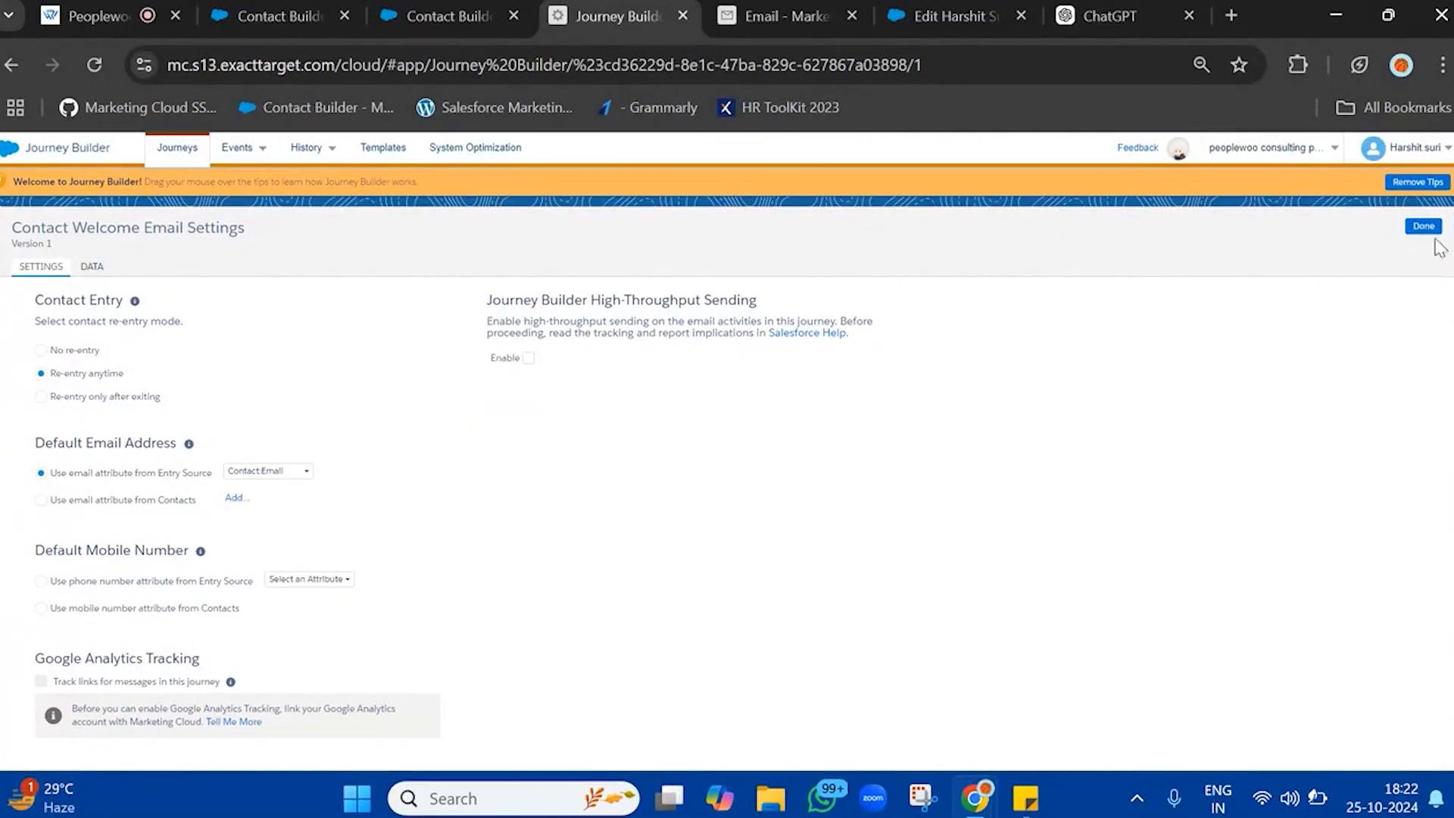
Finish the journey settings, revalidate the Contact Welcome Email journey and activate it
left_click(1423, 225)
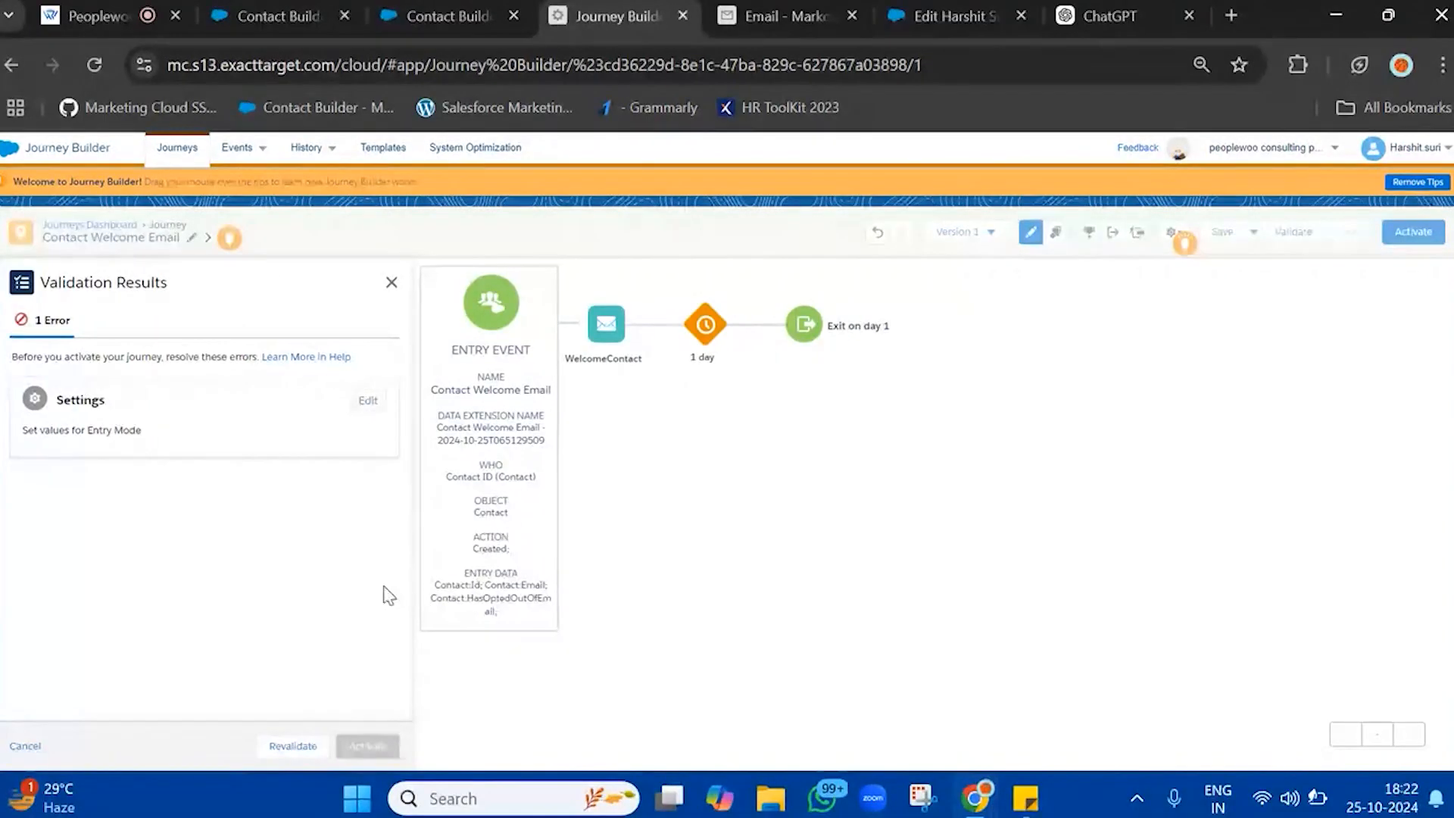
left_click(290, 747)
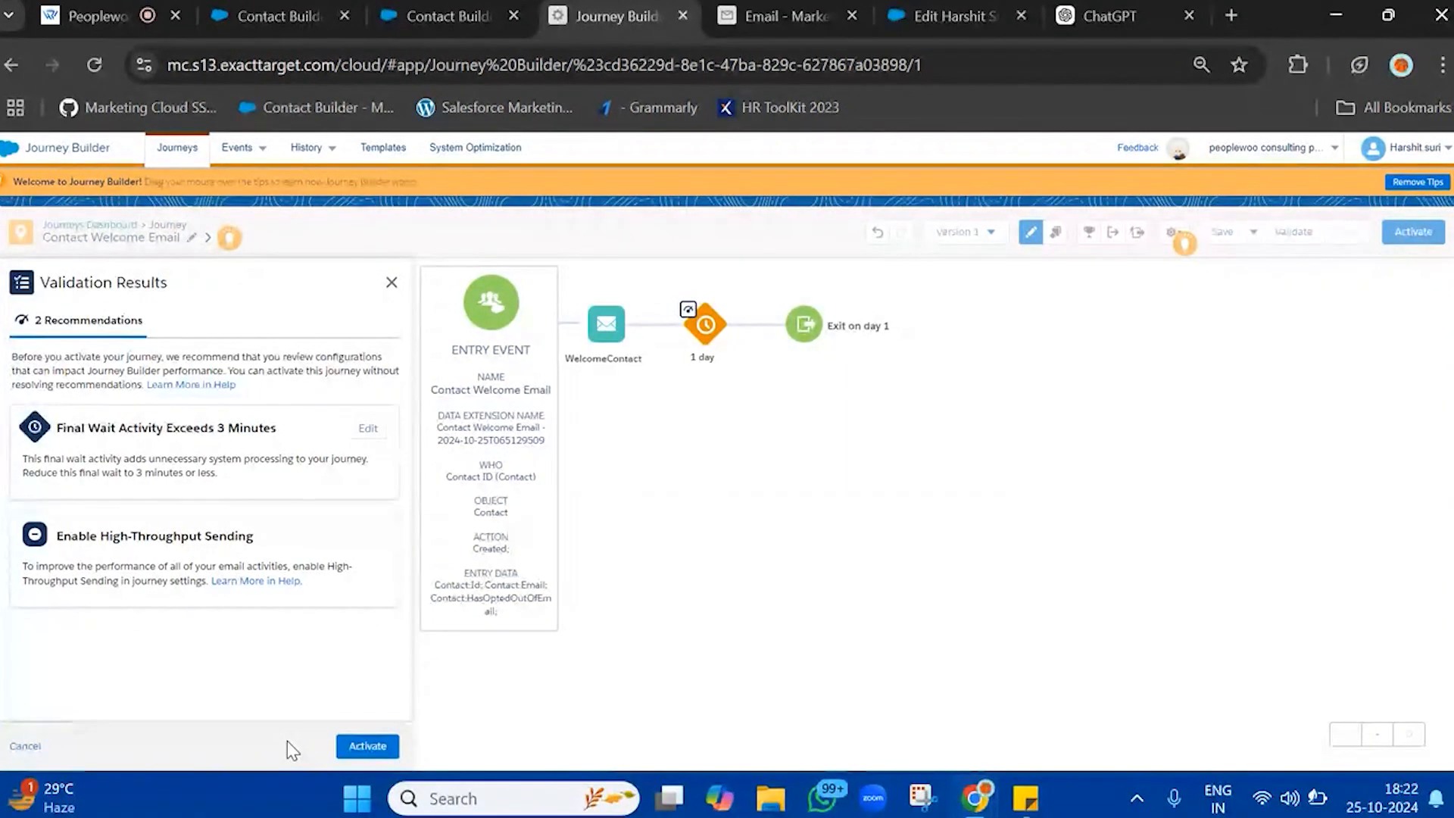
left_click(367, 746)
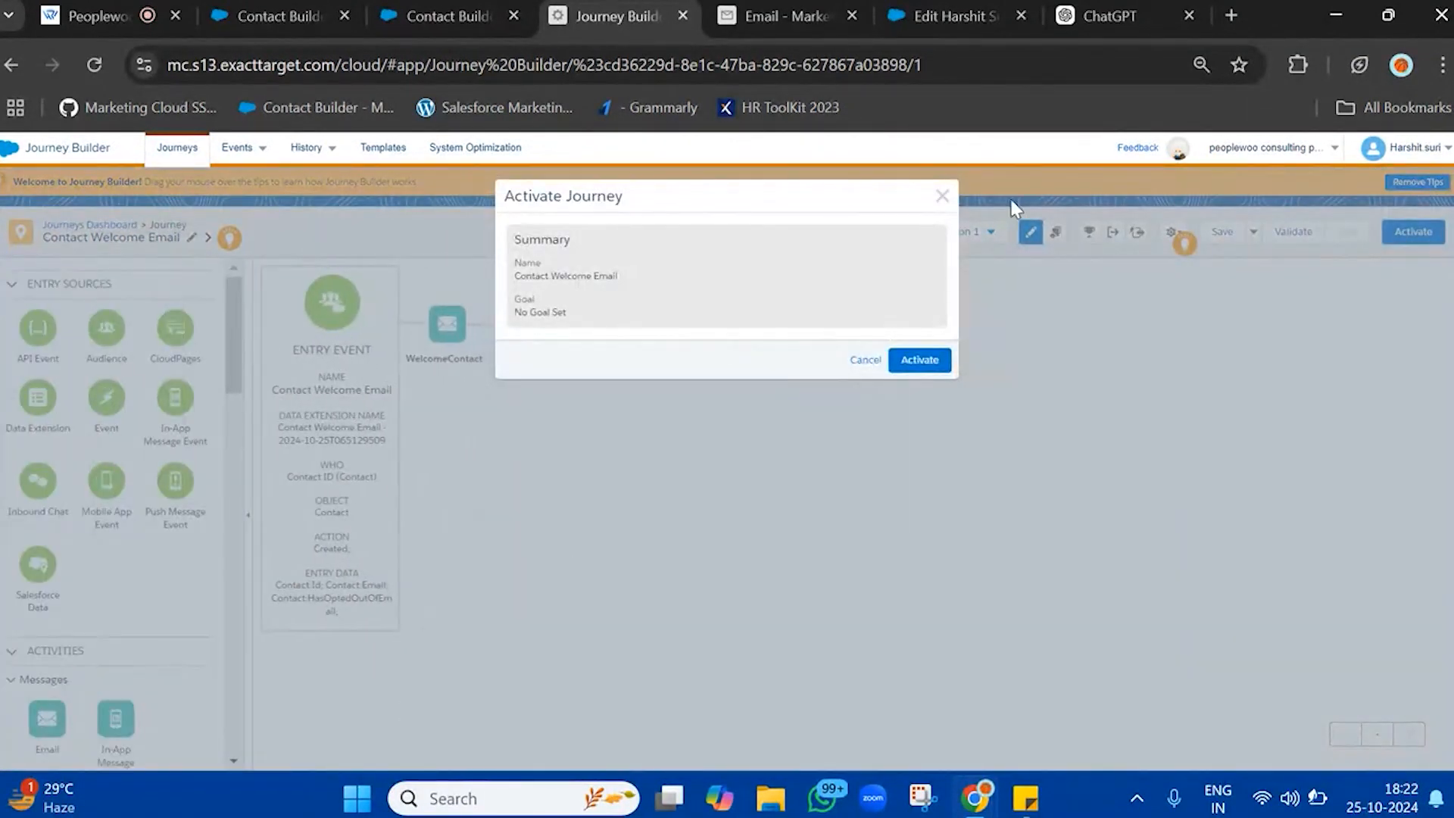
left_click(919, 359)
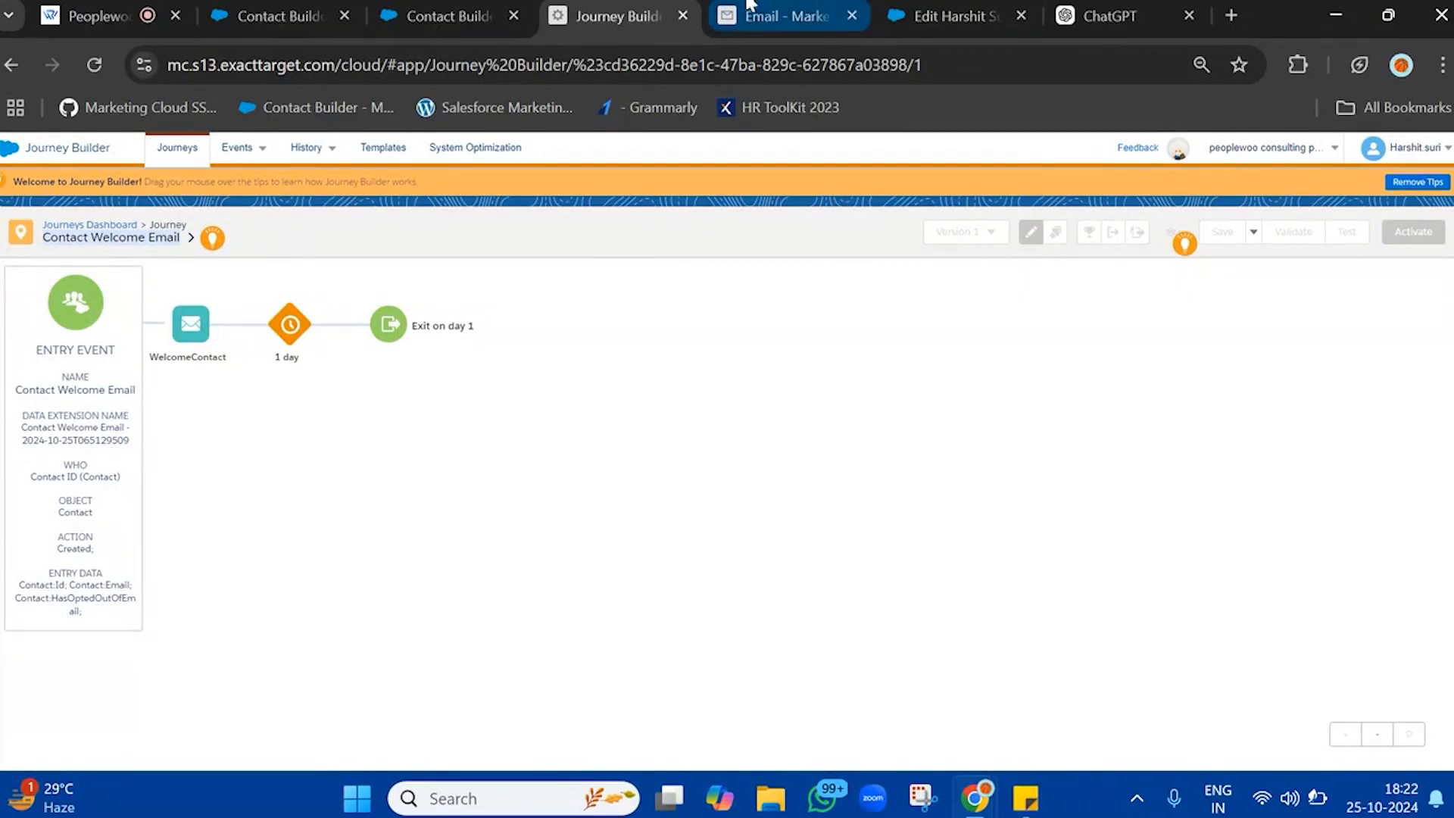
Switch to Contact Builder and show the contents of the Data Extensions folder
left_click(454, 16)
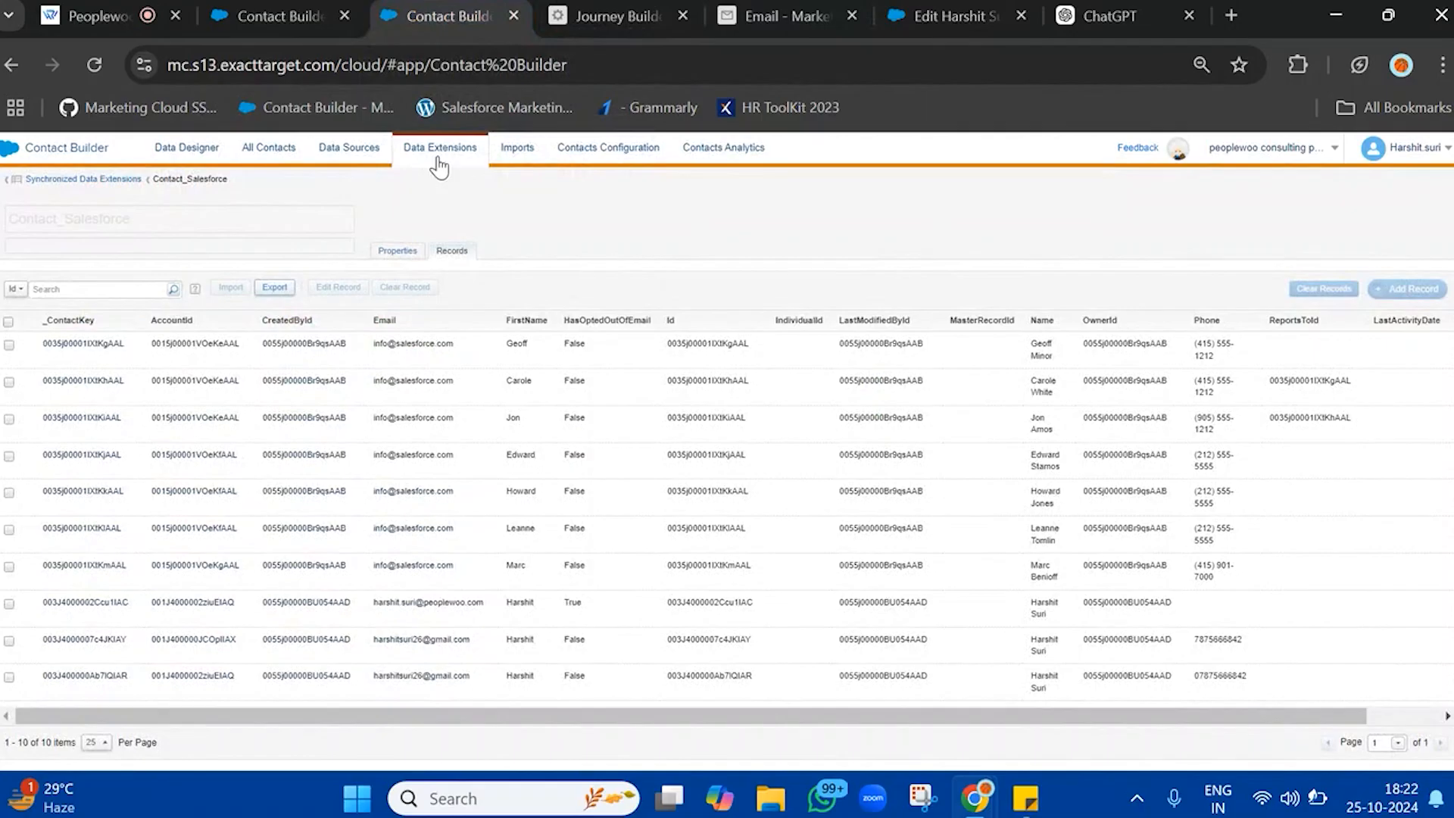
left_click(438, 159)
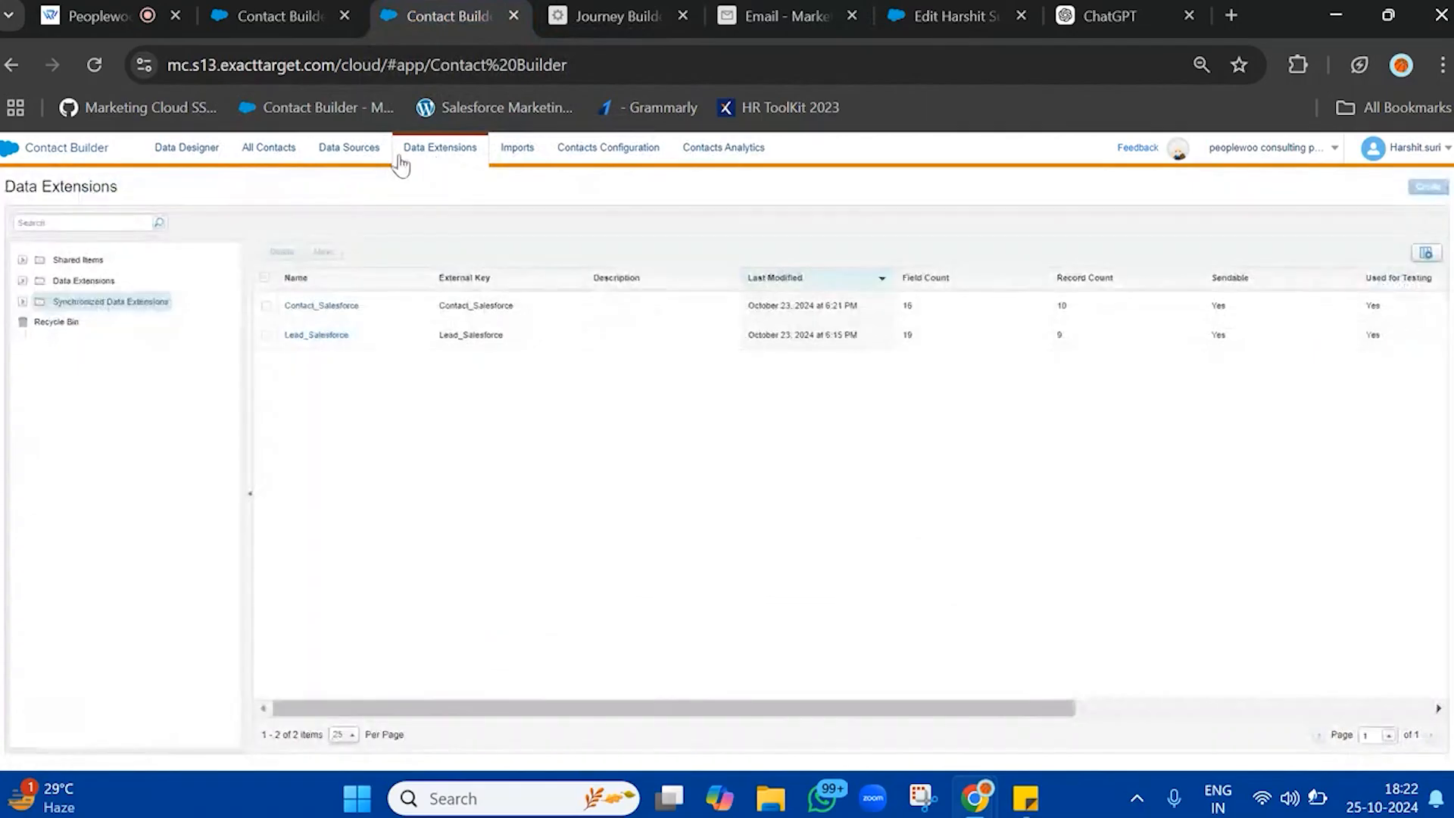
left_click(83, 281)
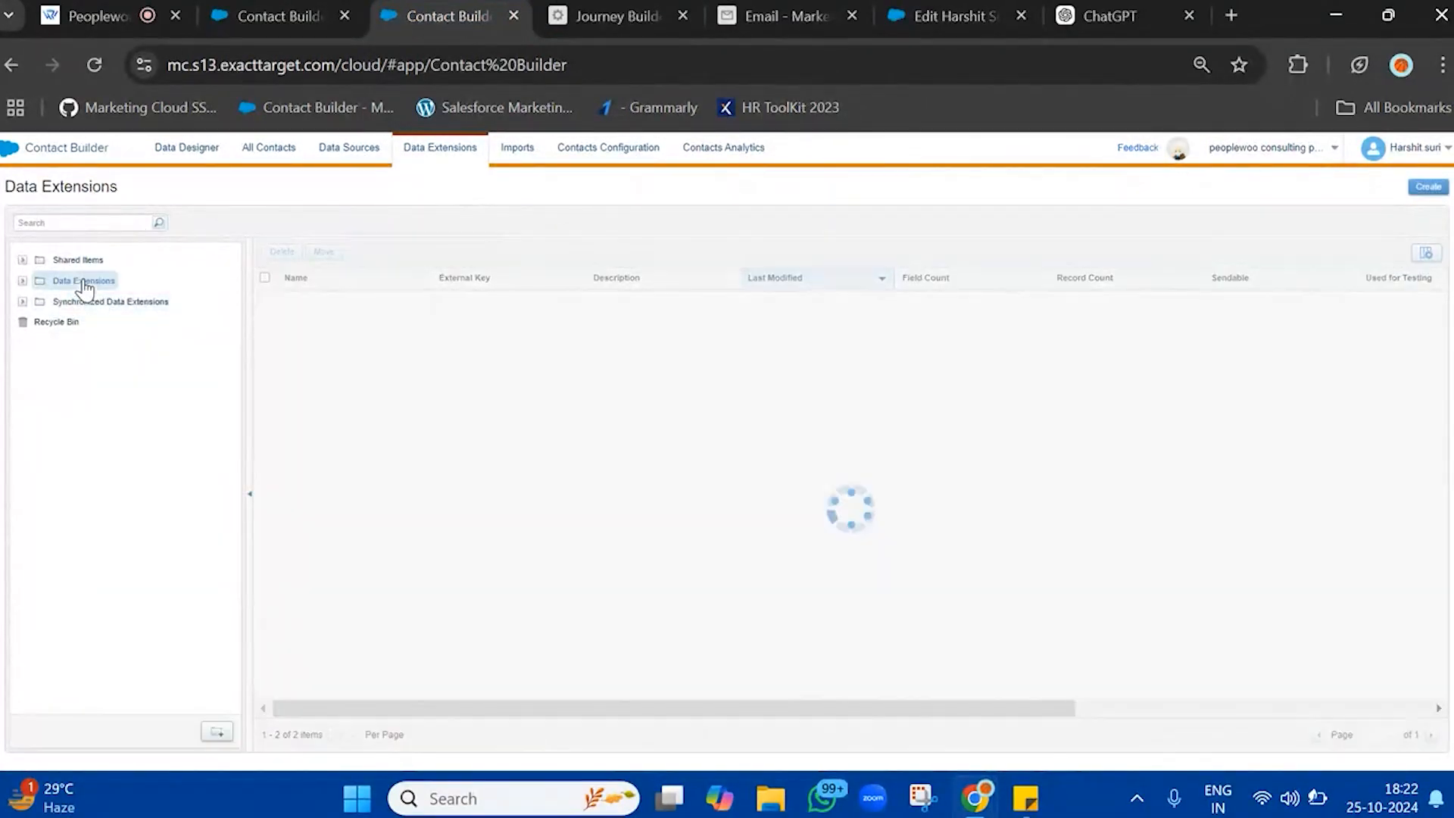
Try to set up a new data extension named UnsubscribeDataExtension with the default retention policy
left_click(1428, 186)
type("Unsubscribe")
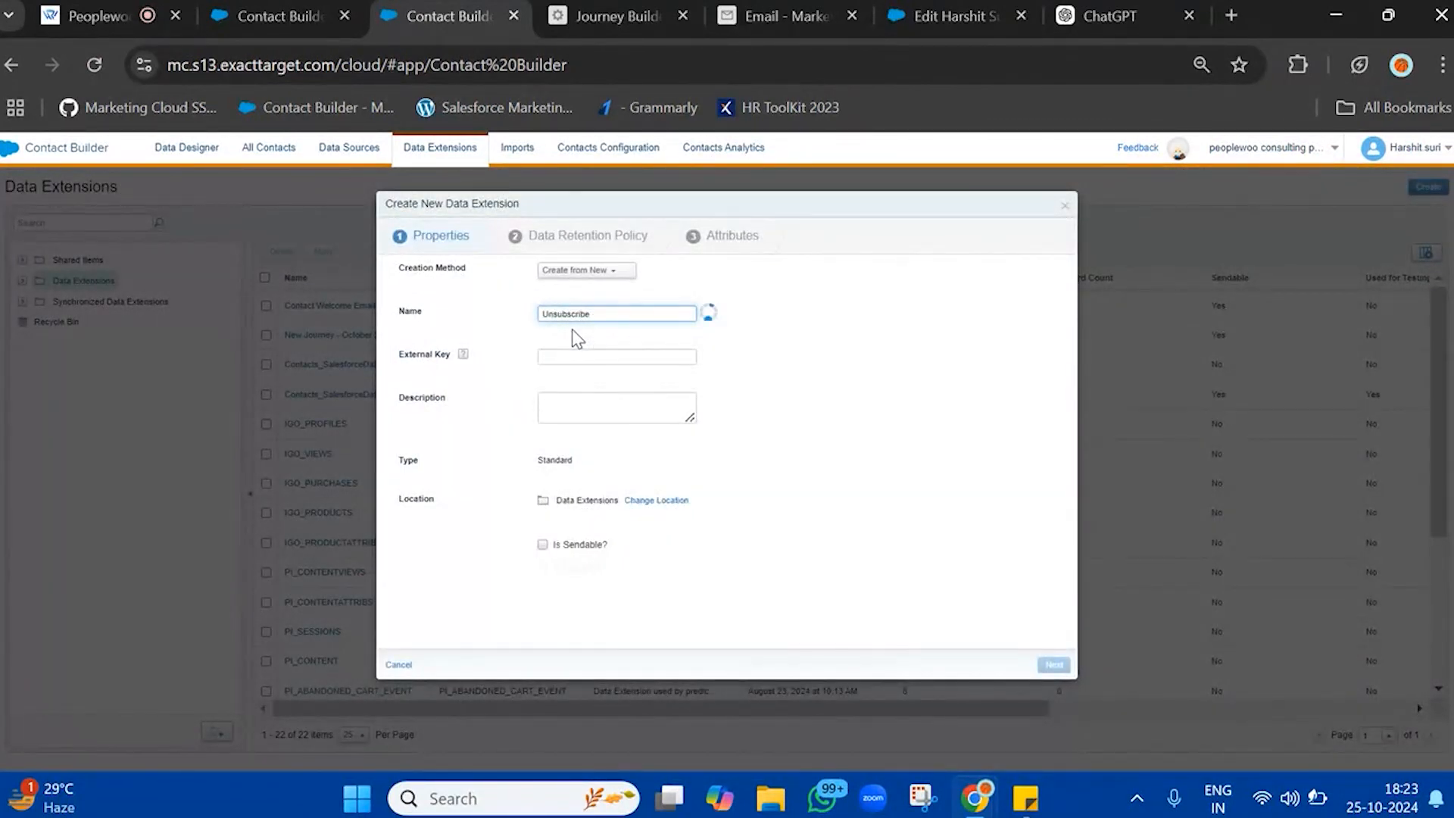
type("DataExtension")
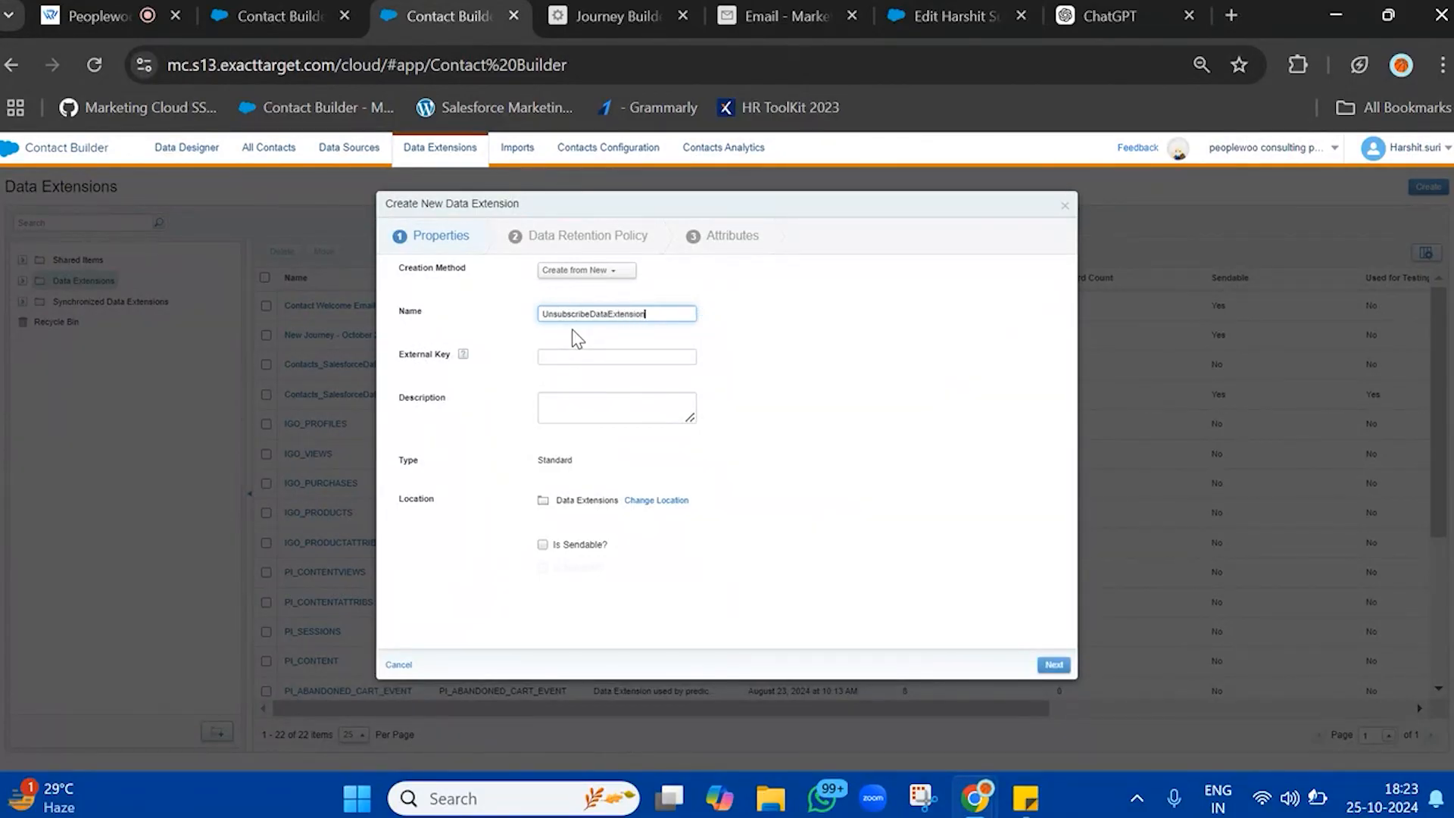
left_click(1051, 665)
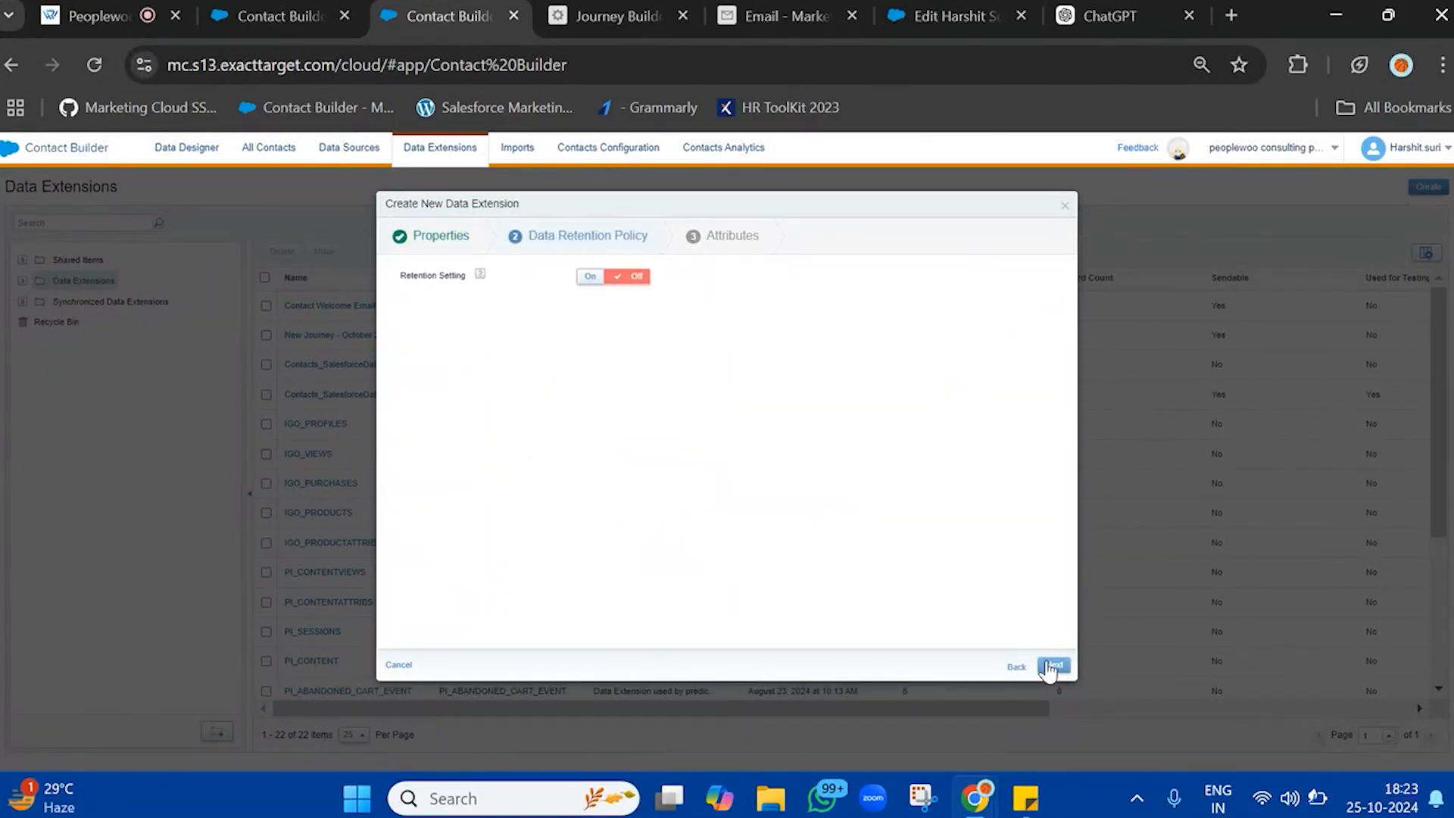
left_click(1051, 665)
Try to complete the data extension with a SubscriberKey text attribute and an EventDate attribute of type Date
left_click(515, 304)
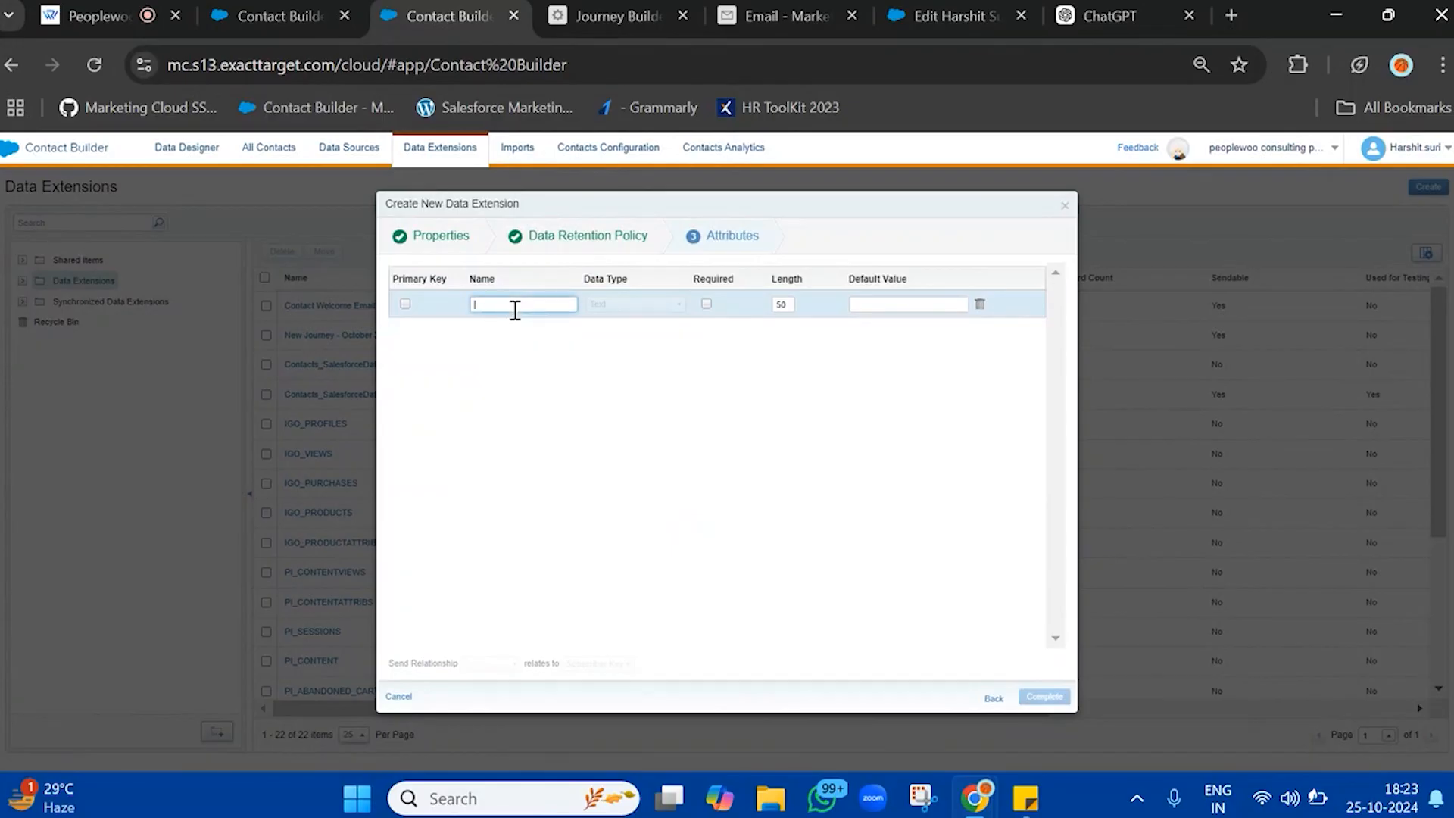
type("SubscriberKey")
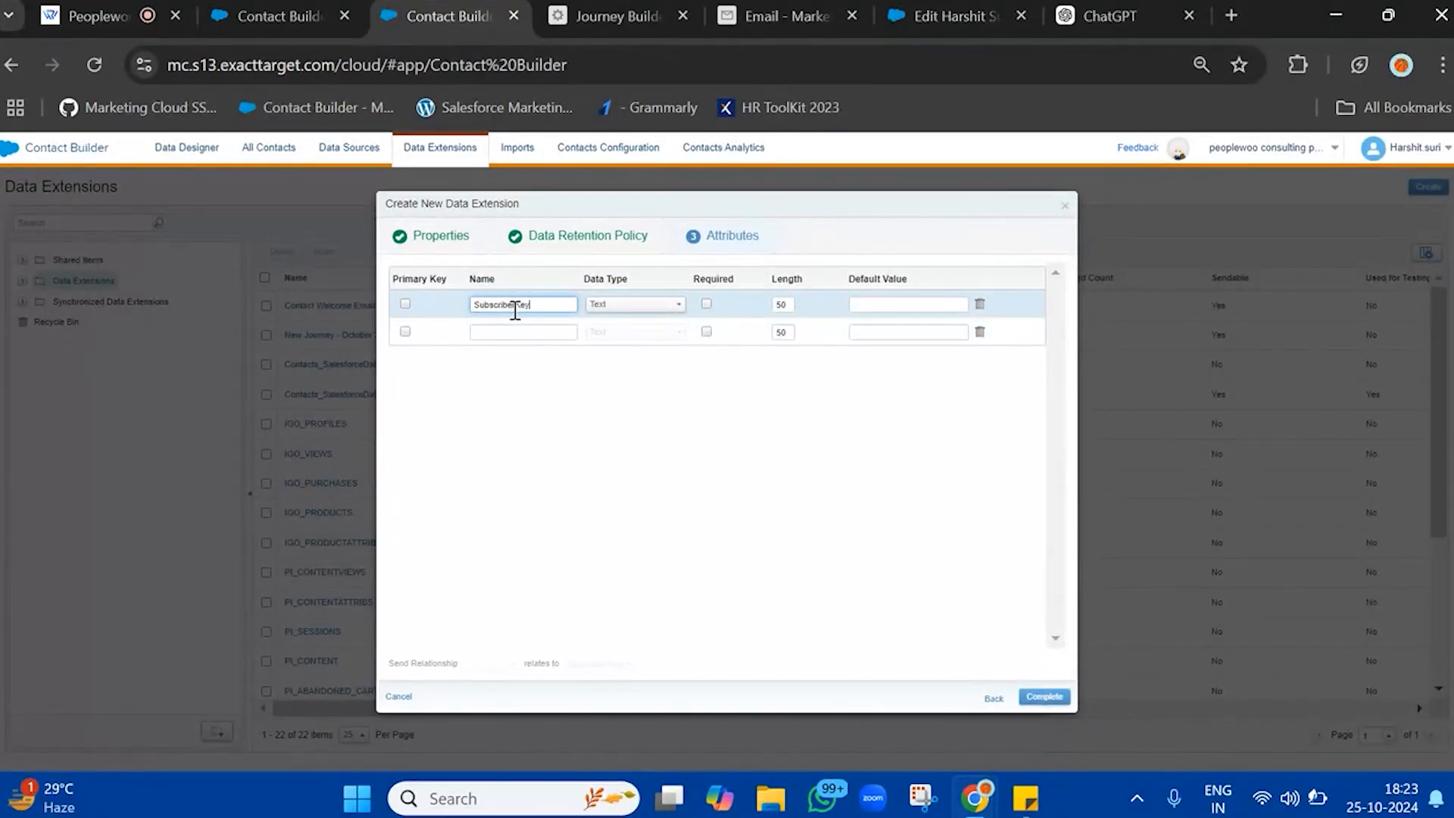
left_click(511, 333)
type("e")
key("BackSpace")
type("Eve")
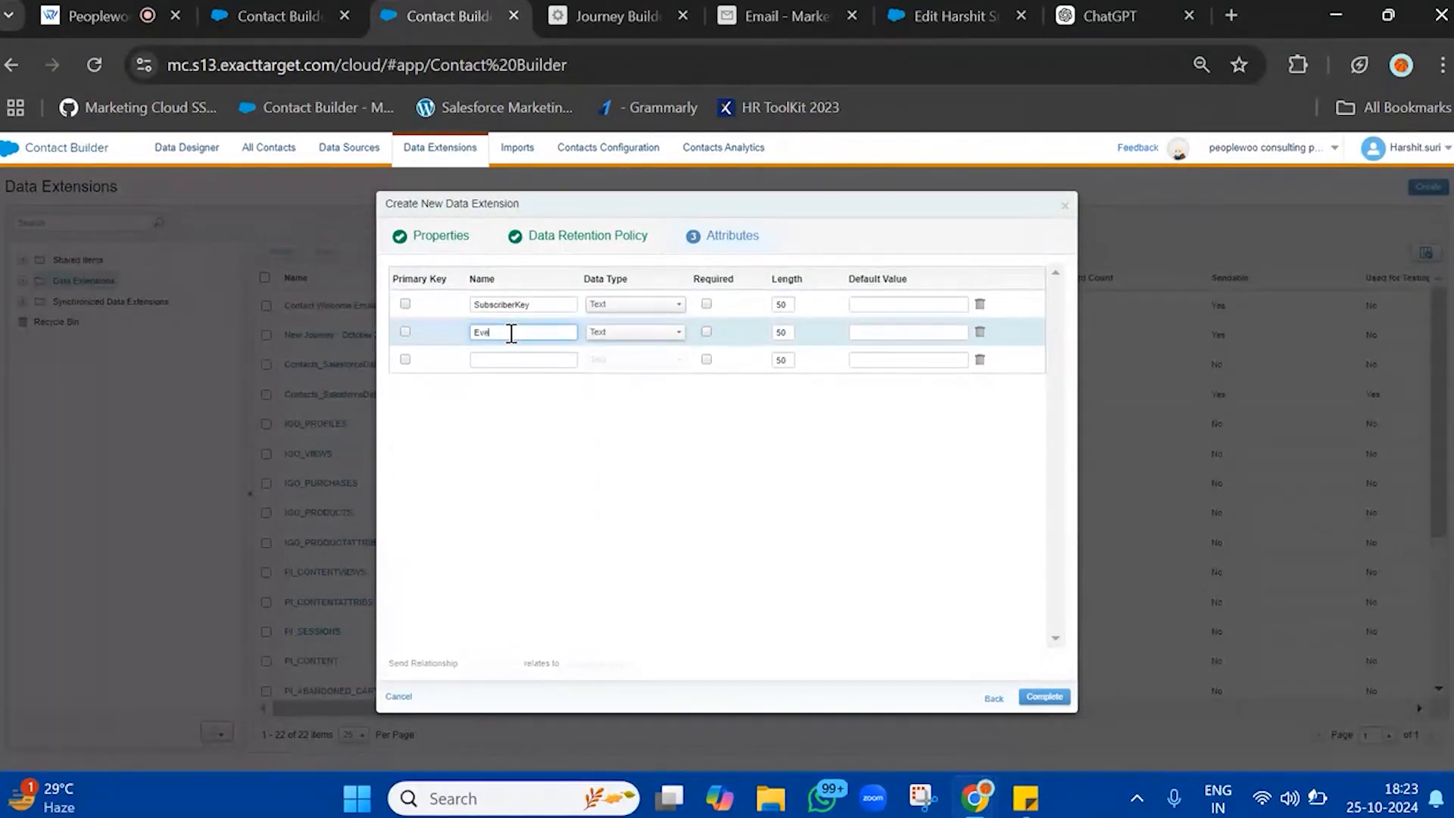
type("ntDate")
left_click(624, 332)
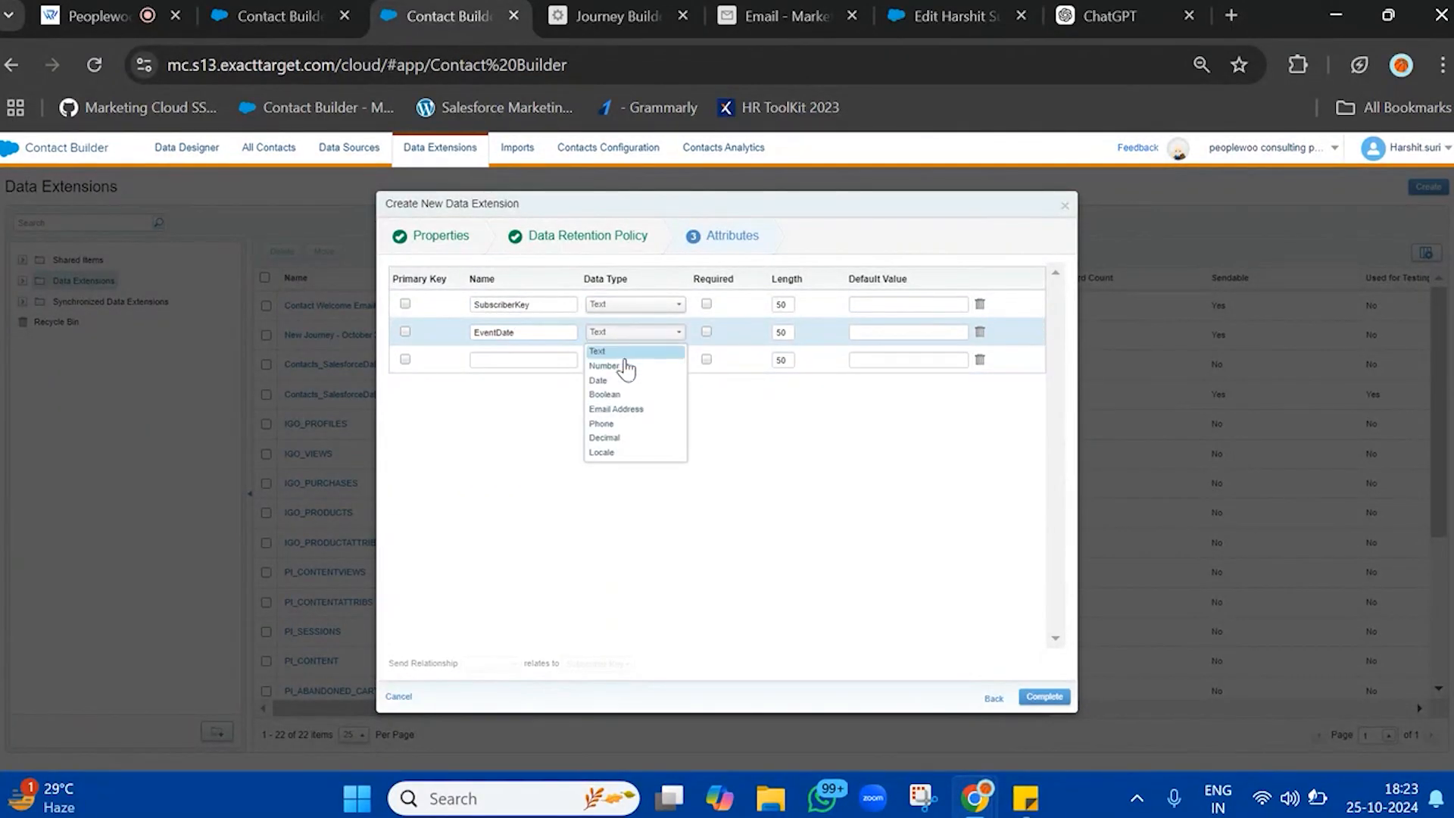
left_click(606, 380)
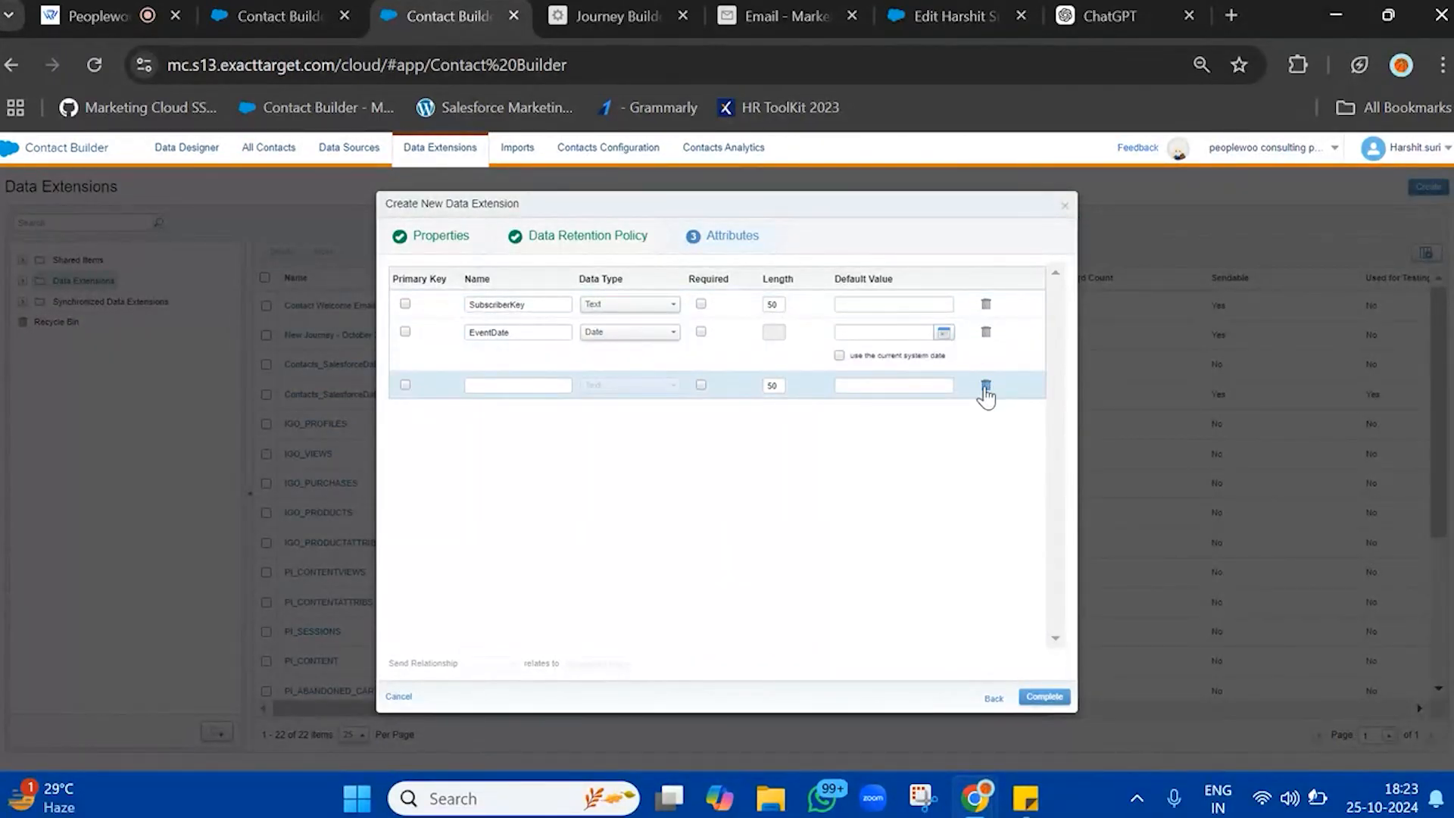
left_click(1054, 700)
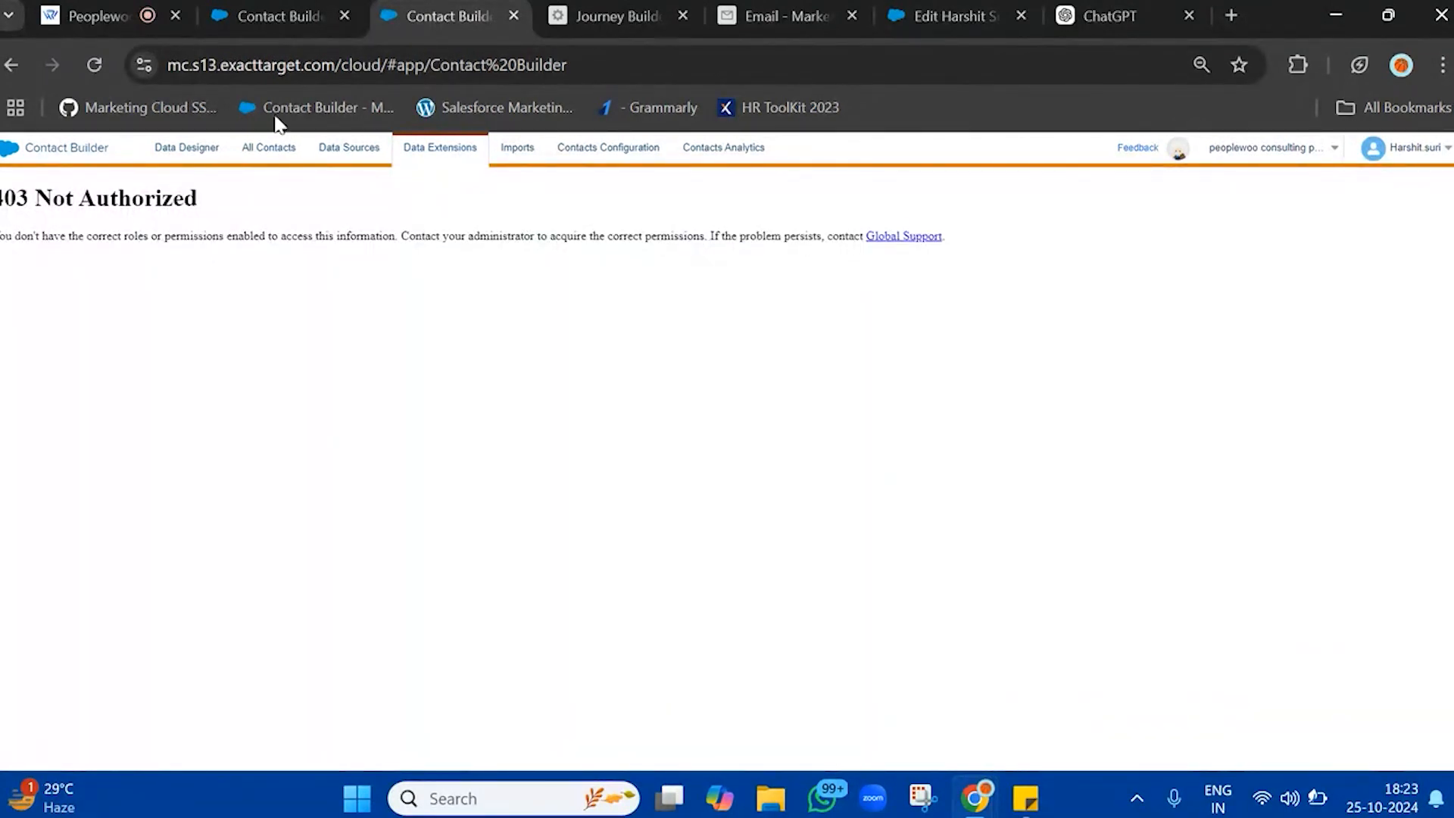
Reload Contact Builder and start a new data extension named UnsubscribeDataExtension, leaving the retention setting off
left_click(84, 67)
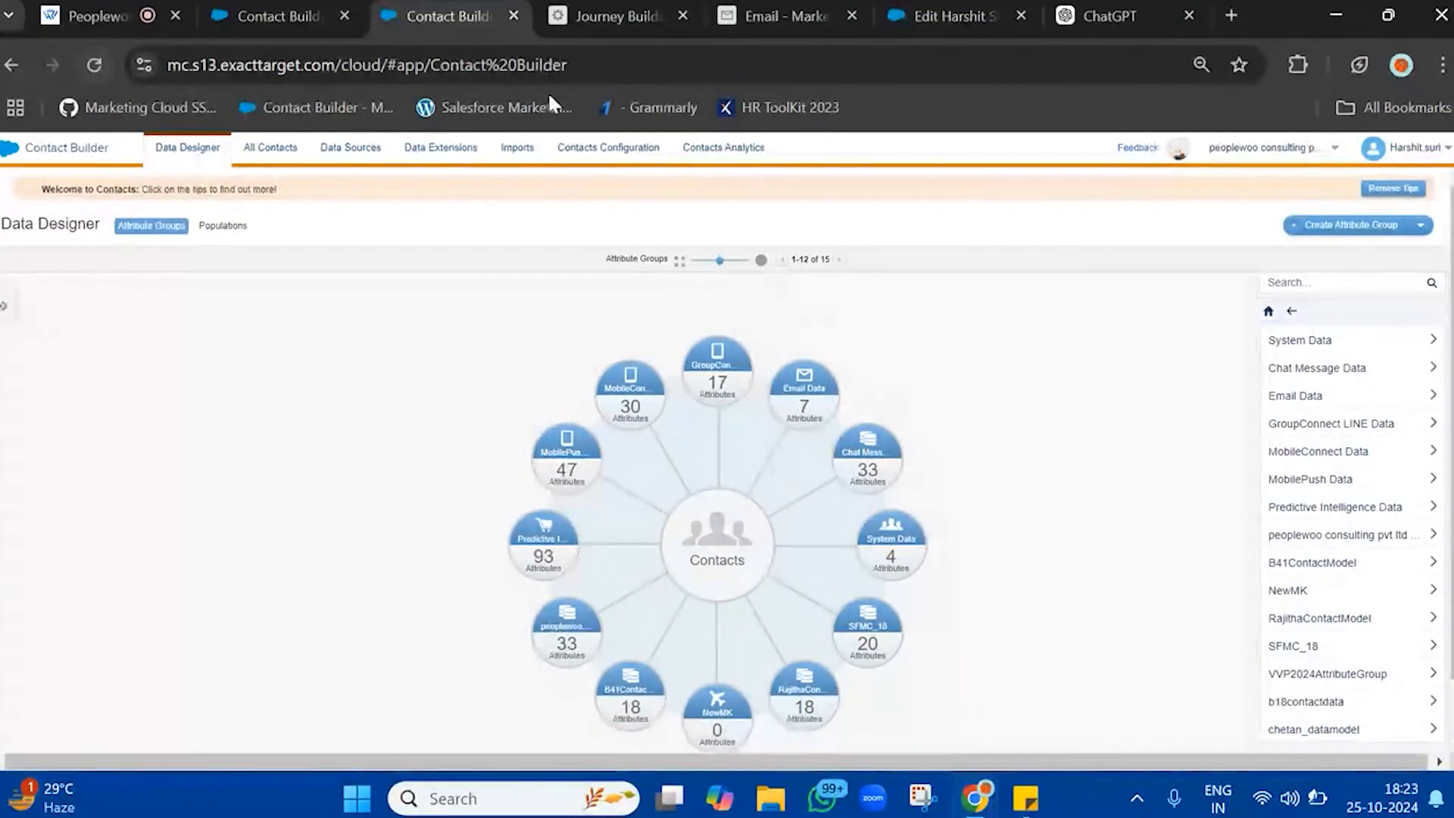
left_click(459, 152)
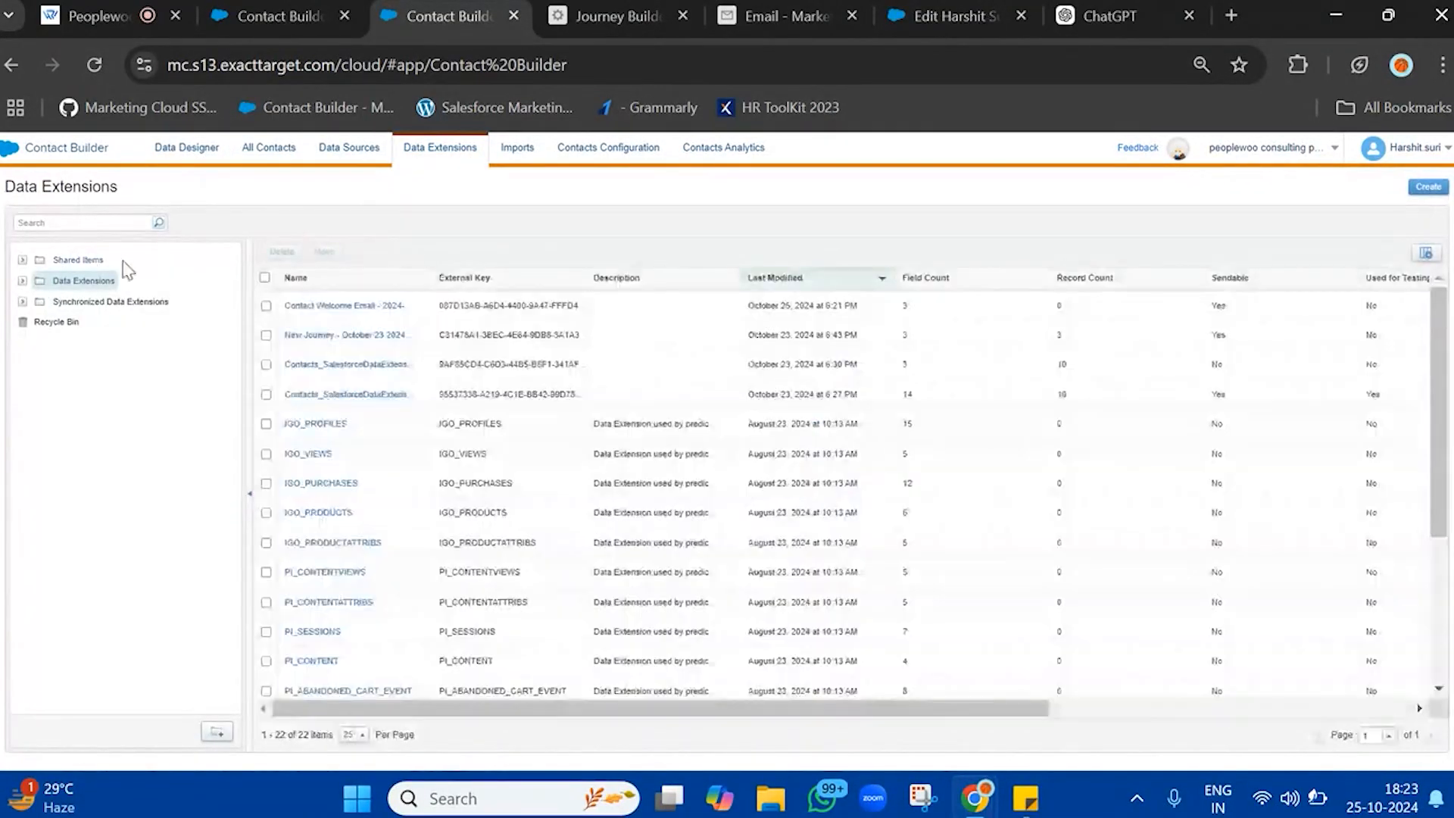
left_click(1429, 188)
left_click(616, 313)
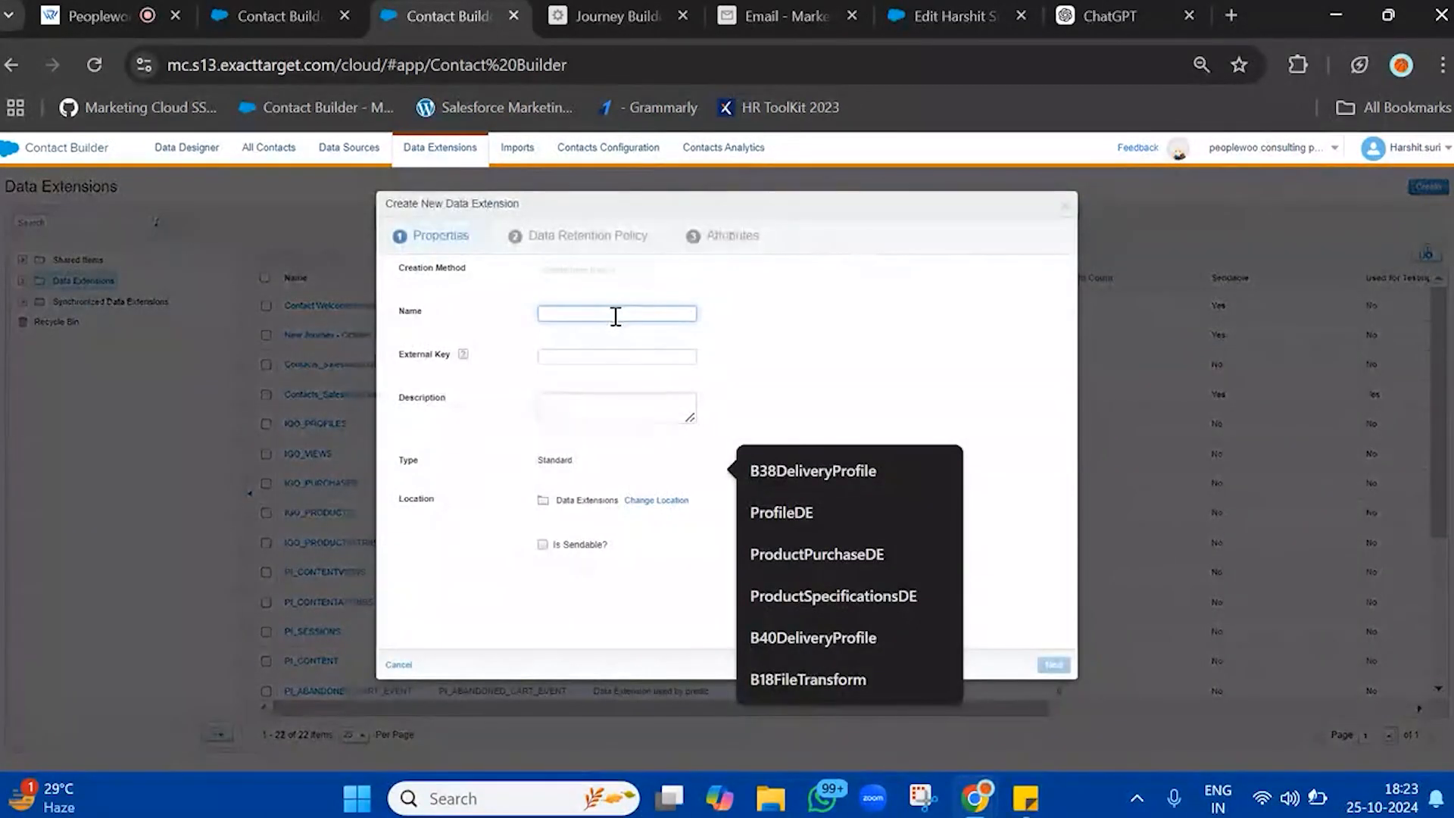
type("UnsubscribeDataExtension")
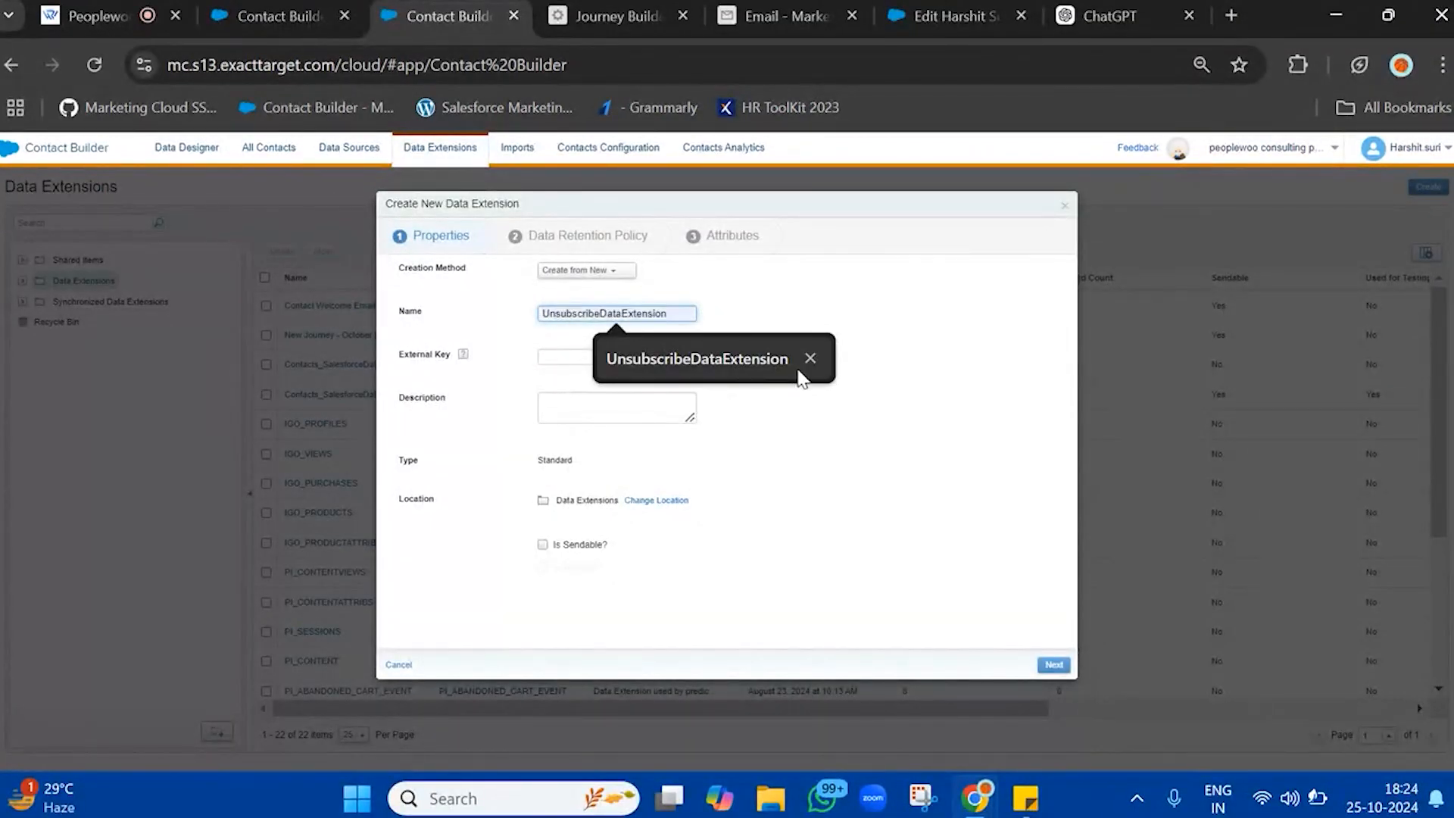
left_click(802, 371)
left_click(1053, 664)
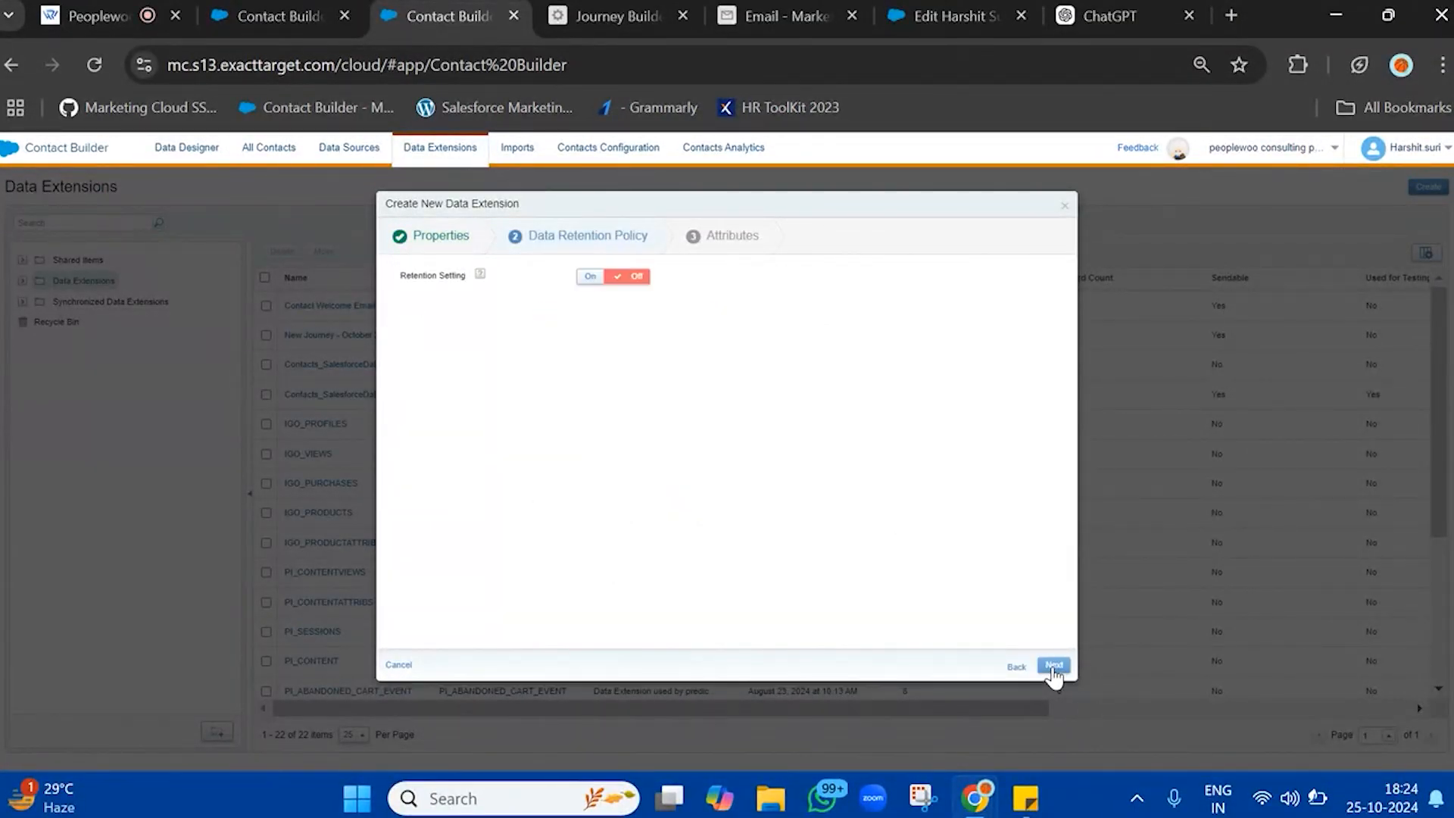
left_click(1052, 665)
Define a SubscriberKey text attribute and an EventDate attribute of type Date, and complete the data extension
left_click(536, 305)
type("Sus")
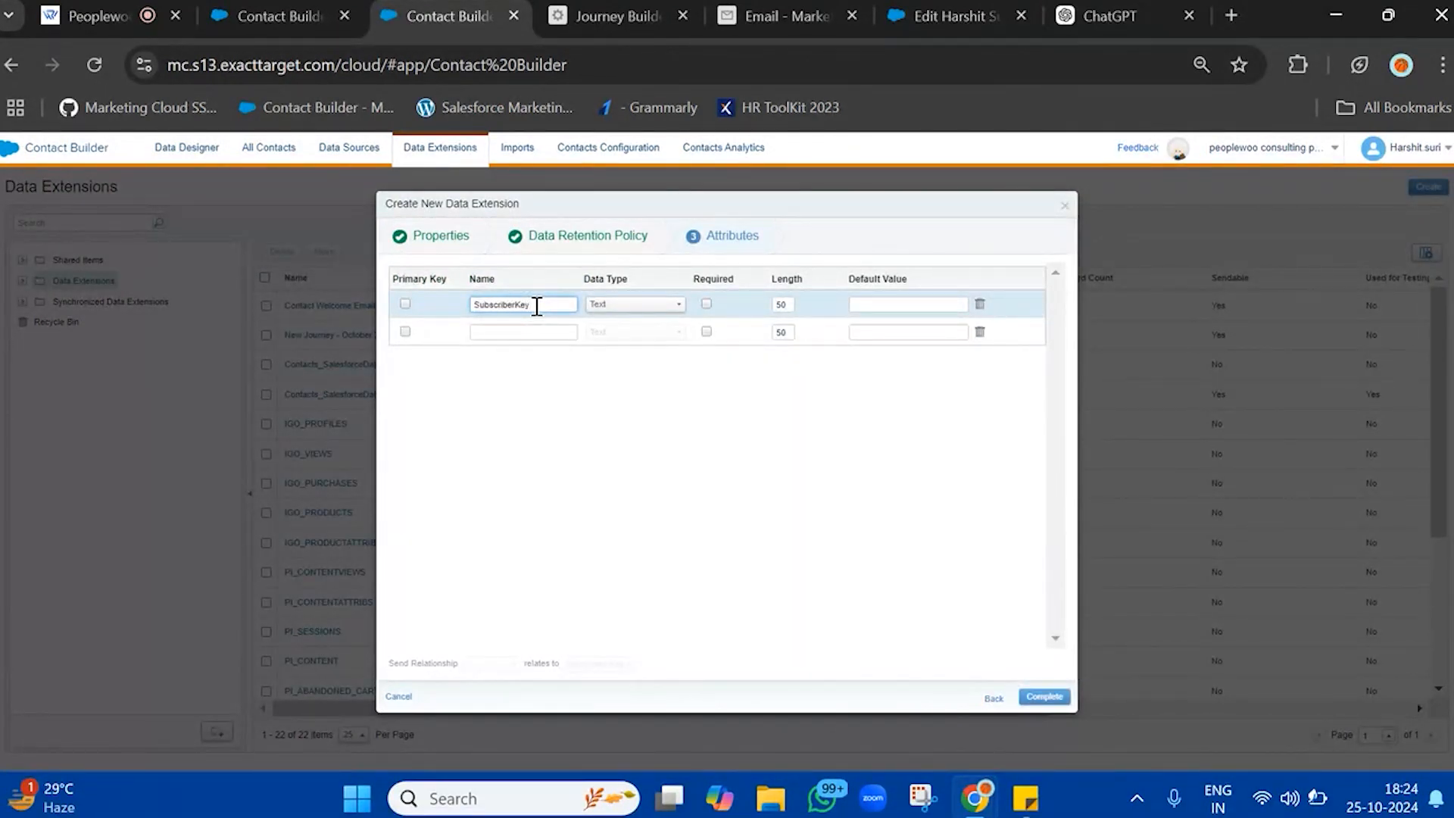
left_click(532, 333)
type("EventDate")
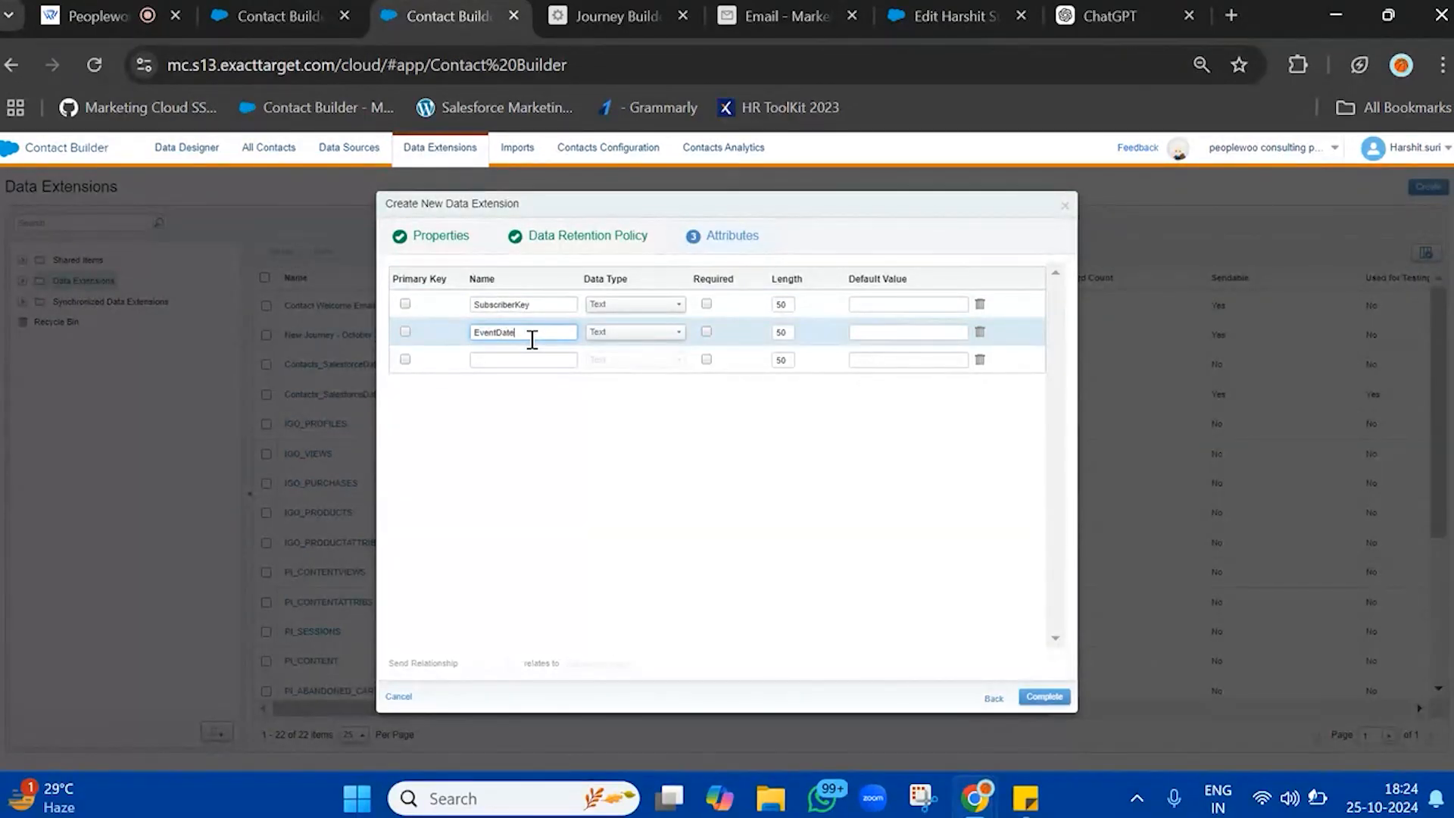
left_click(610, 333)
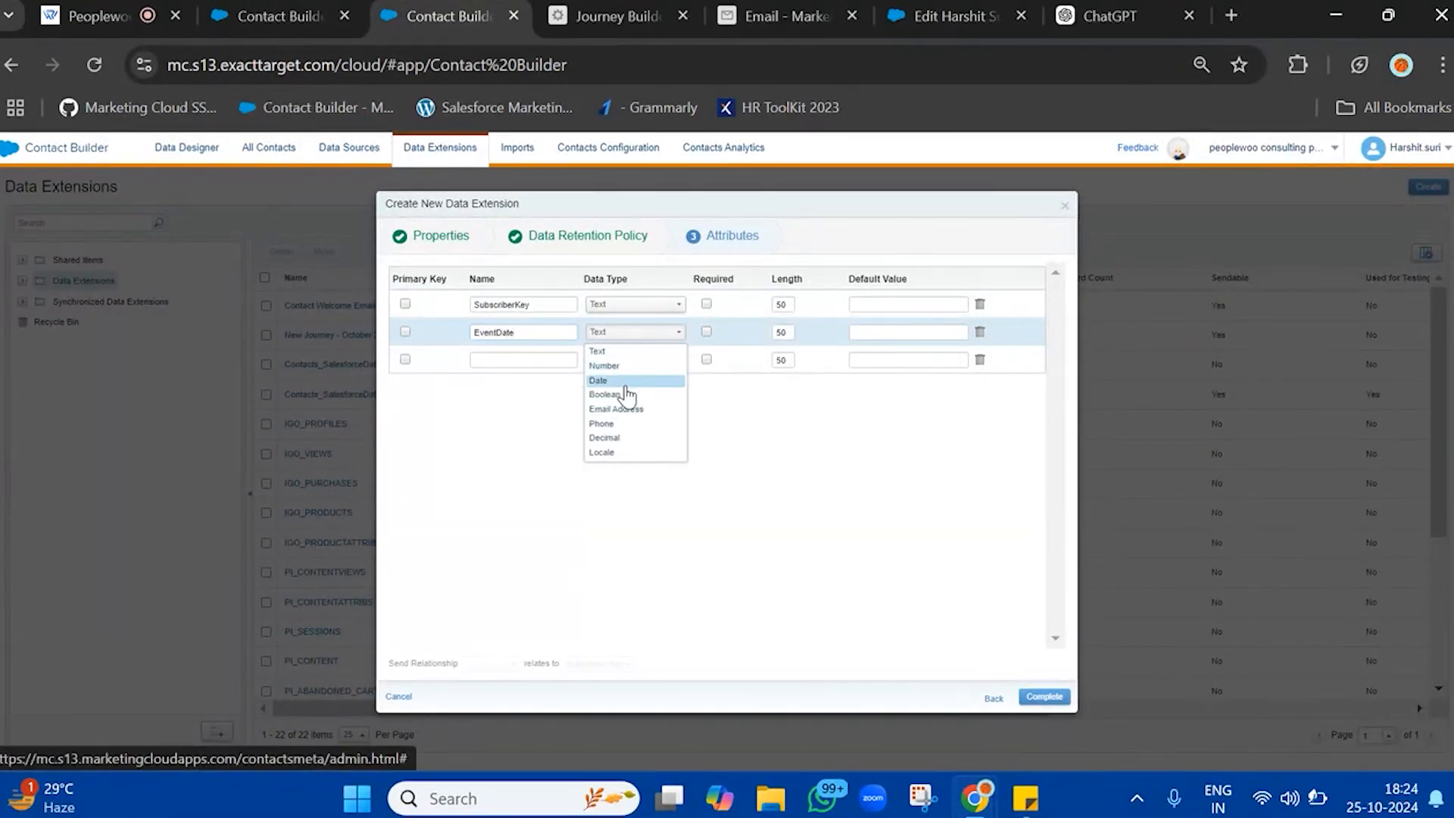
left_click(626, 383)
left_click(1044, 698)
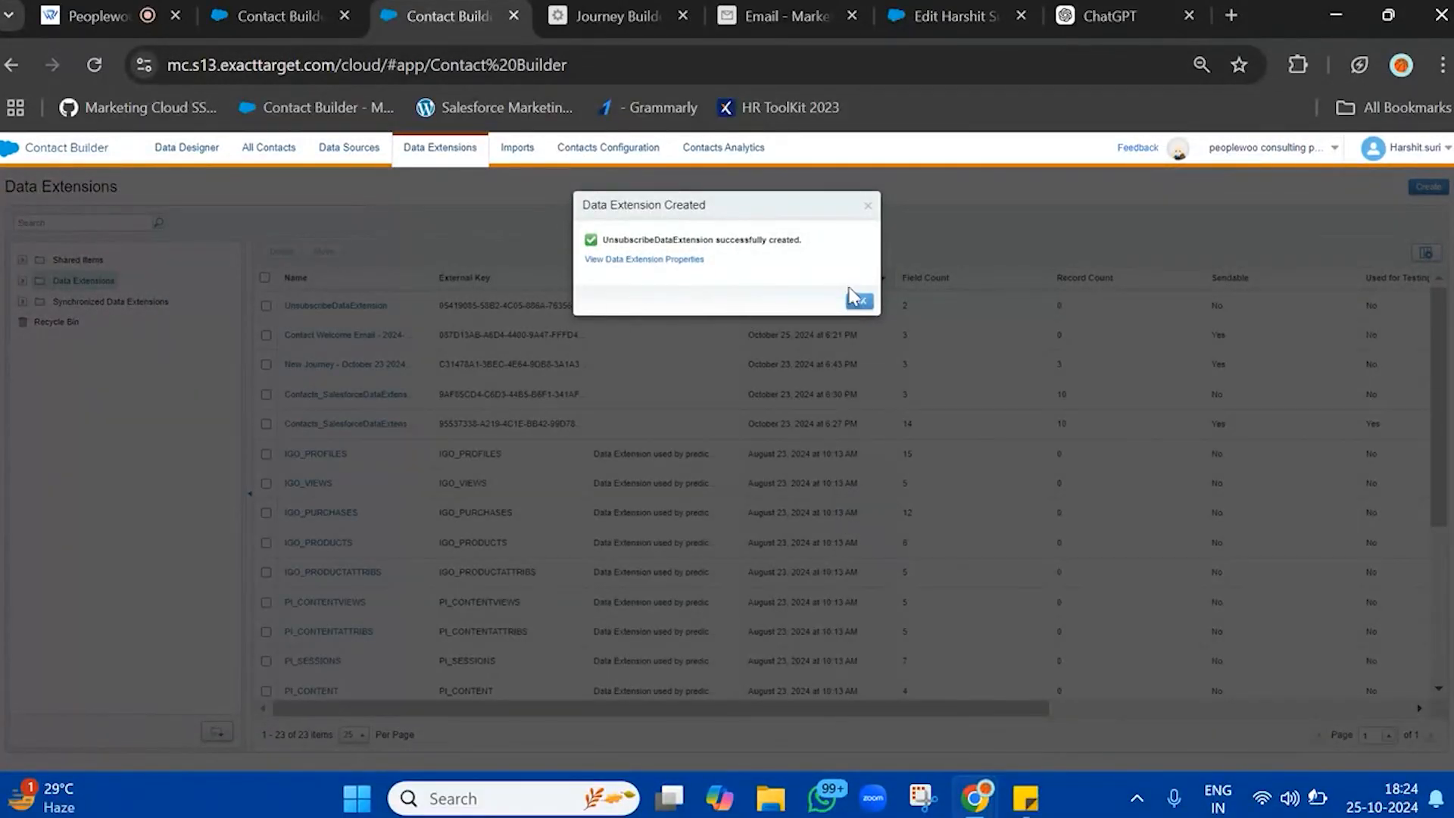
left_click(856, 300)
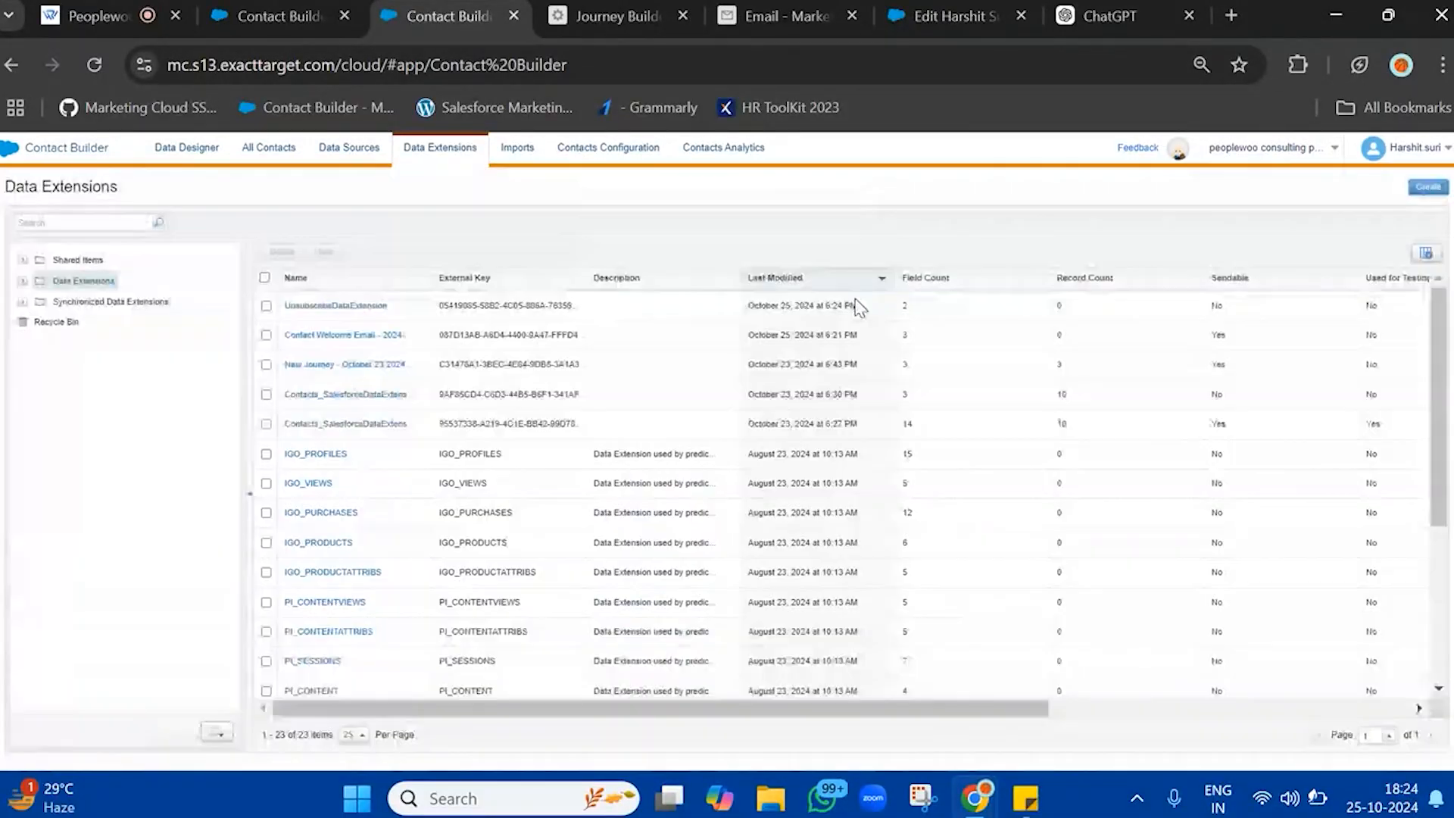
Check the records of UnsubscribeDataExtension, and return to the Contact Welcome Email journey, closing its activation notice
left_click(362, 307)
left_click(451, 255)
left_click(633, 11)
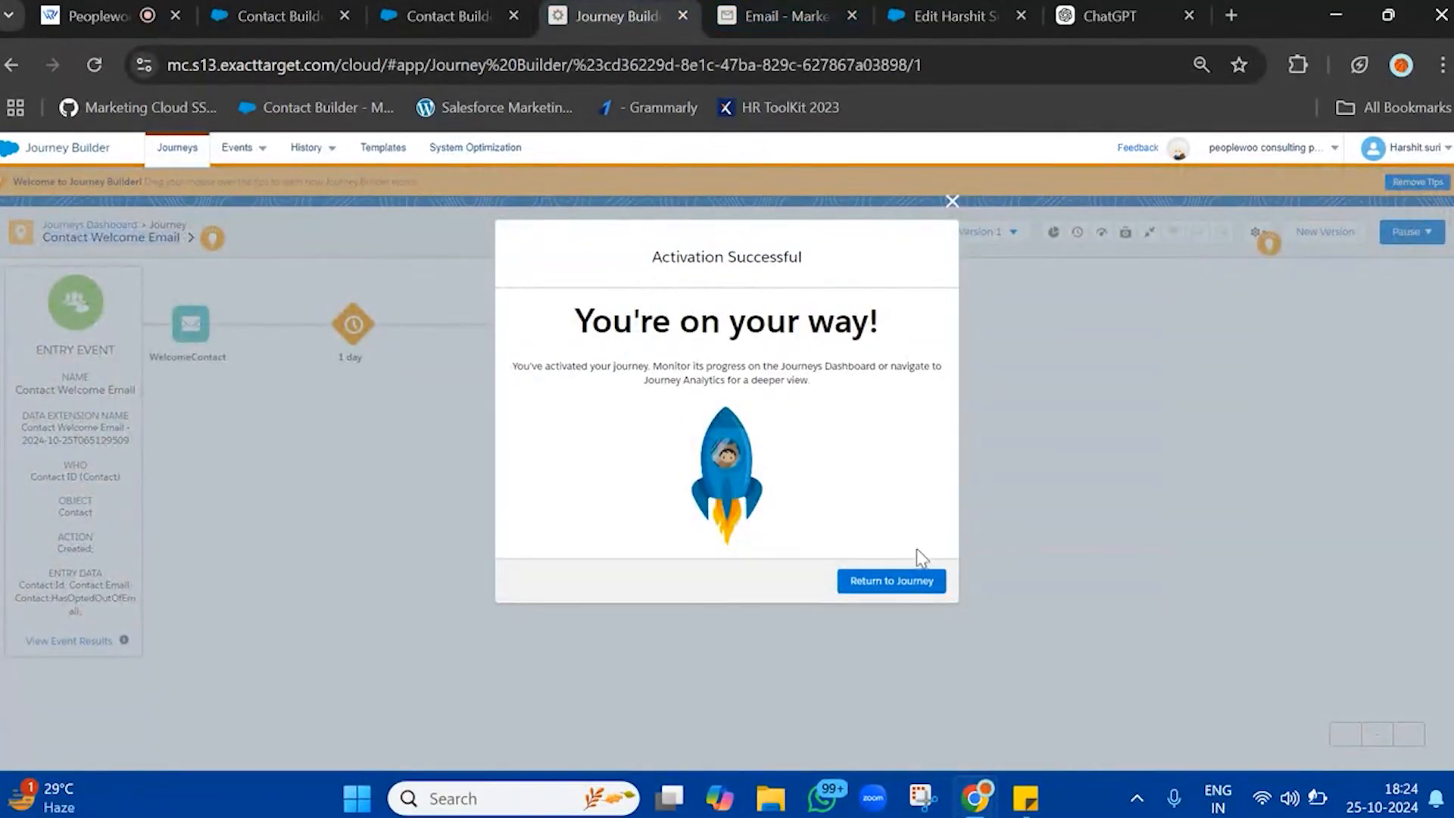
left_click(915, 583)
Switch to the open Email Studio page and open Automation Studio in its place
left_click(780, 15)
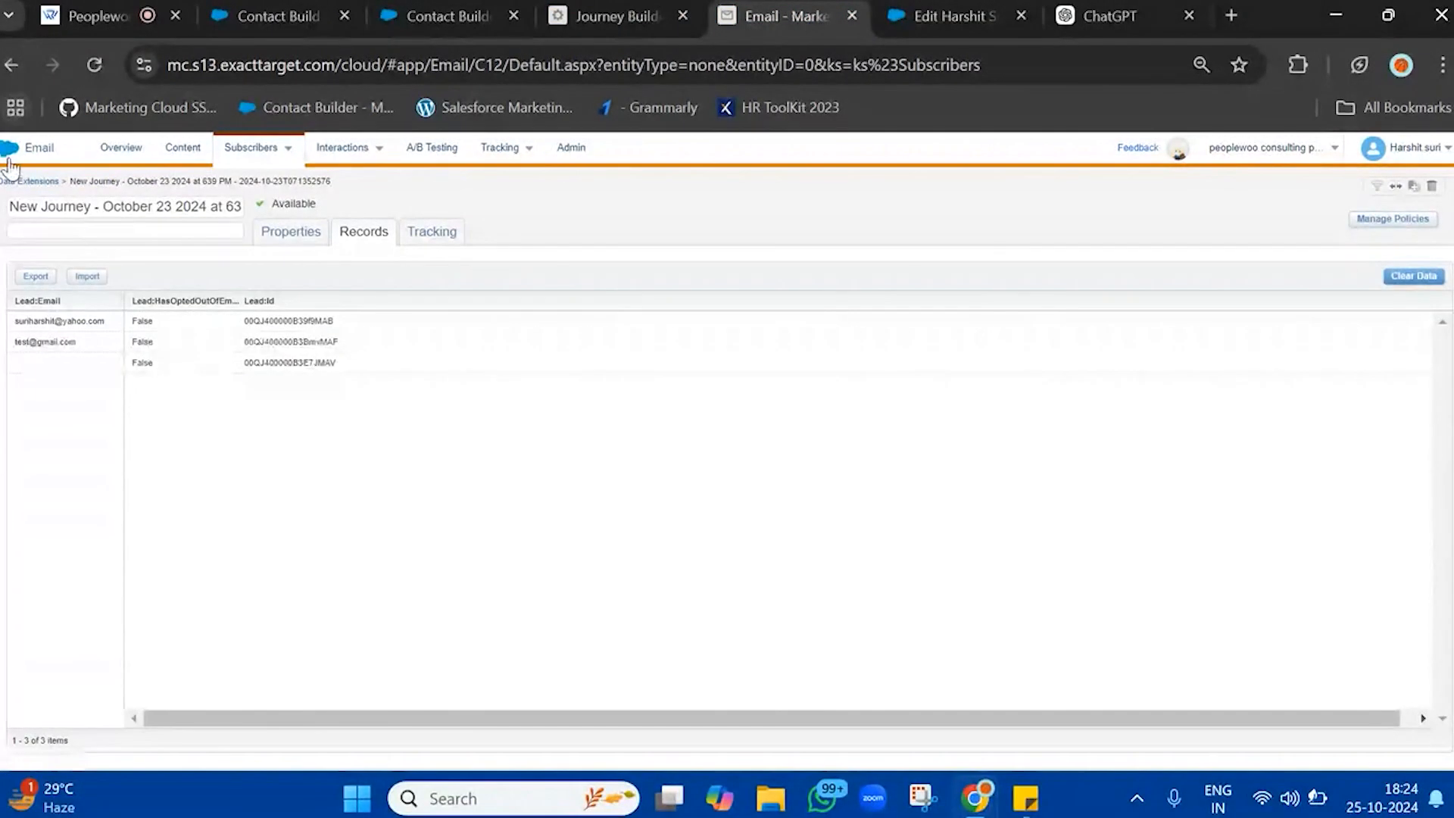
mouse_move(10, 162)
mouse_move(612, 248)
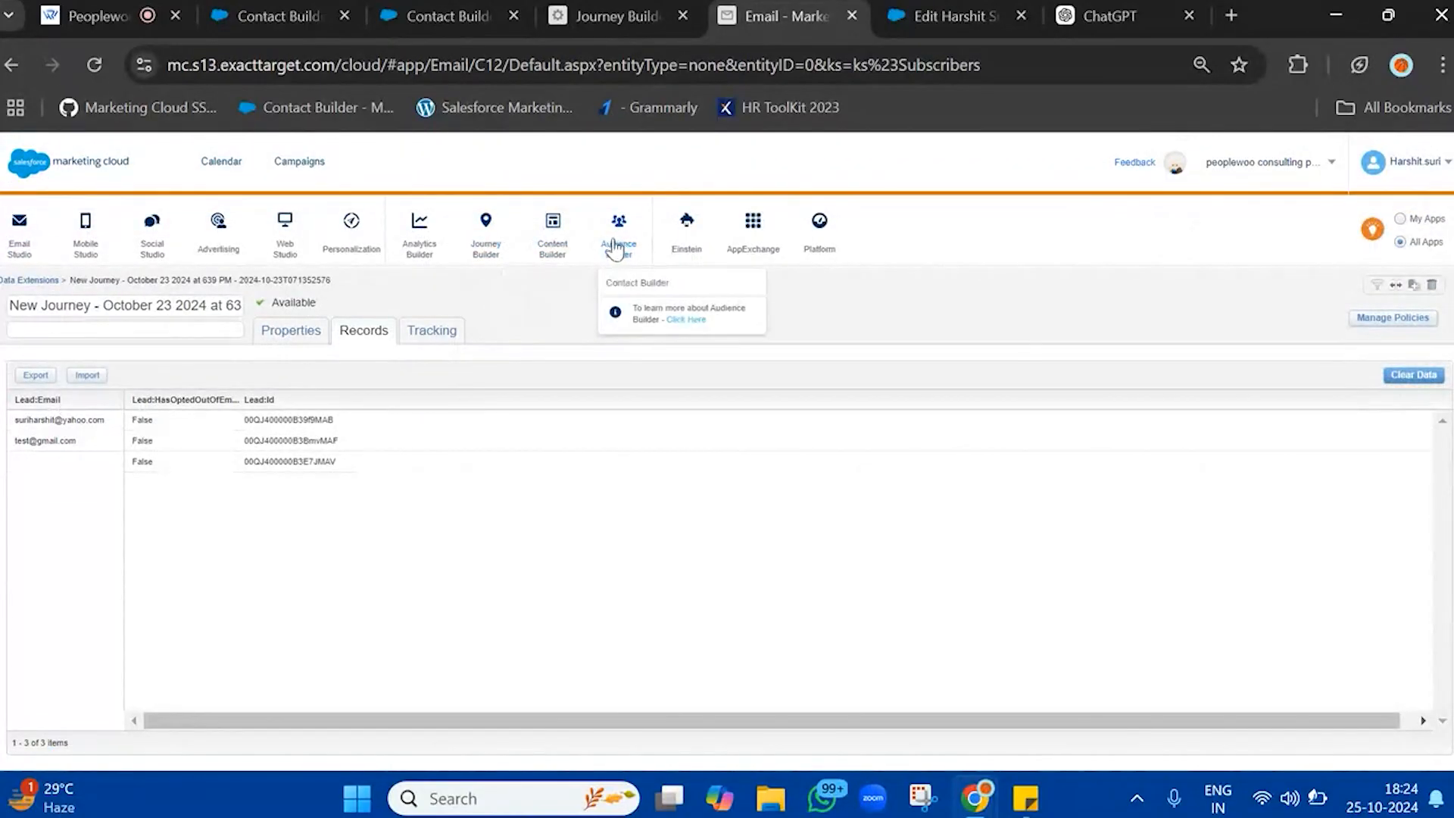
mouse_move(485, 241)
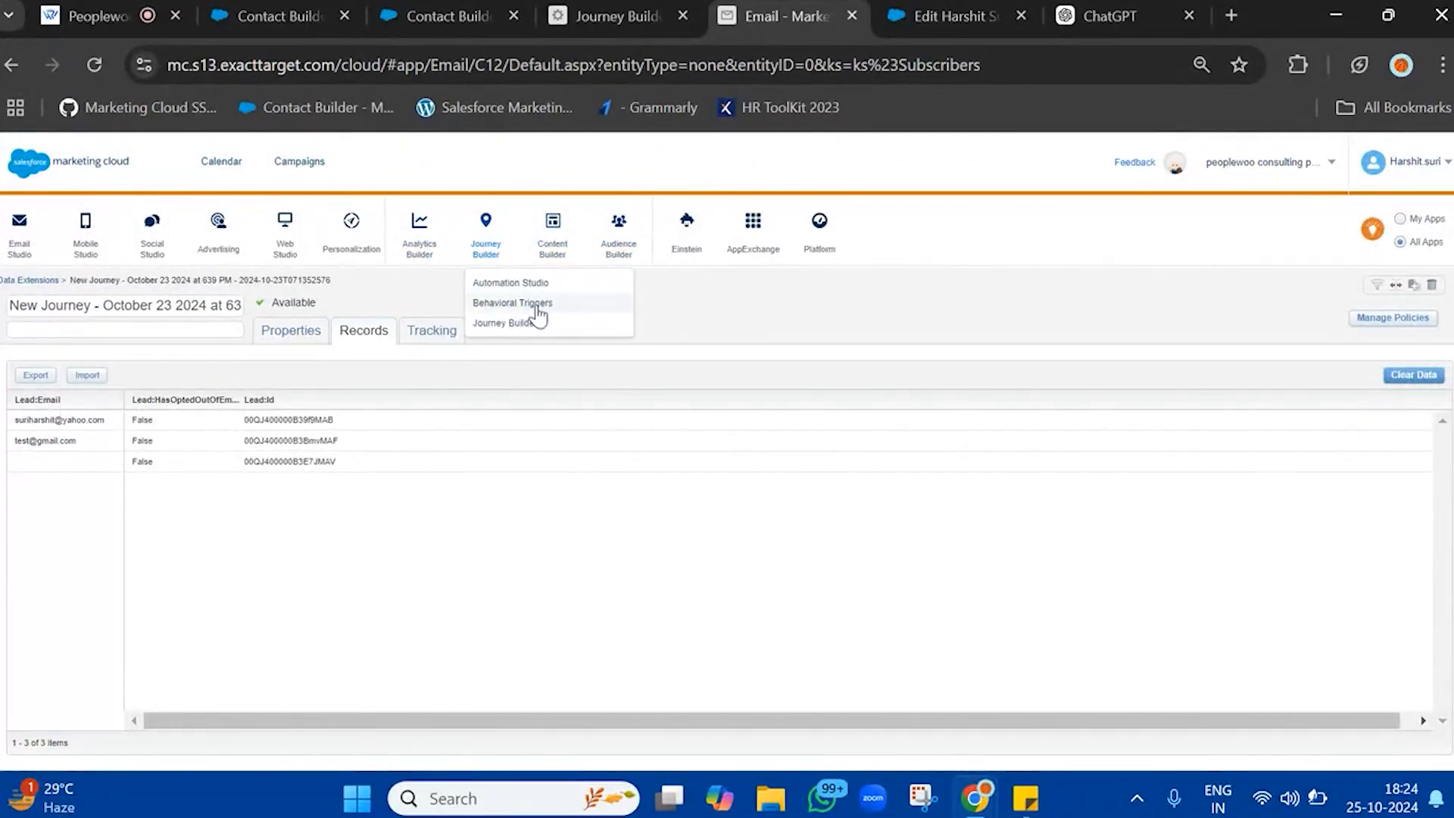
left_click(537, 285)
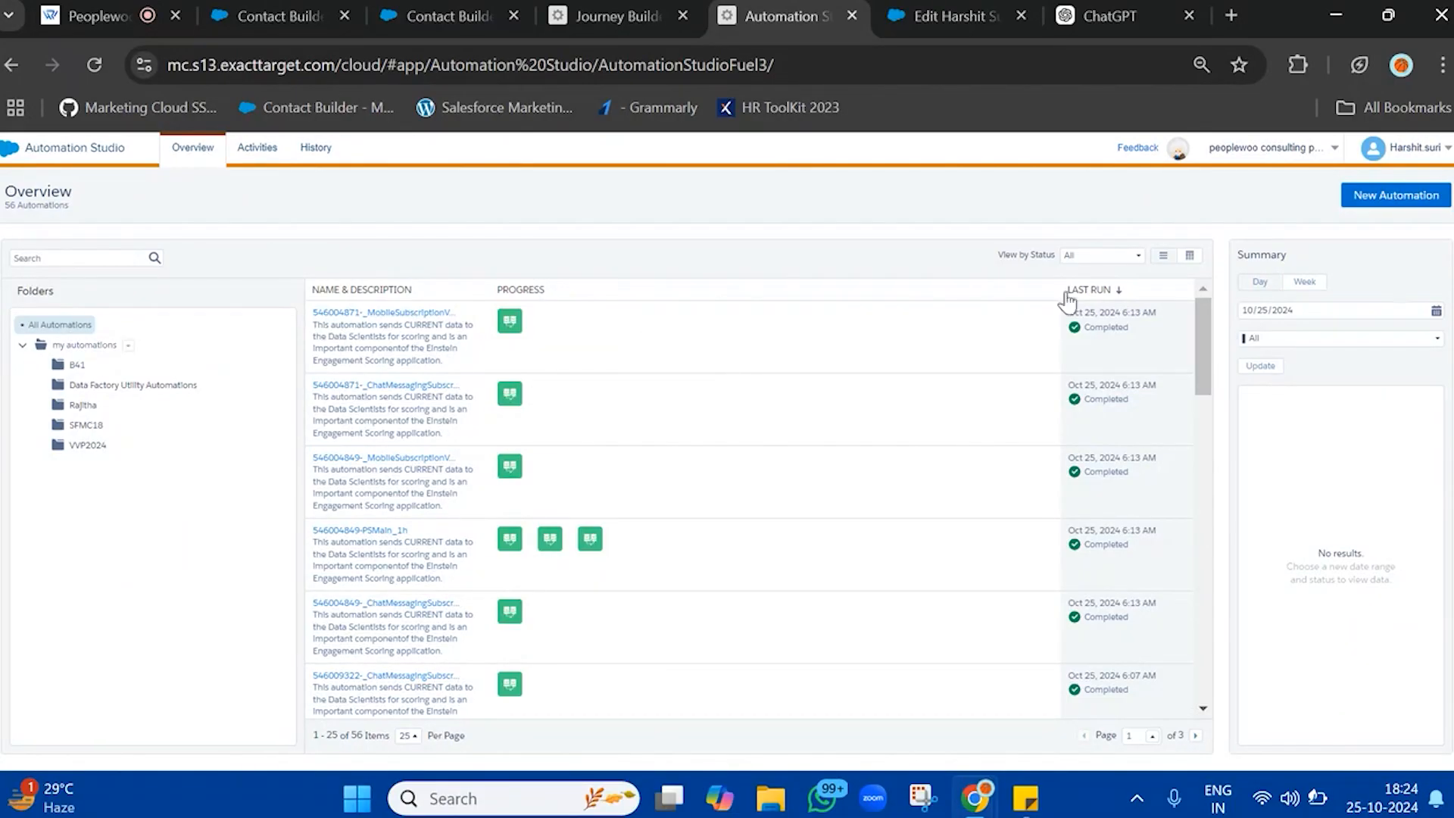
Create a new automation with a Schedule starting source and add an SQL Query activity as step 1
left_click(1423, 197)
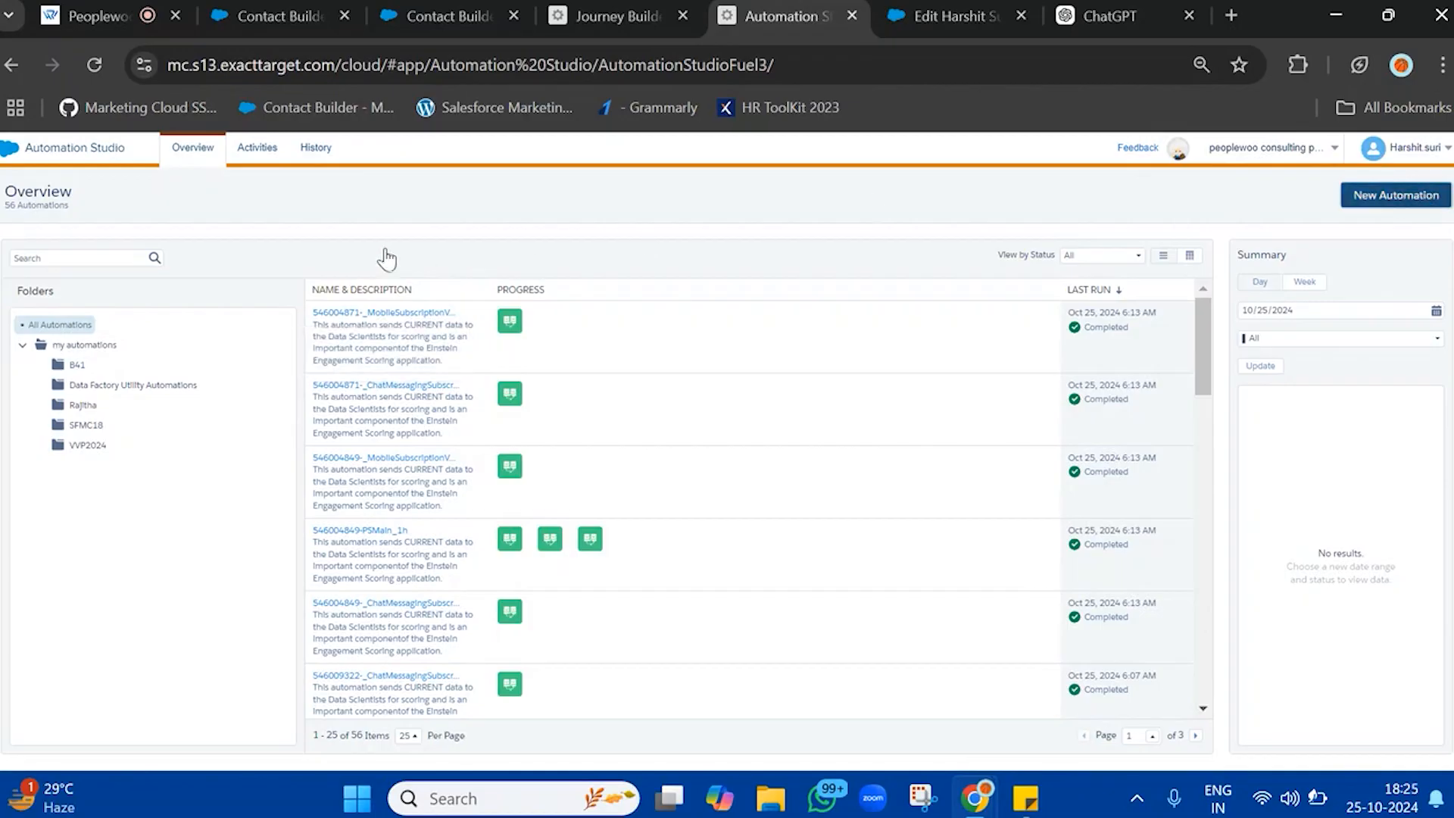
left_click_drag(38, 350, 358, 391)
scroll(133, 616, "down", 10)
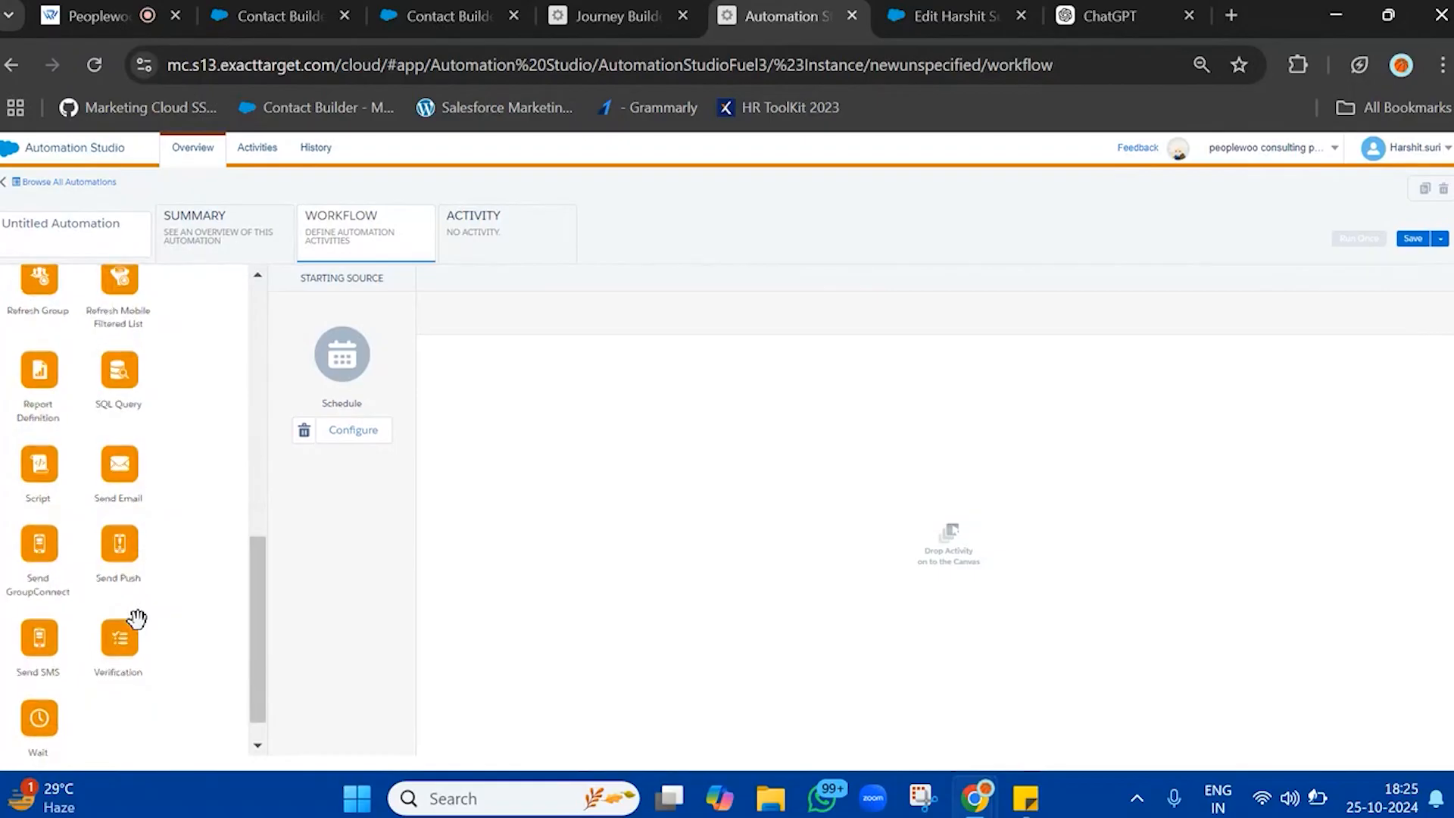
left_click_drag(119, 428, 757, 468)
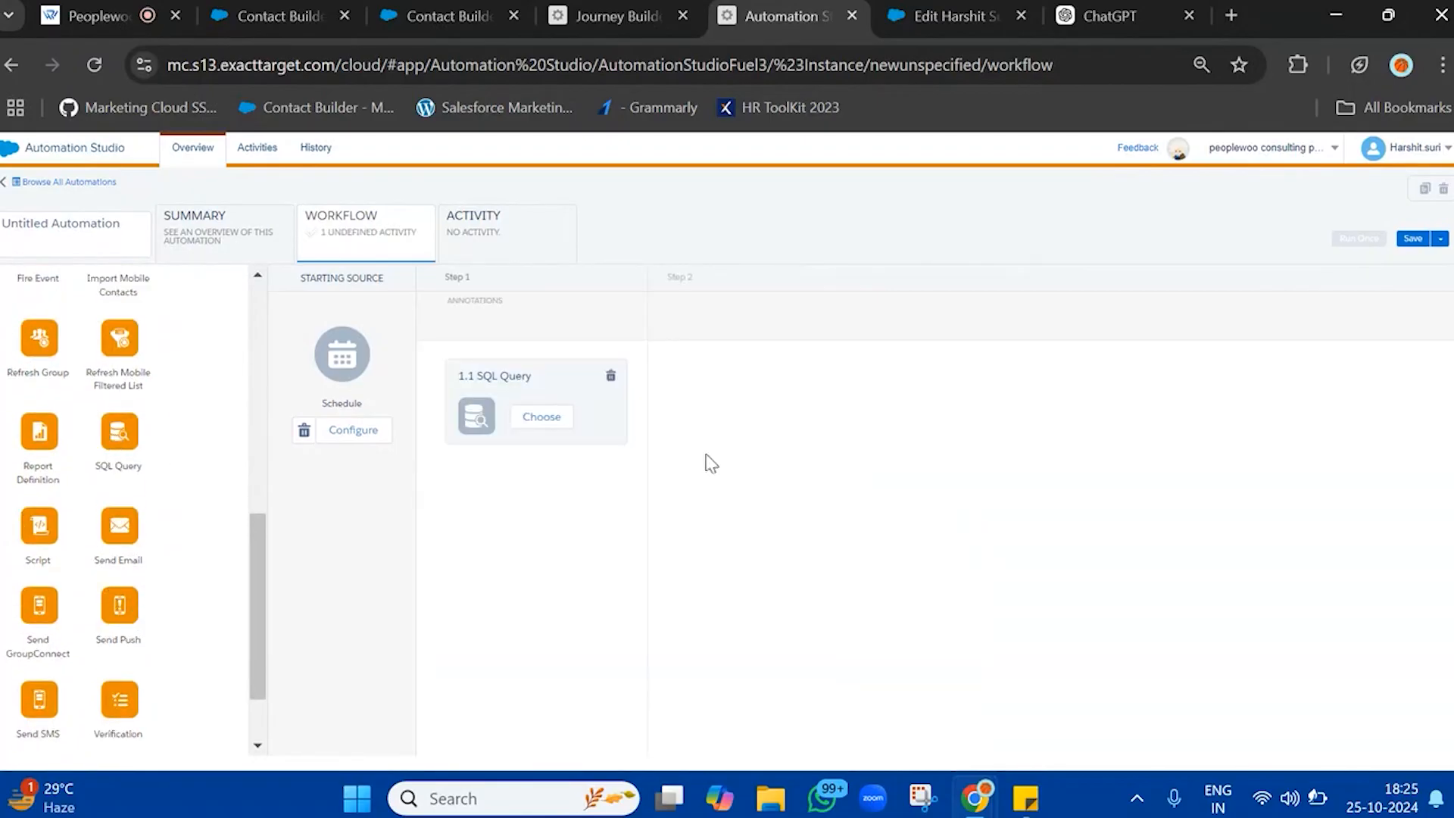
Create a new query activity for the SQL Query step, name it UnsubscribeDataView, and continue to its query definition
left_click(542, 418)
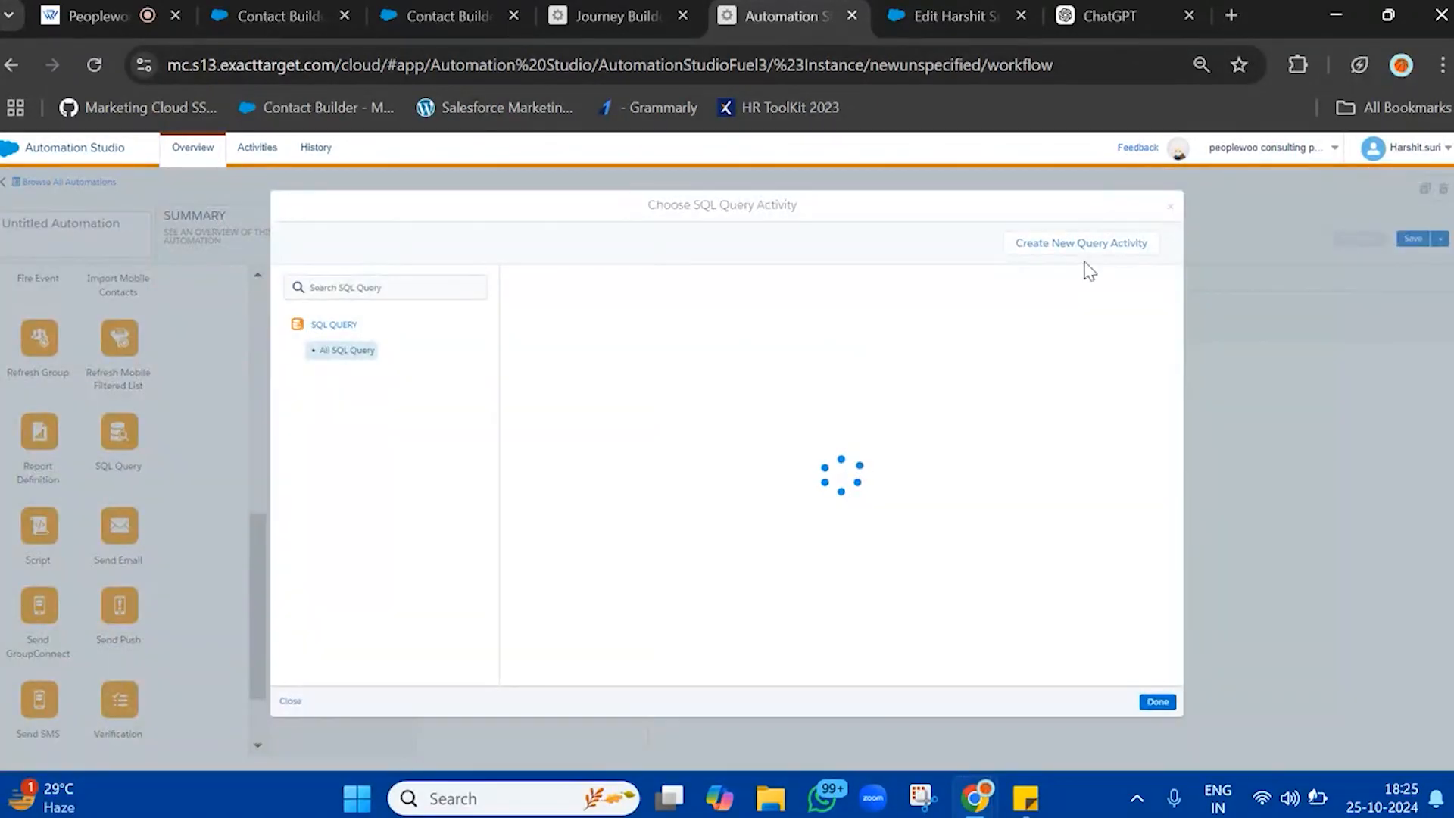
left_click(1083, 249)
left_click(533, 296)
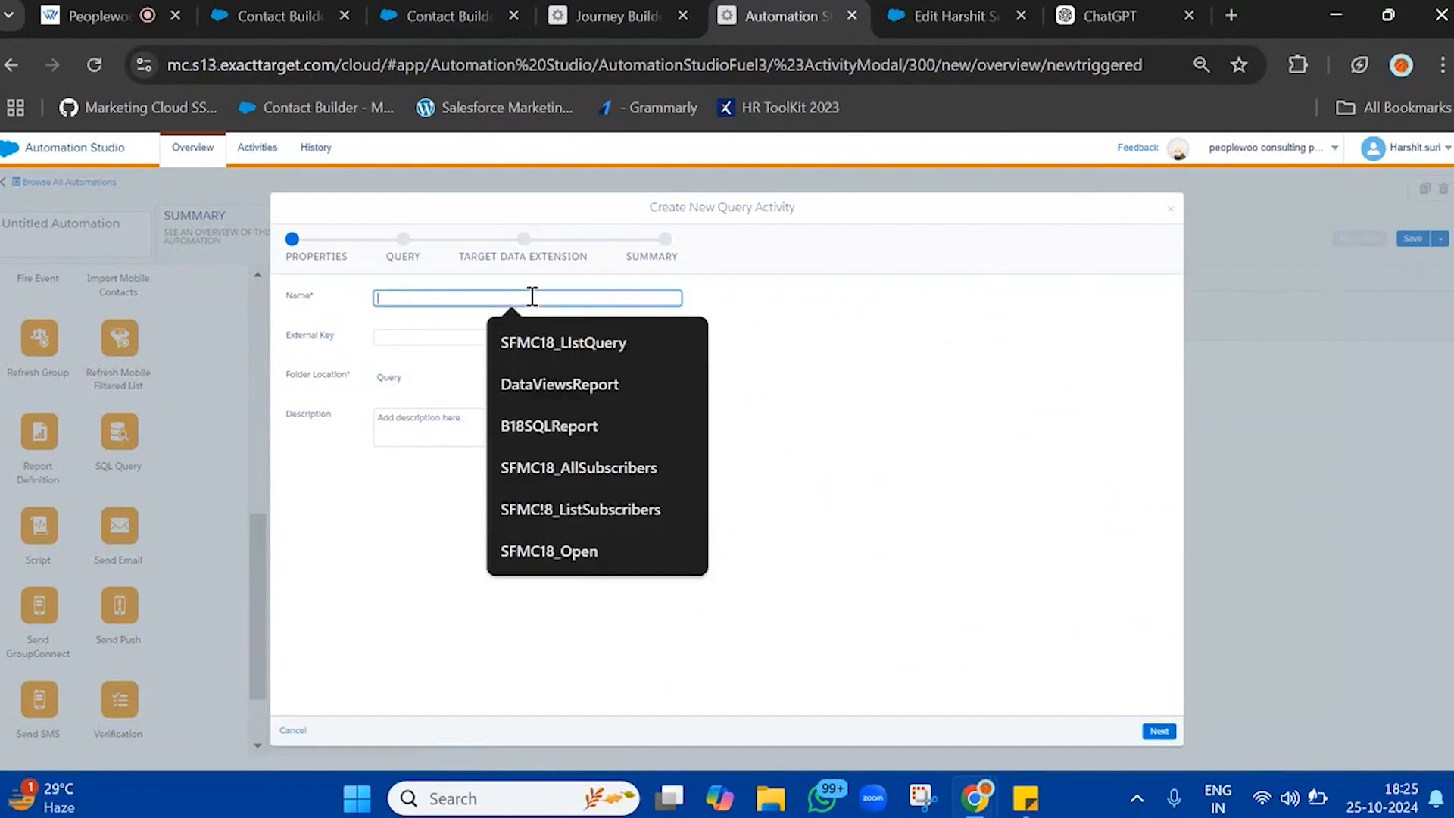
type("<!DOCTYPE html> <html lang=\"en\"> <head>    <meta charset=\"UTF-8")
key("ctrl+z")
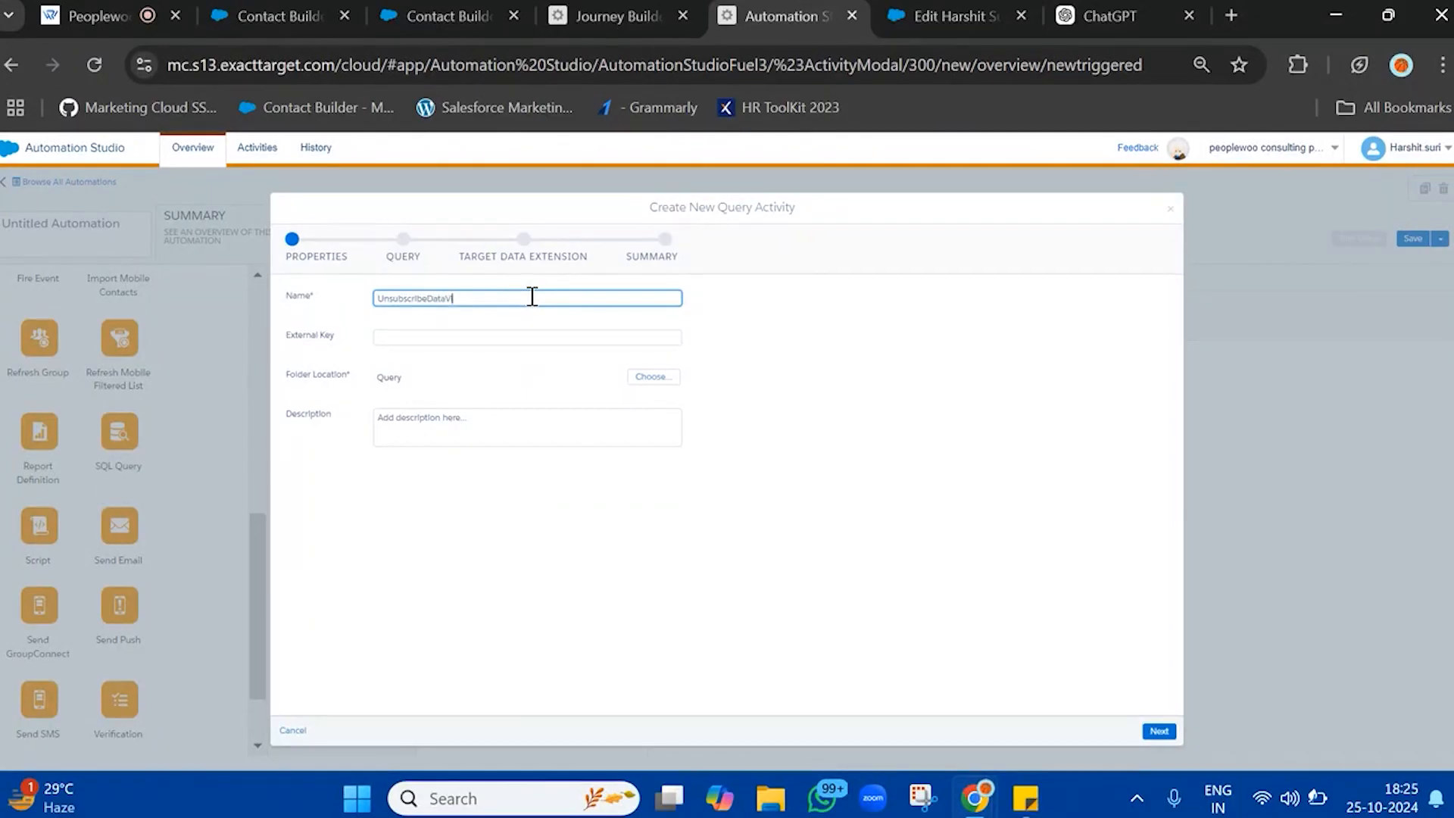
left_click(1011, 584)
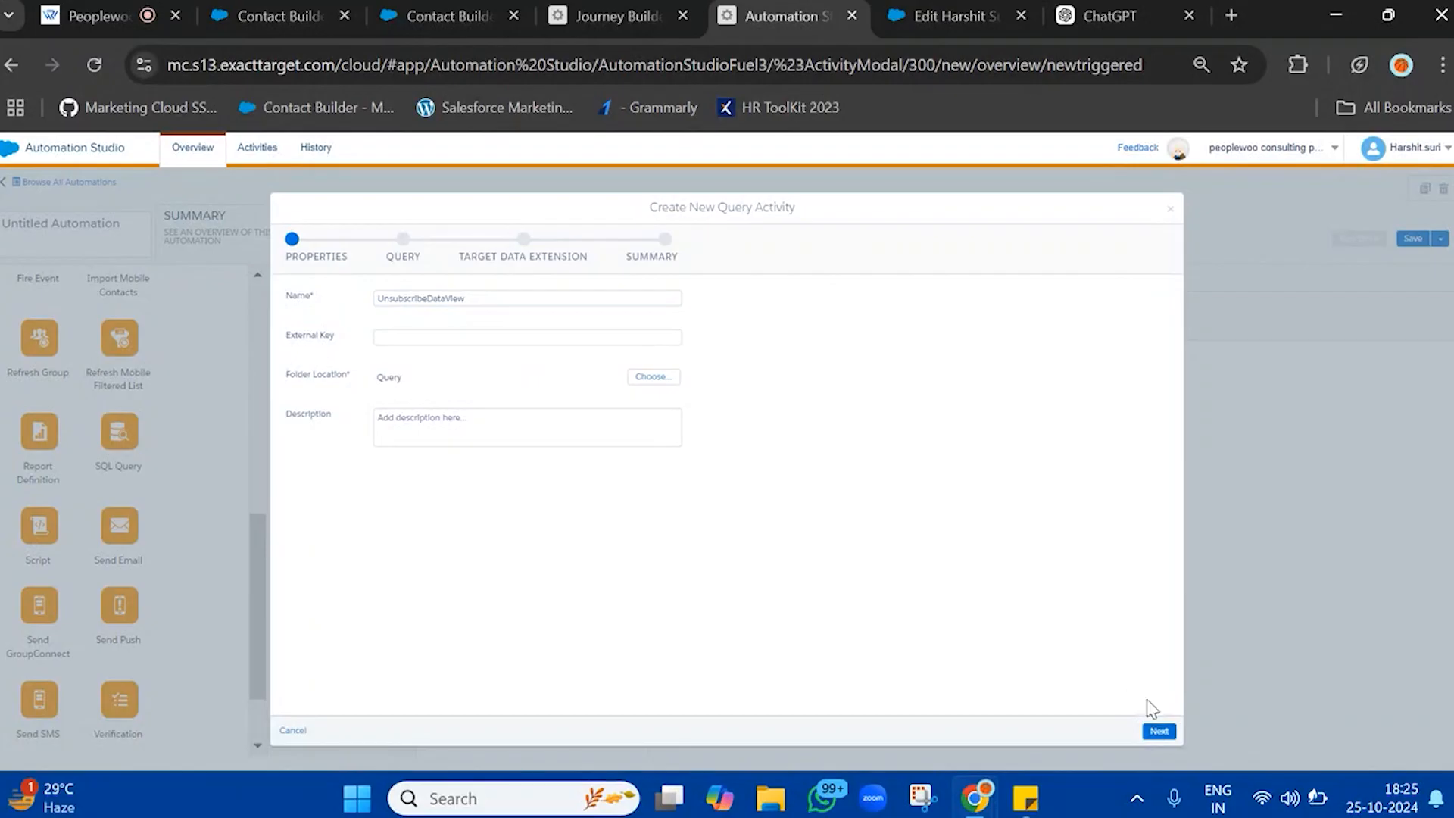
left_click(1159, 732)
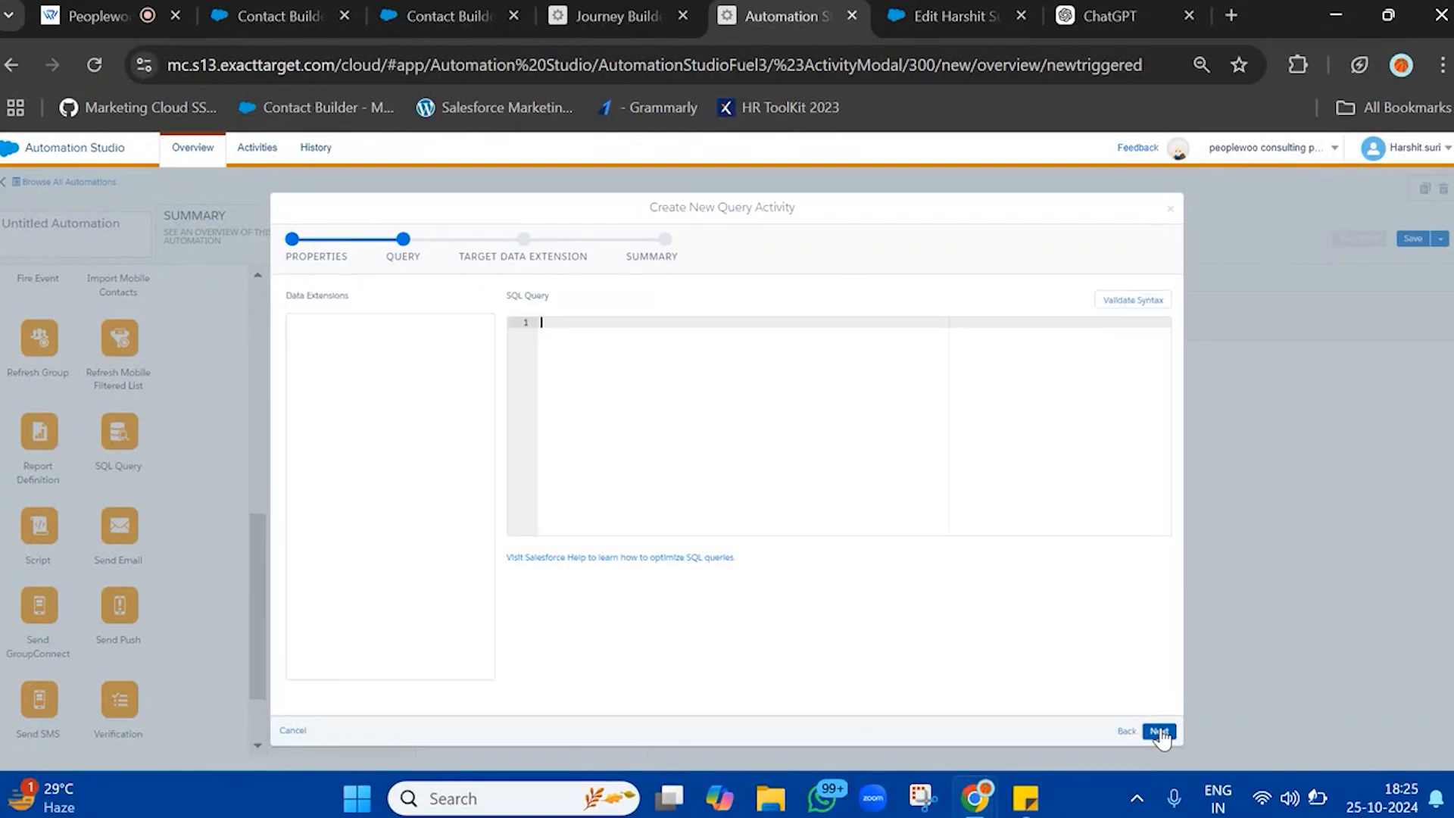
Write the query "select SubscriberKey, EventDate from _Unsubscribe", validate its syntax, and continue to the target data extension
type("select SubscriberKey, Even")
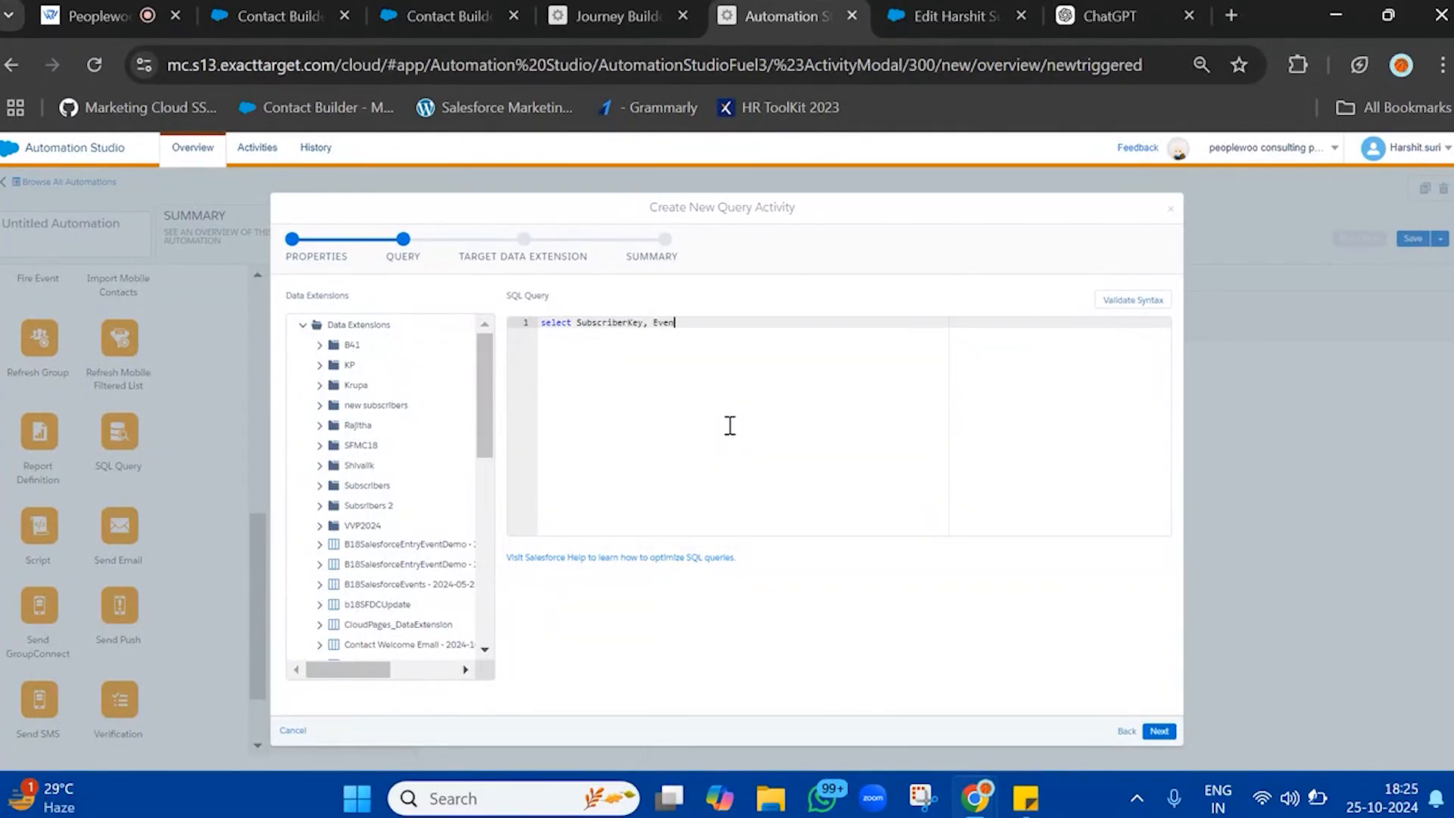
type("Date from _Unsubscribe")
left_click(1128, 301)
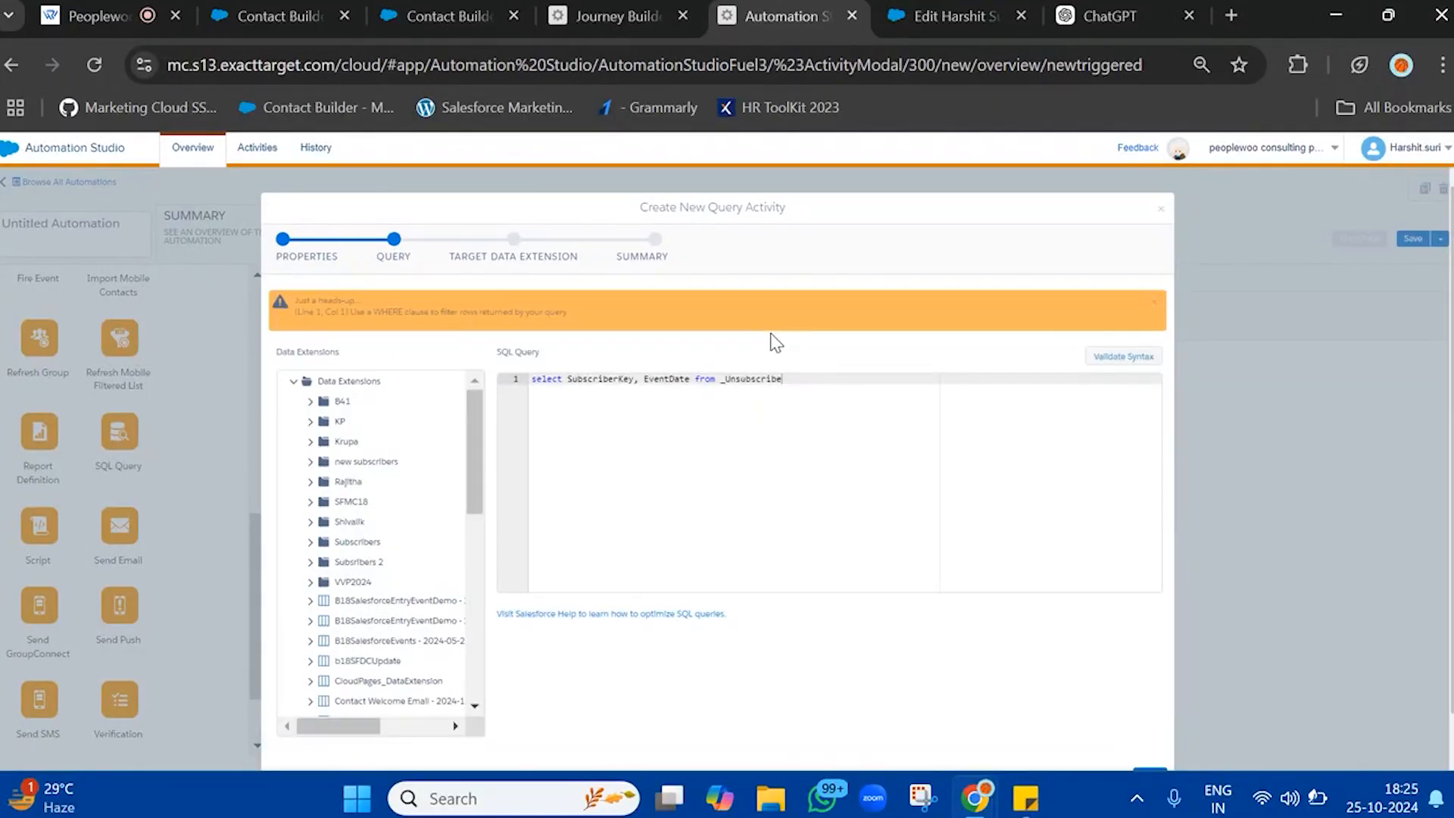
left_click_drag(775, 342, 766, 380)
double_click(757, 379)
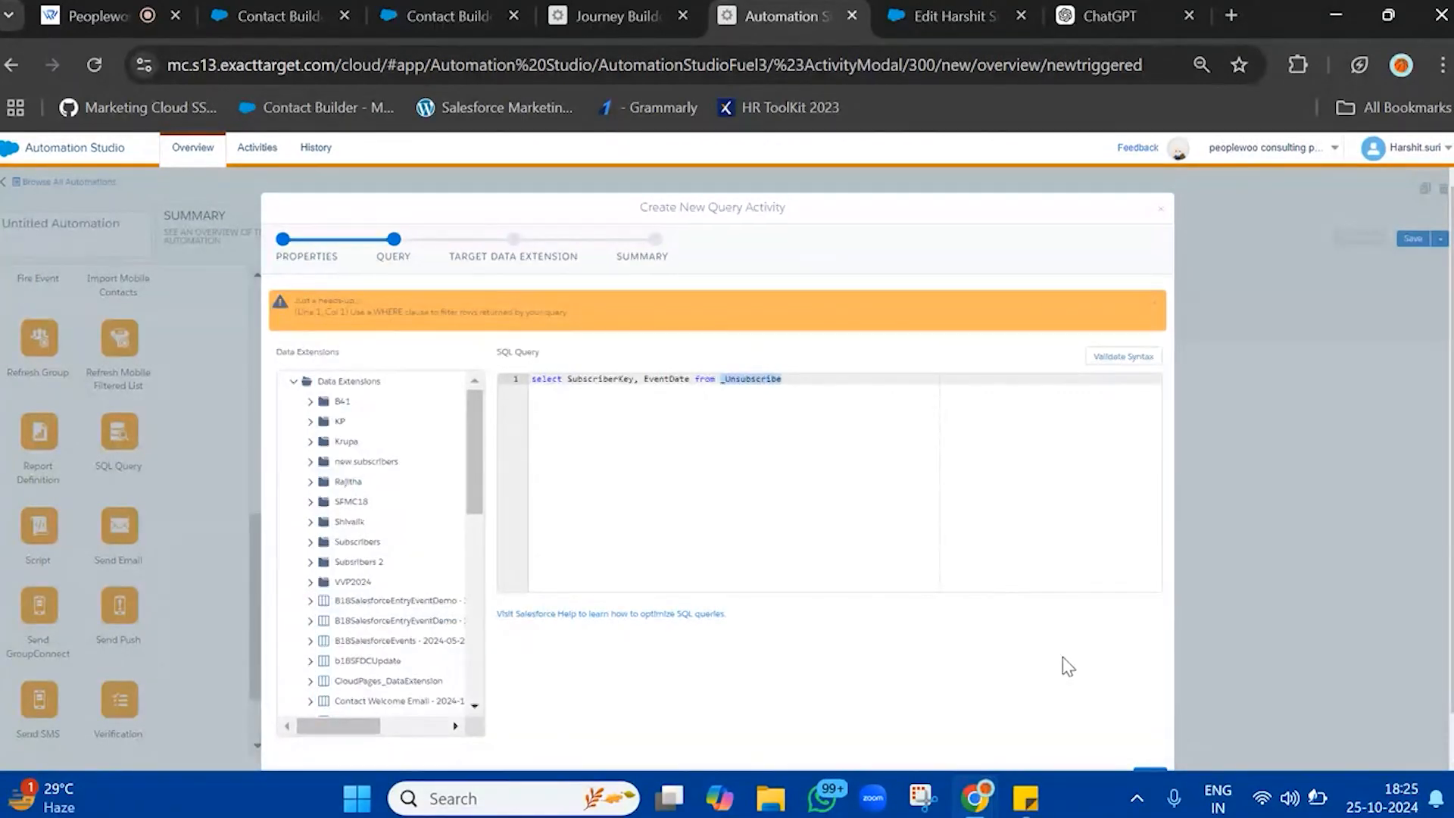
scroll(1062, 657, "down", 1)
left_click(1149, 731)
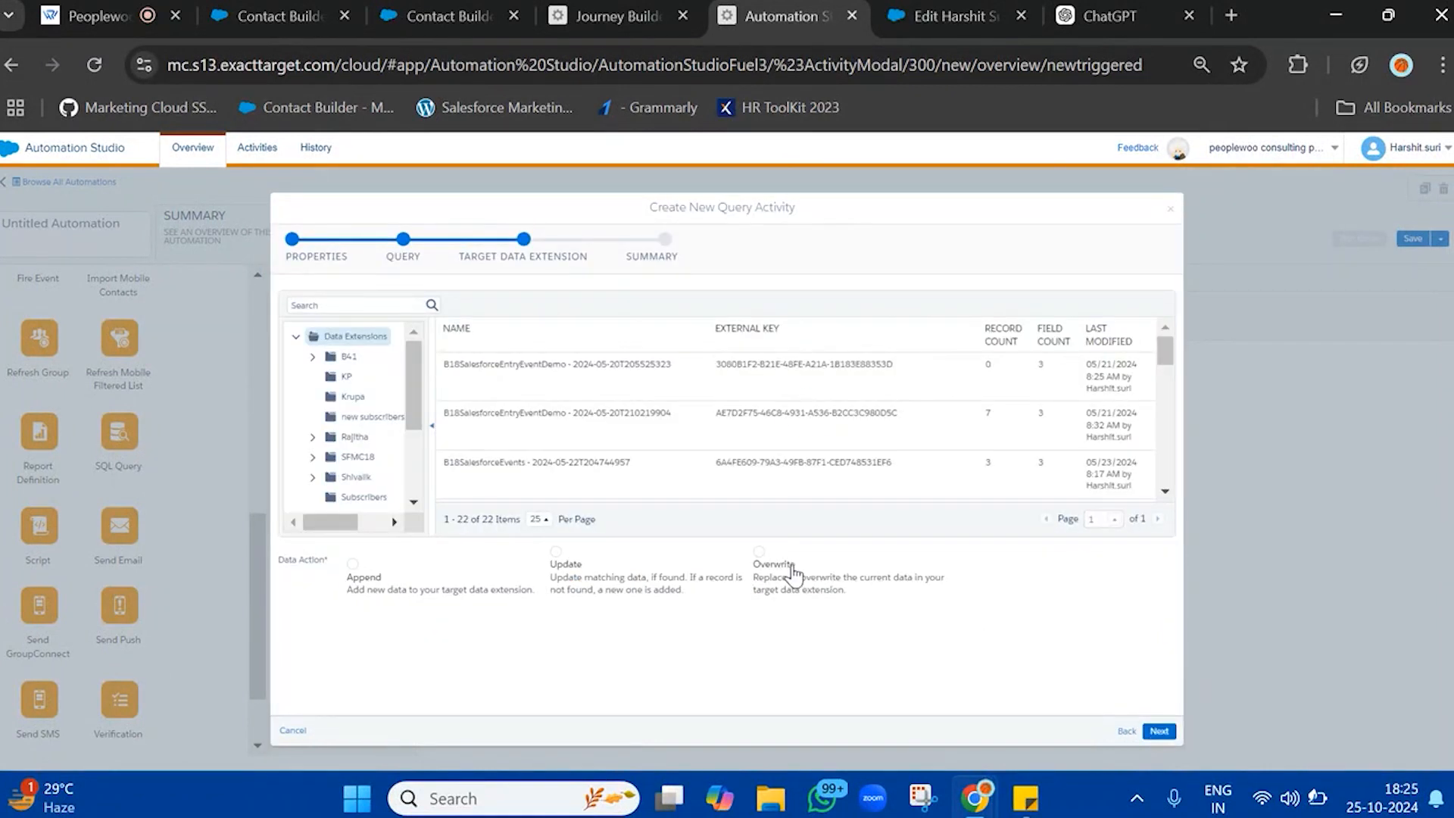
Find UnsubscribeDataExtension, set it as the query's target data extension, and finish creating the query activity
scroll(368, 443, "down", 3)
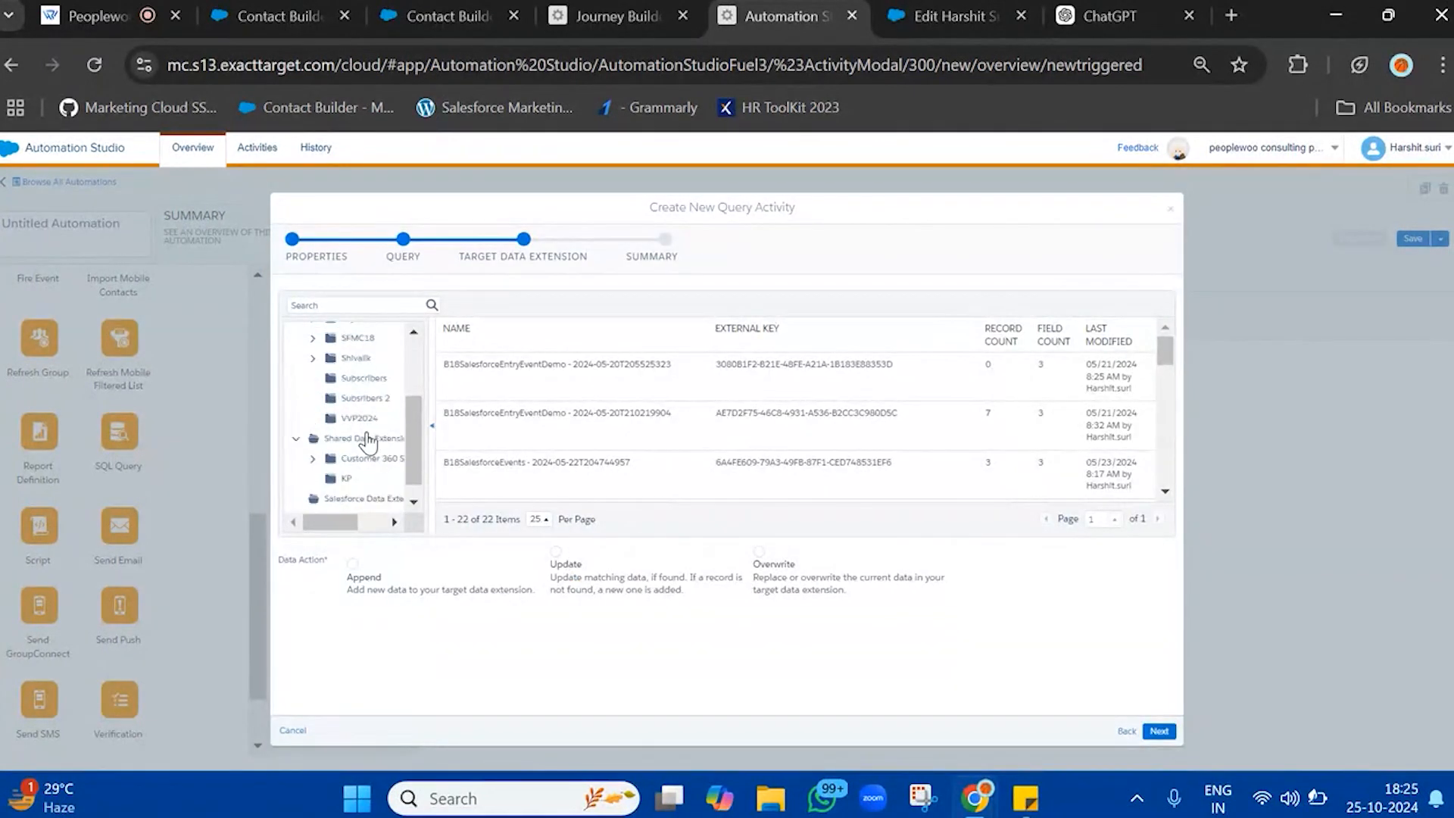
scroll(366, 401, "up", 3)
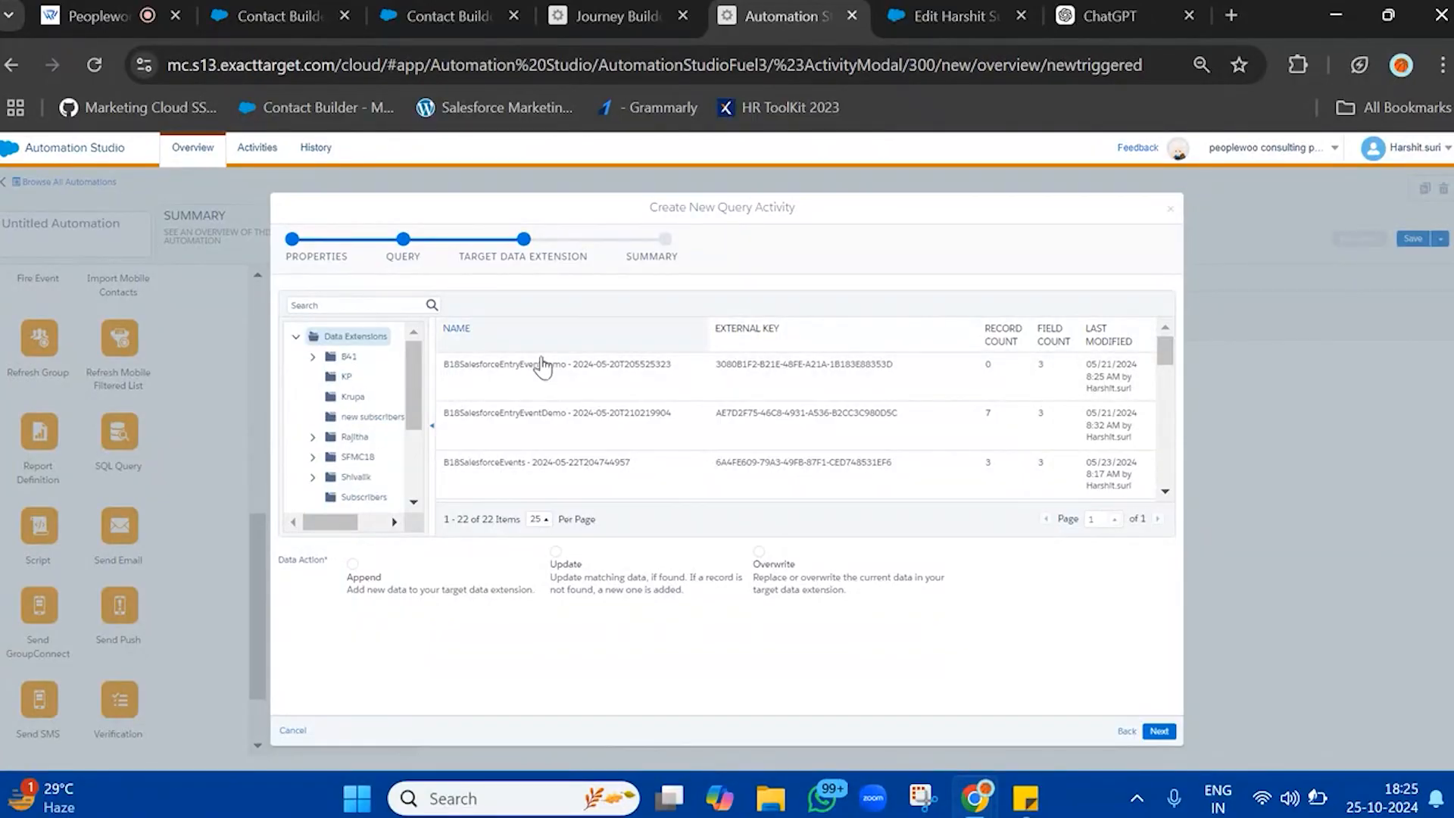
key("ctrl+f")
type("unsu")
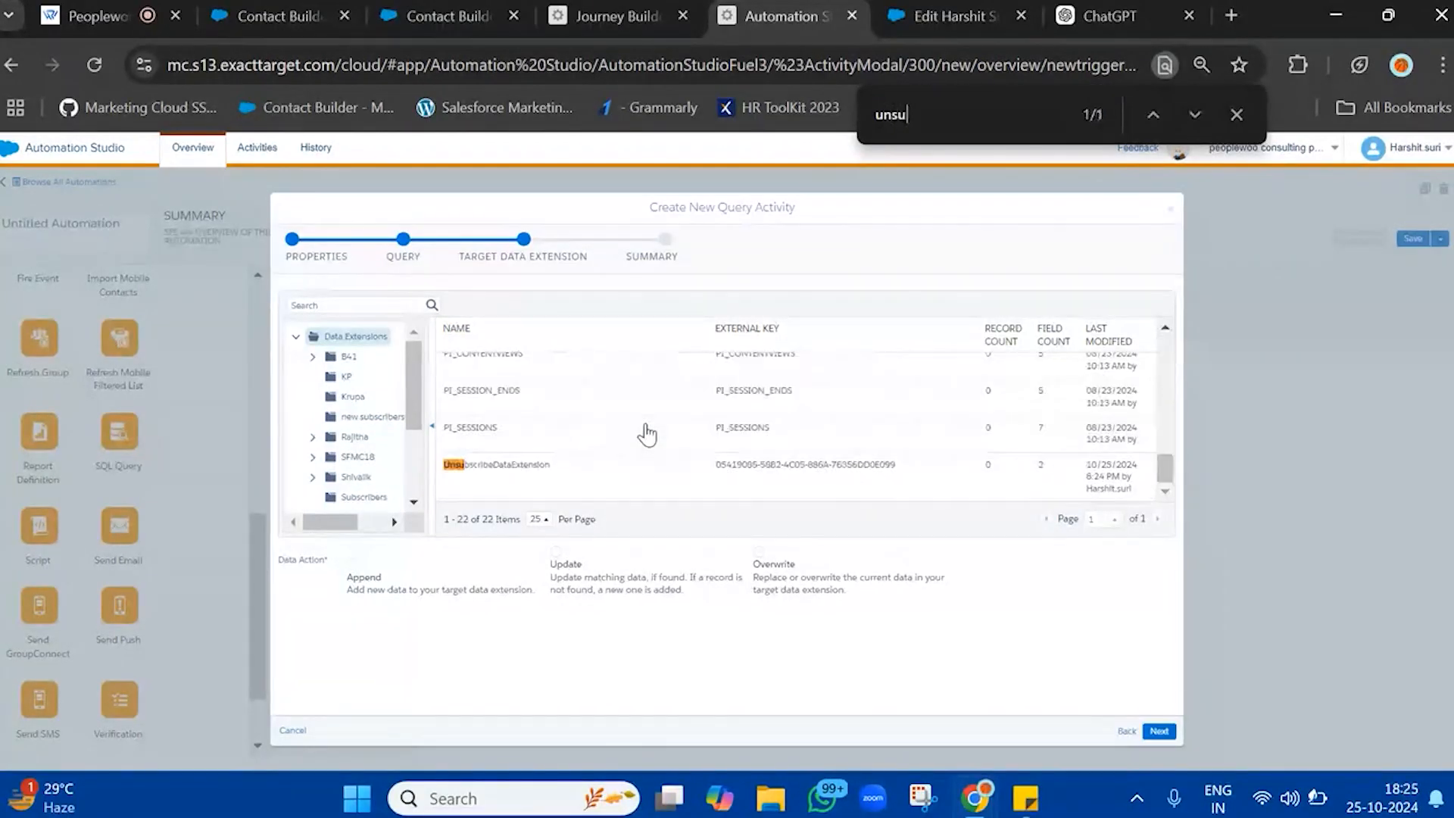
type("bscribe")
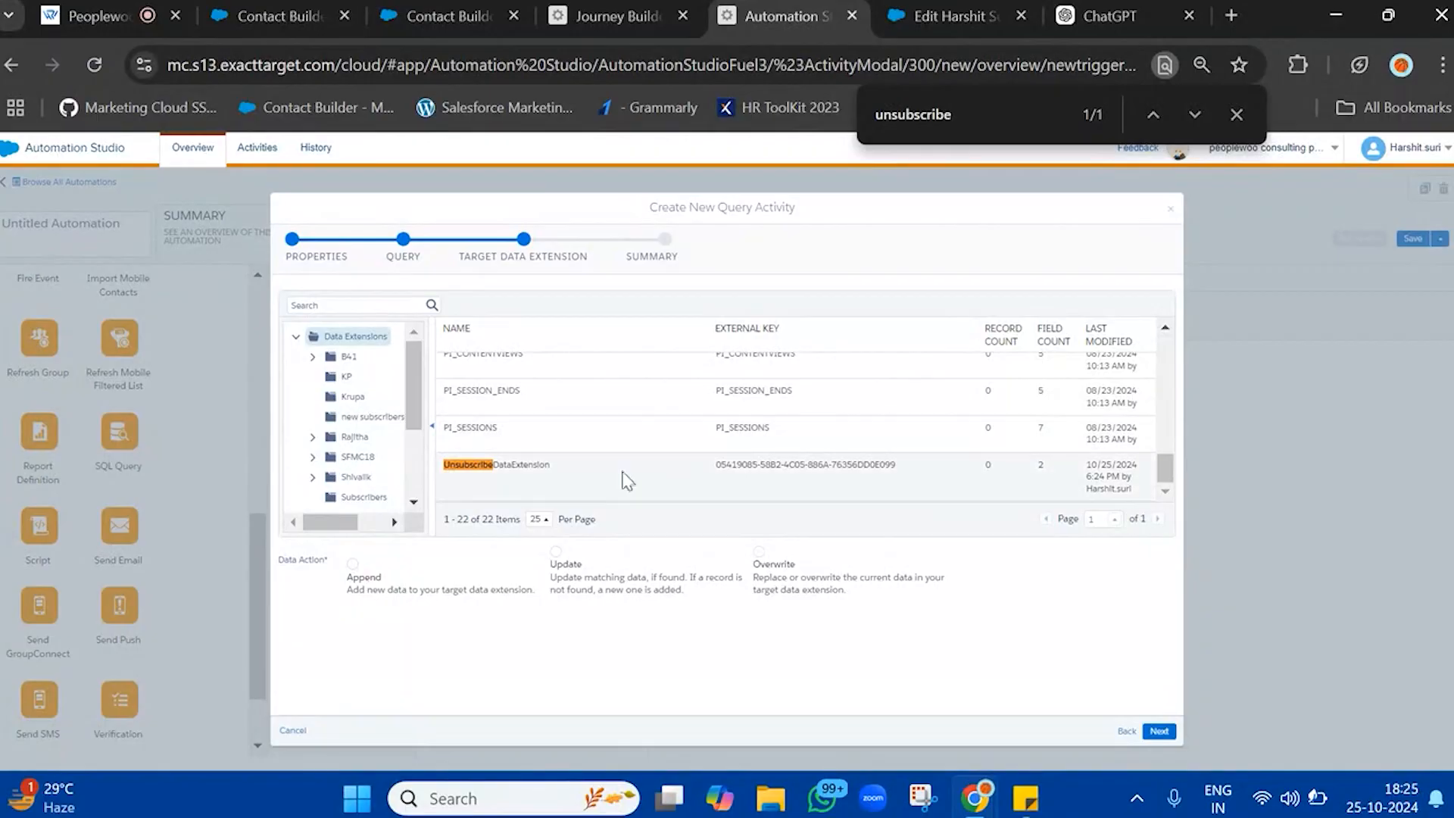
left_click(657, 466)
left_click(1172, 736)
left_click(1172, 735)
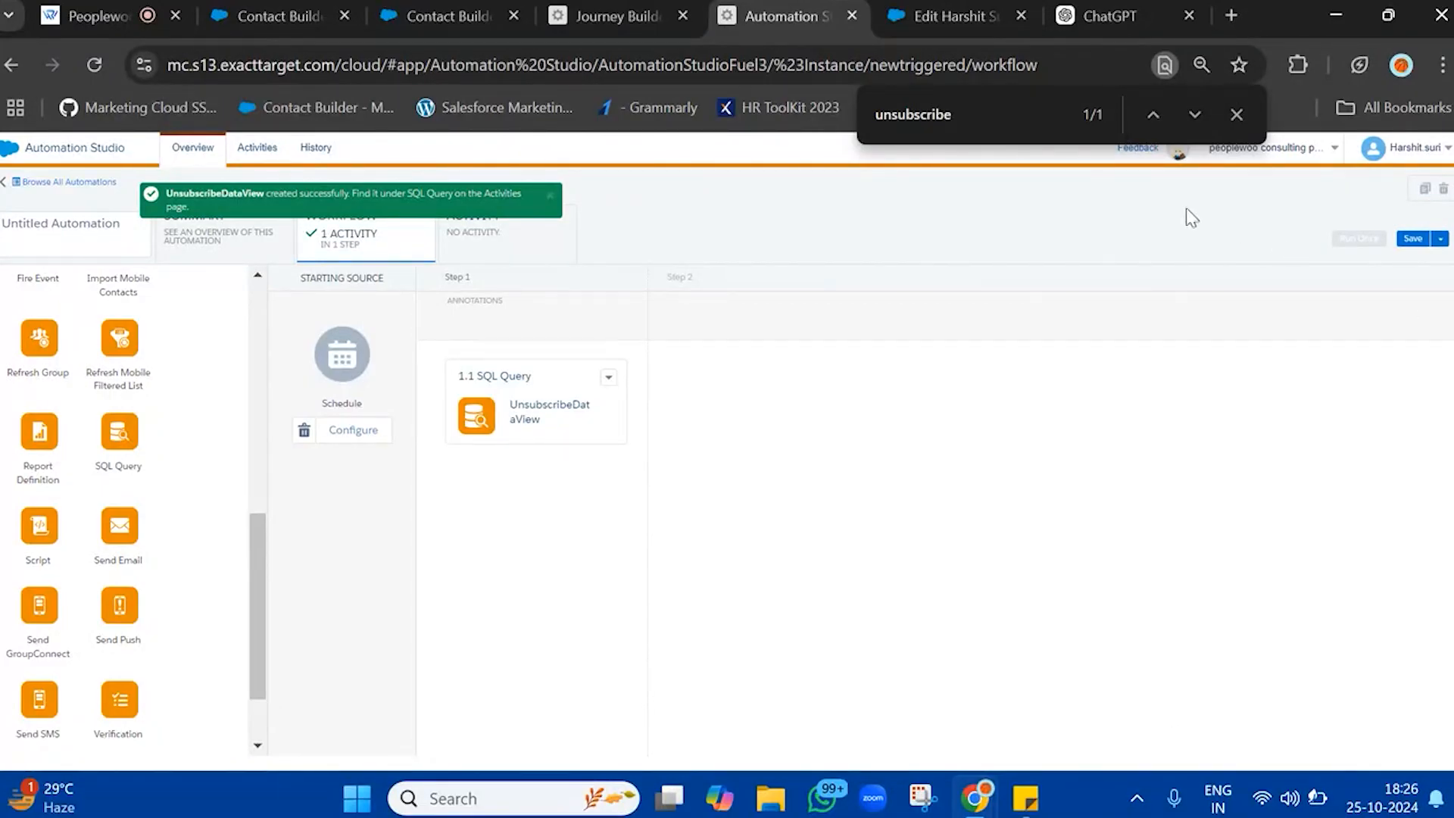
left_click(1235, 115)
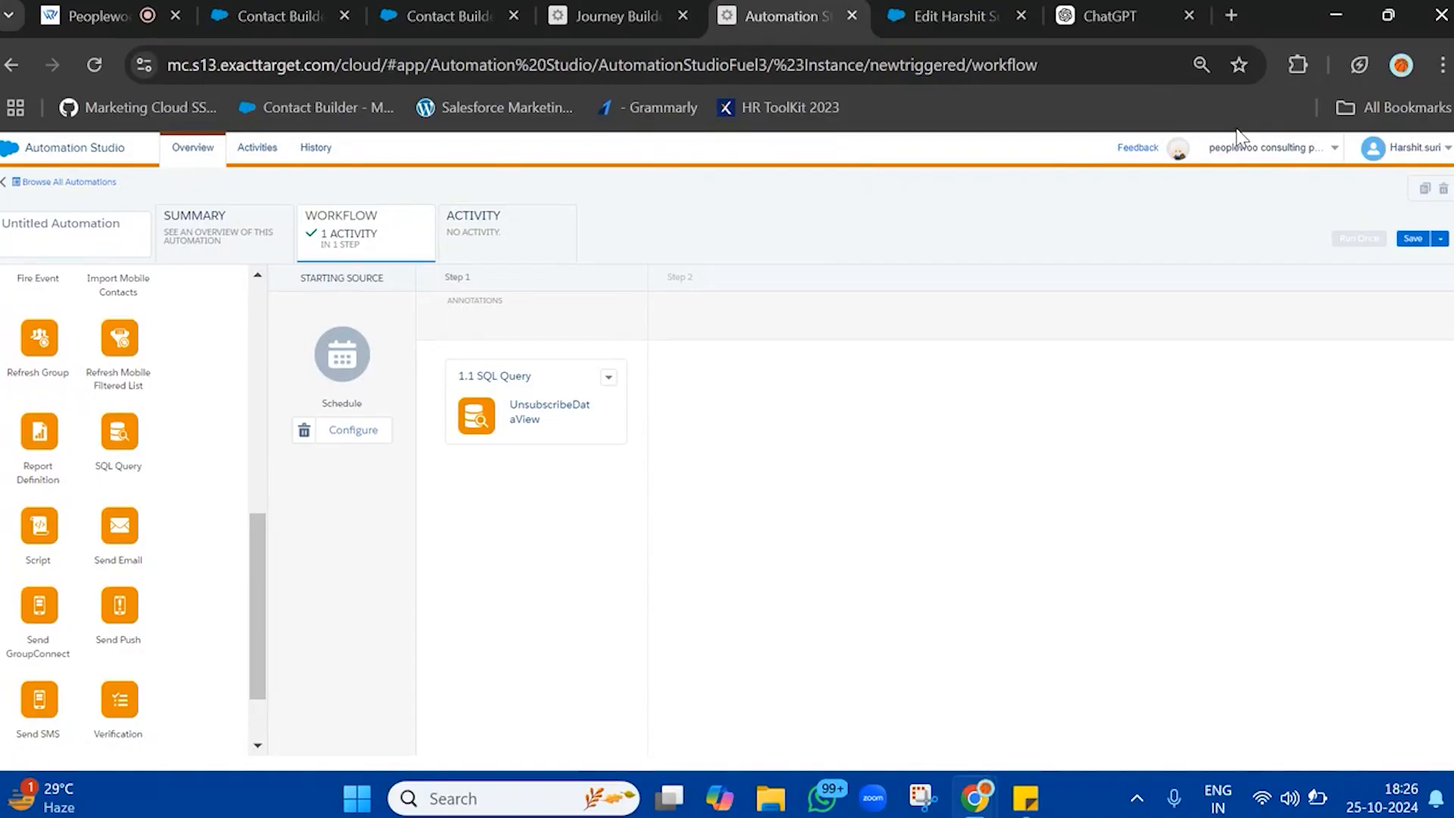
Check UnsubscribeDataExtension in Contact Builder without renaming it, and cancel the open contact edit in Salesforce
left_click(496, 9)
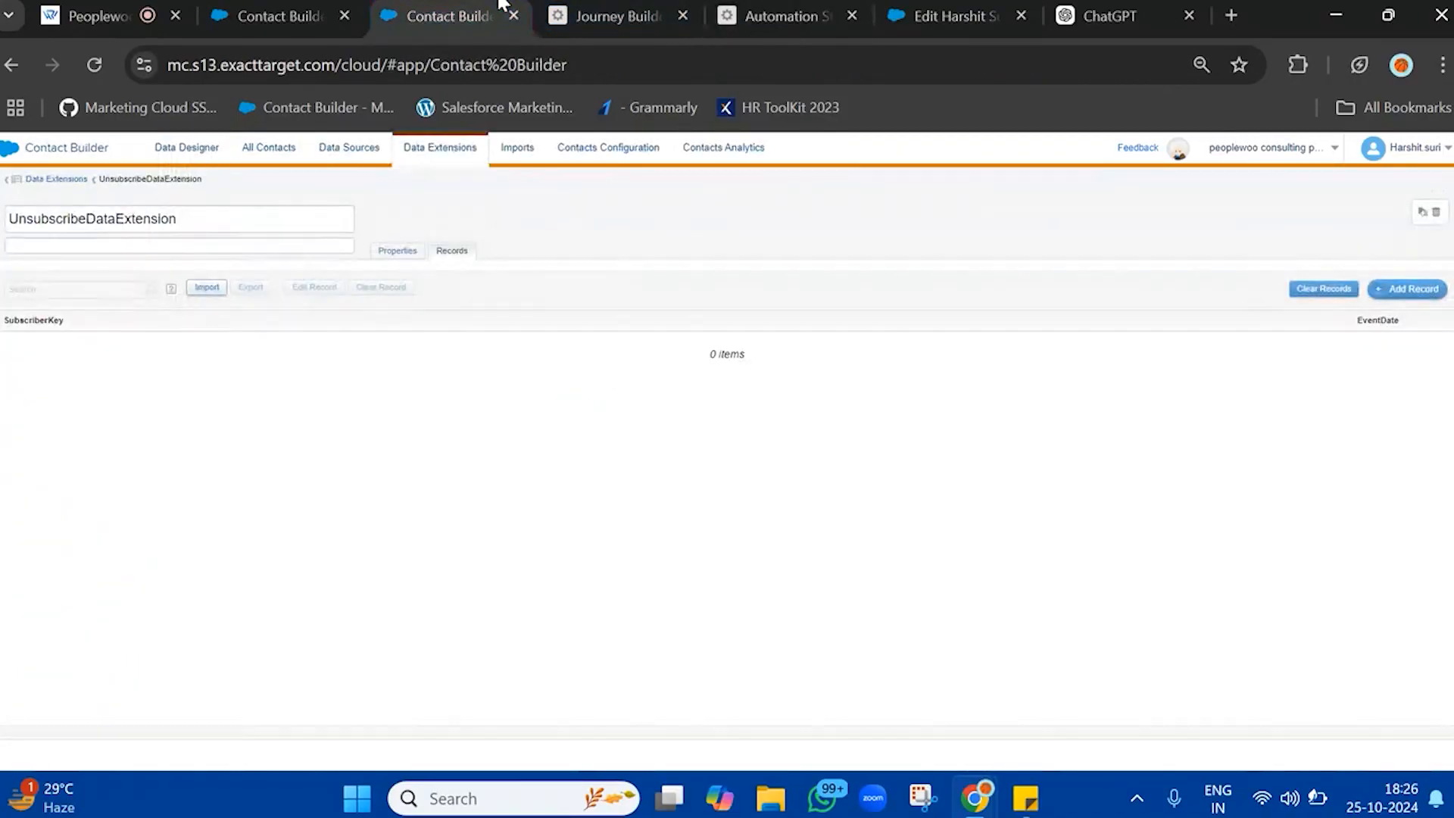
left_click(100, 219)
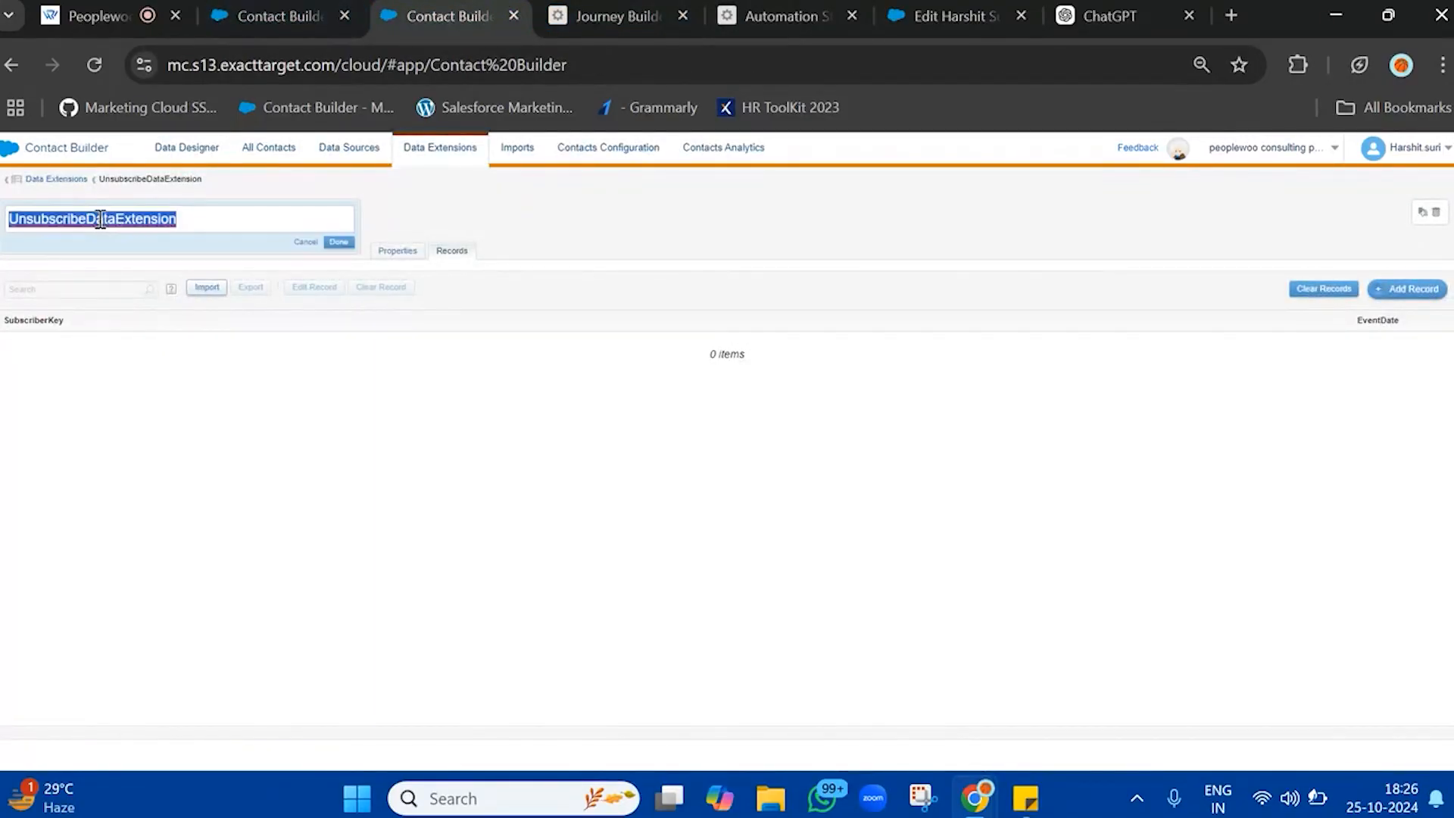
left_click_drag(305, 243, 250, 234)
left_click(305, 241)
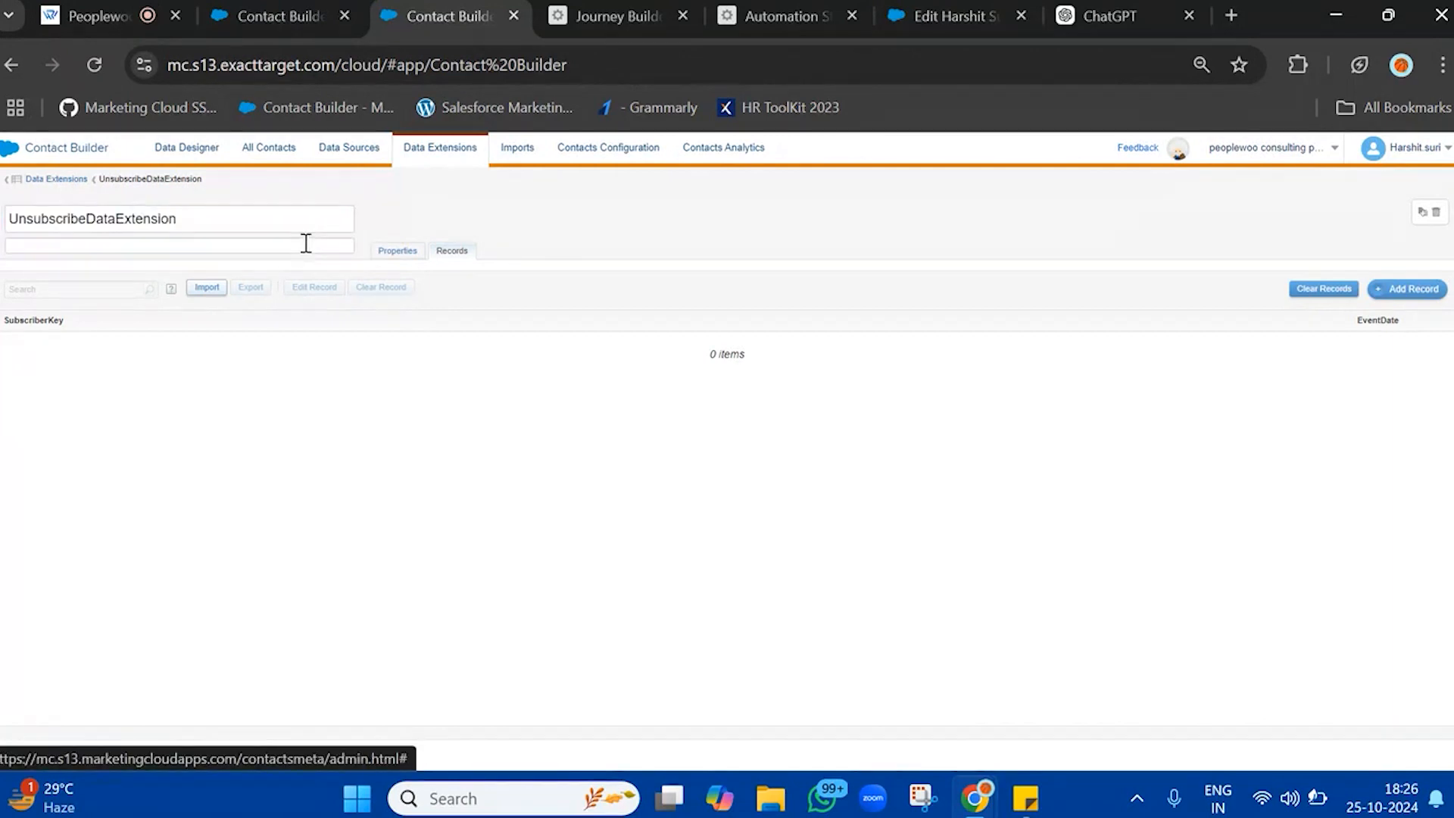
left_click(984, 15)
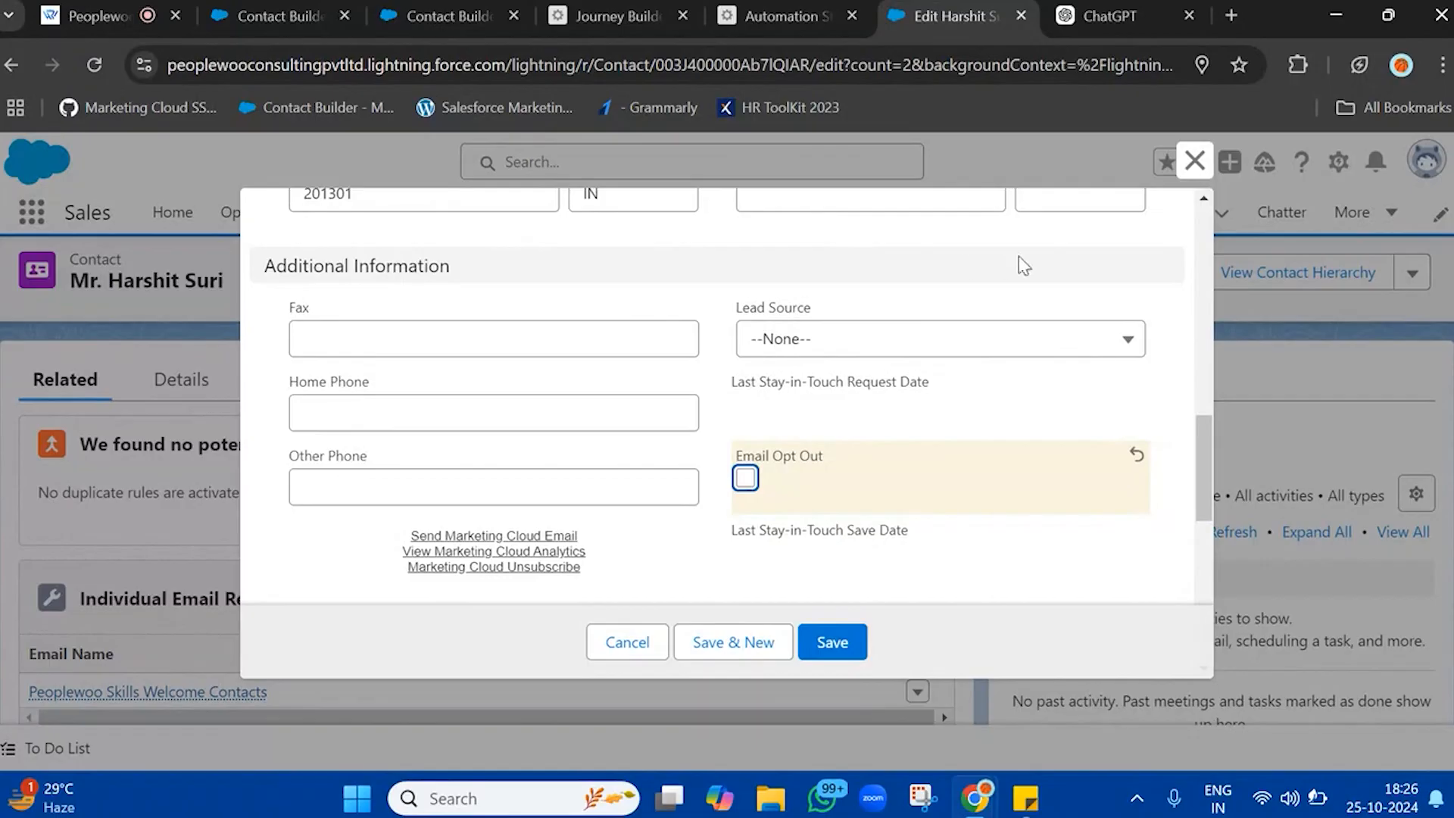
left_click(646, 640)
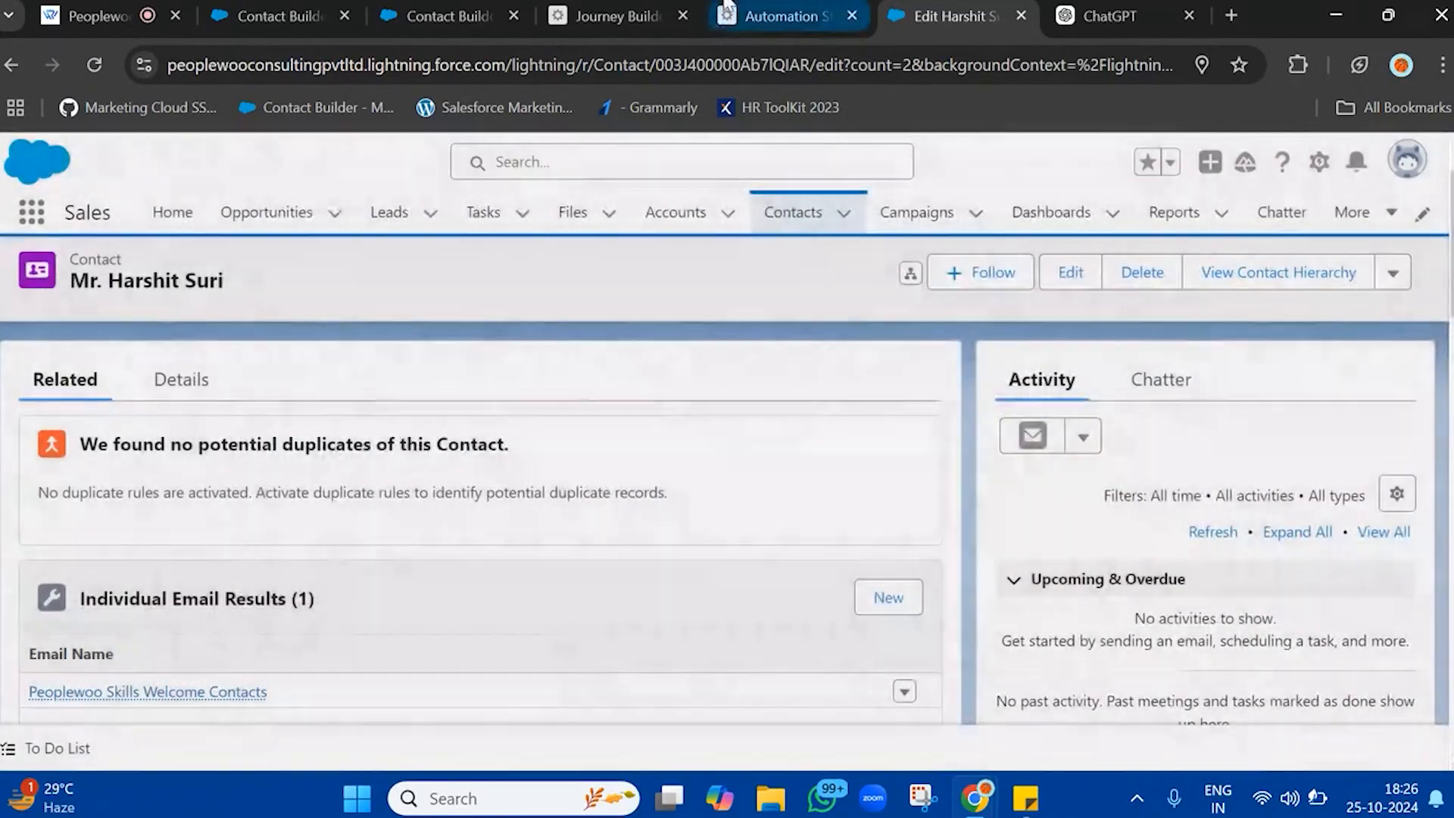
Switch to Journey Builder, create a new journey on a blank canvas, and name it UpdateEmailOptOuts
left_click(617, 16)
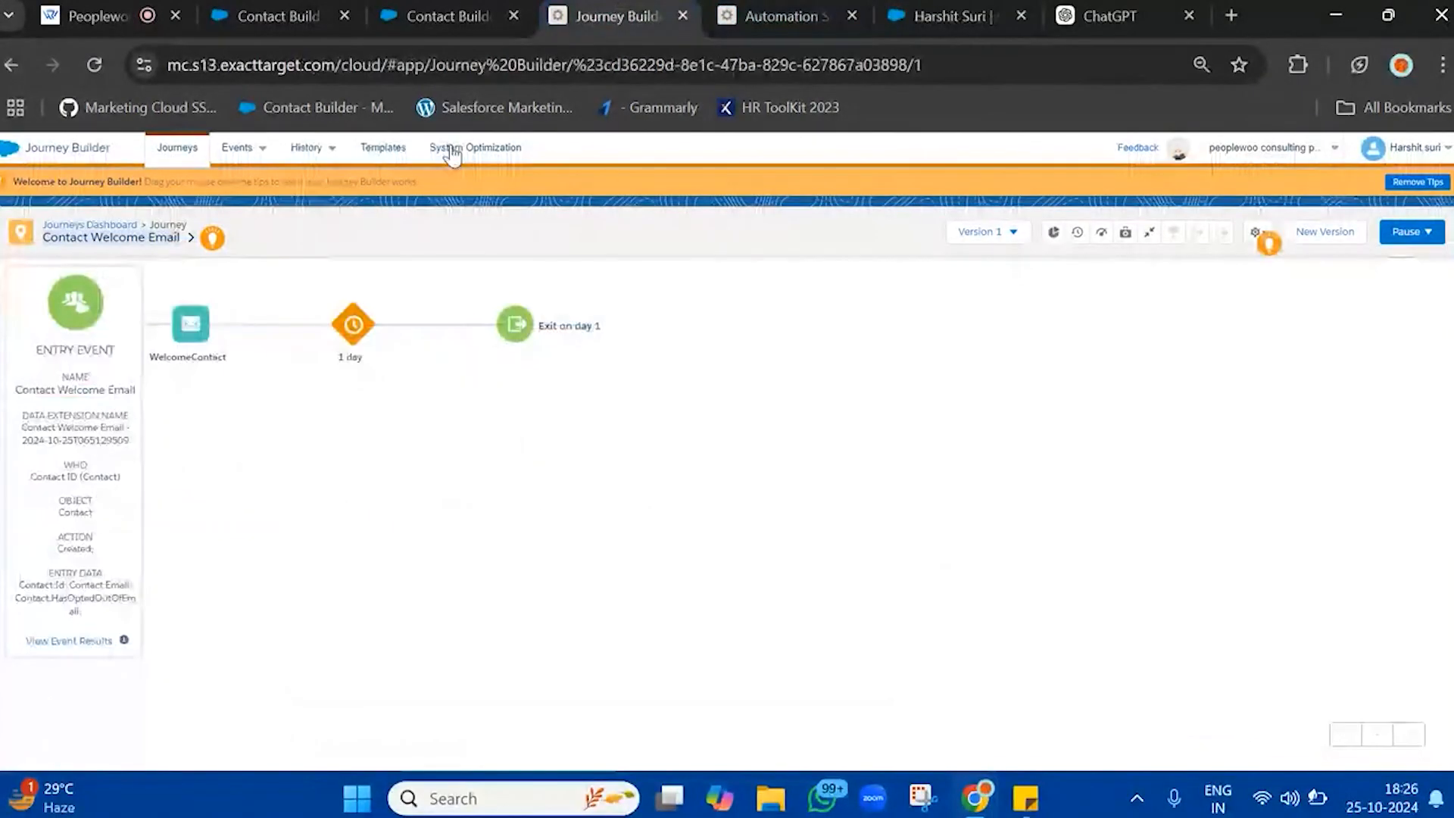
left_click(176, 149)
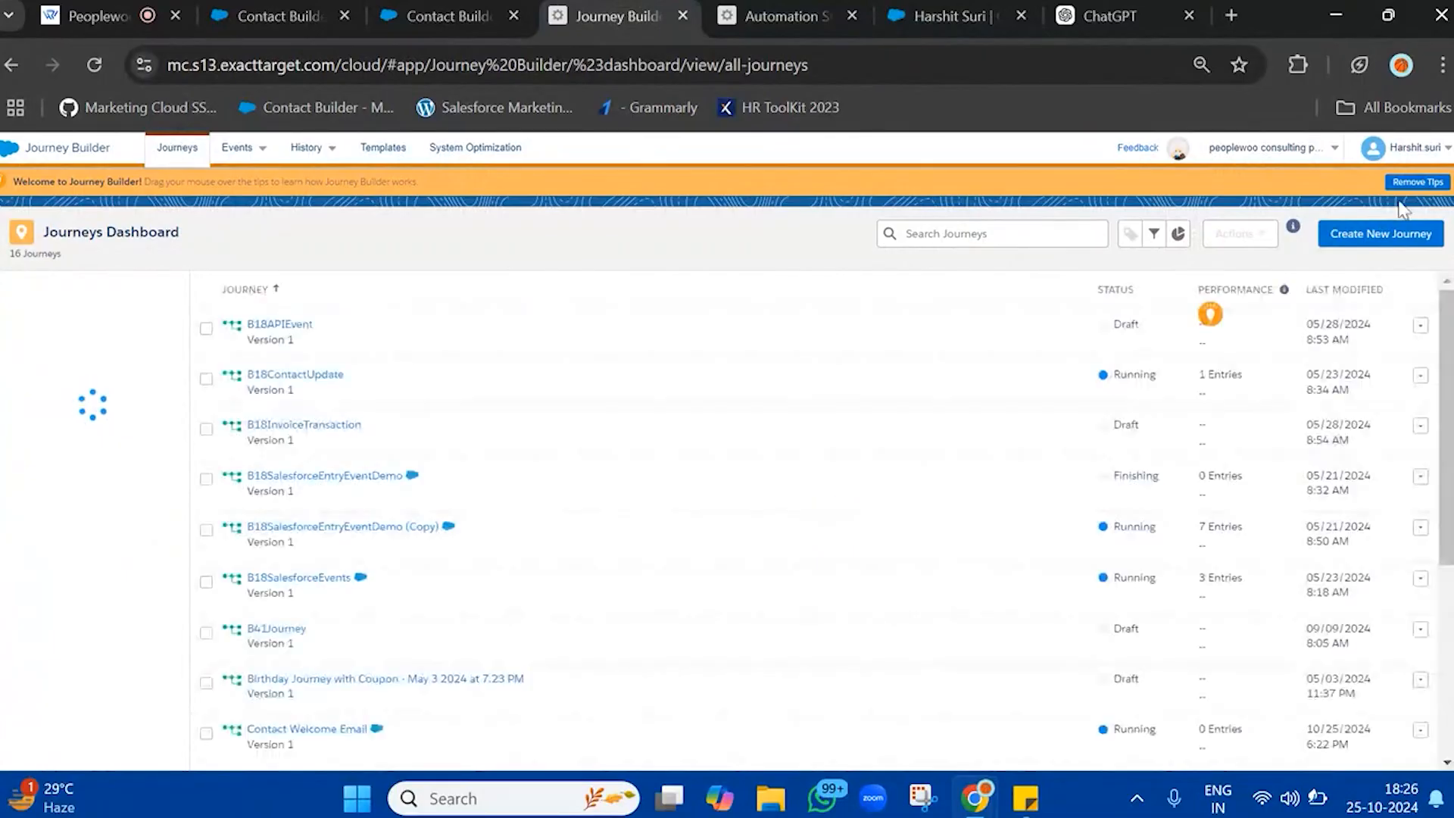
left_click(1380, 234)
left_click(371, 744)
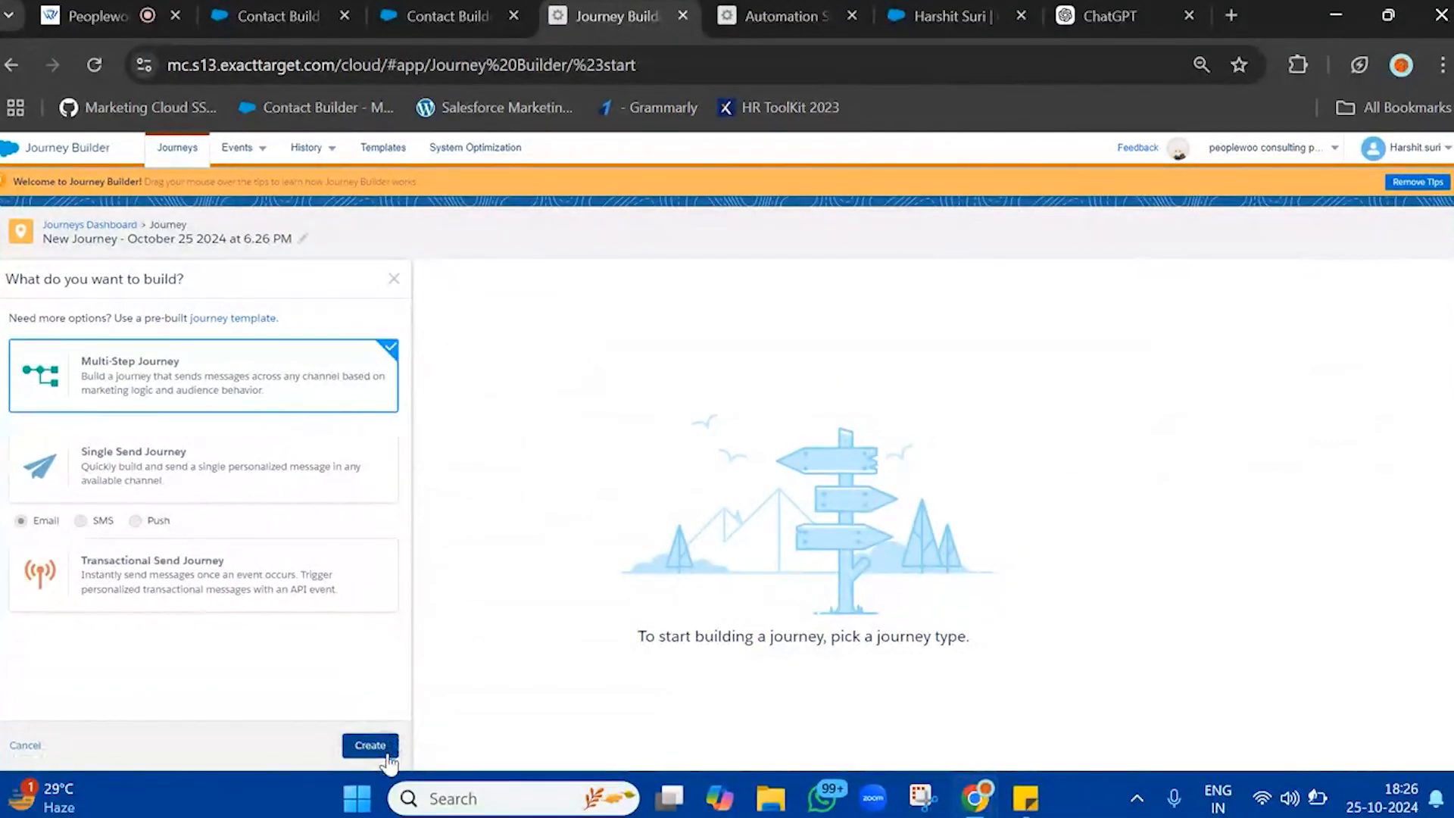
left_click(286, 238)
key("ctrl+a")
type("UpdateU")
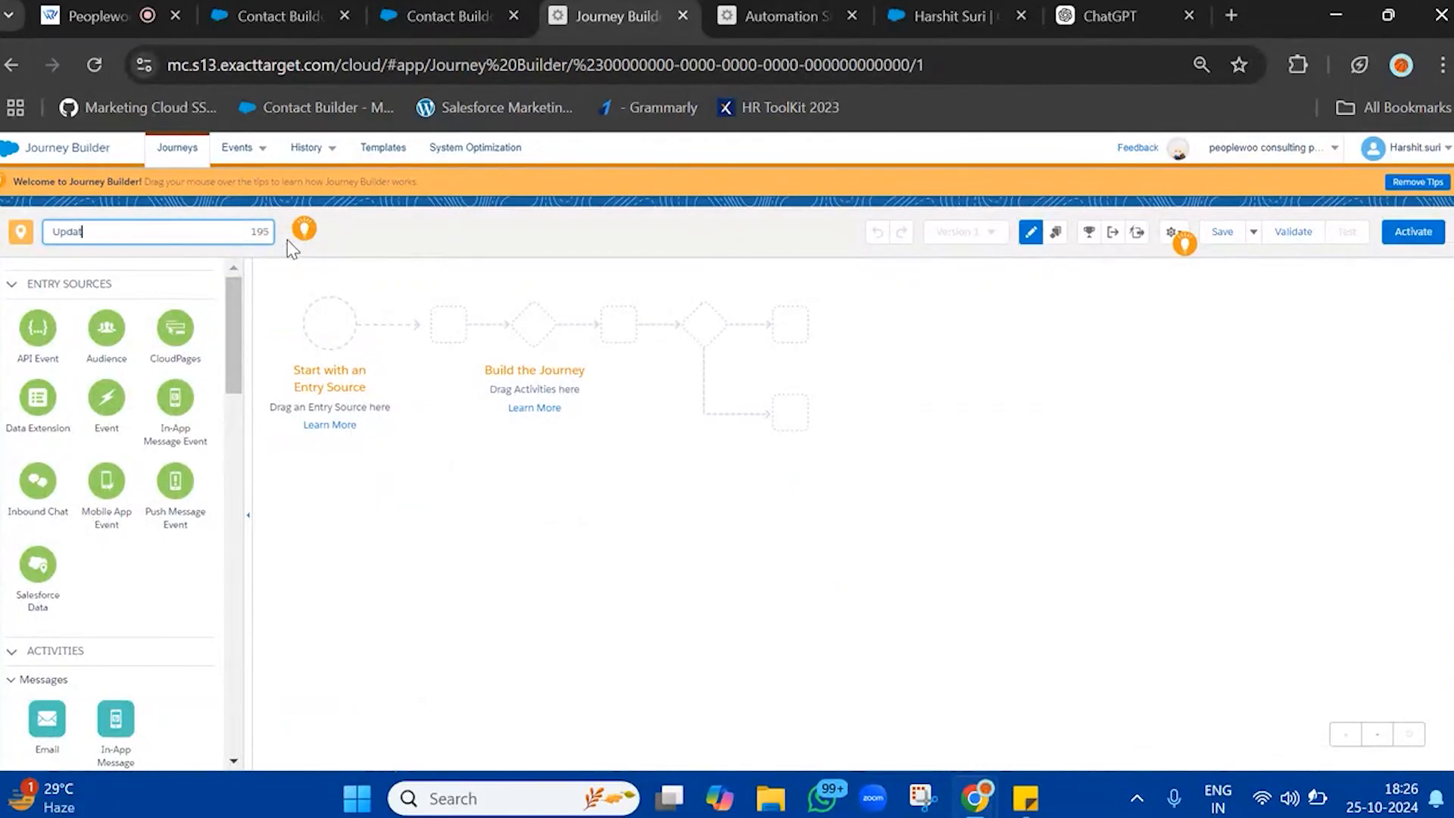
key("BackSpace")
type("EmailOptOuts")
left_click(502, 241)
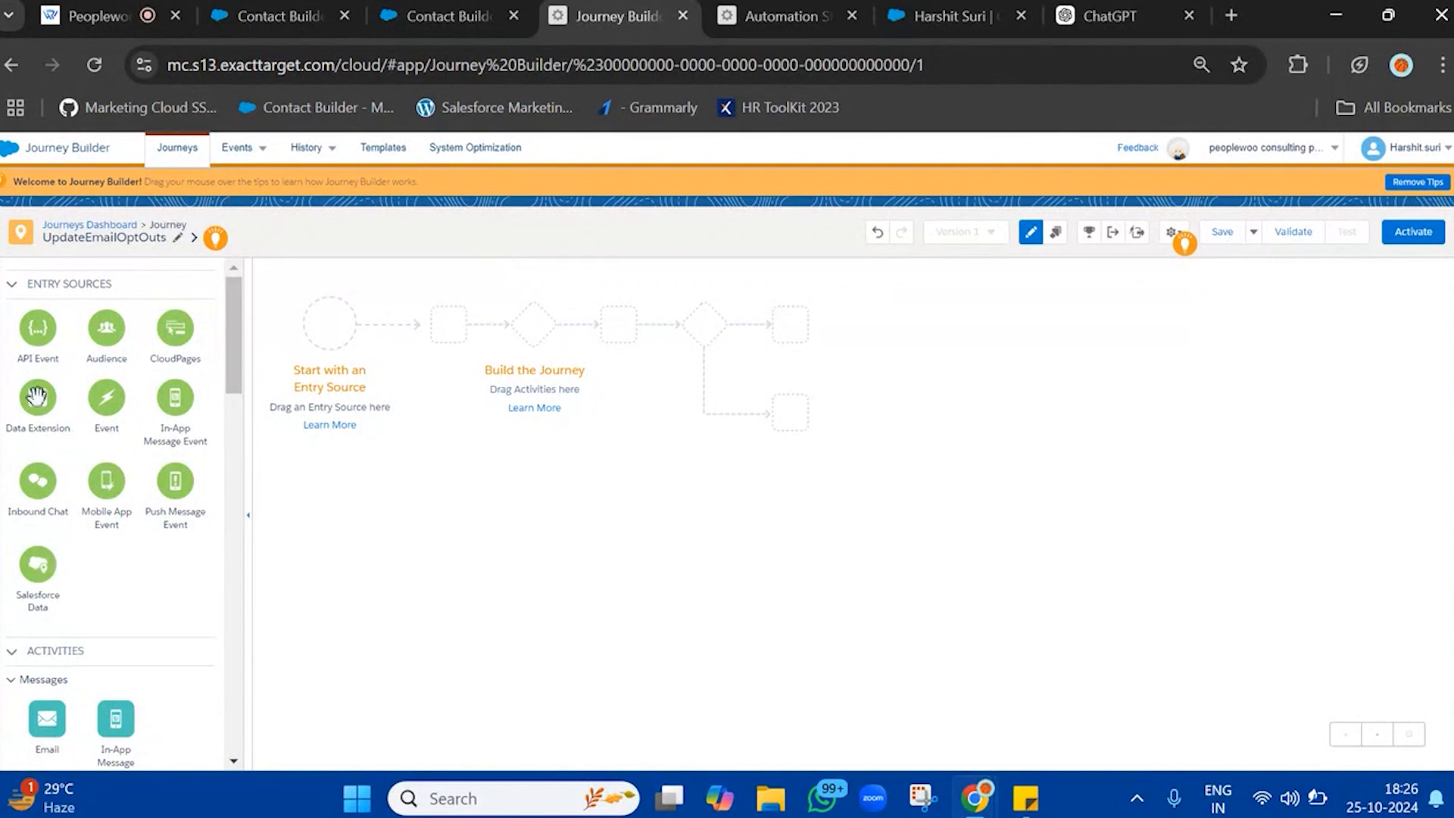
Add a Data Extension entry source to the journey and browse the data extension folders for its audience
left_click_drag(38, 397, 338, 315)
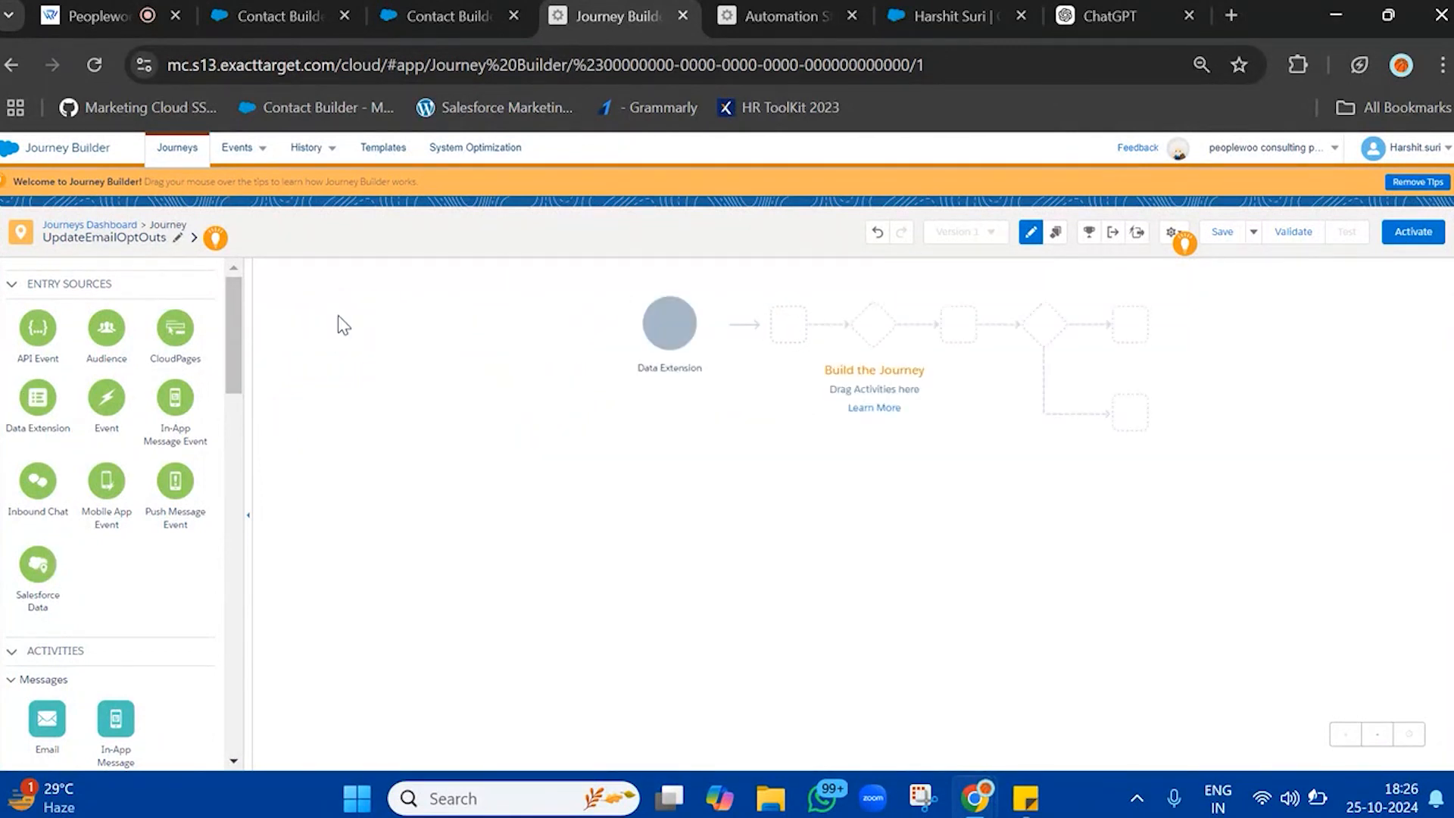
left_click(300, 561)
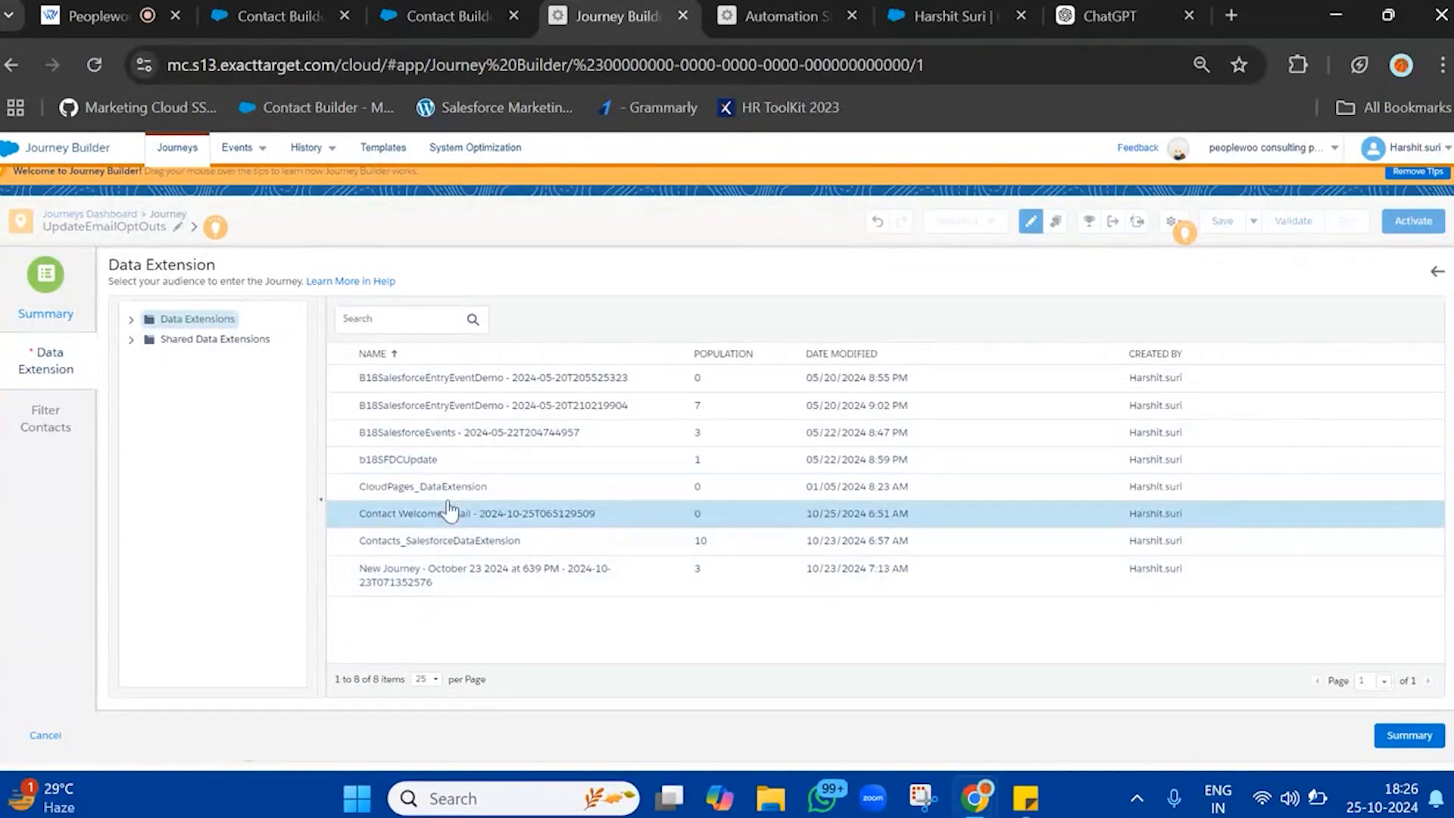
left_click(132, 320)
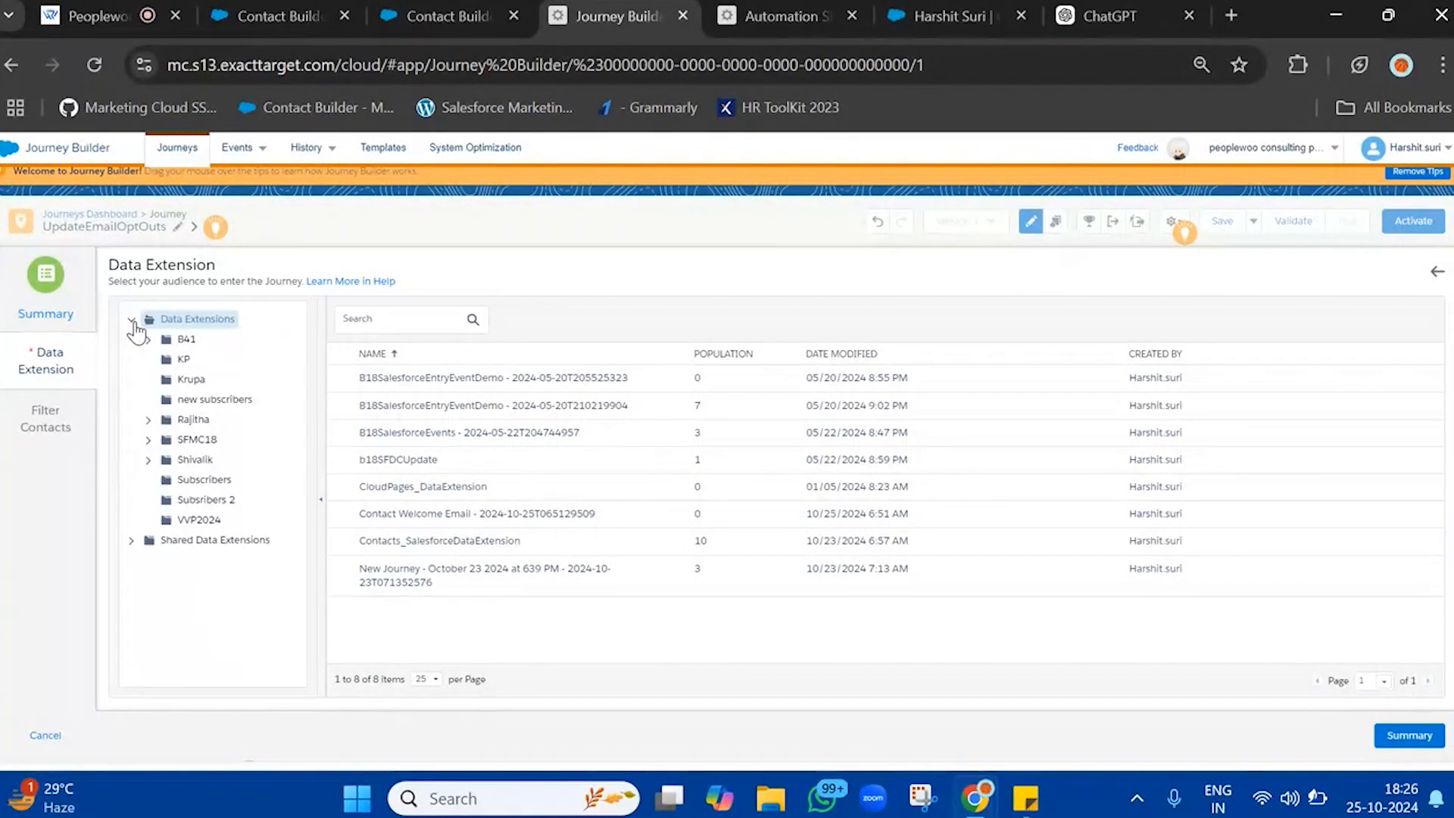
In Contact Builder, make UnsubscribeDataExtension usable for sending, with SubscriberKey relating to the subscriber on Subscriber Key
left_click(512, 6)
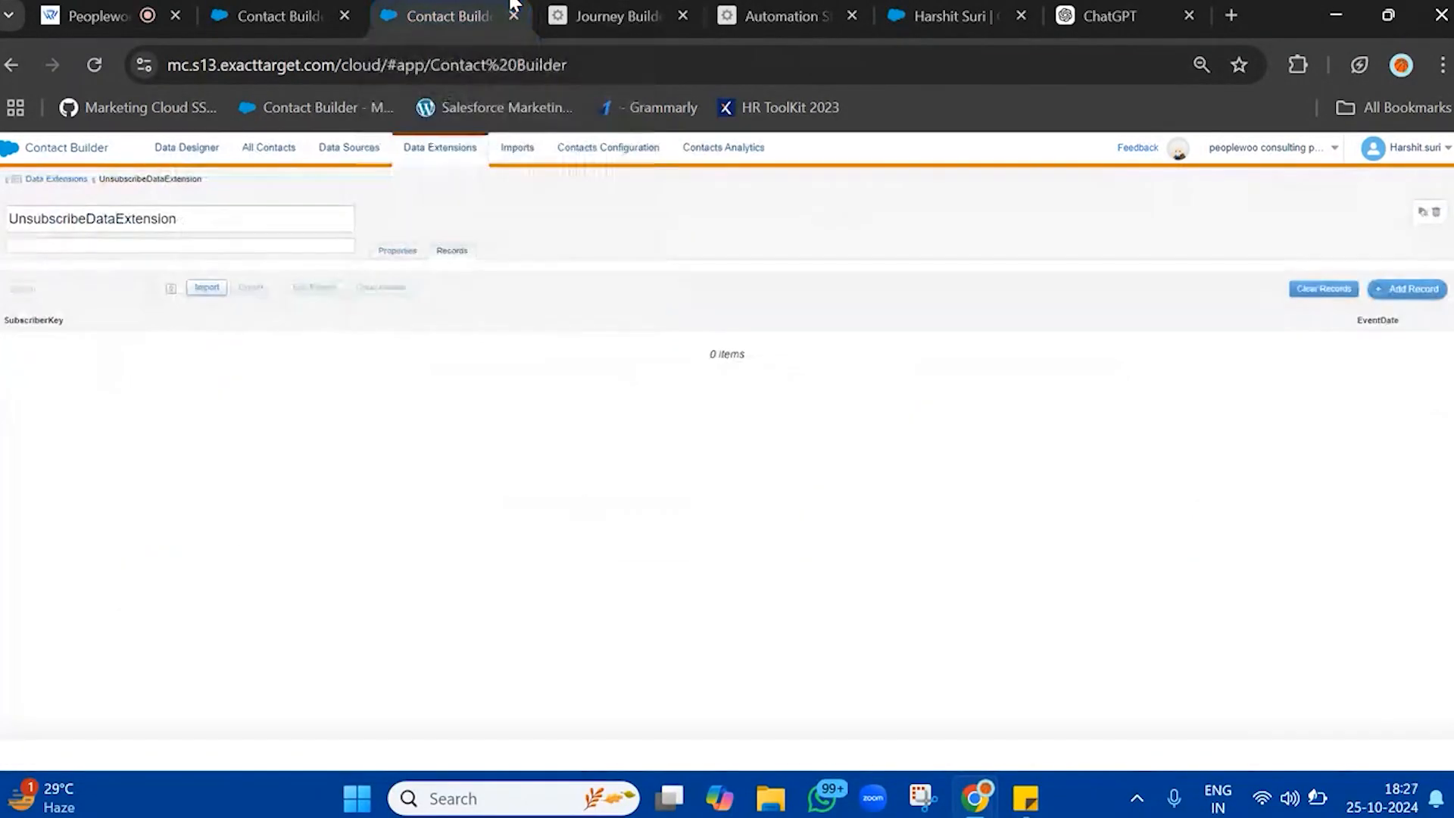
left_click(399, 252)
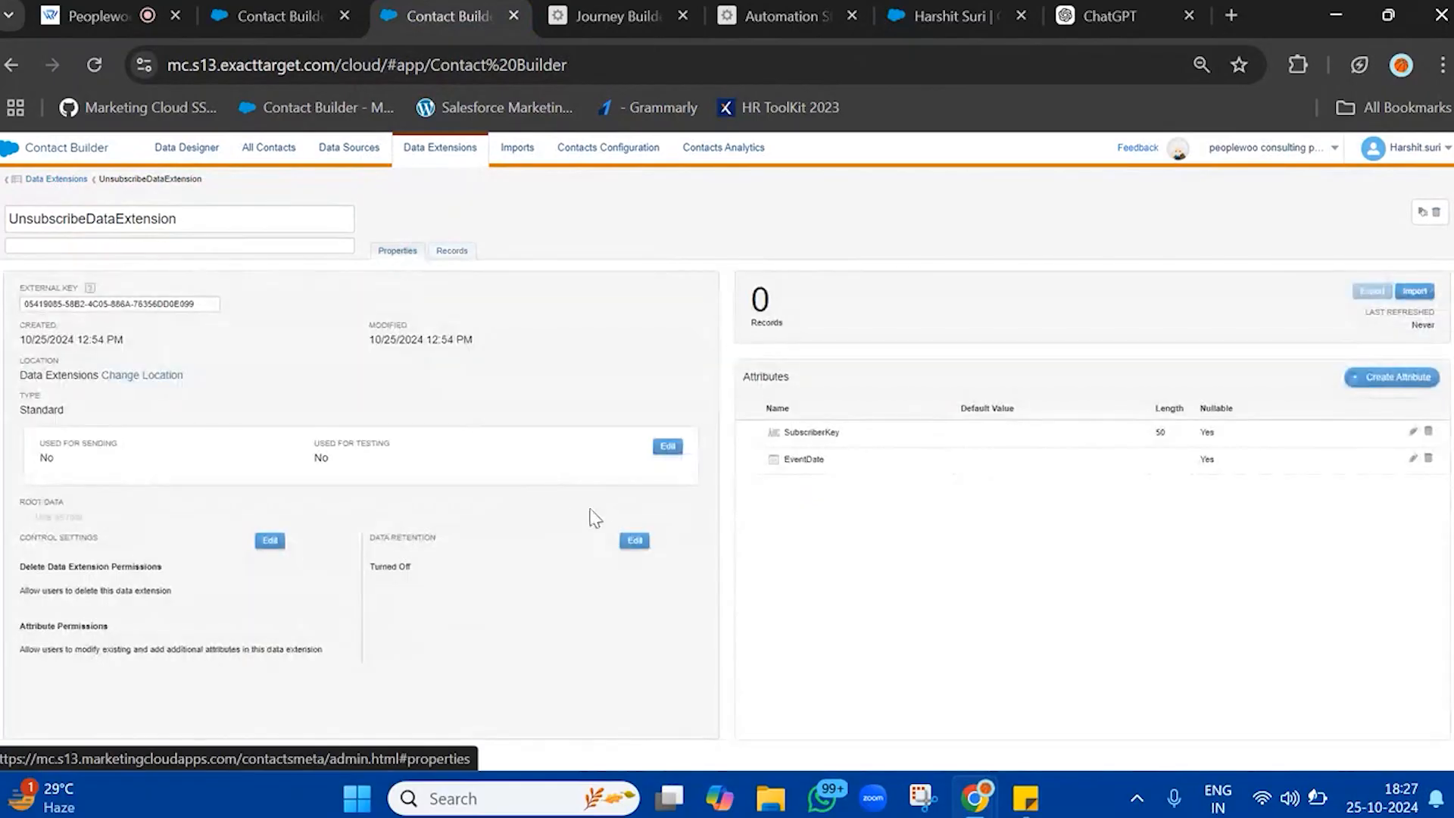
left_click(668, 446)
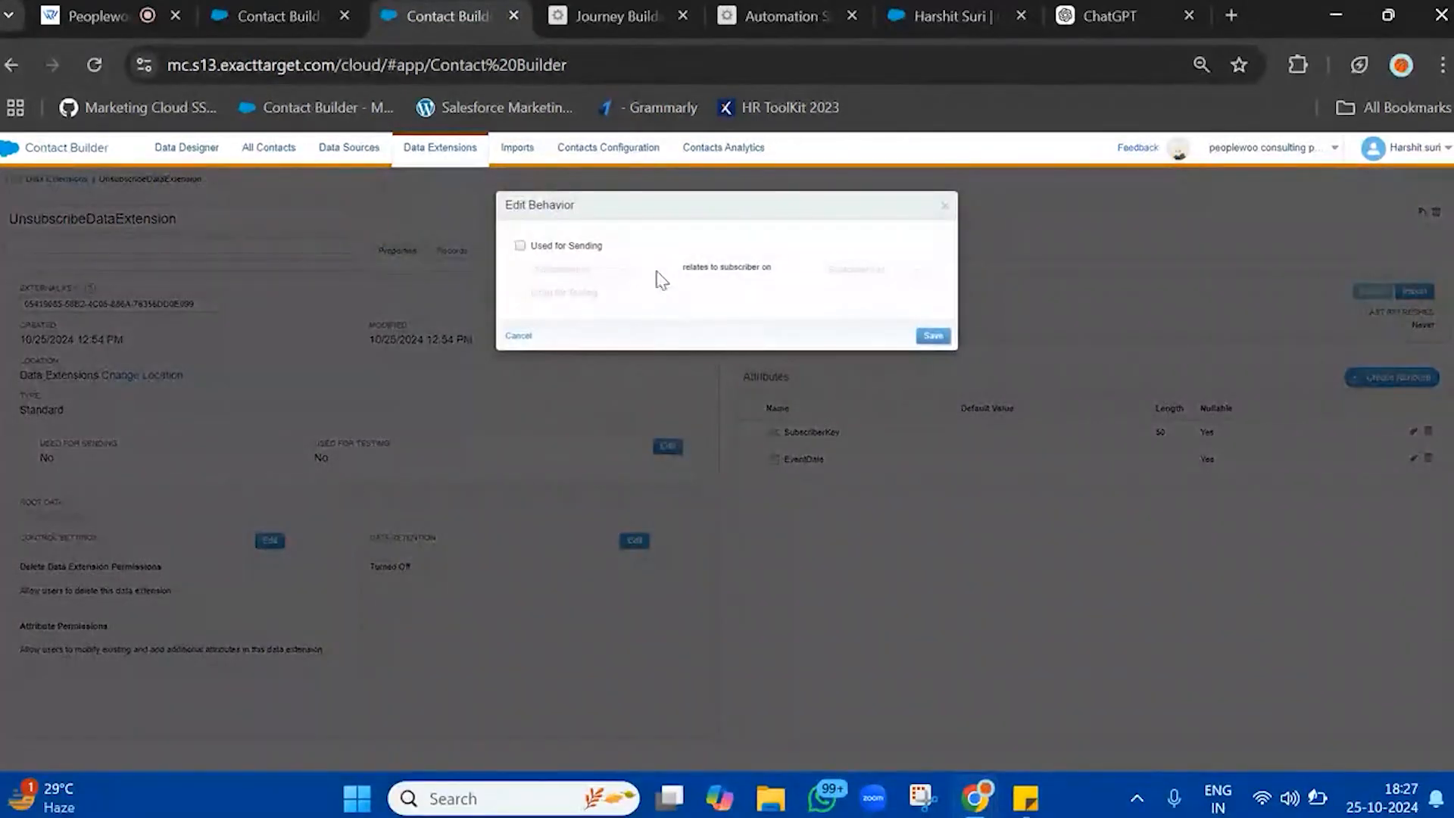
left_click(579, 247)
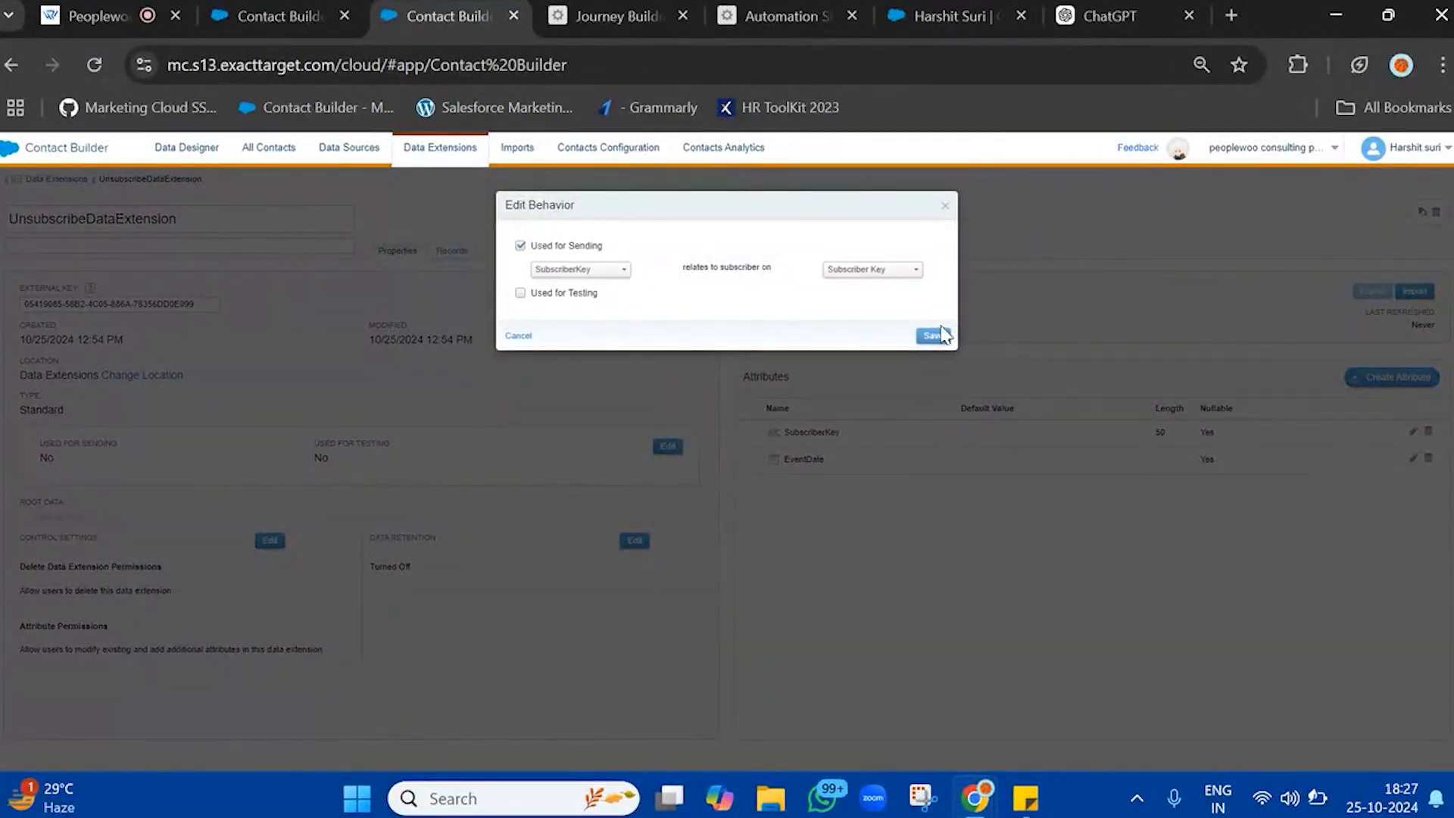
left_click(937, 335)
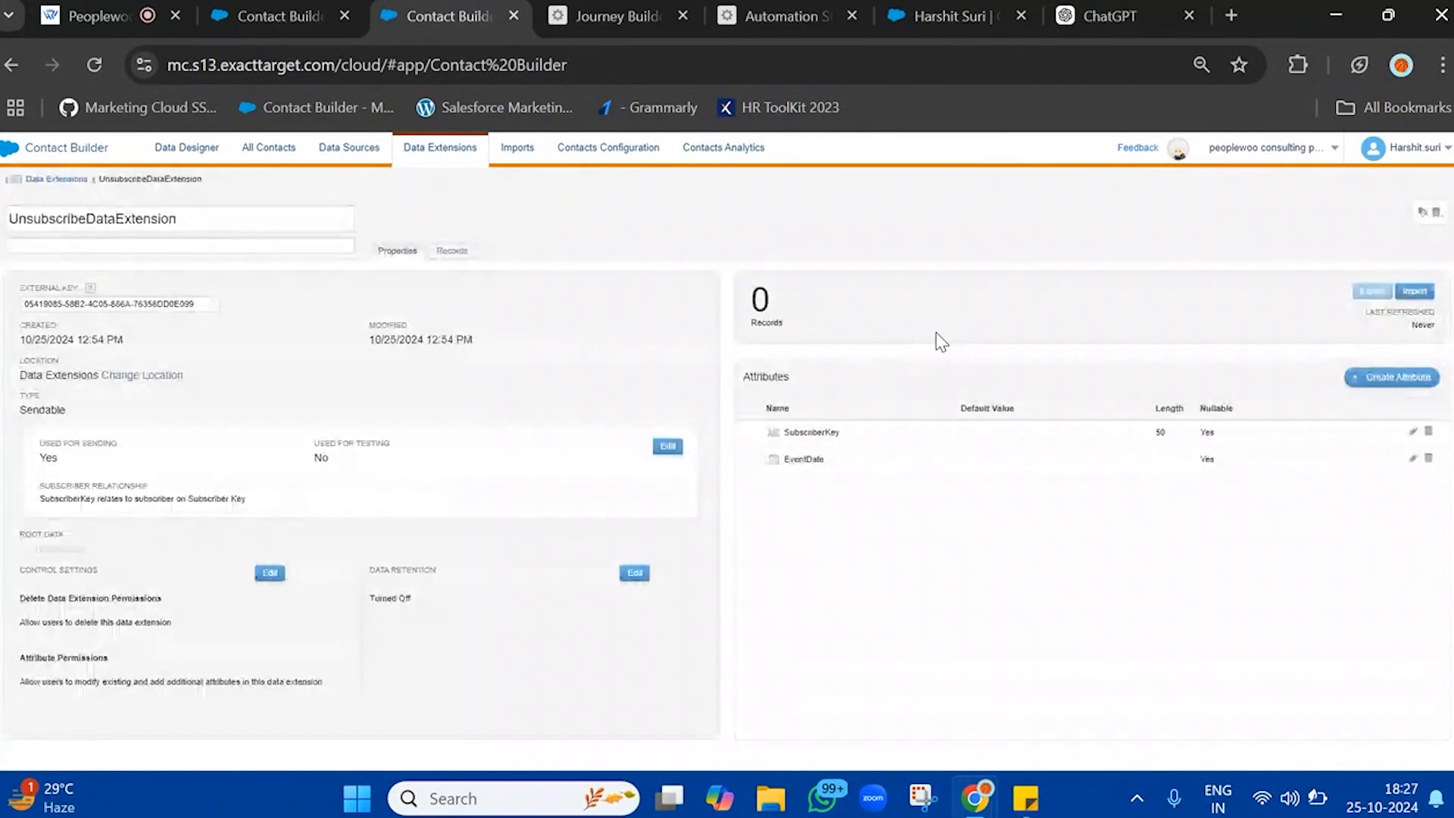
Back in Journey Builder, refresh the Data Extensions folder and set UnsubscribeDataExtension as the journey's entry source
left_click(613, 7)
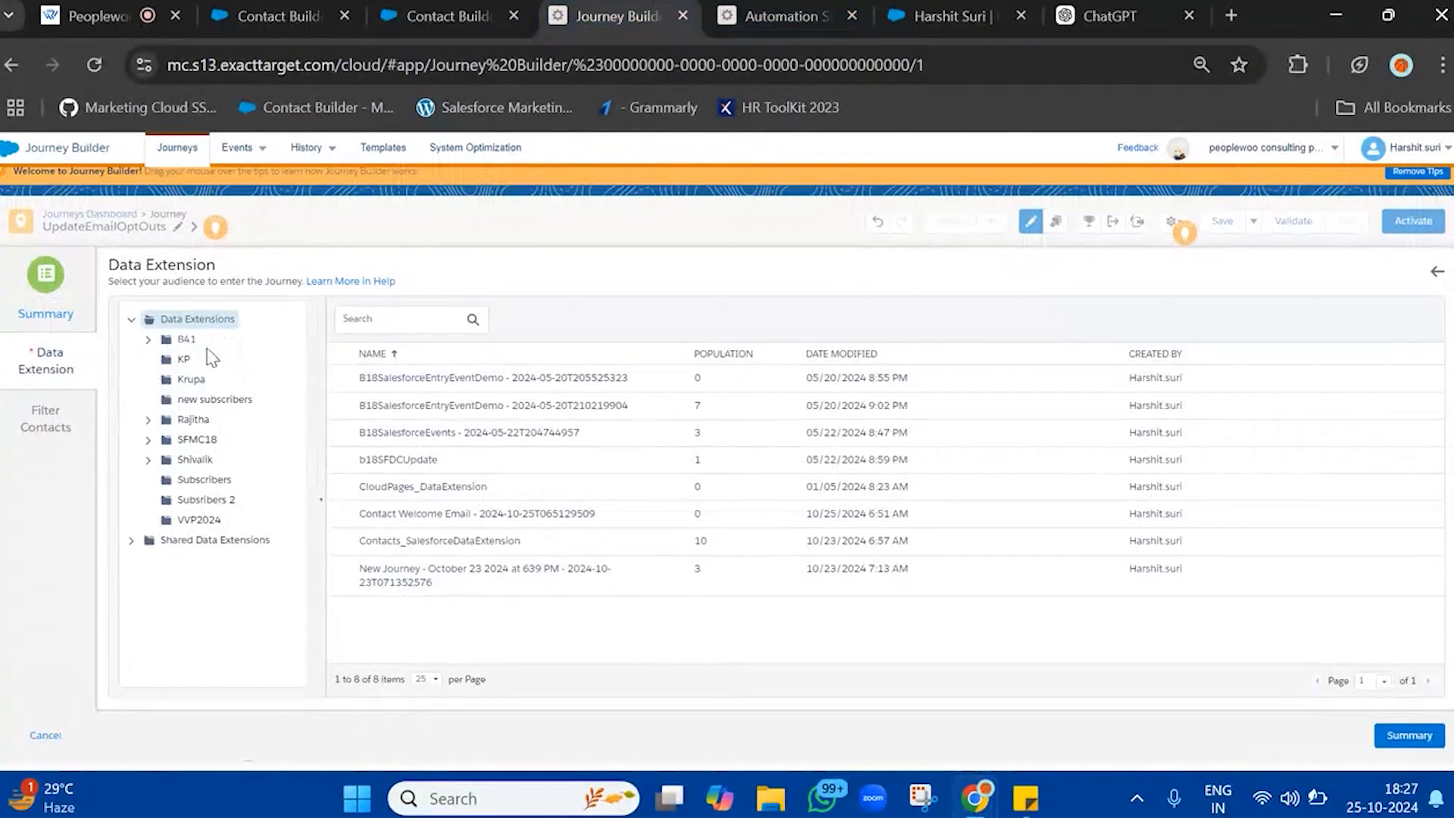
left_click(194, 321)
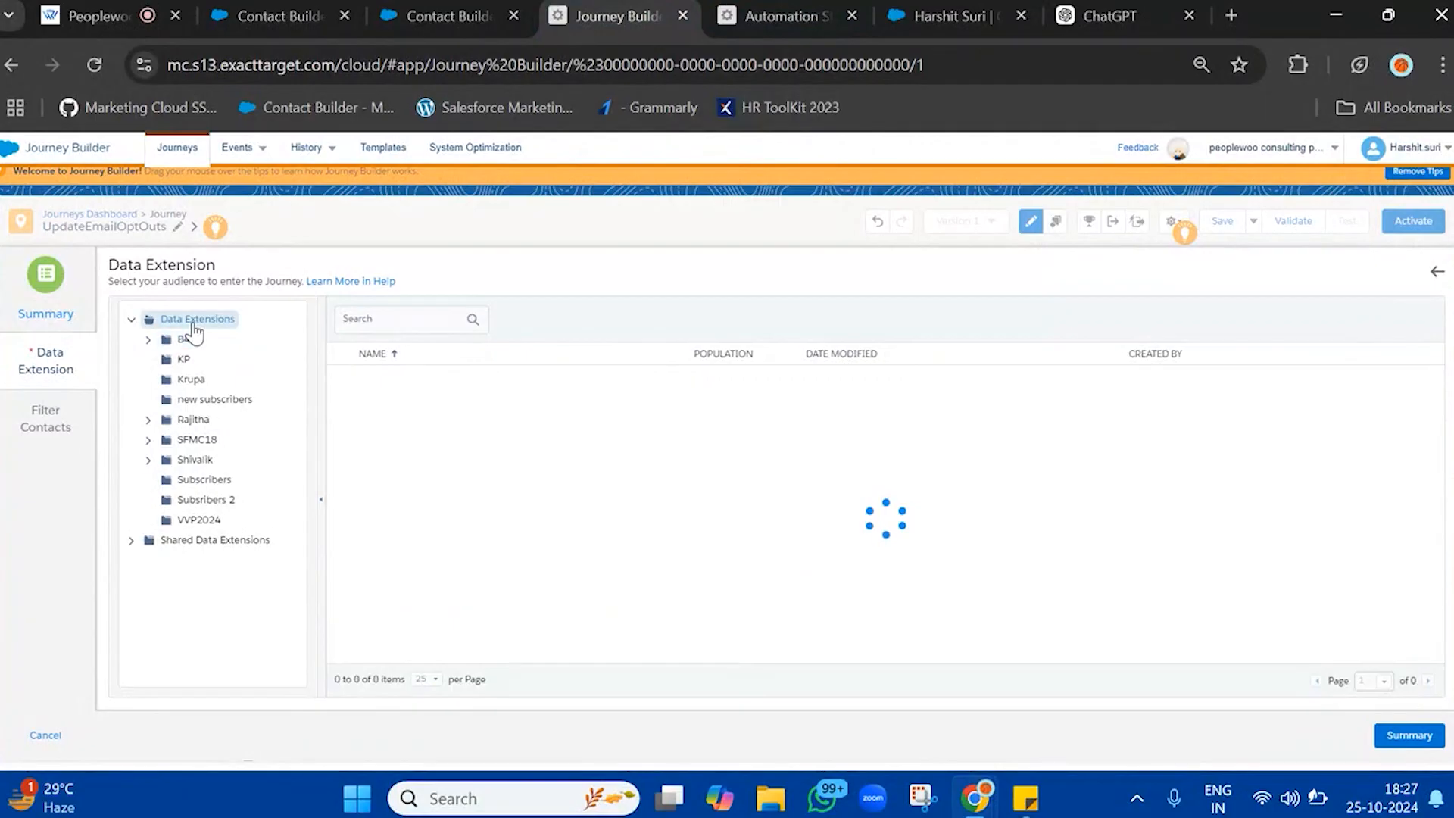
left_click(651, 609)
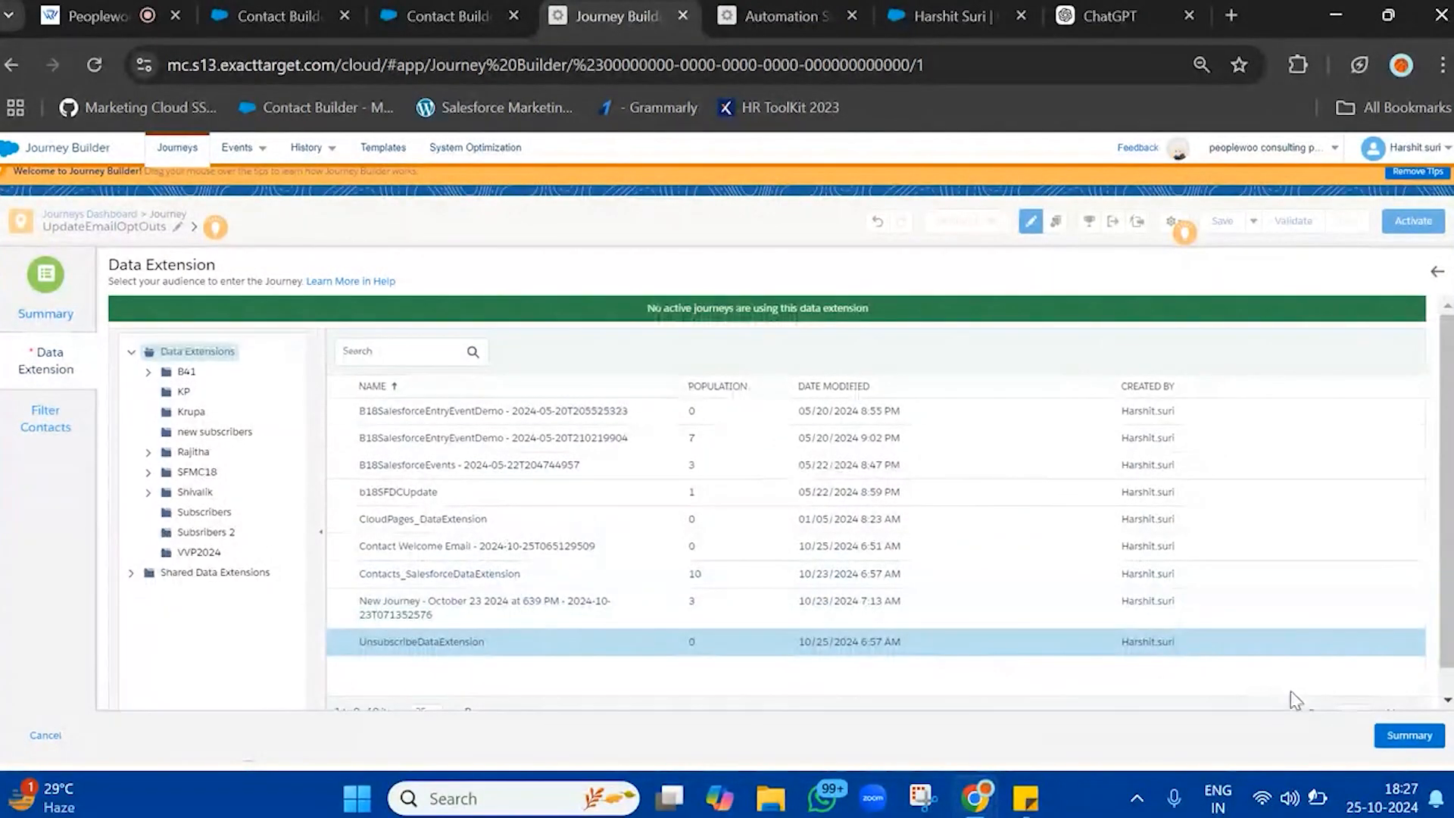
left_click(1410, 735)
left_click(554, 734)
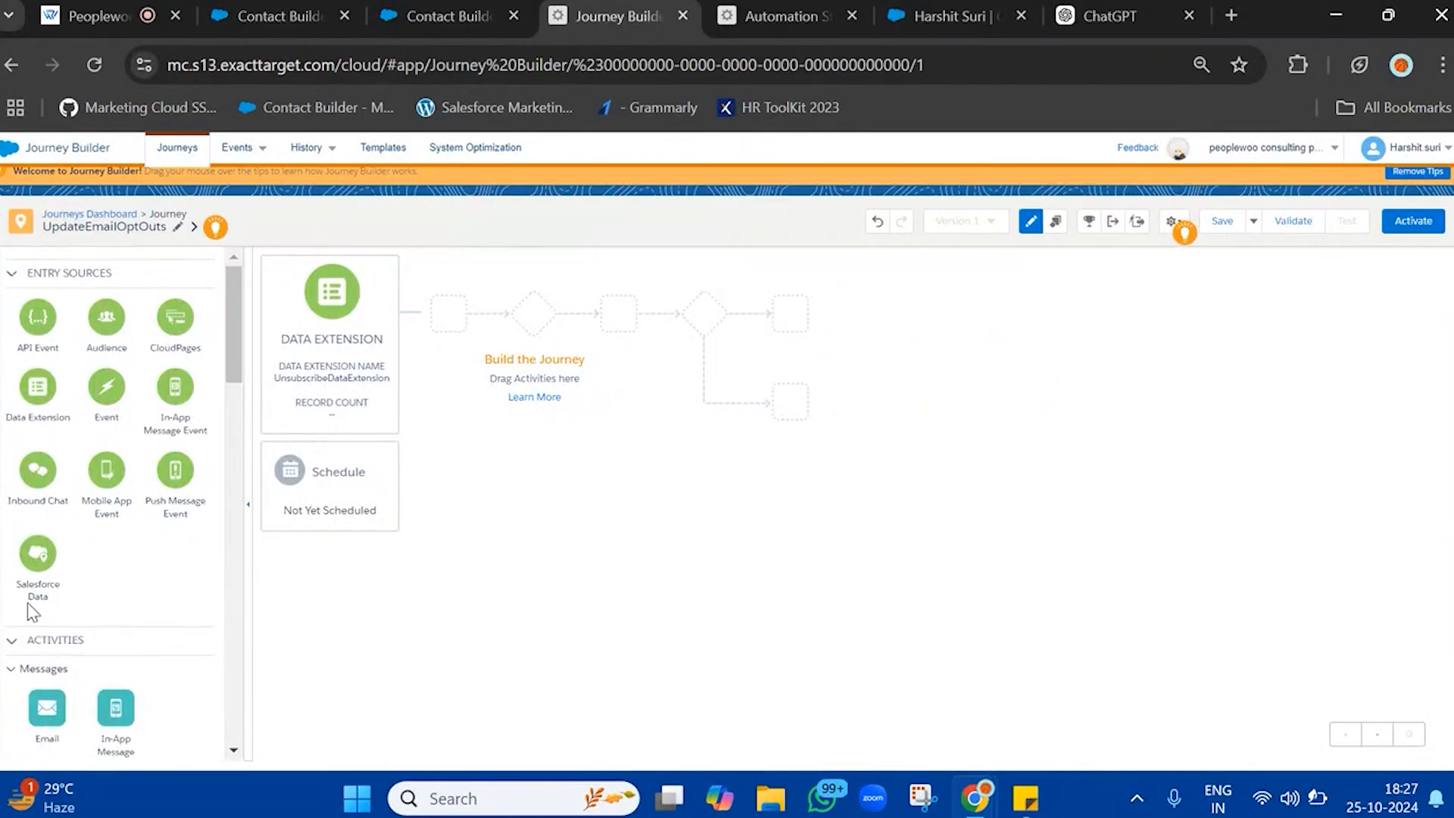
Add a Sales & Service Cloud Contact activity after the entry source and choose Simple Update for the person in the journey
scroll(30, 606, "down", 15)
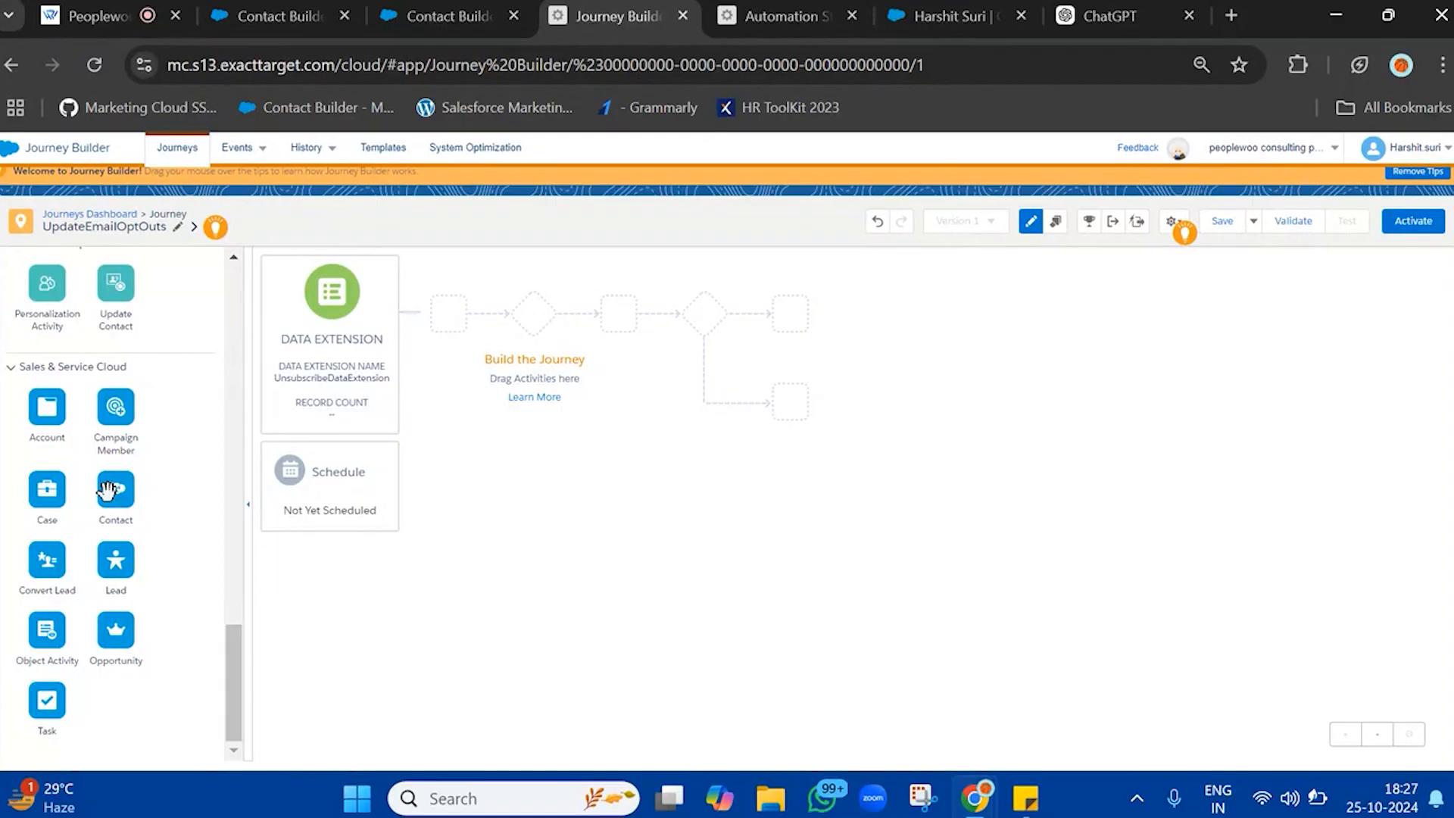
left_click_drag(108, 490, 409, 318)
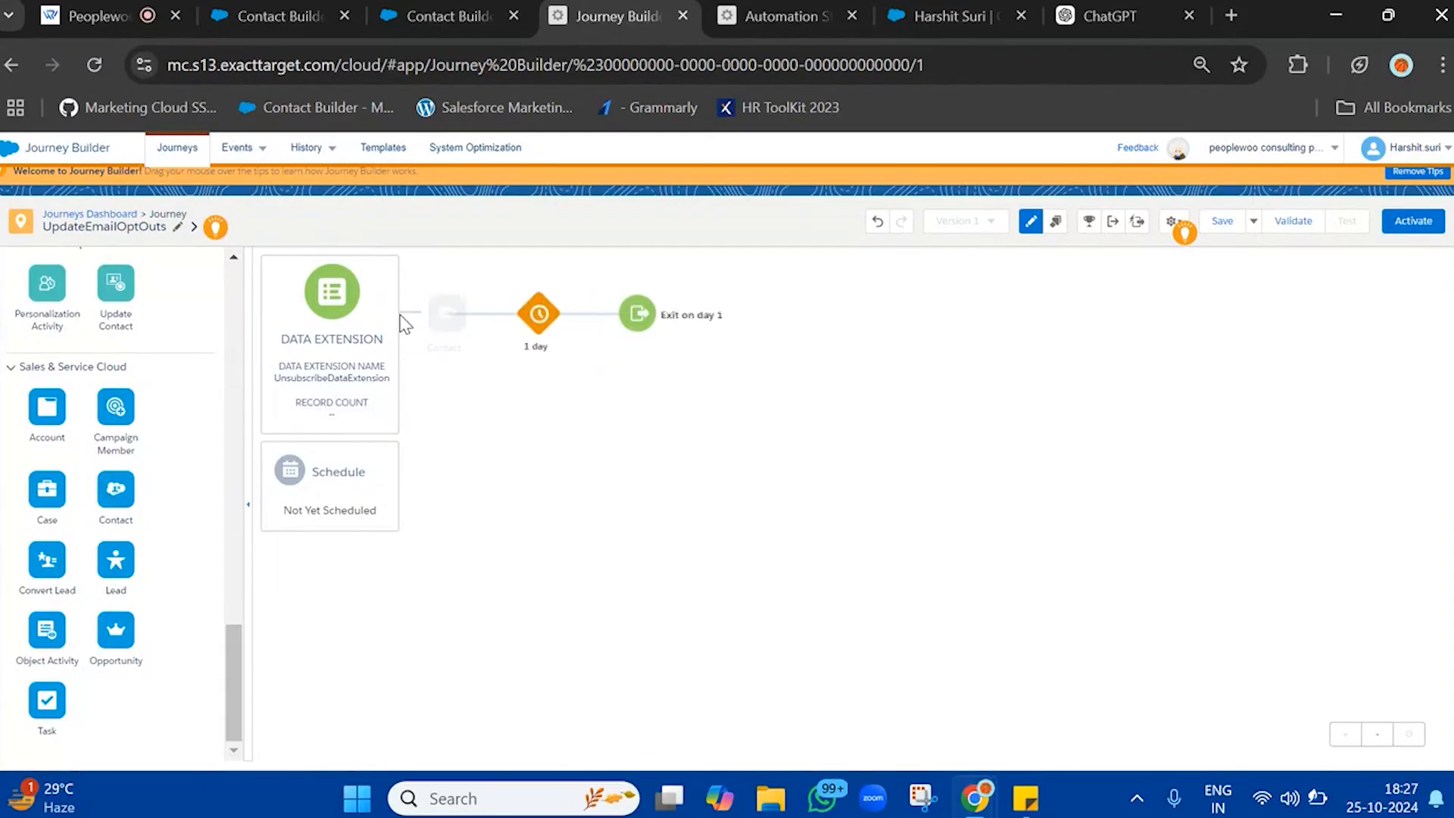
left_click(446, 313)
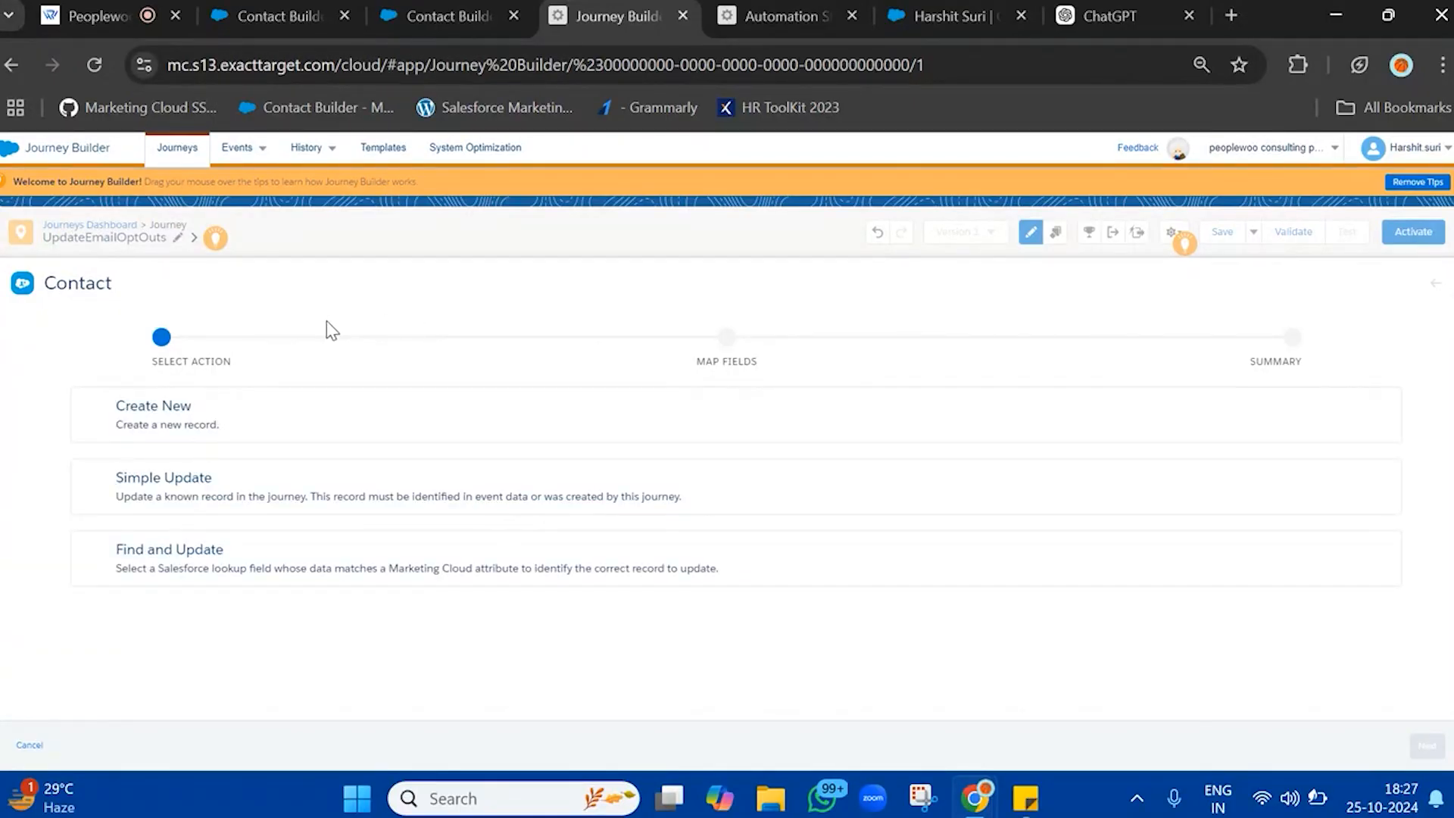
left_click(200, 504)
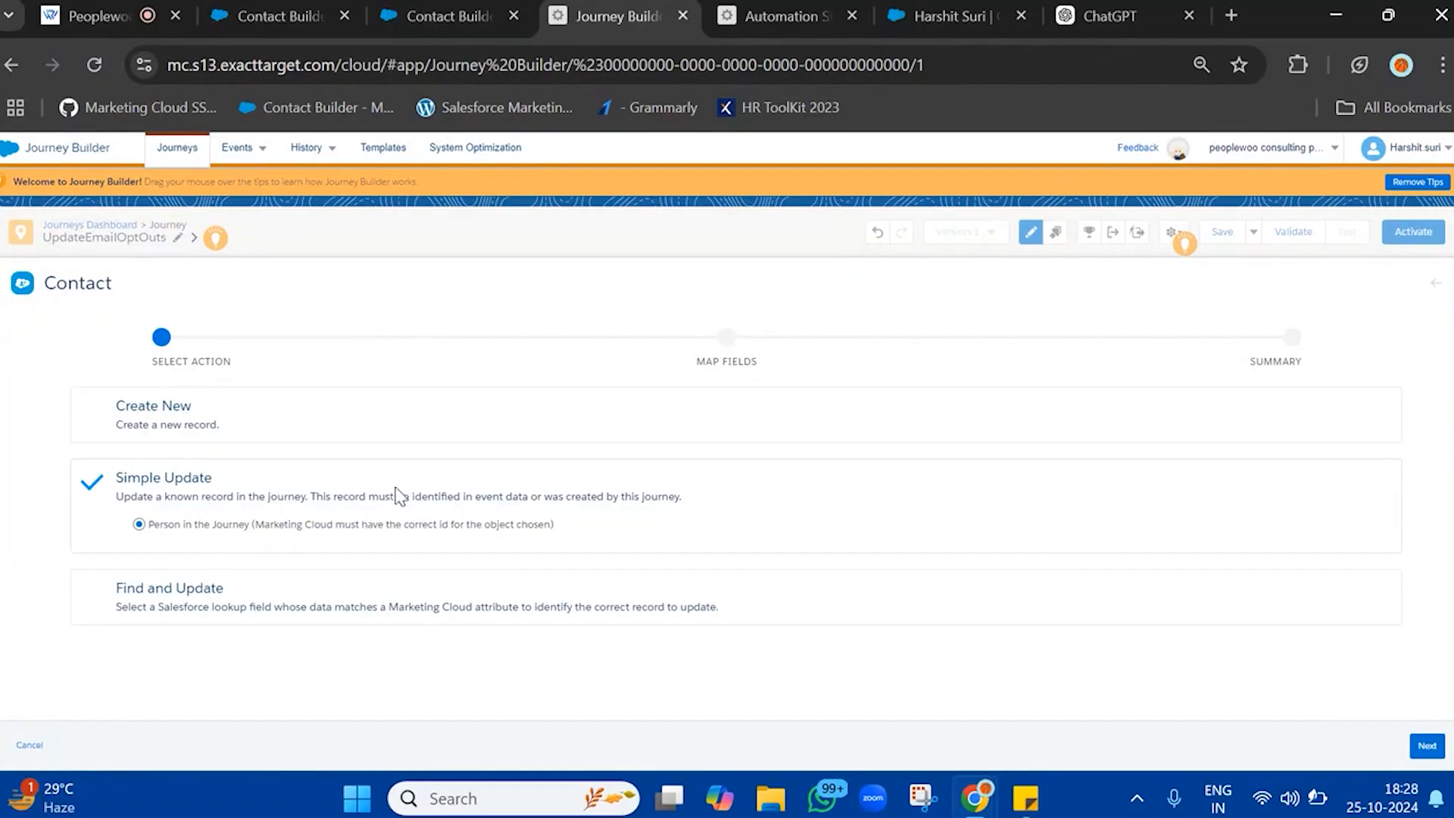
left_click(1424, 746)
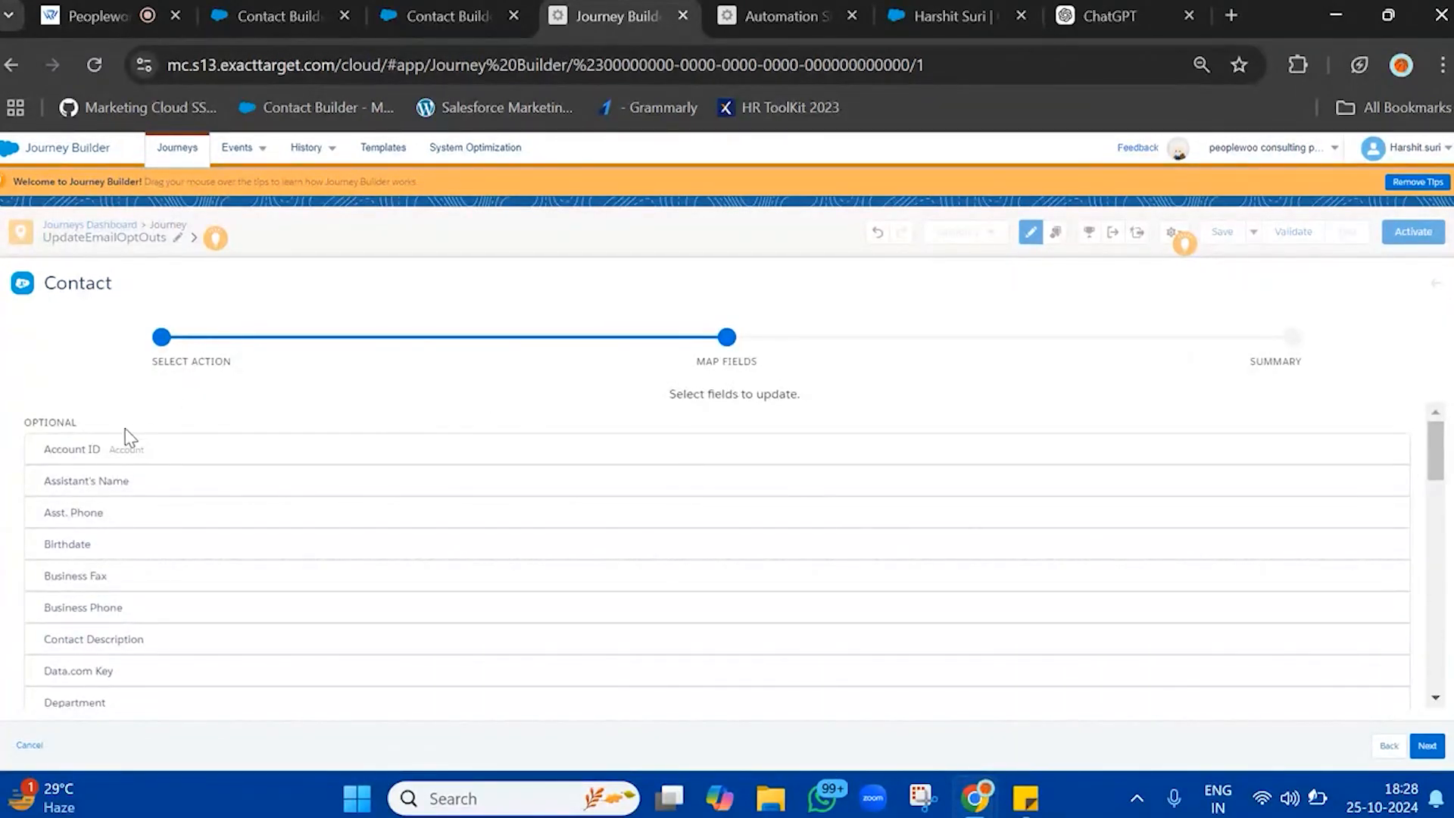
Find the Email Opt Out field among the contact fields and map it to true with the Overwrite option
triple_click(698, 394)
key("ctrl+f")
type("emai")
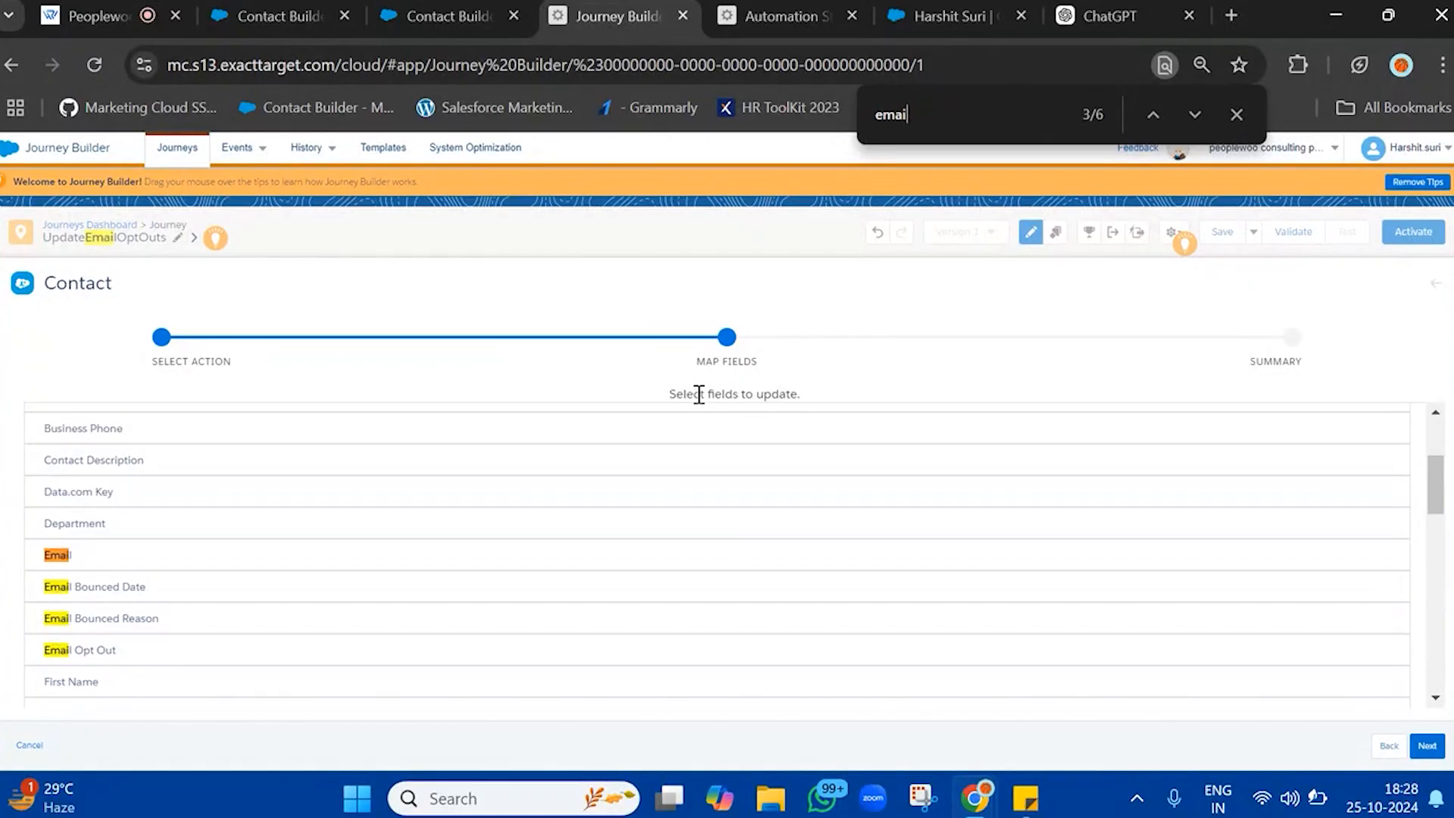
left_click(170, 651)
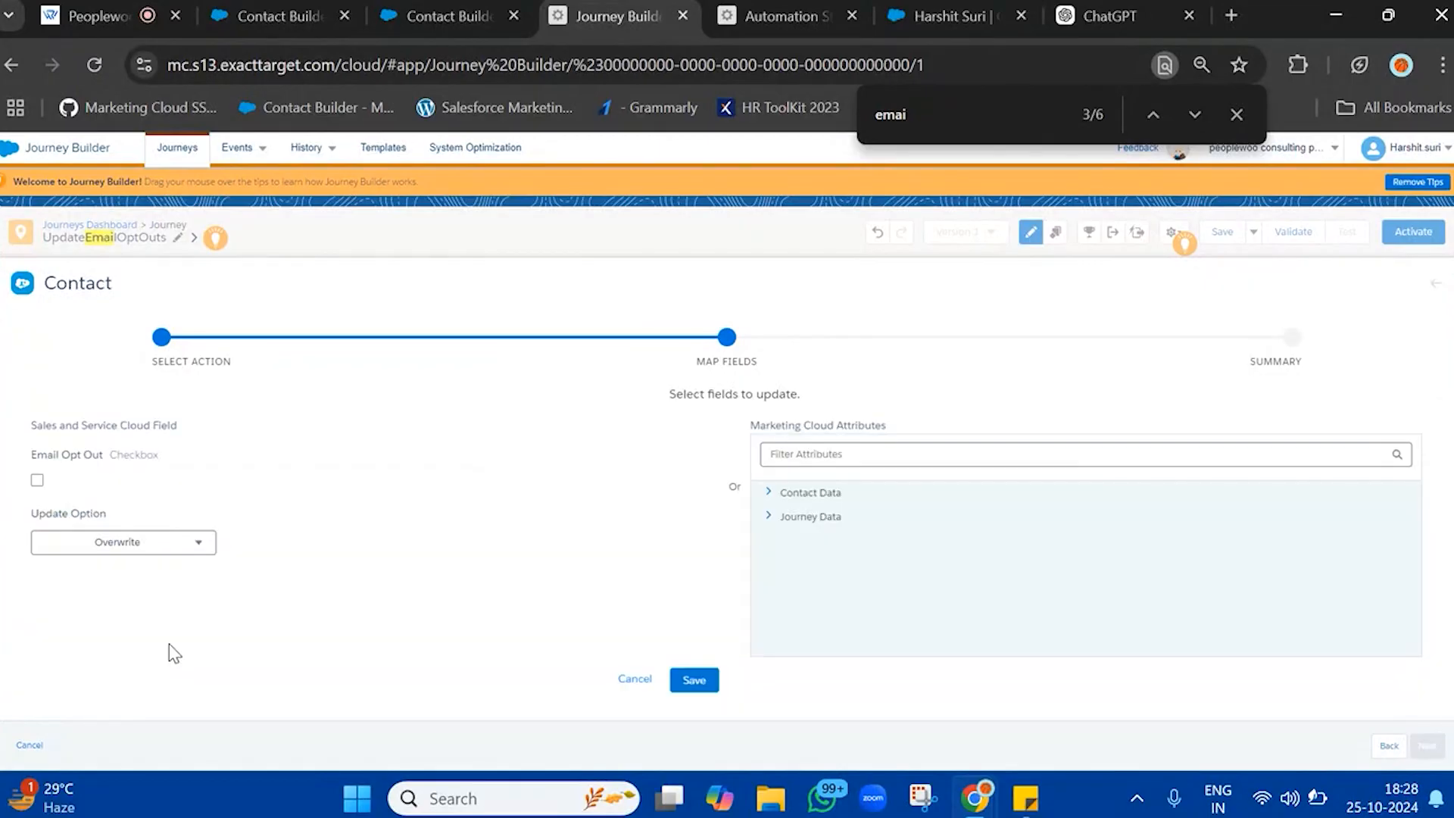
left_click(36, 480)
left_click(691, 689)
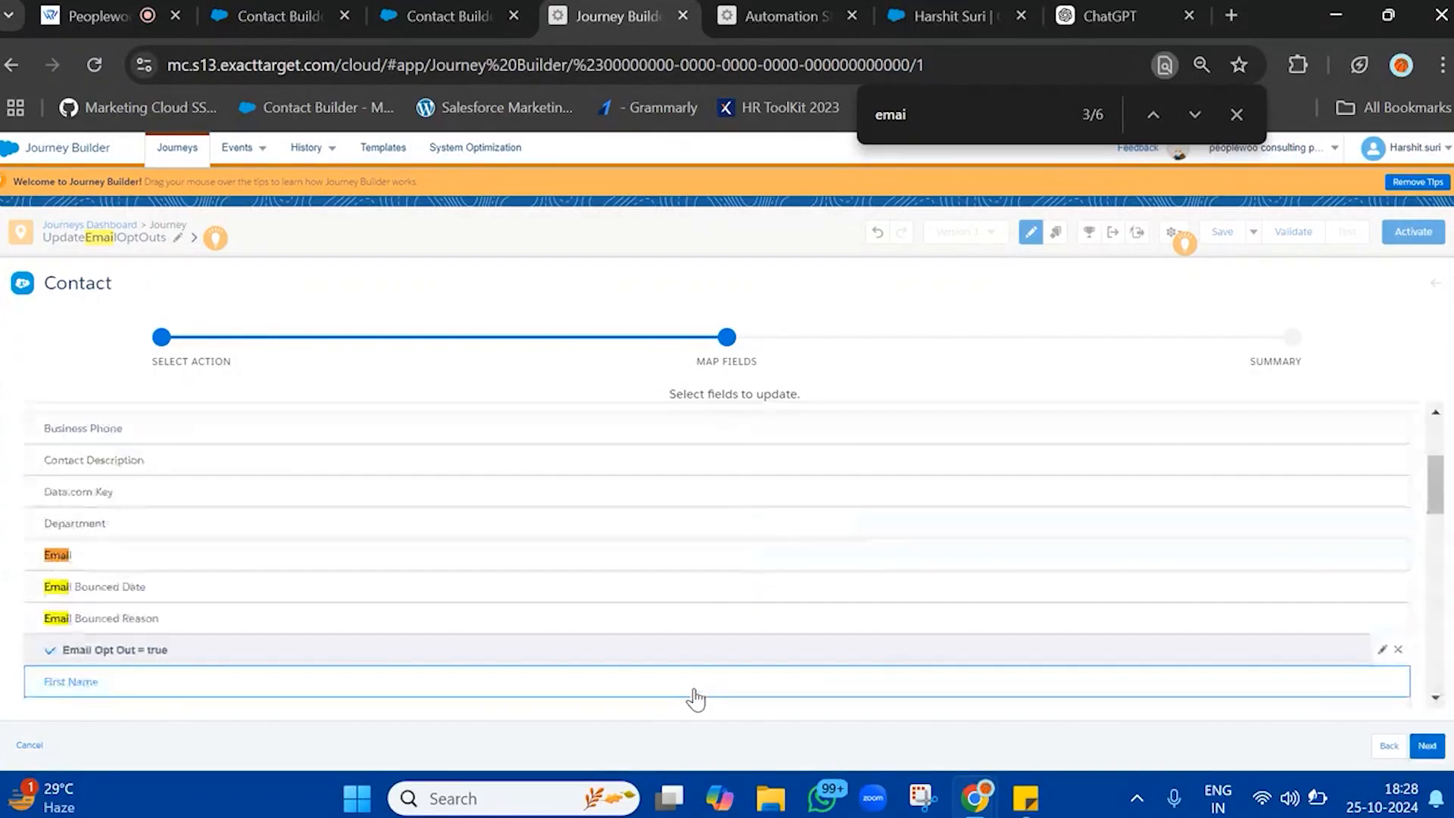
Proceed to the contact activity's summary and name the activity UpdateEmailOptOut
left_click(1427, 746)
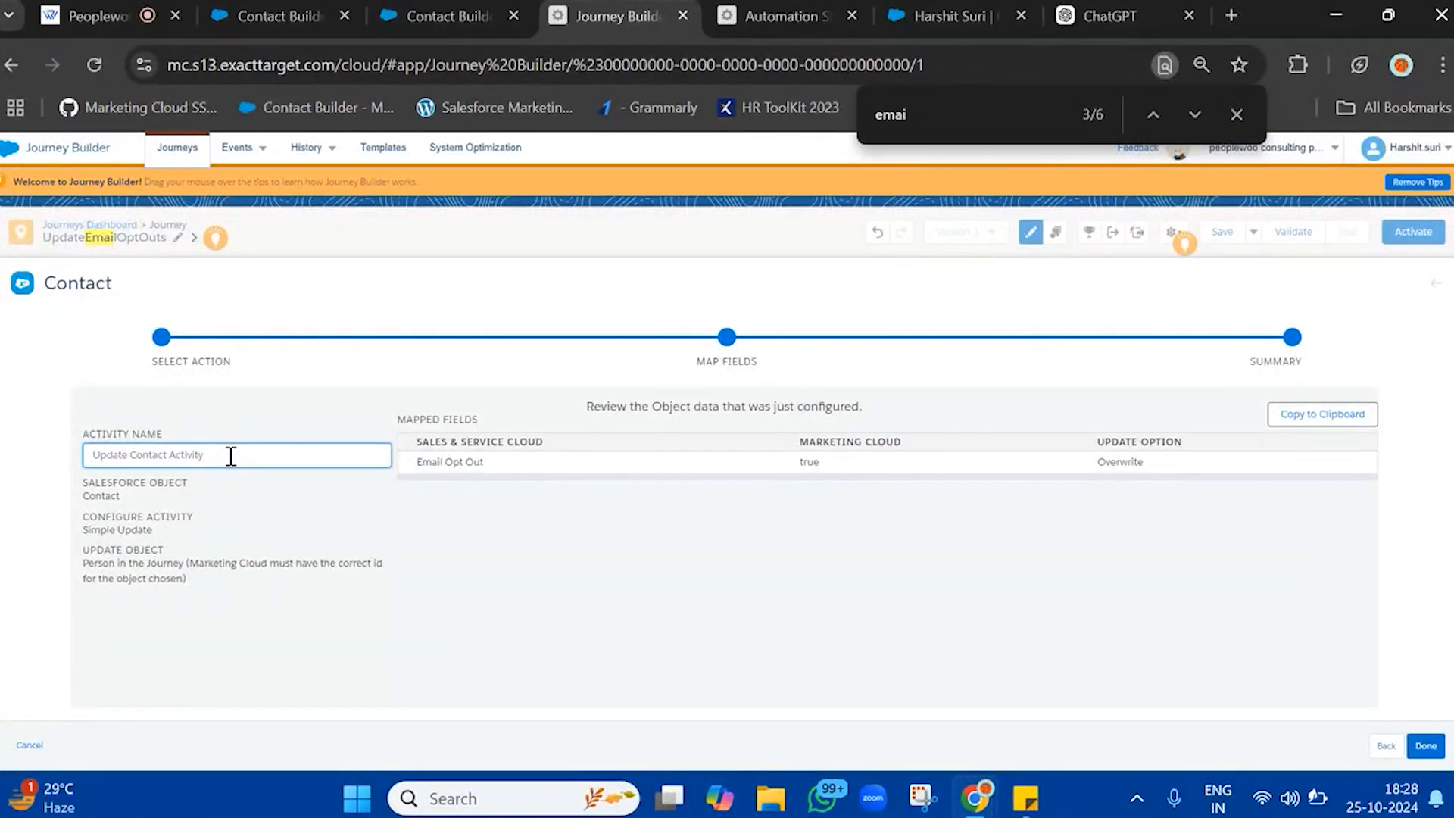
type("Upa")
left_click(1261, 729)
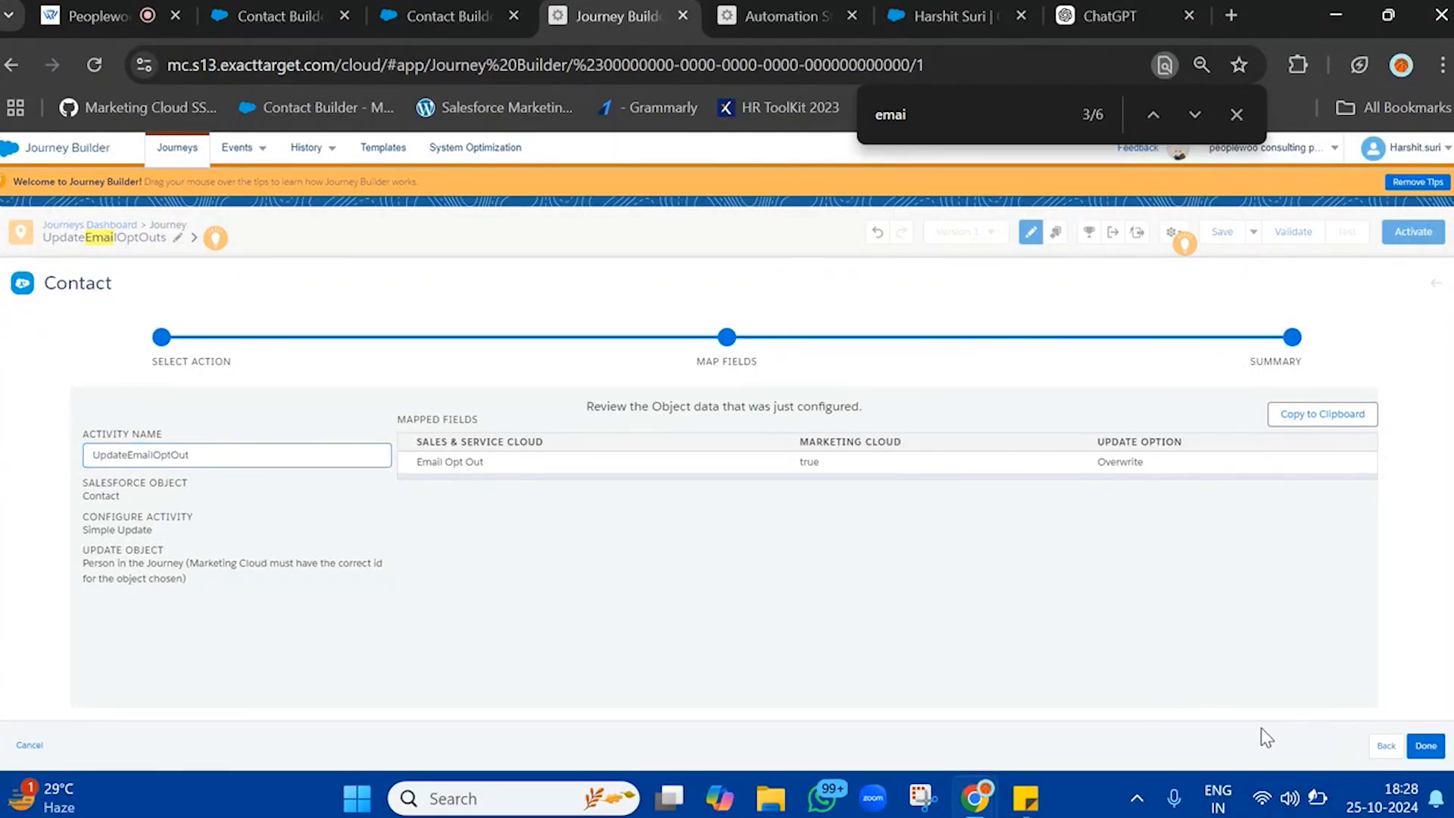
Review the activity's Simple Update choice against the columns of UnsubscribeDataExtension in Contact Builder, and finish the contact activity
left_click(1387, 746)
left_click(1389, 746)
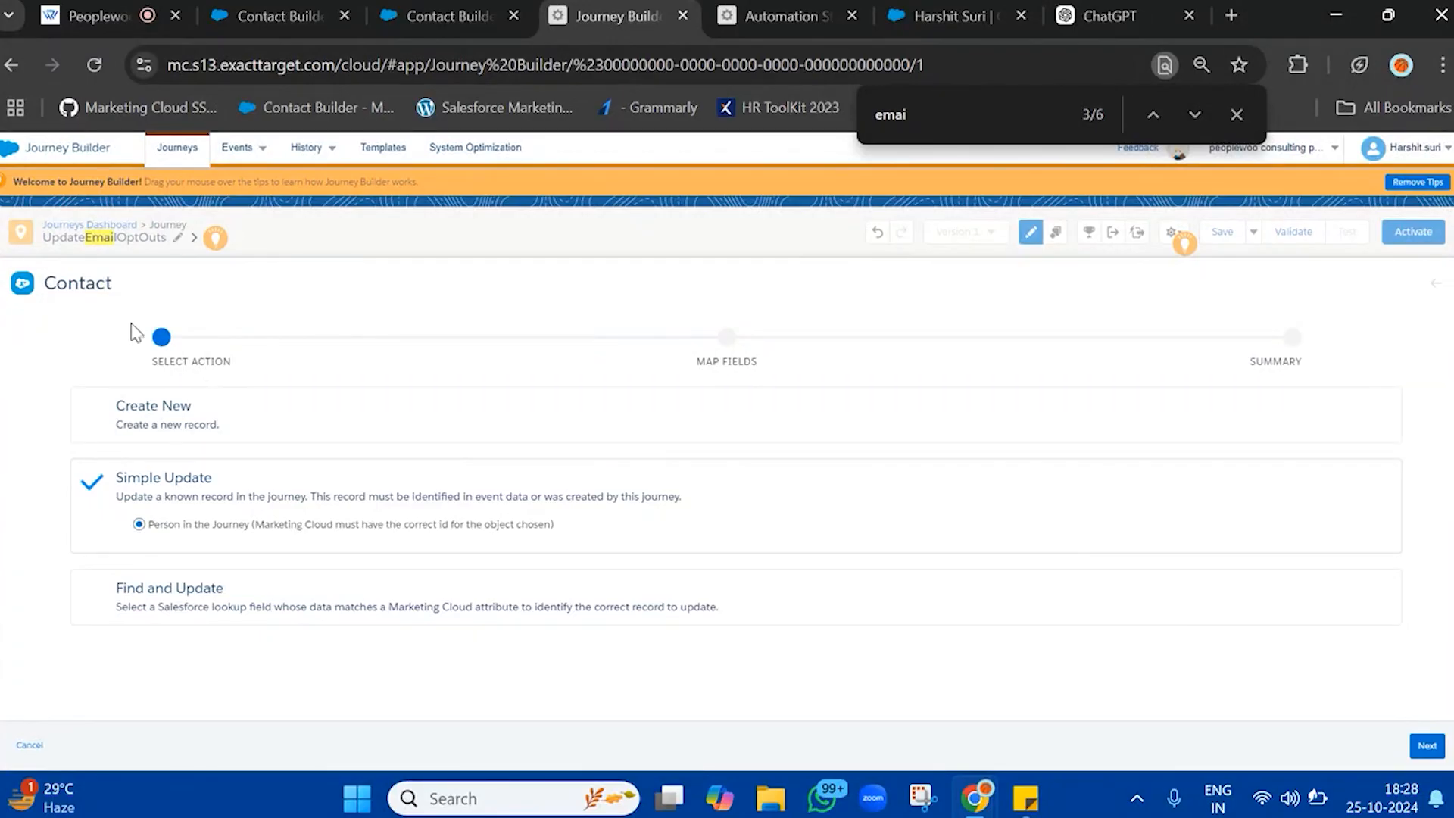
double_click(111, 288)
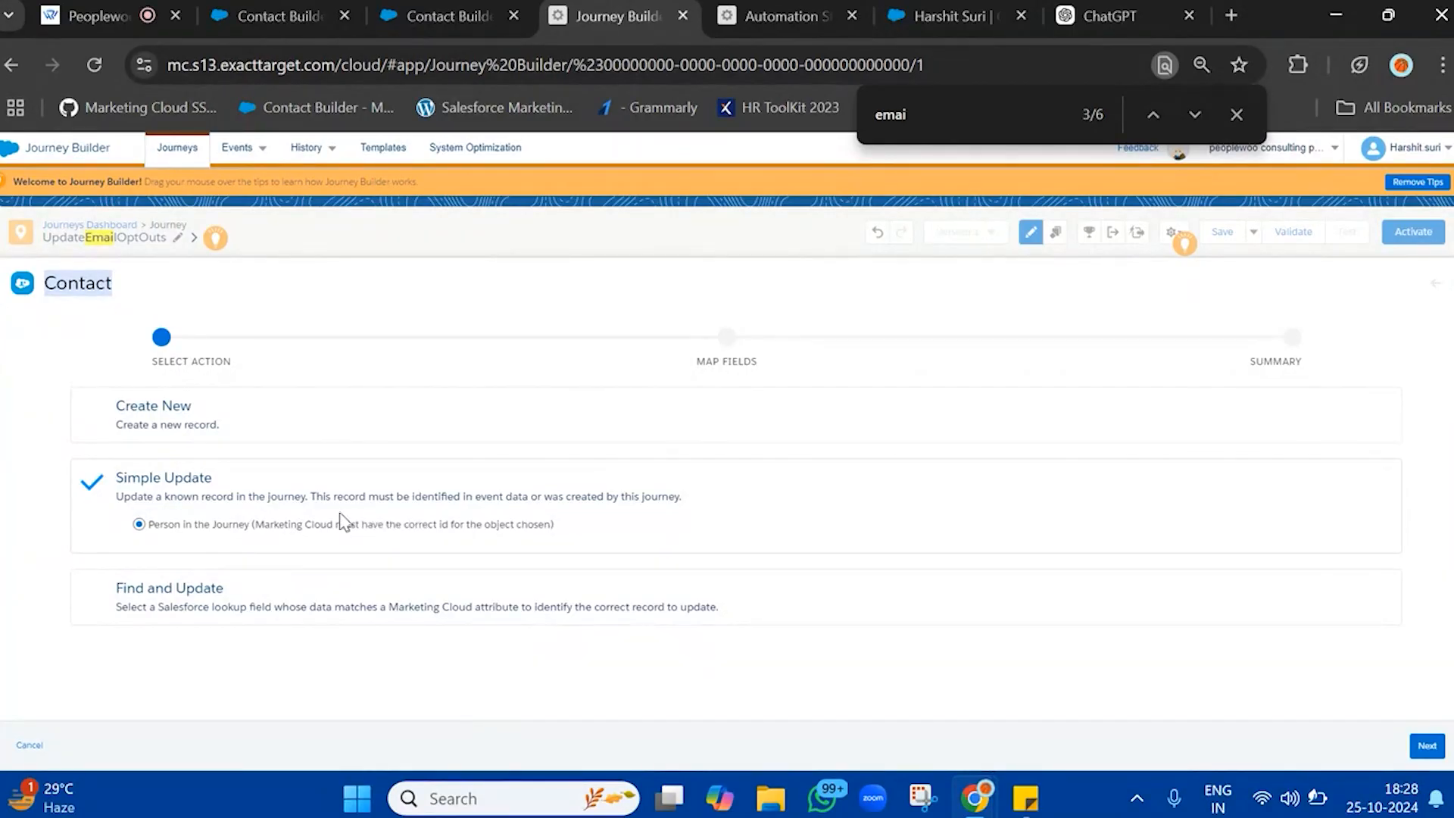
left_click(443, 16)
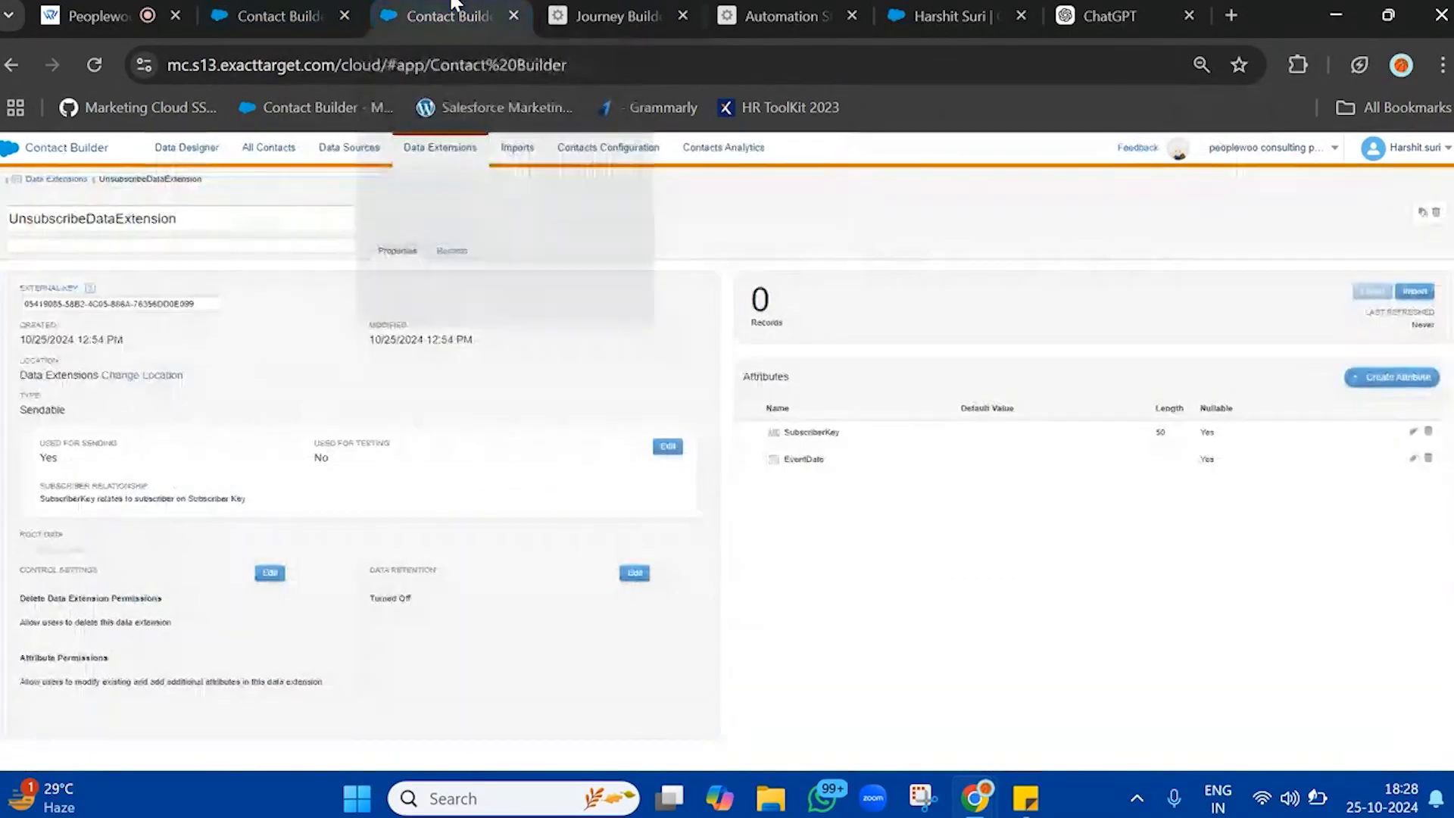
left_click(443, 255)
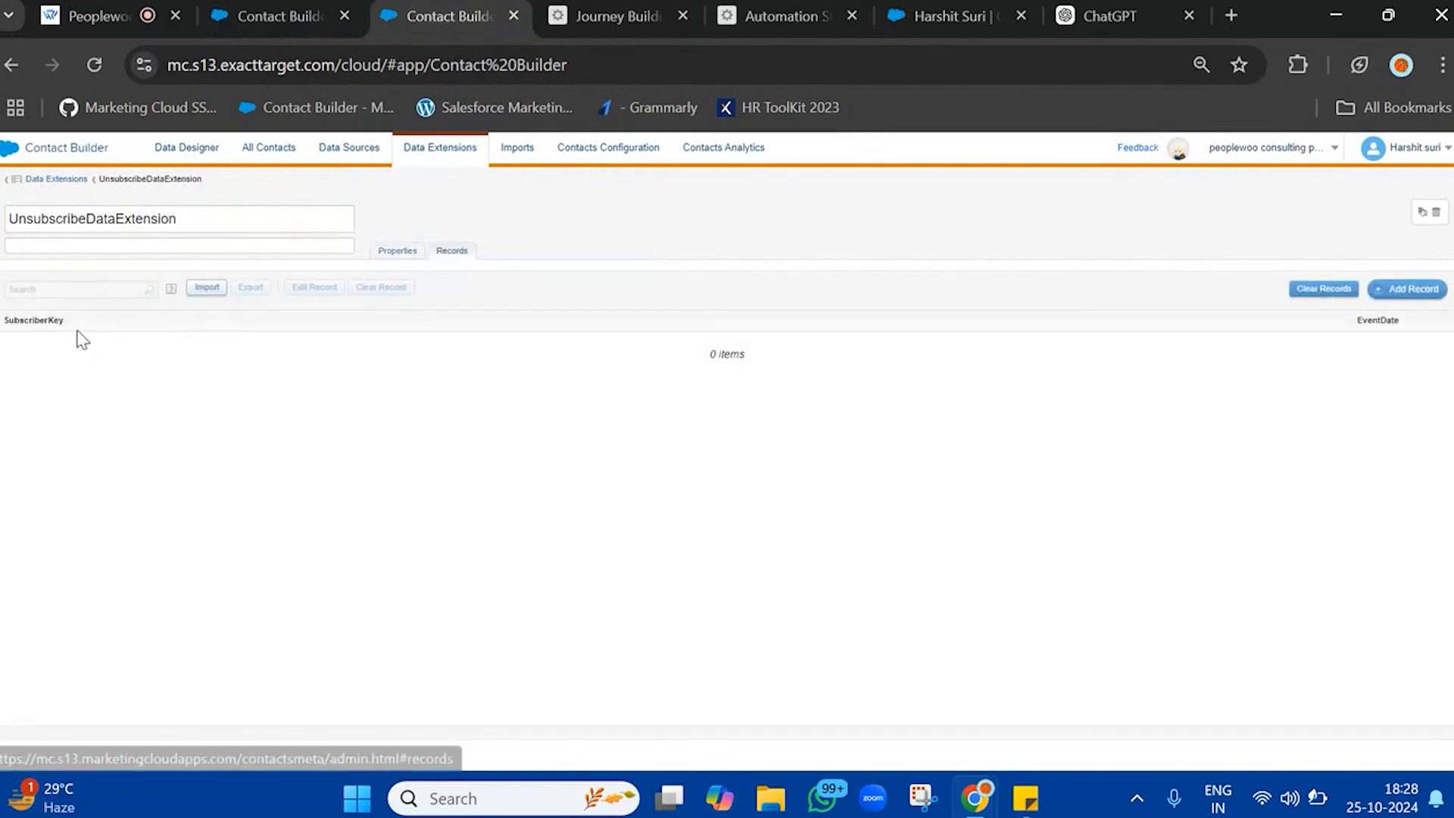
left_click(648, 13)
left_click(1430, 742)
left_click(1427, 747)
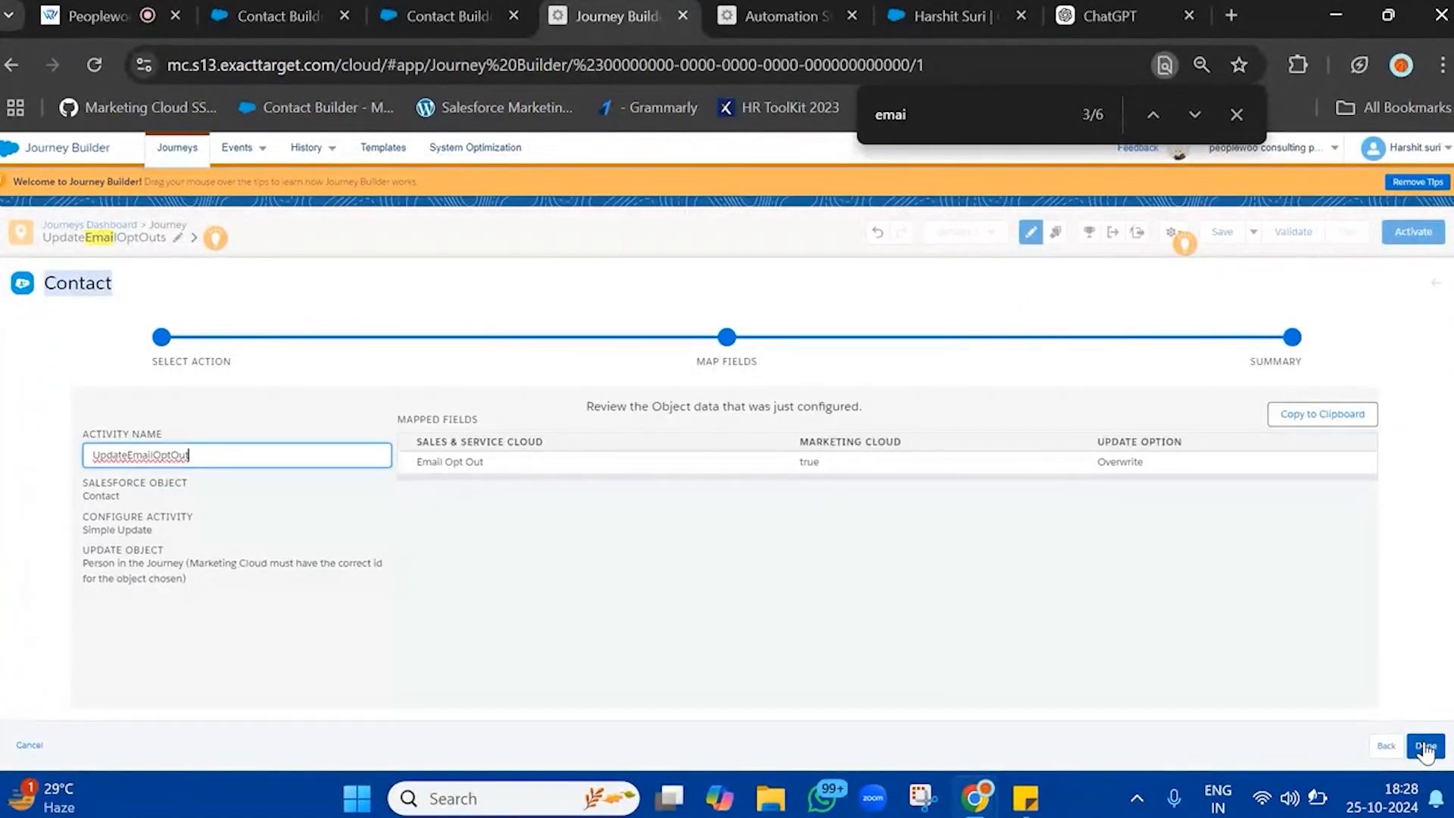
left_click(1425, 747)
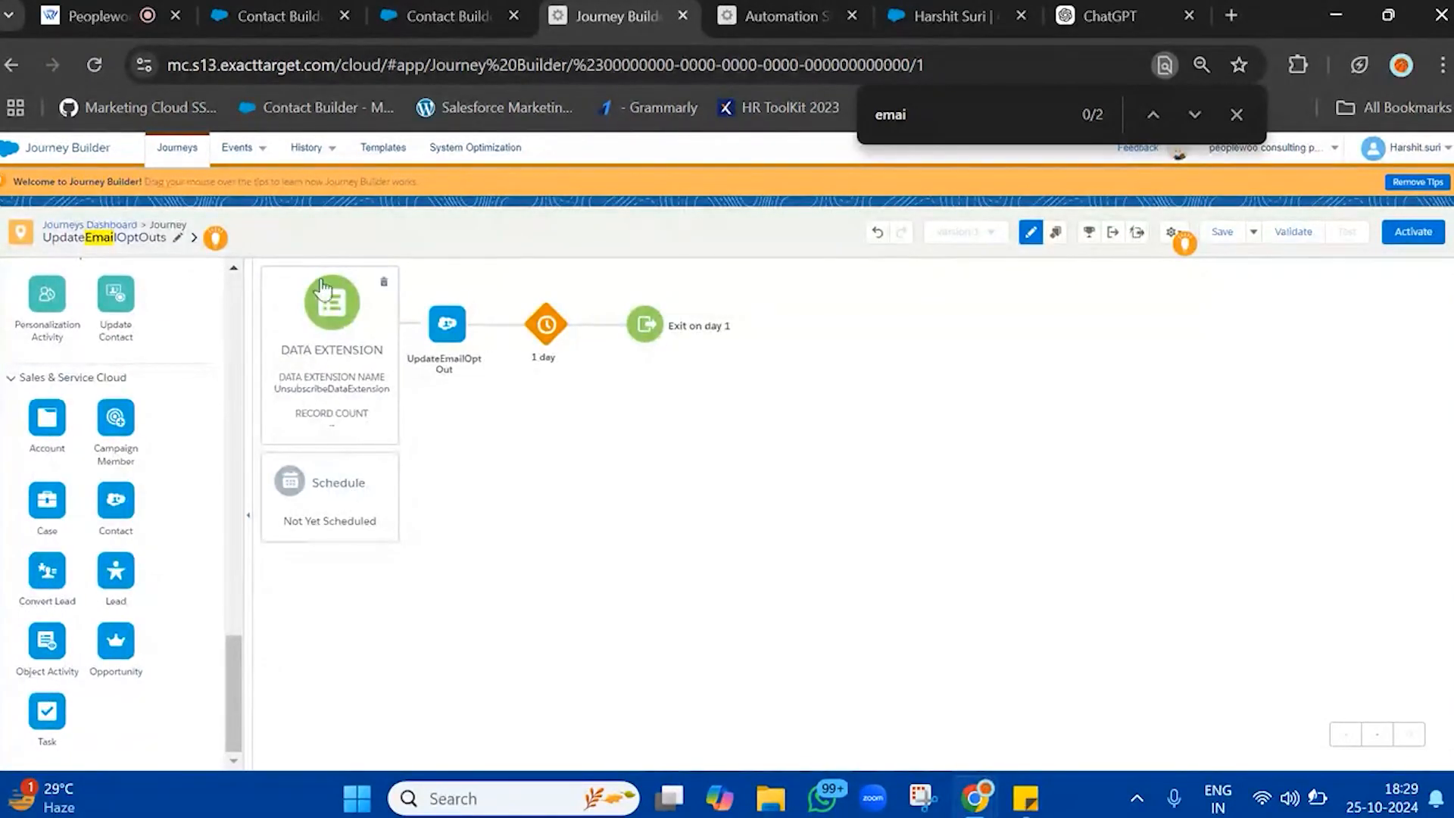
Open the journey's schedule settings and check which schedule types are available alongside the automation in Automation Studio
left_click(330, 502)
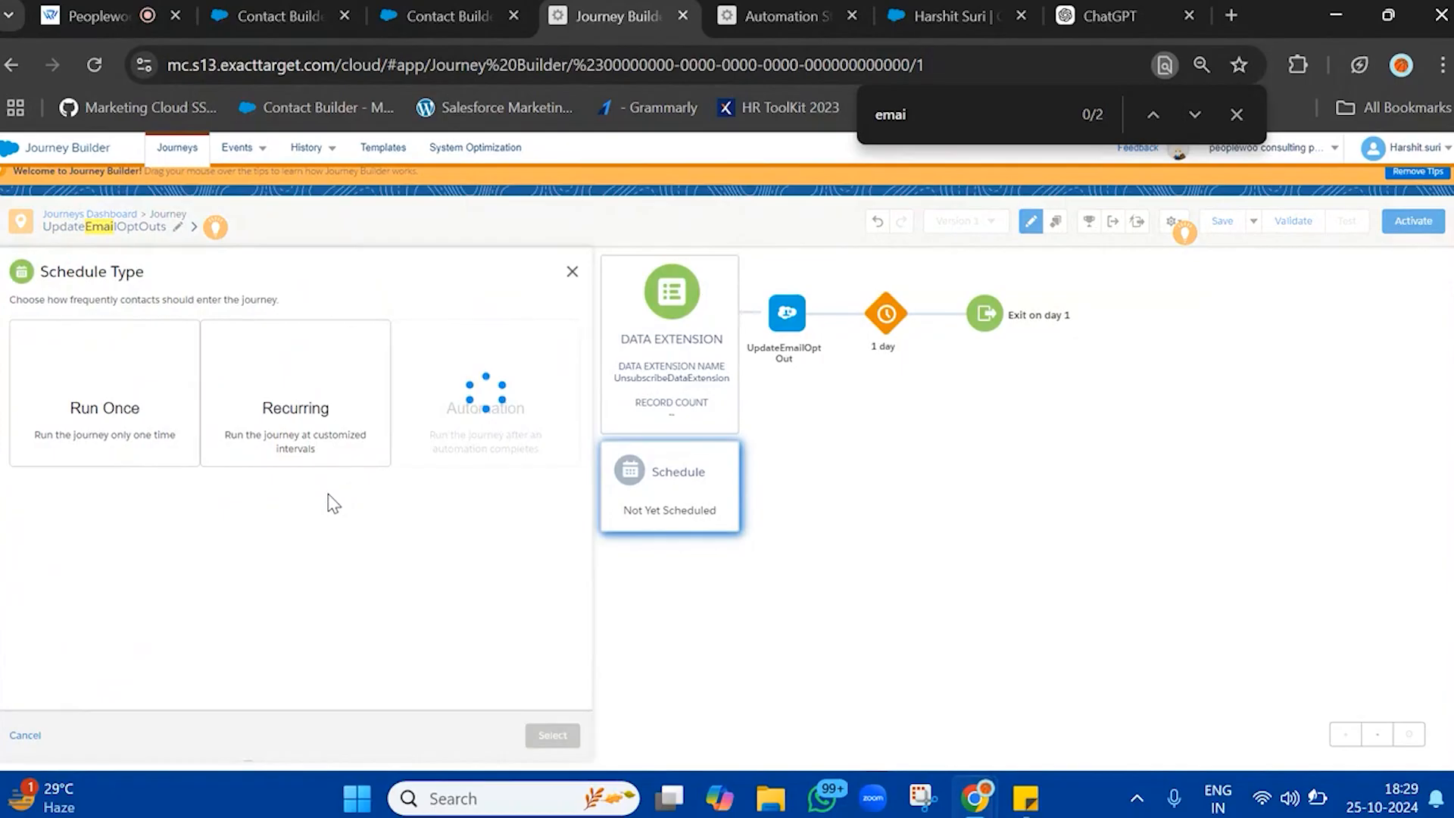
left_click_drag(801, 4, 593, 3)
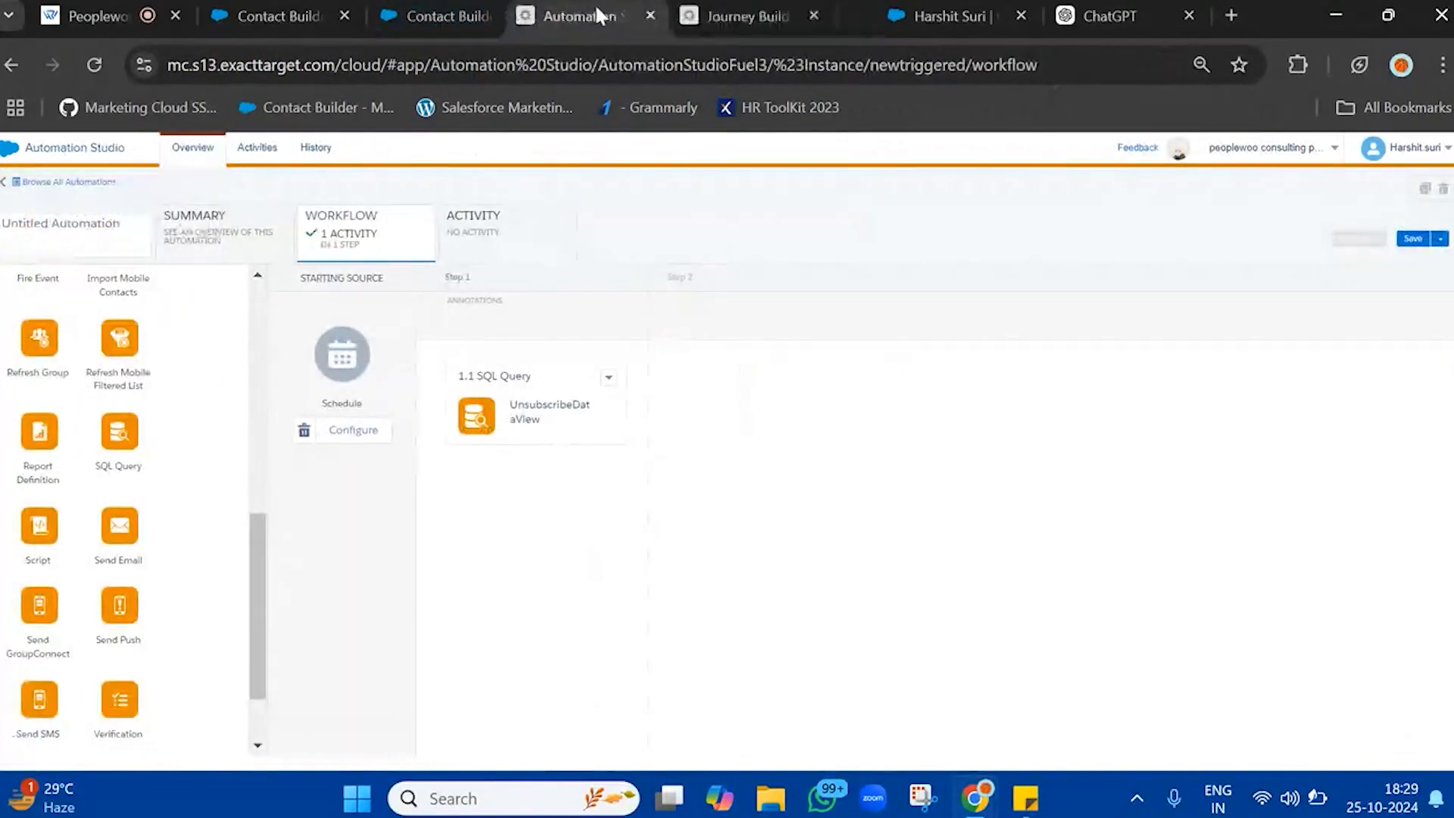
left_click(783, 15)
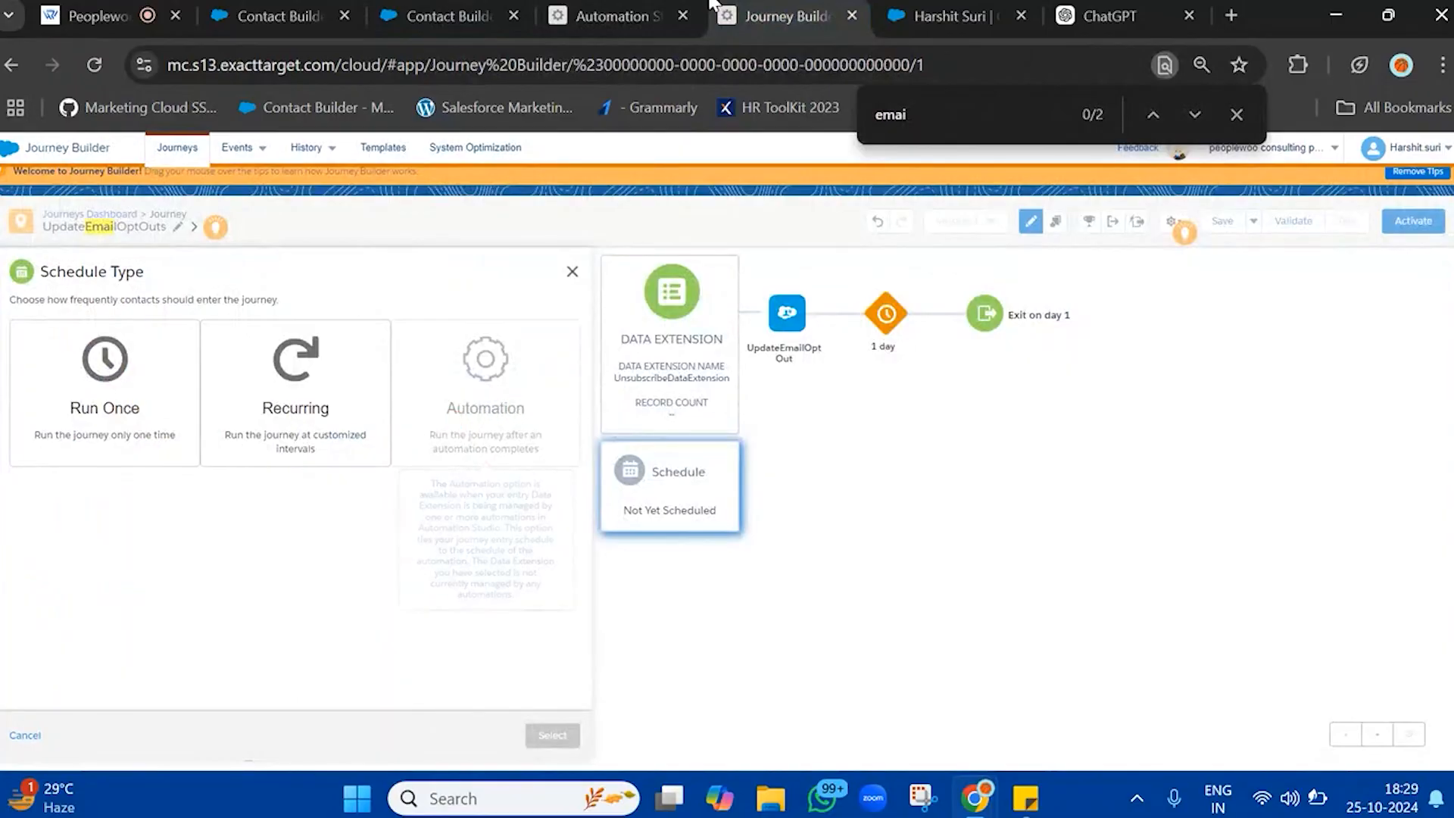
Switch to Automation Studio, name the untitled automation UnsubscribeData, and save it
left_click(598, 16)
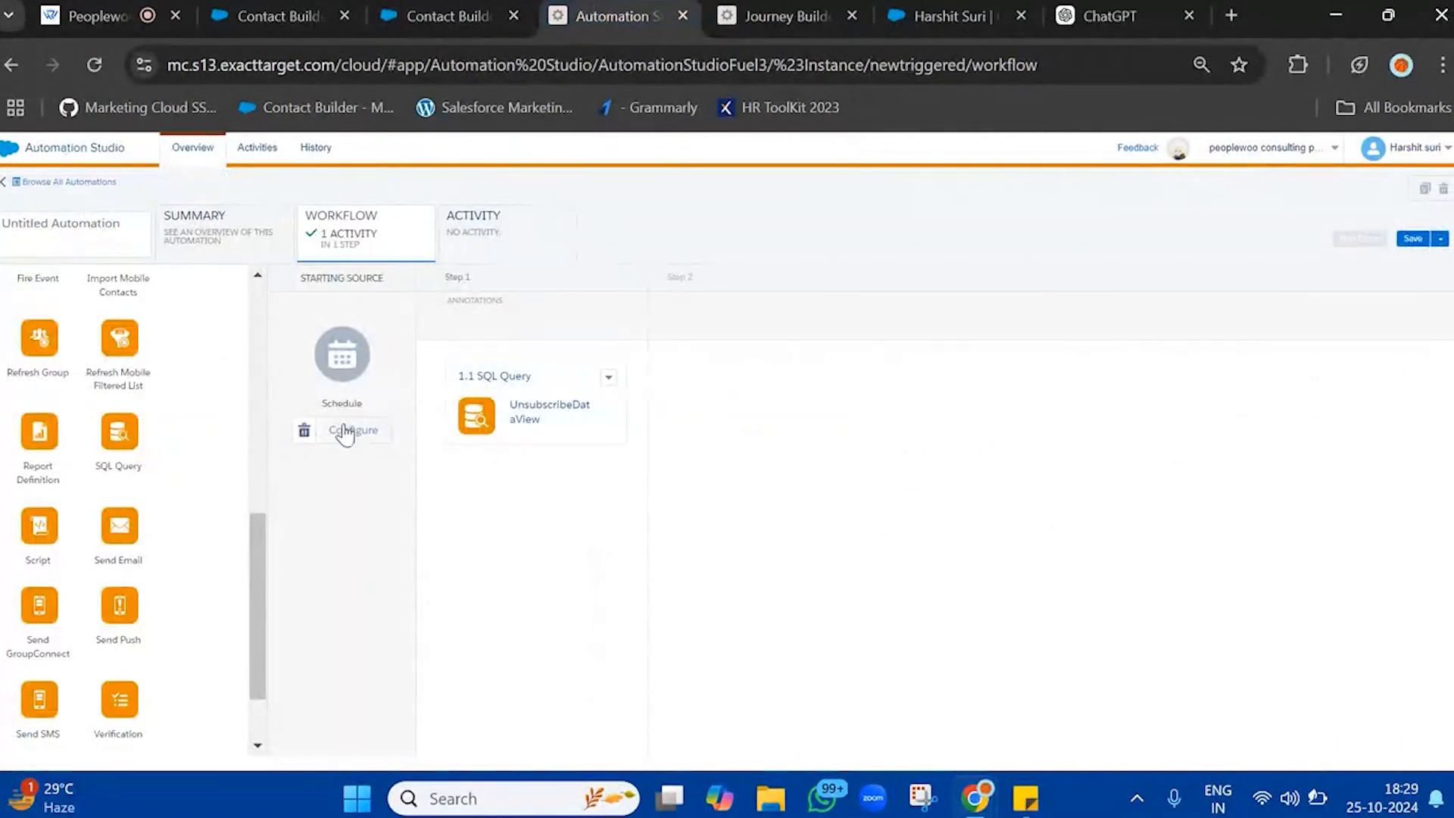
left_click(137, 231)
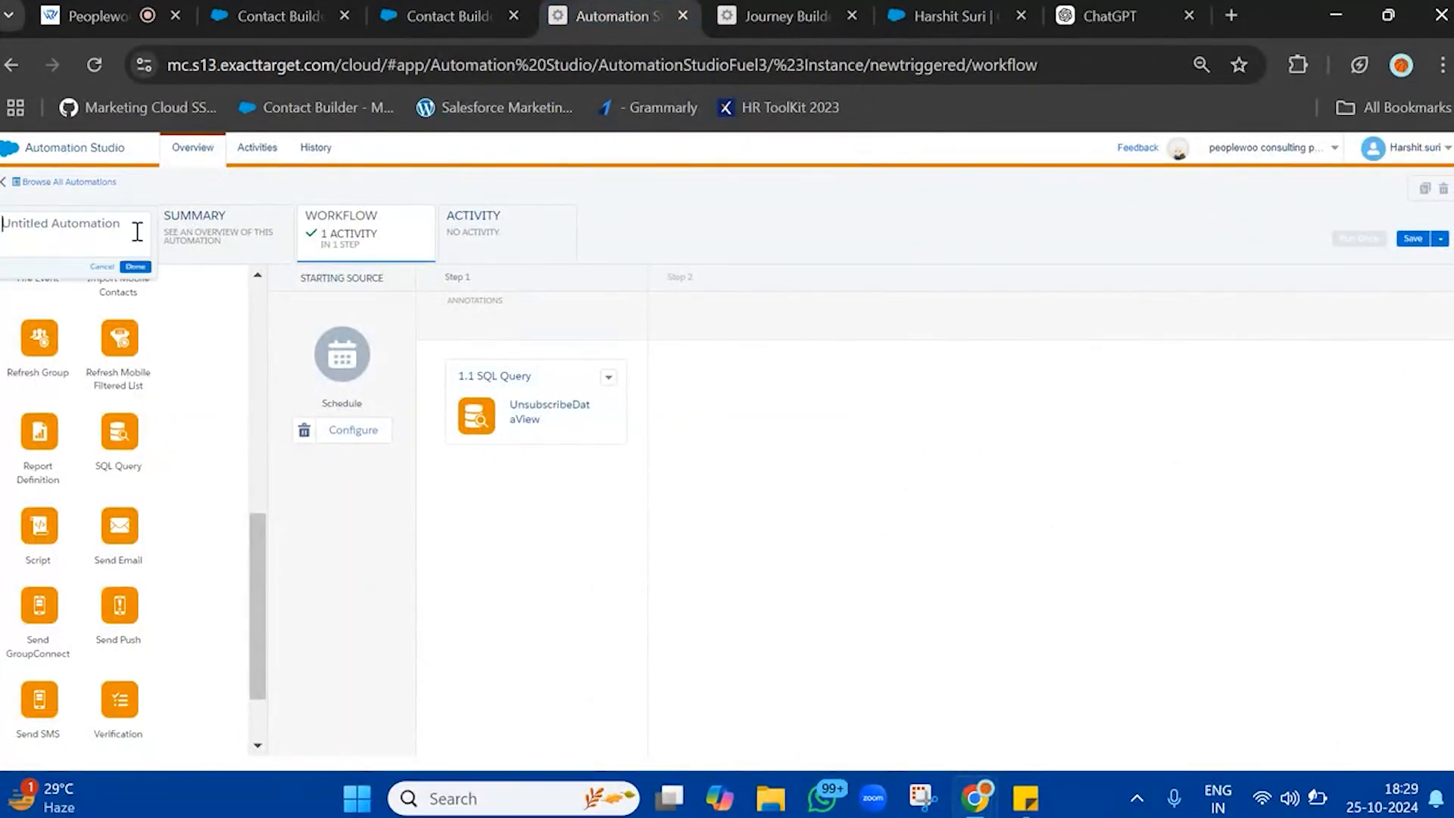
key("ctrl+a")
type("U")
type("bscr")
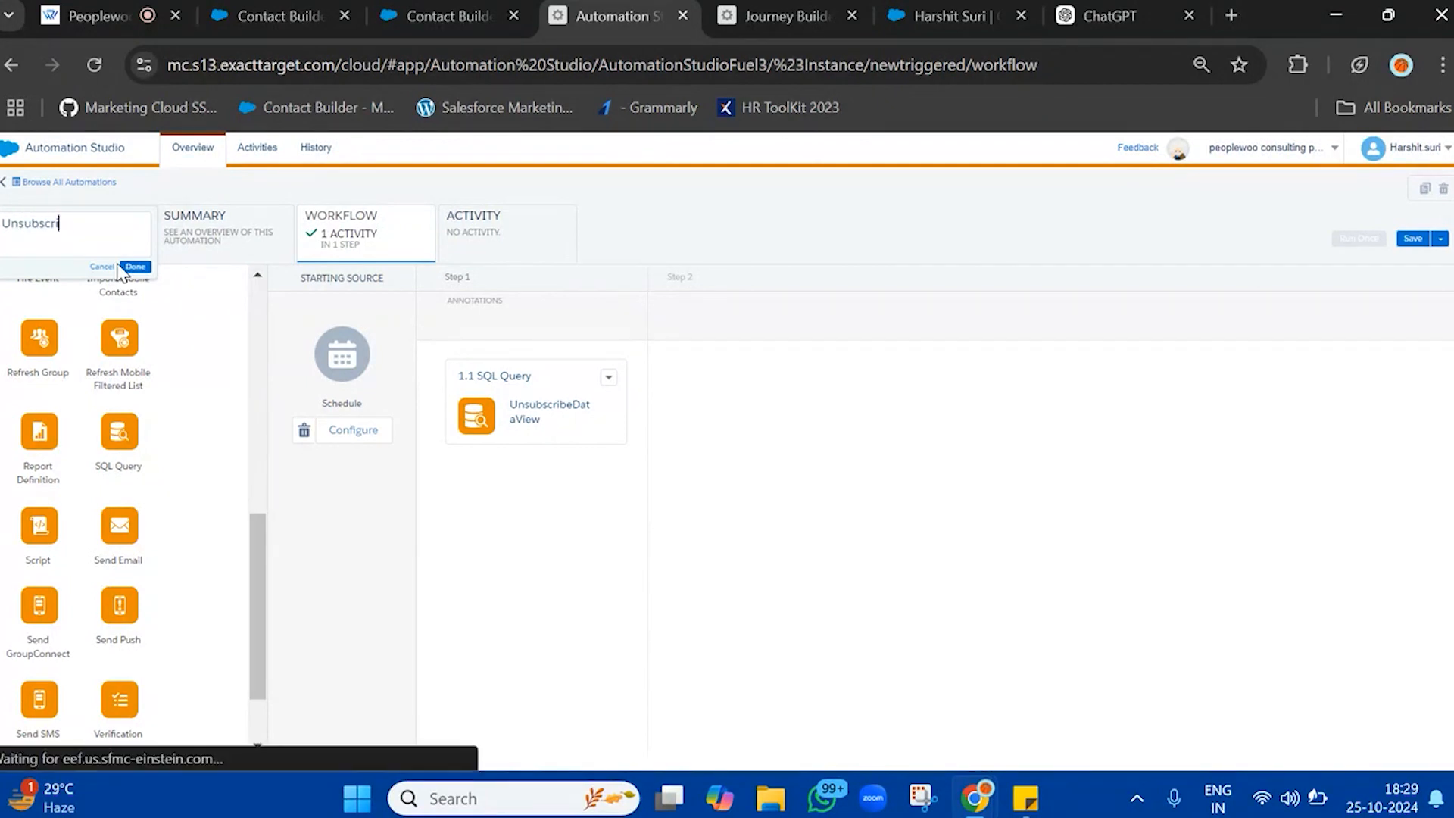
type("ibeData")
left_click(123, 266)
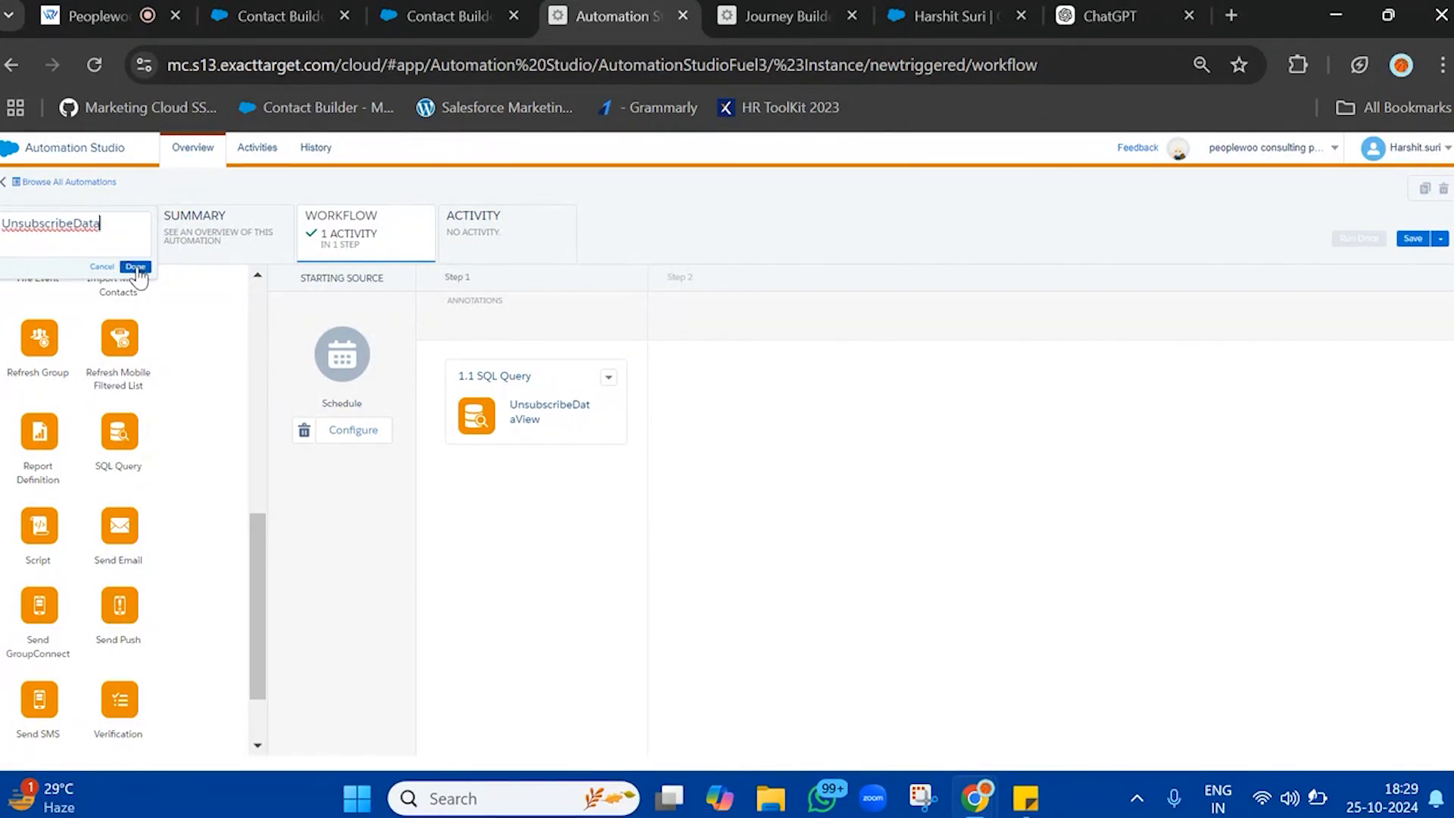
left_click(1414, 243)
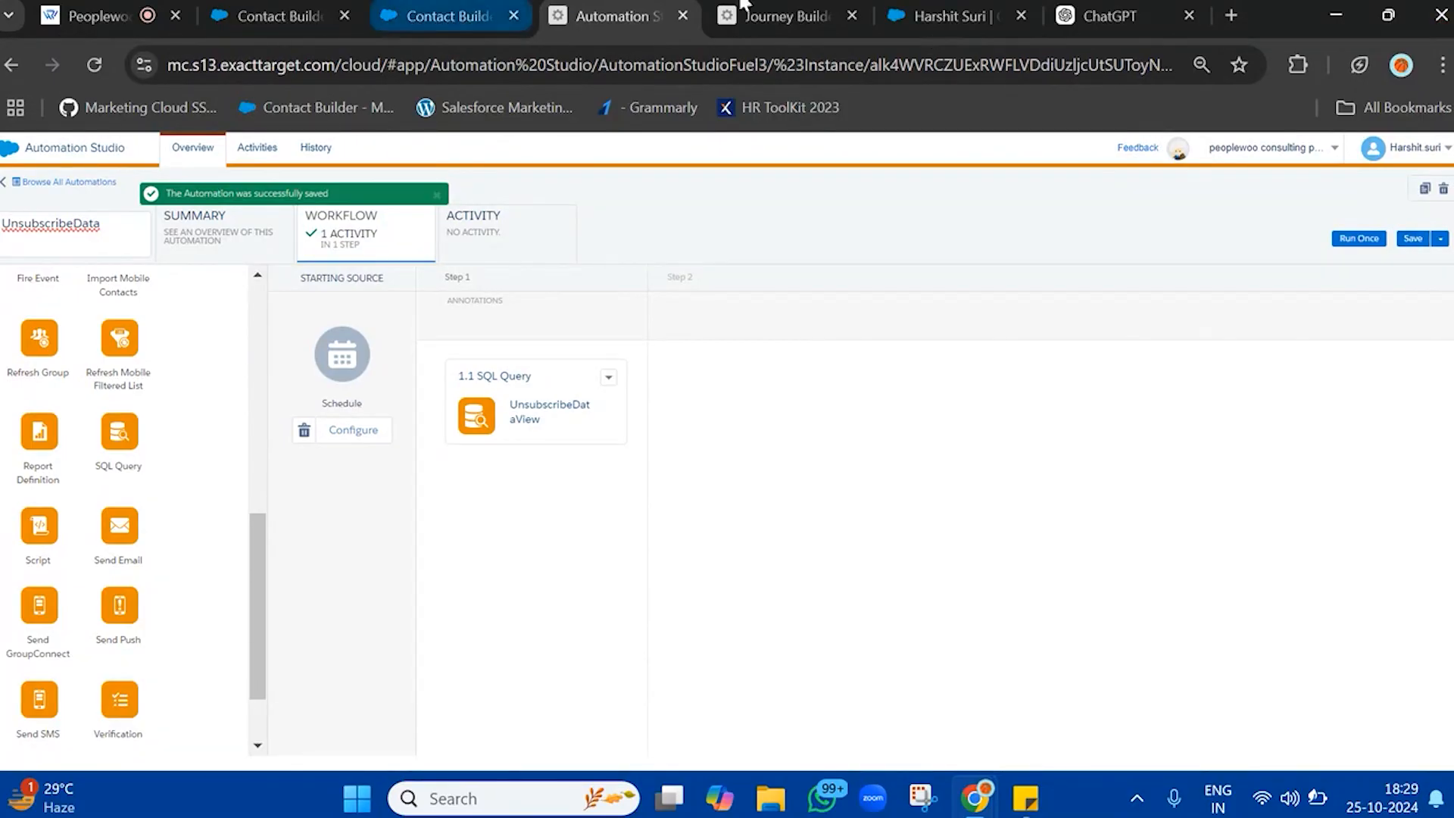
Return to Journey Builder and set the UpdateEmailOptOuts journey's schedule type to Automation
left_click(780, 16)
left_click(573, 272)
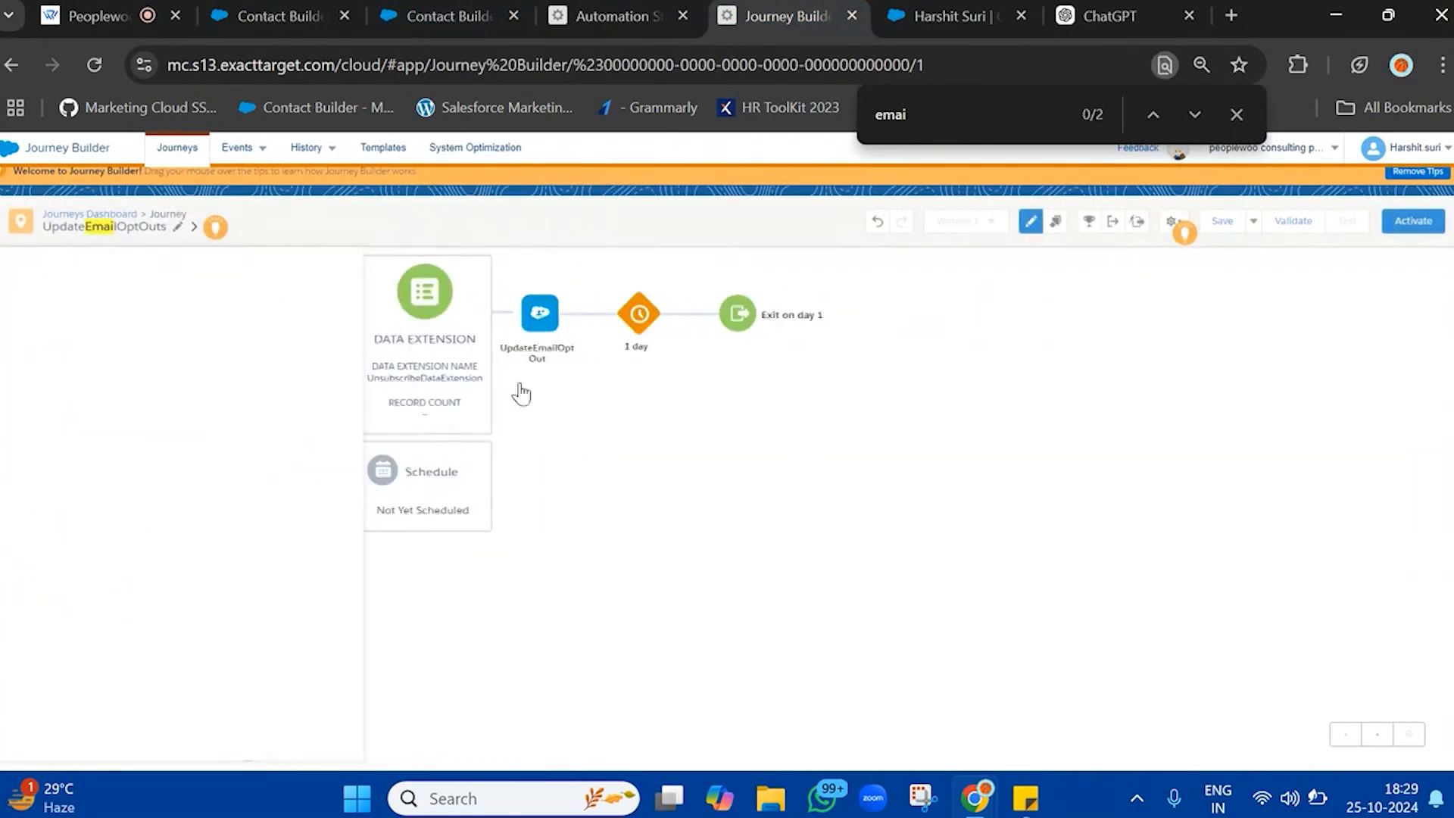
left_click(296, 482)
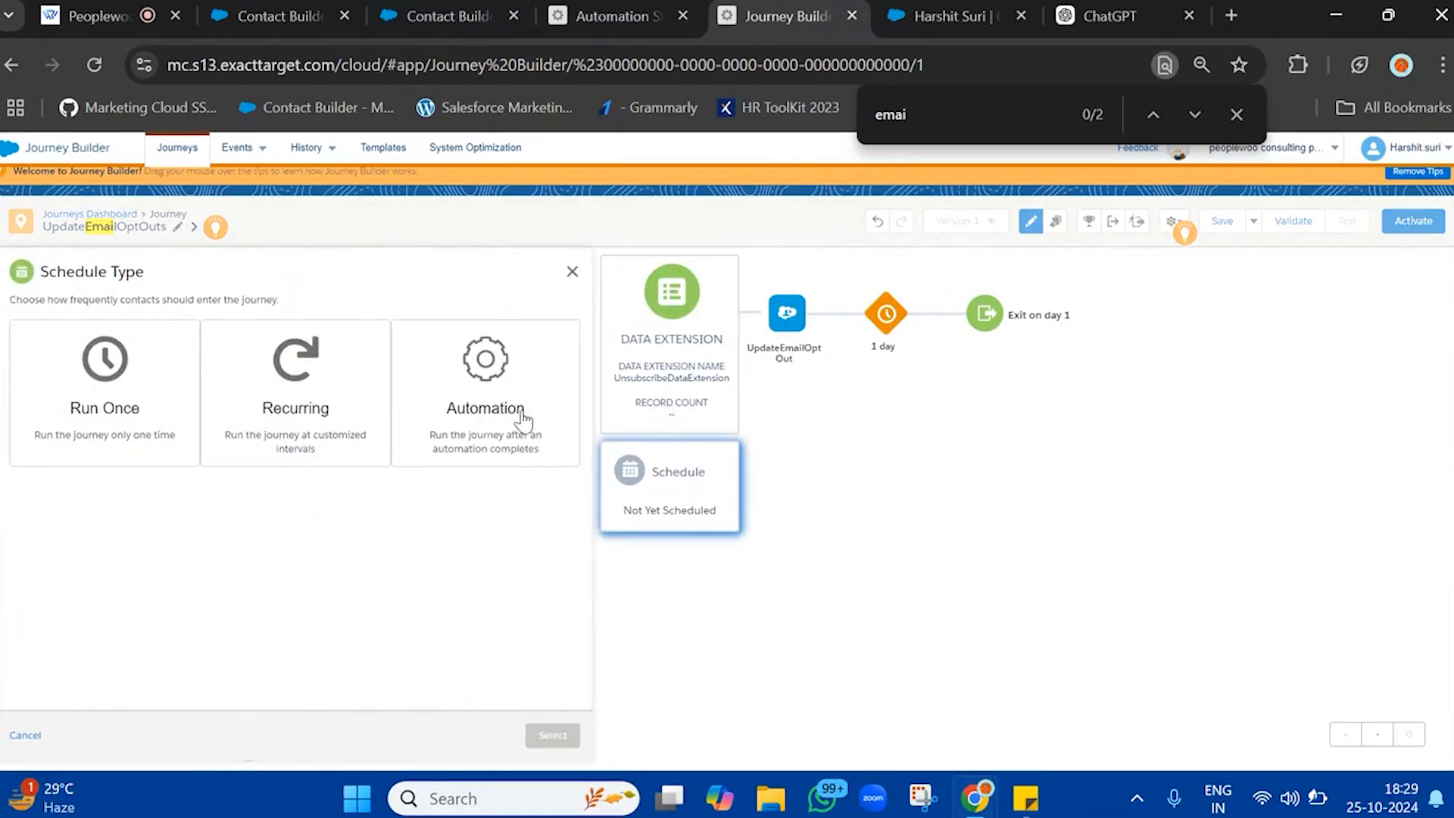
left_click(547, 409)
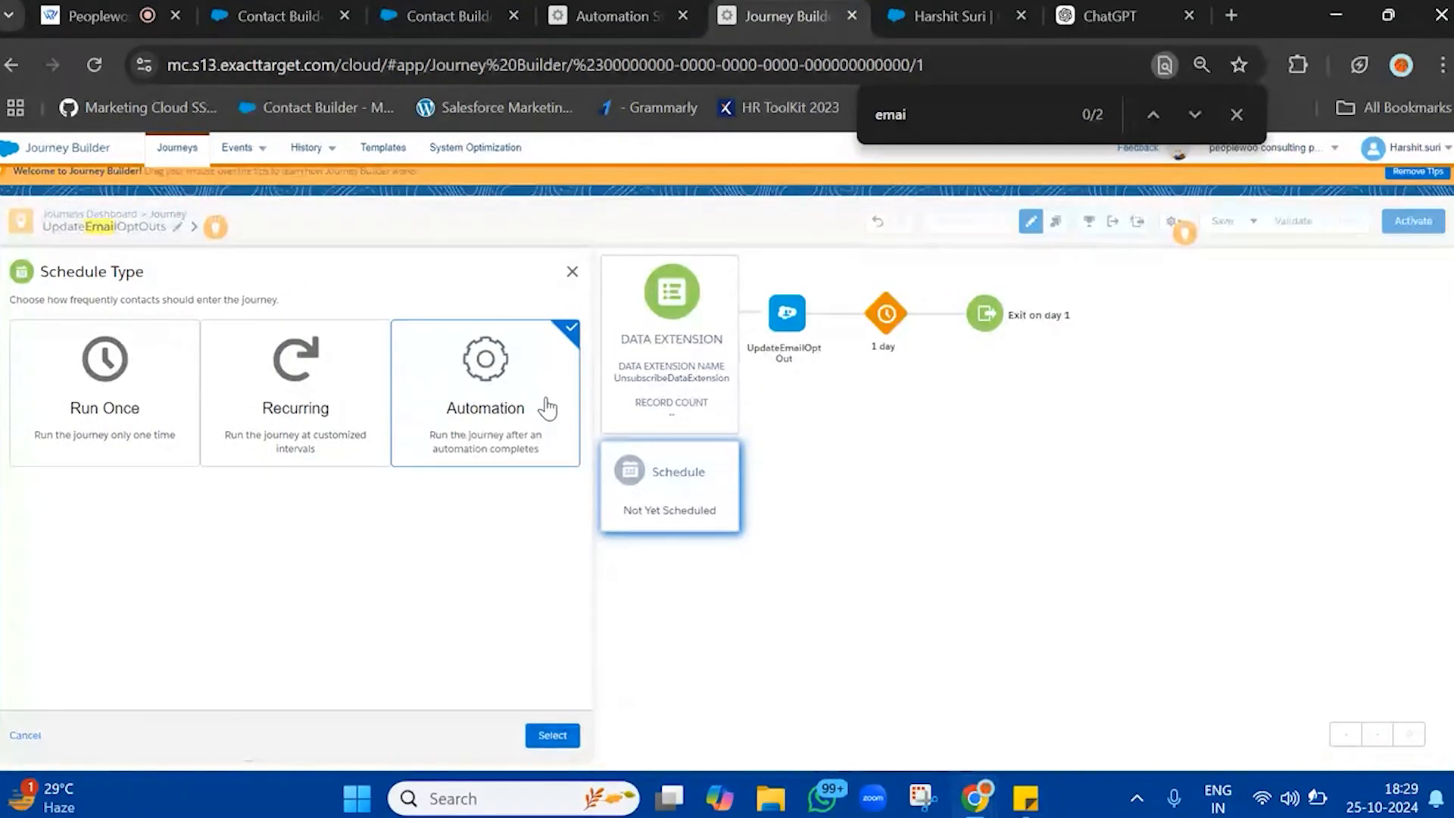
left_click(544, 734)
Choose the UnsubscribeData automation for the journey schedule and check its automation and activity names in the schedule summary
left_click(371, 539)
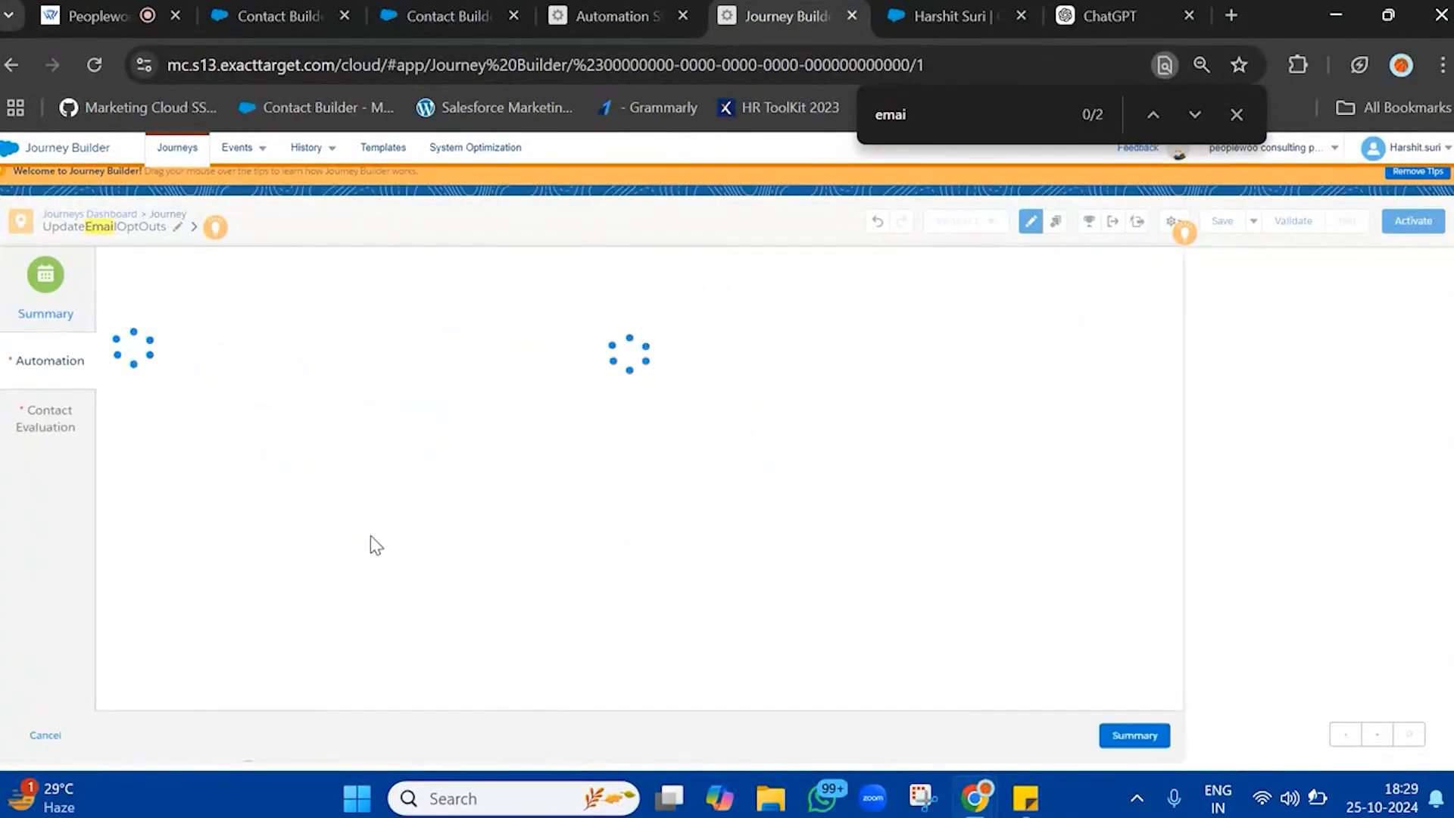
left_click(457, 356)
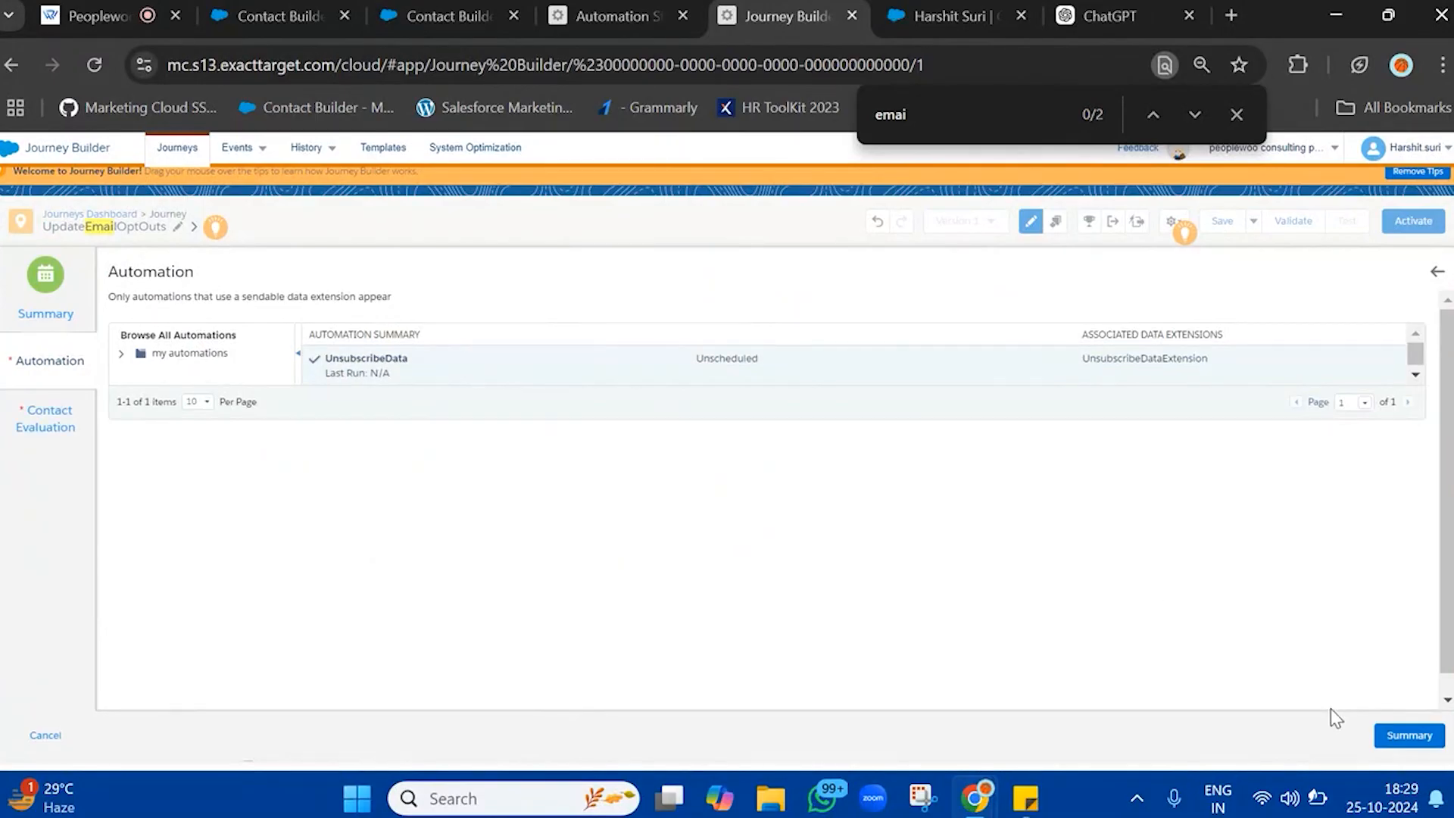
left_click(1407, 736)
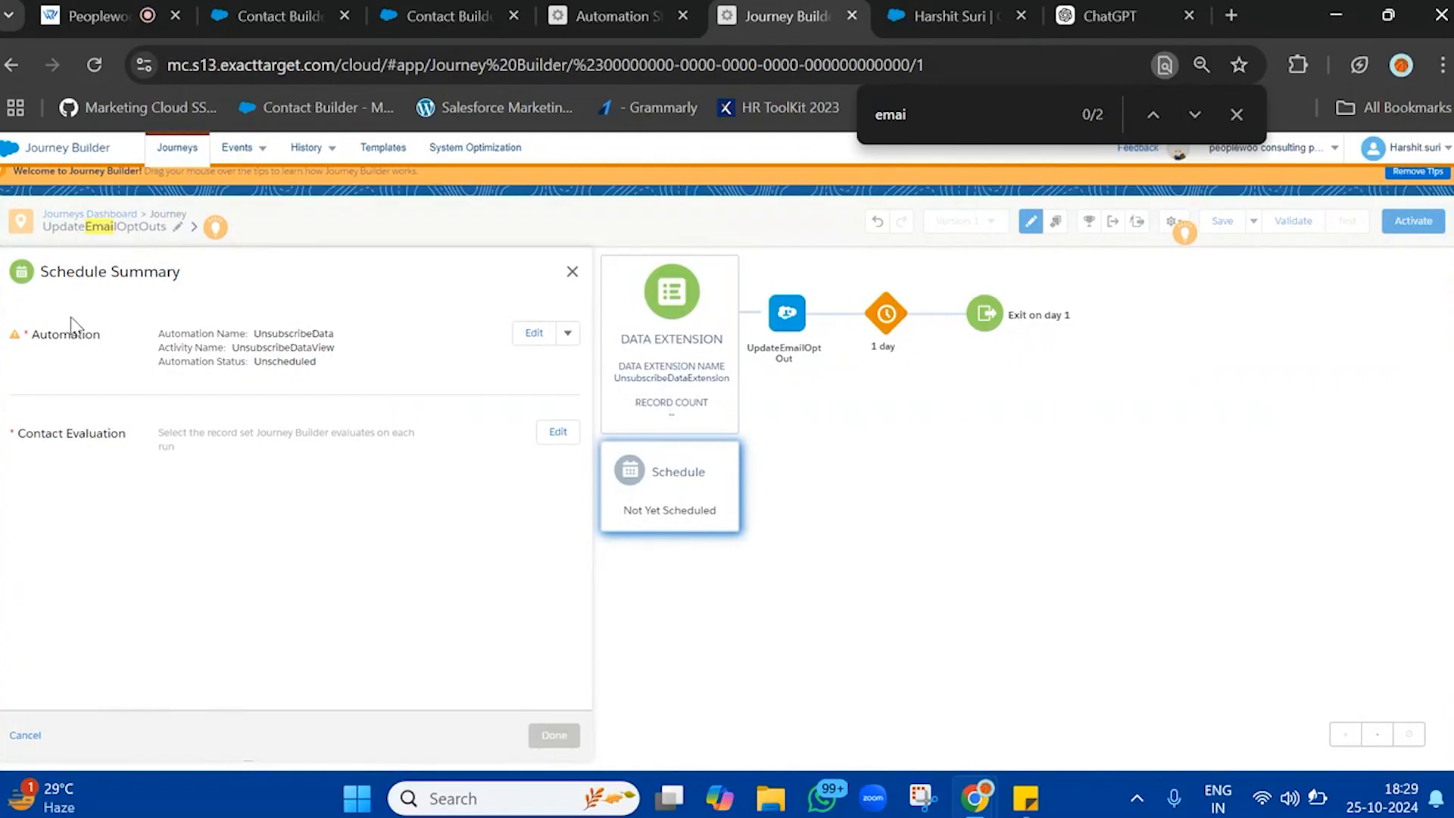
left_click_drag(32, 336, 326, 346)
double_click(329, 346)
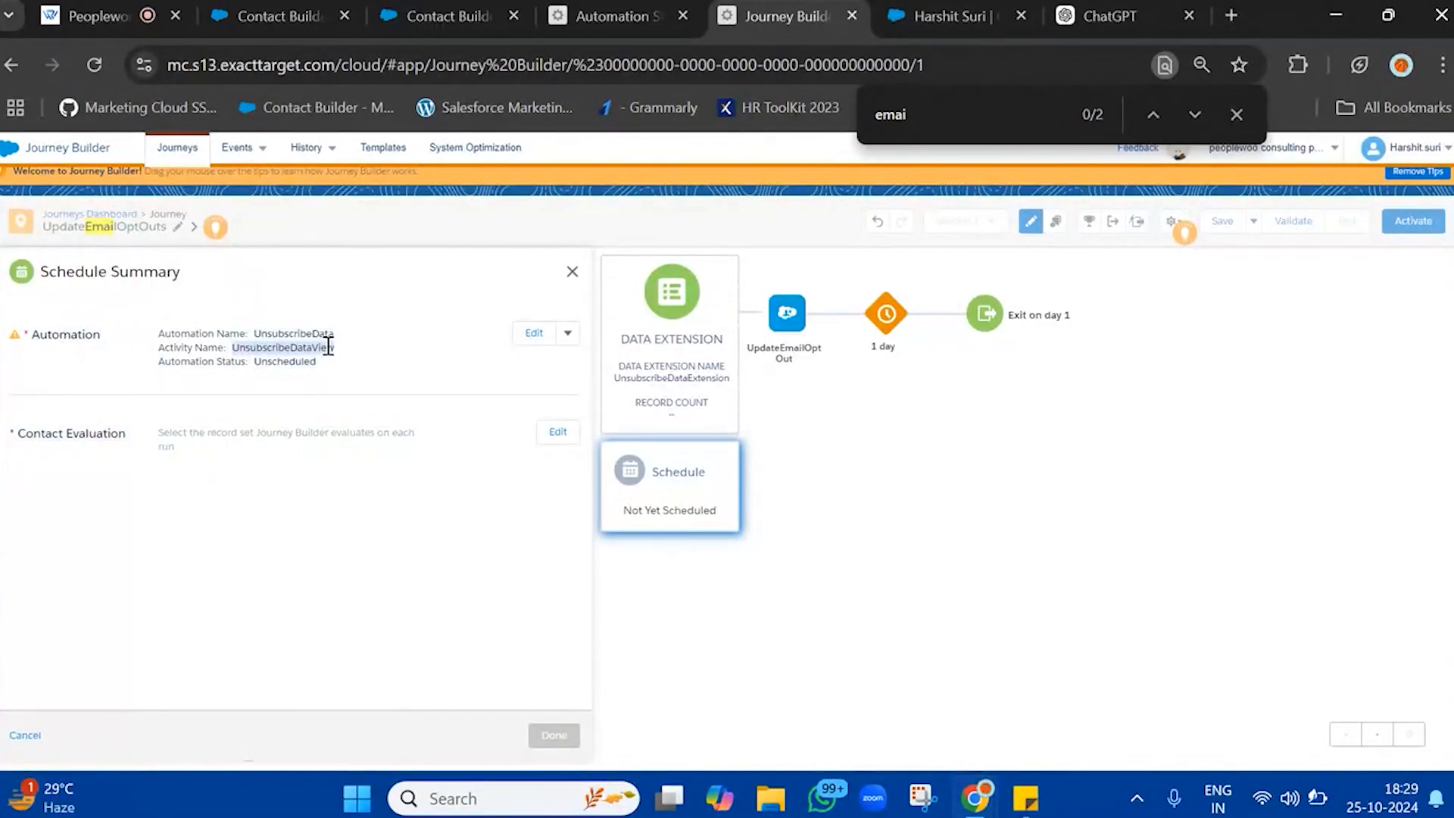
Set contact evaluation to new records only, with all records in the file on the first run, and finish the schedule
left_click(558, 432)
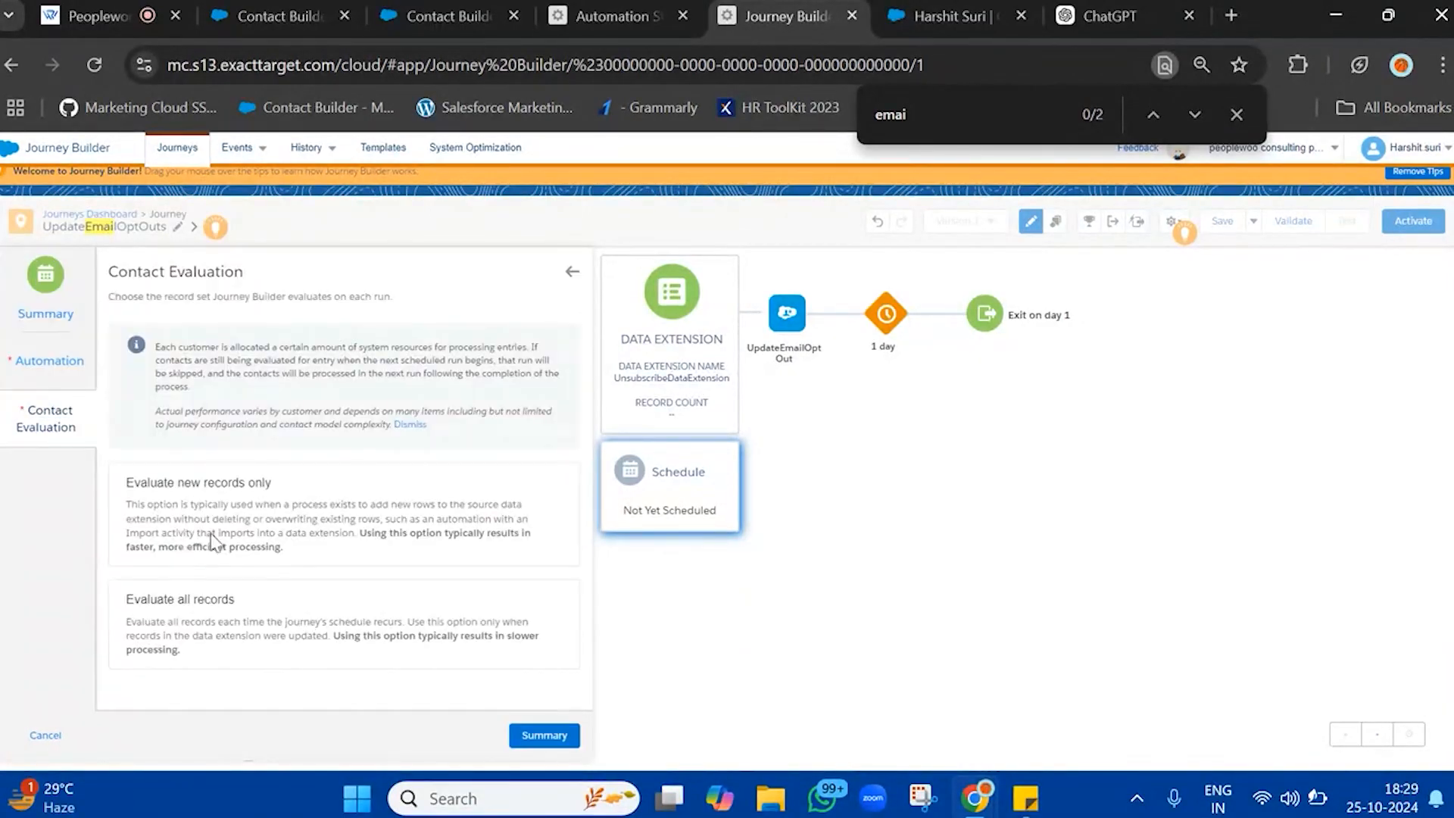
left_click(201, 514)
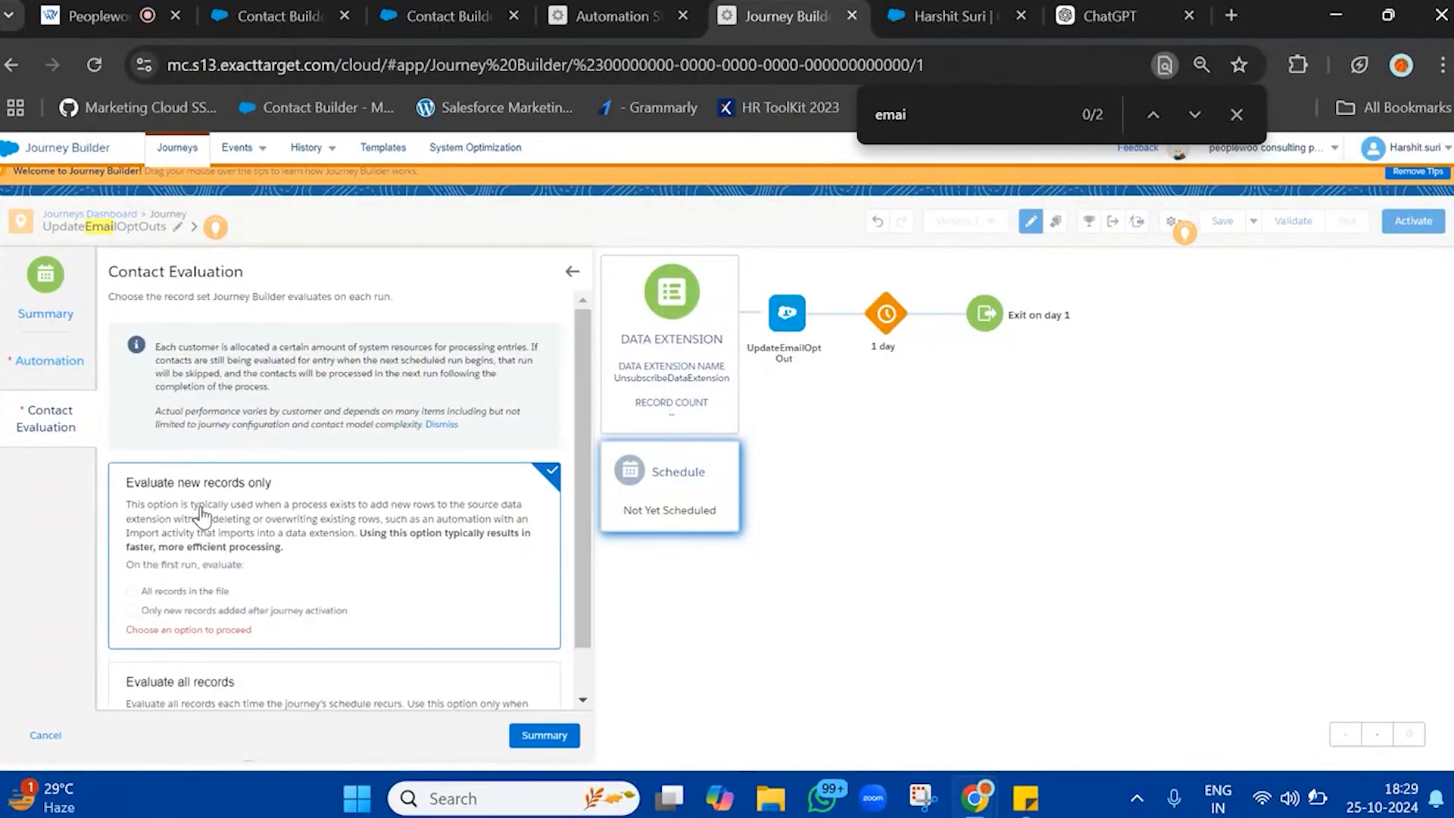
left_click(219, 593)
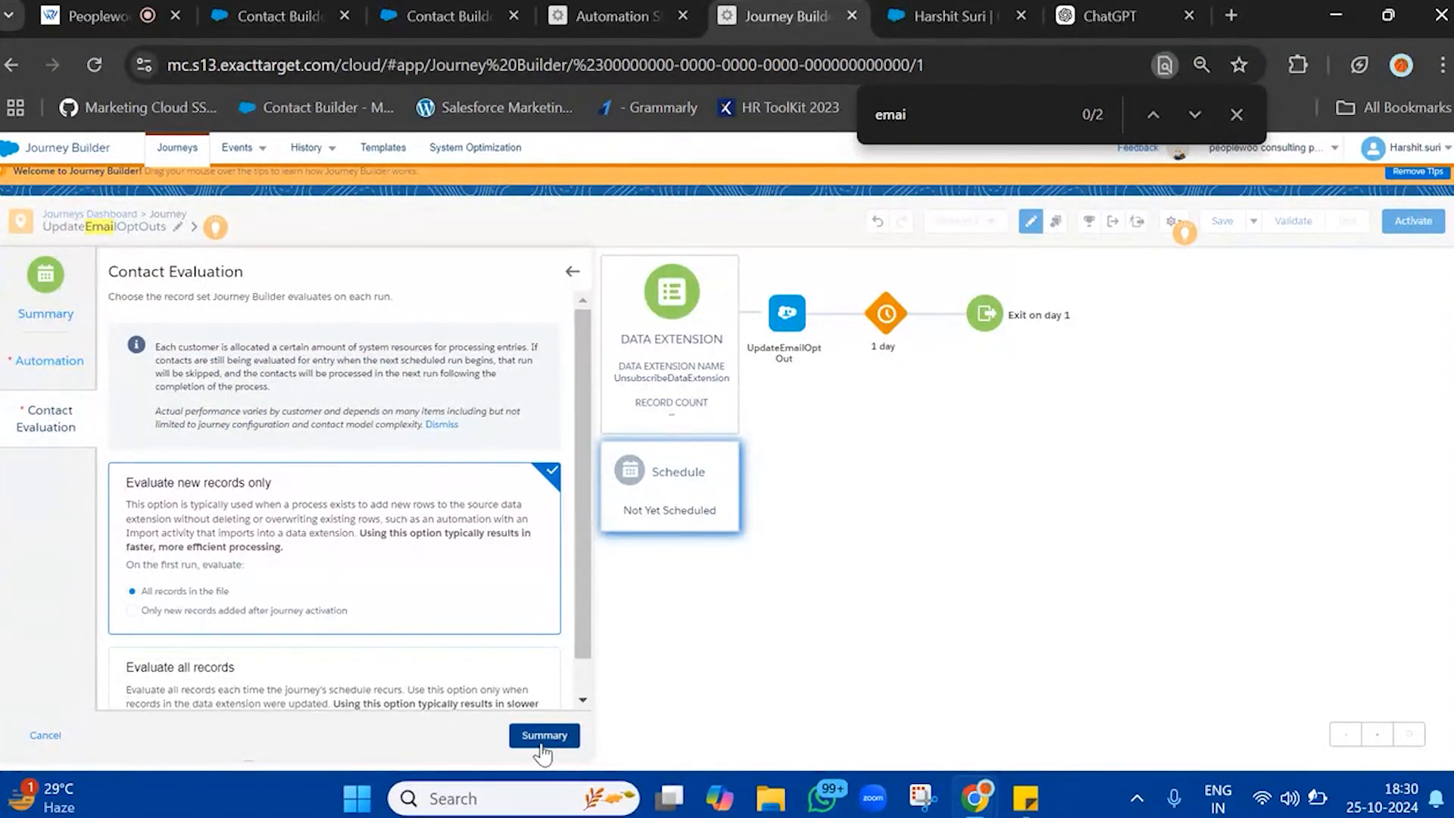
left_click(542, 738)
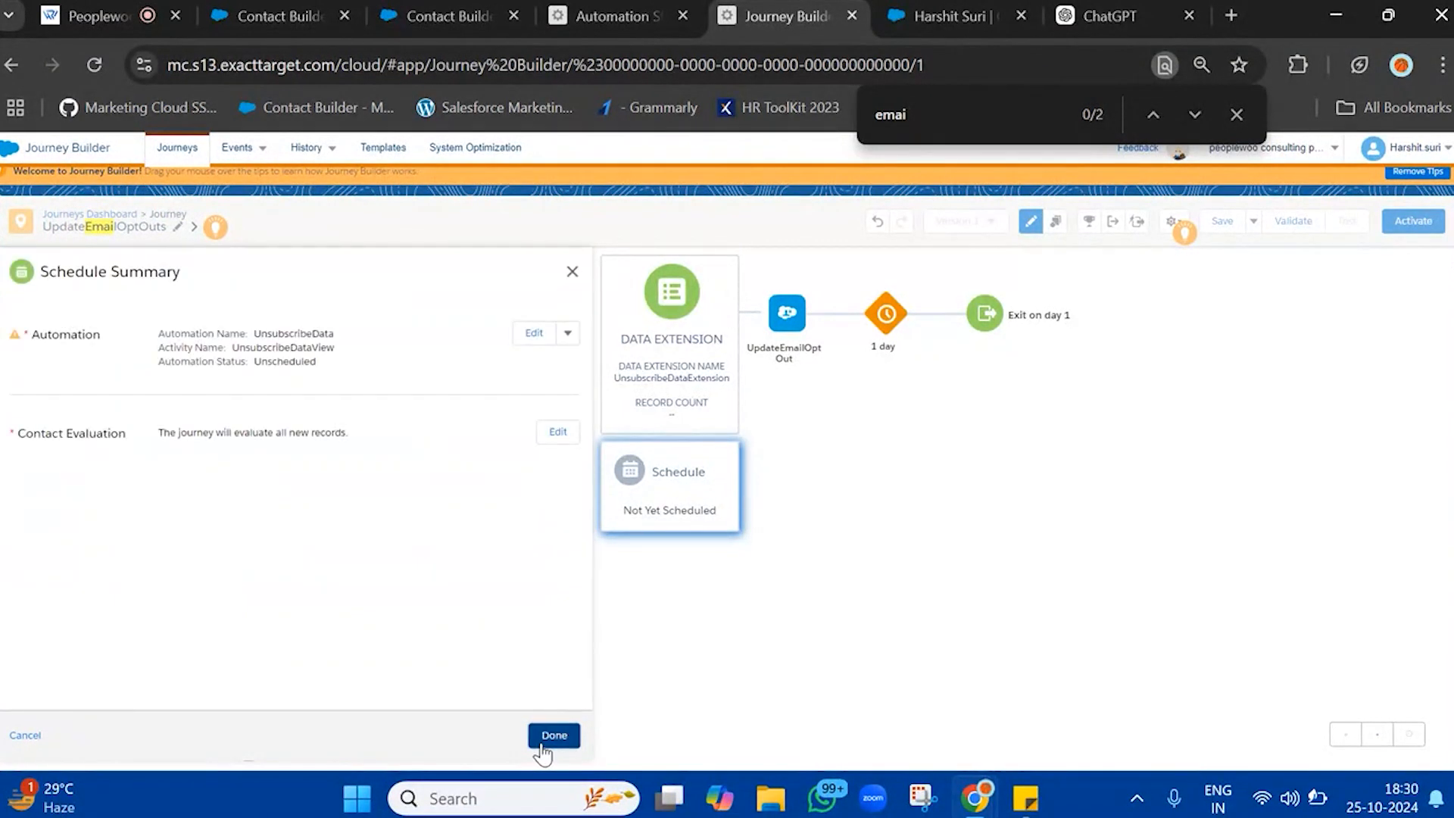
left_click(542, 745)
Review the journey's contact entry settings, return to the canvas and dismiss the browser's page search
left_click(1173, 221)
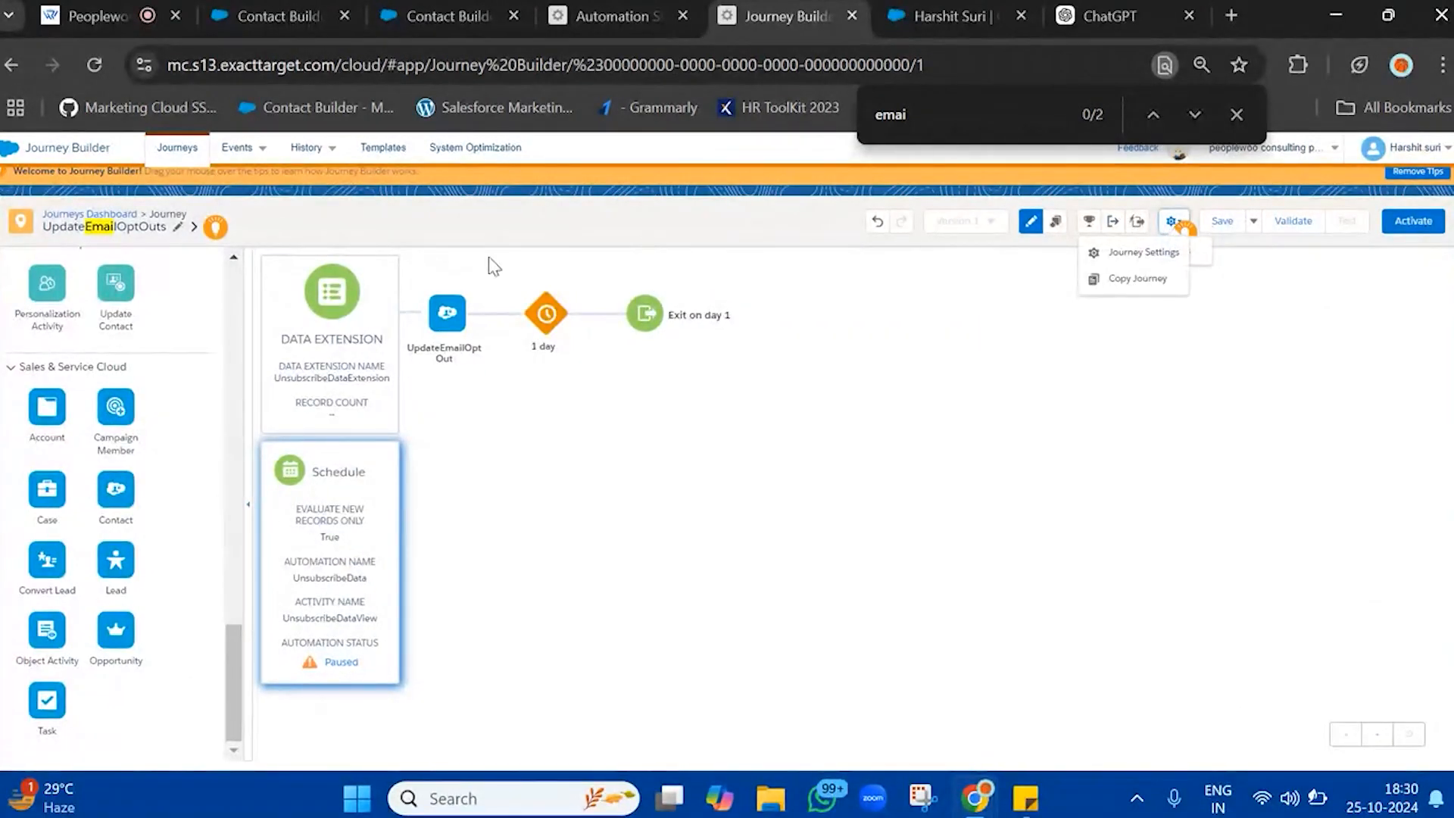
left_click(1166, 257)
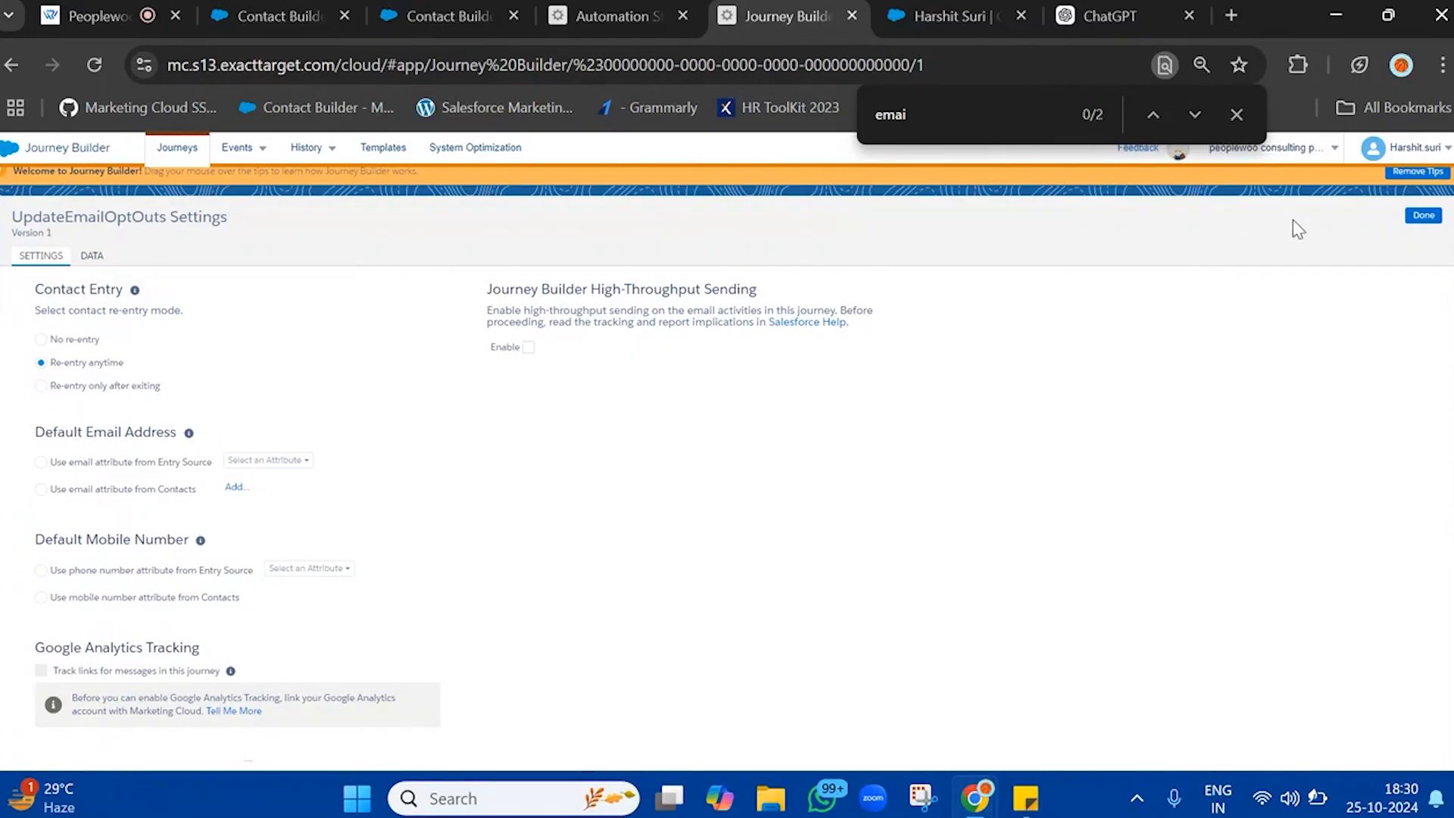
left_click(1423, 216)
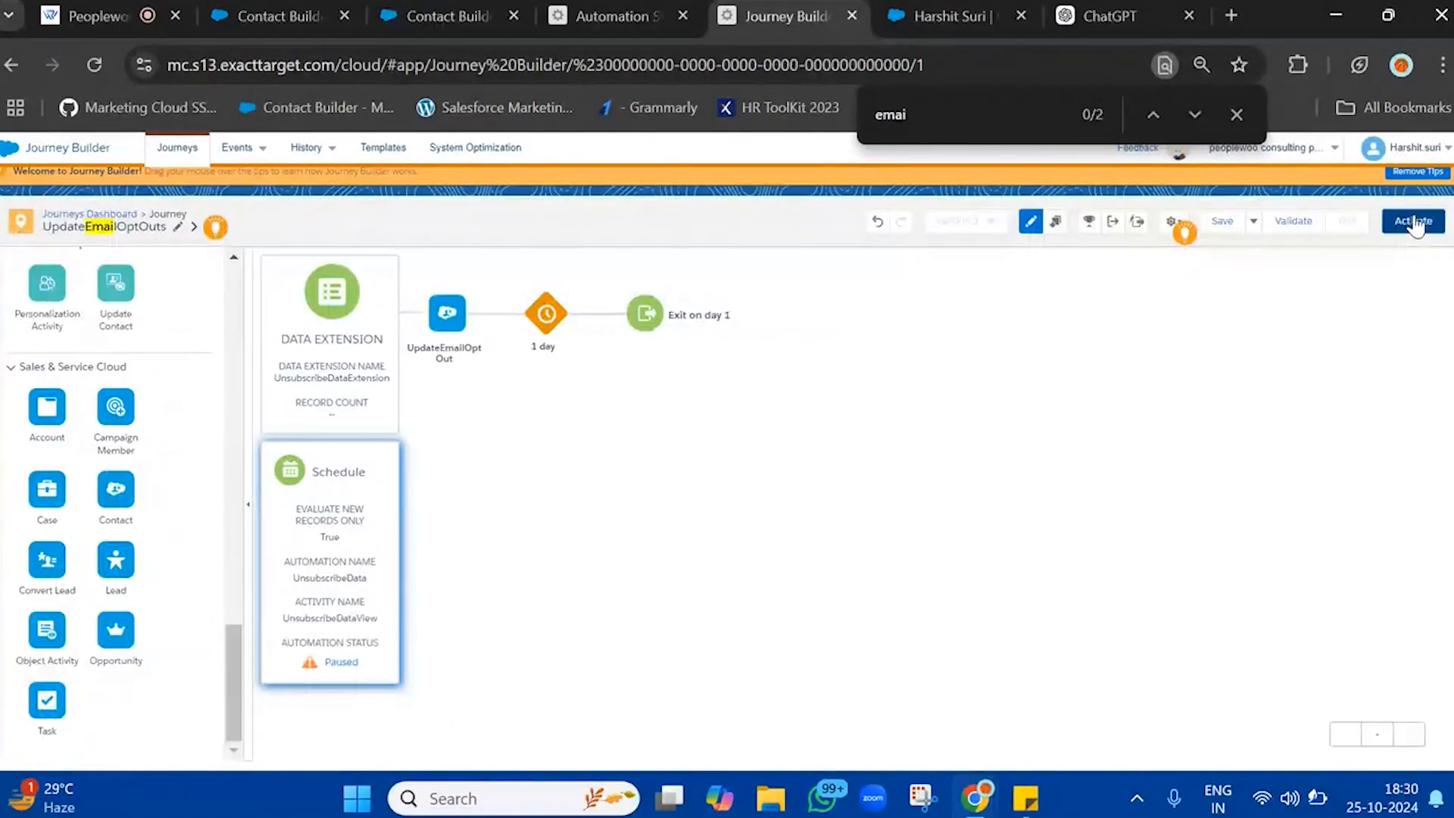
left_click(1237, 114)
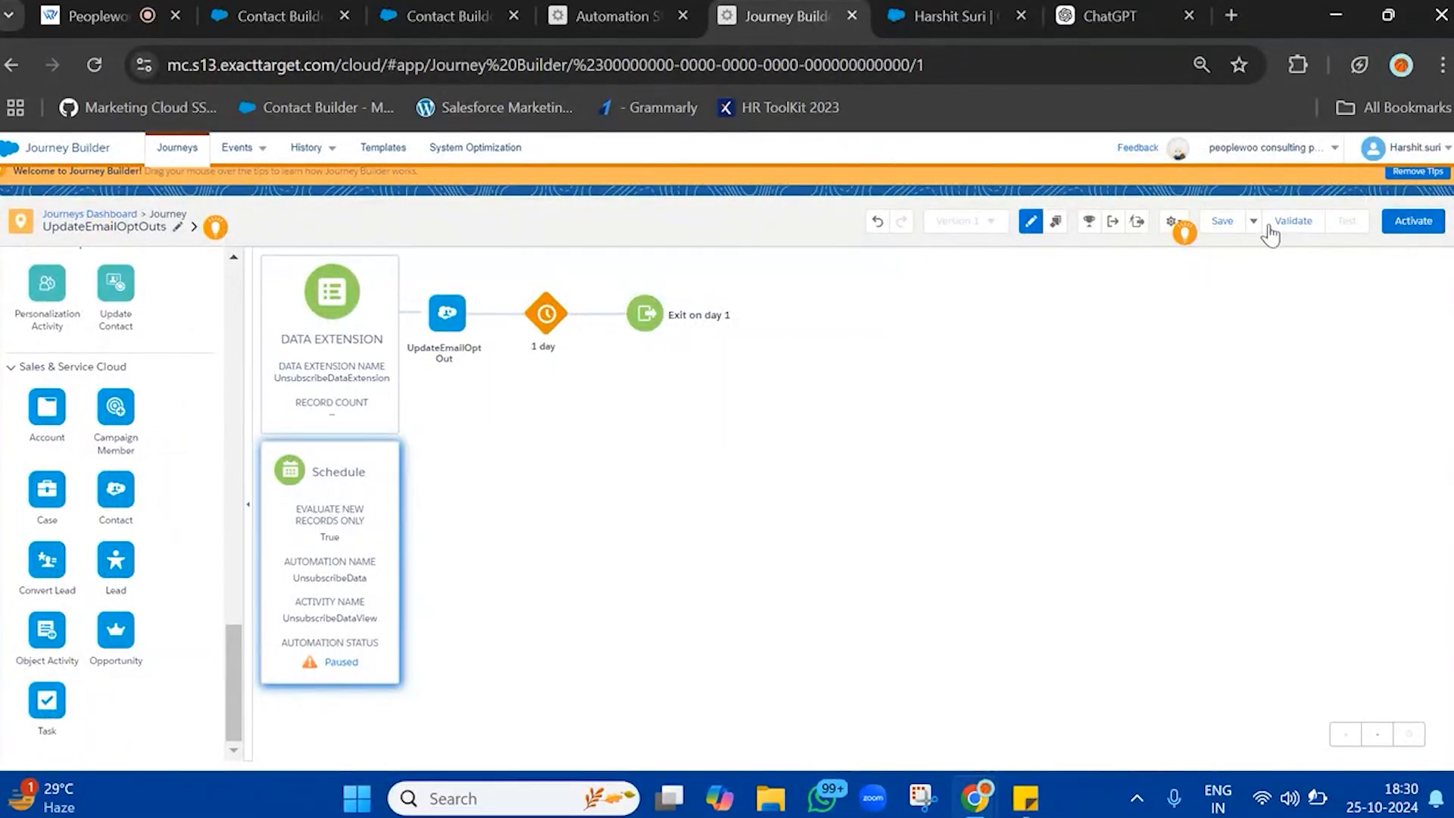
Activate the UpdateEmailOptOuts journey despite the validation recommendations and return to the journey canvas
left_click(1414, 221)
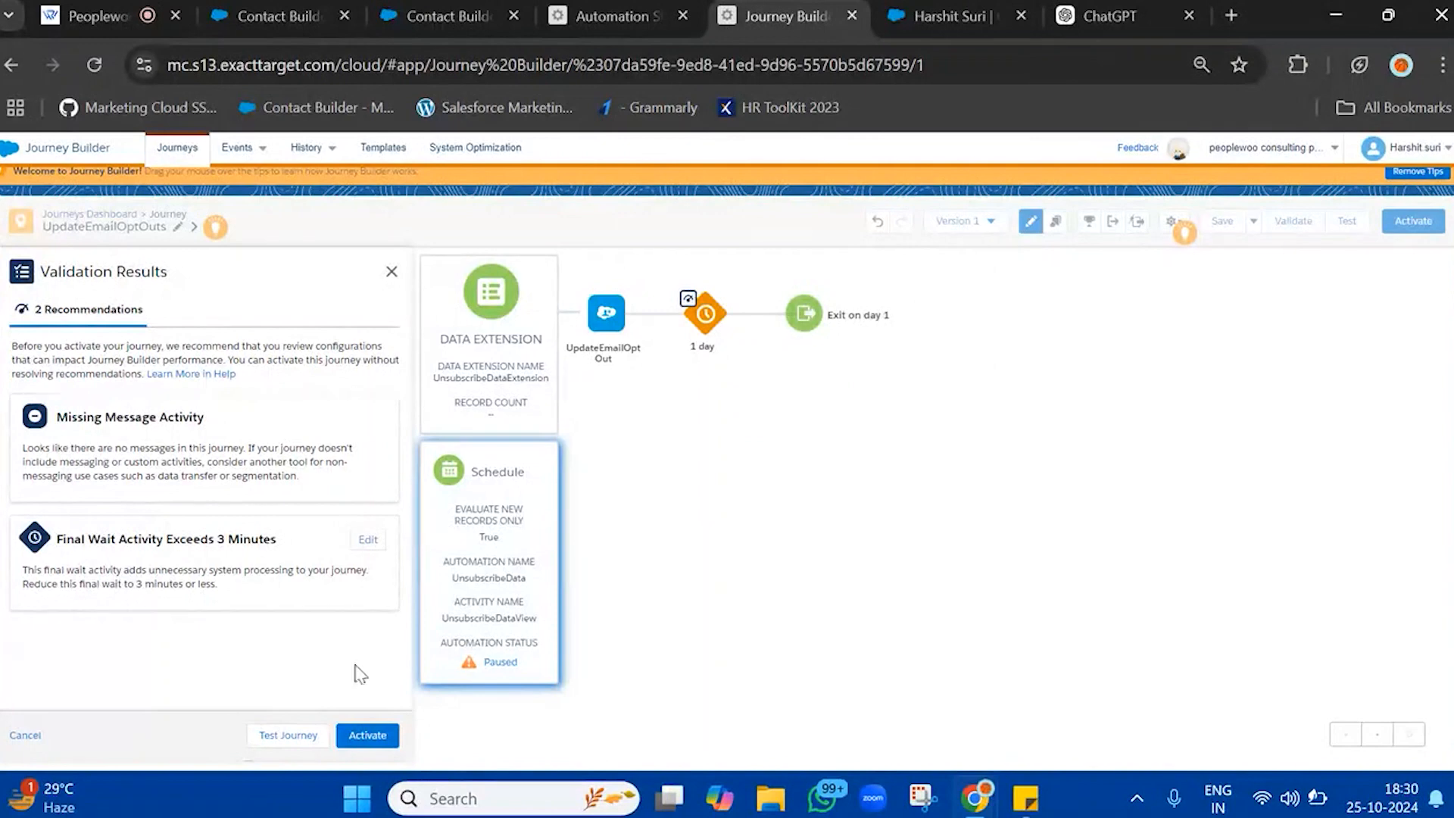
left_click(383, 733)
left_click(919, 359)
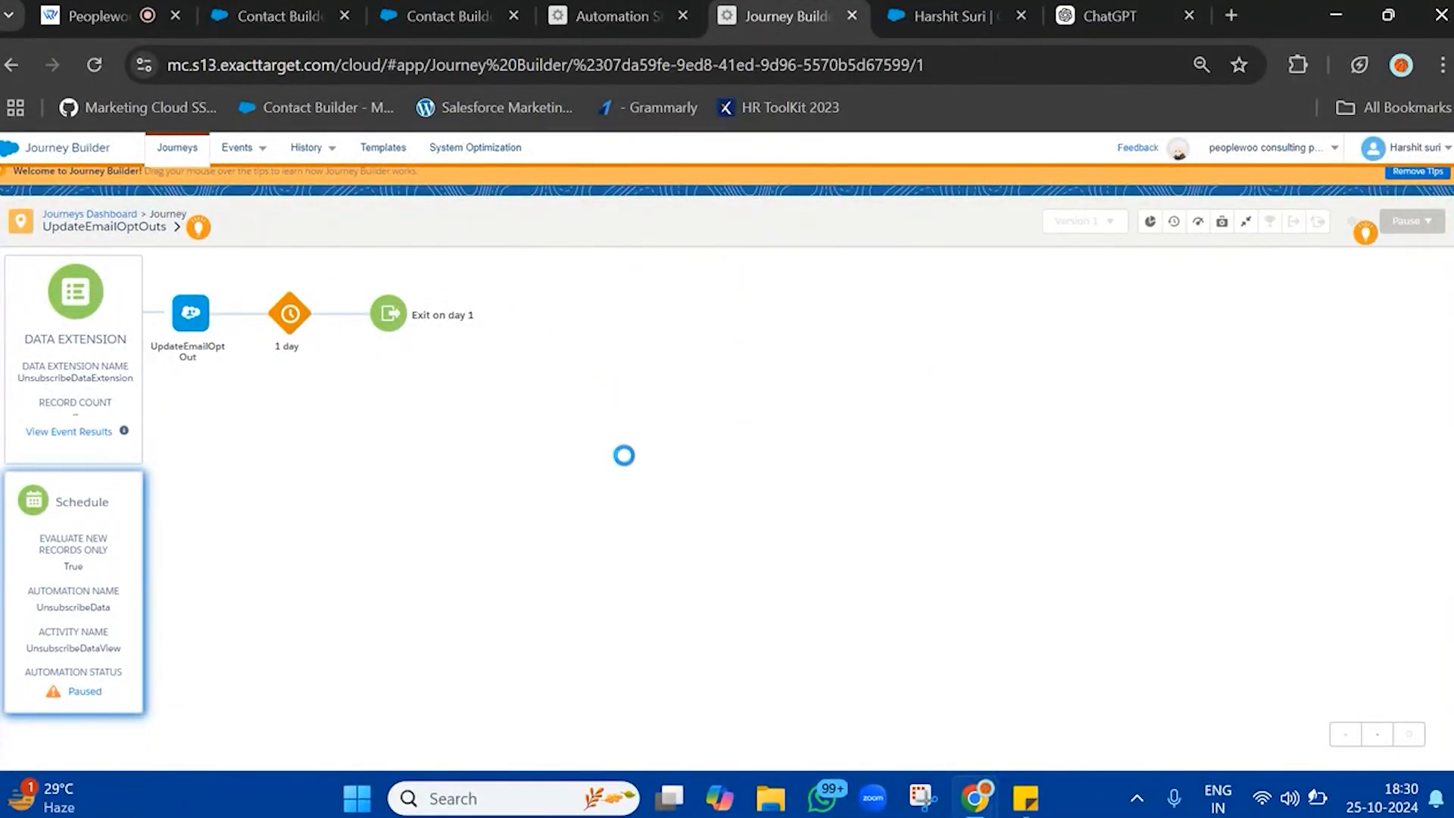
left_click(602, 16)
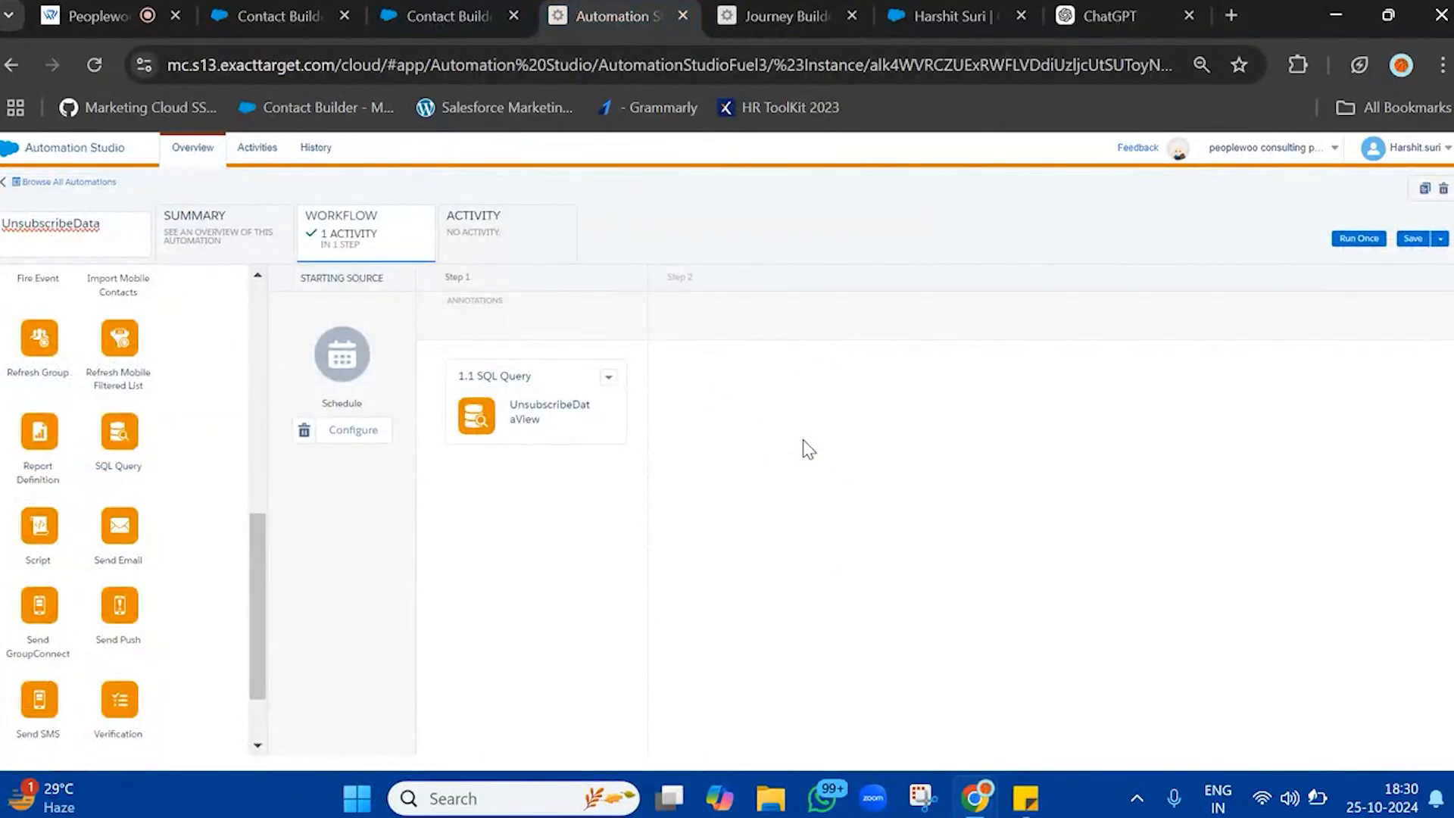
left_click(787, 16)
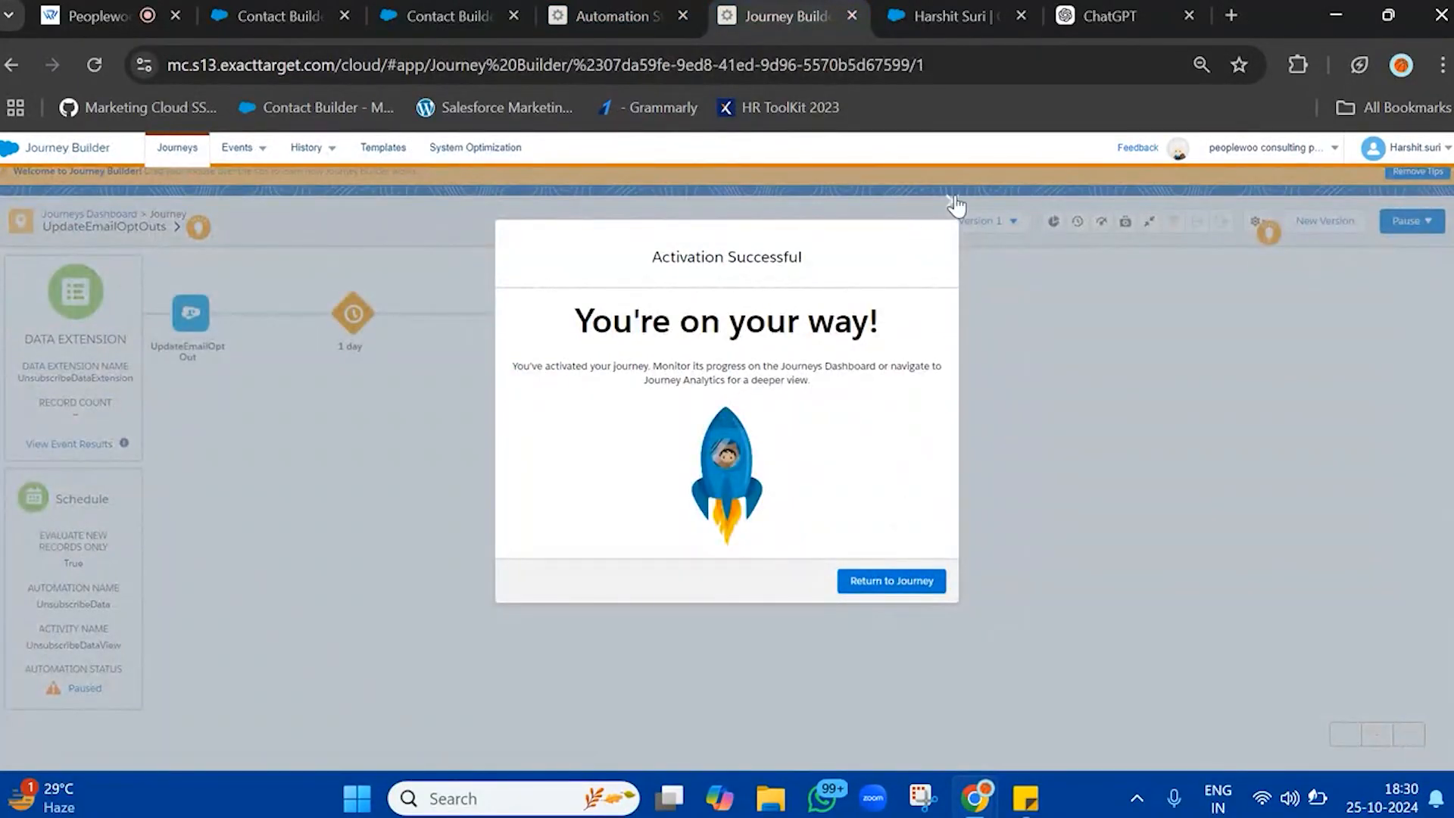
left_click(951, 201)
Check UnsubscribeDataExtension's records in Contact Builder, return to Automation Studio and reload the UnsubscribeData automation
left_click(606, 16)
left_click_drag(826, 16, 662, 4)
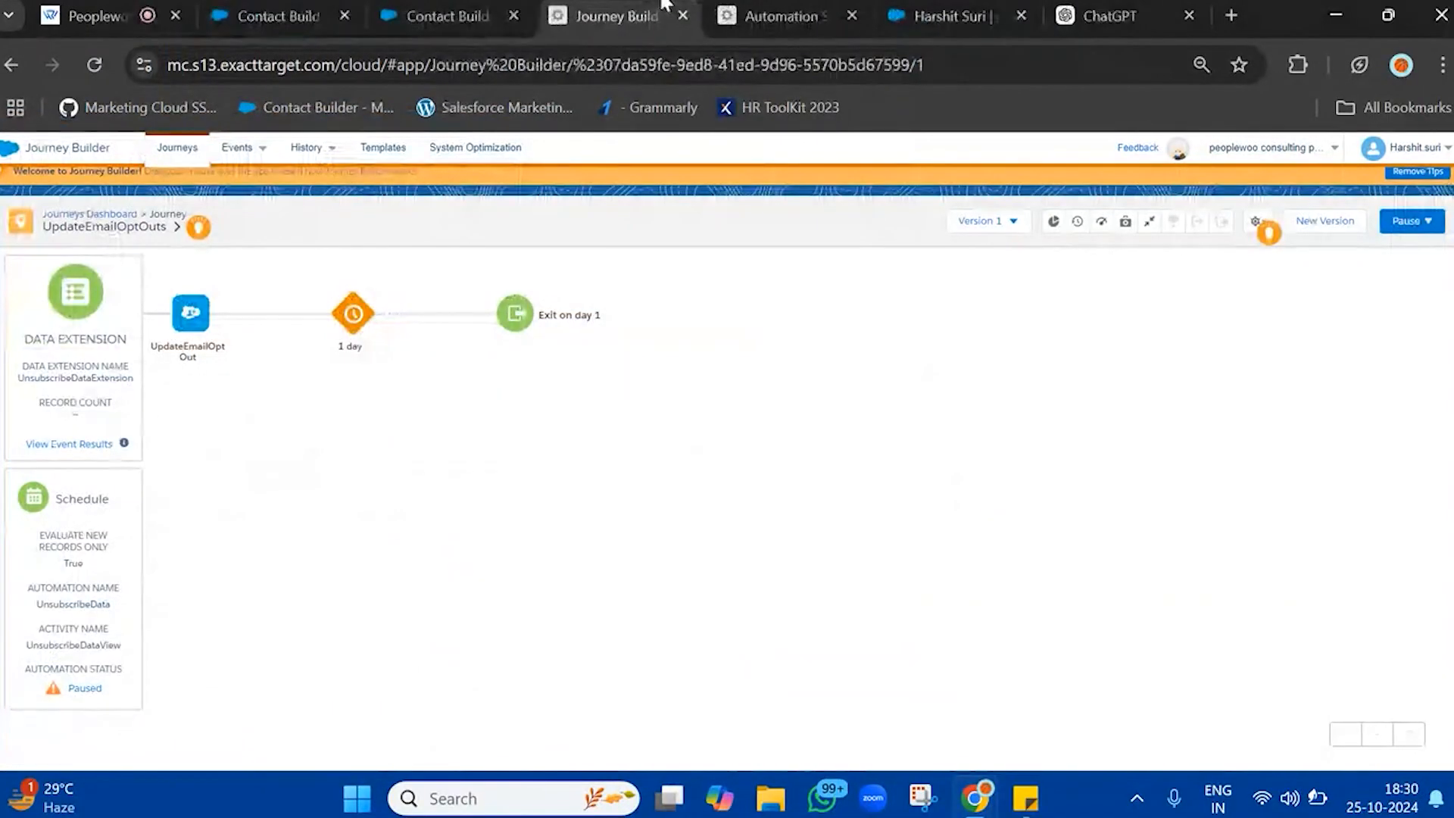
left_click_drag(398, 3, 453, 7)
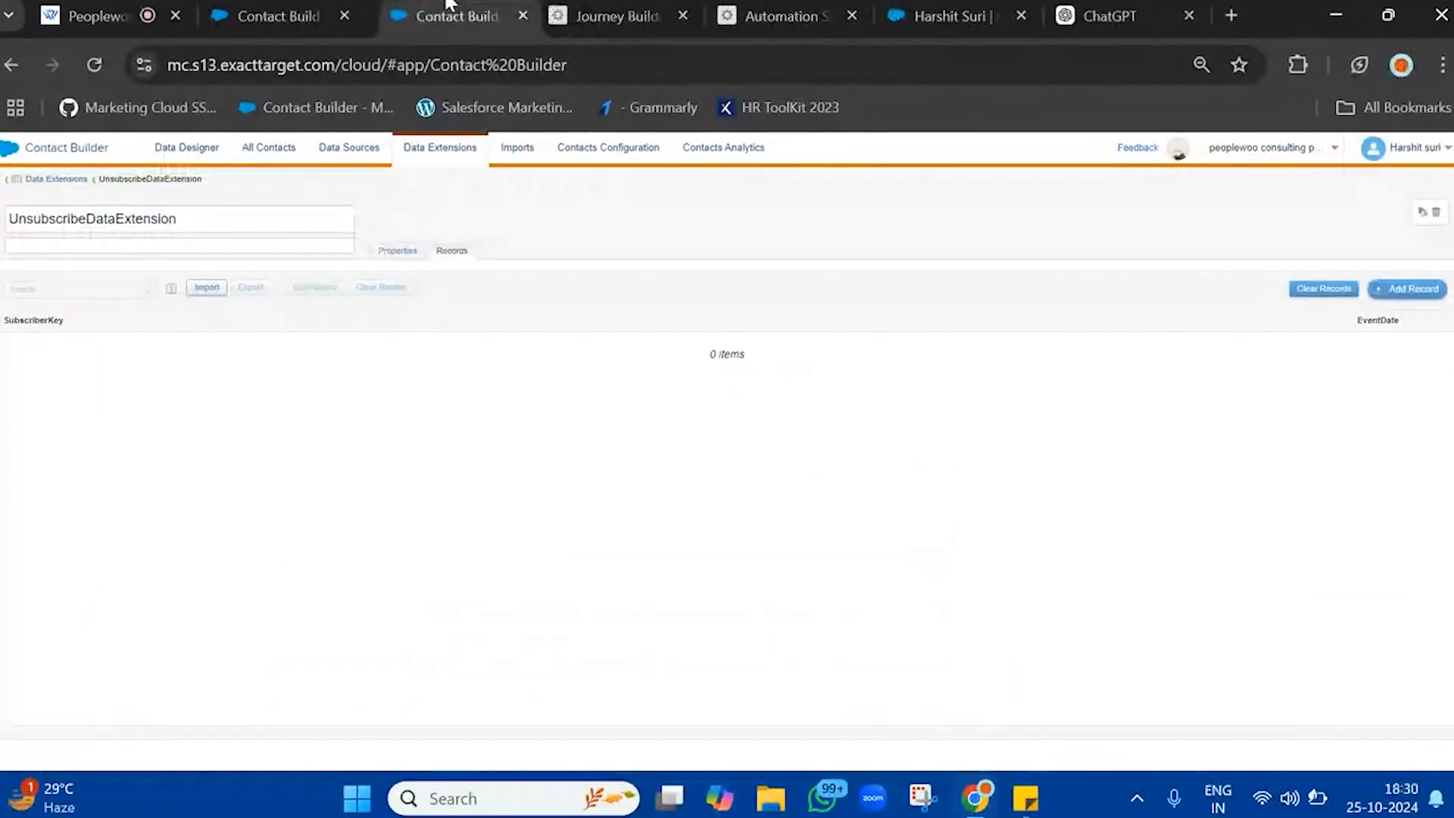
left_click_drag(749, 9, 606, 18)
left_click(94, 64)
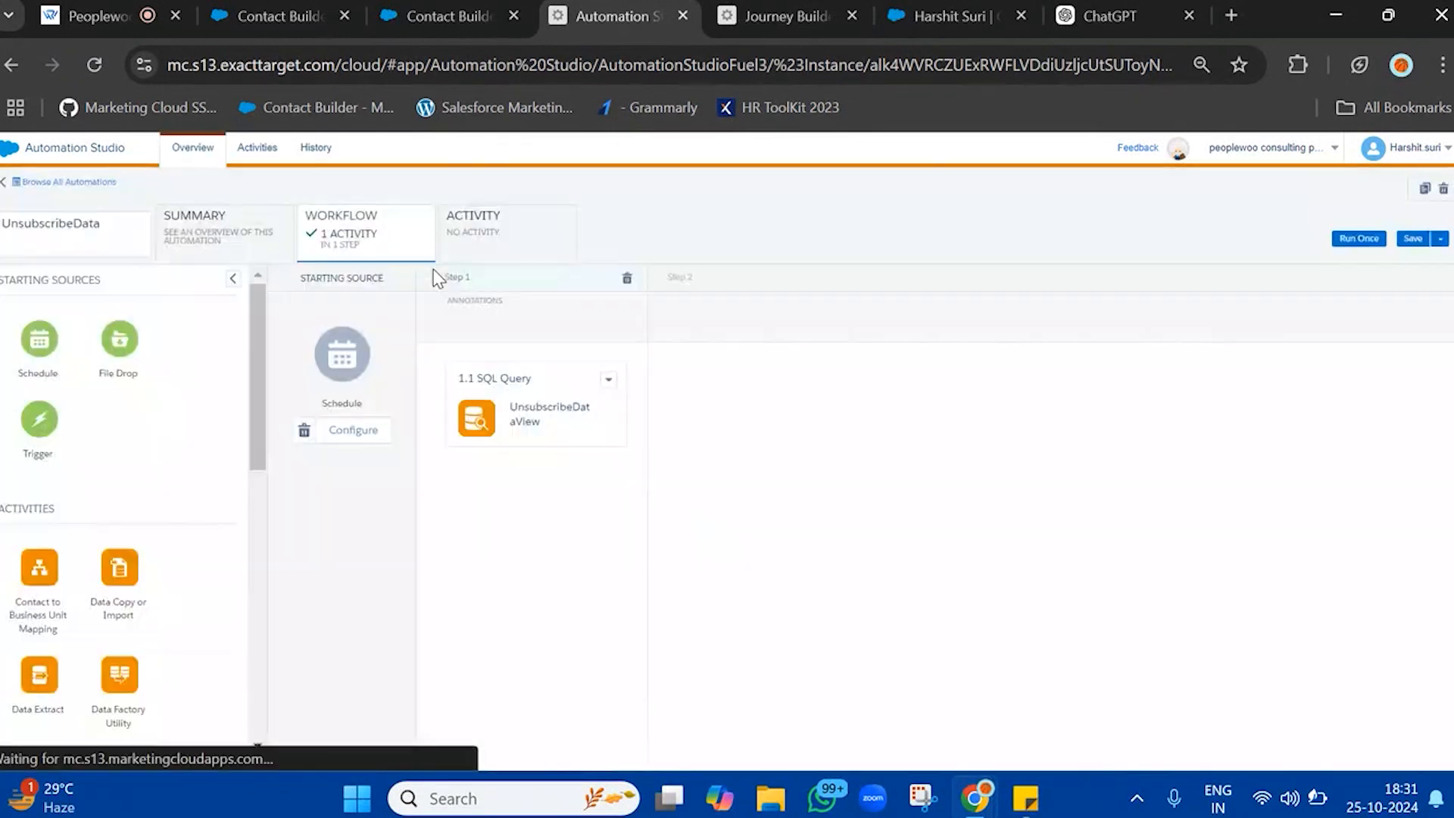
Check the UnsubscribeData automation's run log, return to its workflow and save the automation
left_click(459, 236)
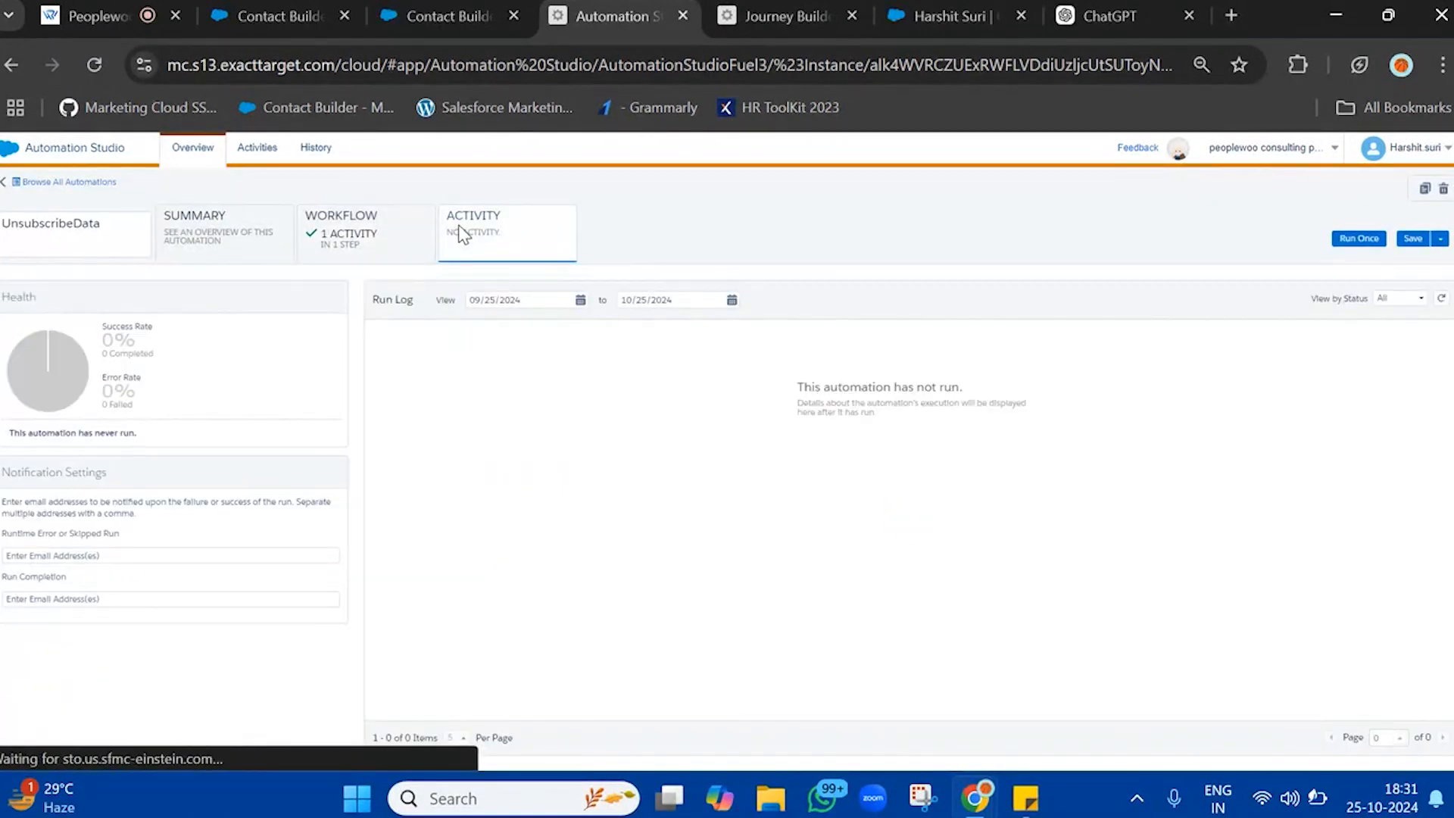
left_click(400, 238)
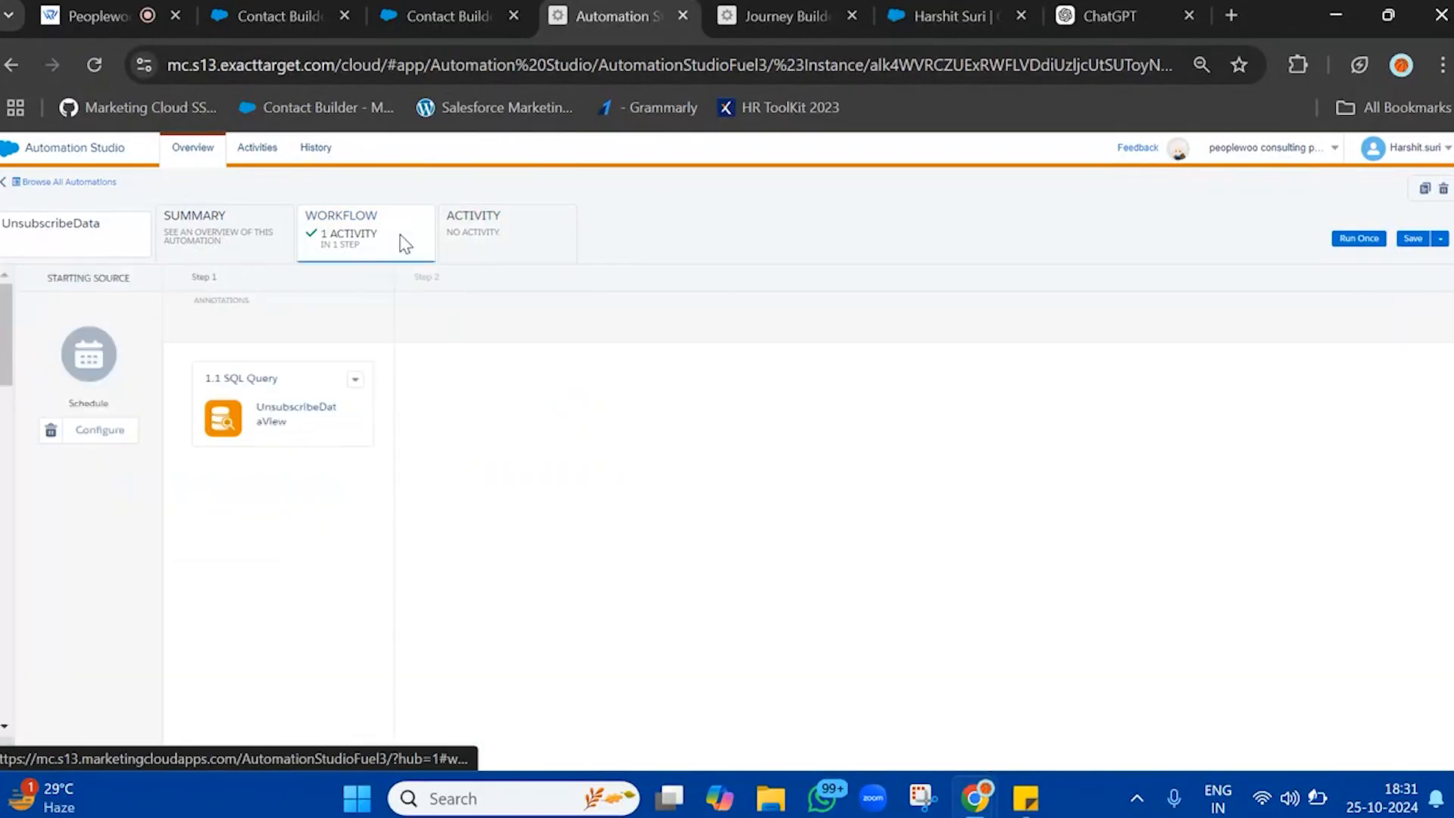
left_click(1413, 239)
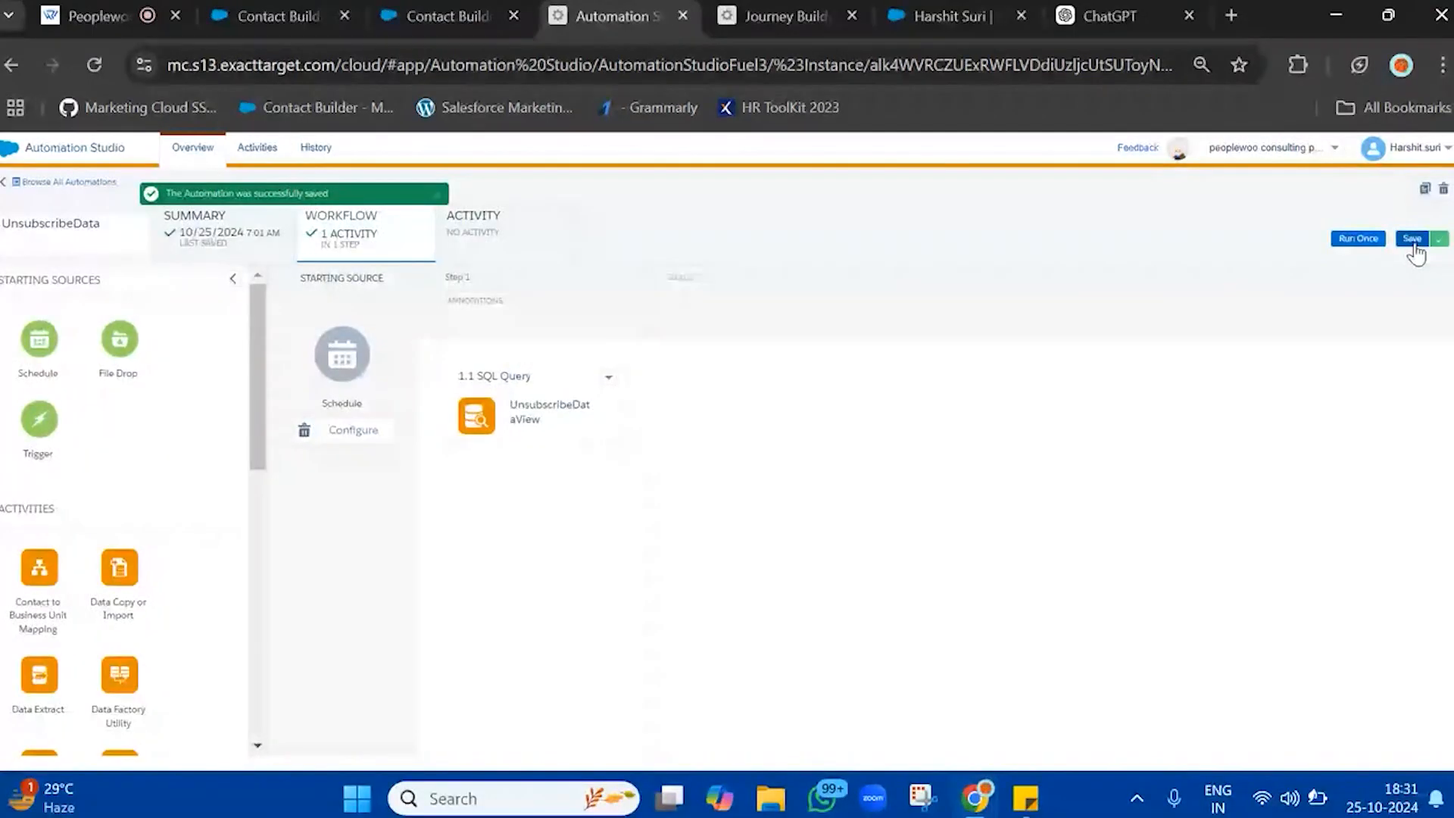
Set the automation schedule's start date to 10/25/2024 and its start time to 6:45 PM
left_click(319, 429)
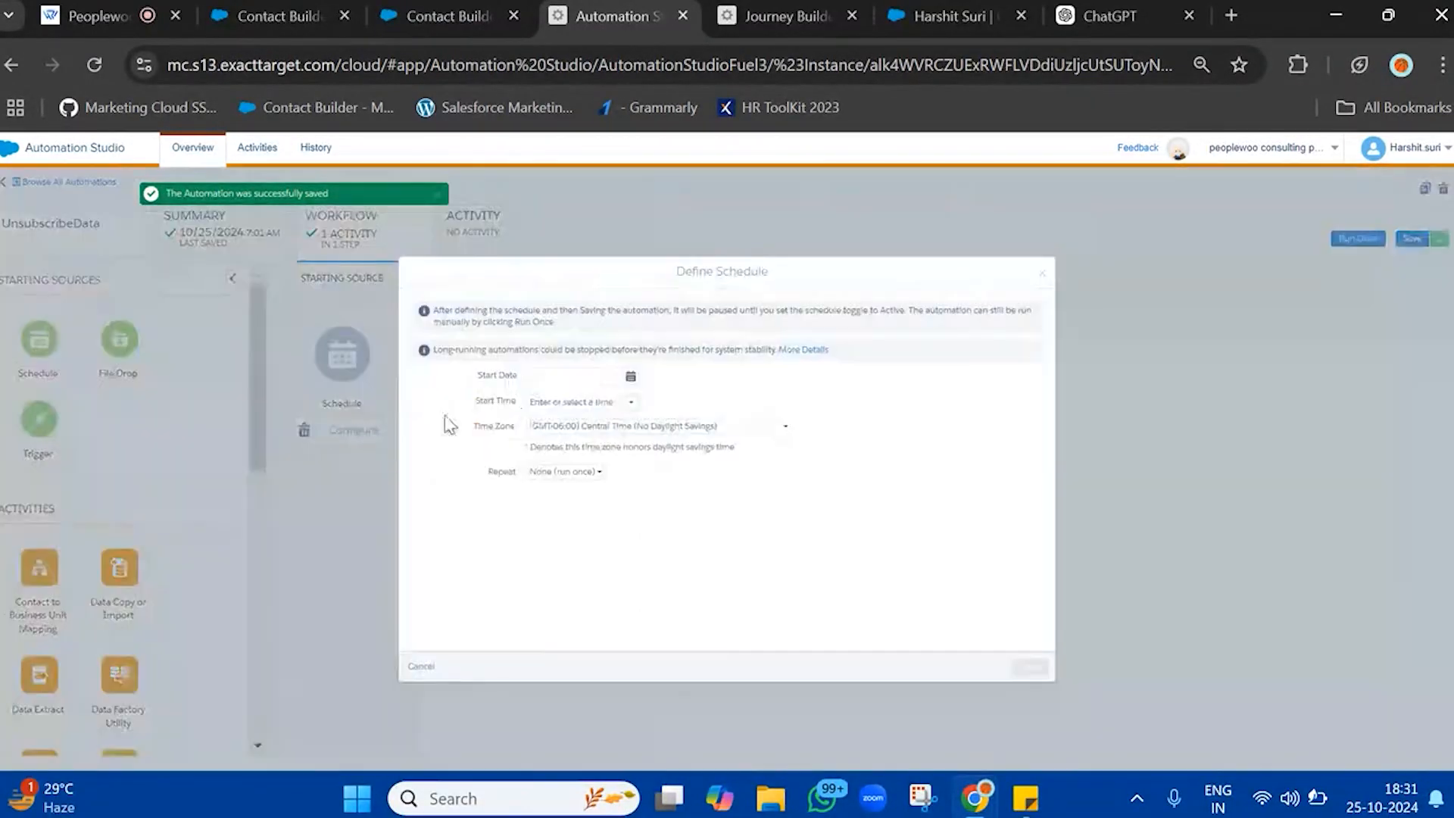
left_click(631, 378)
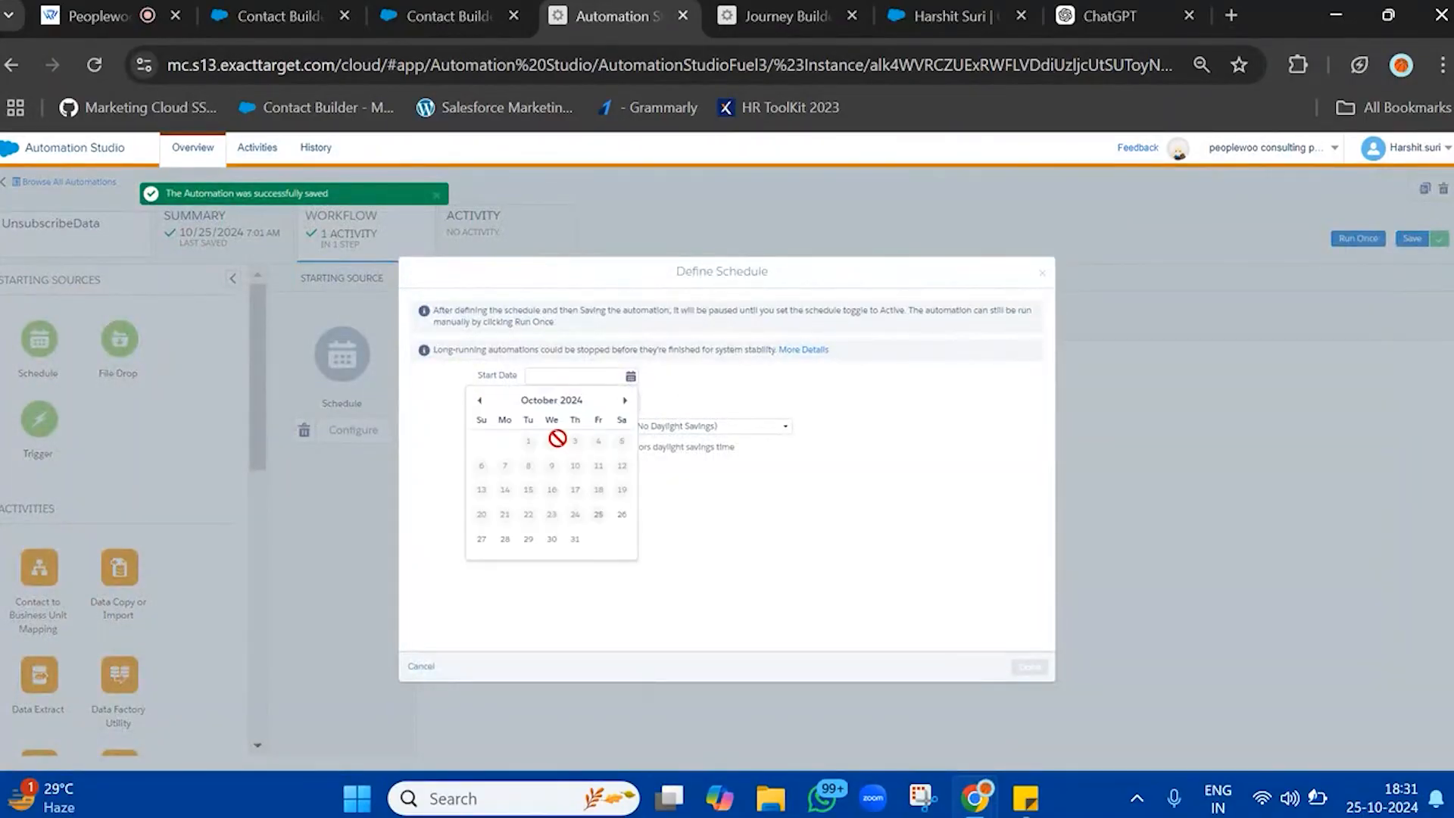
left_click(598, 516)
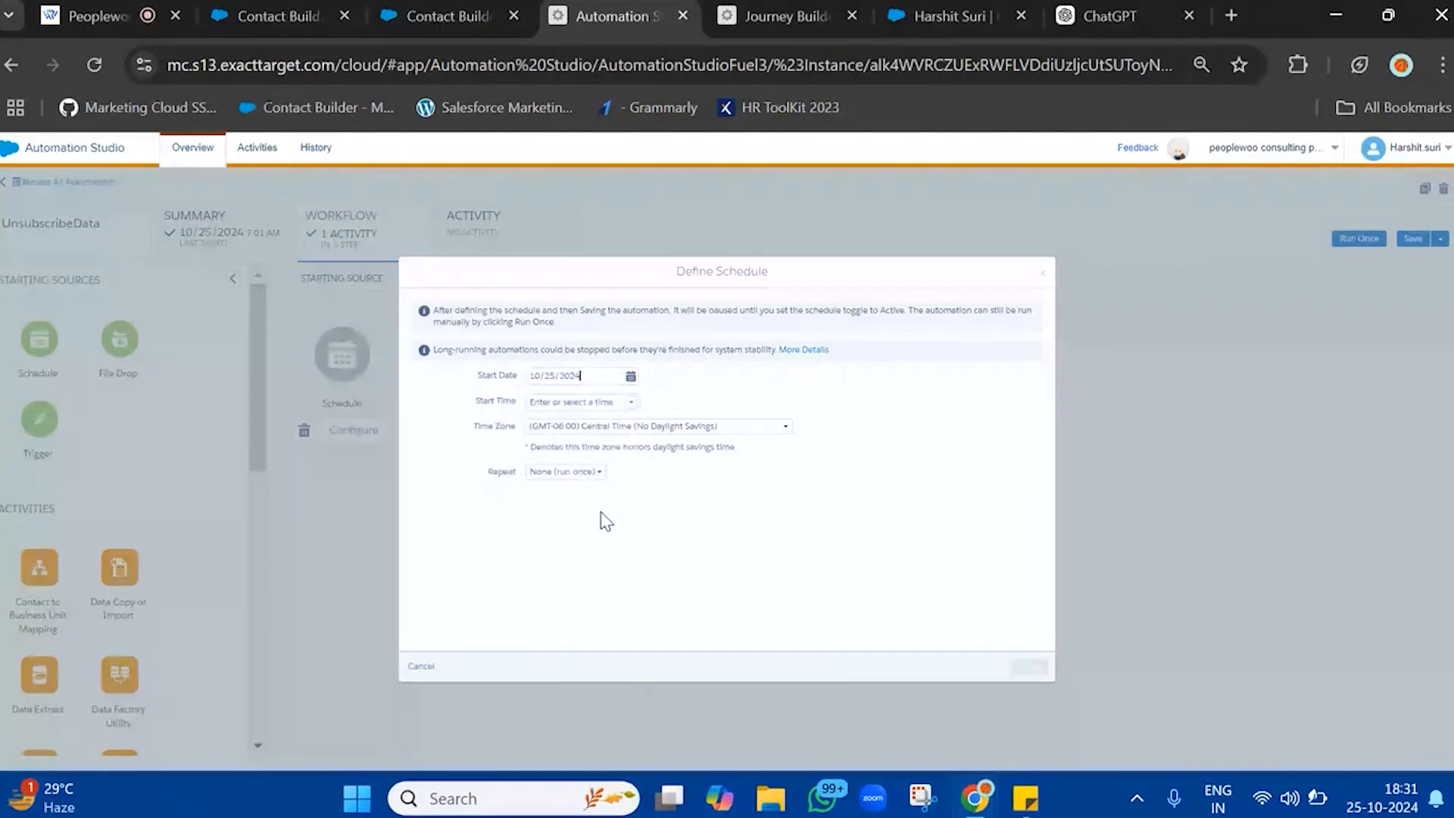
left_click(629, 407)
scroll(561, 502, "down", 8)
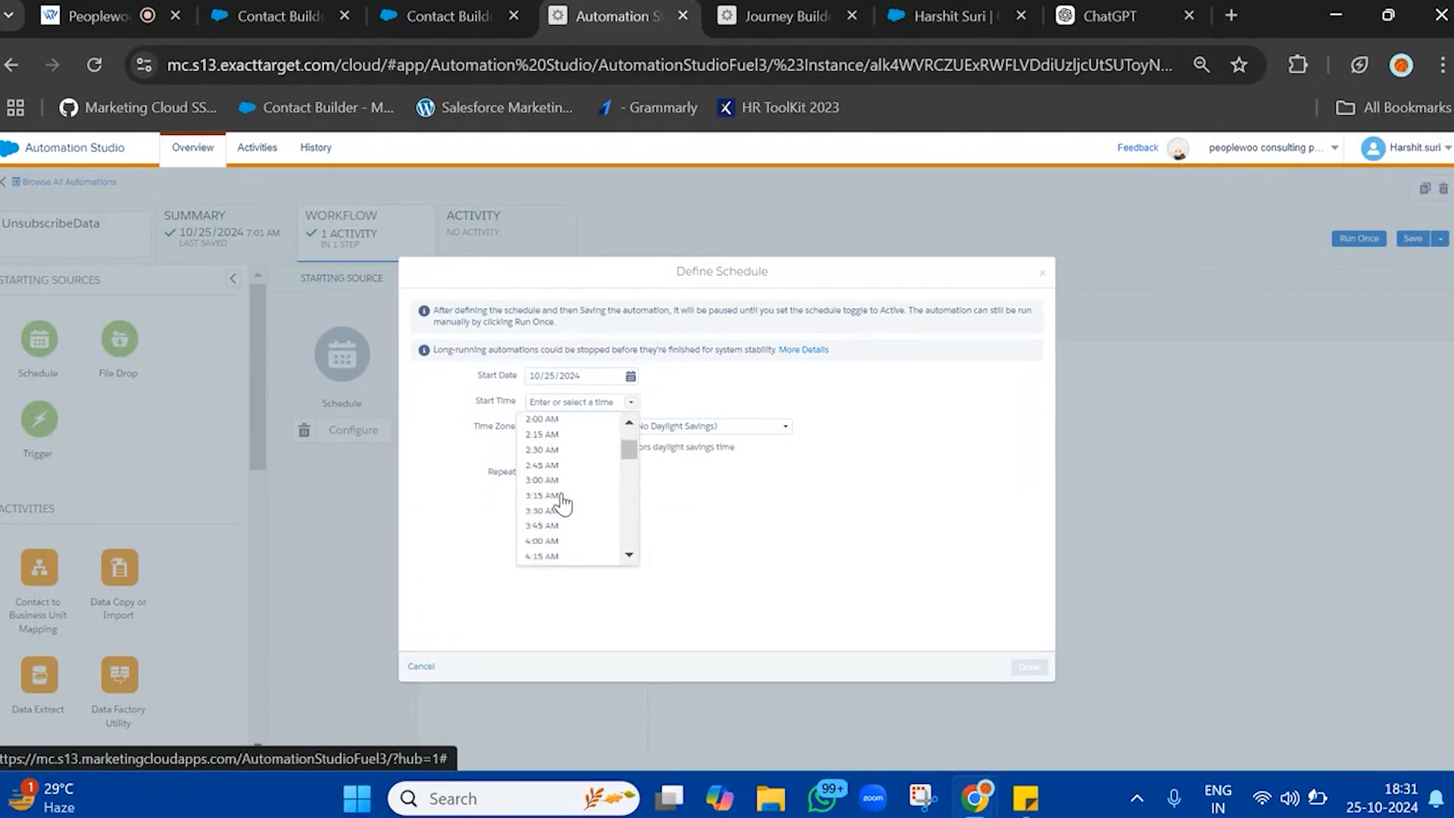
scroll(562, 500, "down", 4)
scroll(554, 538, "down", 3)
scroll(552, 545, "down", 3)
scroll(559, 441, "up", 3)
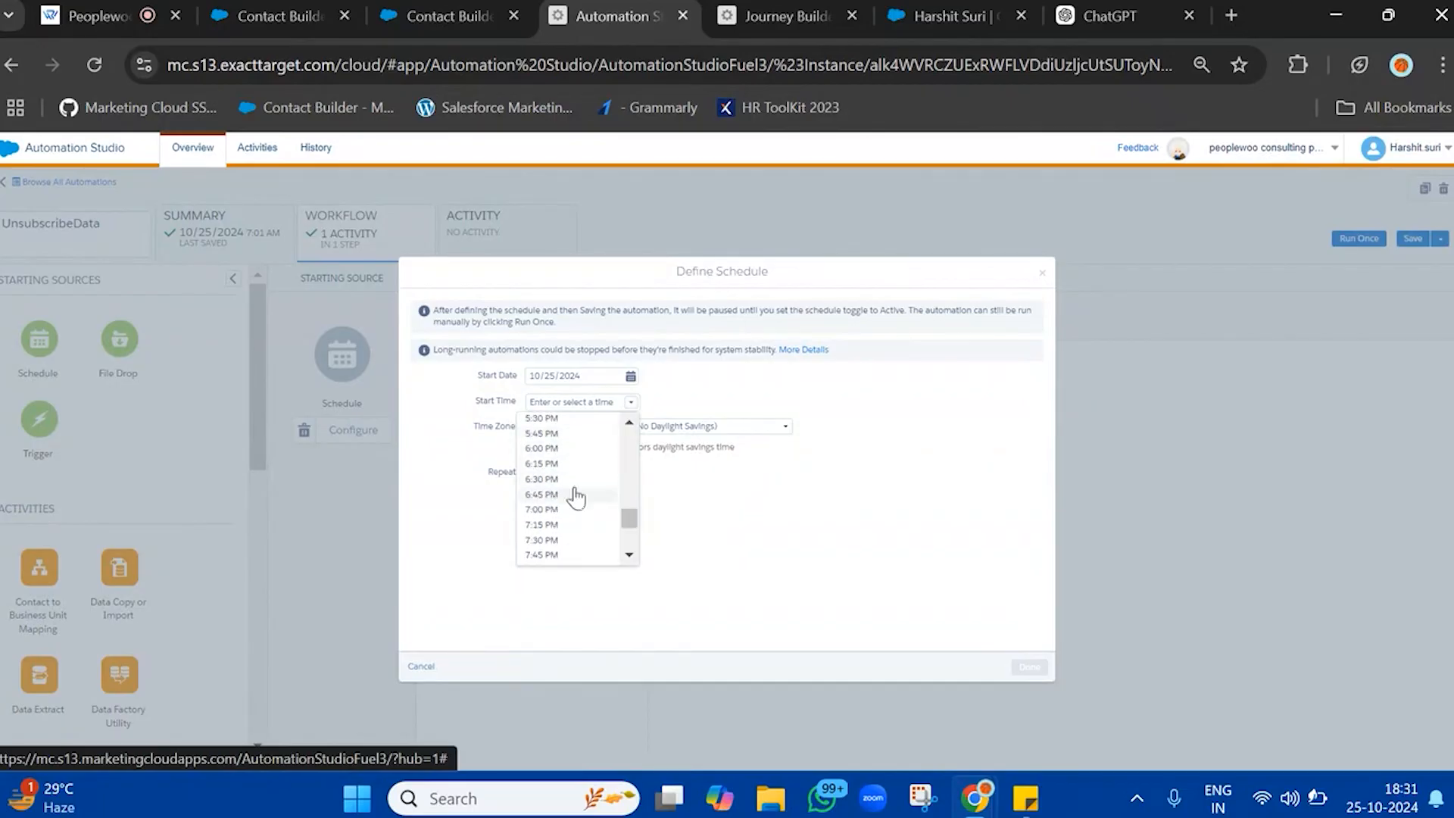
left_click(558, 494)
Set the schedule's time zone to (GMT+05:30) Chennai, Kolkata, Mumbai, New Delhi
left_click(646, 428)
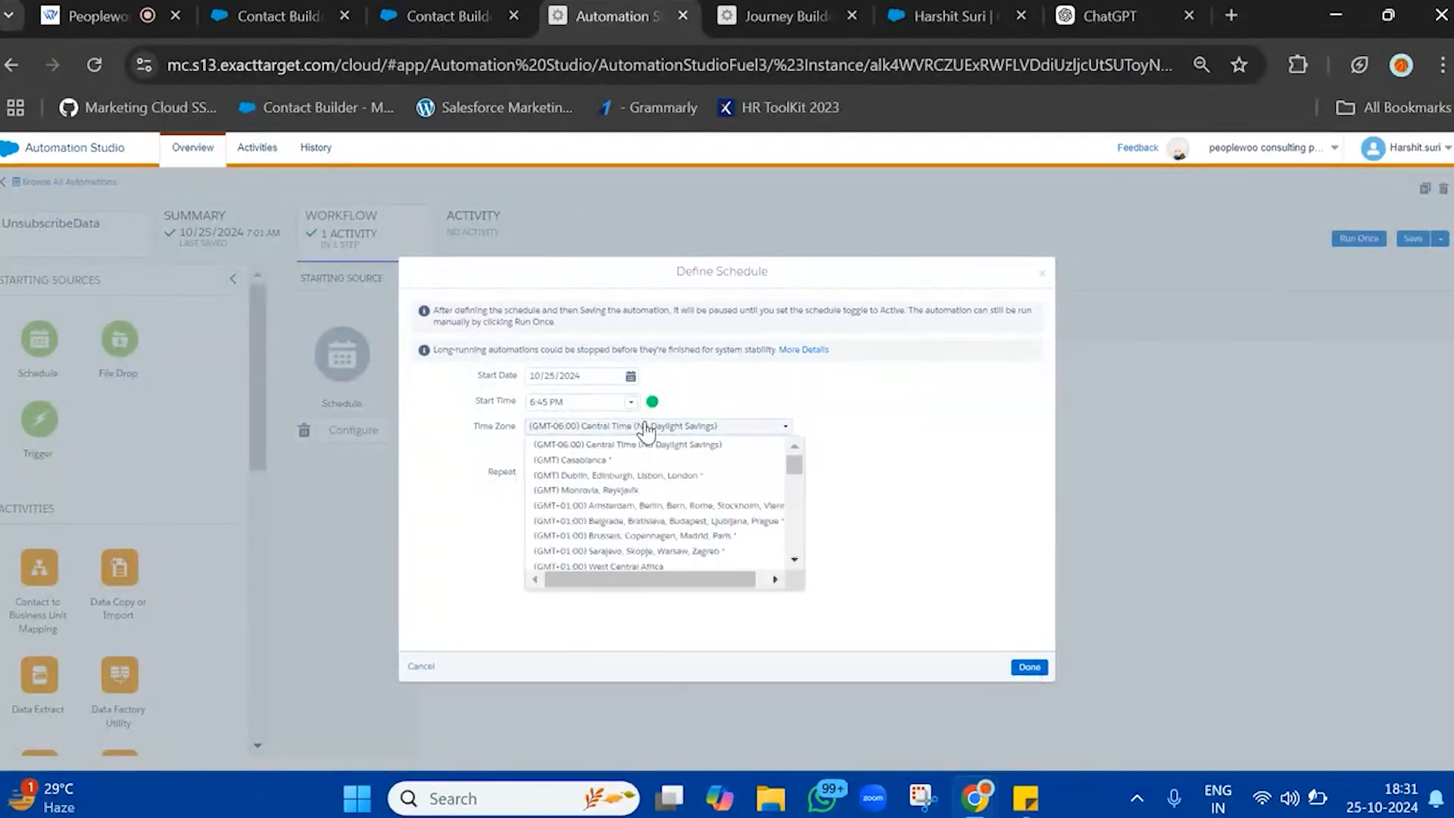
scroll(606, 545, "down", 10)
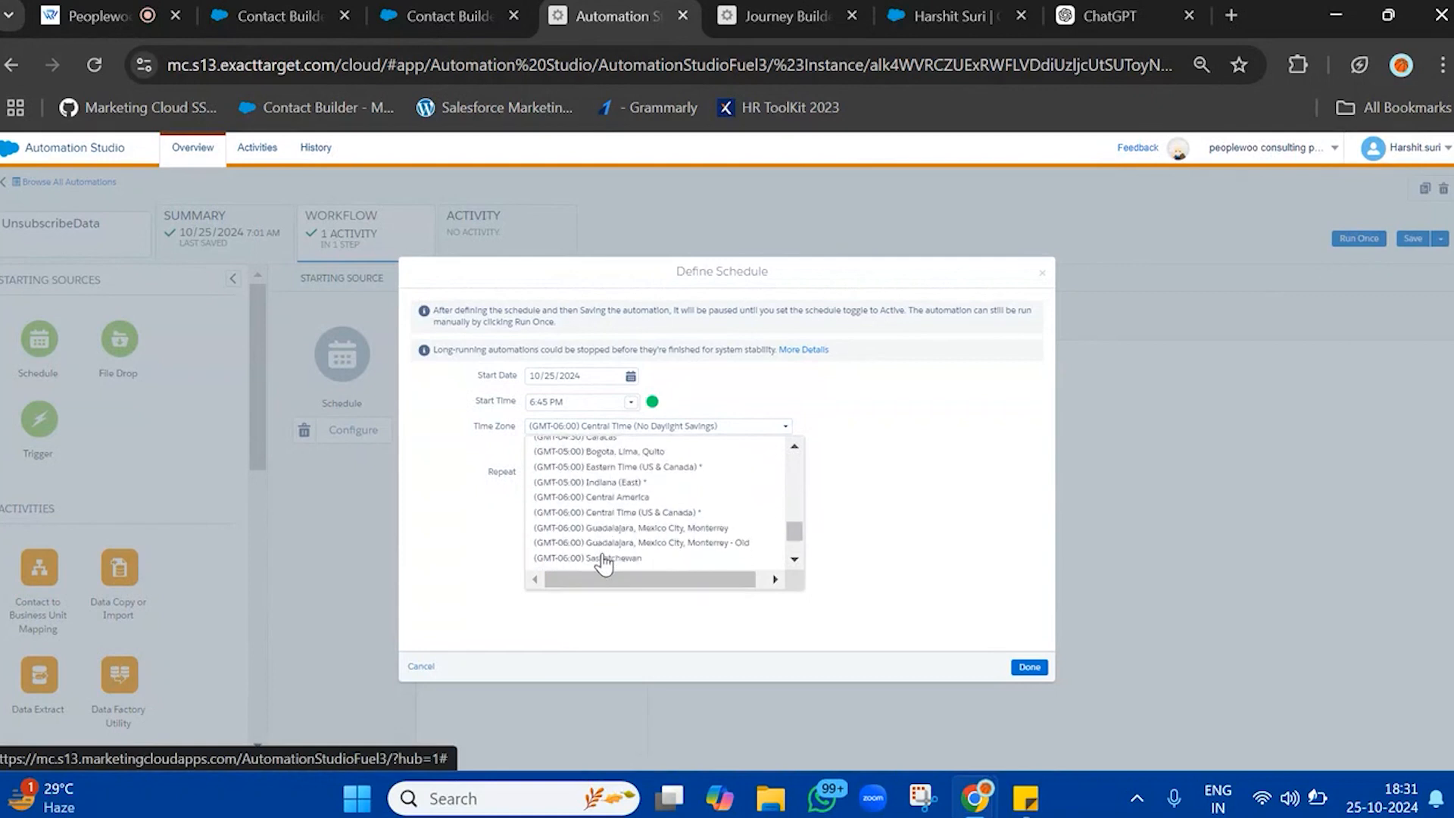
scroll(604, 562, "up", 8)
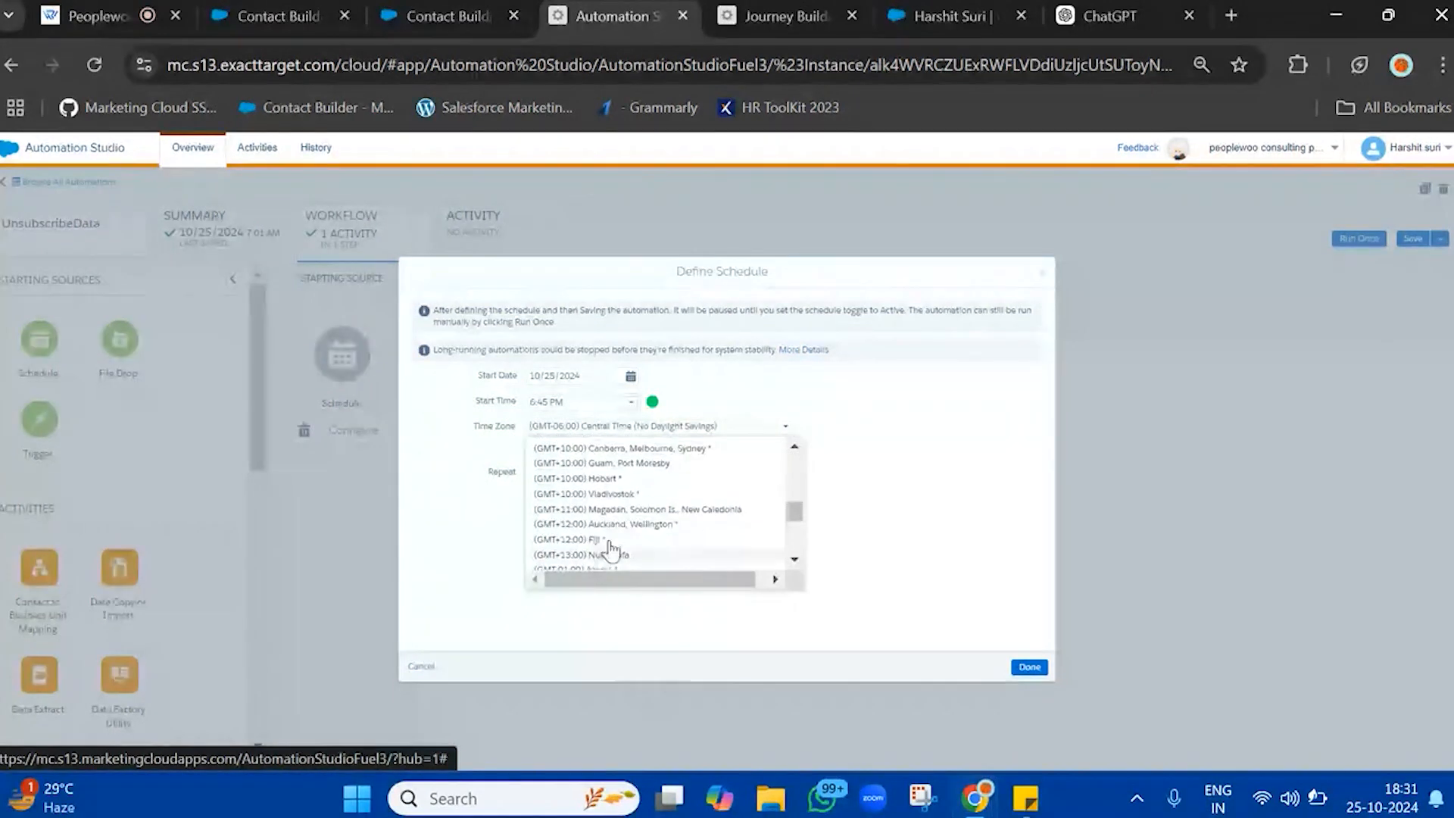
scroll(626, 515, "up", 6)
scroll(626, 508, "up", 6)
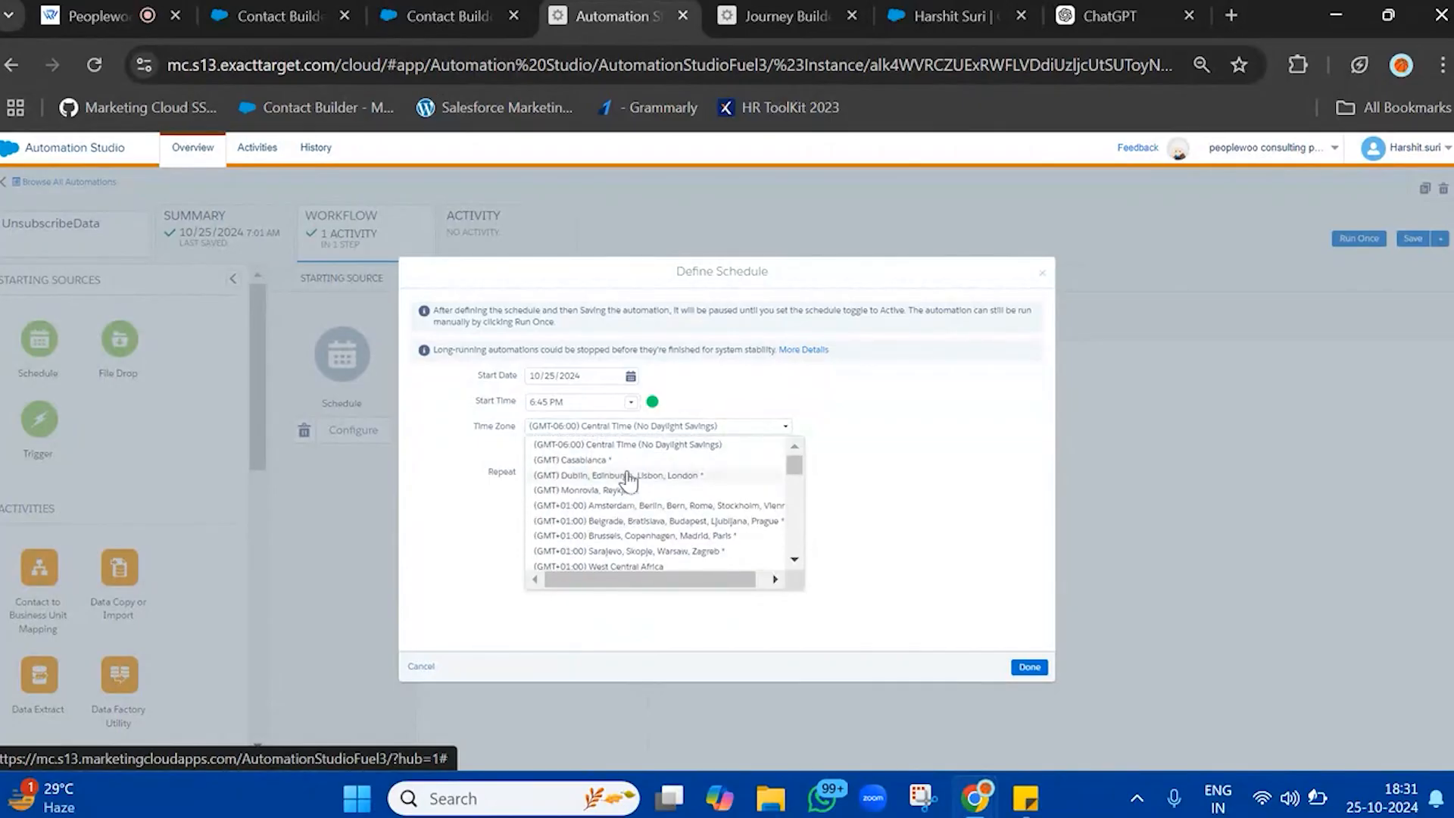
scroll(625, 507, "down", 3)
scroll(625, 523, "down", 4)
scroll(625, 523, "down", 2)
left_click(634, 486)
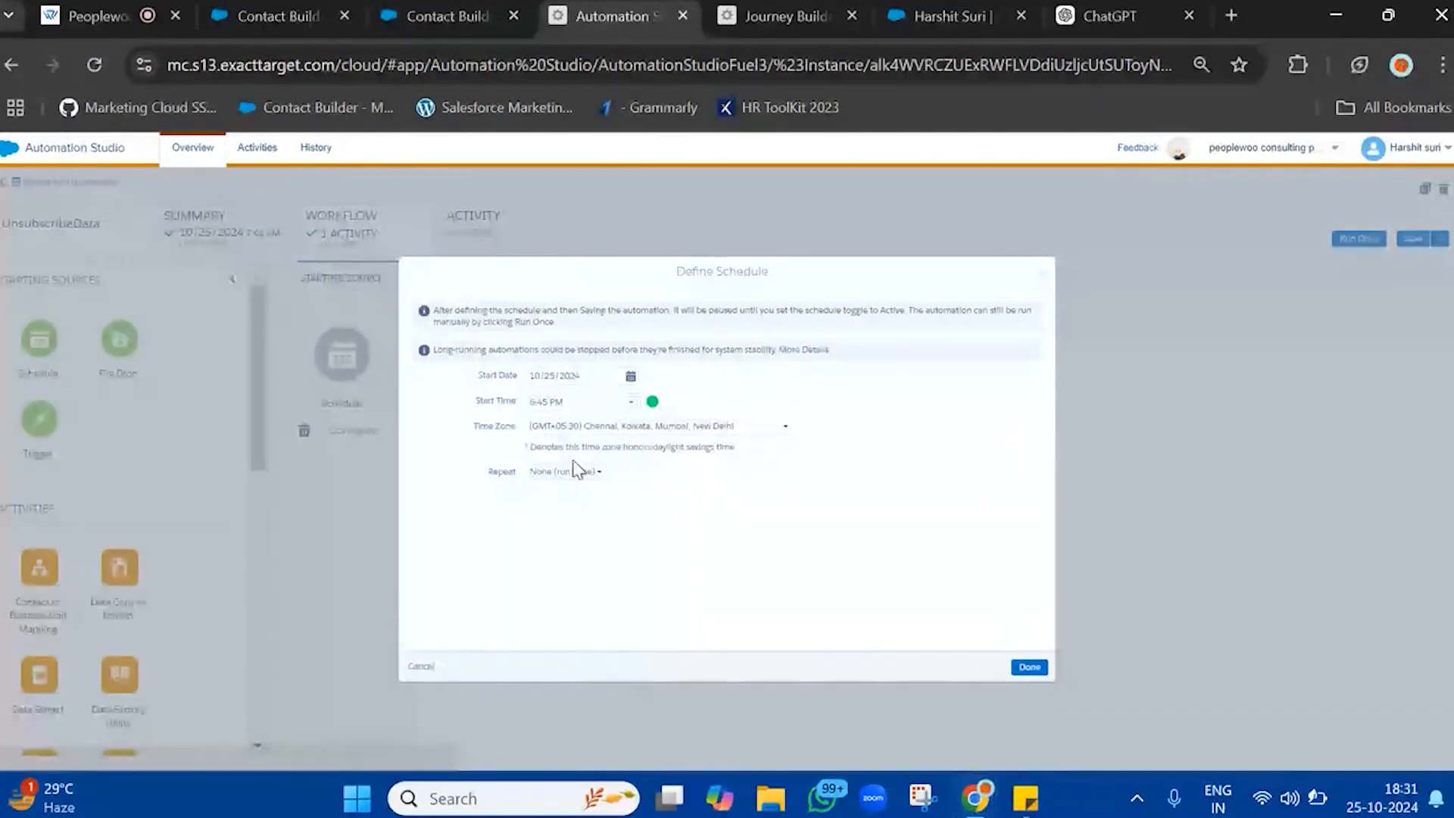
Set the schedule to repeat every 15 minutes with no end, apply it and save the UnsubscribeData automation
left_click(566, 474)
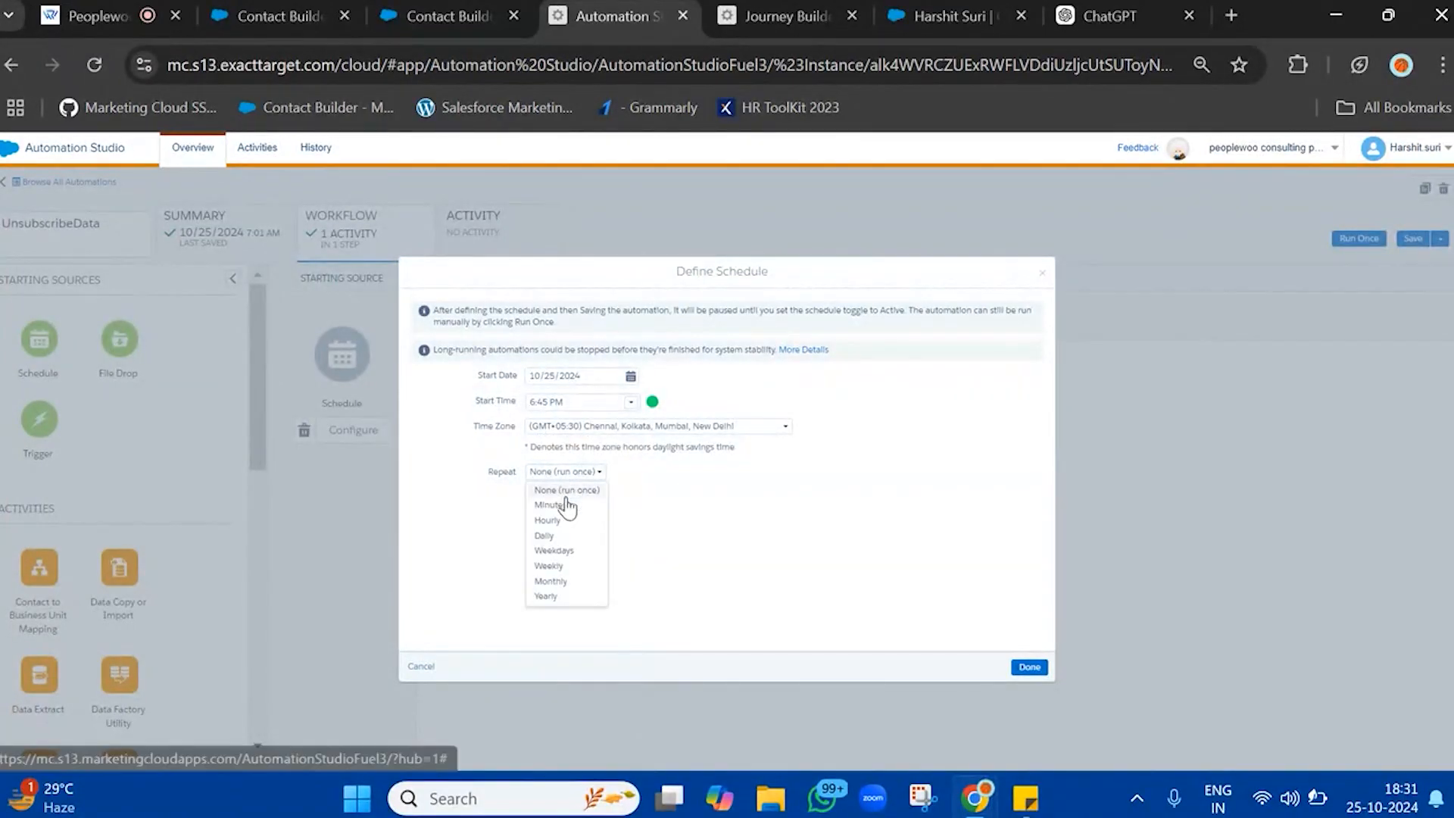
left_click(549, 504)
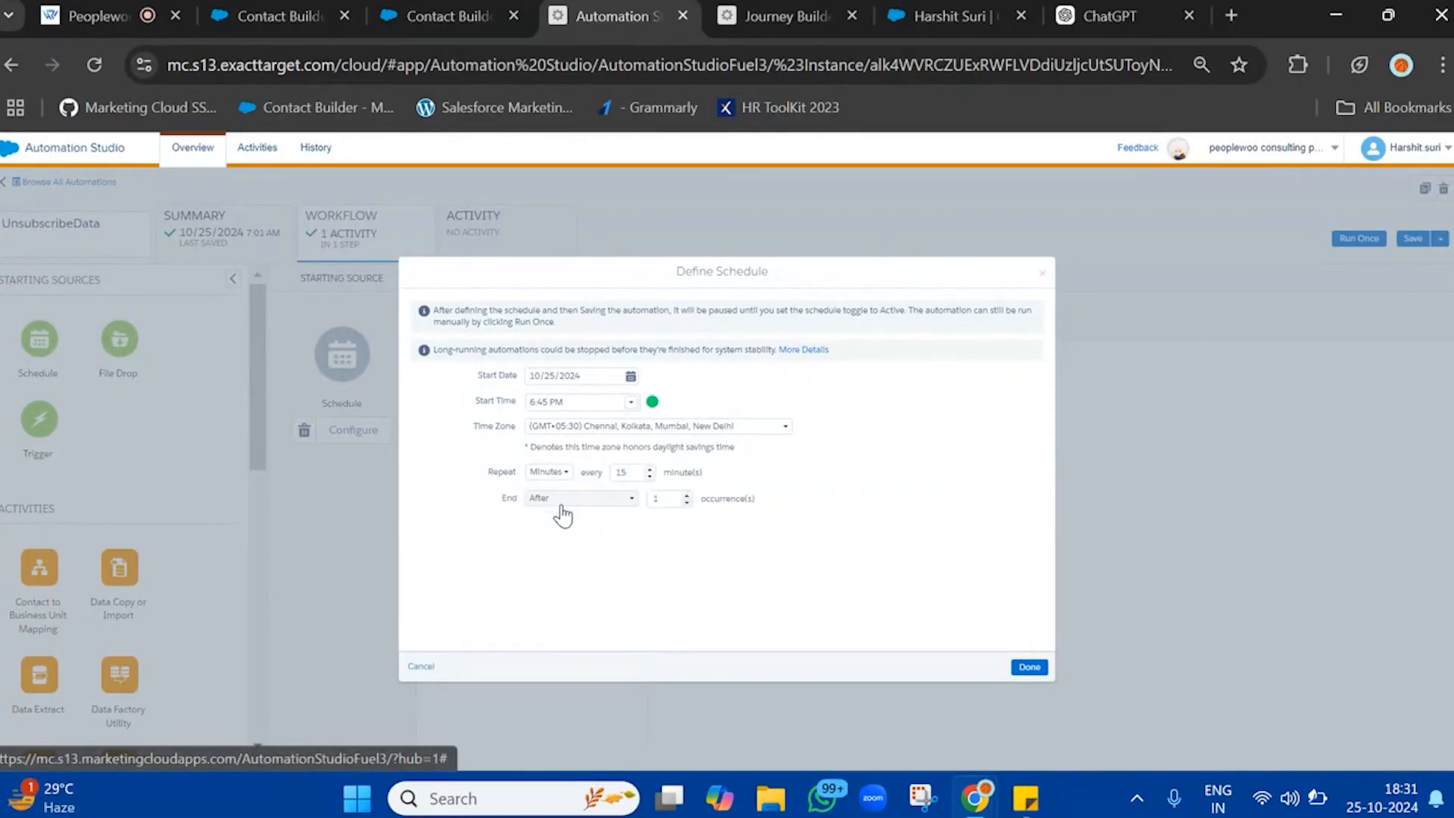
left_click(587, 501)
left_click(565, 520)
left_click(1019, 669)
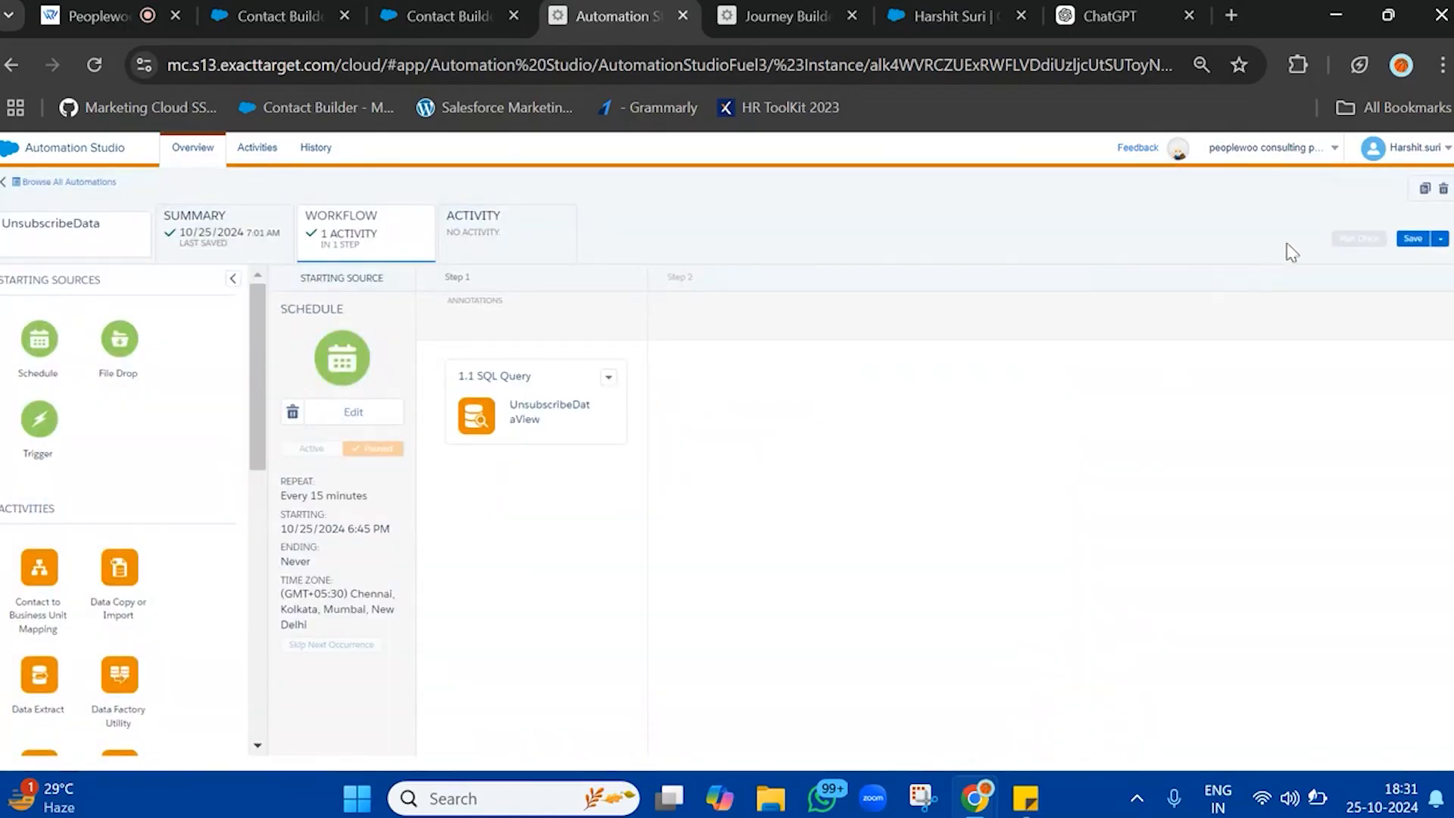
left_click(1408, 242)
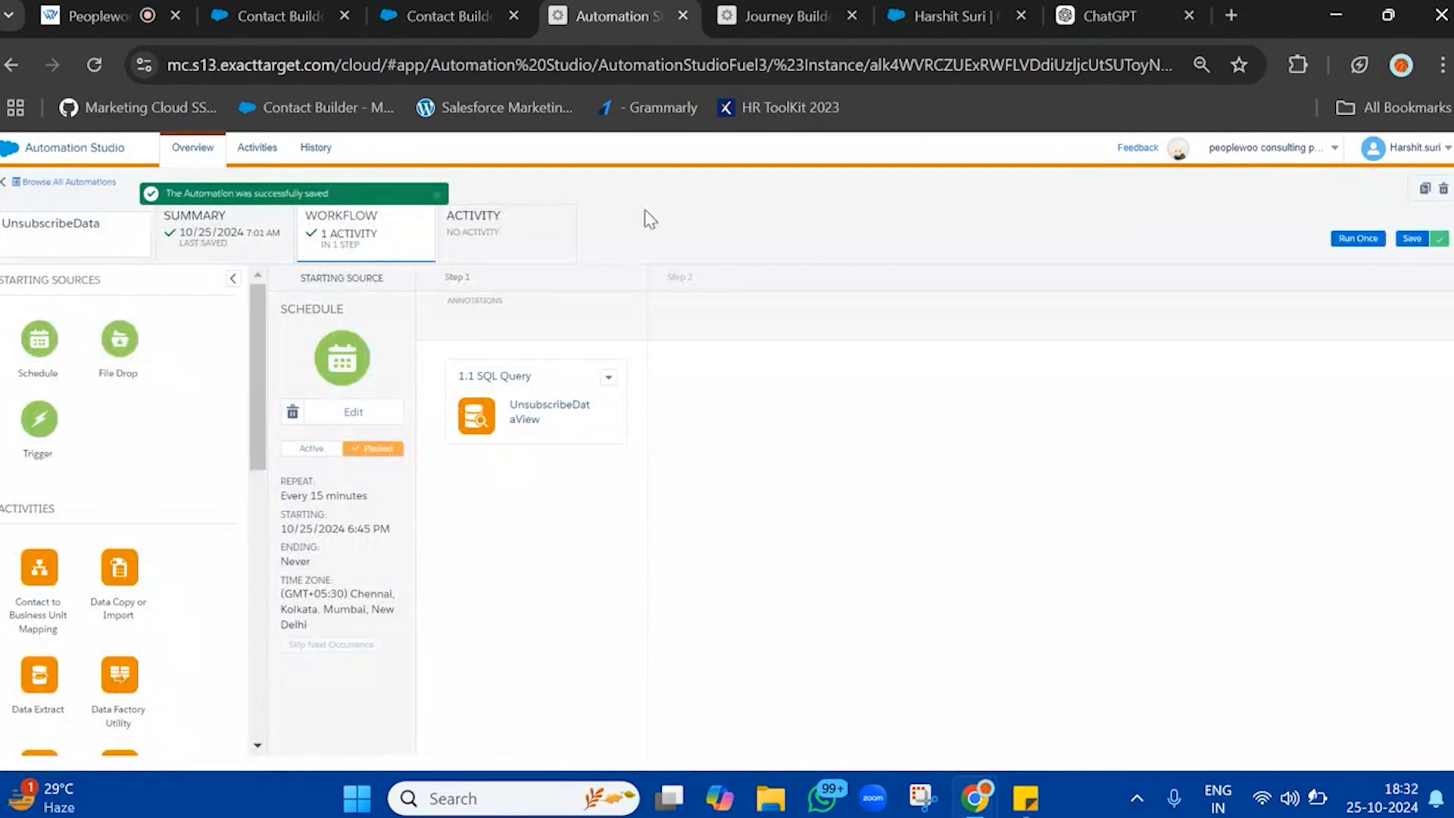
Check the automation's run log, reload the automation and compare its workflow with the UpdateEmailOptOuts journey
left_click(521, 239)
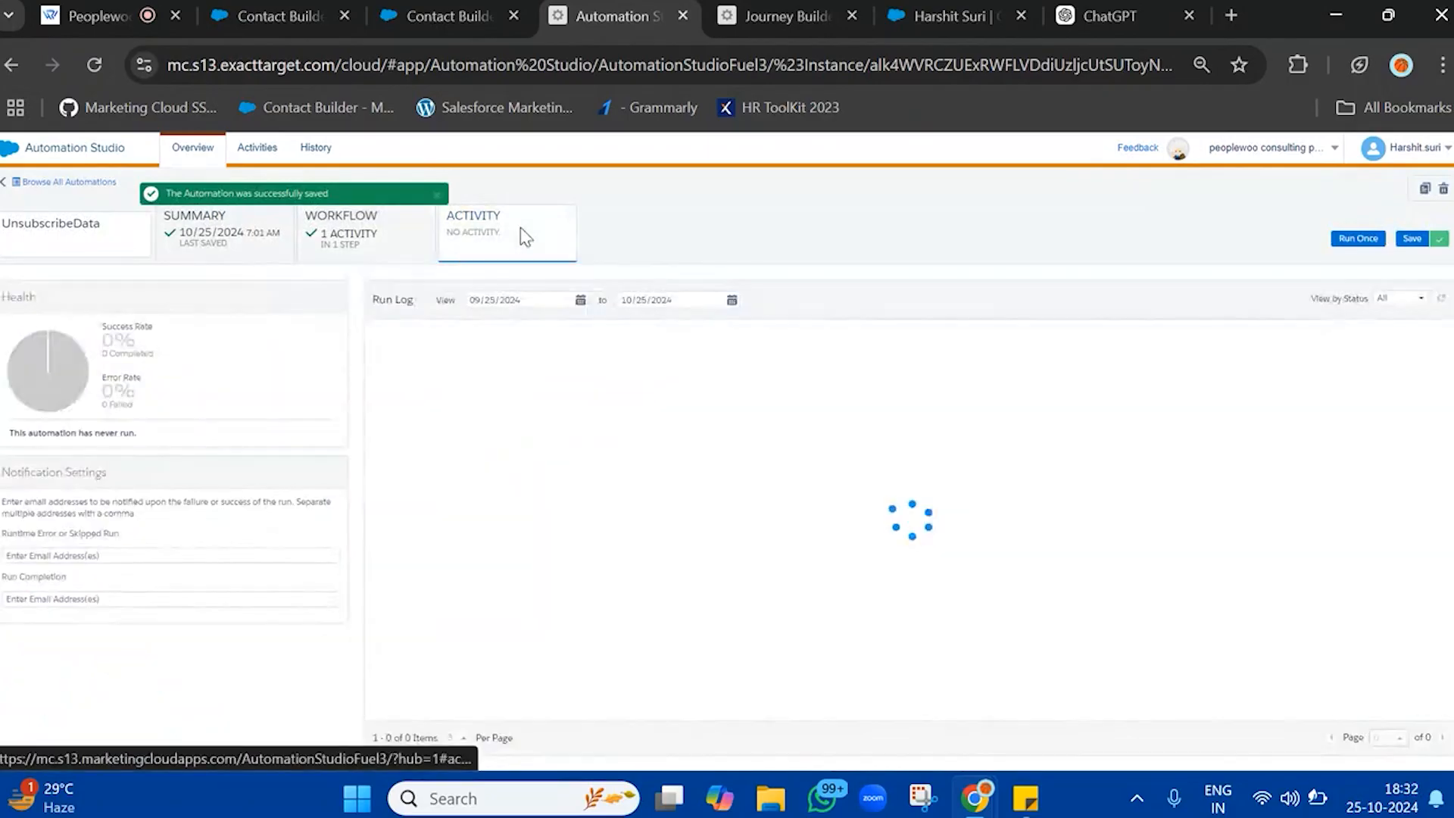
left_click(94, 65)
left_click(750, 19)
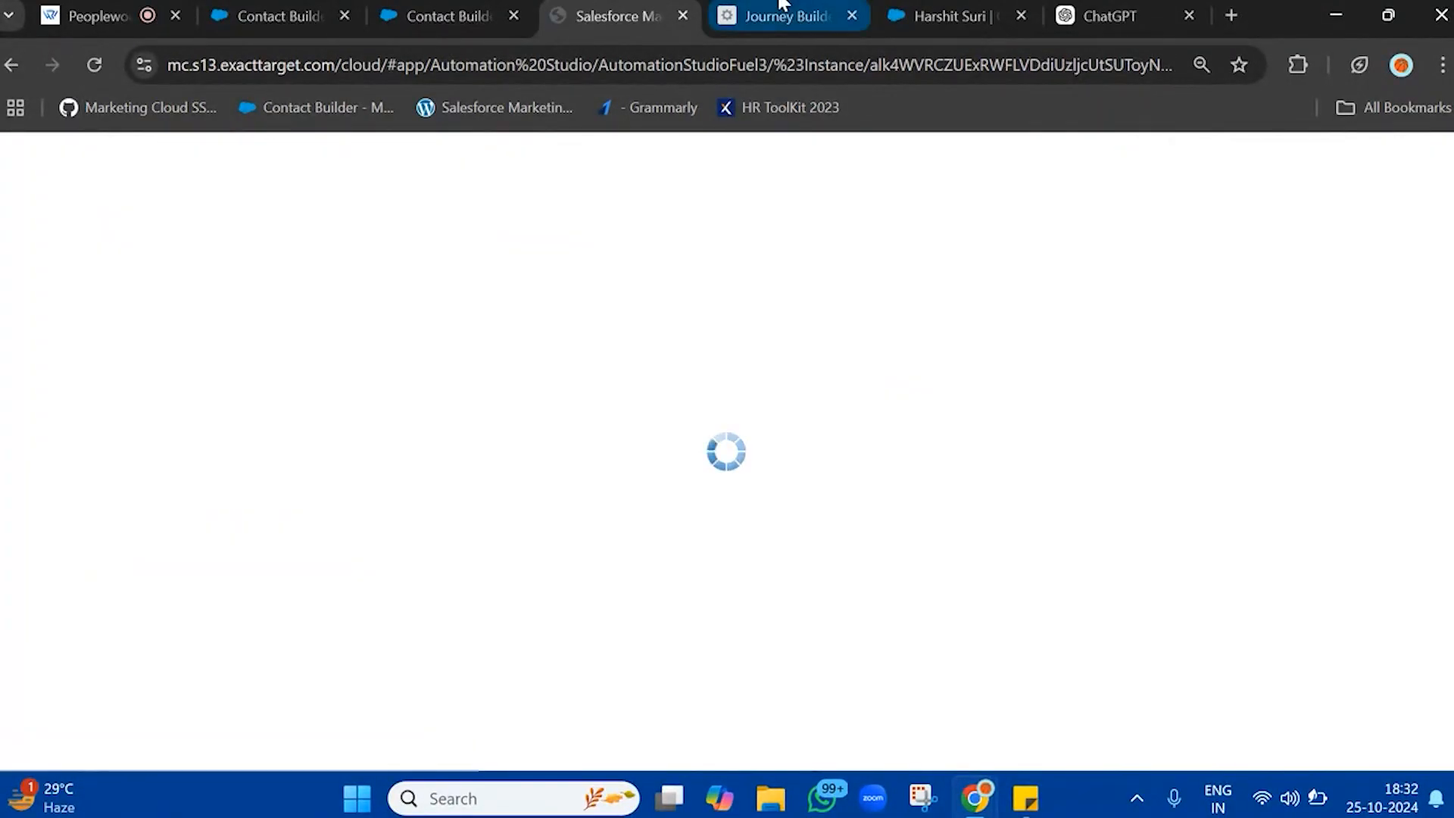
left_click(670, 21)
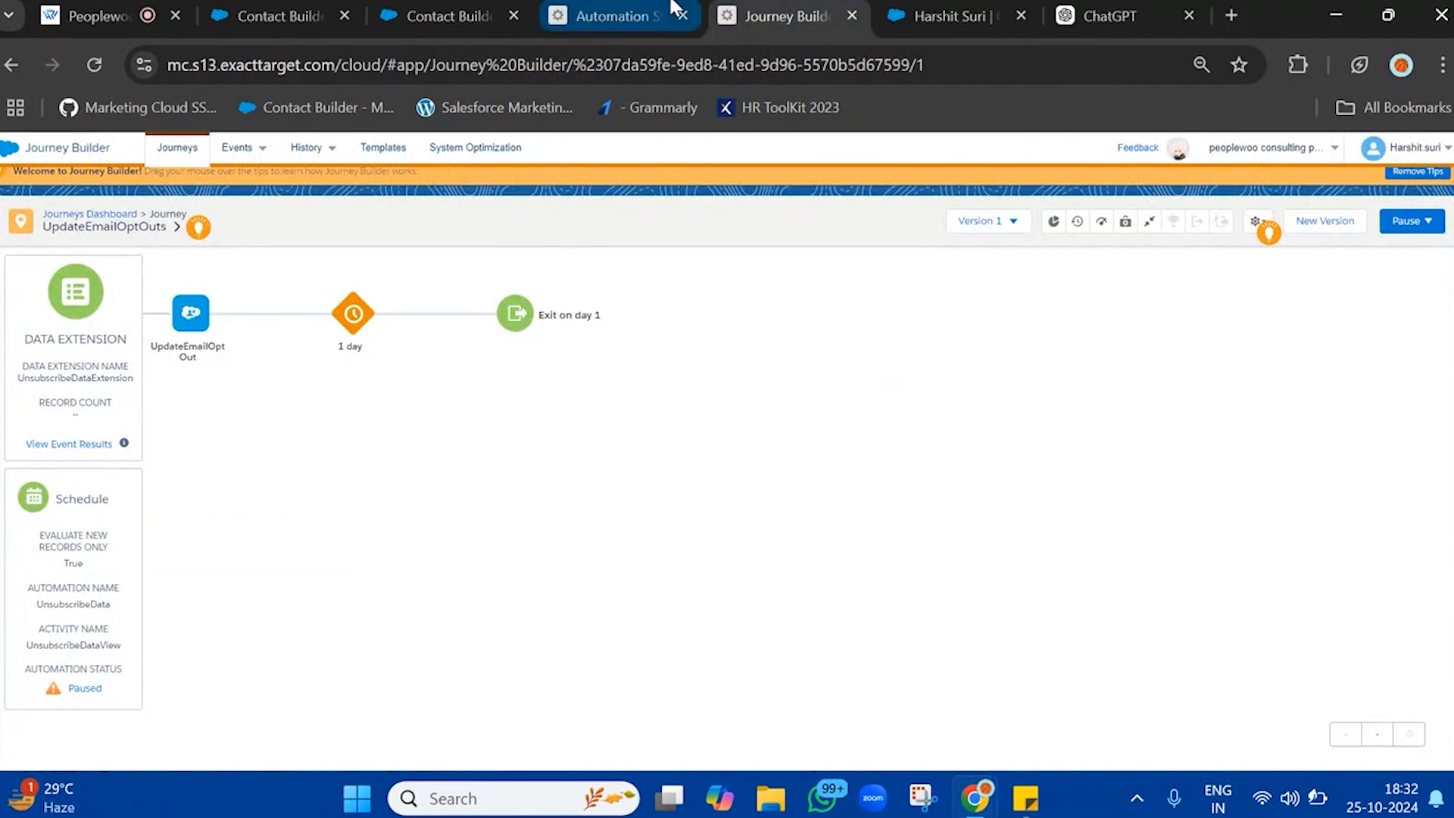
left_click(150, 29)
left_click(609, 16)
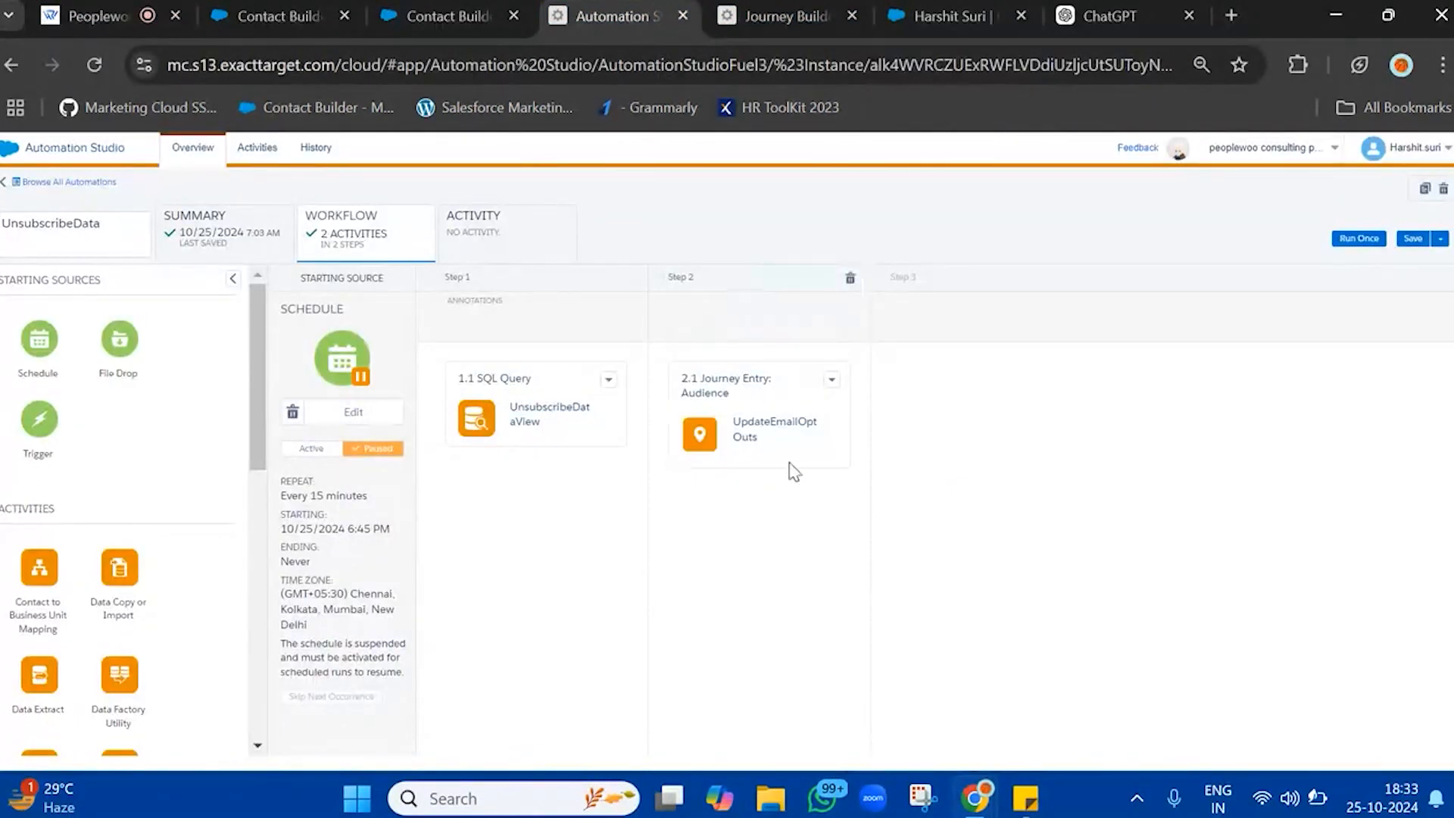
Dismiss the UpdateEmailOptOuts journey's activation message and compare the journey with the UnsubscribeData automation's workflow
left_click(775, 12)
left_click(610, 16)
left_click(787, 6)
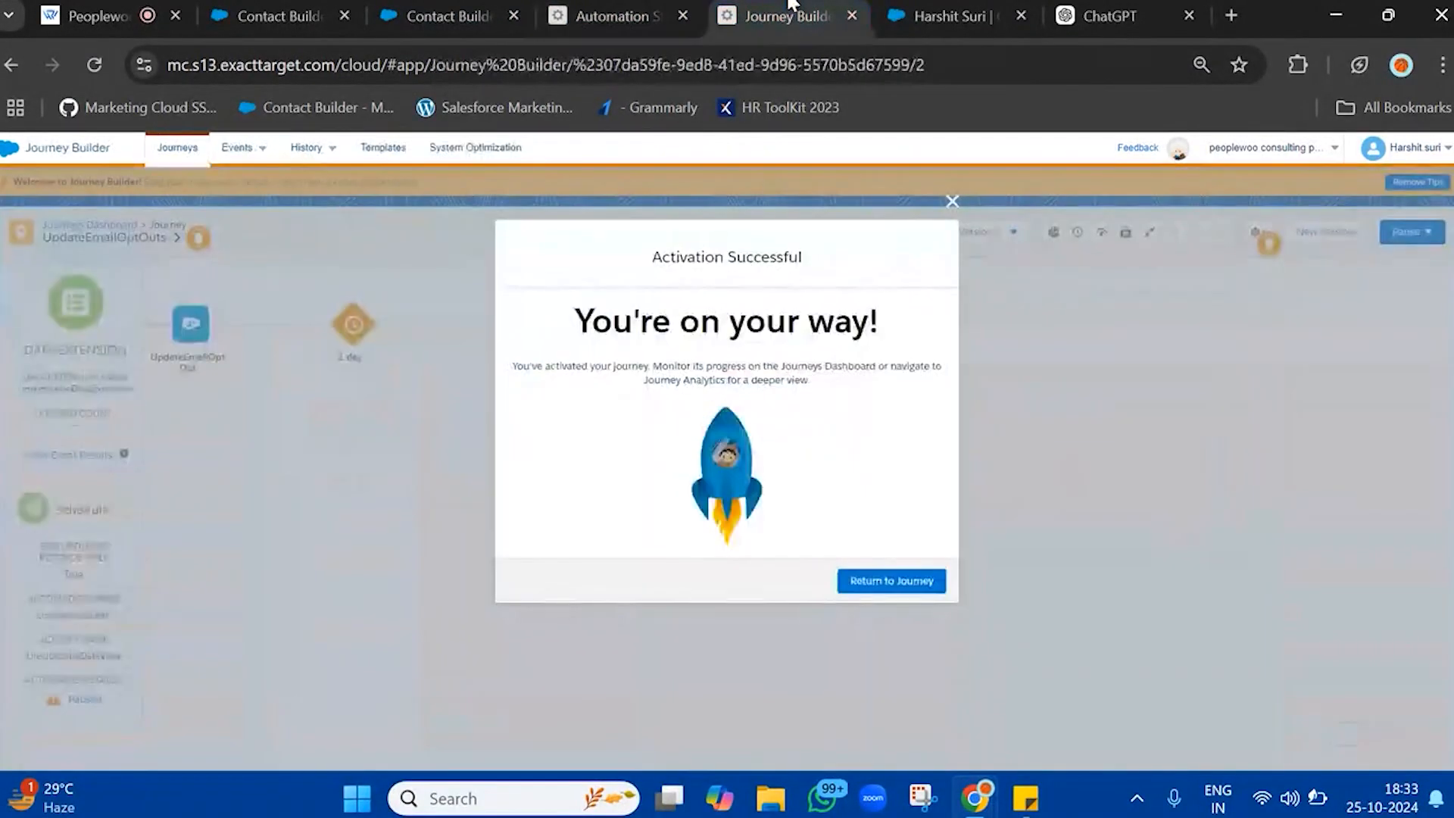
left_click(953, 202)
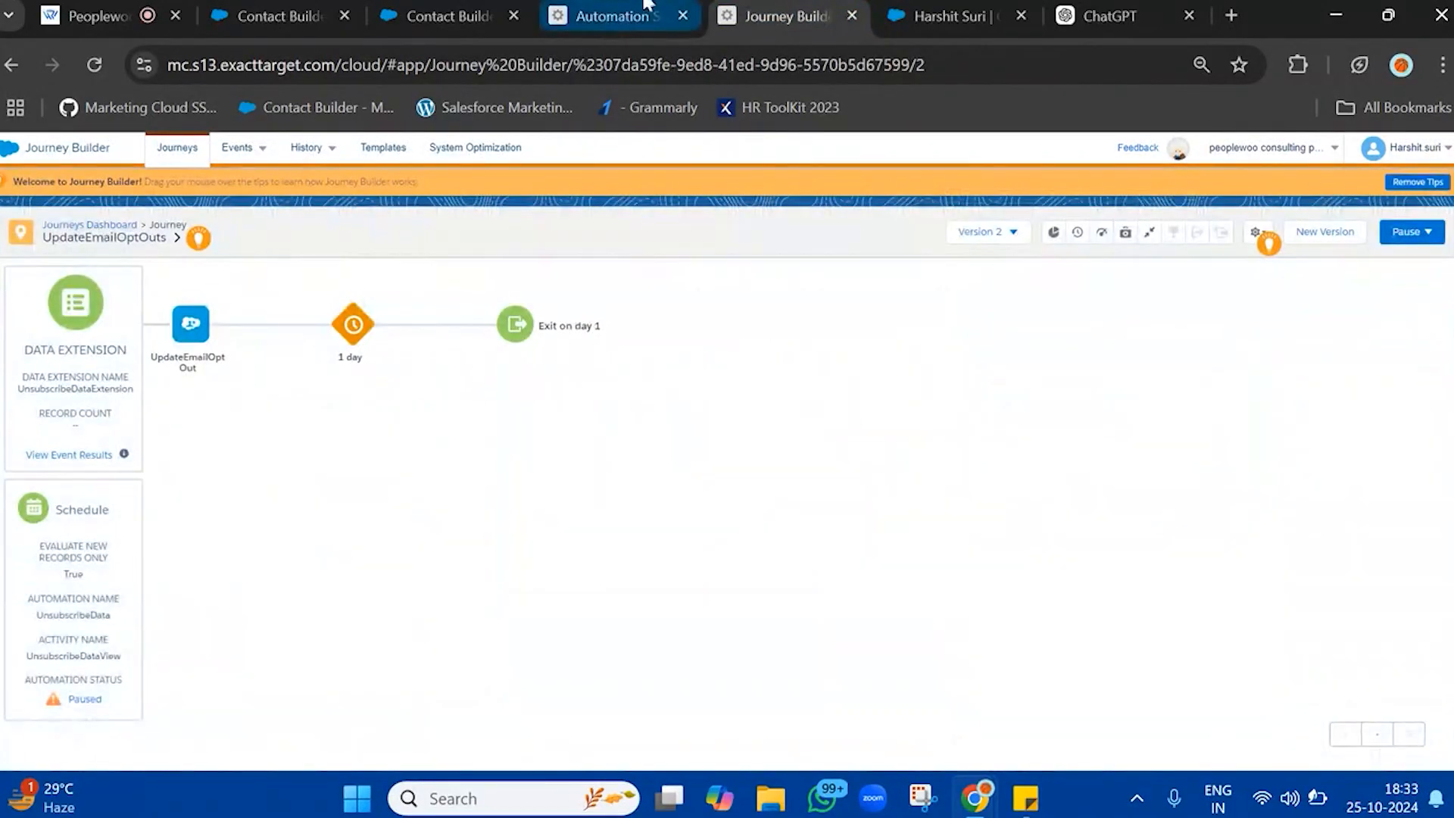
left_click(607, 12)
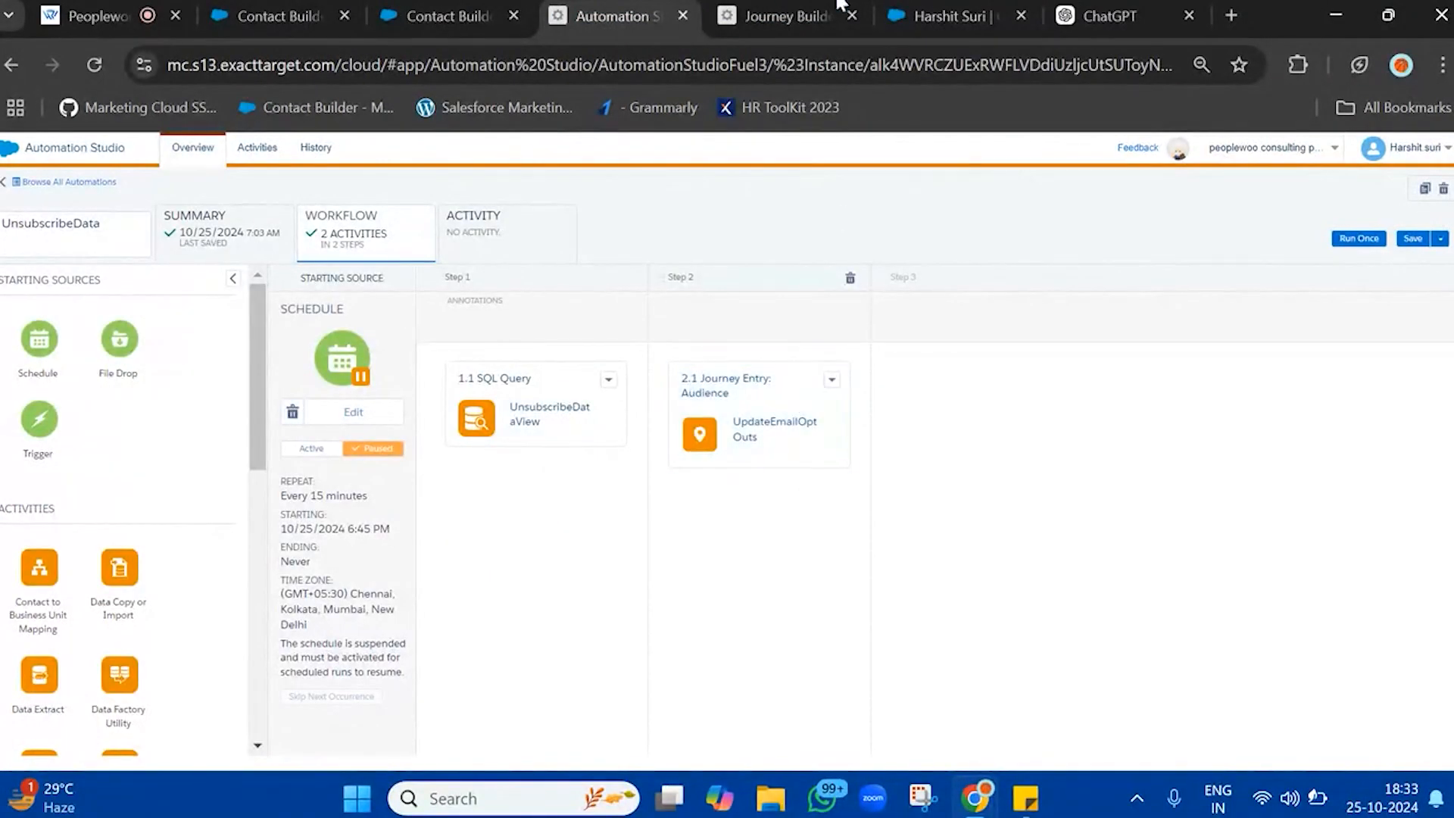
left_click(787, 15)
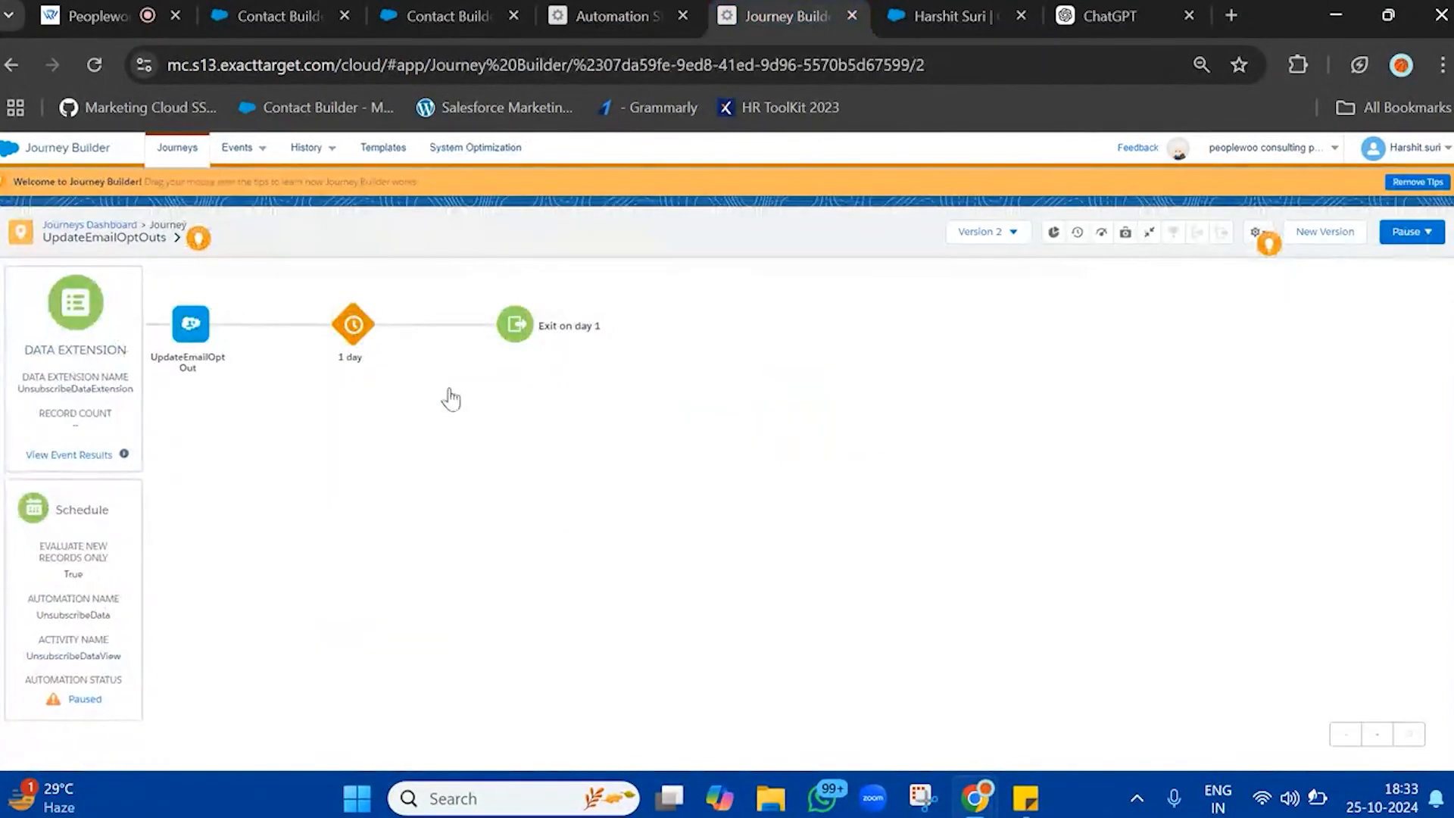
Check the version list of the UpdateEmailOptOuts journey for each version's status, referring back to the automation's workflow
left_click(1015, 232)
left_click(815, 303)
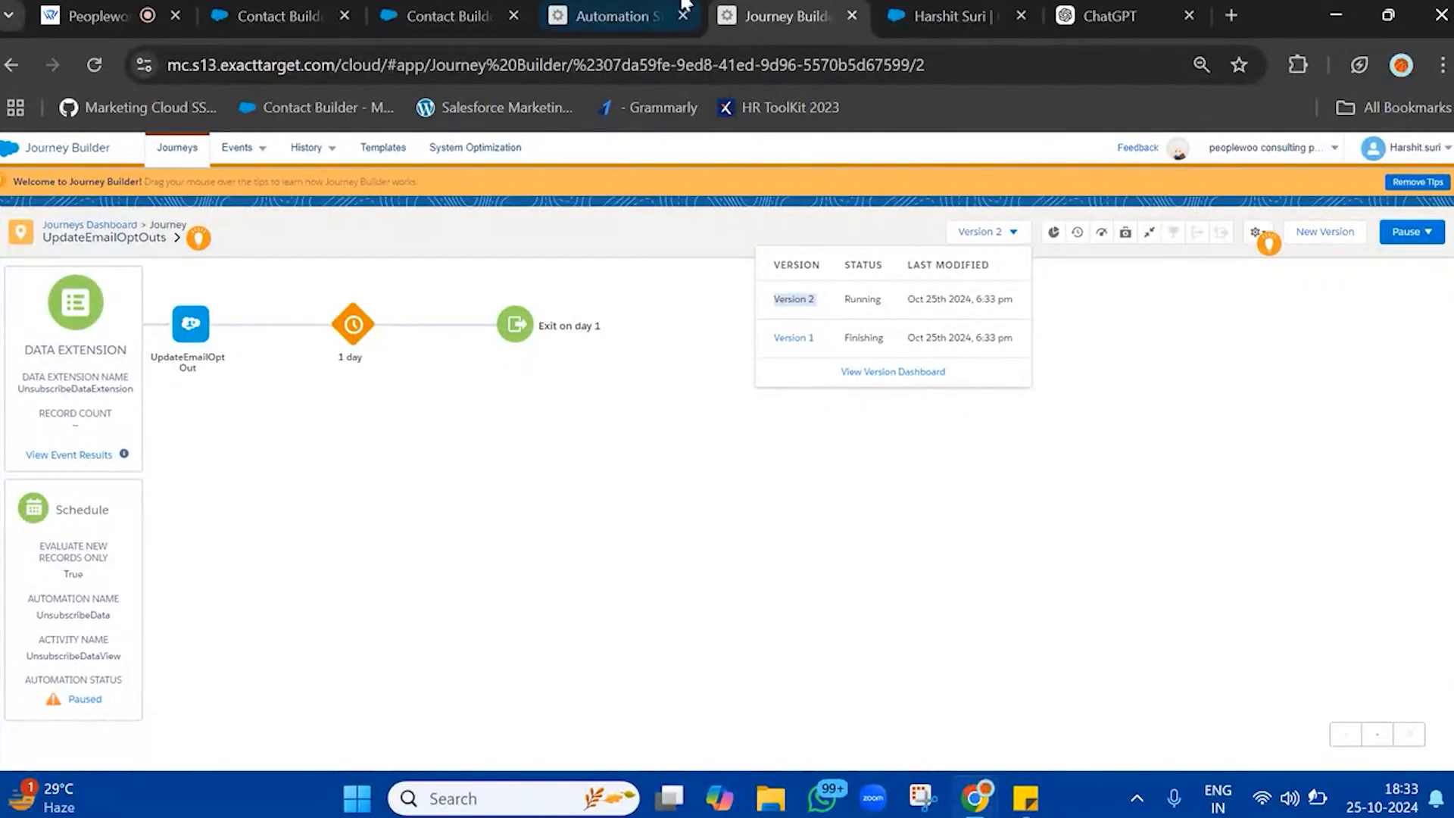
left_click(606, 16)
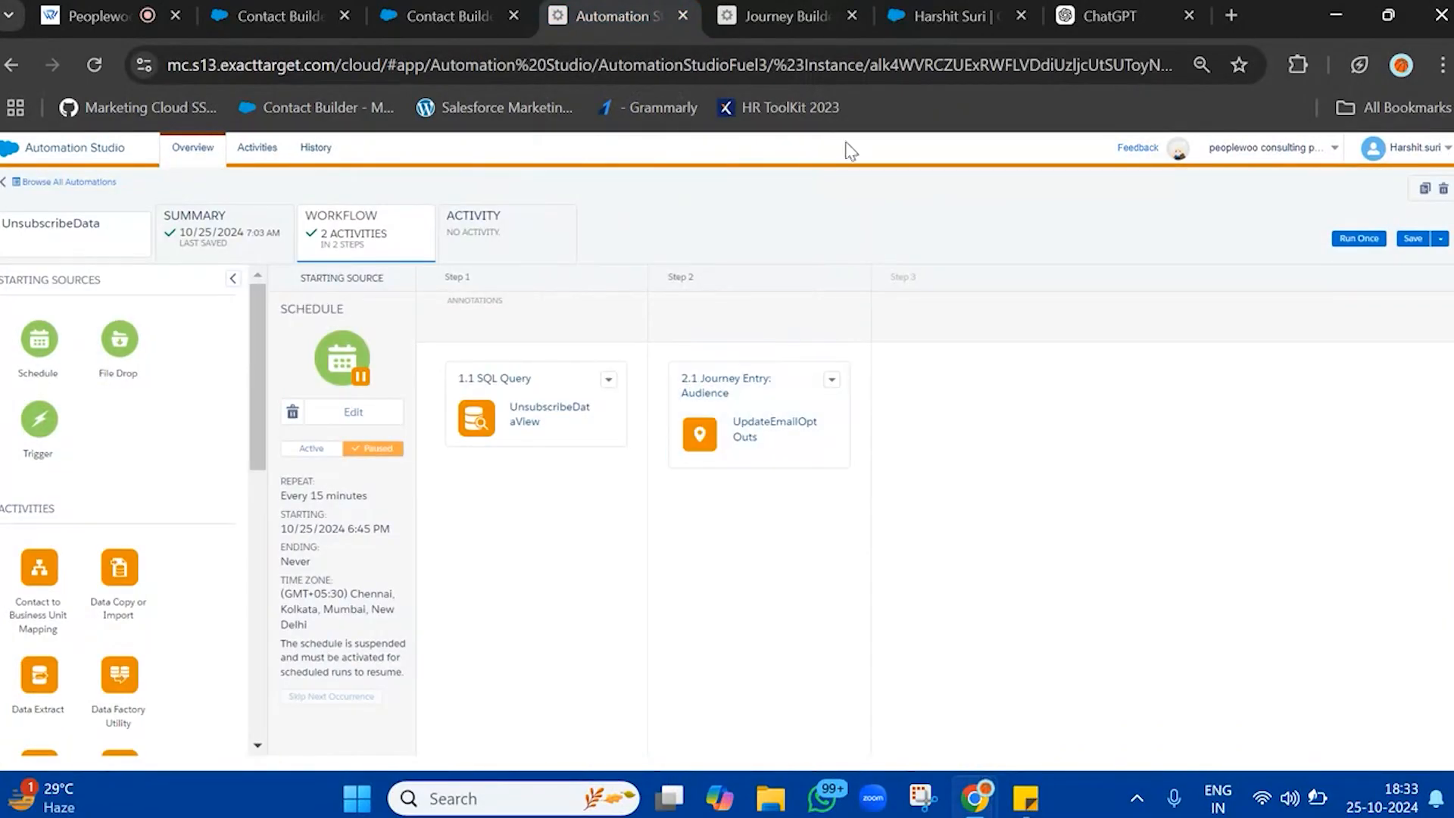
left_click(795, 15)
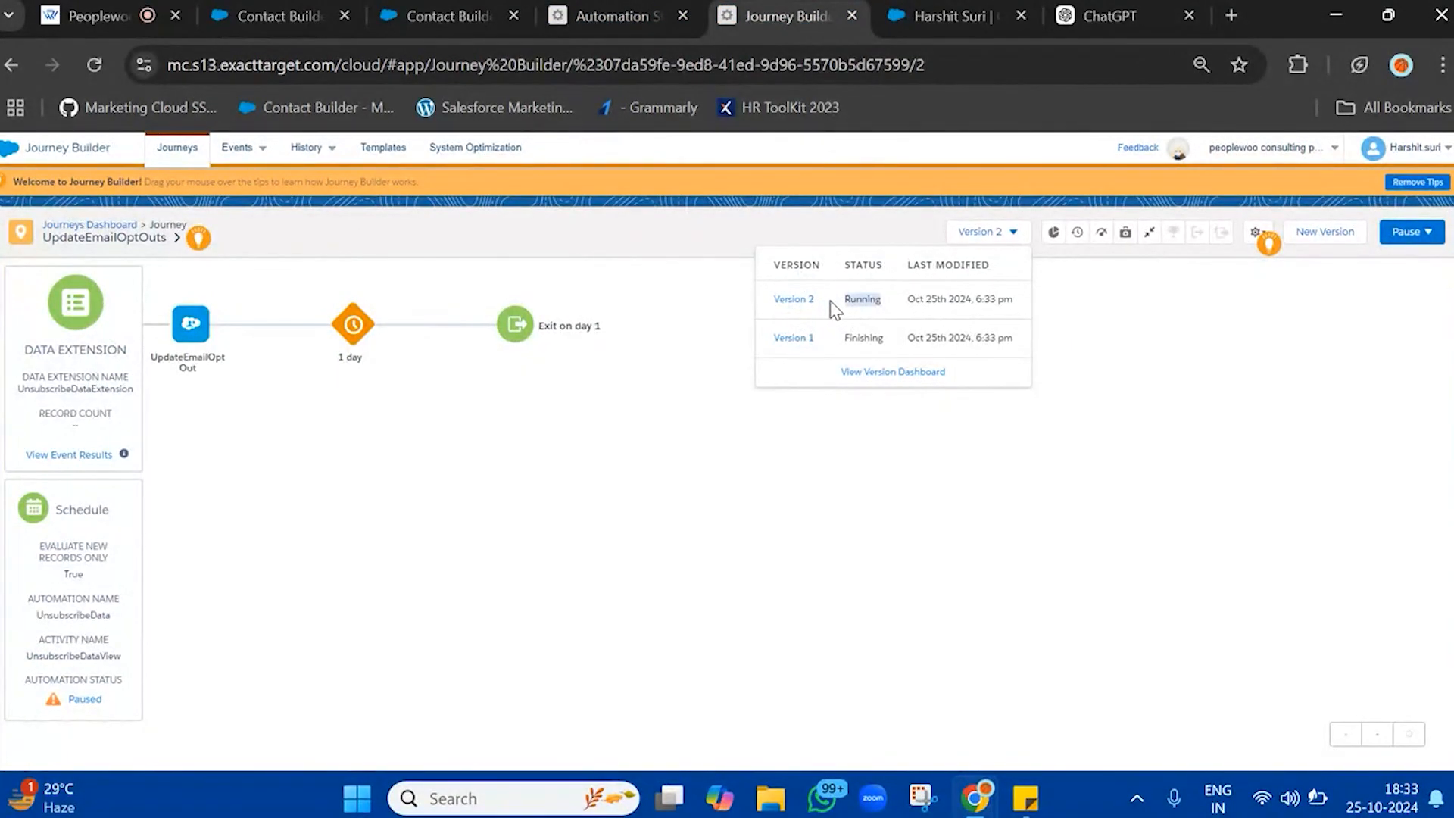
left_click(663, 256)
Activate the UnsubscribeData automation's 15-minute schedule in Automation Studio and pause it again
left_click(619, 9)
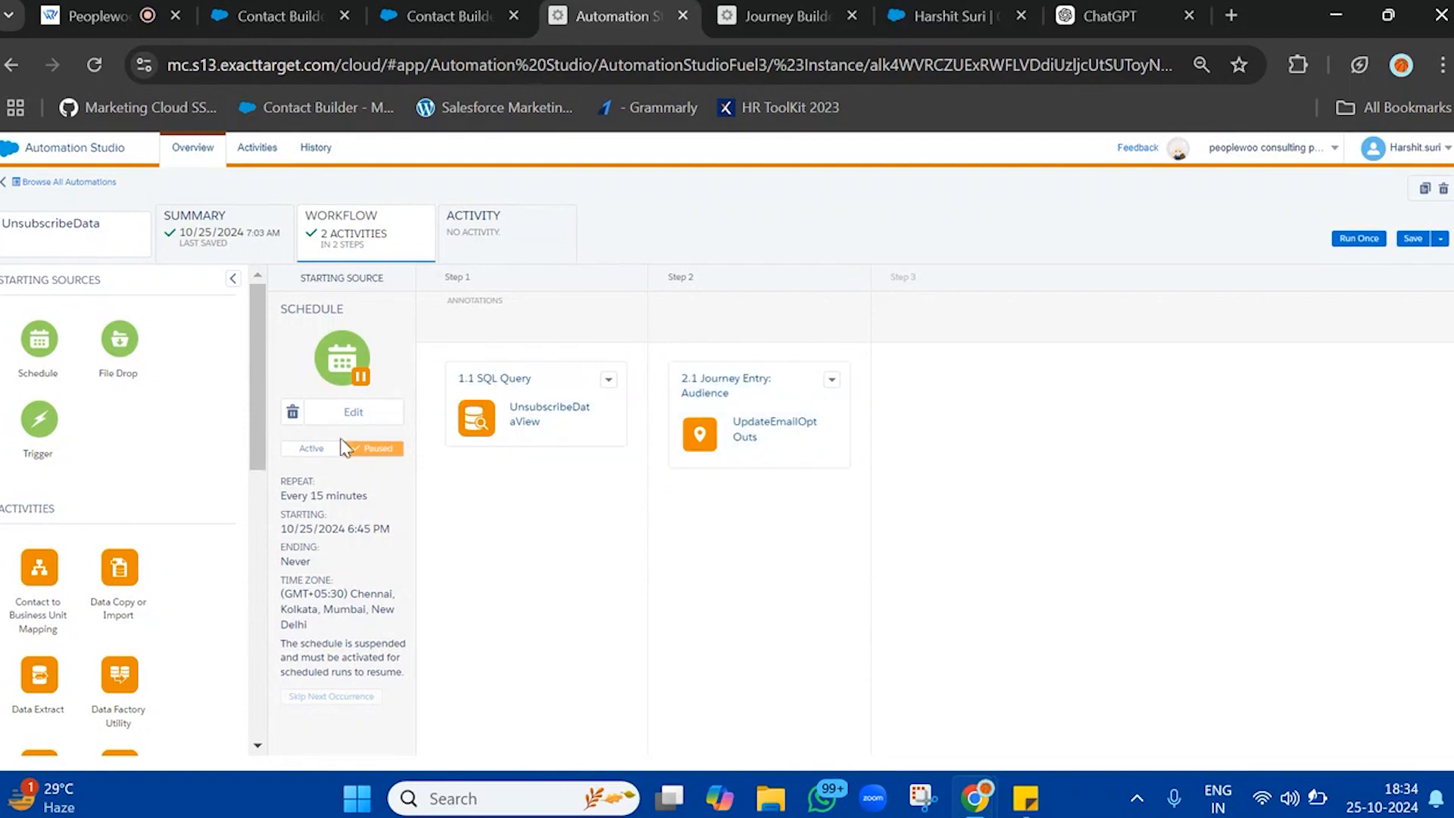
left_click(310, 451)
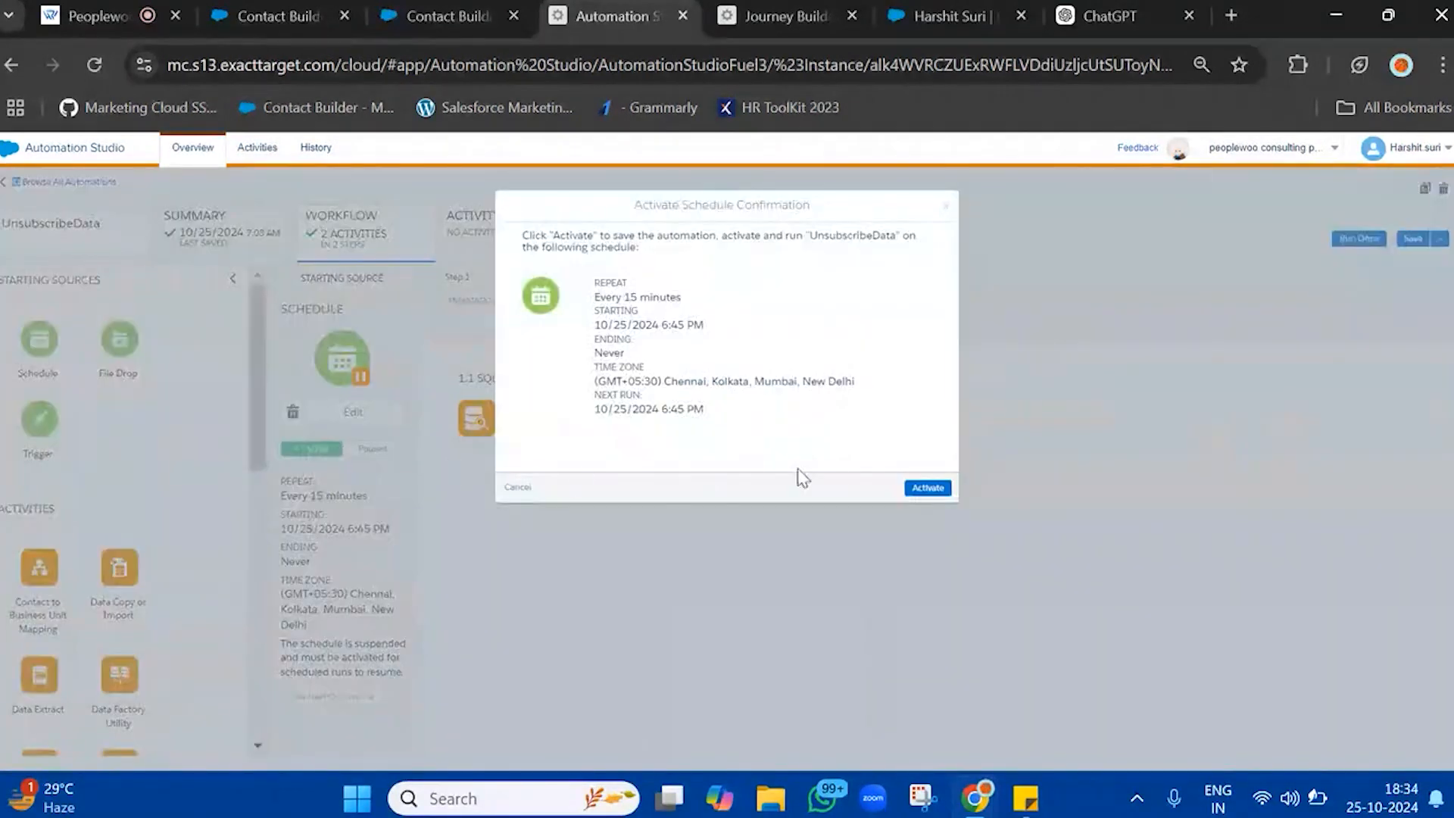
left_click(927, 488)
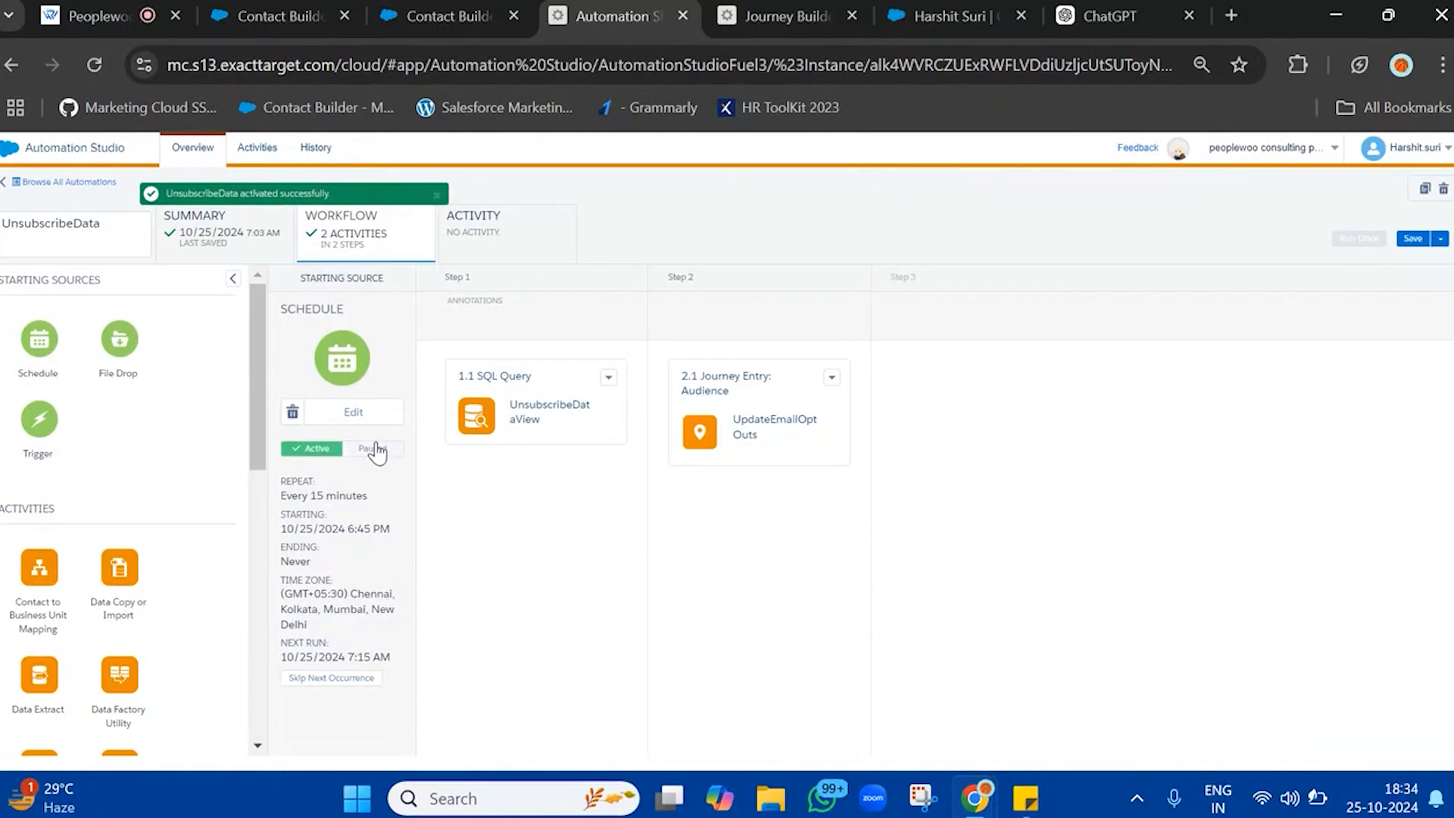
left_click(375, 450)
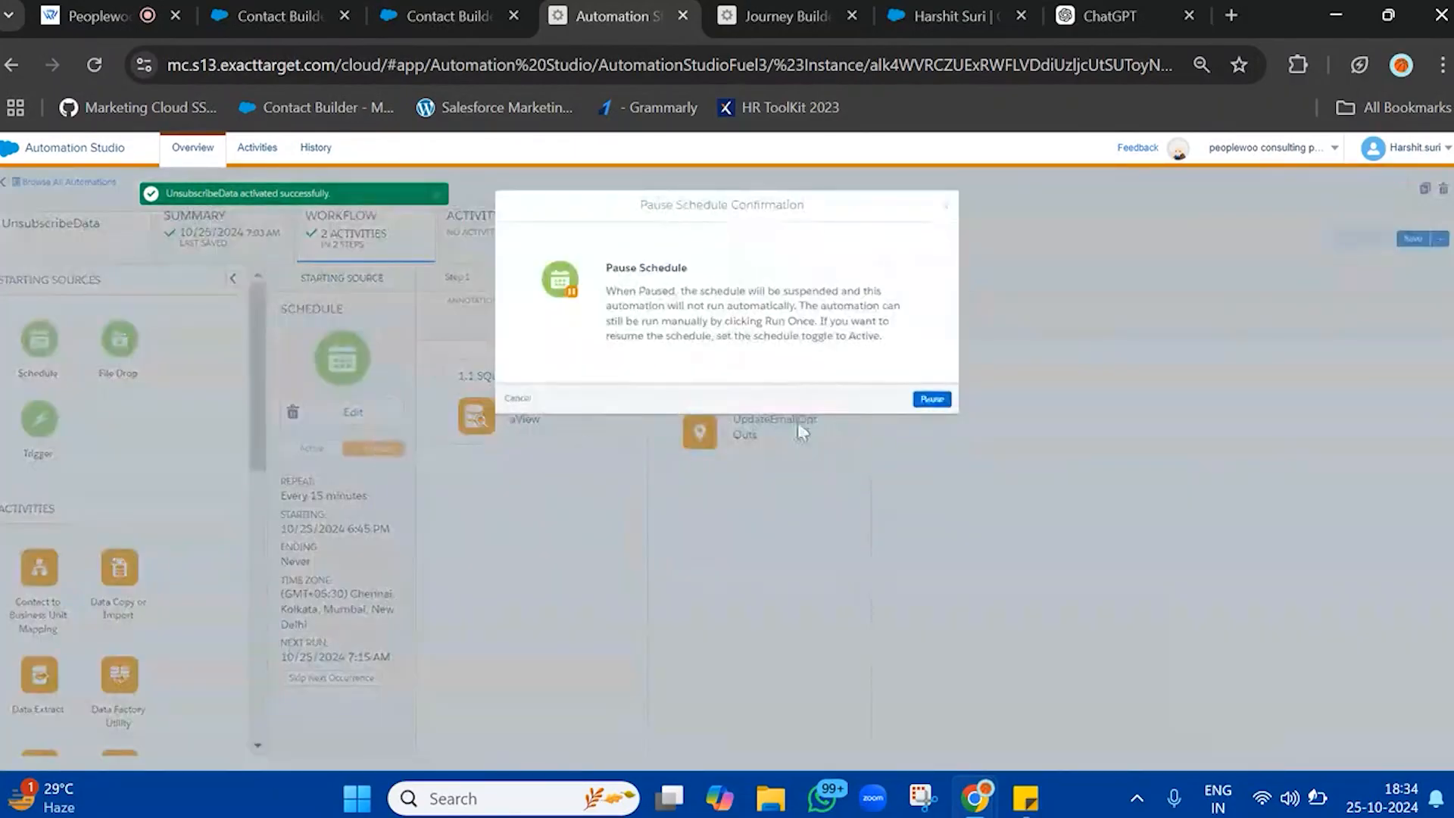
left_click(943, 401)
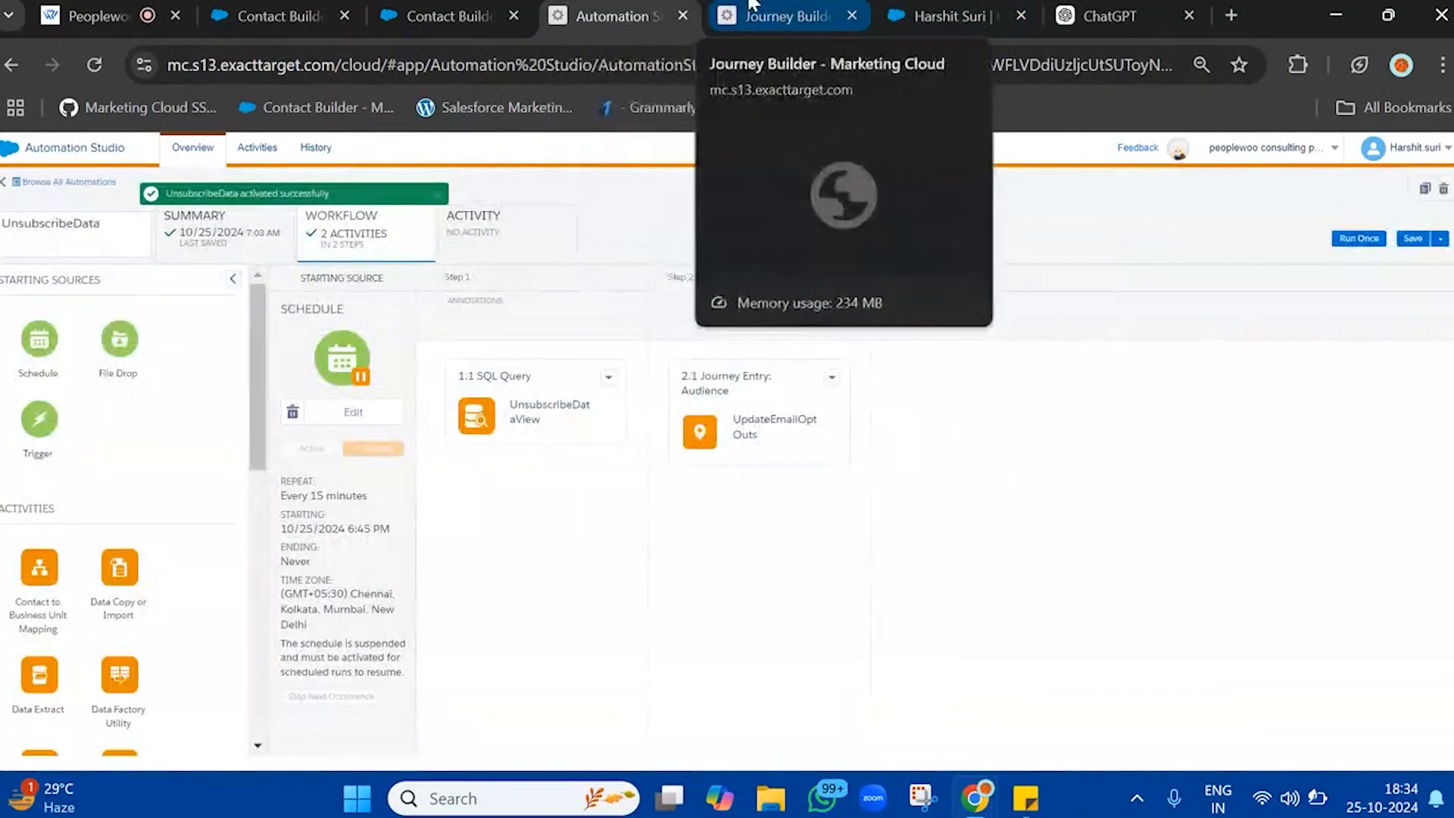
Open a duplicate of the UpdateEmailOptOuts journey in a new browser tab
left_click(752, 5)
right_click(752, 5)
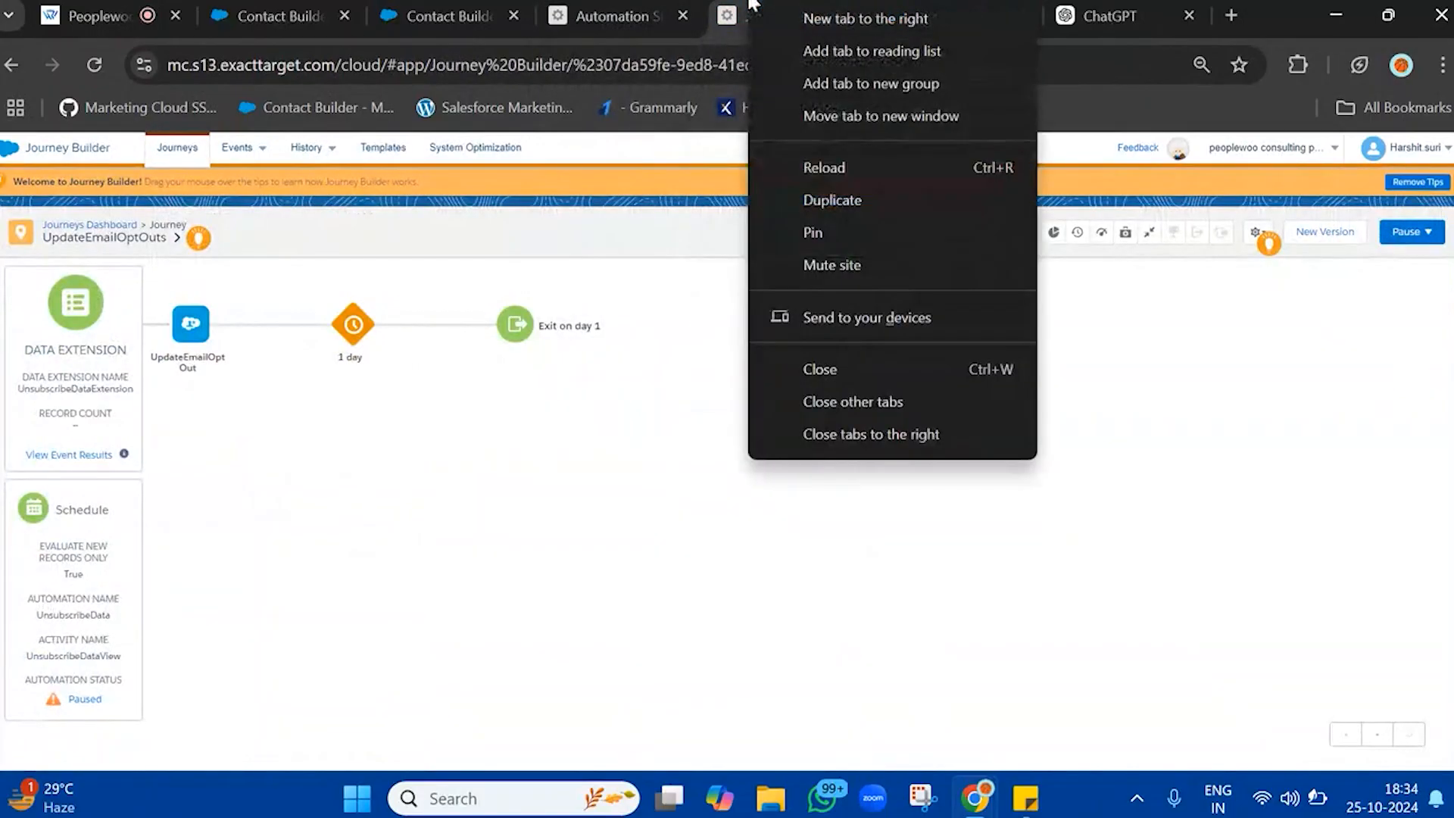
left_click(817, 211)
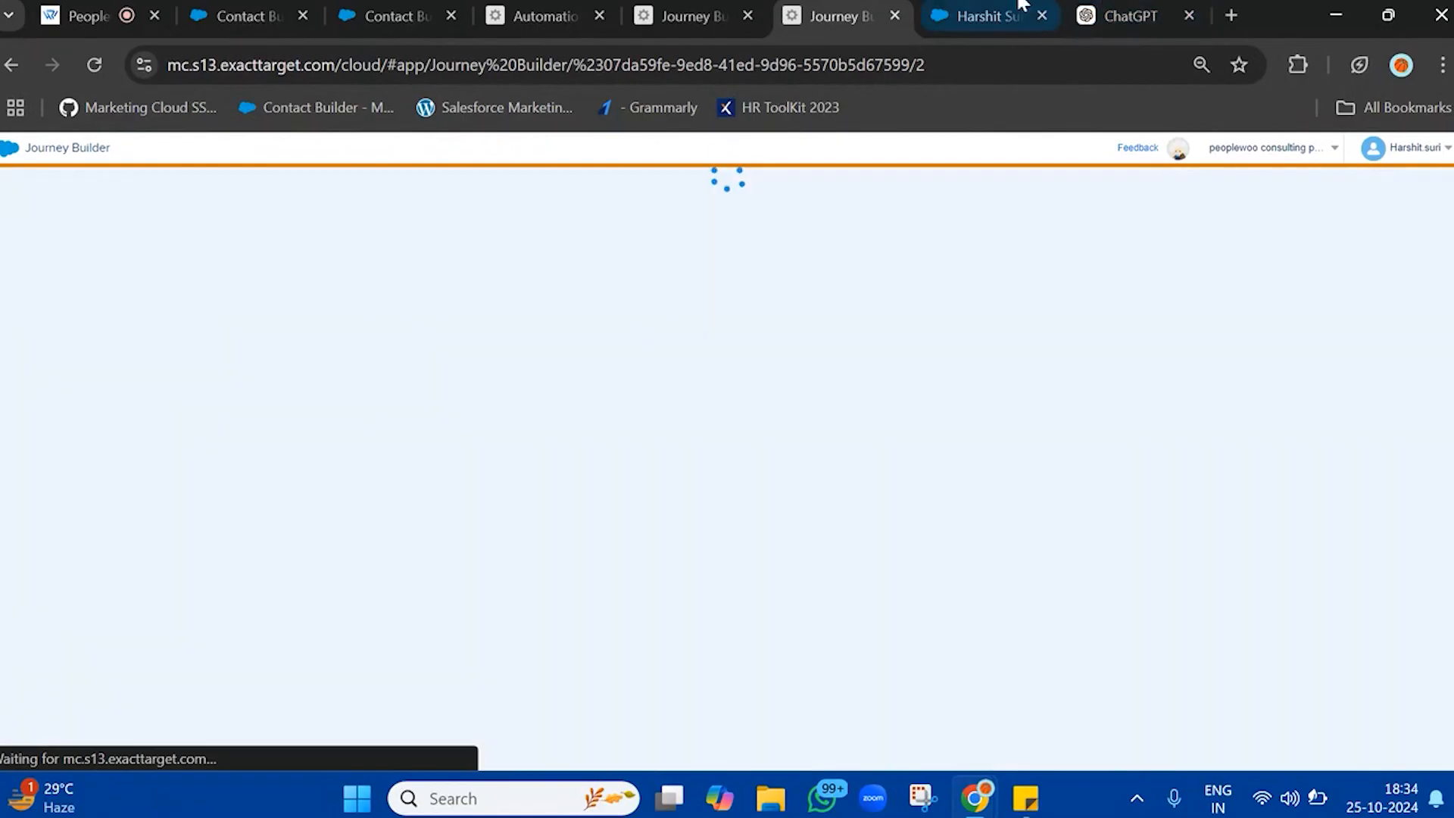
Switch to Salesforce, review the related lists of the contact in My Contacts and check the available contact list views
left_click(976, 16)
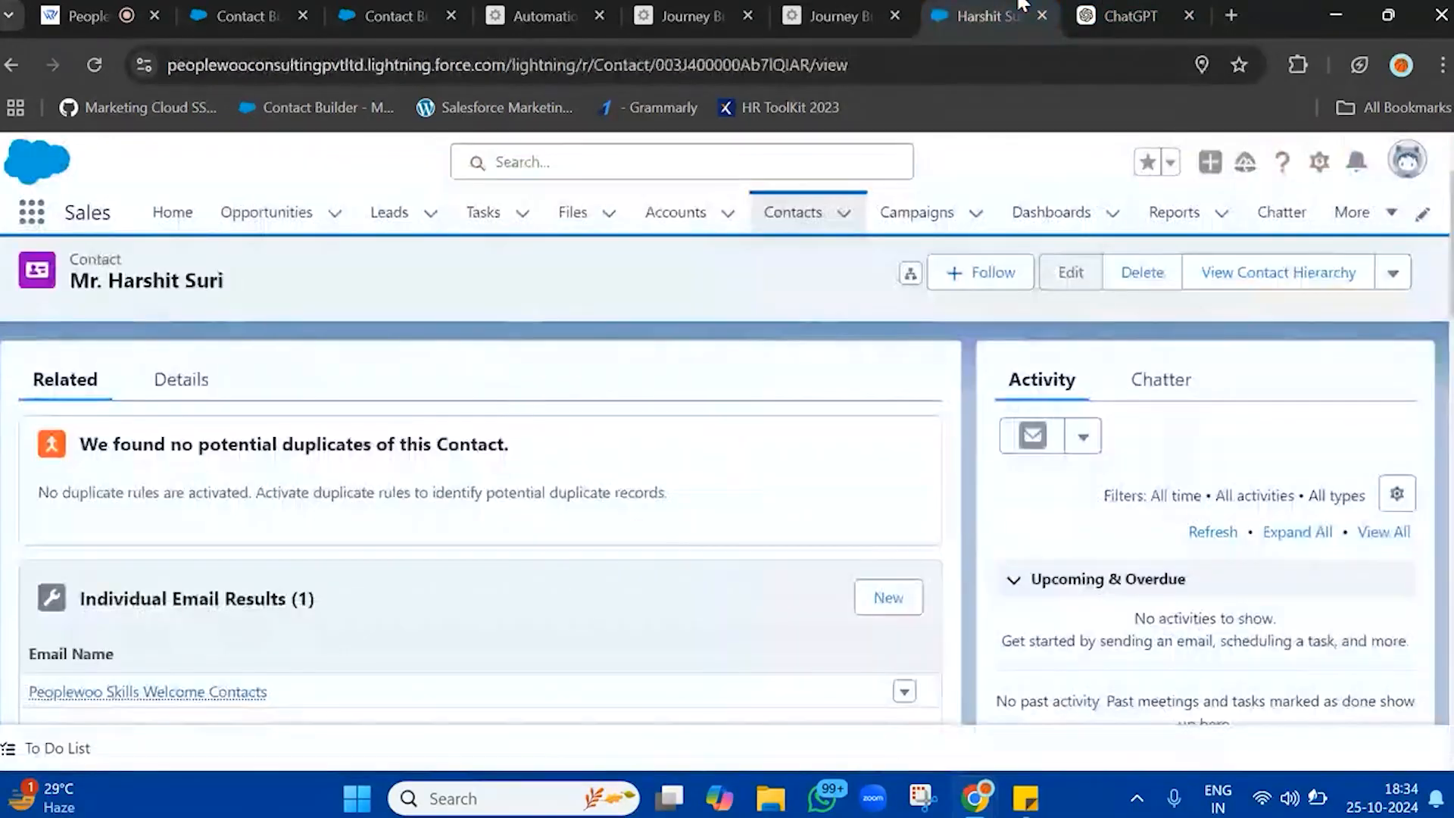
left_click(1063, 224)
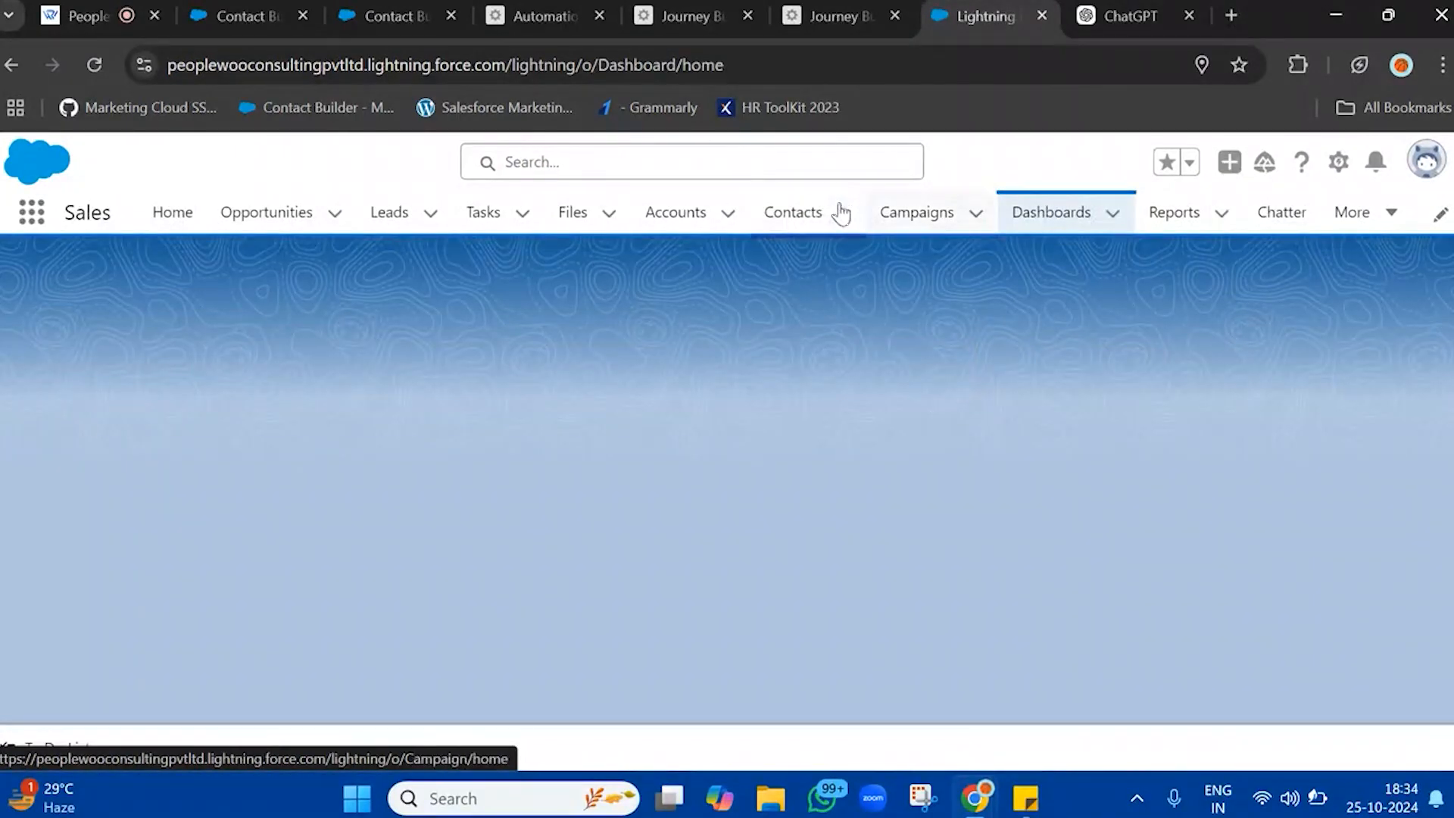
left_click(795, 224)
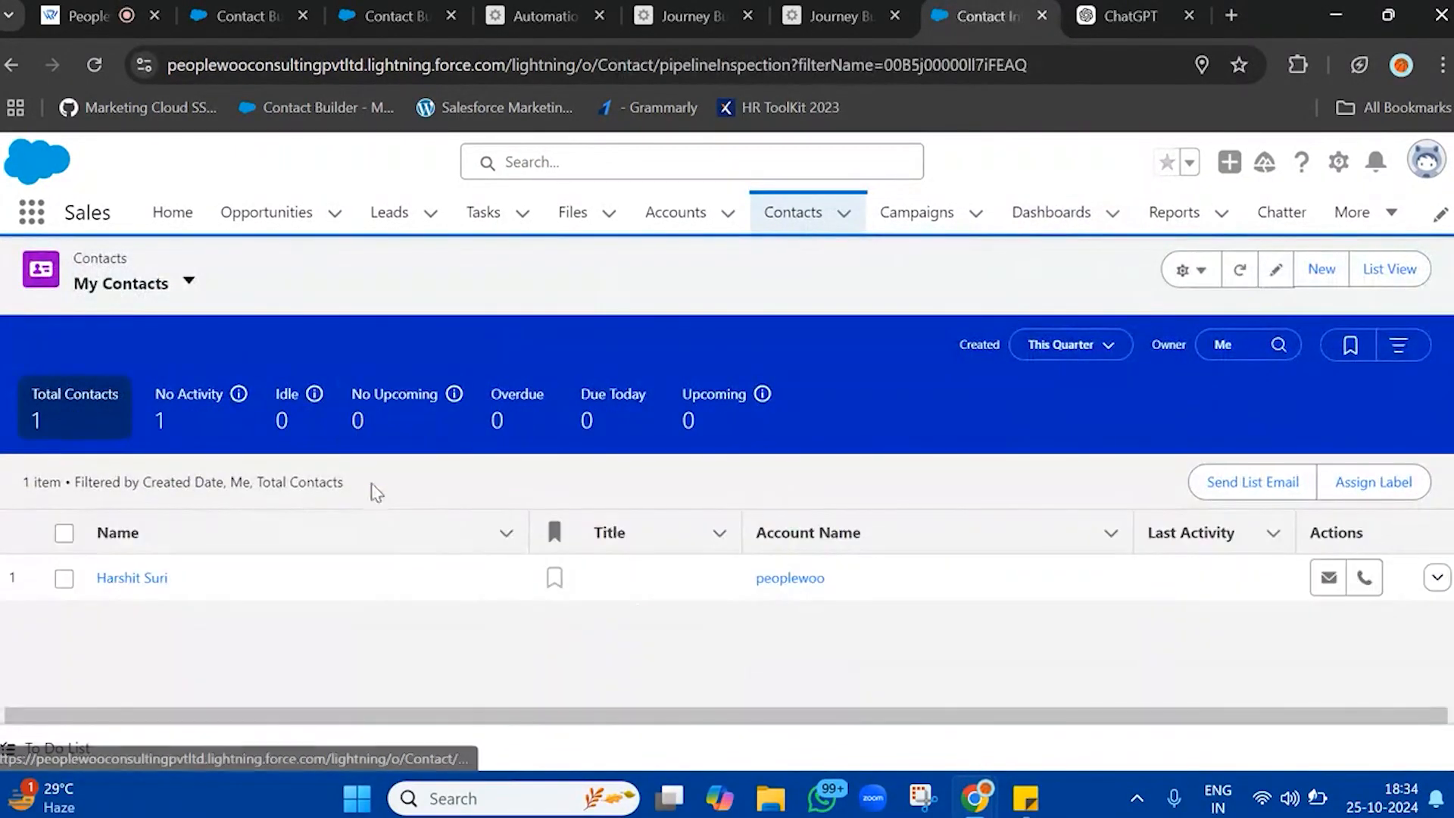
left_click(140, 585)
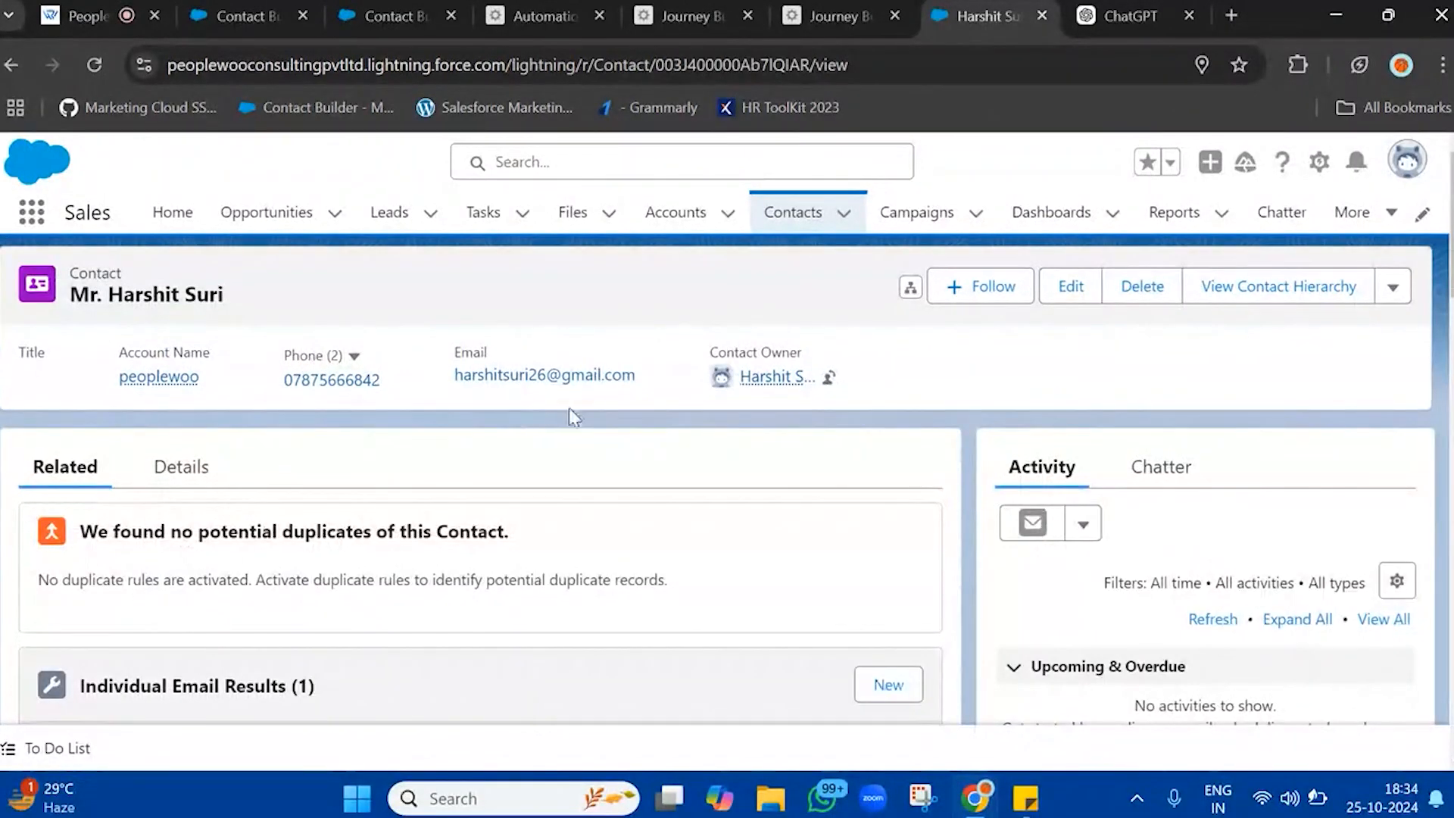
scroll(616, 487, "down", 6)
scroll(619, 491, "up", 2)
scroll(619, 491, "down", 6)
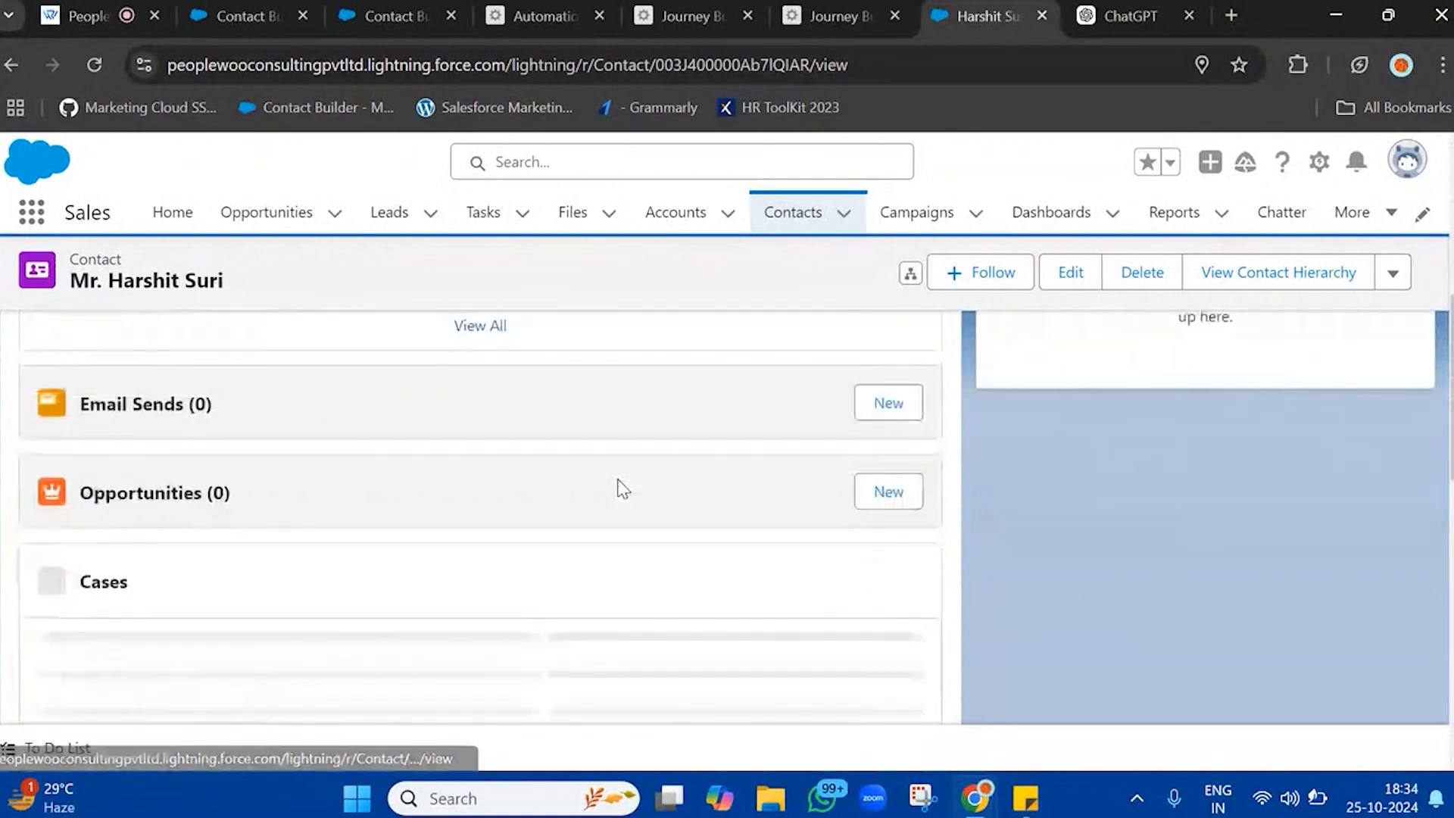
scroll(621, 489, "up", 2)
scroll(620, 489, "up", 10)
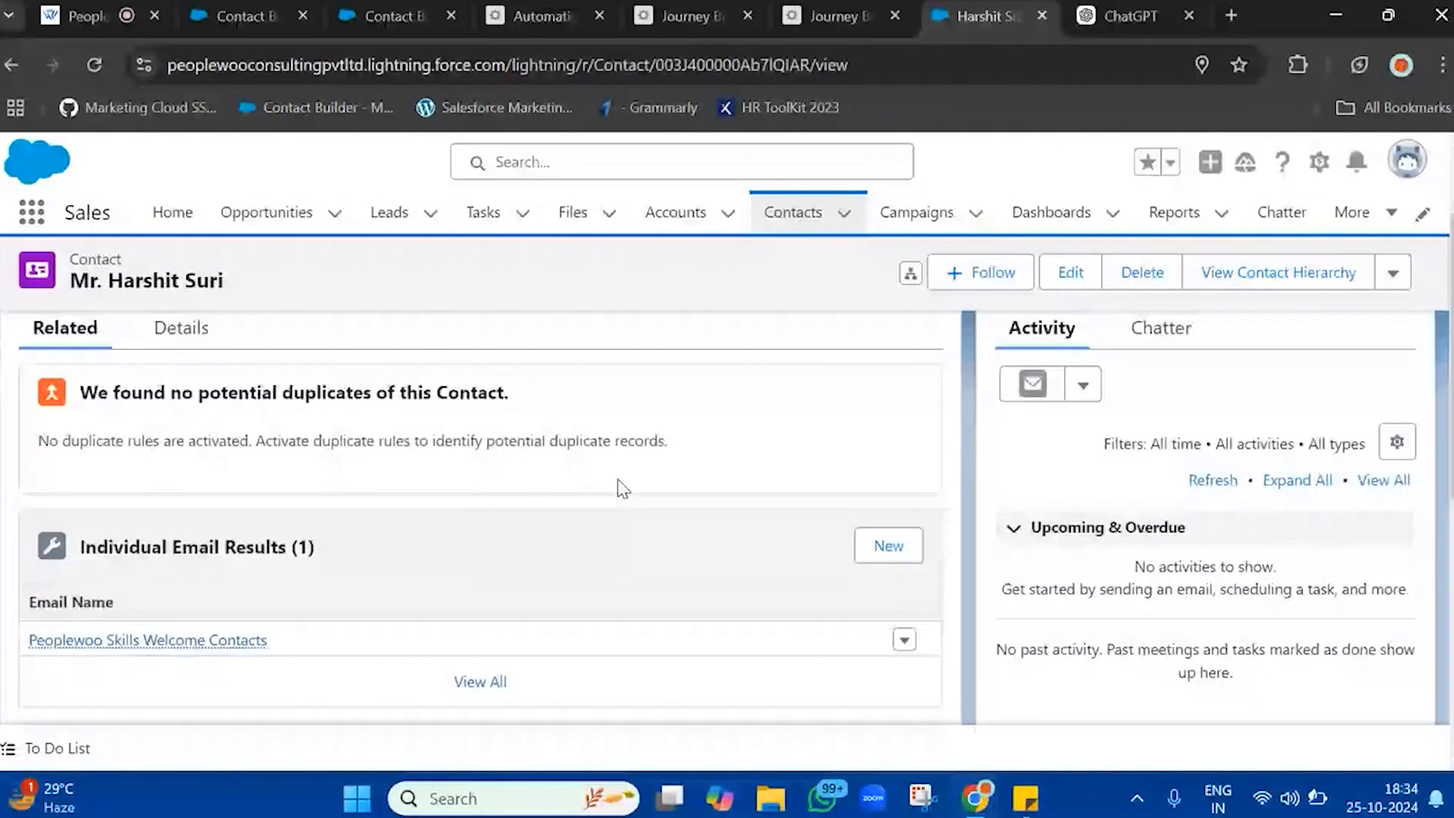
left_click(785, 220)
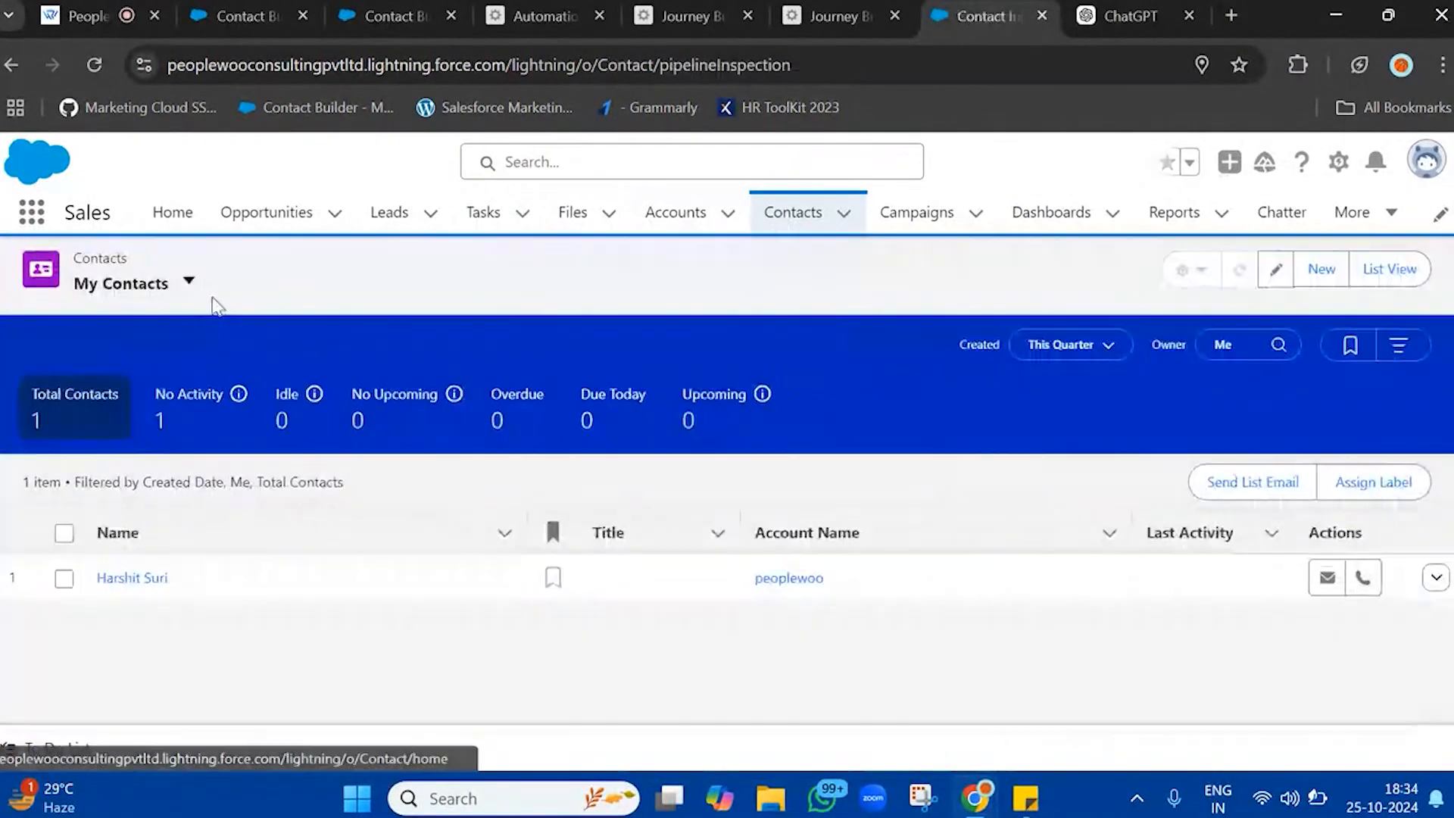
left_click(189, 284)
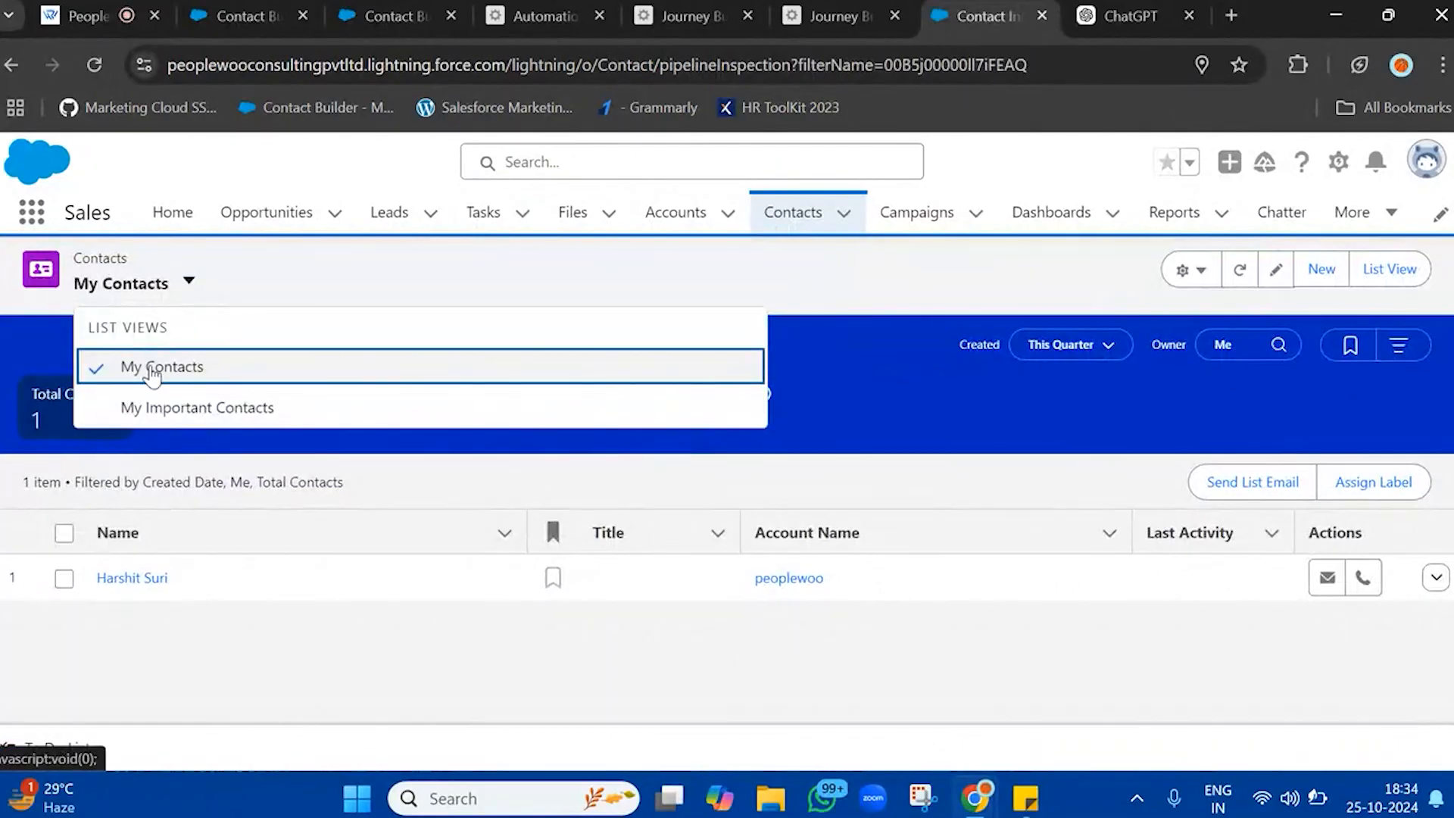
Switch to Contact Builder and view the records of the Contact_Salesforce synchronized data extension
left_click(394, 16)
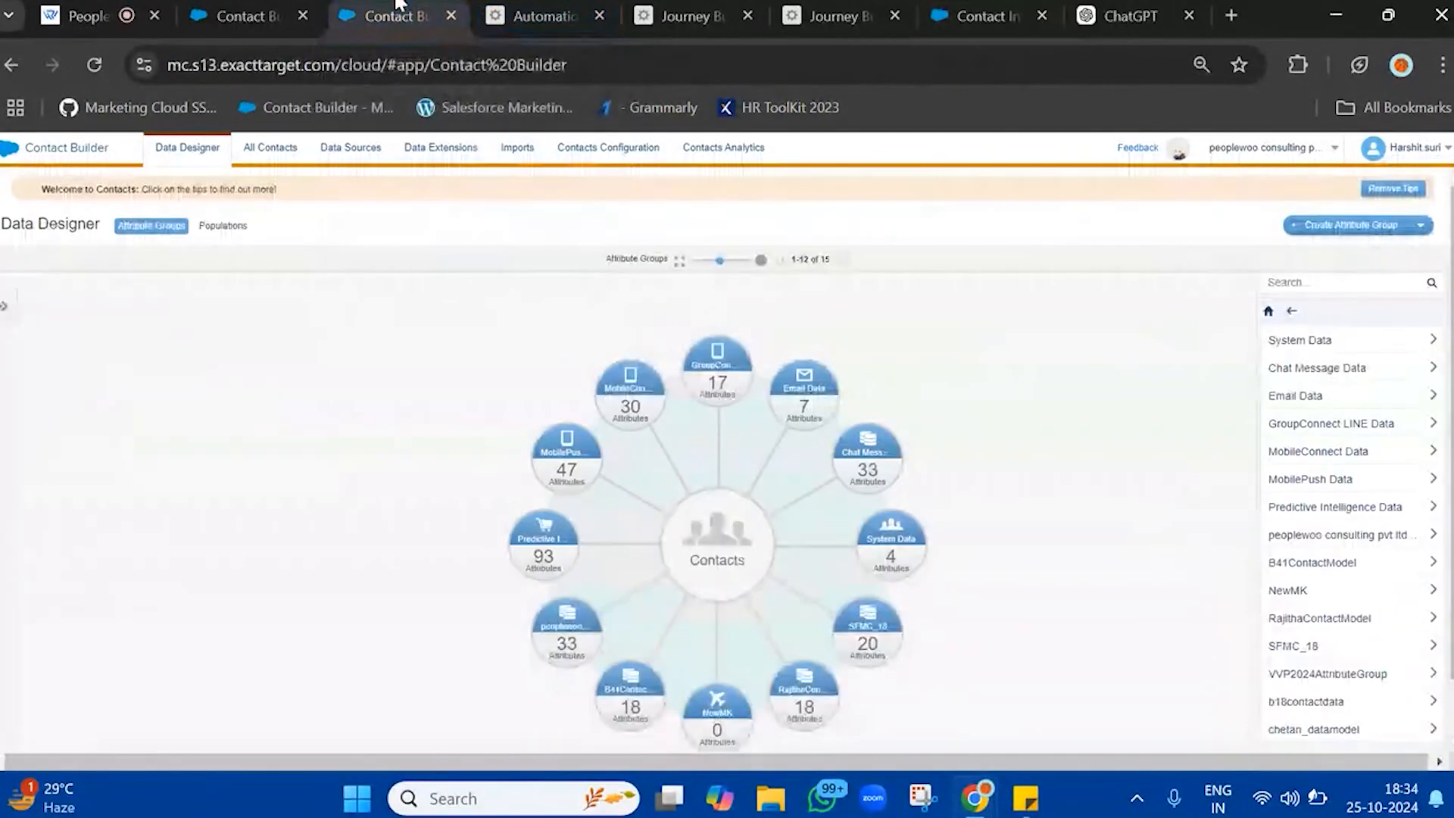
left_click(433, 151)
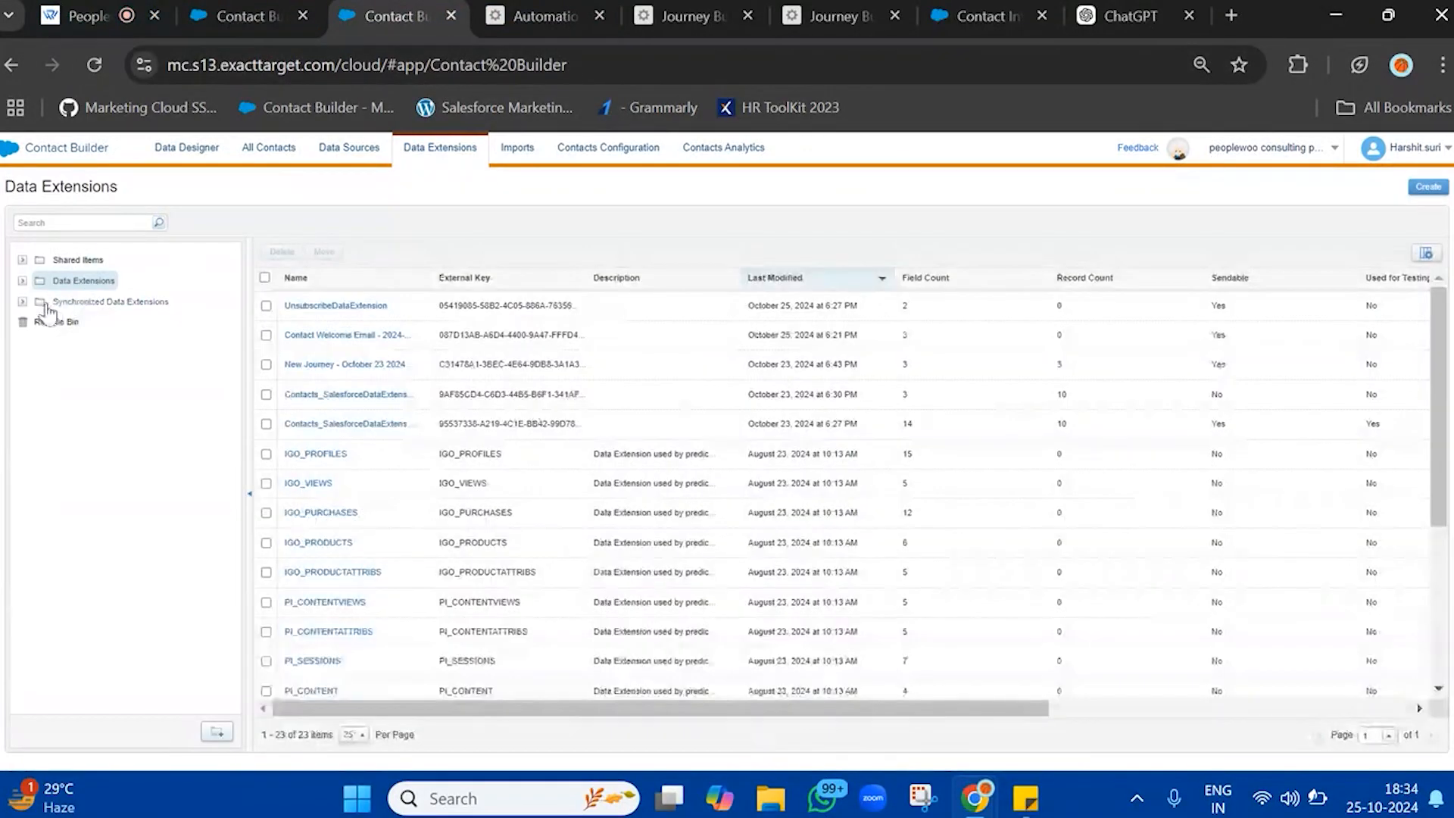
left_click(84, 302)
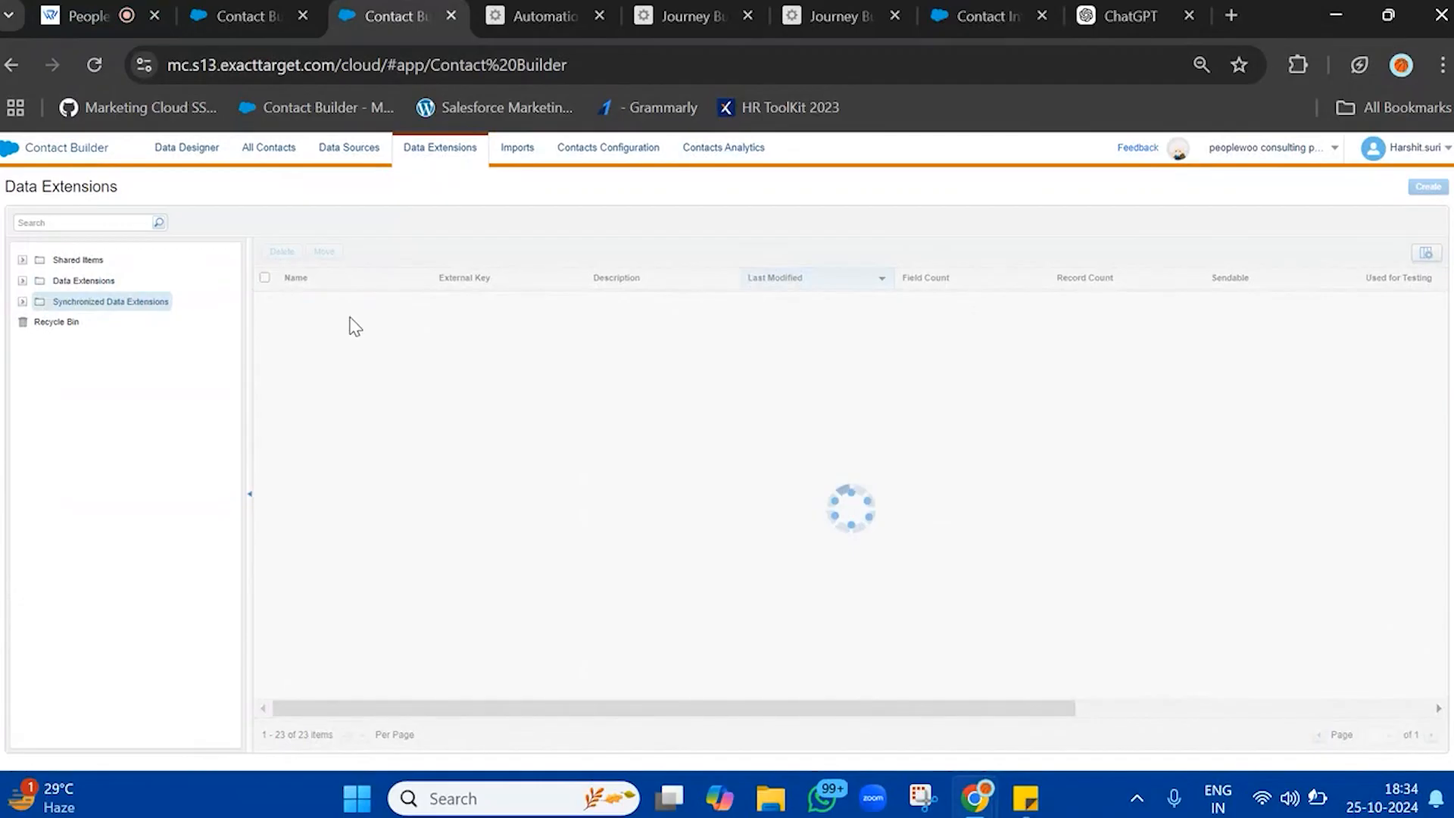
left_click(325, 306)
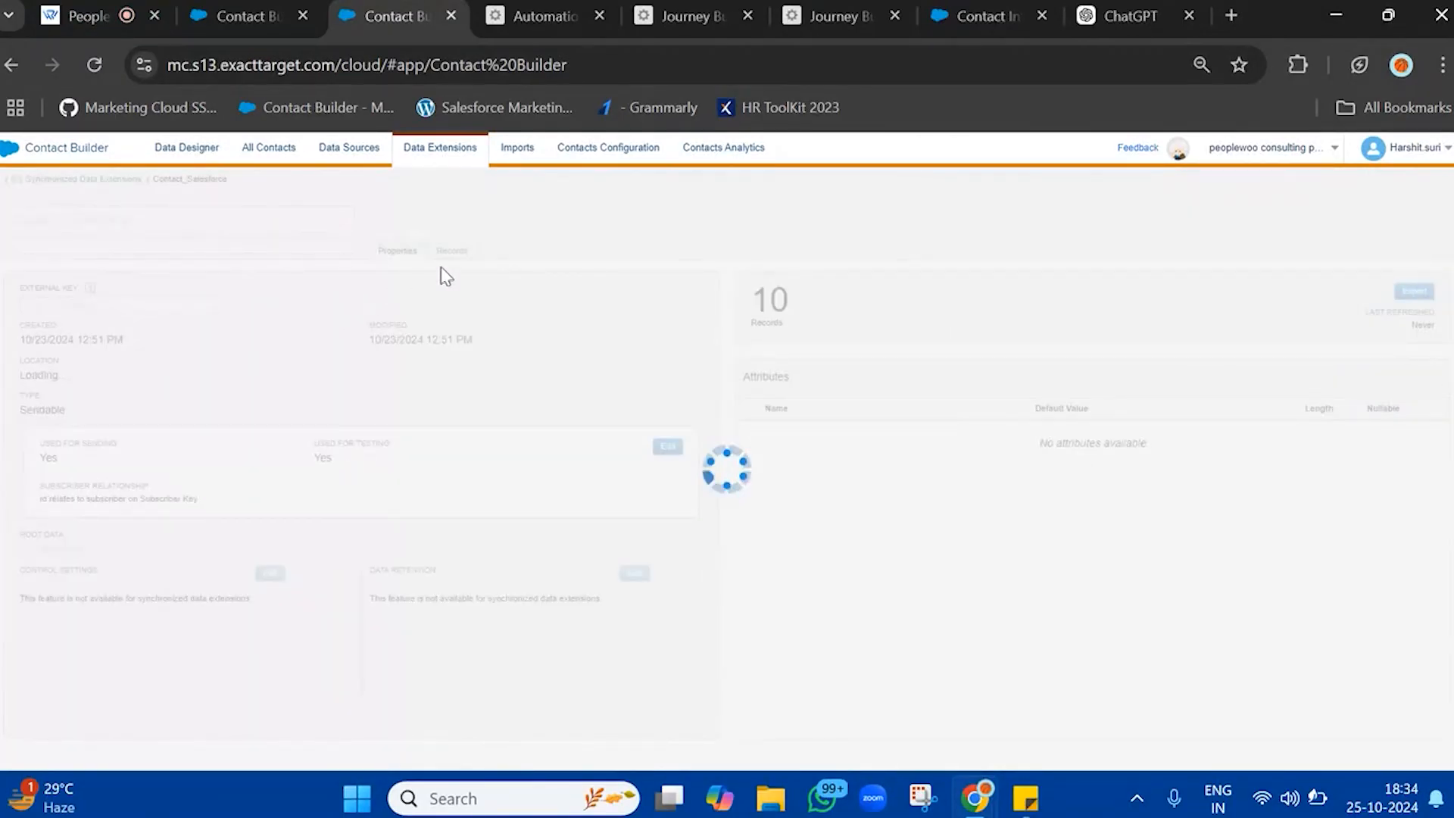
left_click(461, 256)
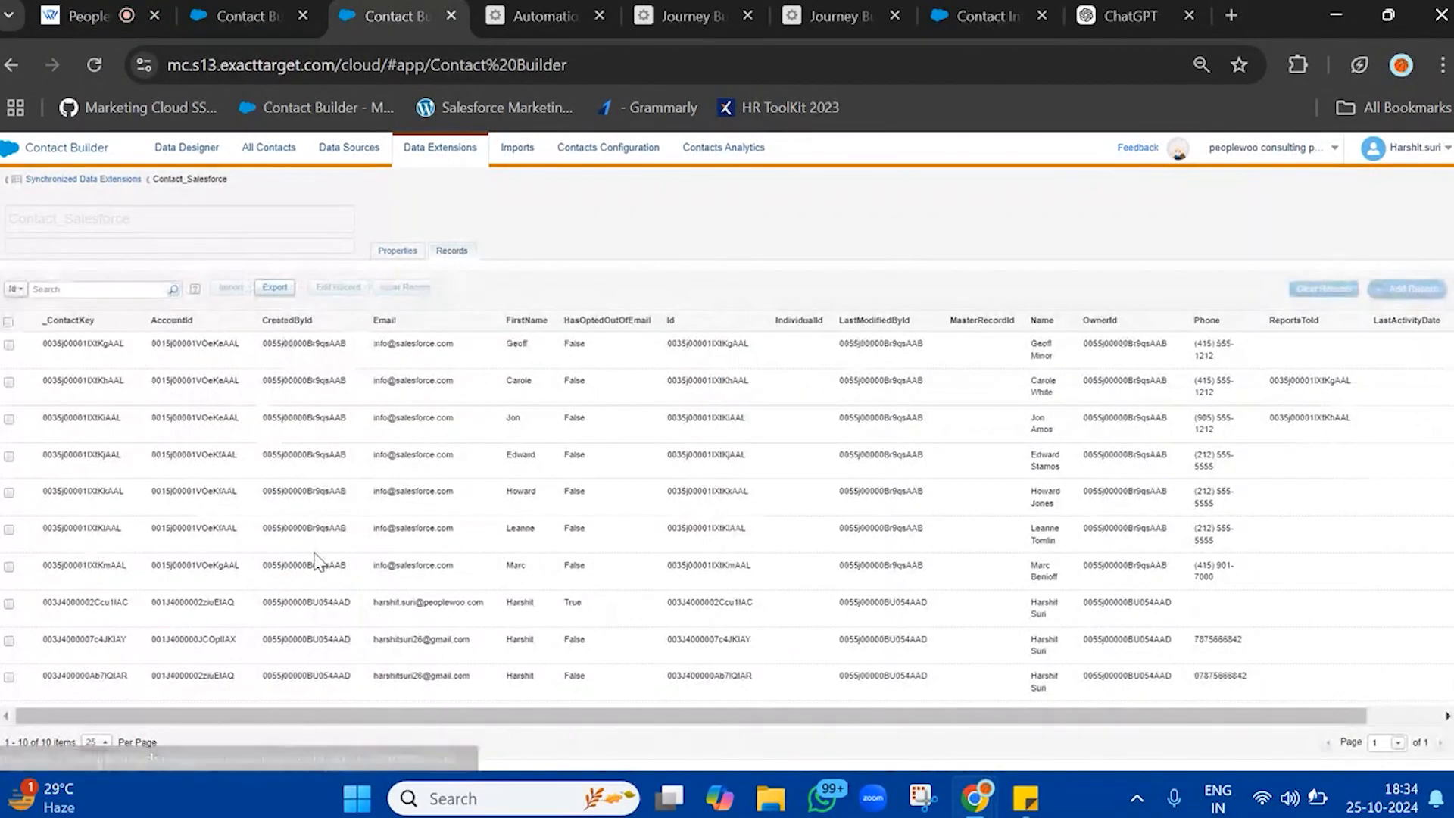
Copy the contact key of the record with HasOptedOutOfEmail set to True in Contact_Salesforce and open that contact's record in Salesforce
left_click_drag(285, 610, 1131, 602)
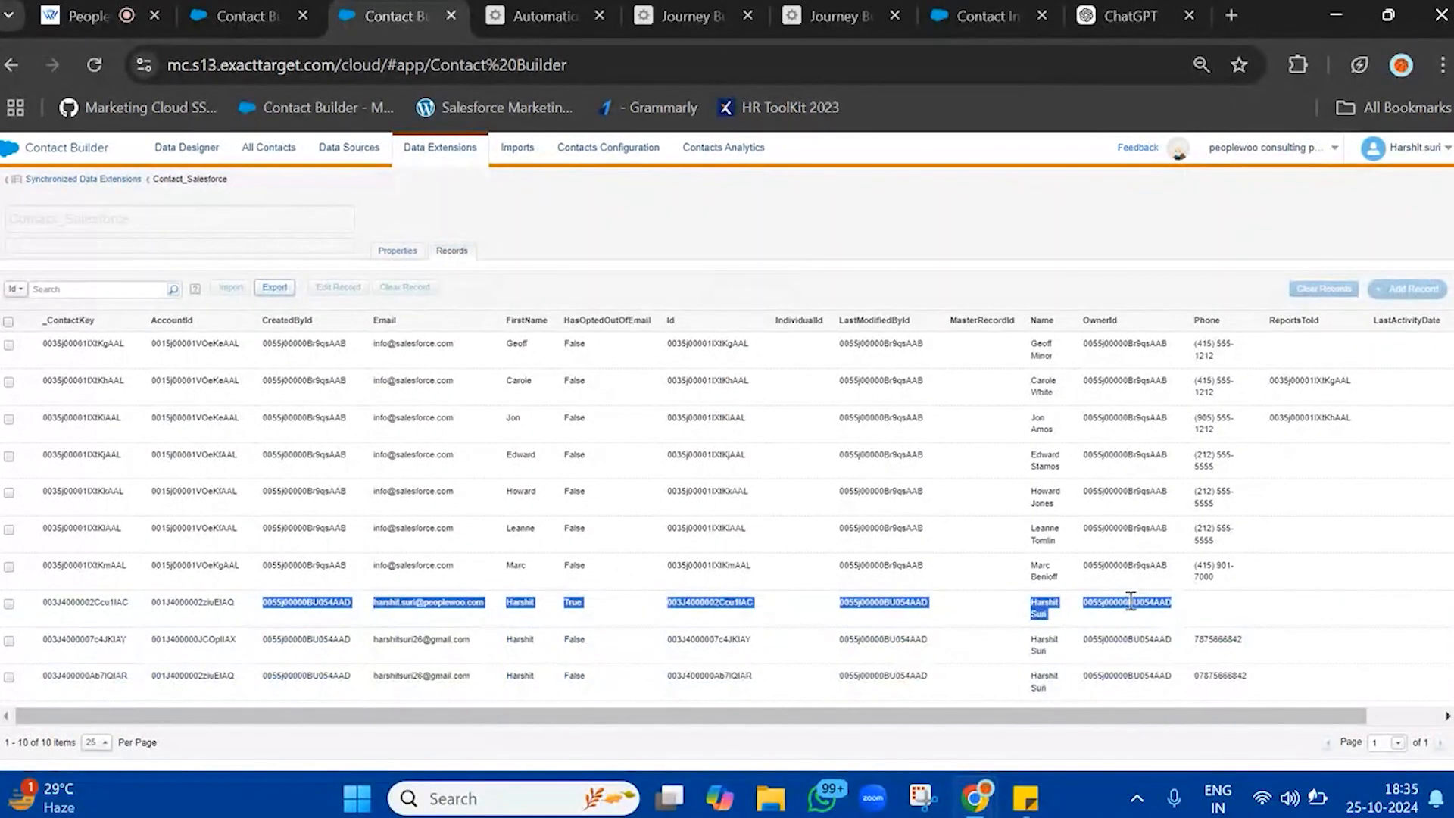
left_click(1130, 602)
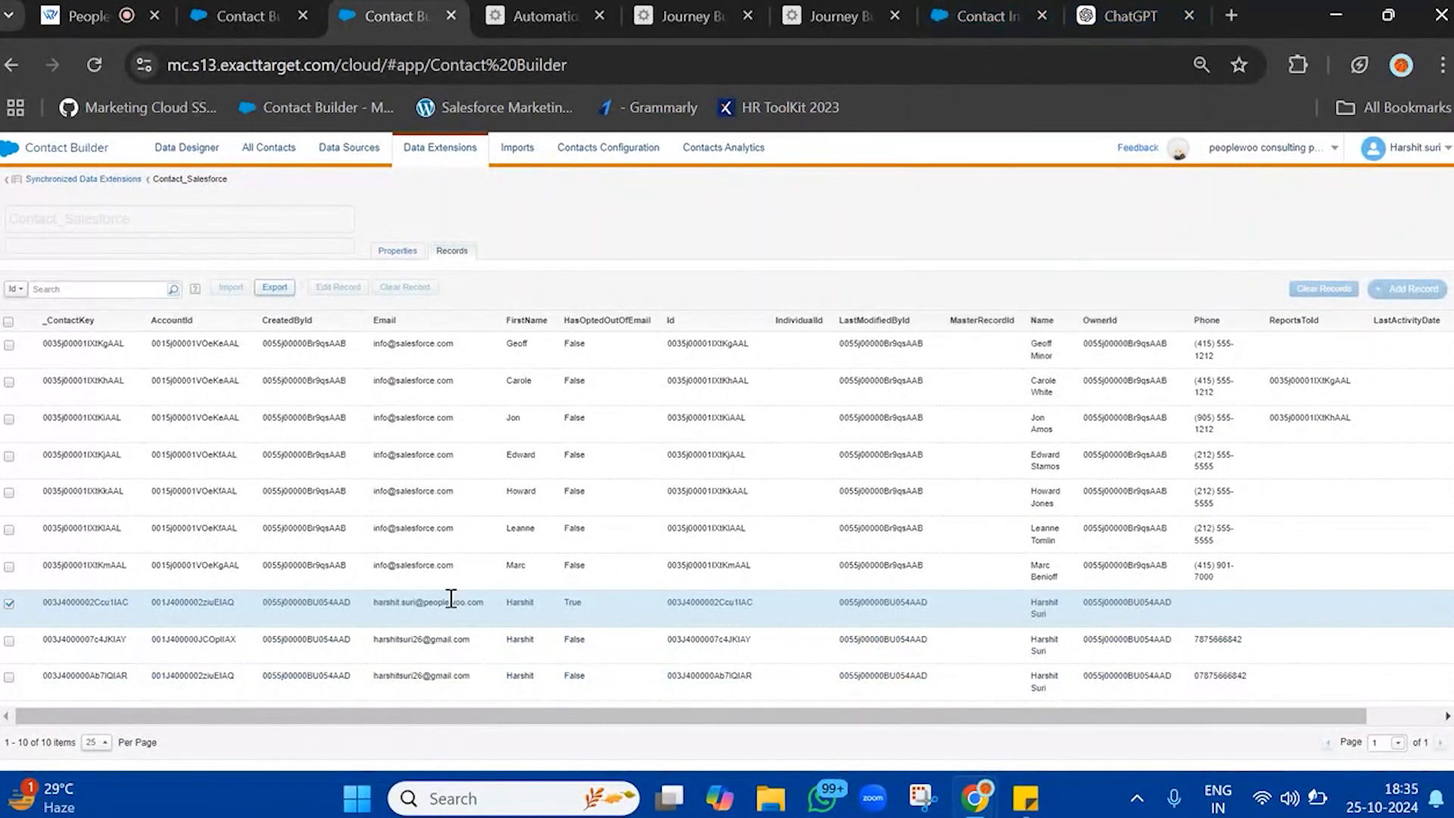
left_click(270, 642)
double_click(97, 602)
key("ctrl+c")
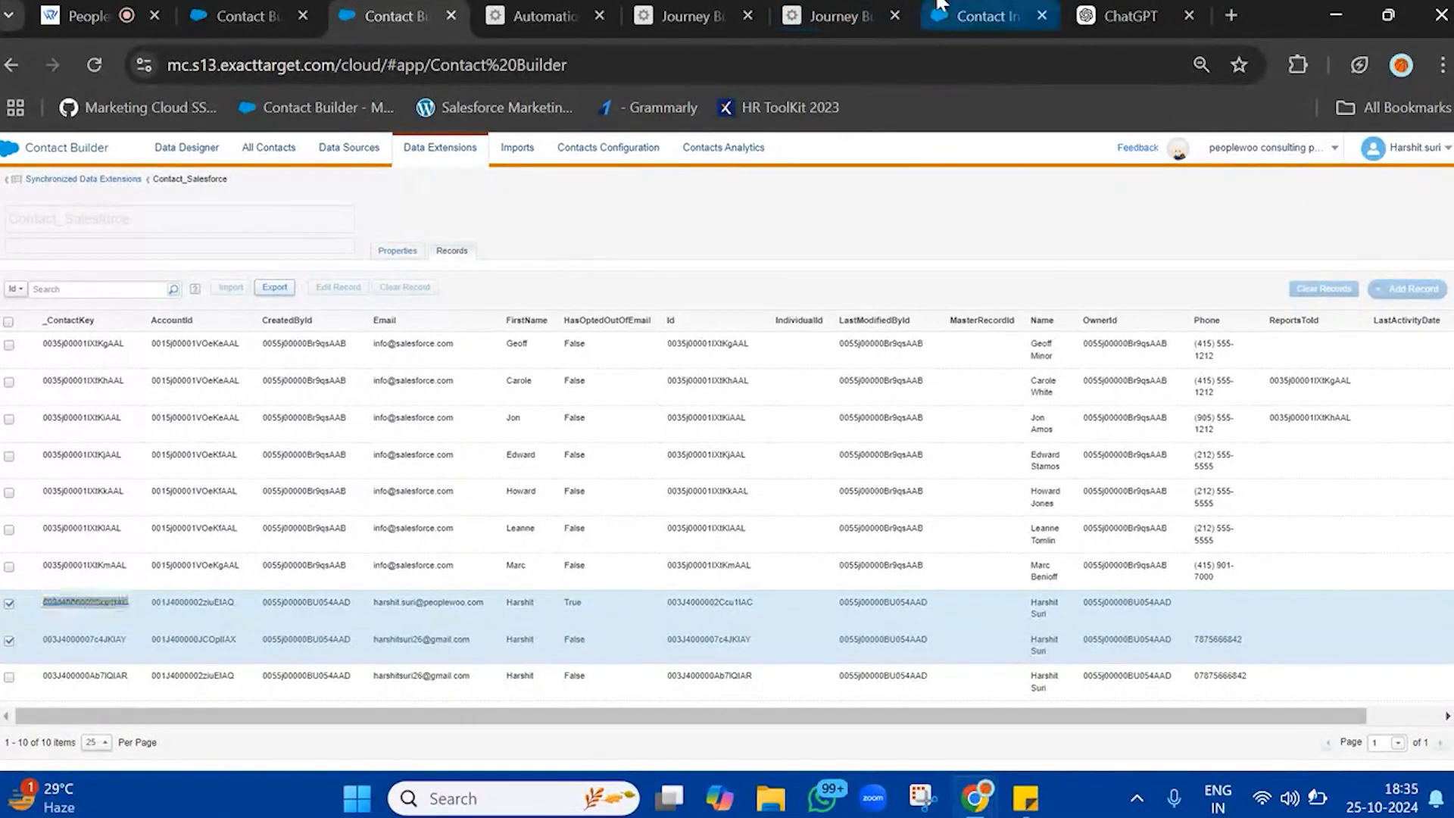
left_click(977, 15)
left_click(110, 579)
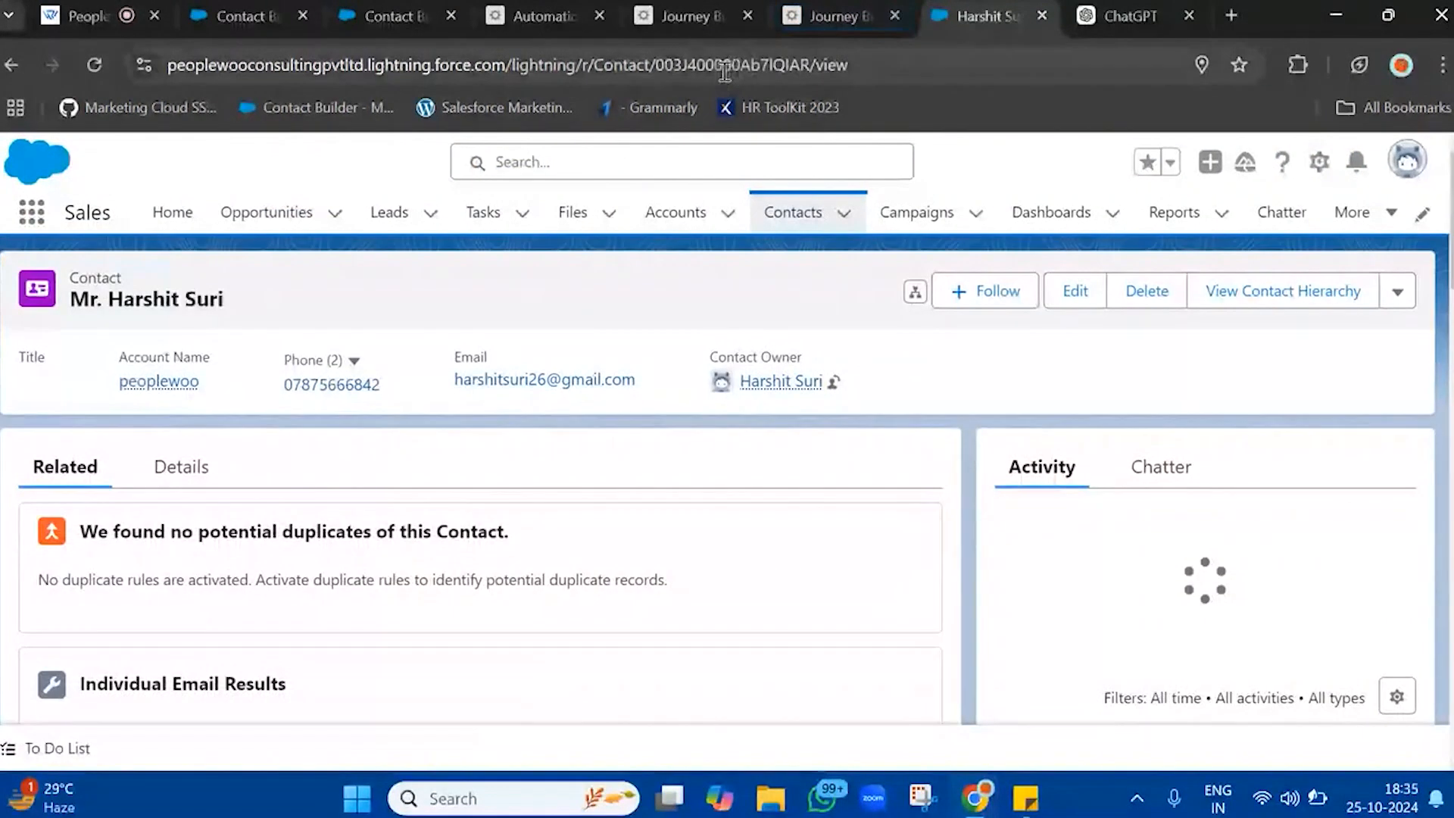
double_click(722, 73)
key("ctrl+v")
key("Return")
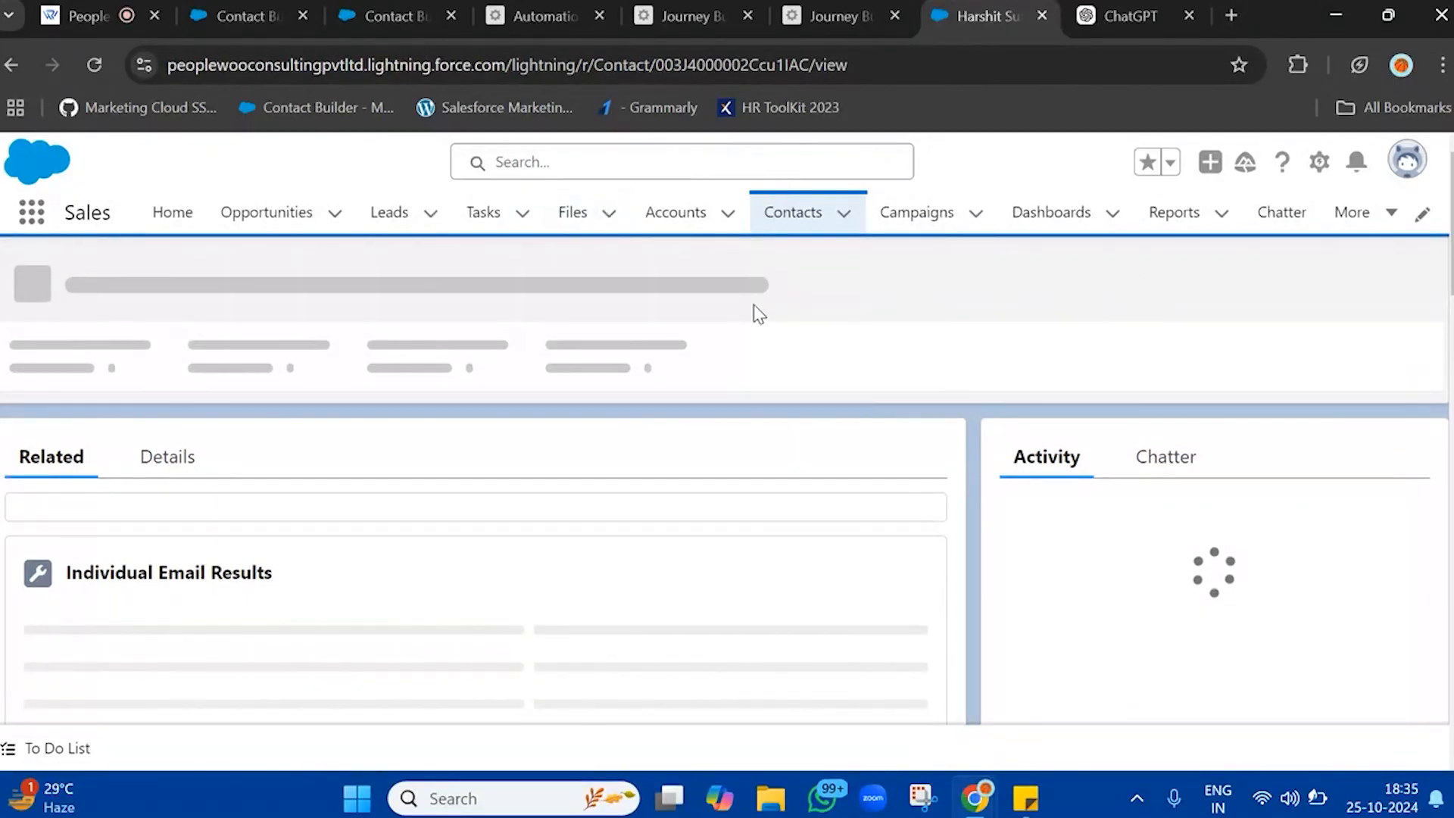
Switch to Contact Builder and search the Contact_Salesforce records page for the contact's work email address
left_click(352, 6)
key("ctrl+f")
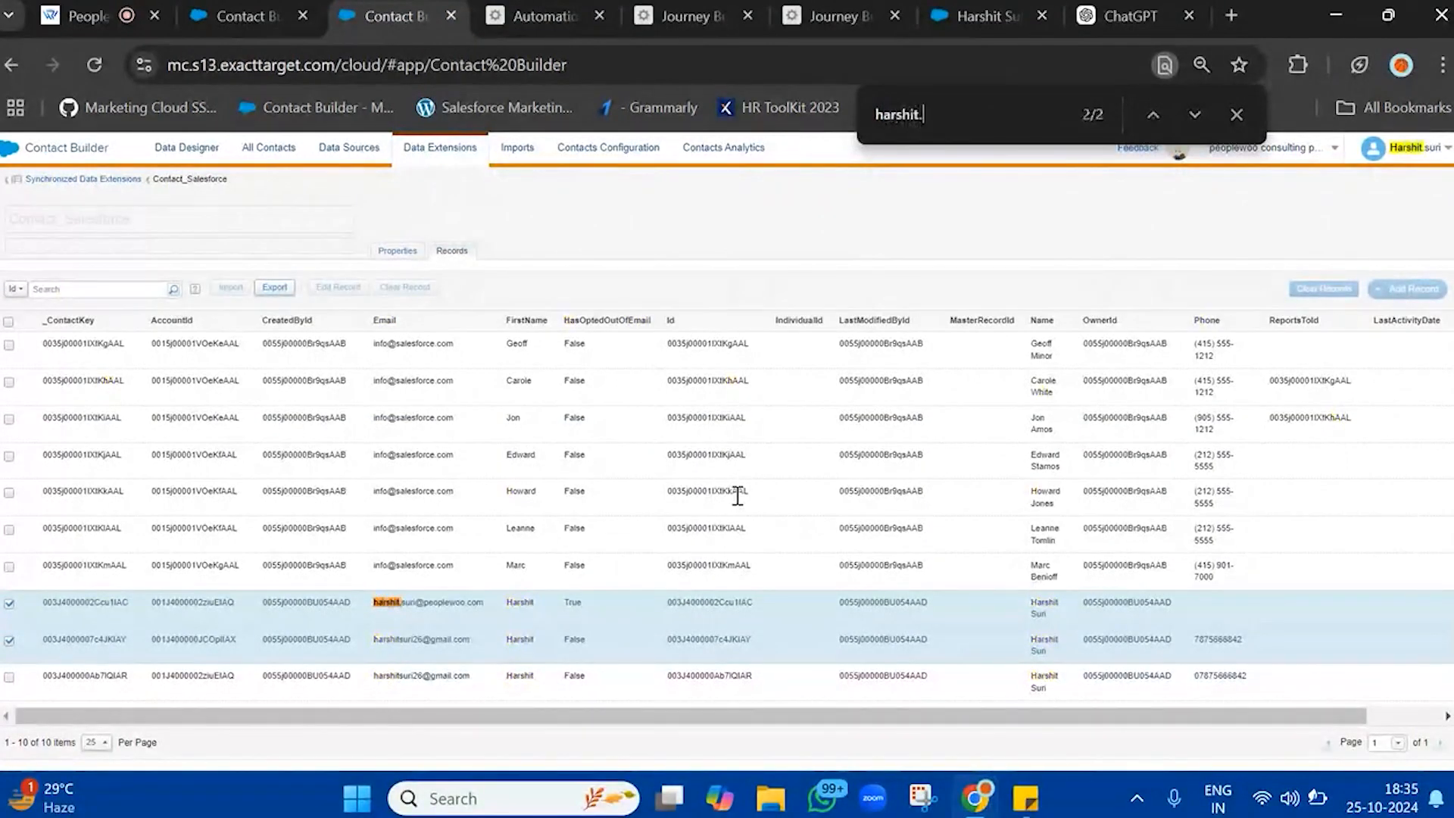
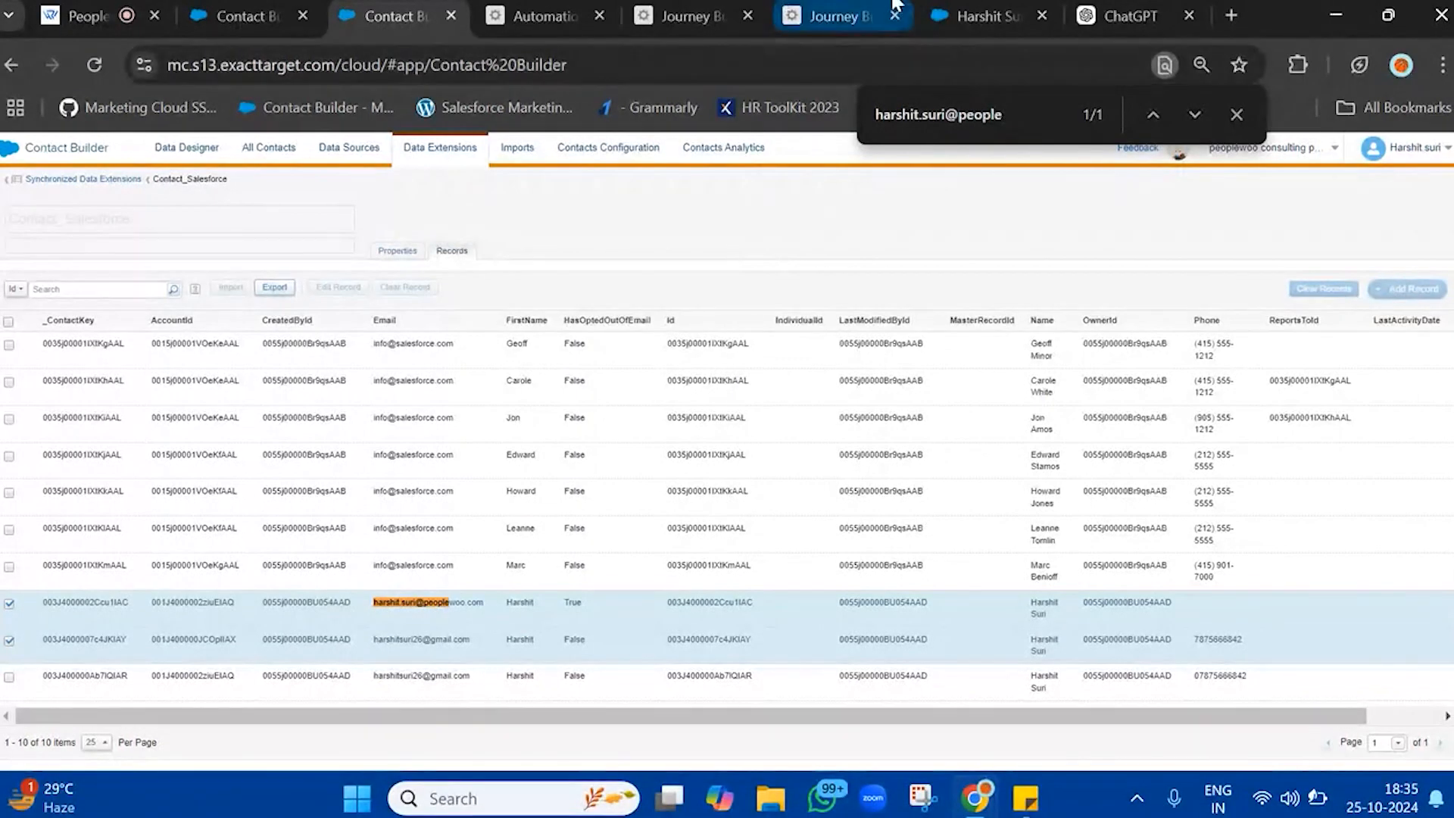
Compare the contact's Salesforce record with its matching row in the Contact_Salesforce records
left_click(1000, 16)
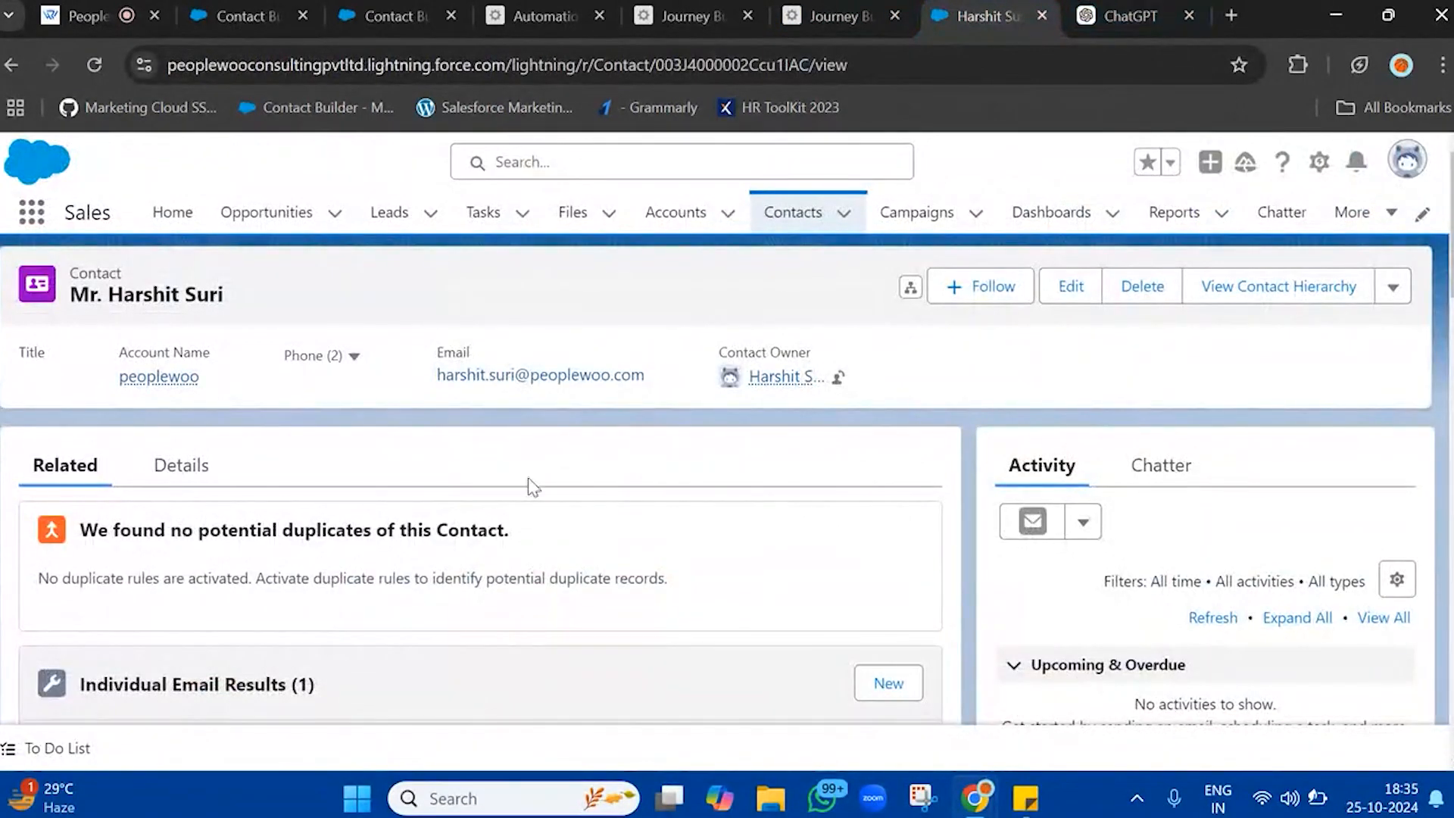
double_click(439, 530)
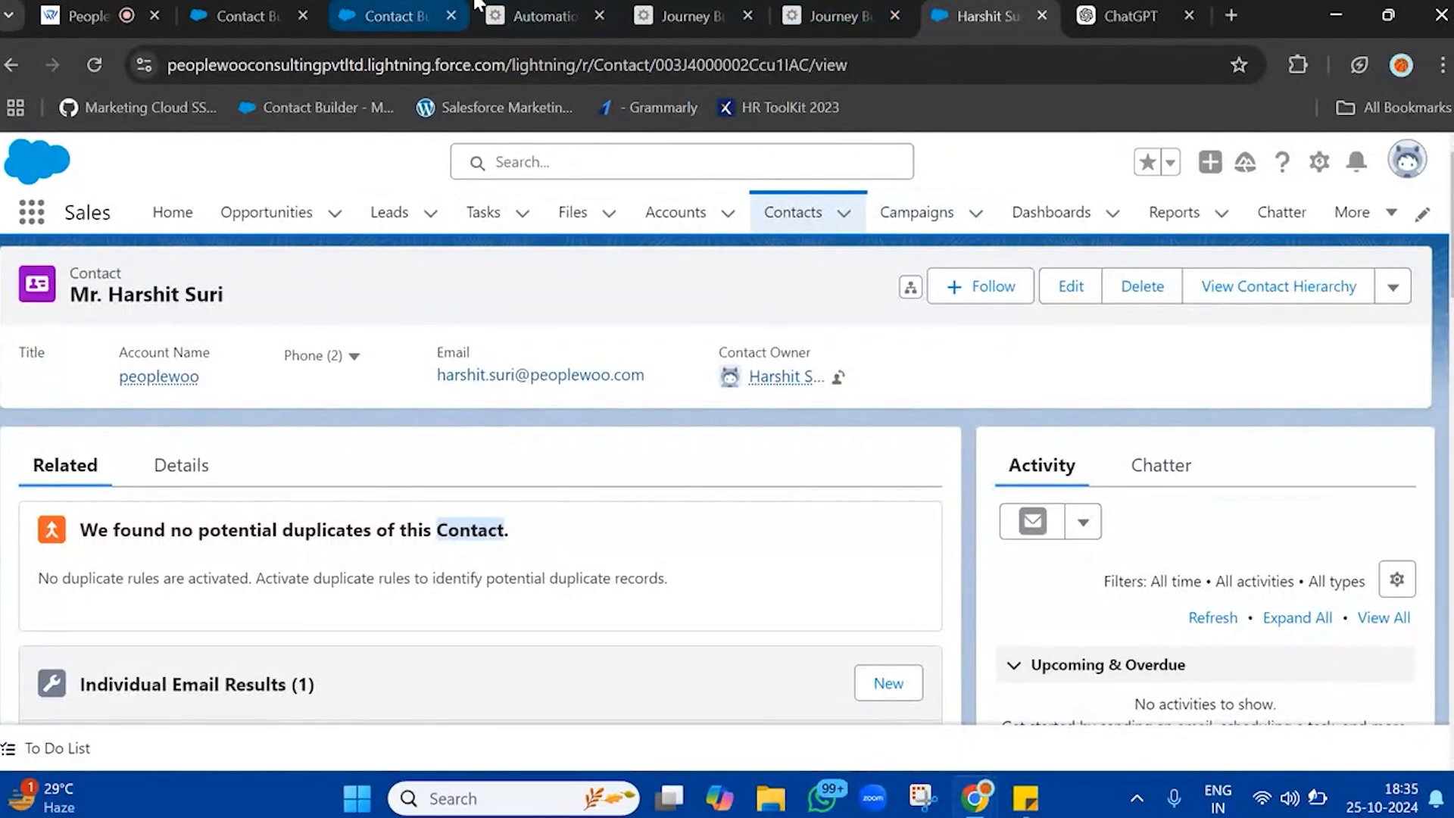
left_click(437, 17)
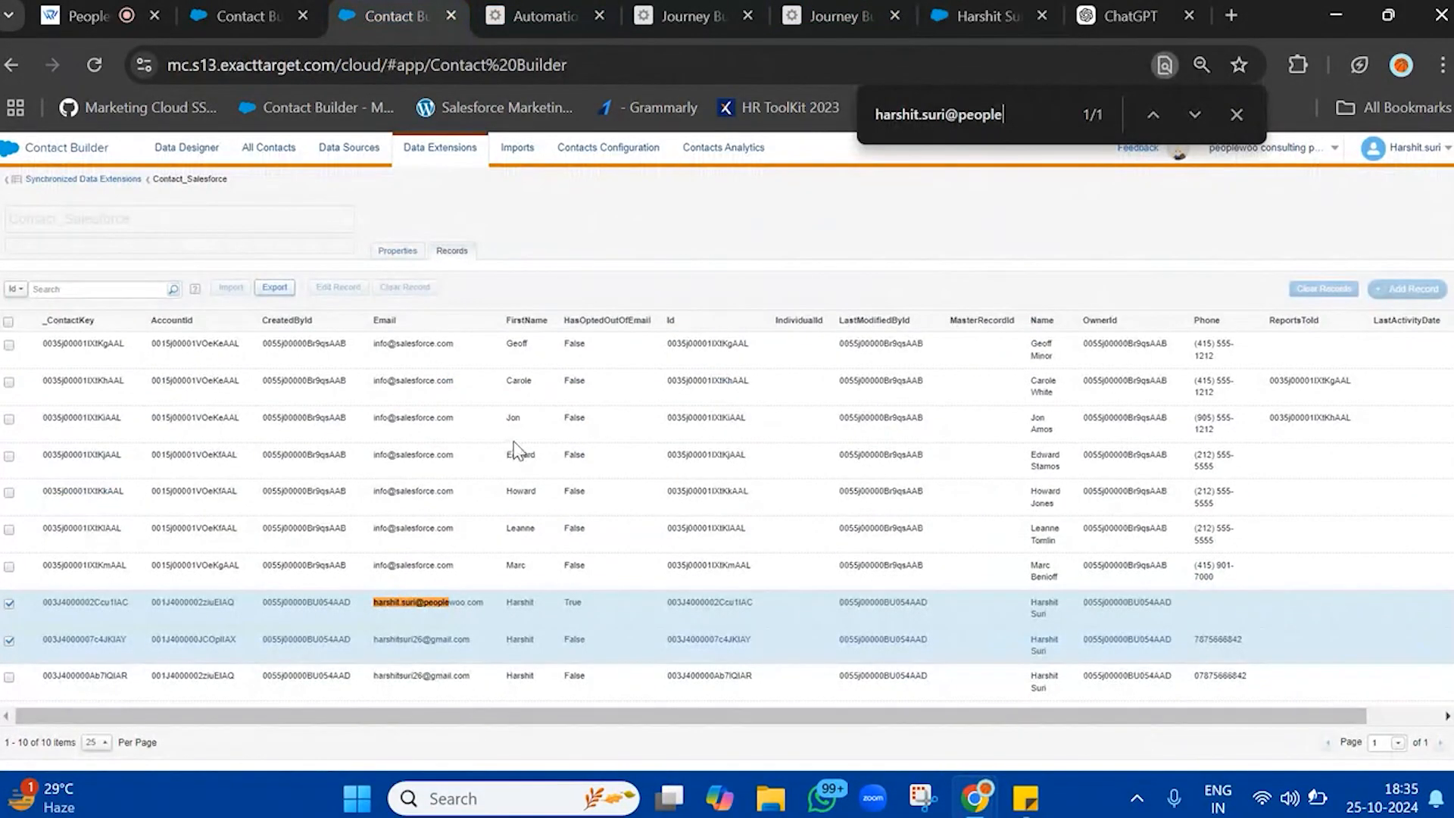
left_click(976, 11)
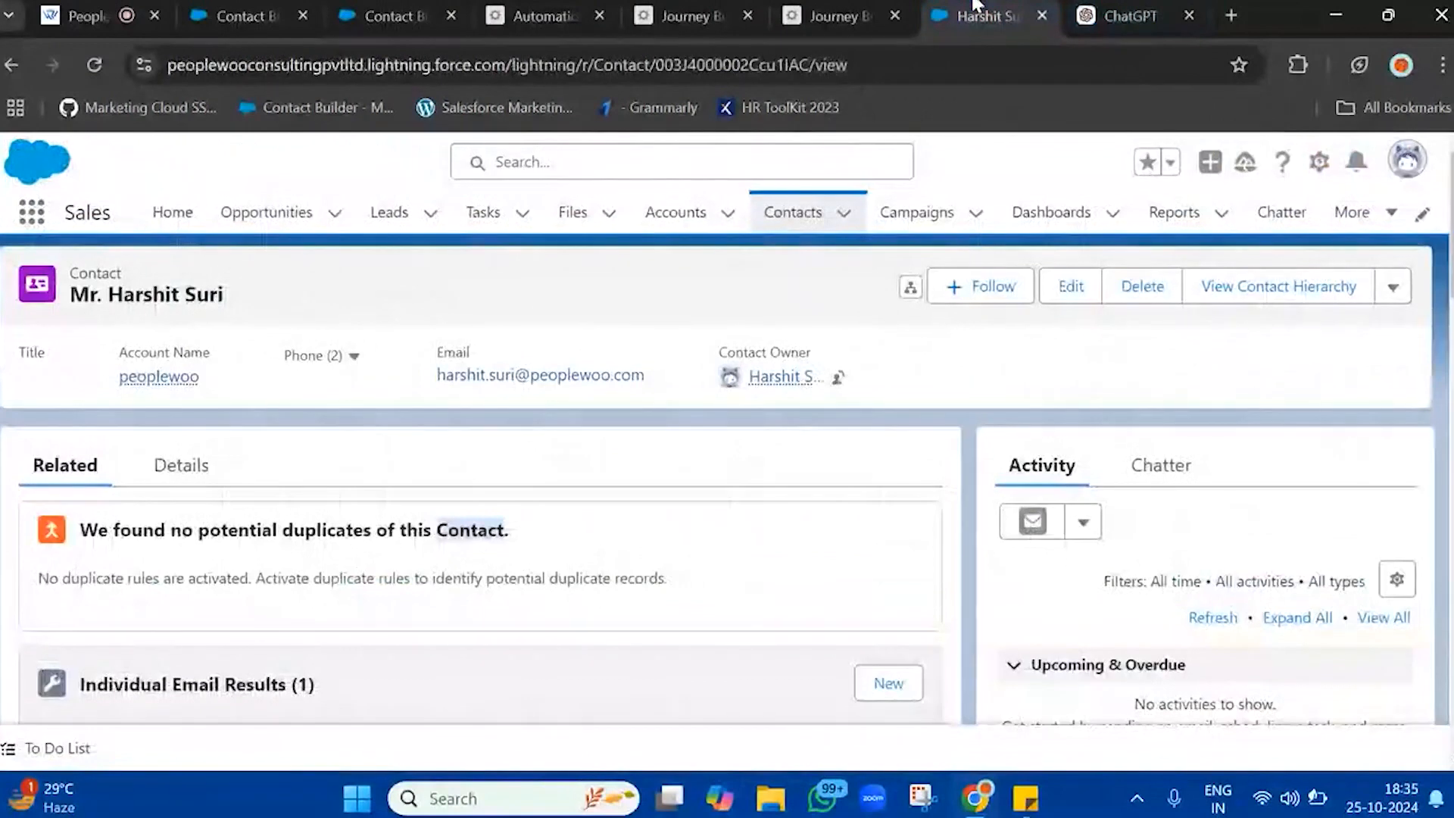
scroll(552, 529, "down", 3)
scroll(545, 539, "up", 3)
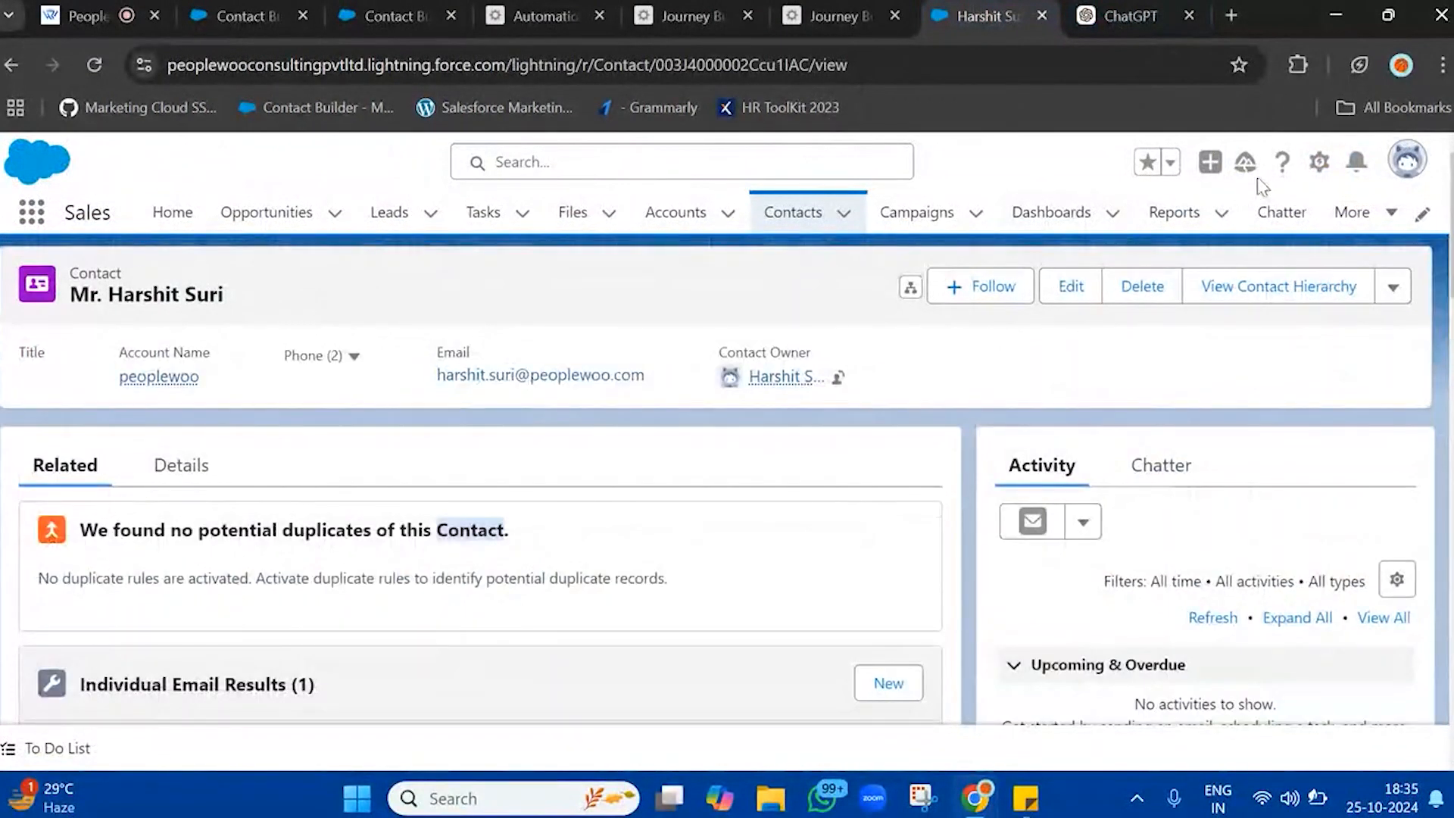
Delete the open contact from Salesforce and dismiss the notification
left_click(1164, 301)
left_click(1032, 503)
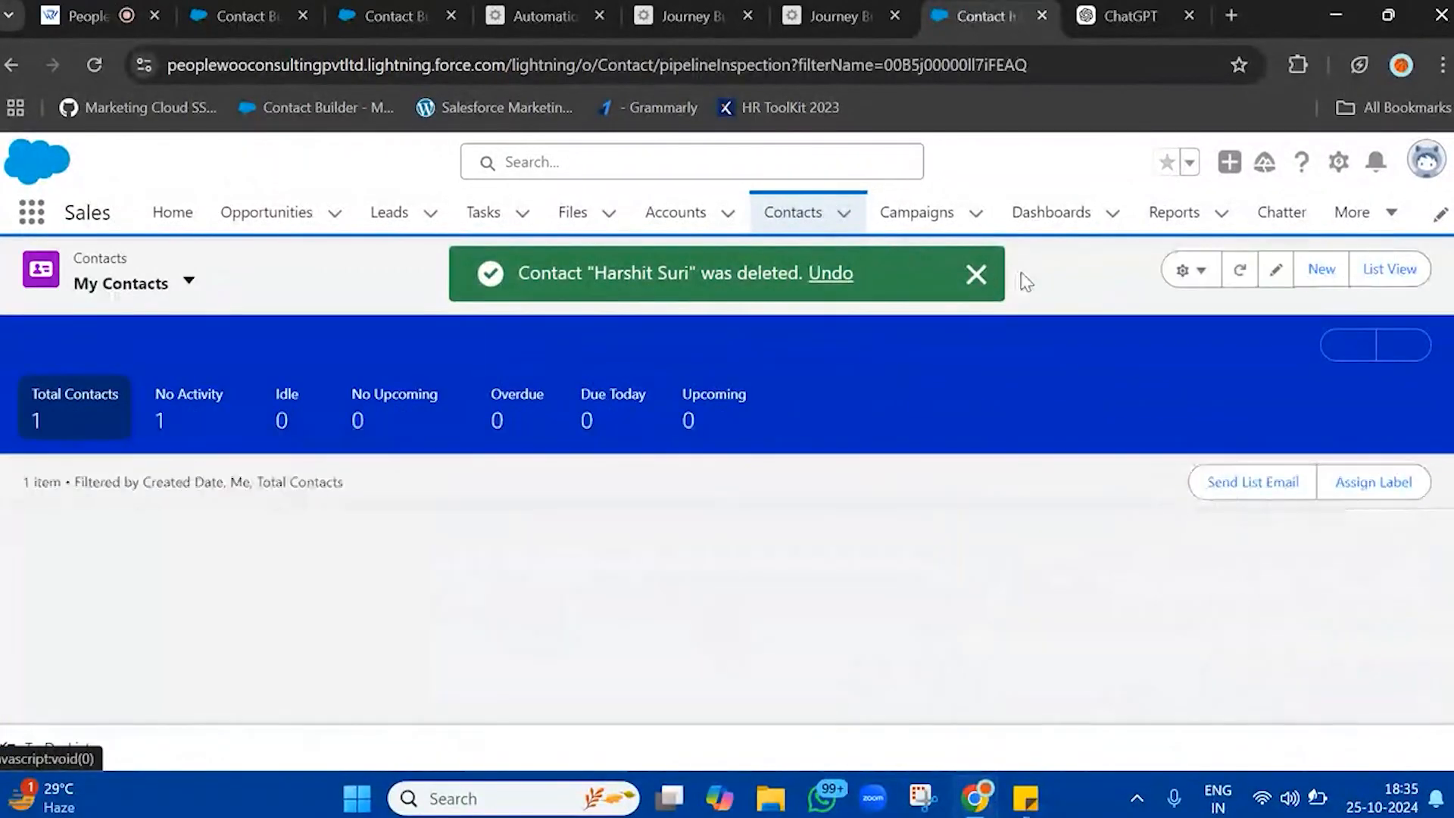
left_click(976, 273)
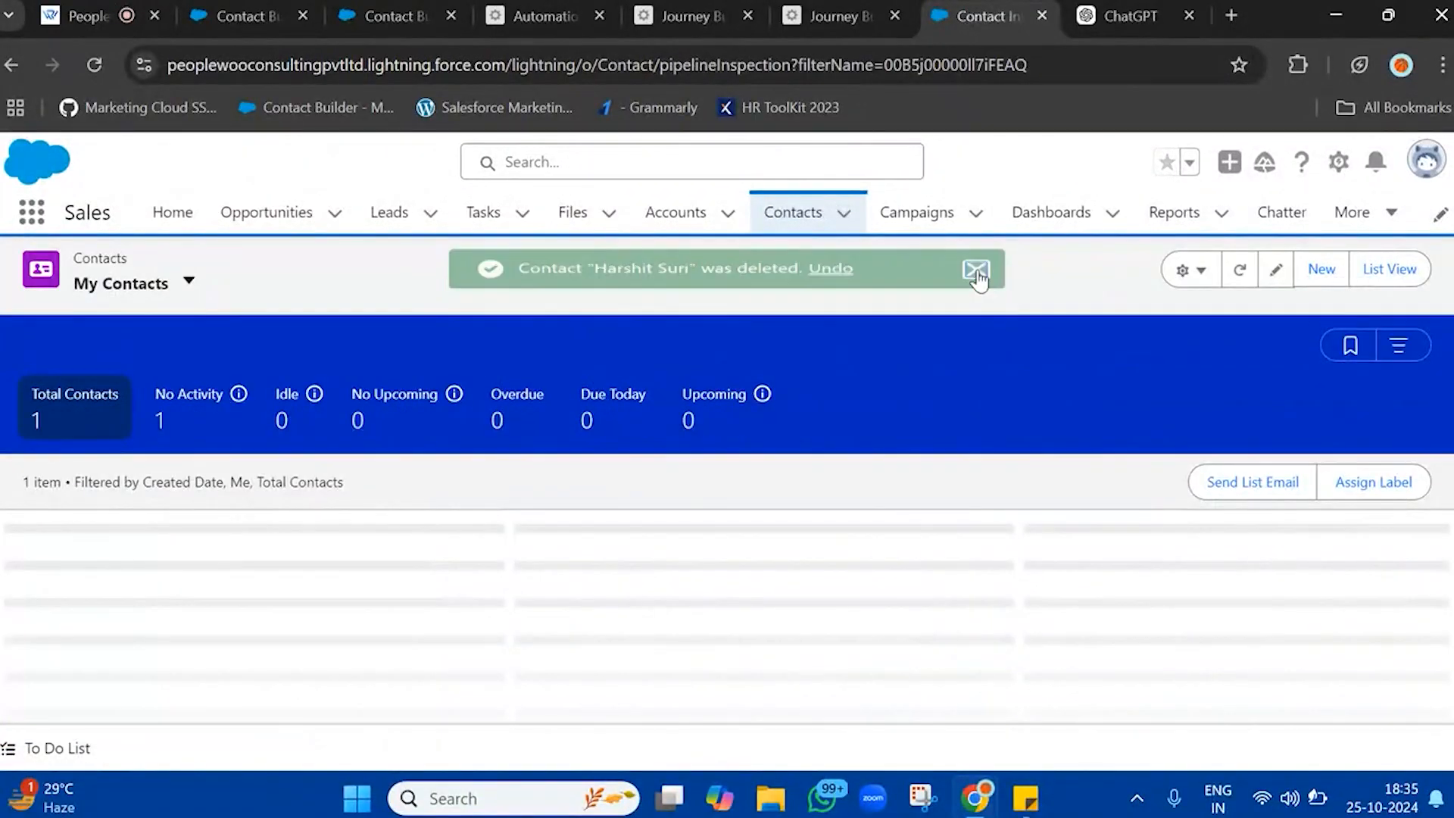
Start a new Salesforce contact with salutation Mr. and fill in the name and address details from the saved browser profile
left_click(1318, 269)
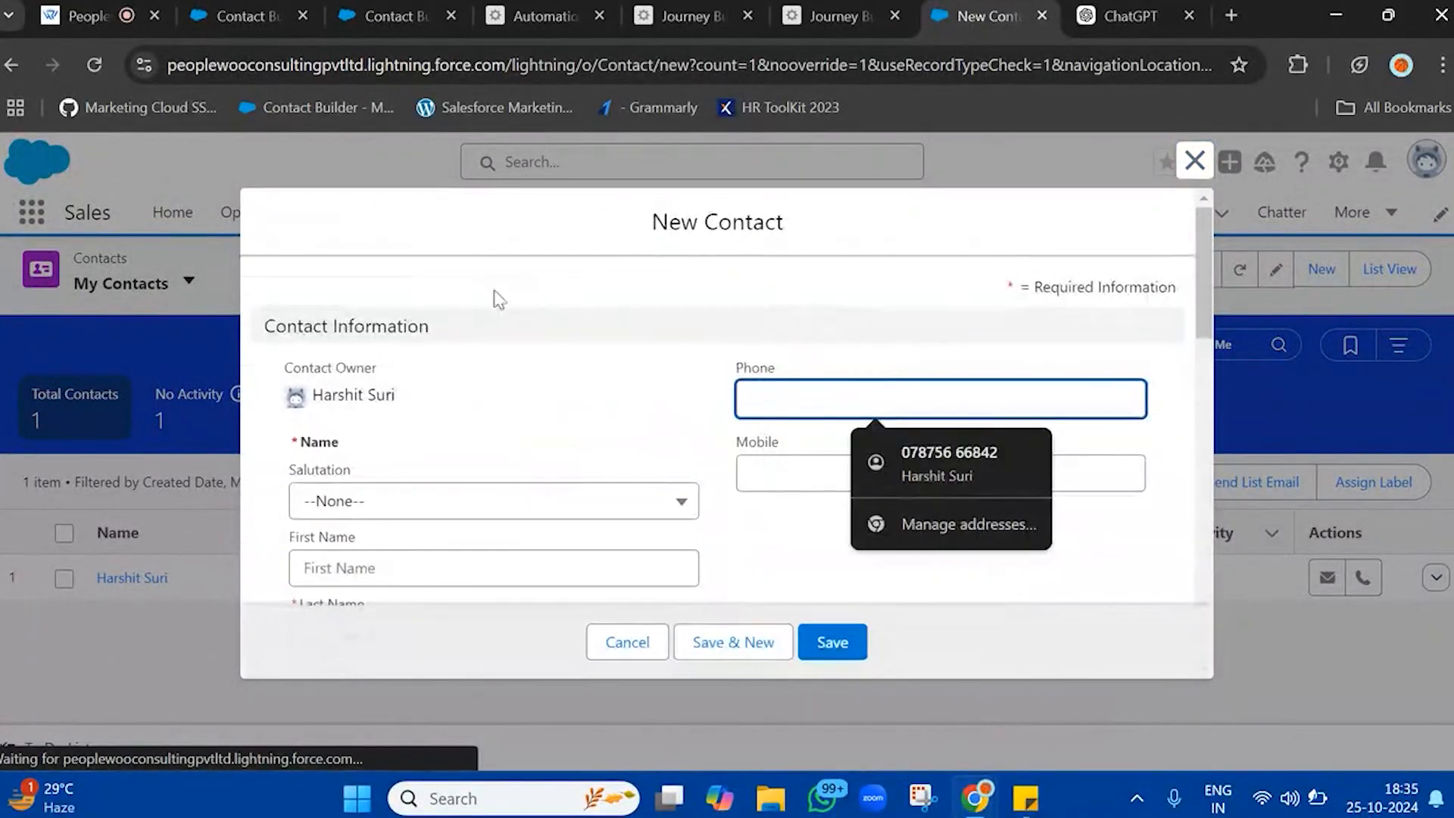
left_click(411, 505)
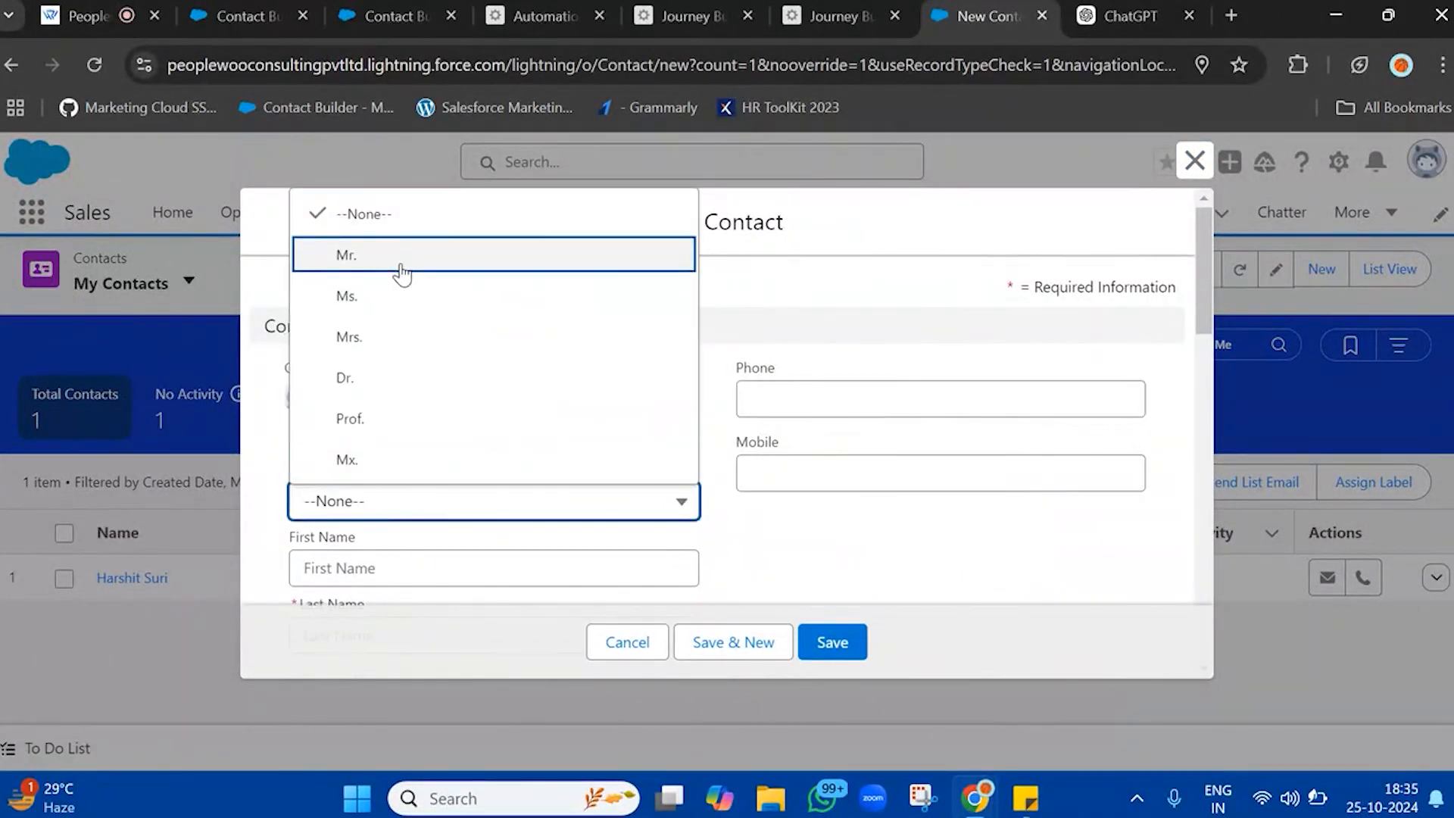
left_click(395, 262)
left_click(421, 577)
type("Harshit")
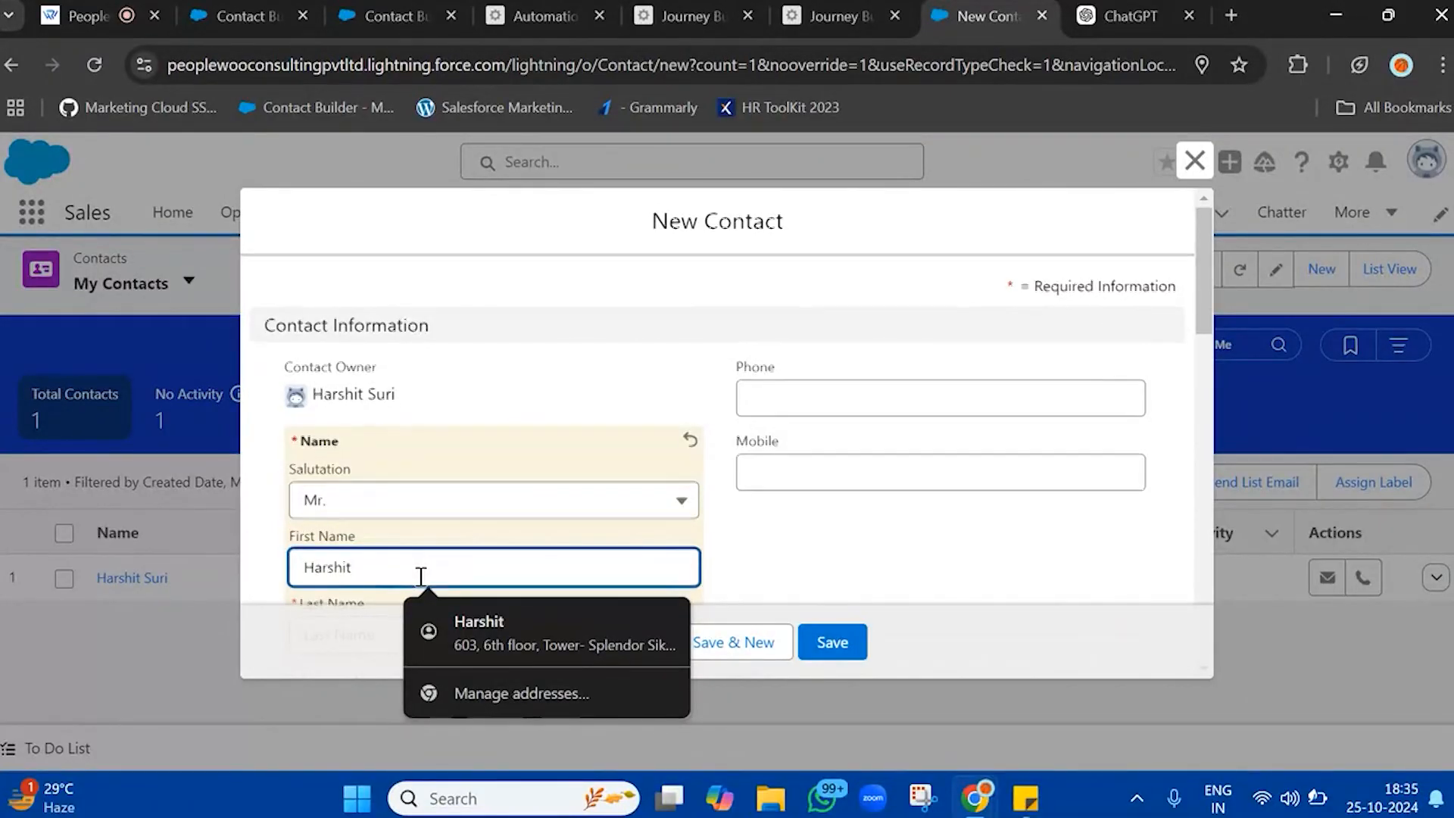
scroll(421, 577, "down", 3)
left_click(422, 628)
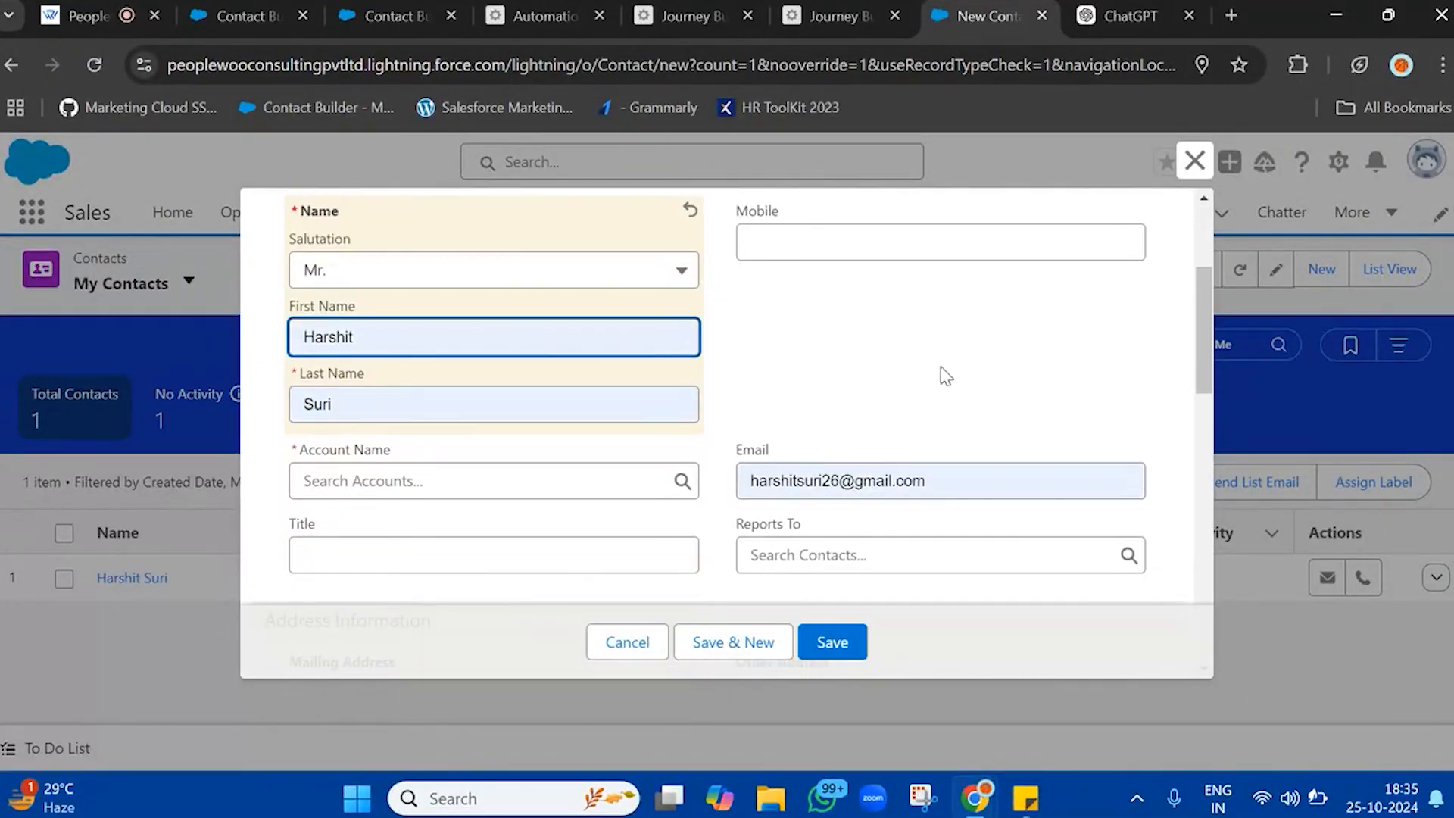
Replace the new contact's email with the work email address, glancing at the UpdateEmailOptOuts journey and UnsubscribeData automation
left_click(938, 481)
key("ctrl+a")
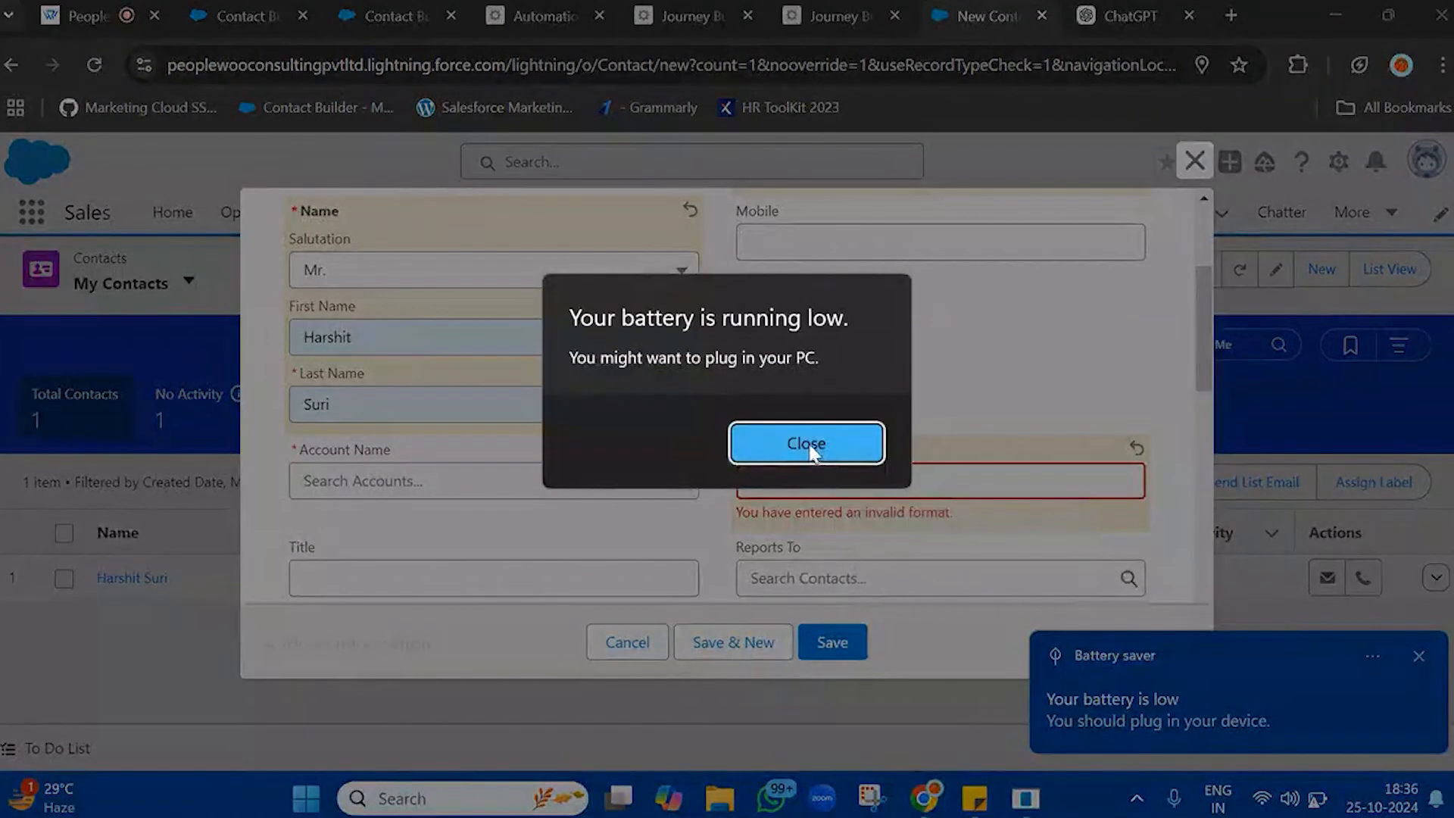
left_click(807, 443)
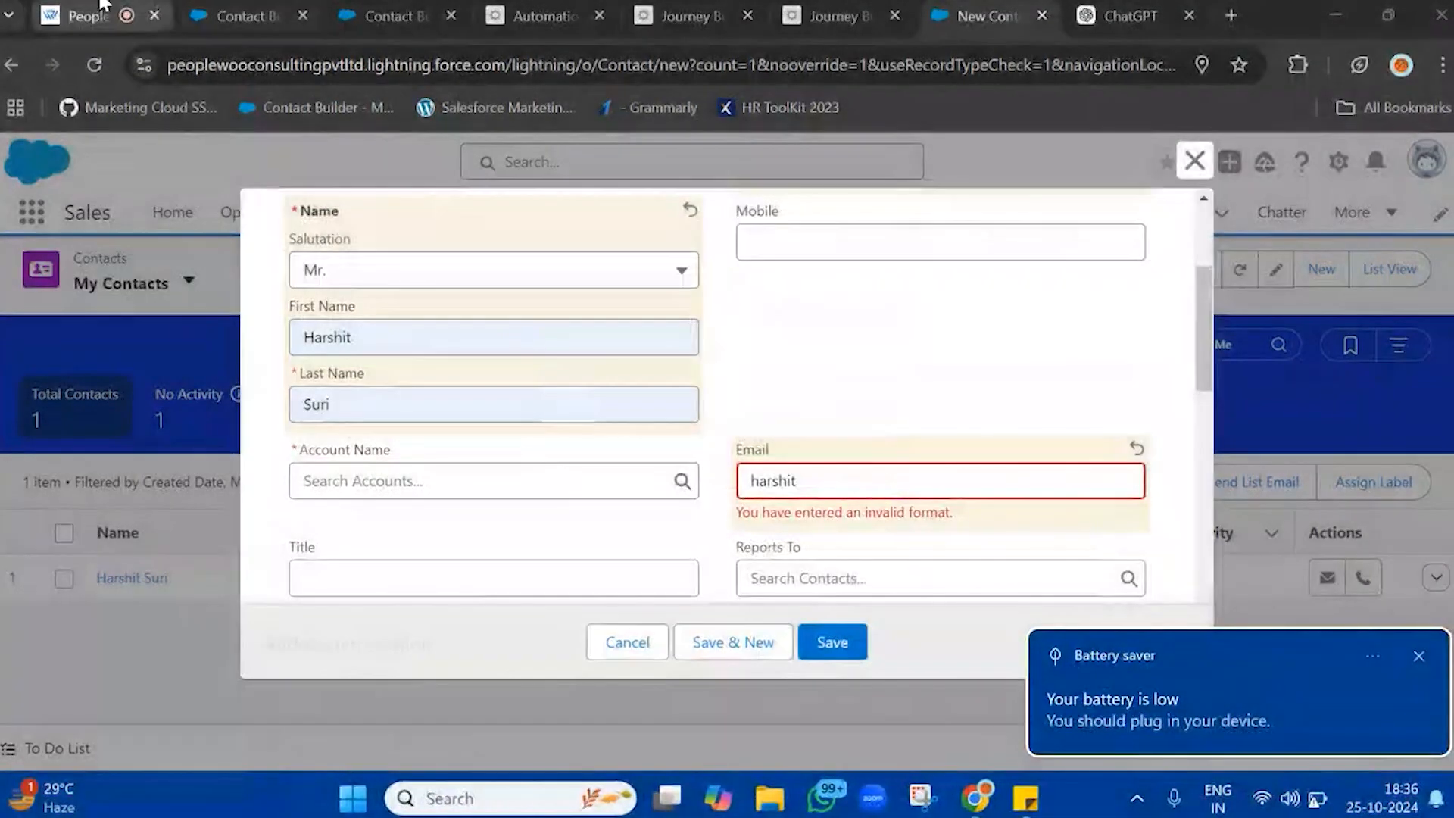
left_click(814, 9)
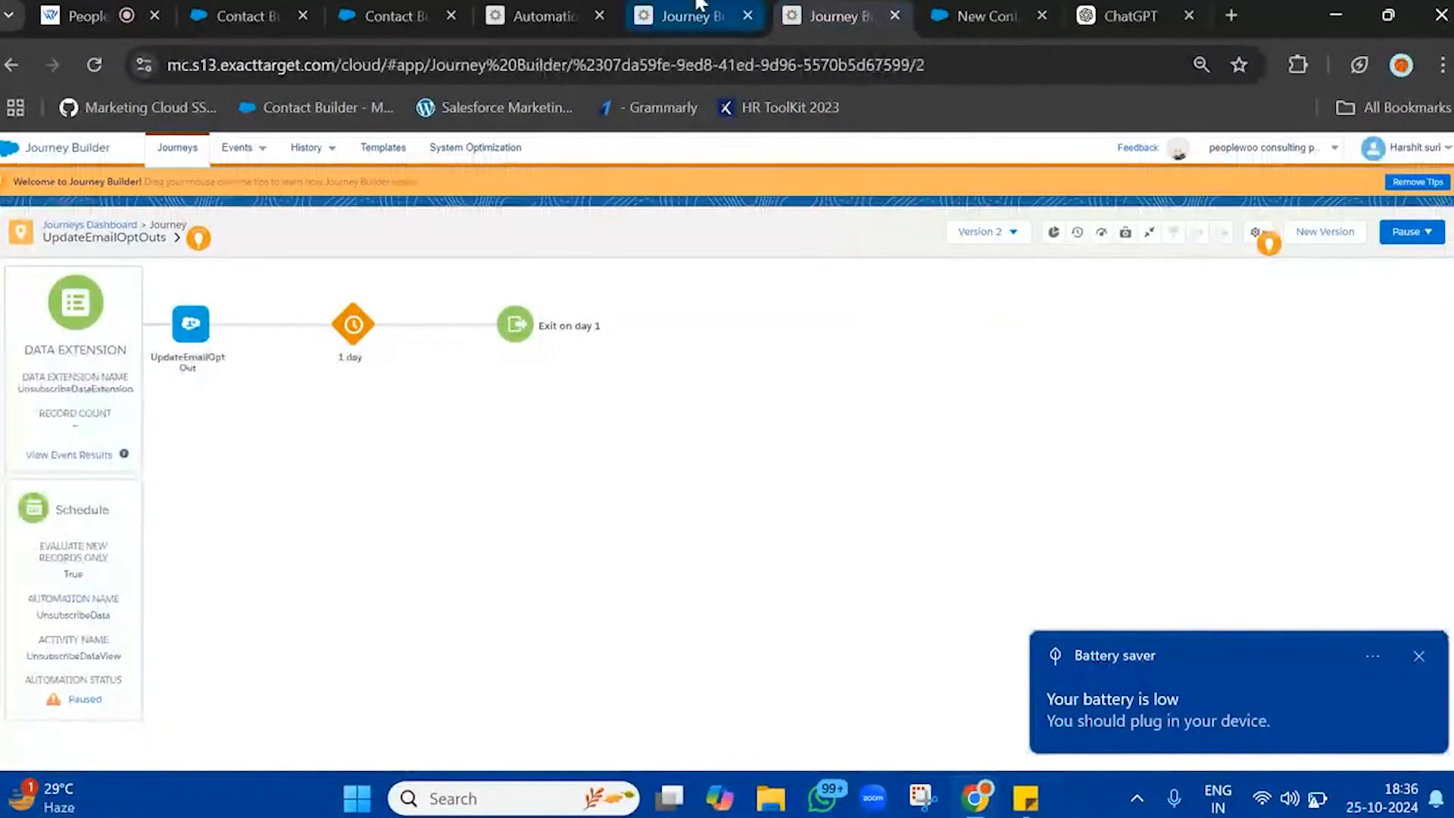
left_click(682, 14)
left_click(564, 11)
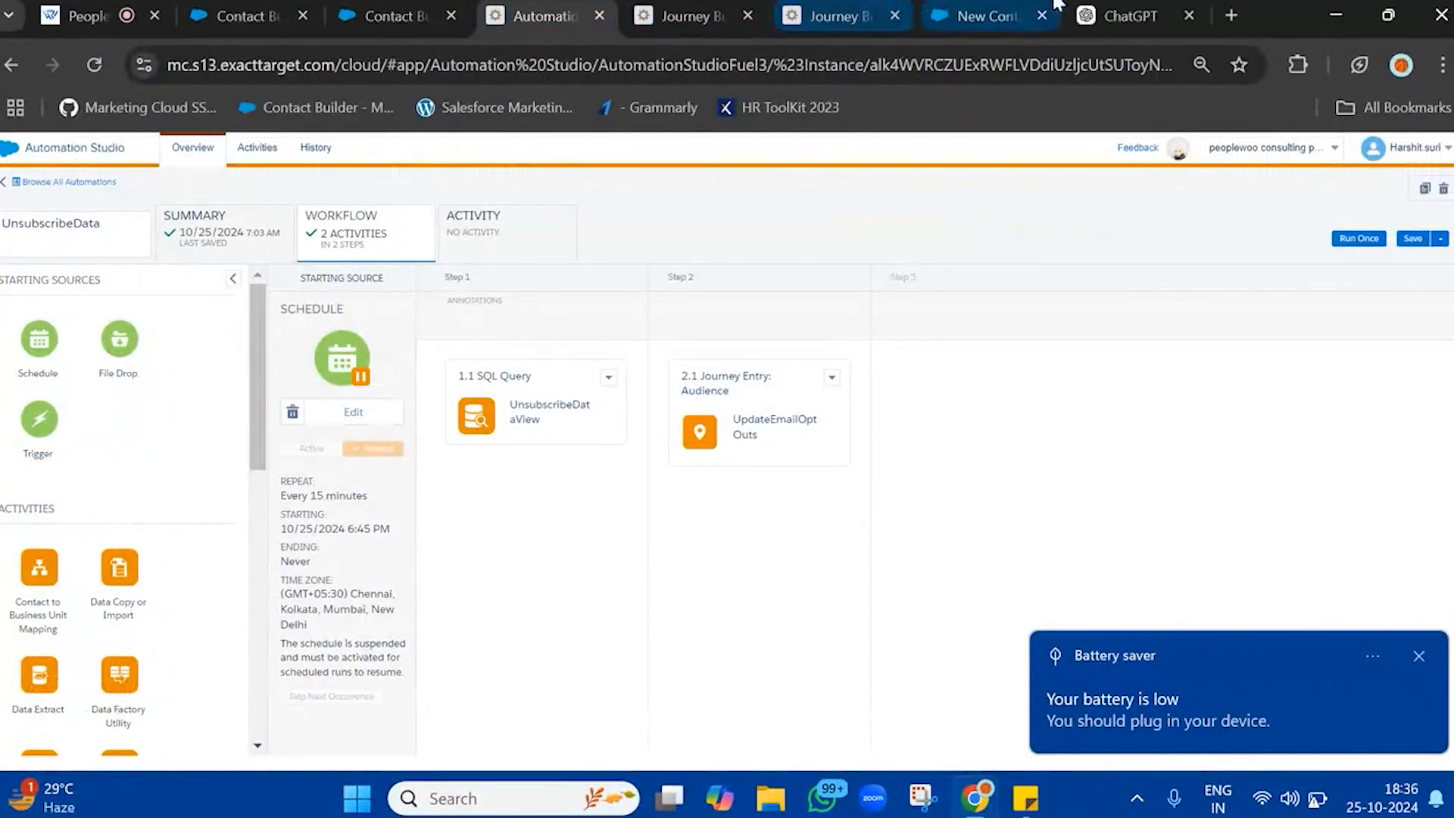
left_click(929, 6)
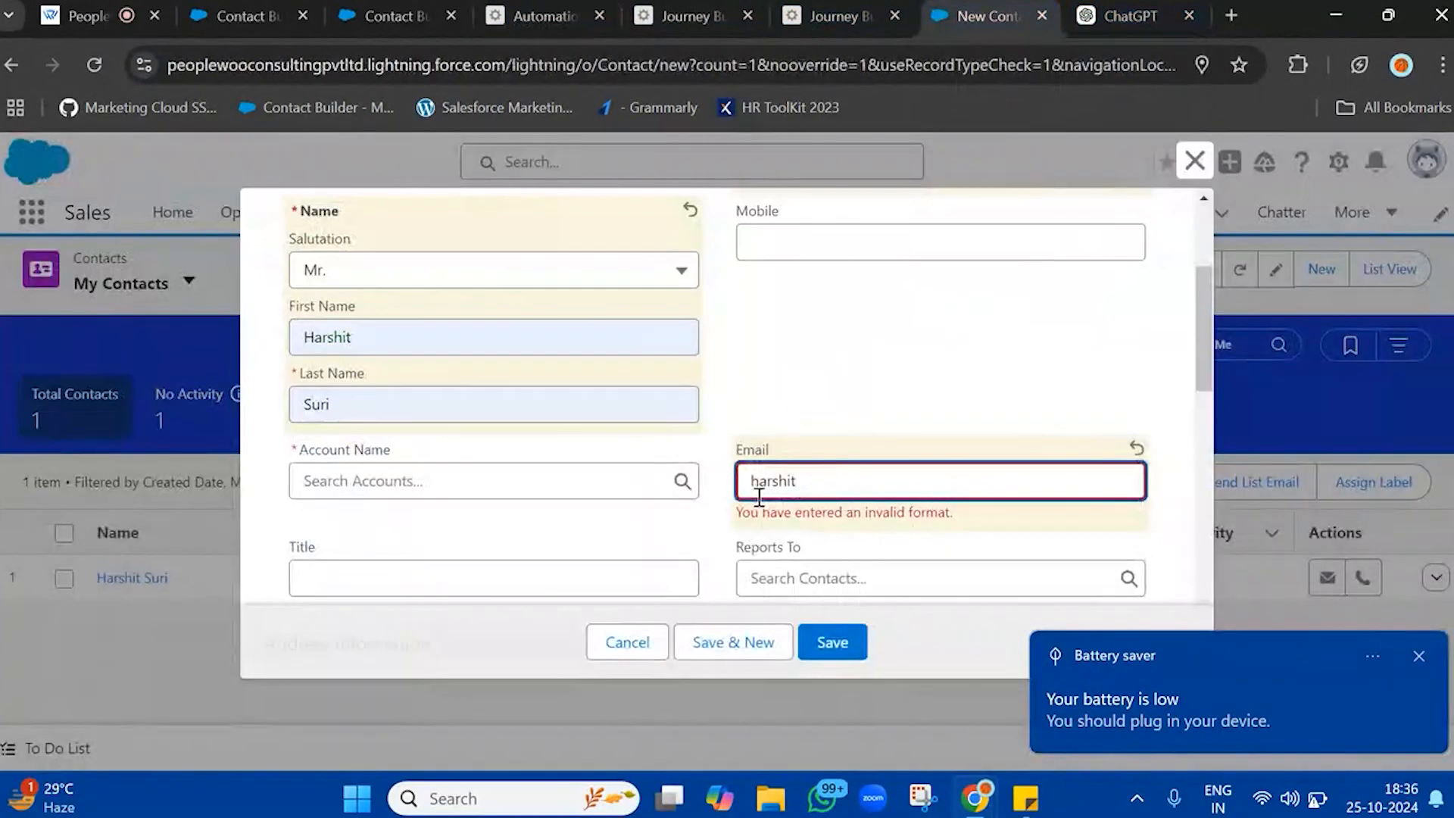
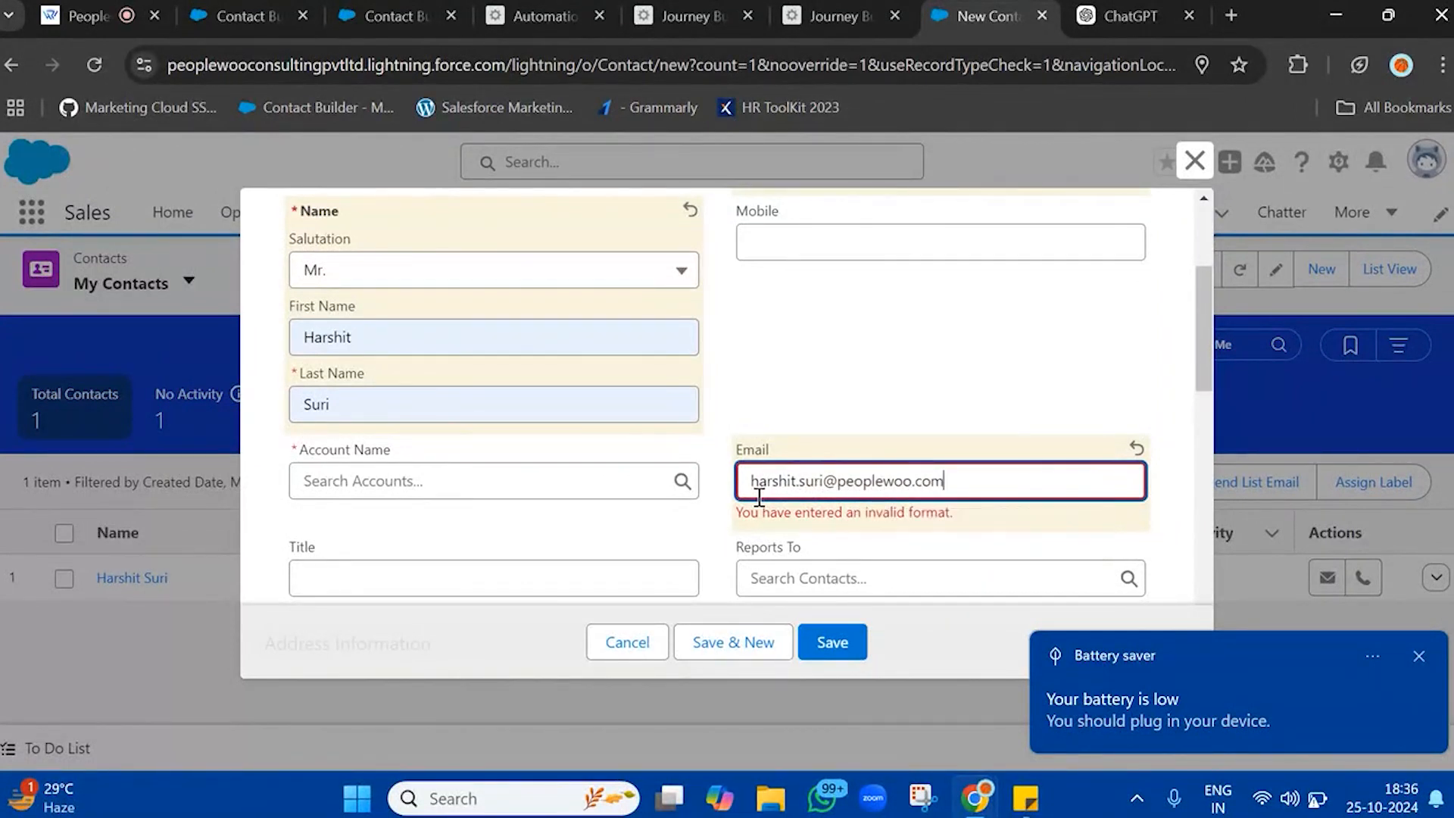
left_click(858, 397)
Set the new contact's account name to peoplewoo
left_click(477, 481)
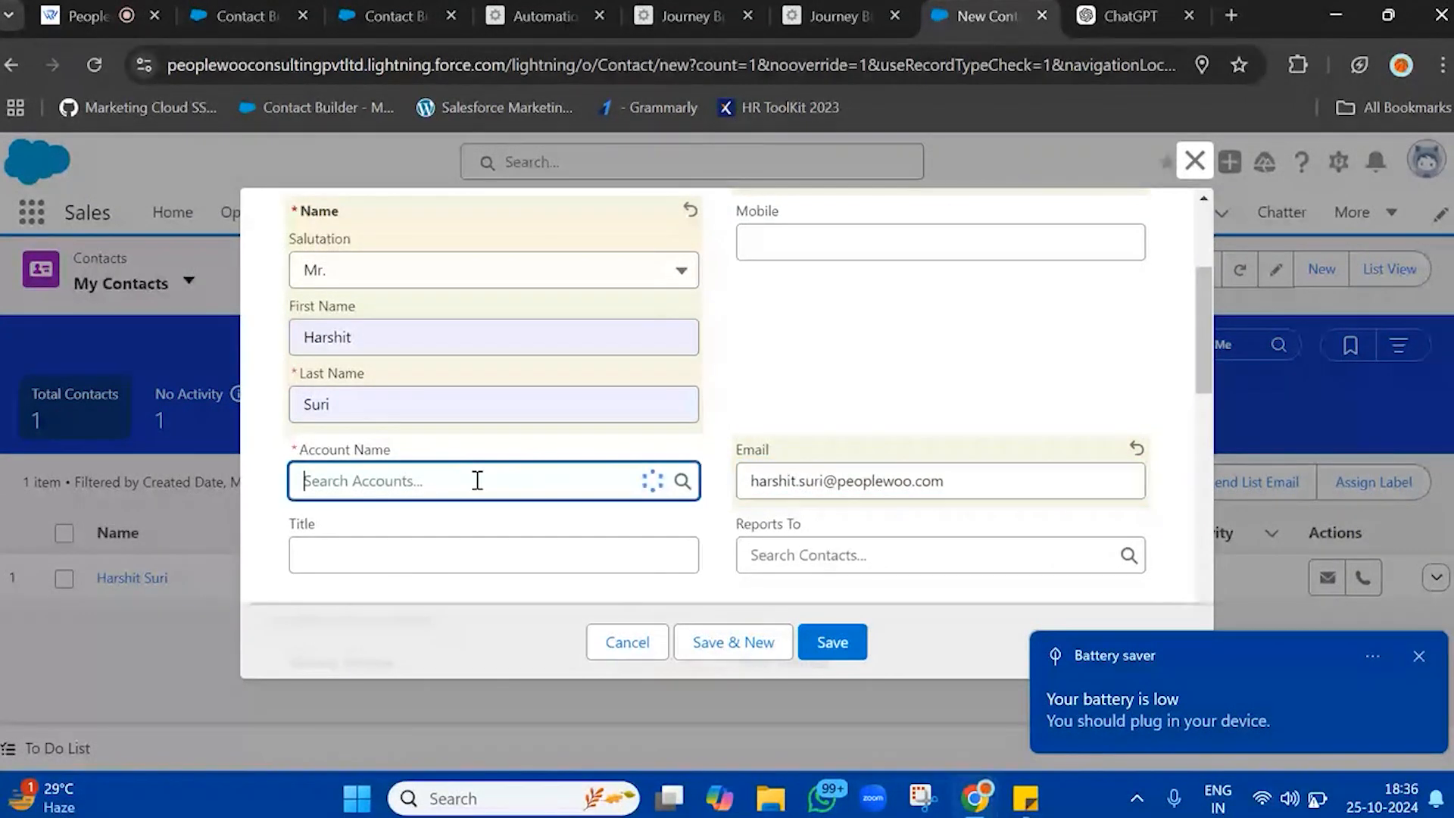
type("Popl")
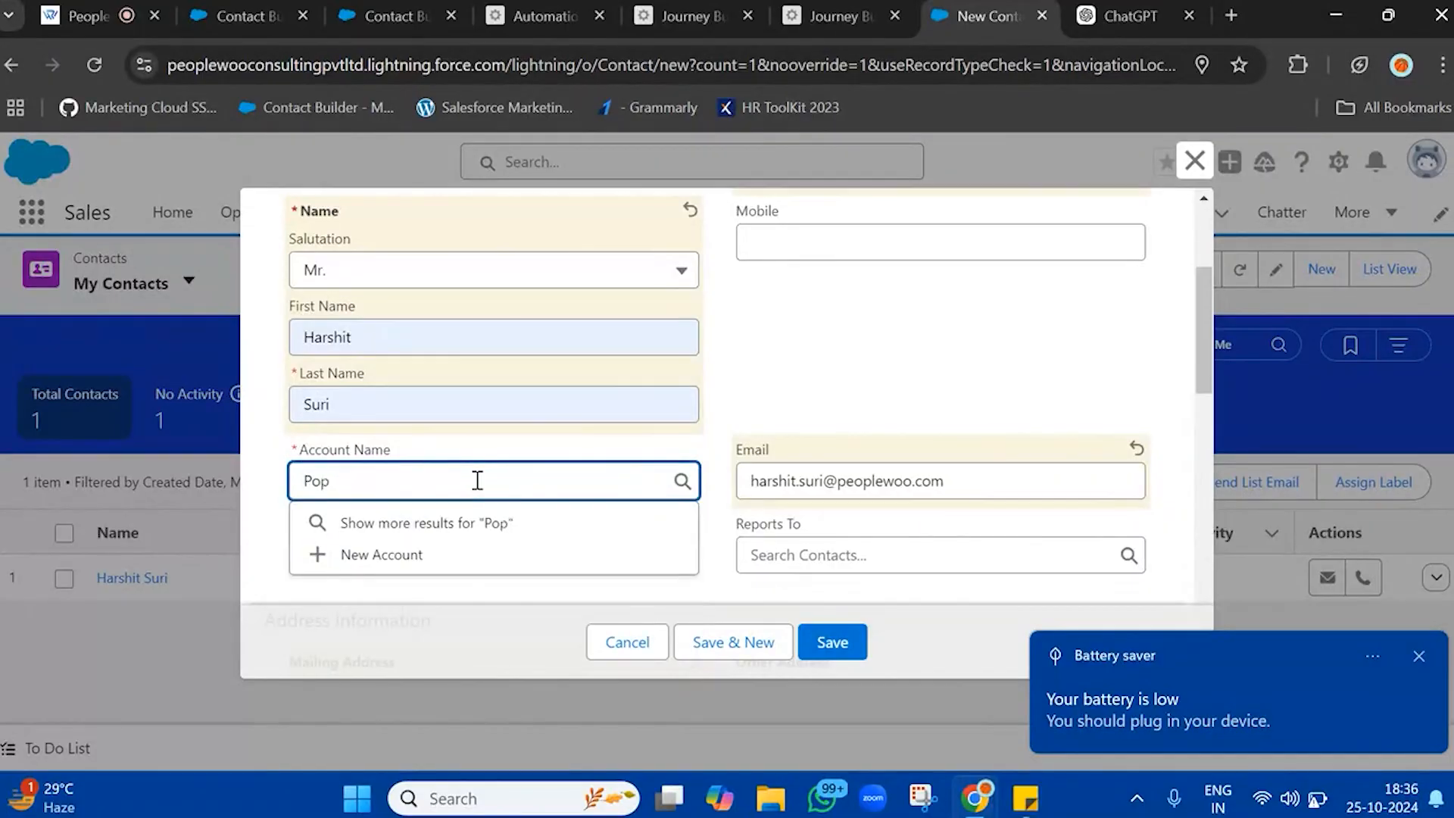
key("BackSpace")
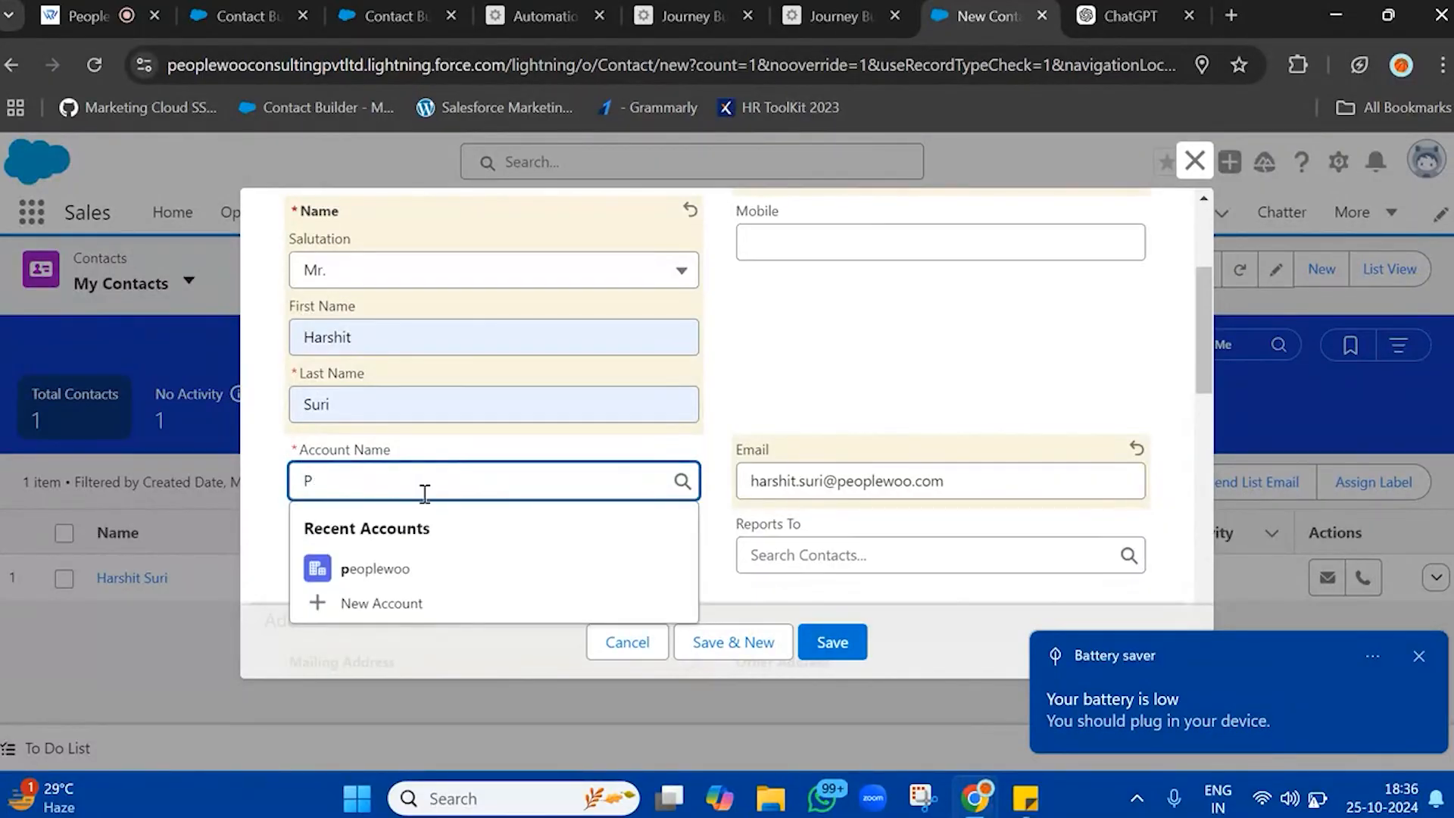
type("eo")
left_click(399, 562)
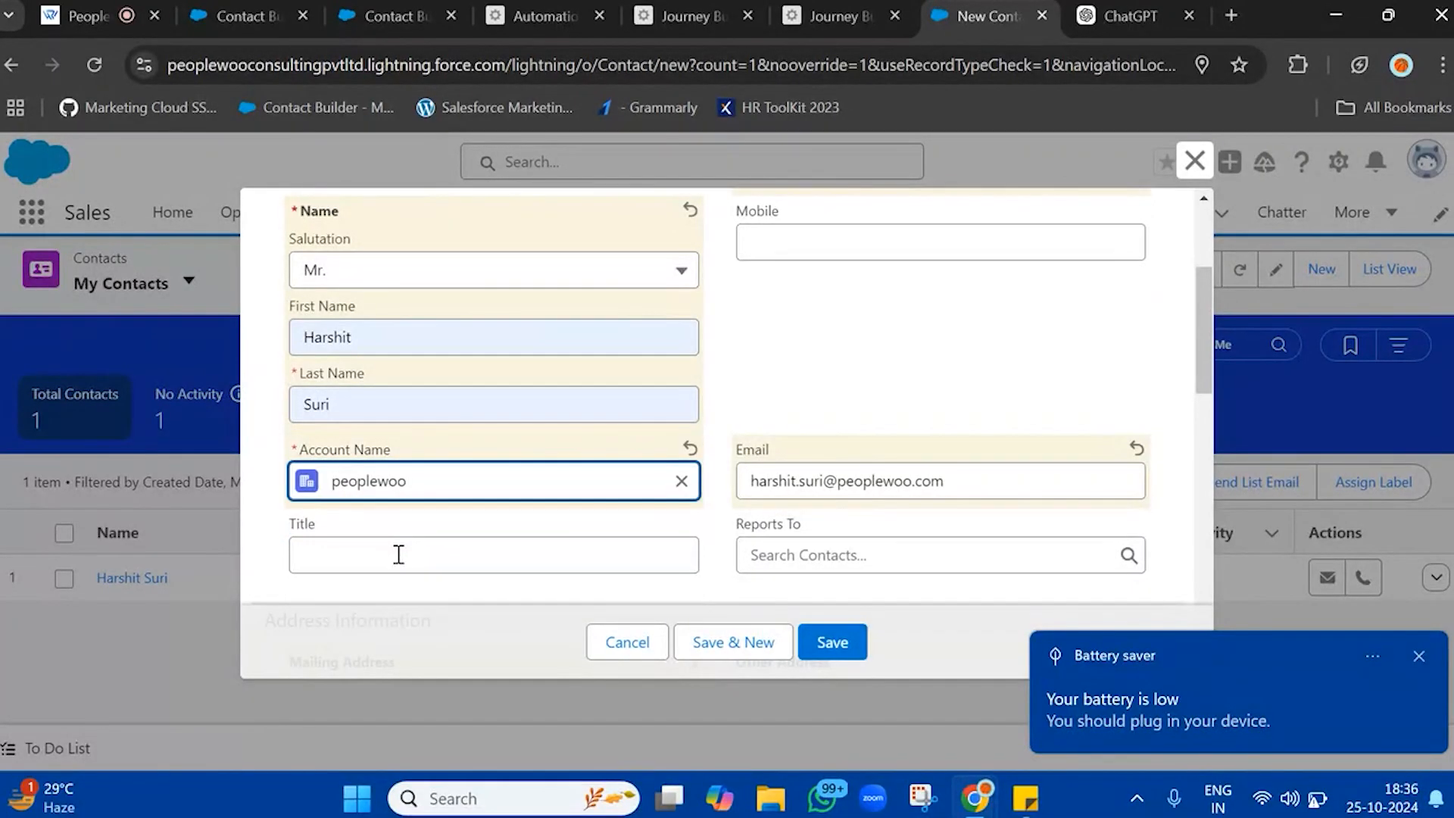
Review the mailing address and Email Opt Out fields of the new contact and save it
scroll(399, 563, "down", 3)
scroll(767, 452, "down", 3)
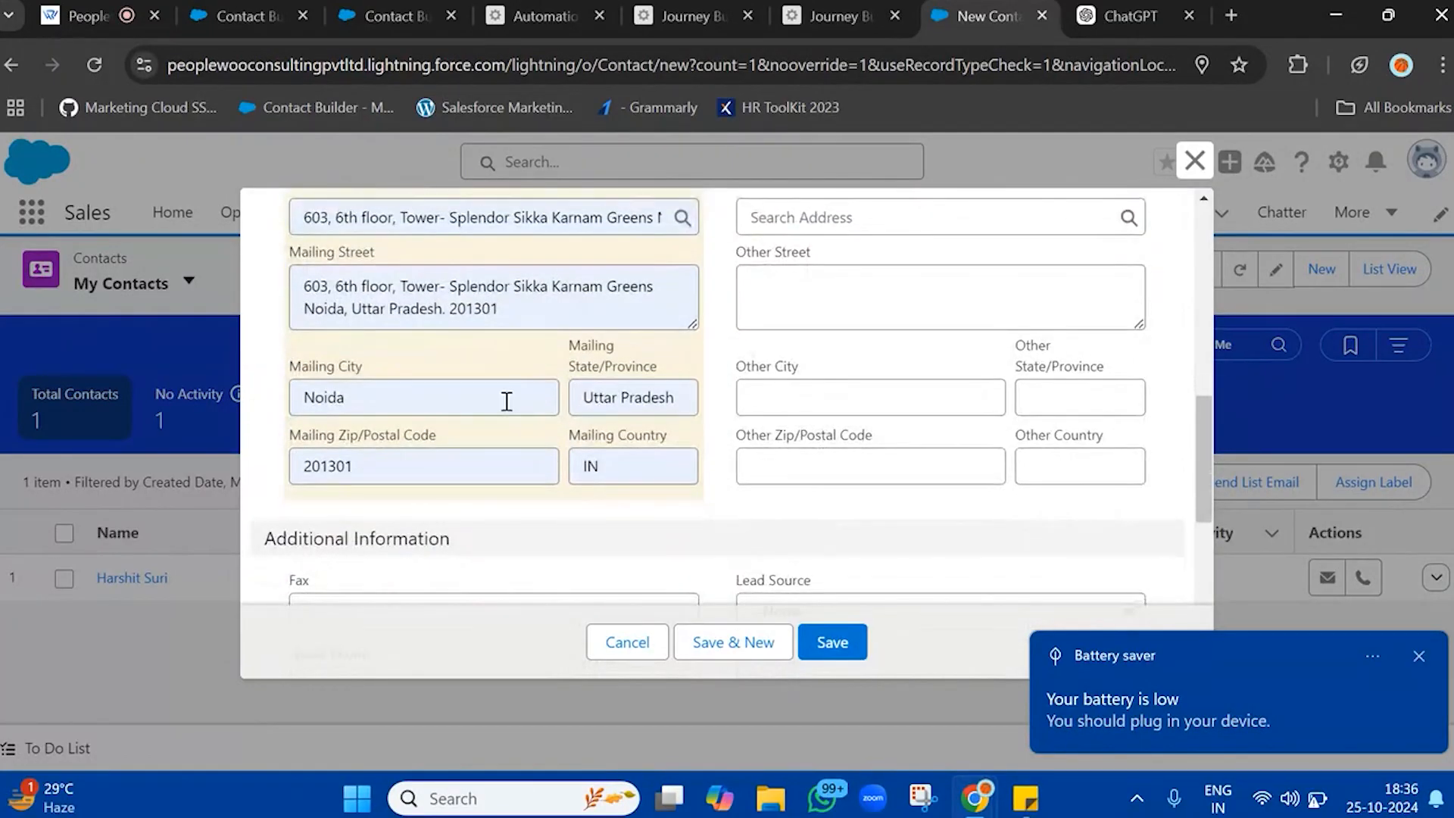
scroll(763, 378, "up", 2)
scroll(763, 379, "down", 4)
scroll(764, 378, "down", 3)
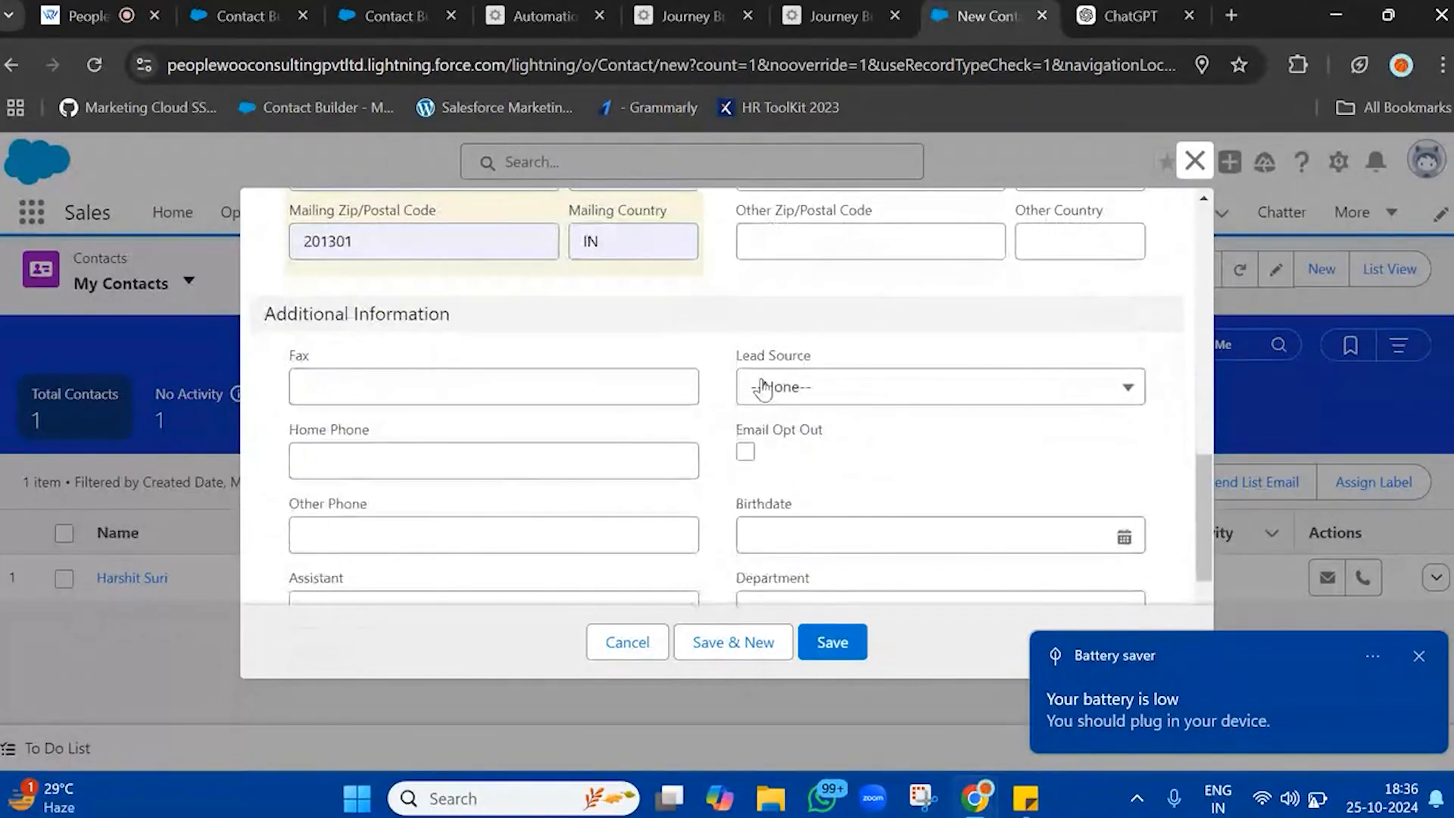
double_click(777, 434)
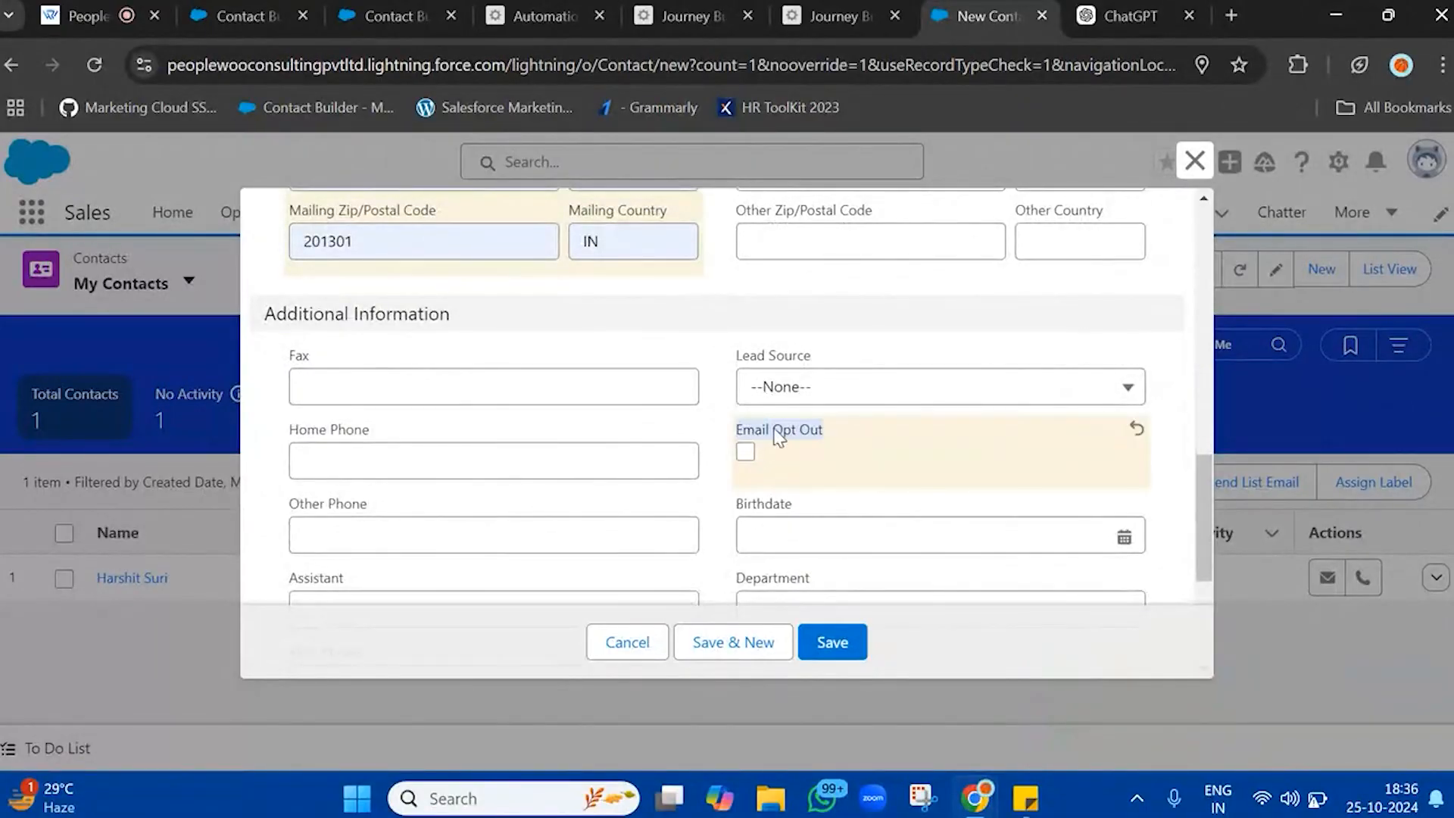
left_click(805, 429)
left_click(832, 642)
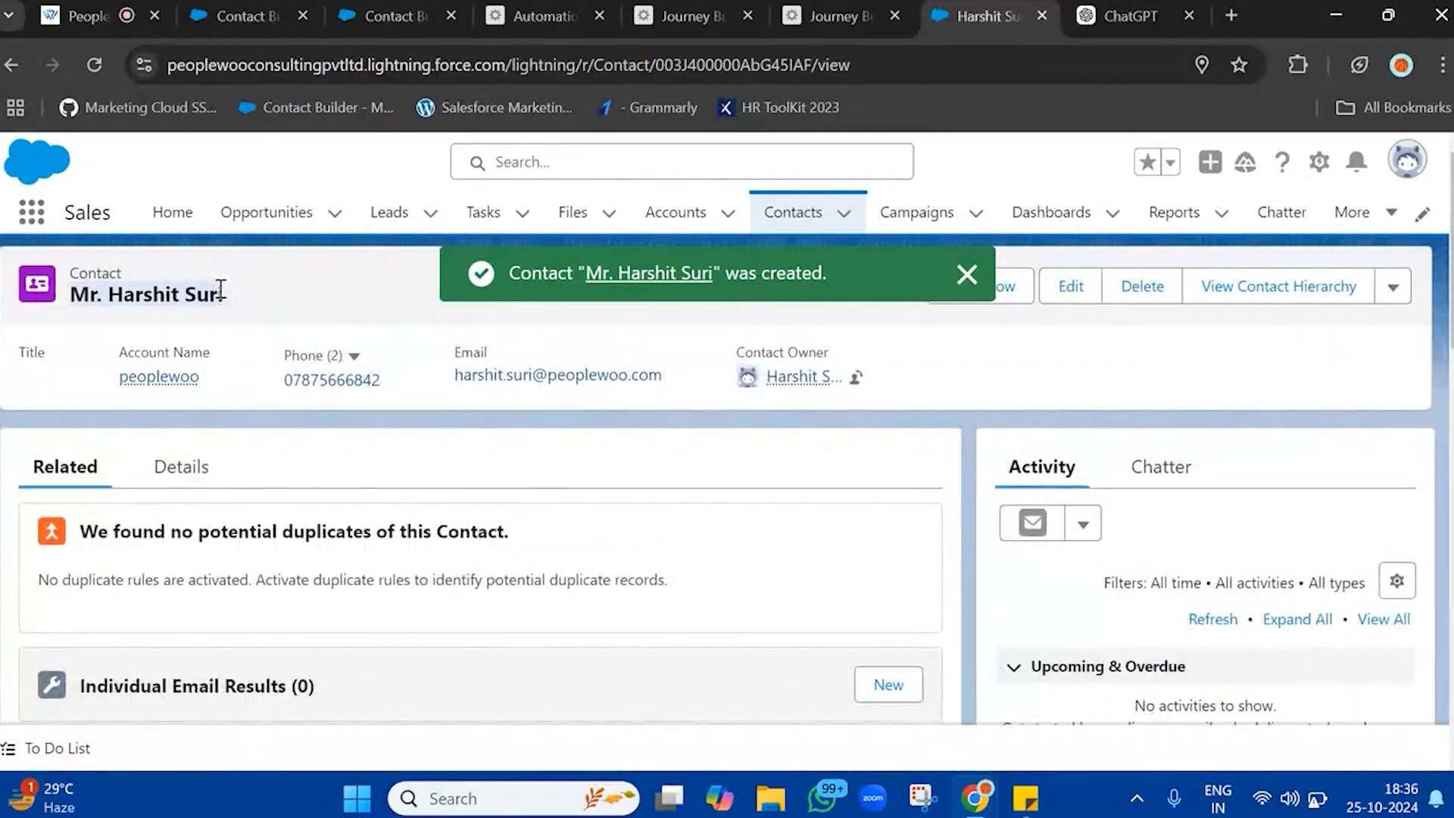
Switch to the Journey Builder dashboard and open Welcome Journey from the list of all journeys
left_click(833, 16)
left_click(175, 149)
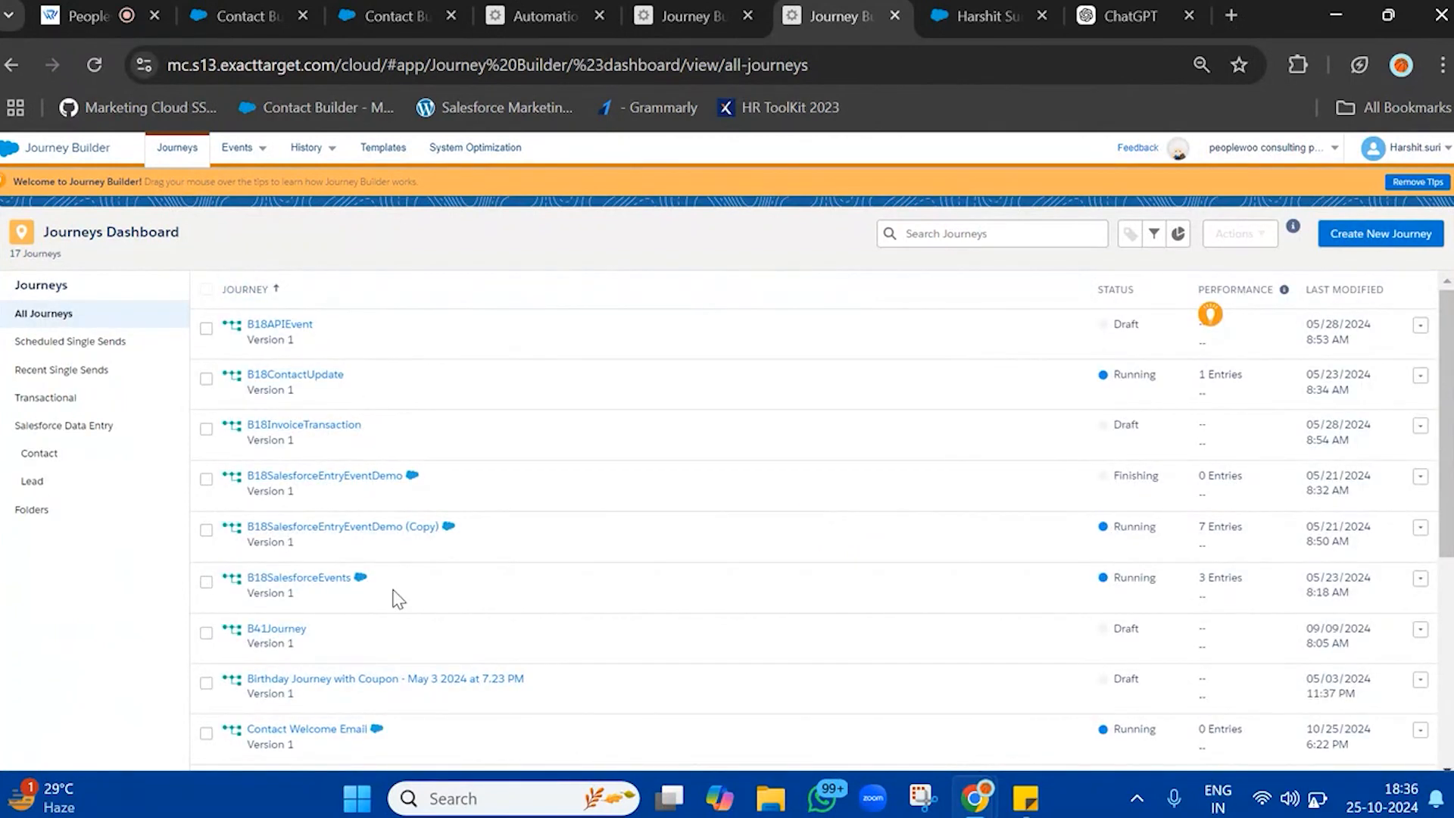
scroll(398, 599, "down", 1)
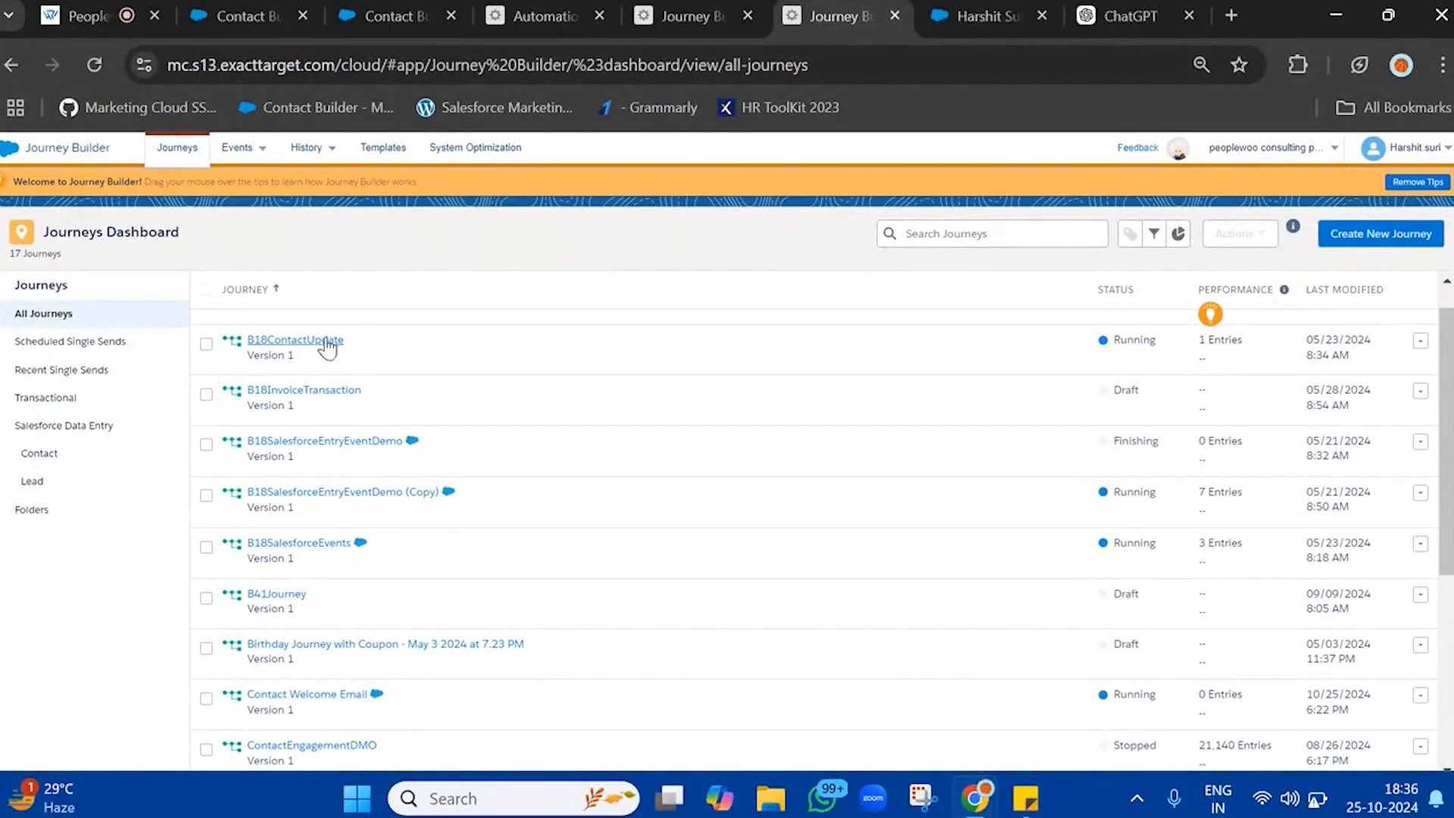
scroll(374, 590, "up", 1)
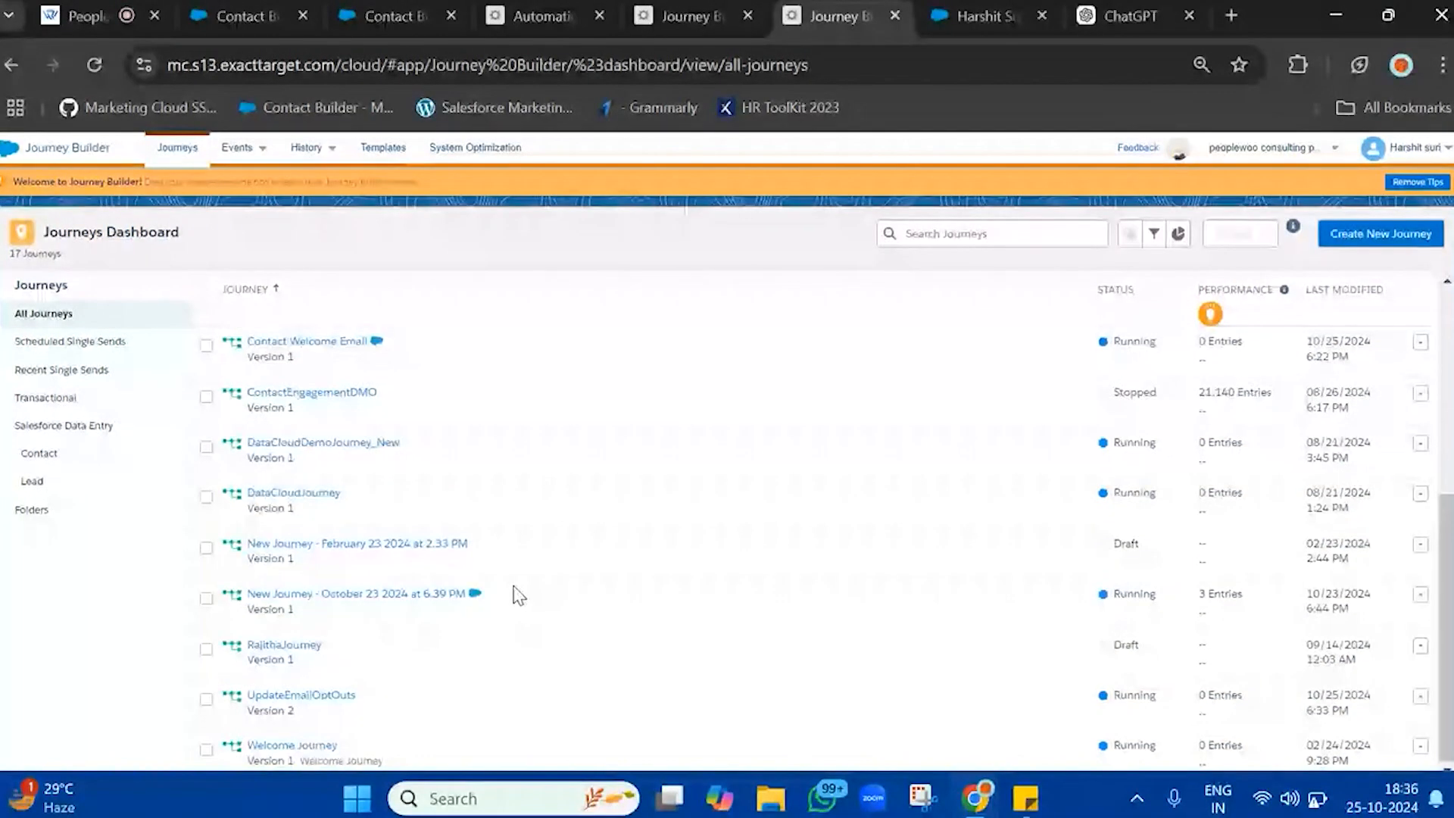
right_click(310, 746)
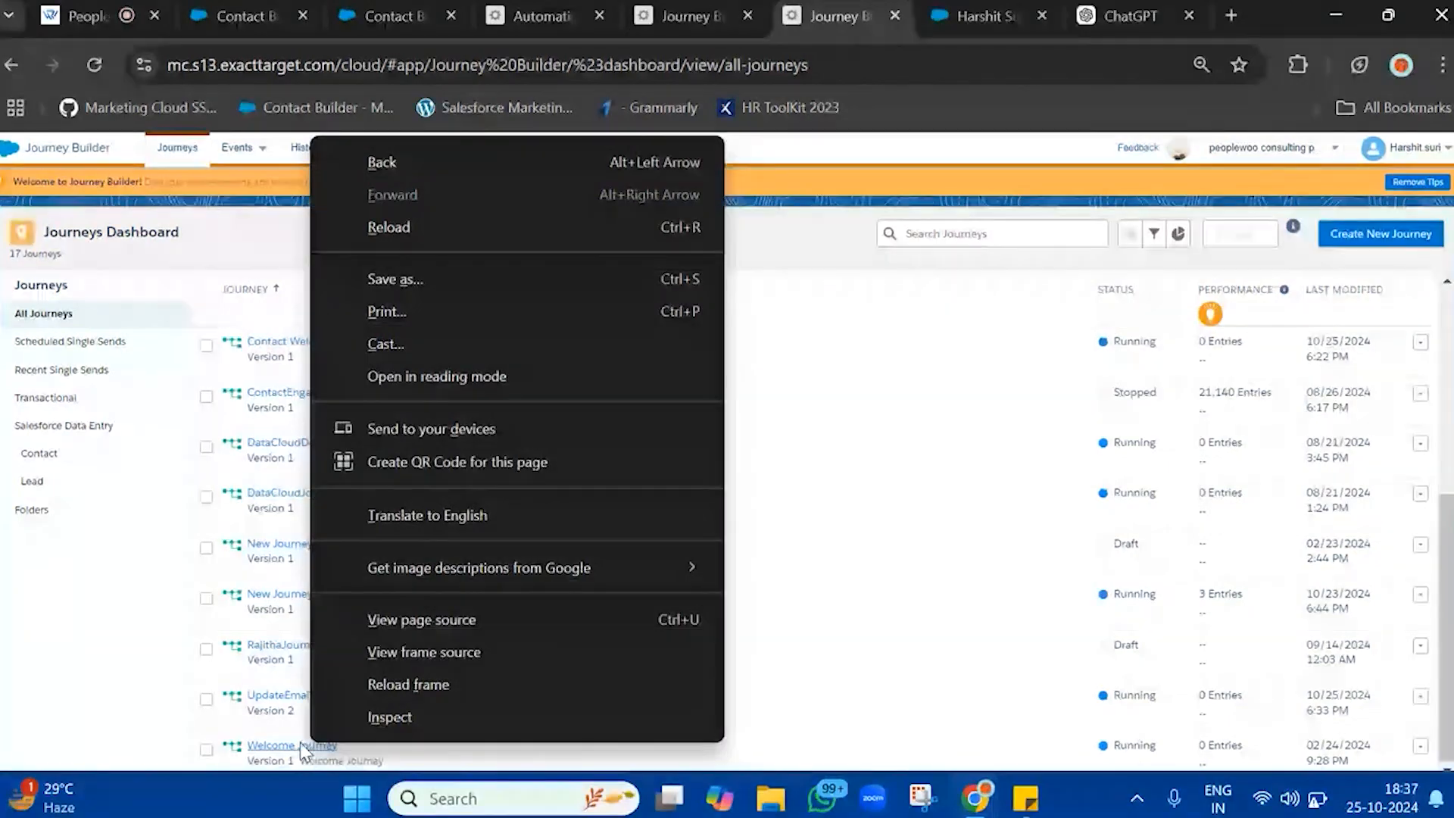
left_click(302, 744)
left_click(305, 748)
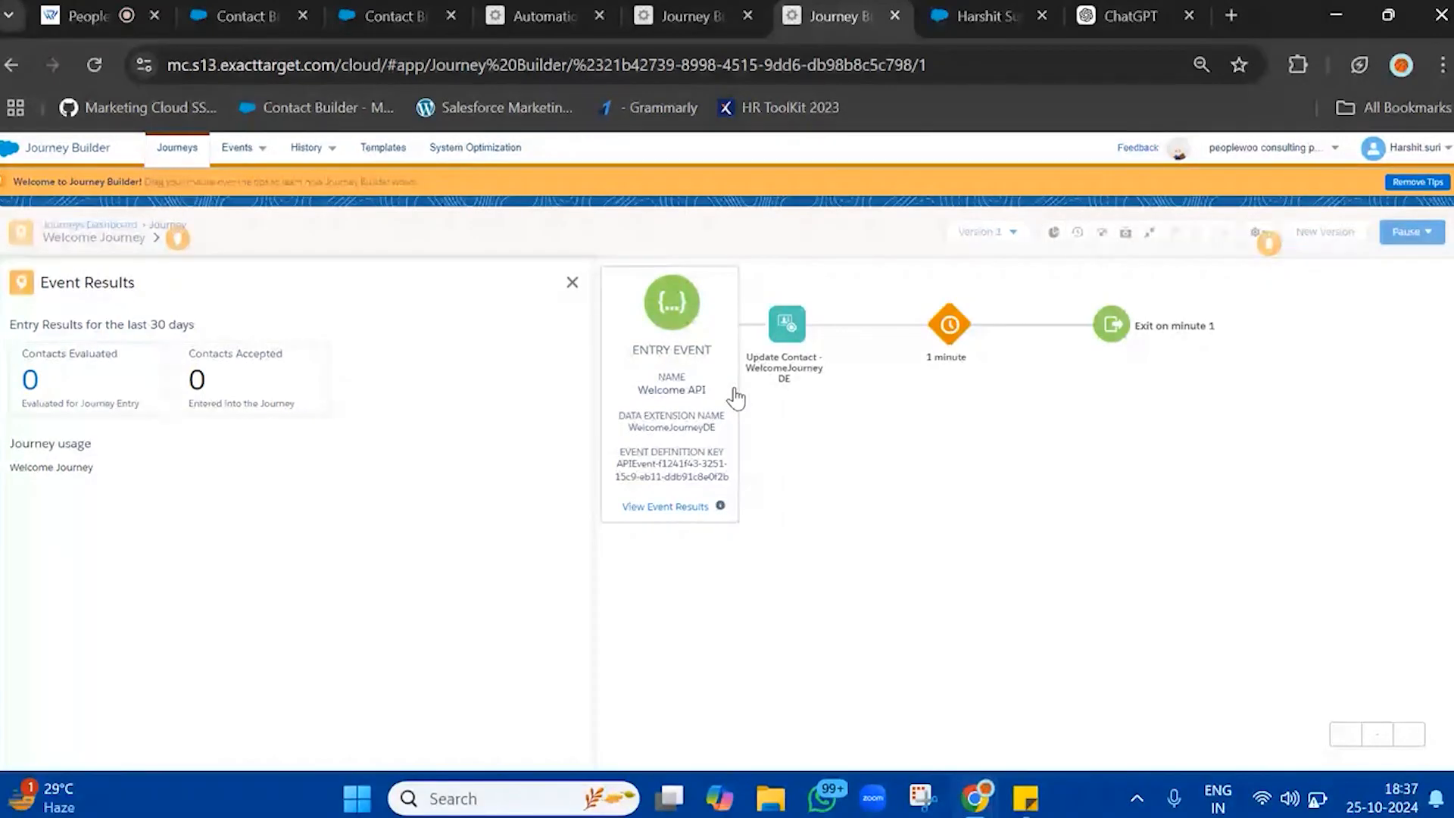
Reload Welcome Journey, check the event results of its Welcome API entry event and close them
left_click(95, 65)
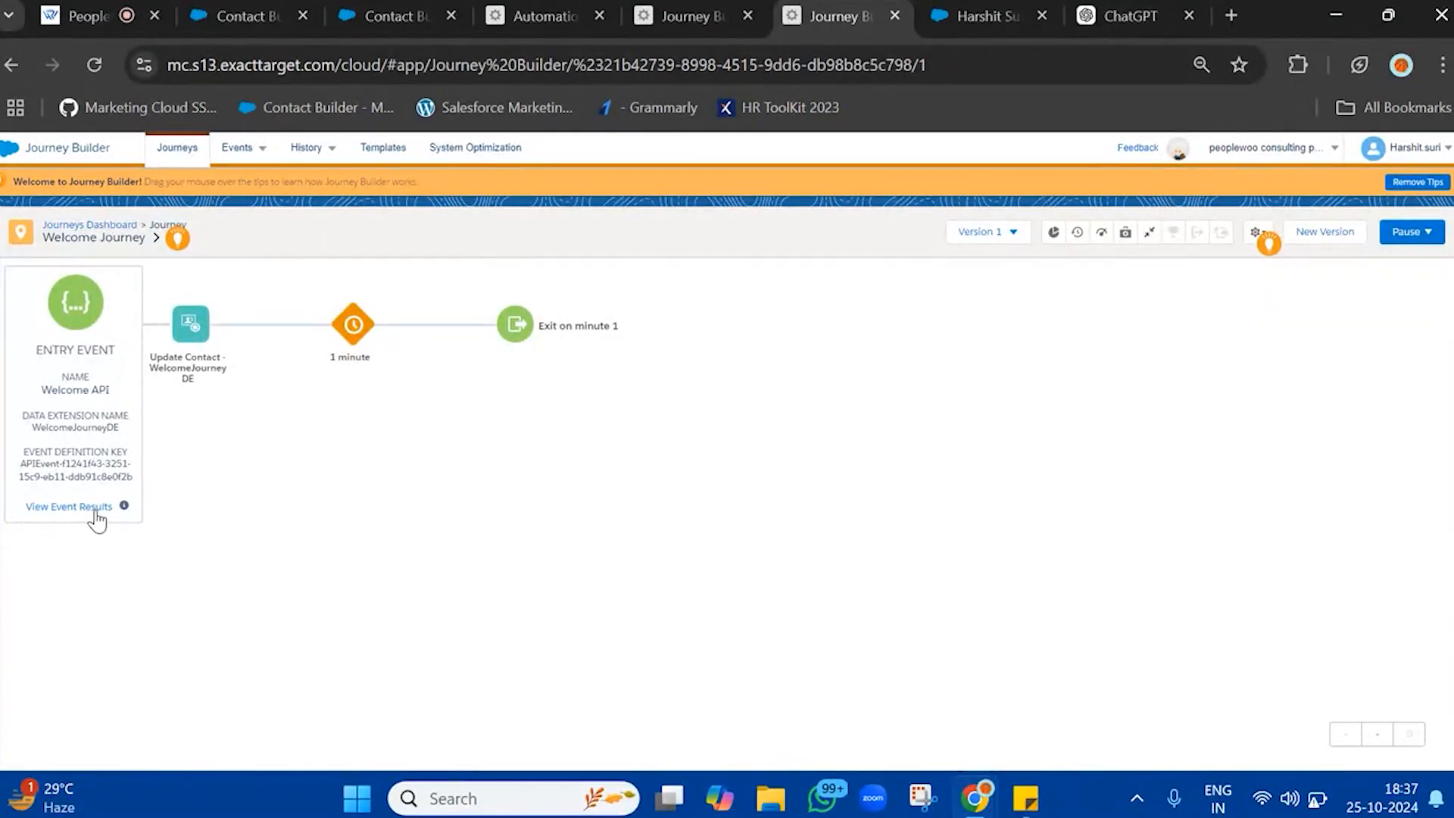
left_click(96, 513)
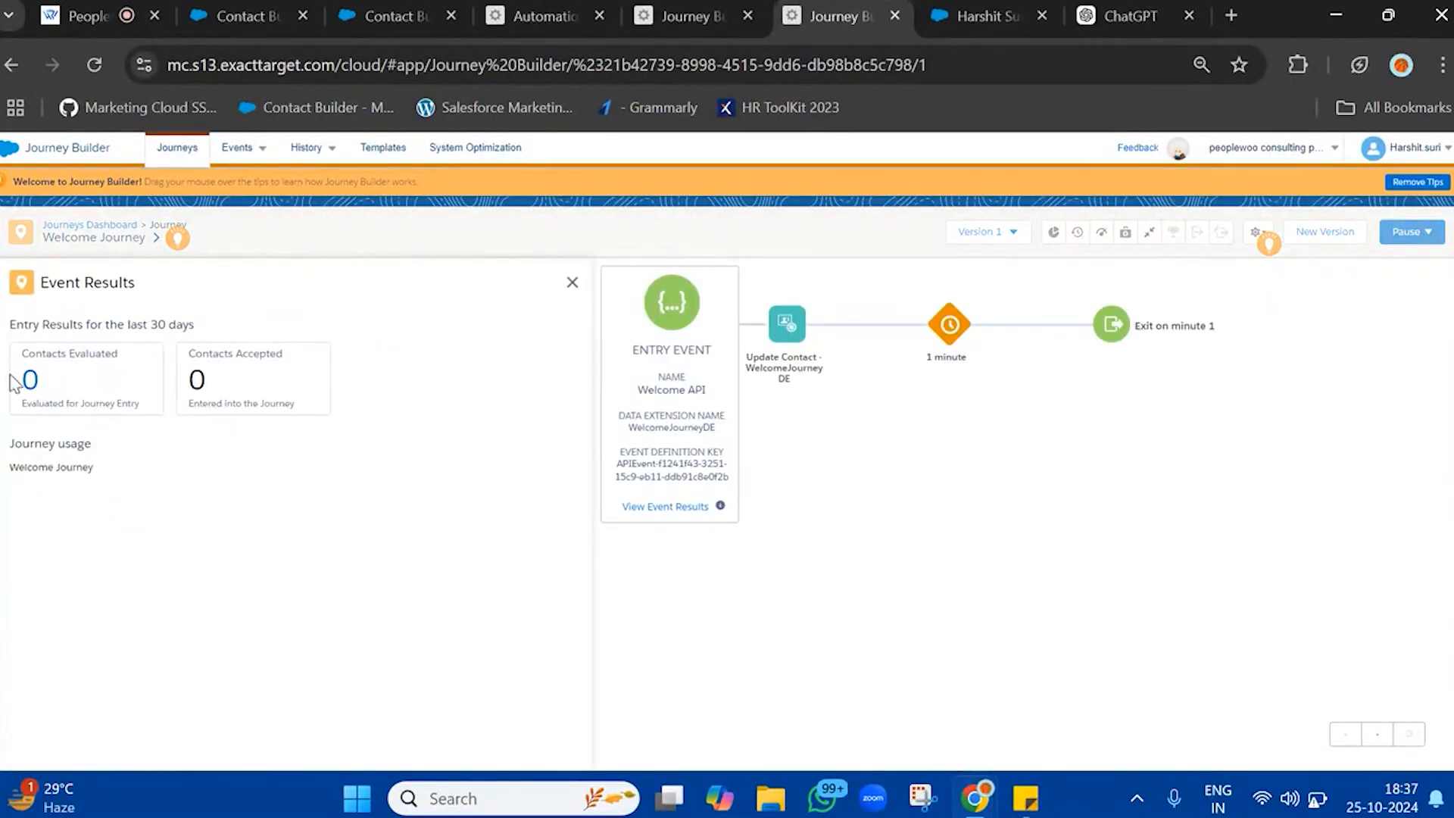
left_click(574, 277)
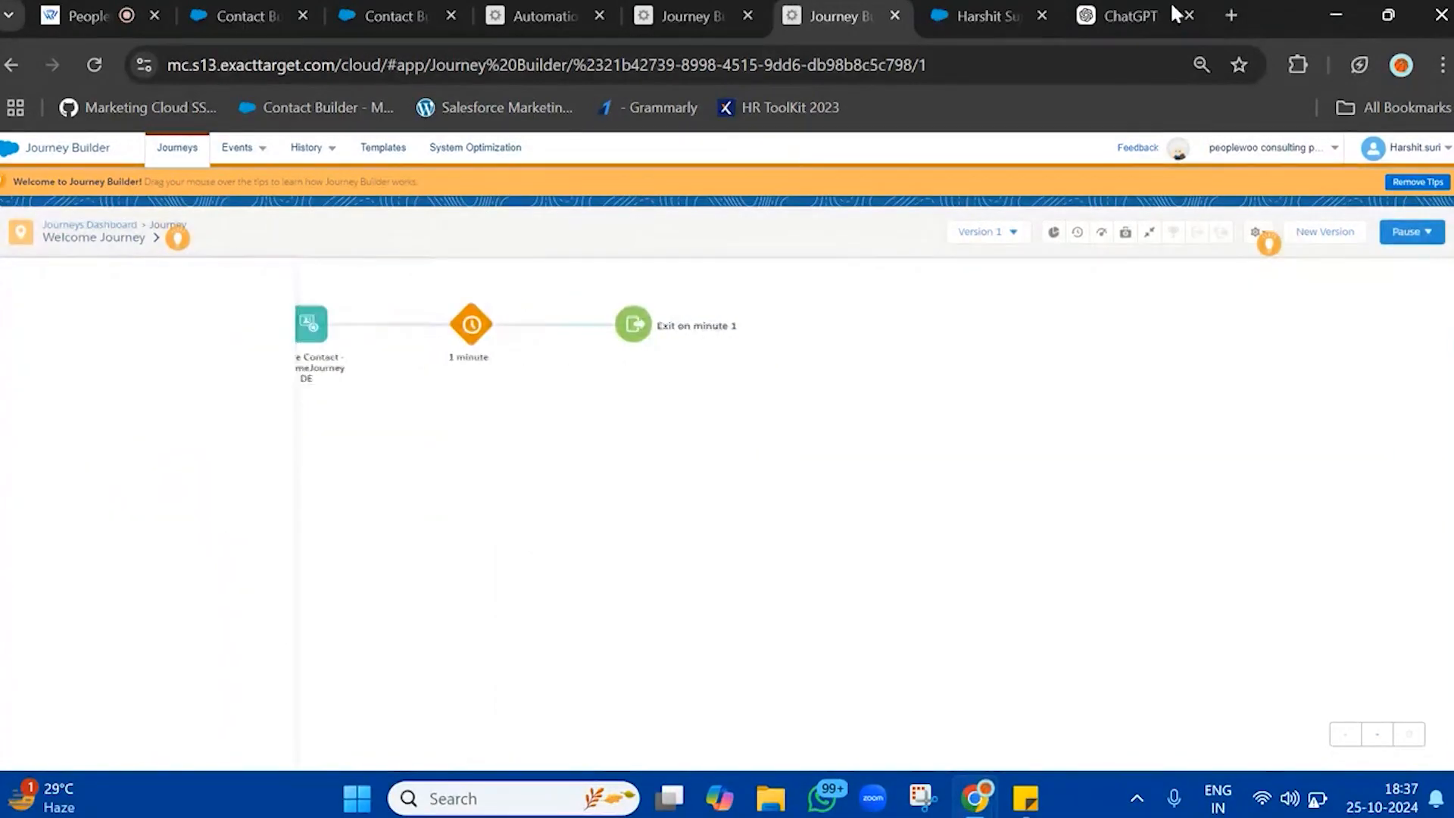
Search for gmail in a new browser tab, open the Gmail inbox and dismiss the AI upgrade offer
left_click(1231, 15)
type("g")
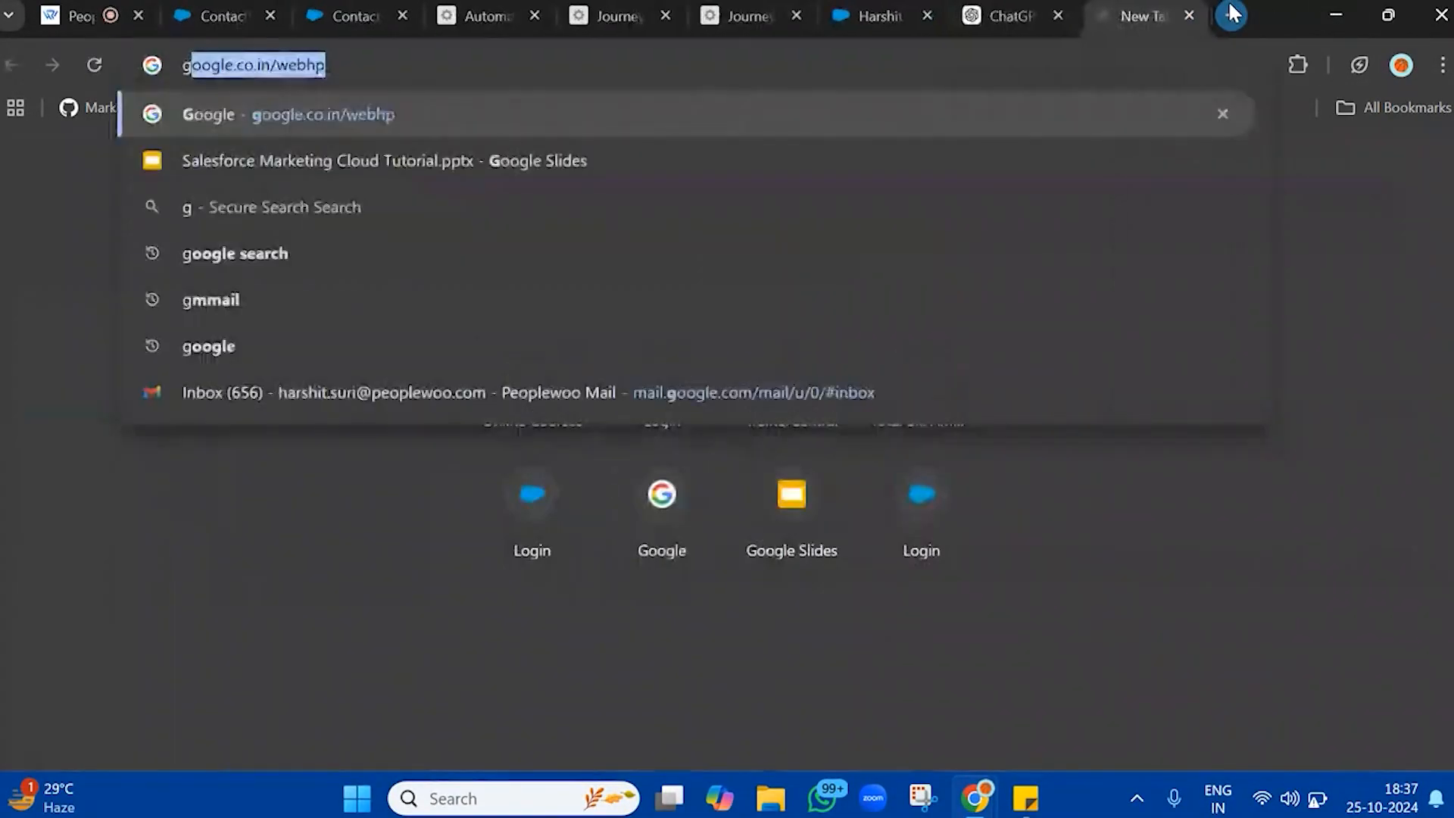
type("mail")
key("Return")
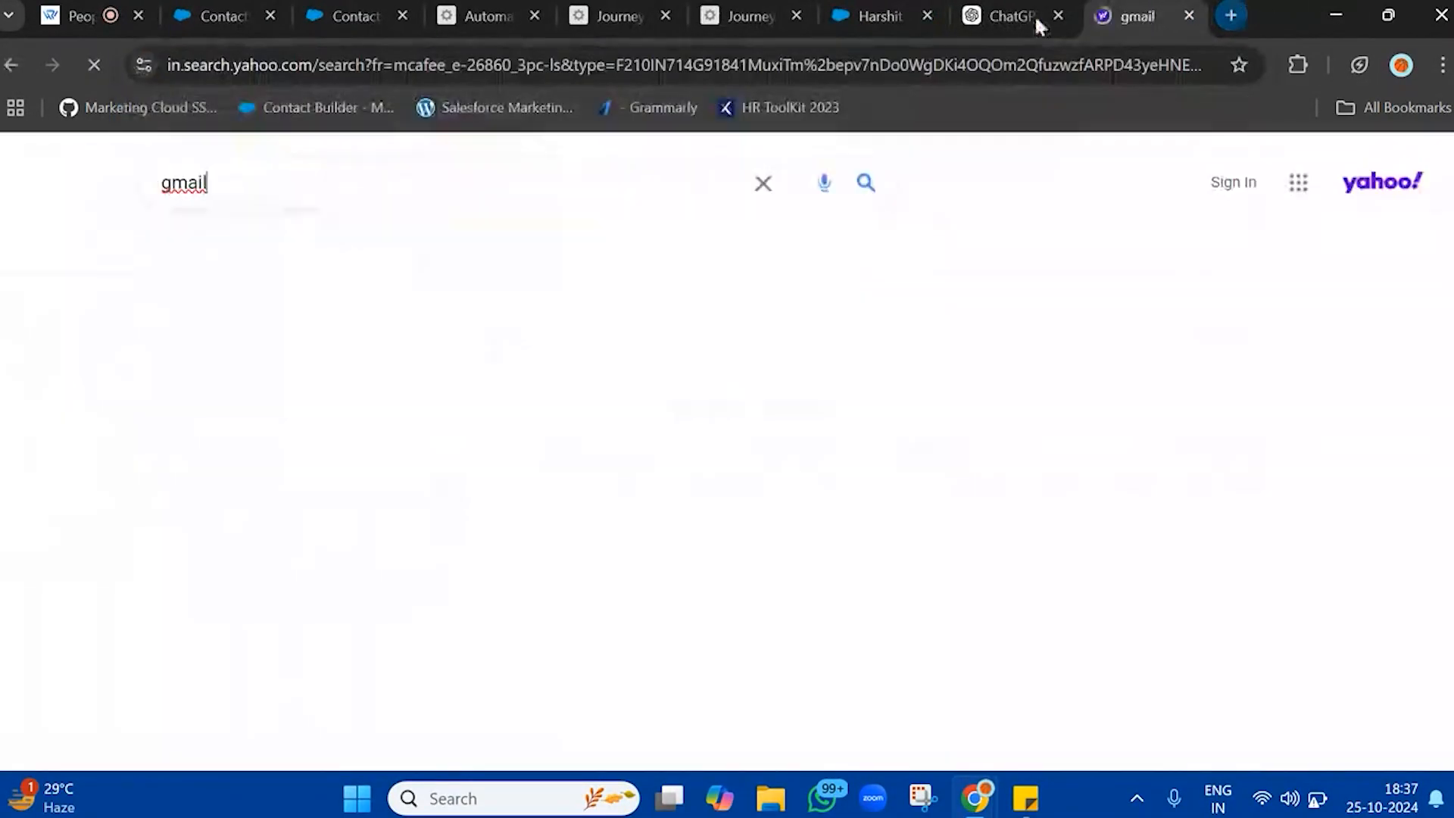
left_click(188, 388)
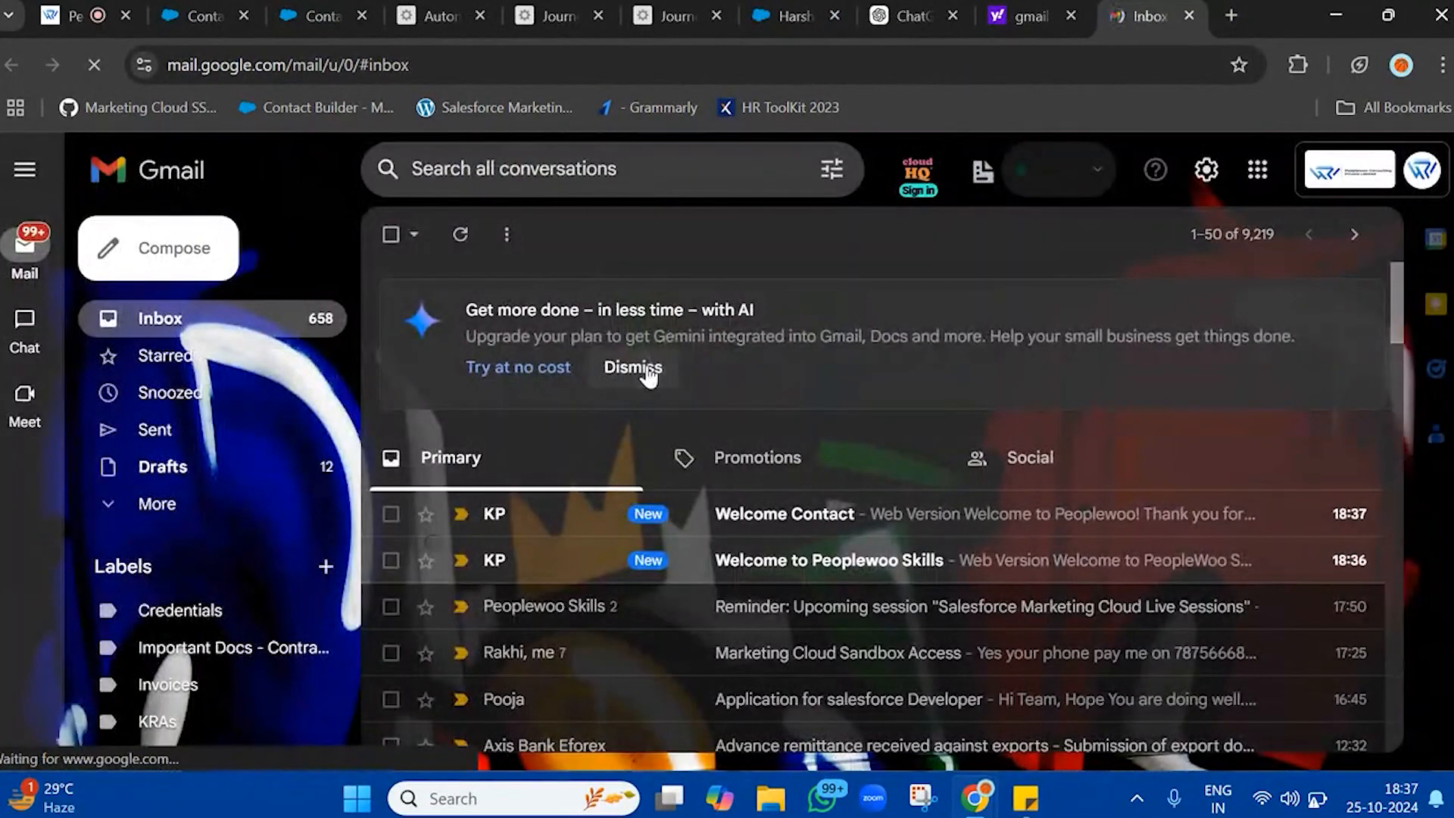
left_click(648, 370)
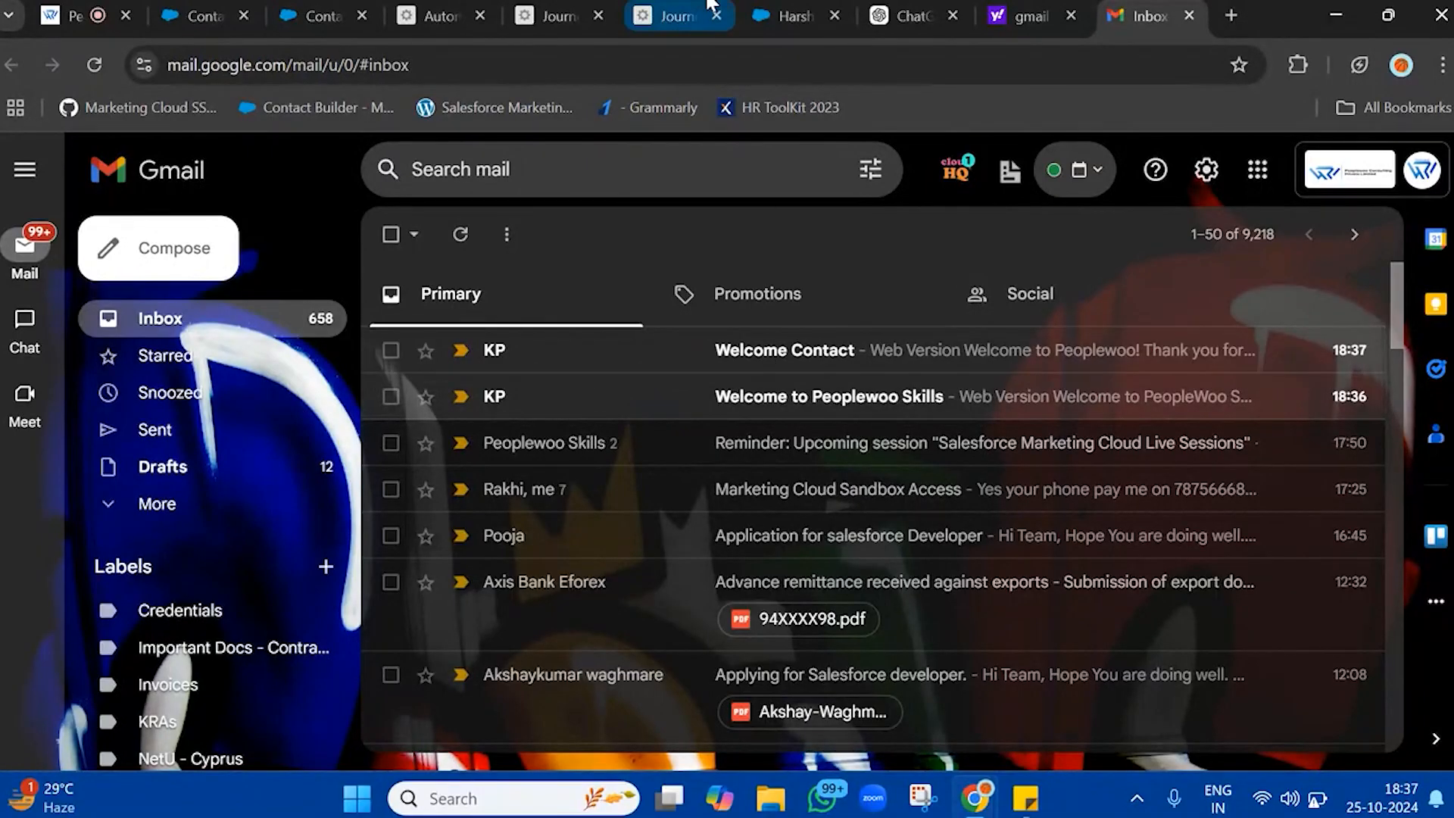
Go back to Journey Builder, reload it and review the entries and last modified dates on the Journeys Dashboard
left_click(670, 15)
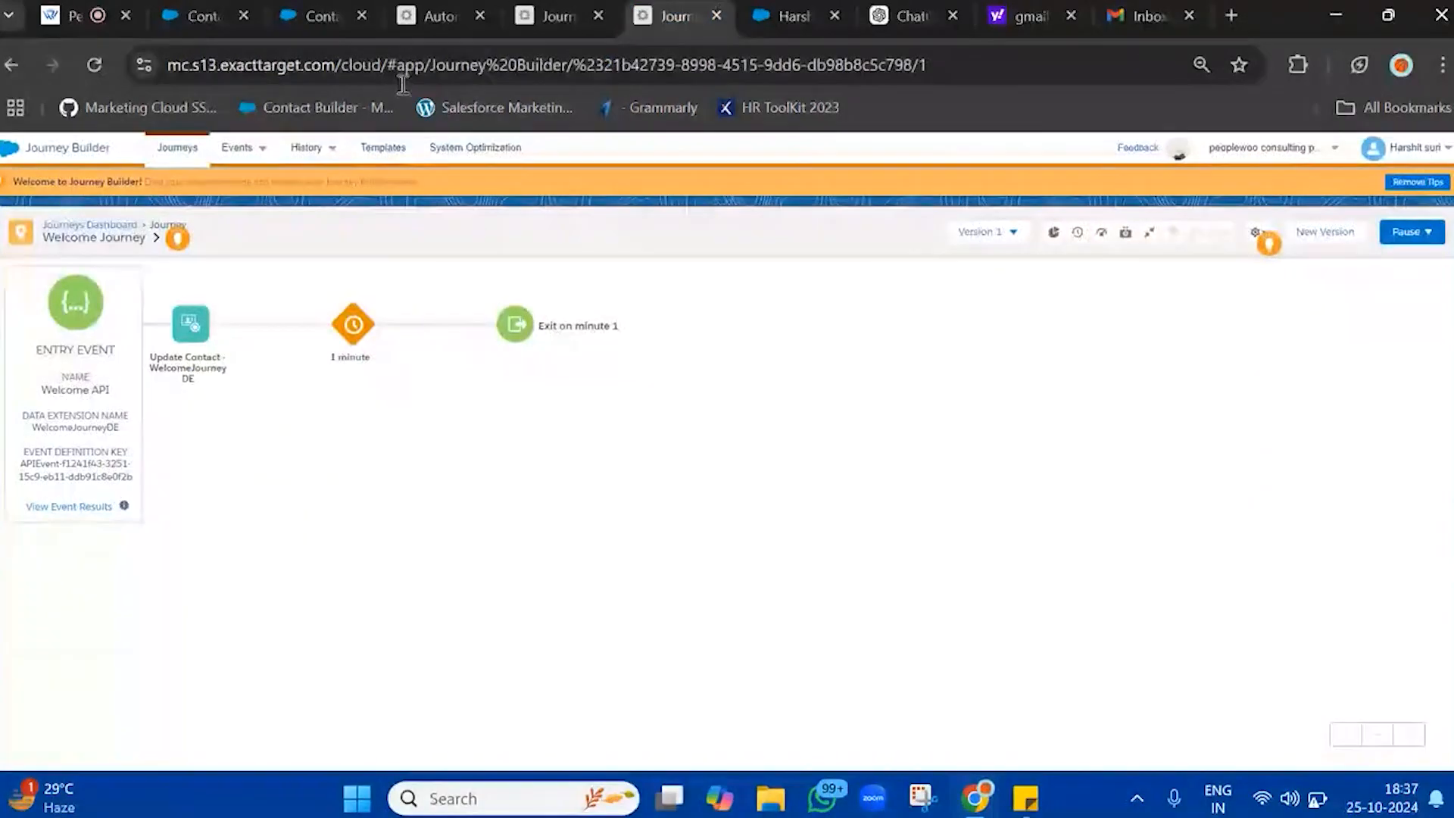
left_click(94, 65)
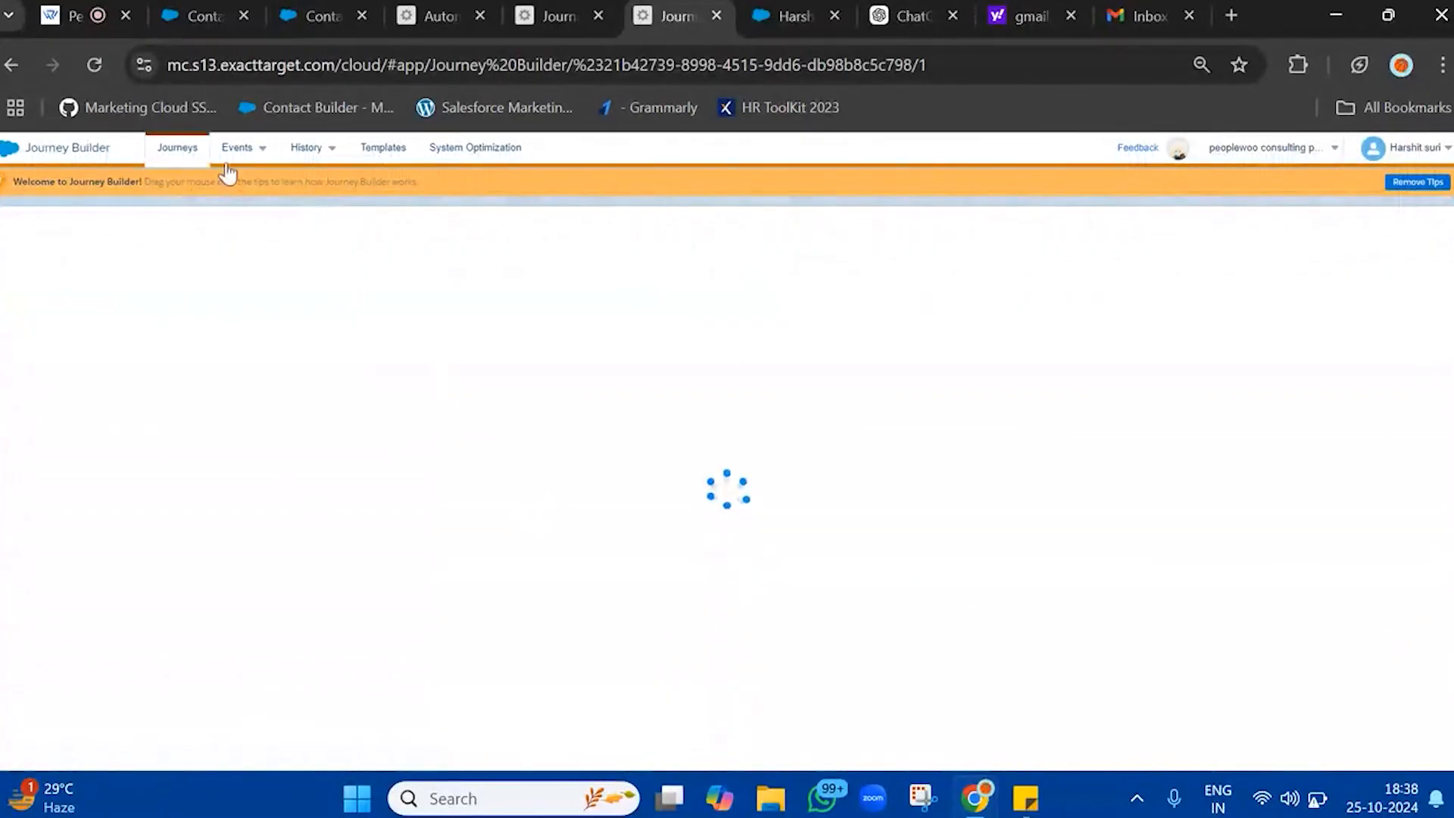
left_click(177, 150)
left_click(174, 151)
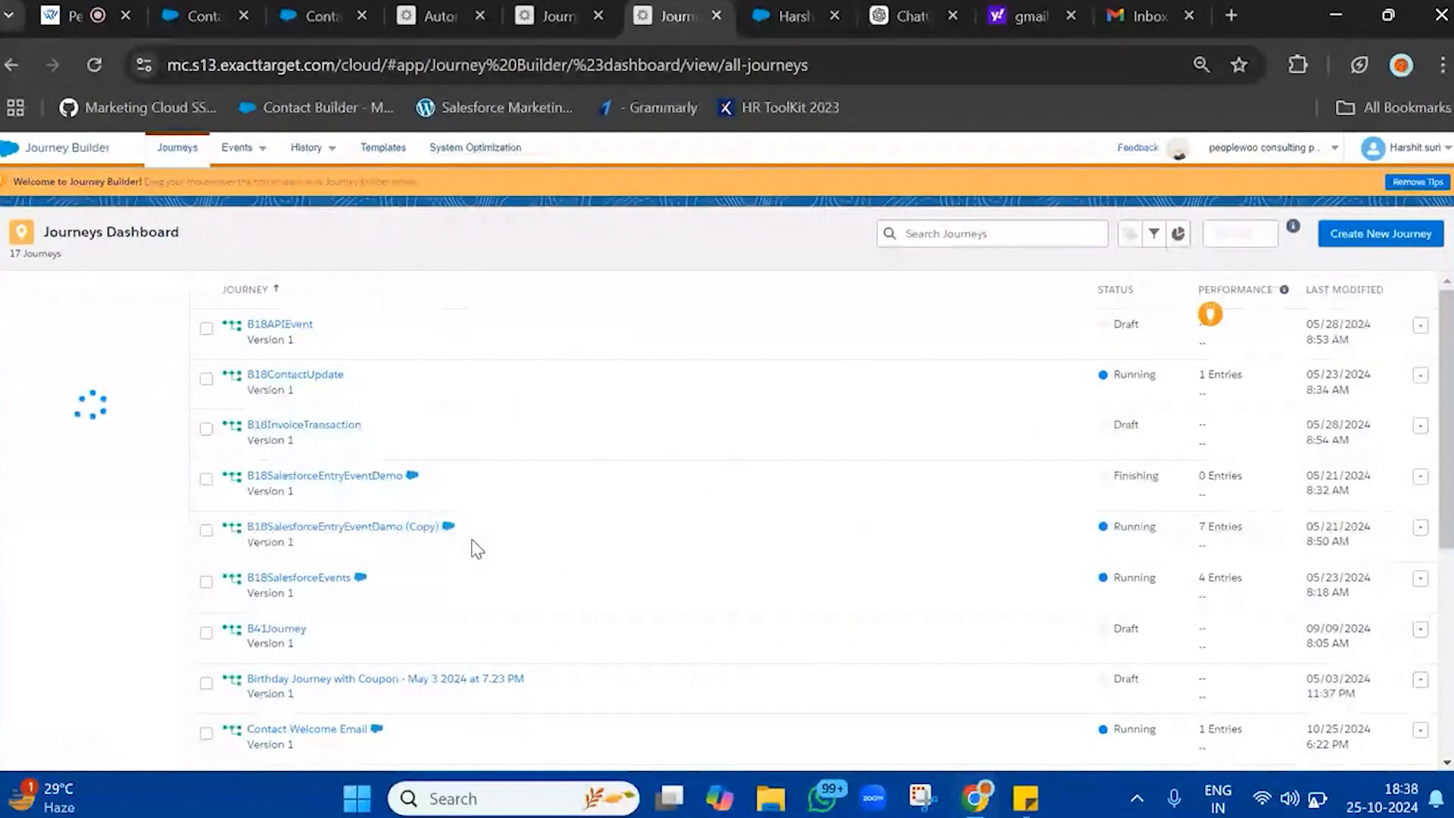
scroll(470, 545, "down", 5)
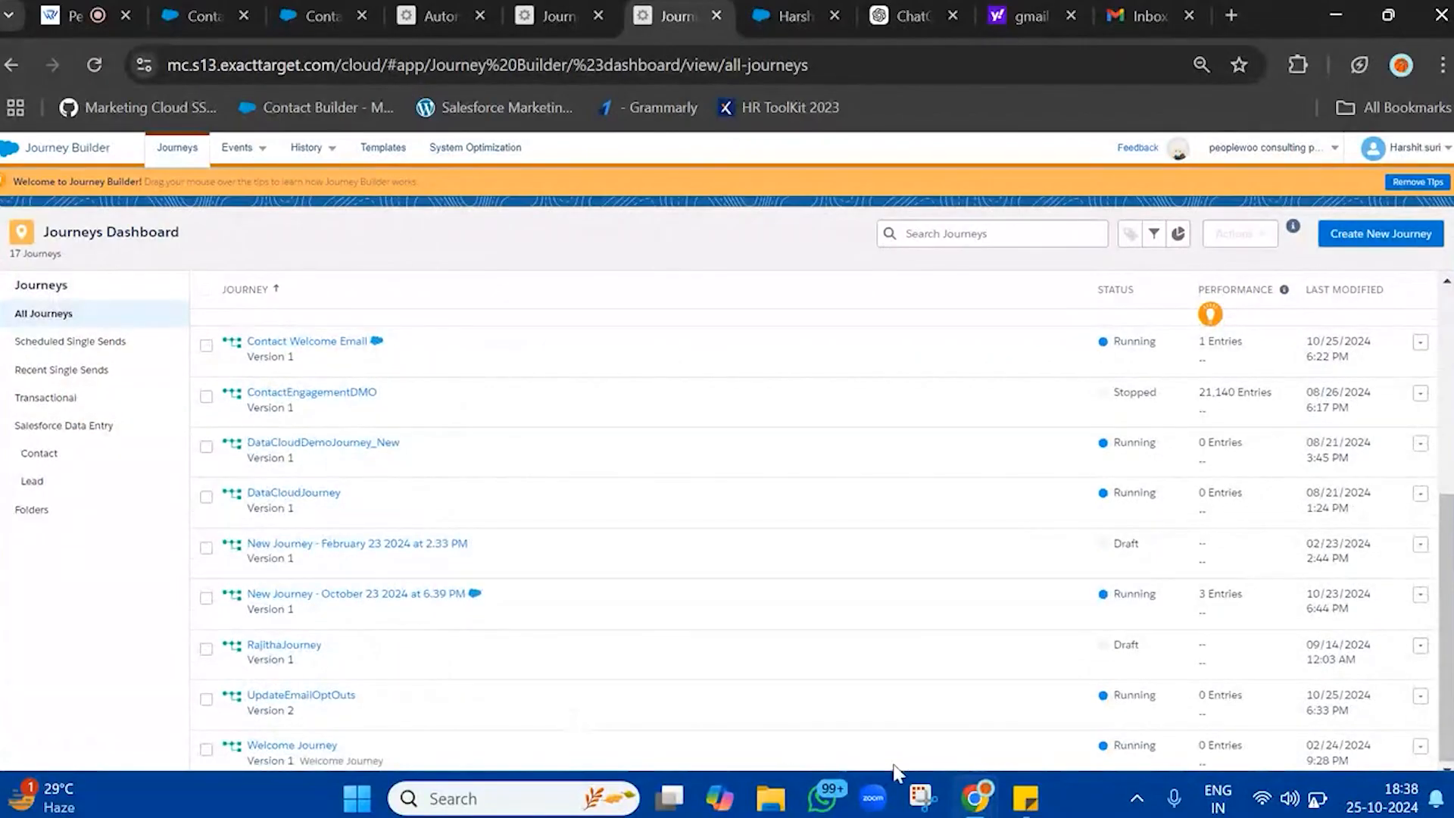
triple_click(1363, 743)
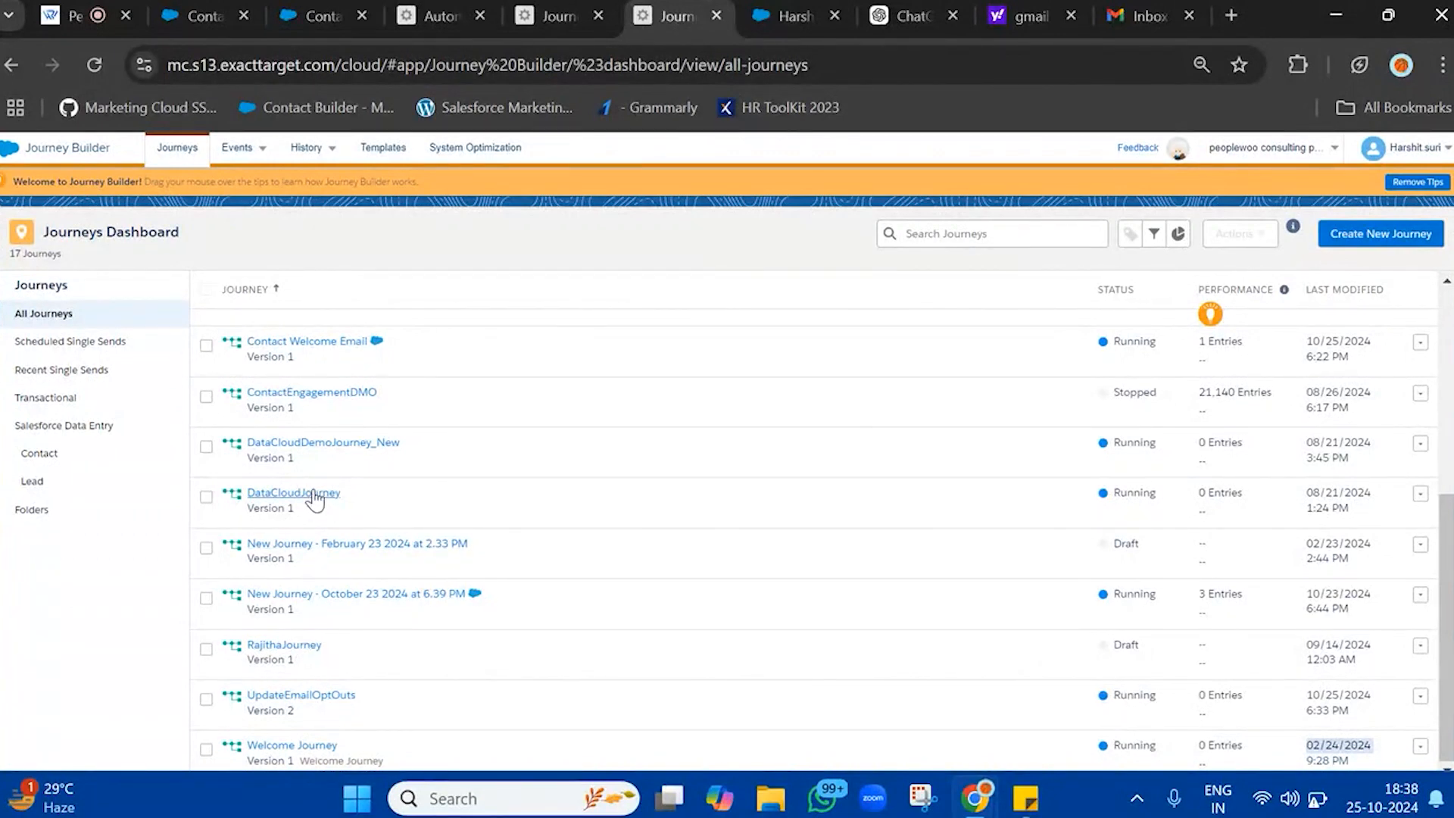
Open the Contact Welcome Email journey, check its entry event results and close them
scroll(326, 500, "up", 2)
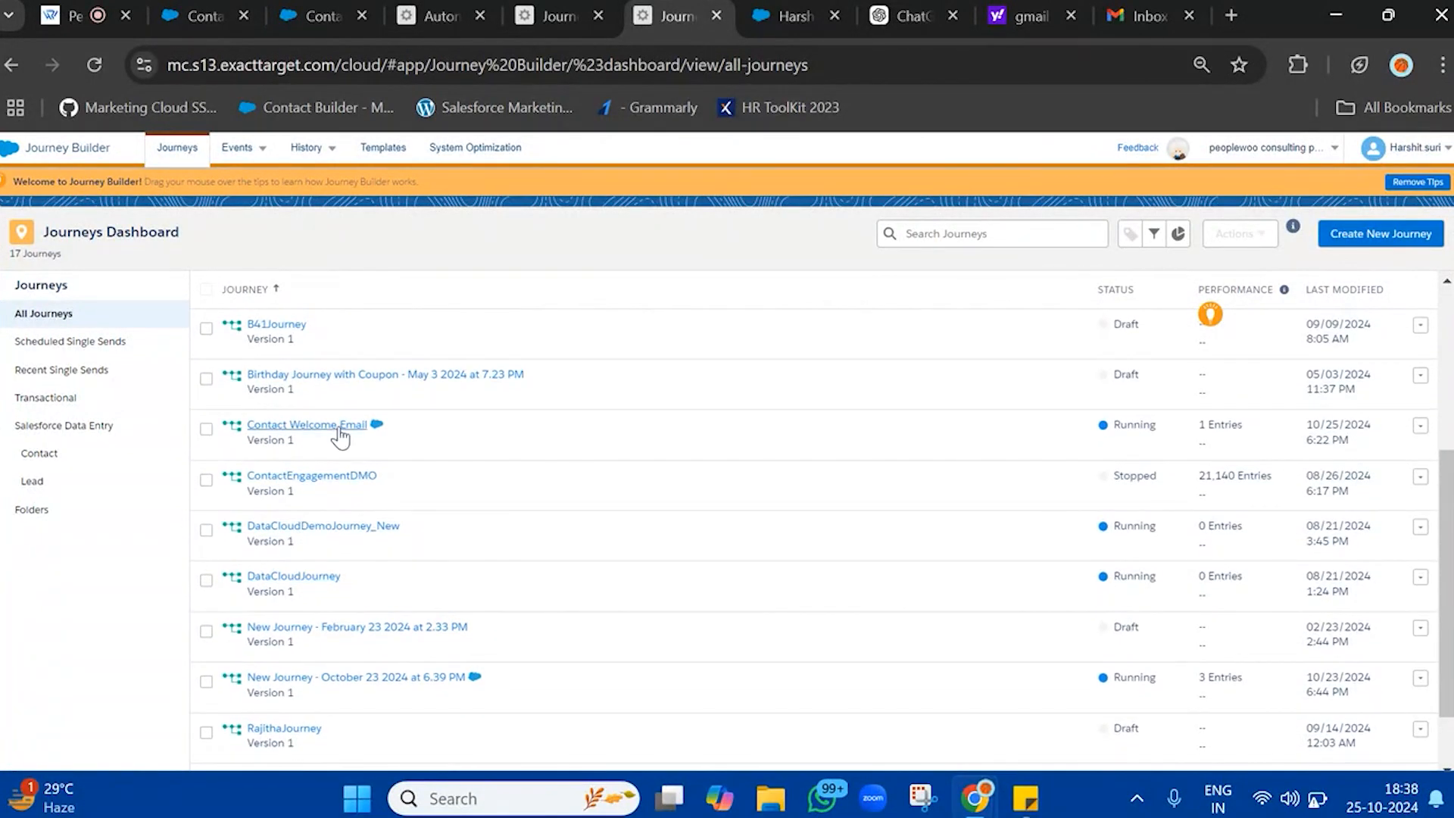
left_click(340, 436)
left_click_drag(1350, 419, 1308, 423)
left_click(294, 428)
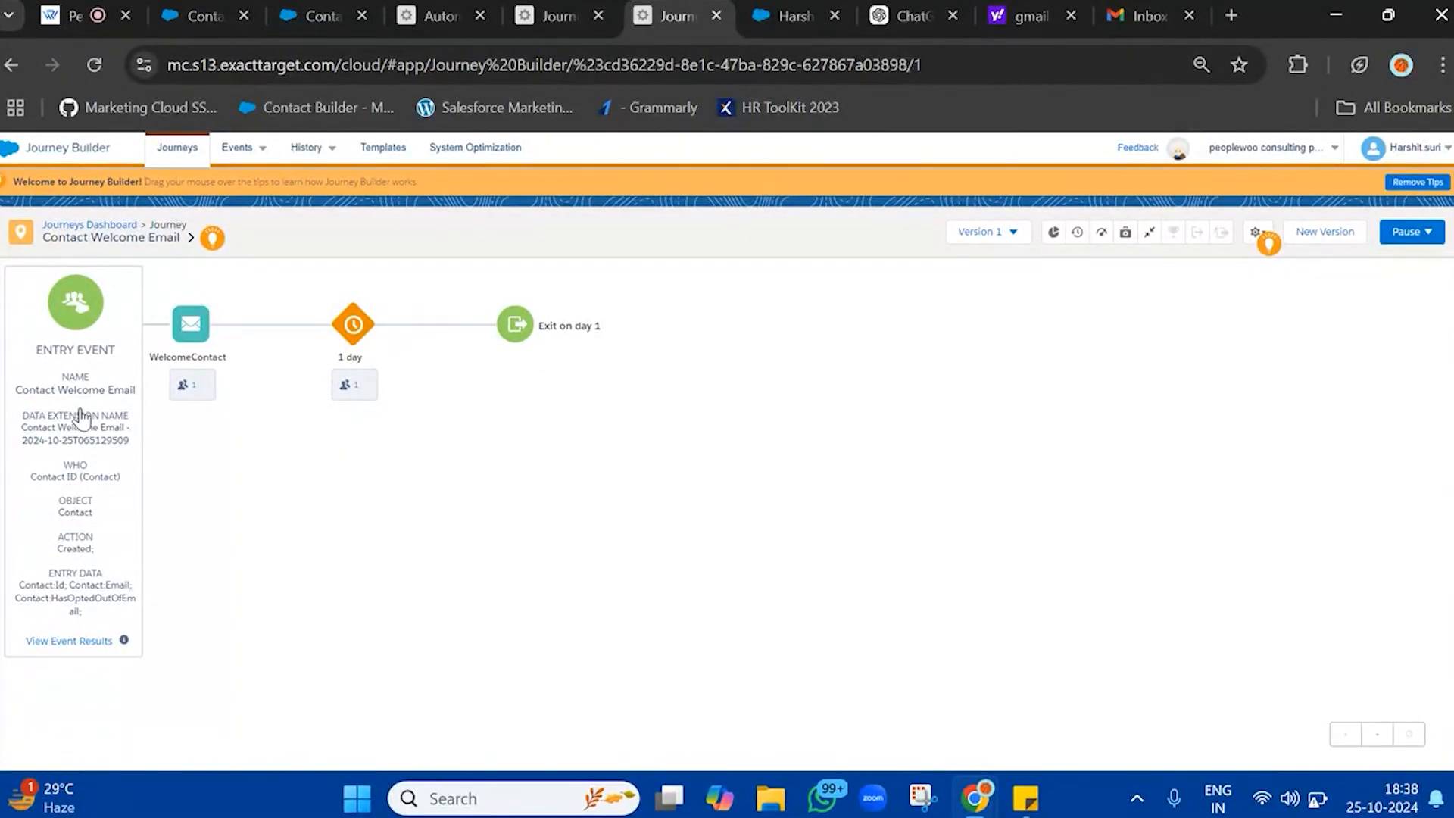
left_click(93, 649)
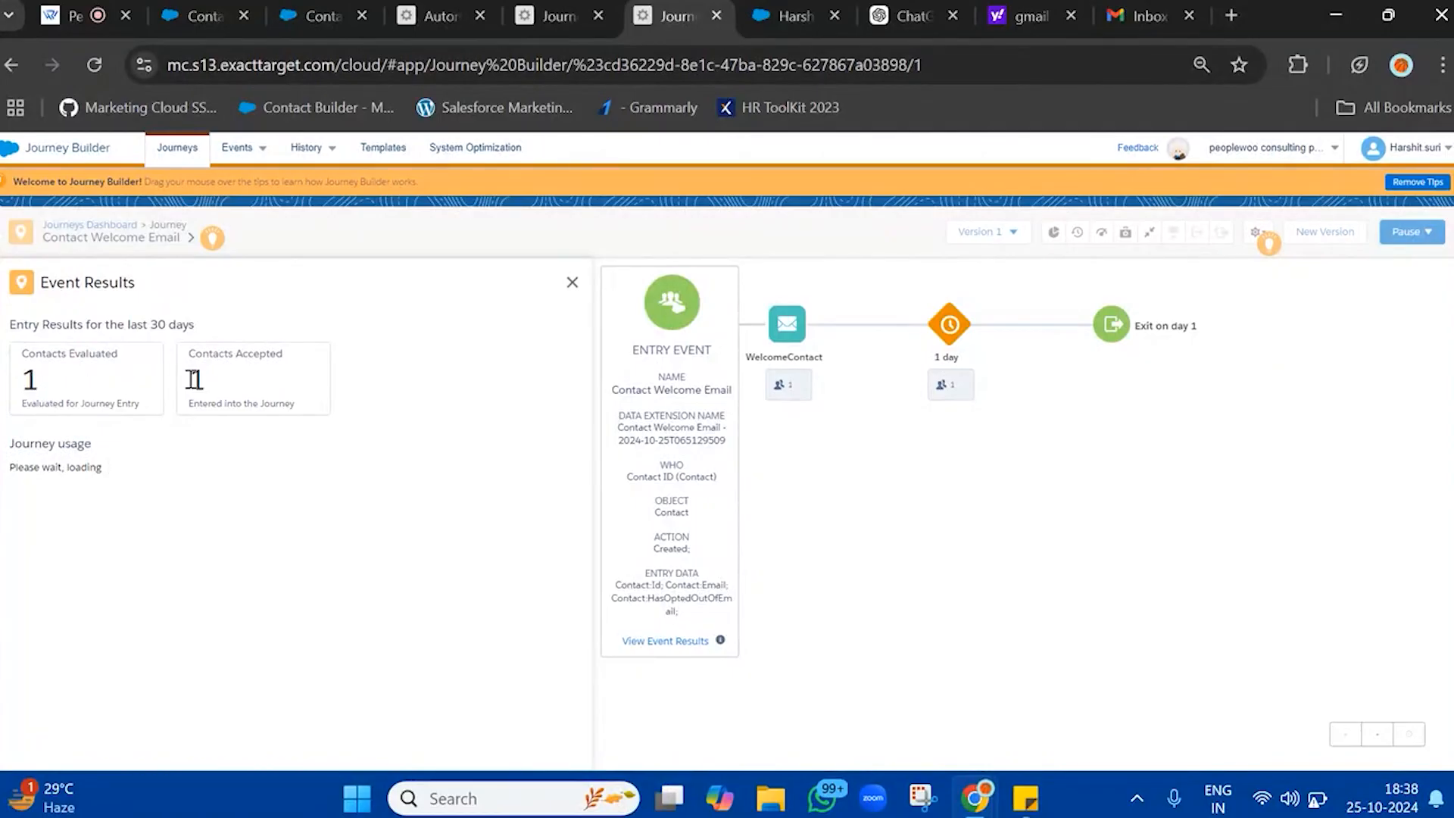
left_click(571, 283)
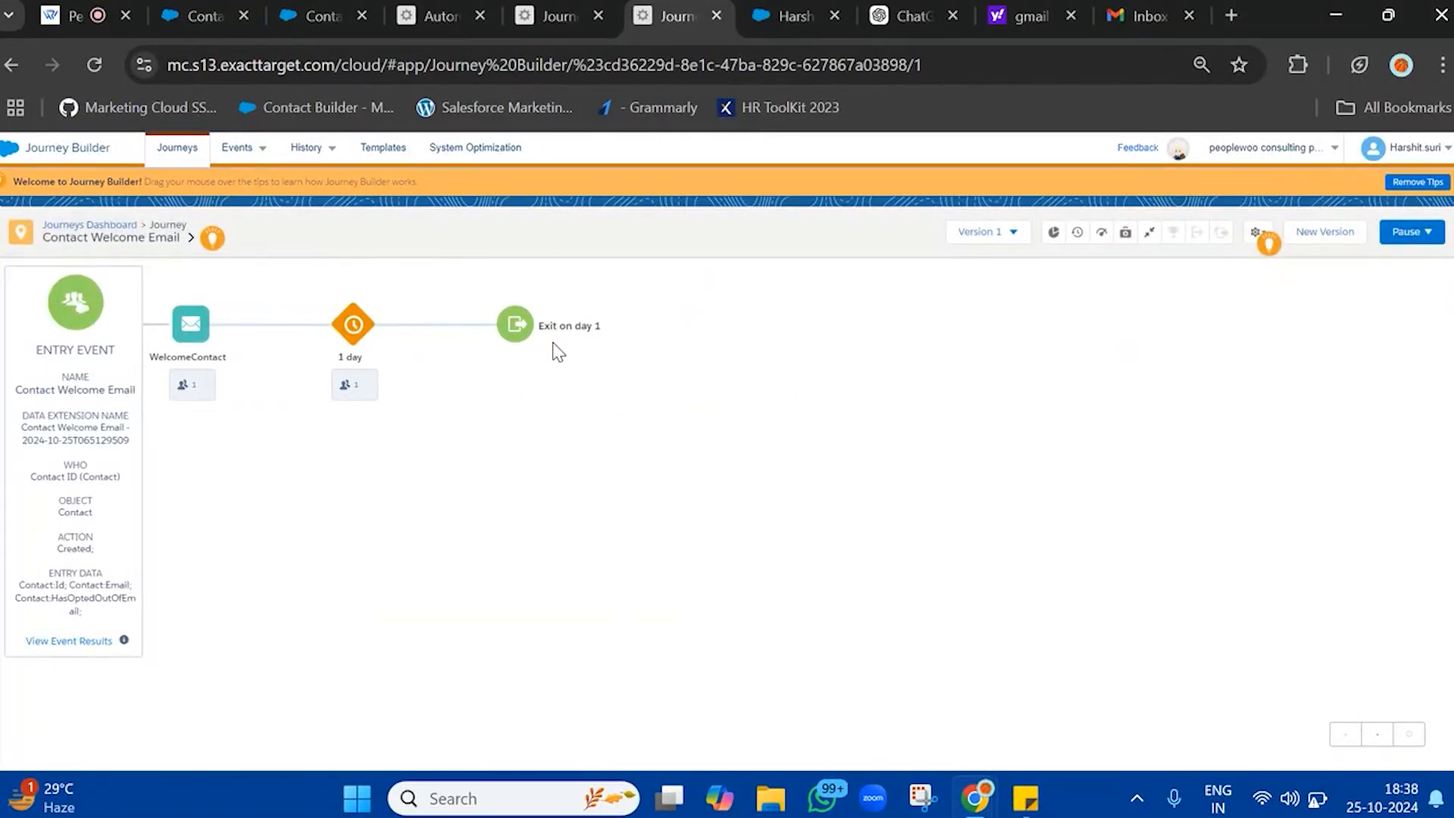
Open the Welcome Contact email in the Gmail inbox and follow its Unsubscribe link
left_click(1147, 15)
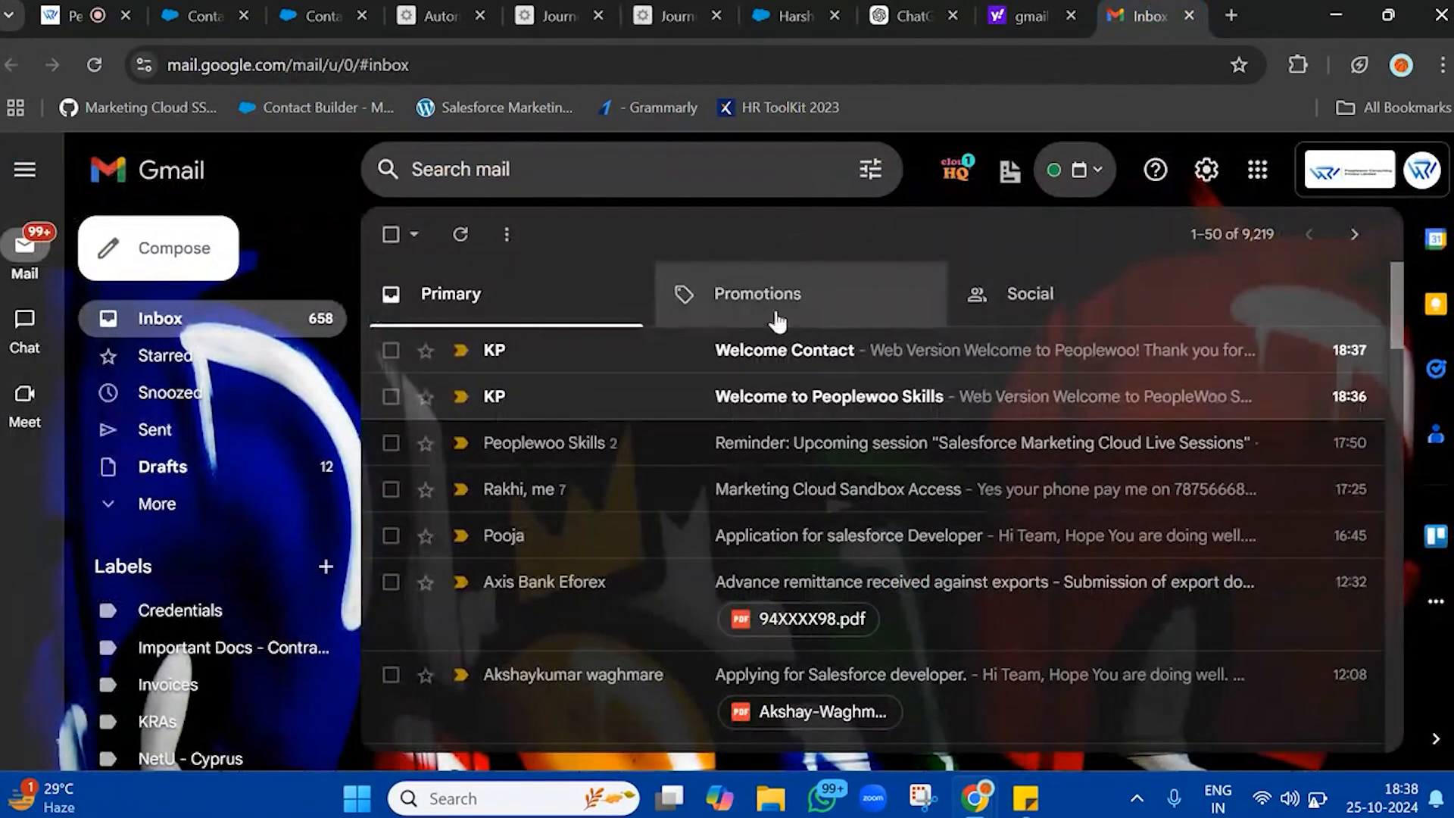
left_click(784, 345)
scroll(782, 349, "down", 8)
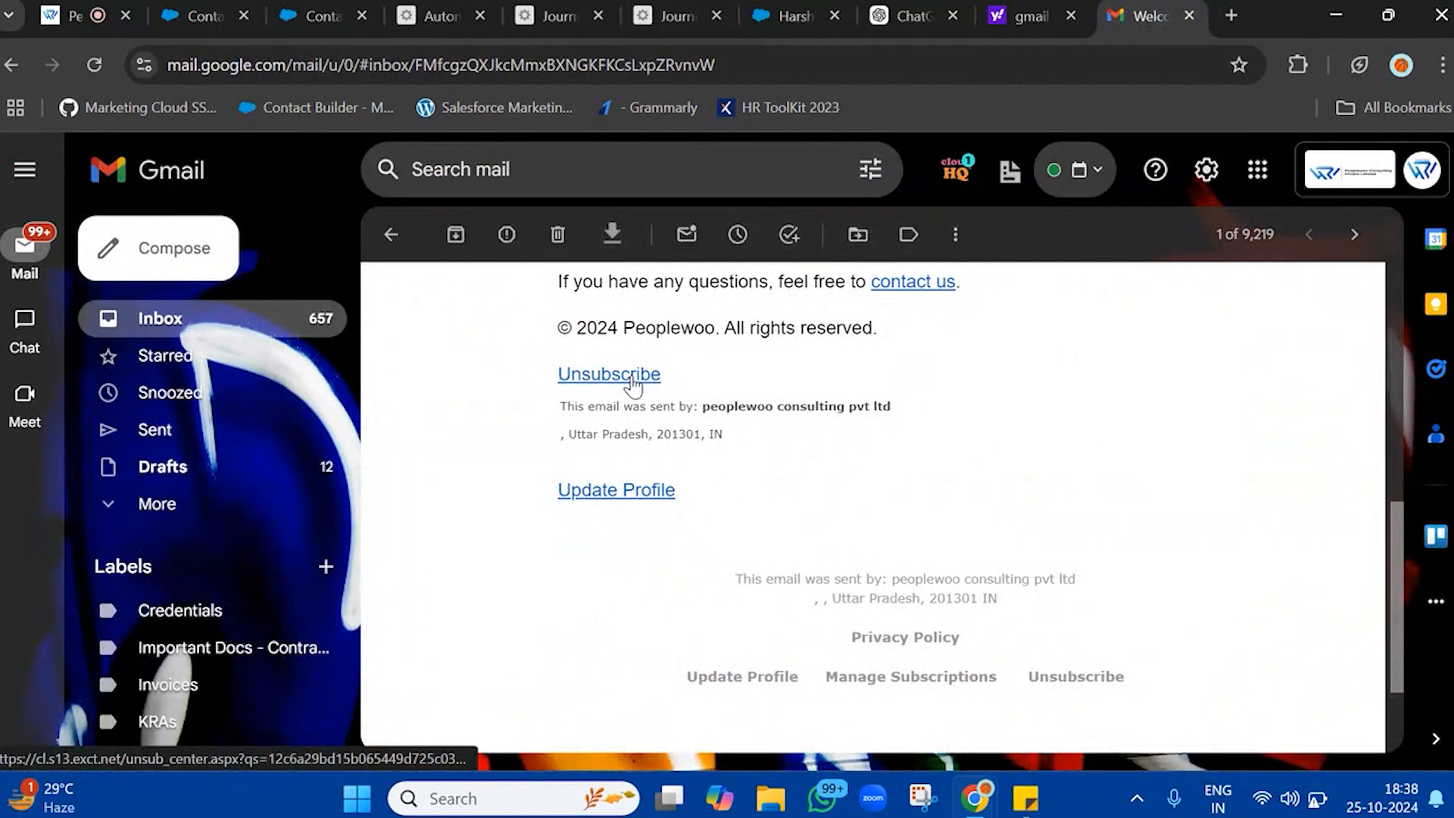
left_click(633, 376)
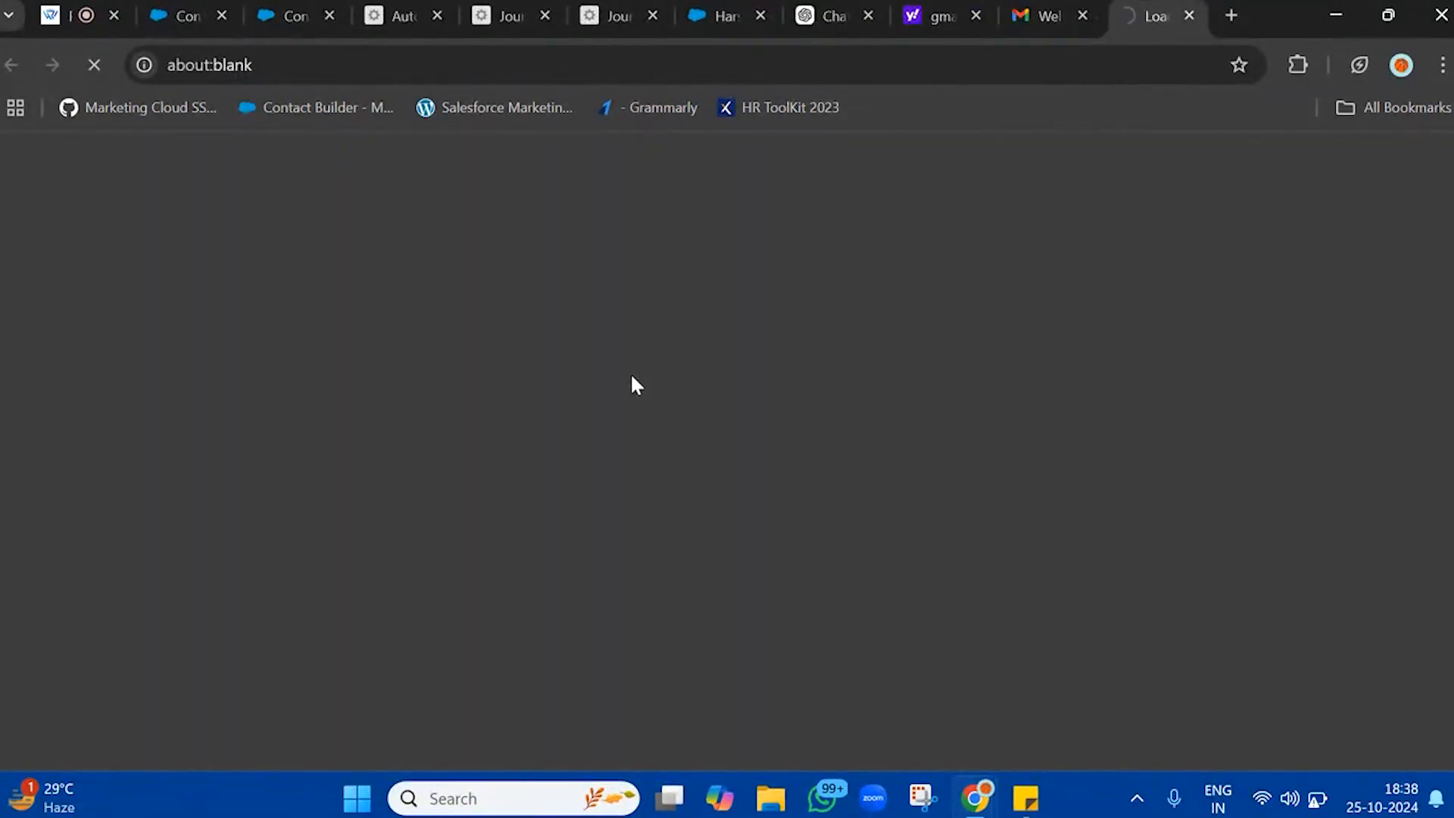
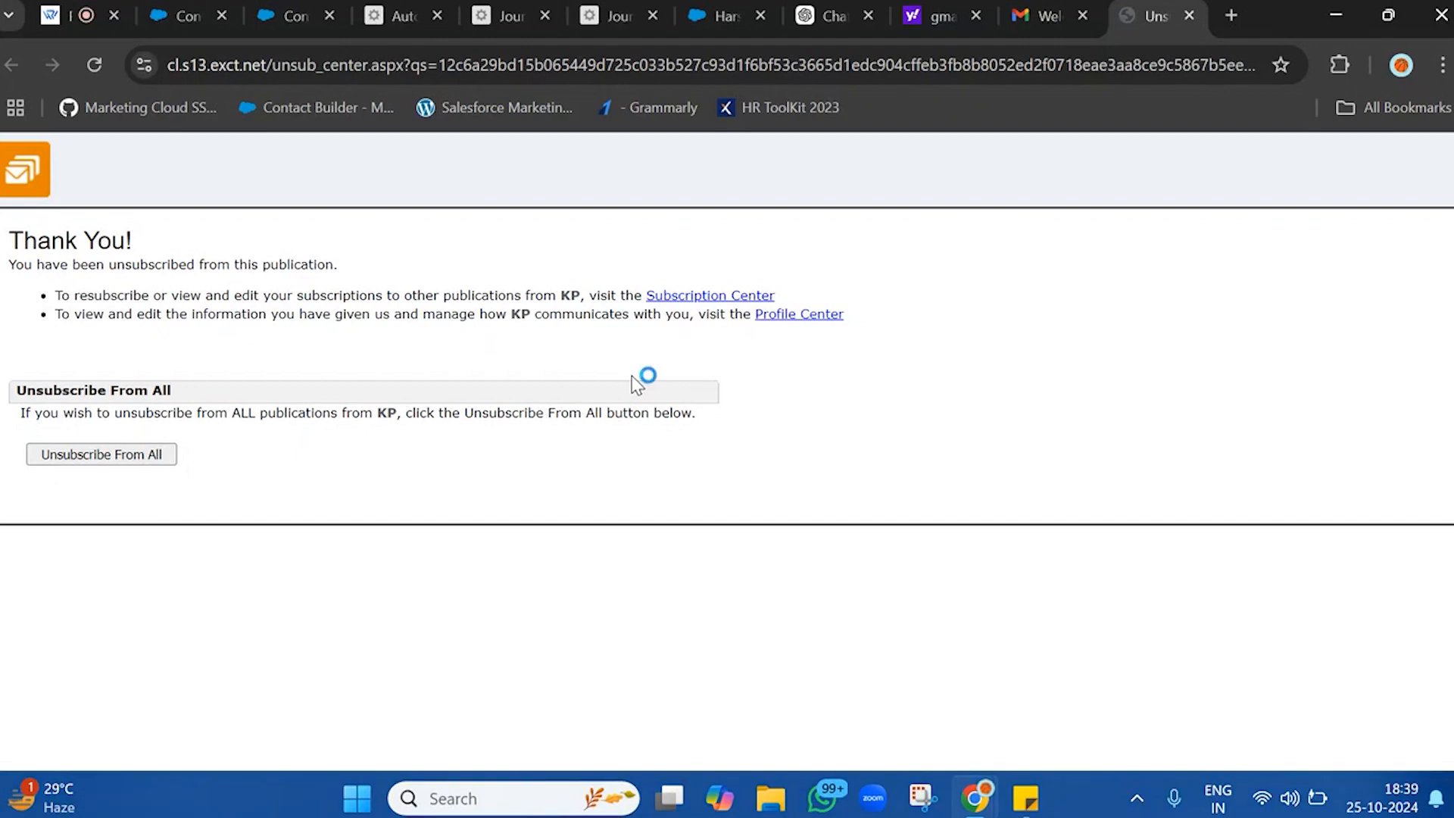
Run all activities of the UnsubscribeData automation once and open its activity log
left_click(447, 6)
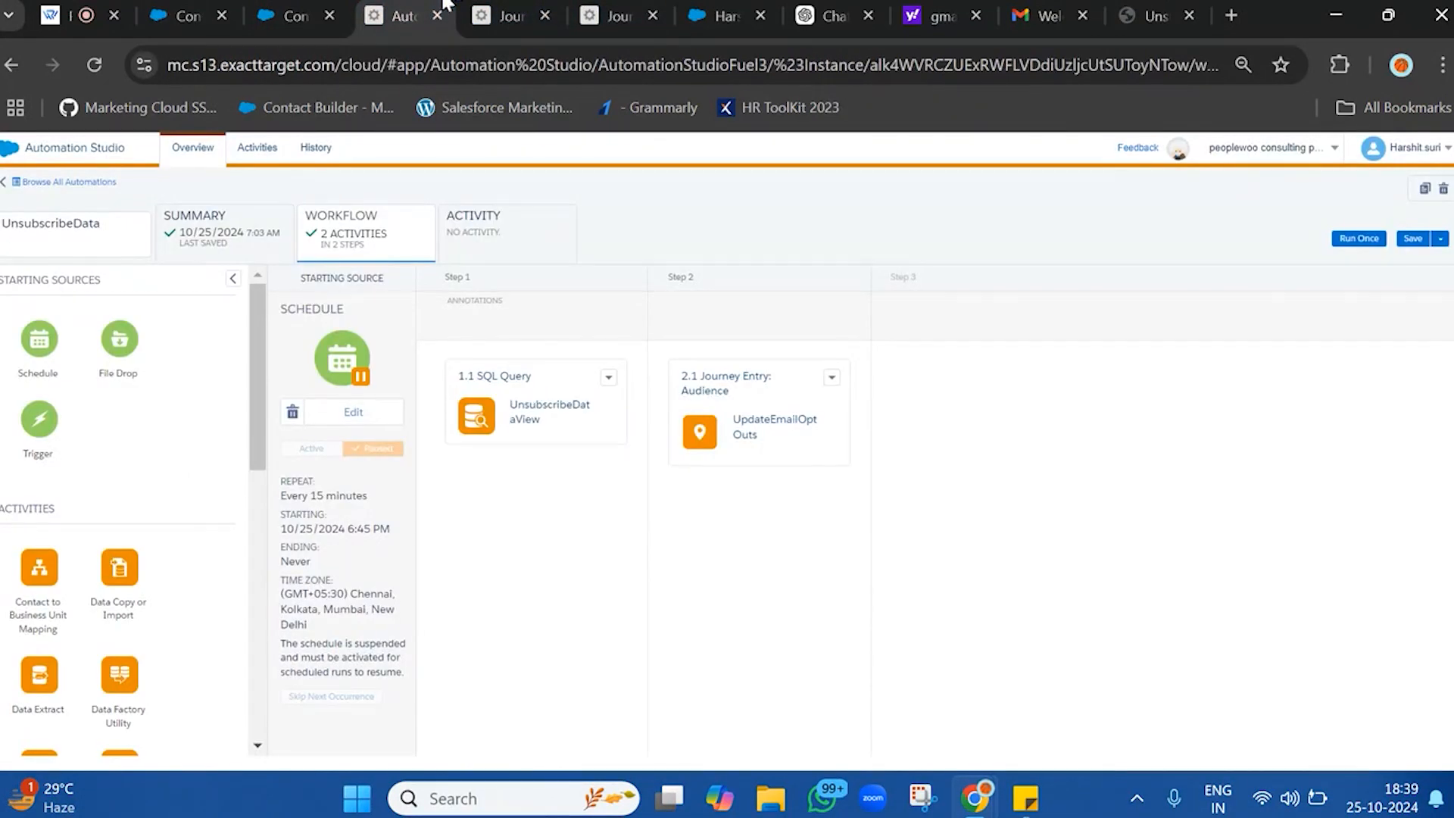
left_click(1366, 243)
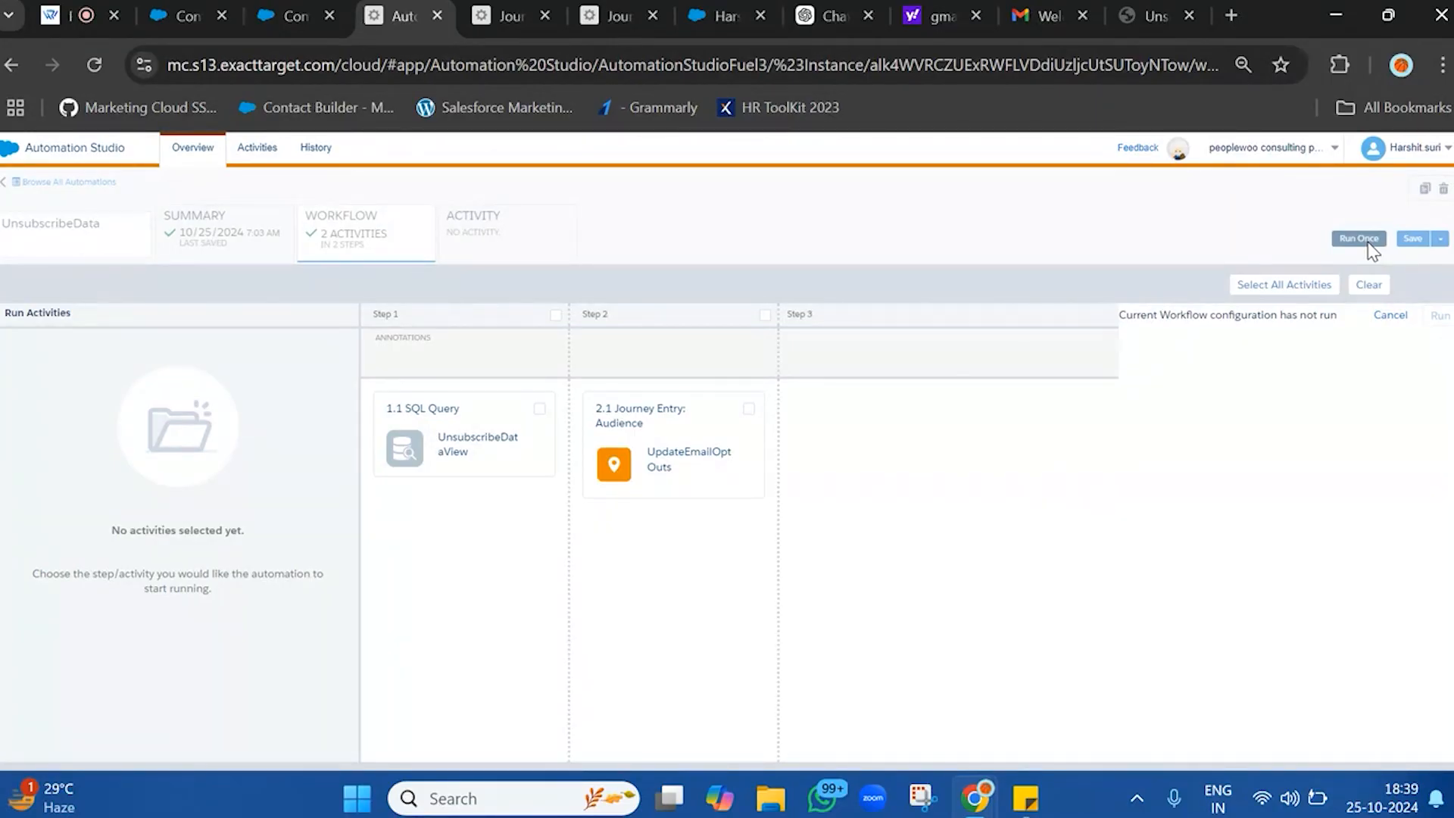
left_click(1302, 286)
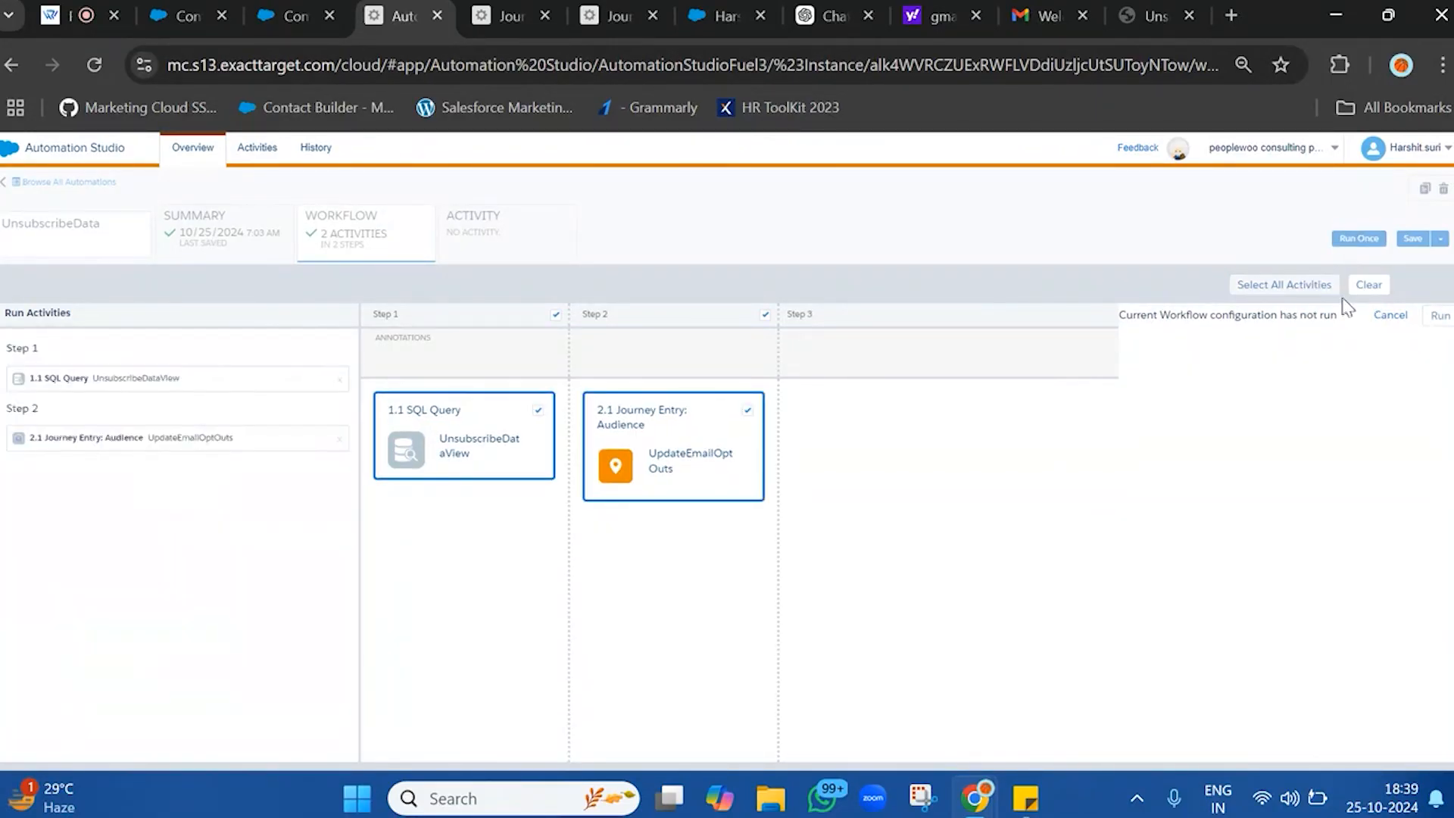
left_click(1436, 318)
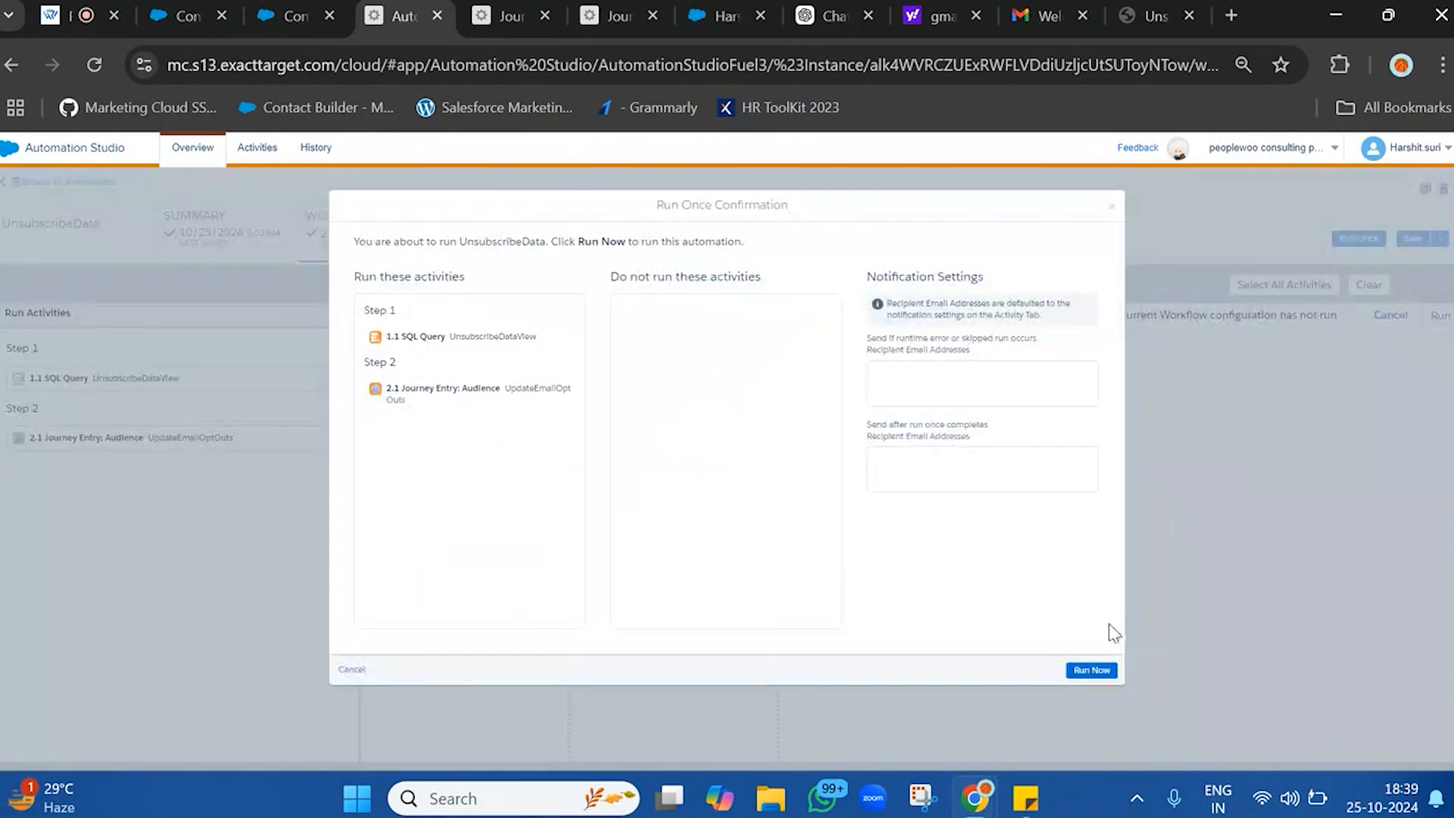
left_click(1092, 671)
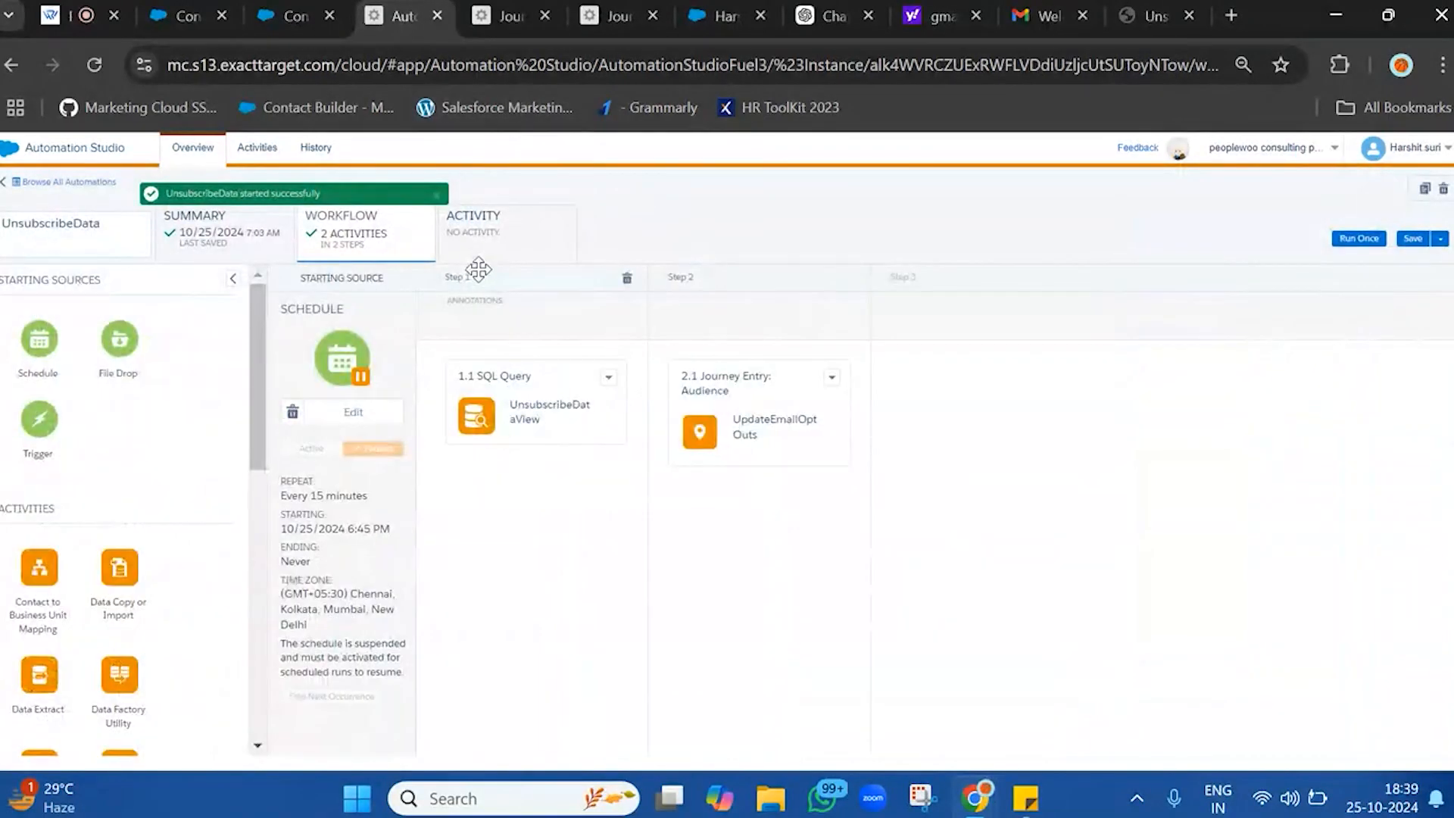
left_click(497, 241)
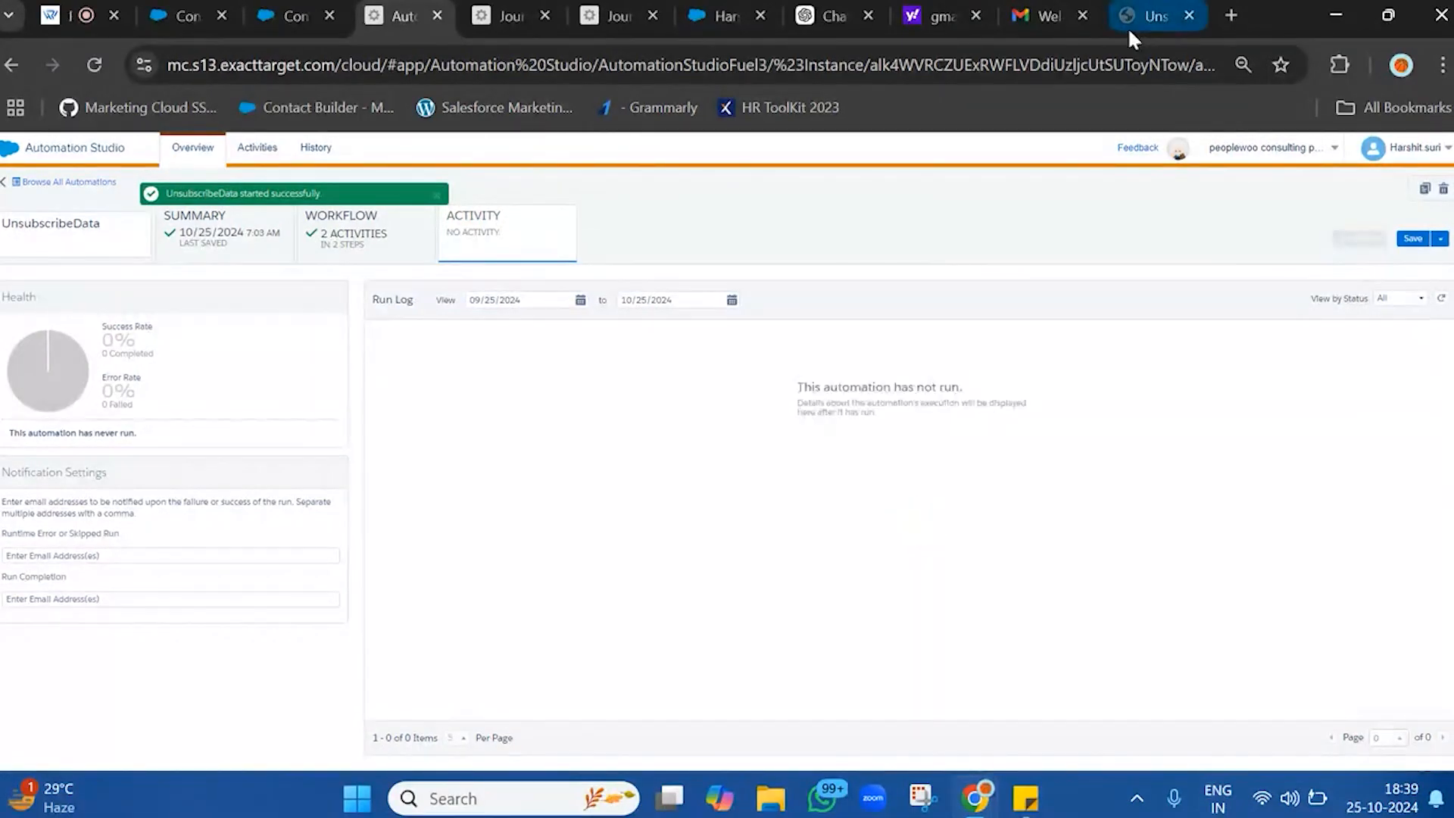
Copy the contact's record ID from the web address of the Salesforce contact page
left_click(723, 15)
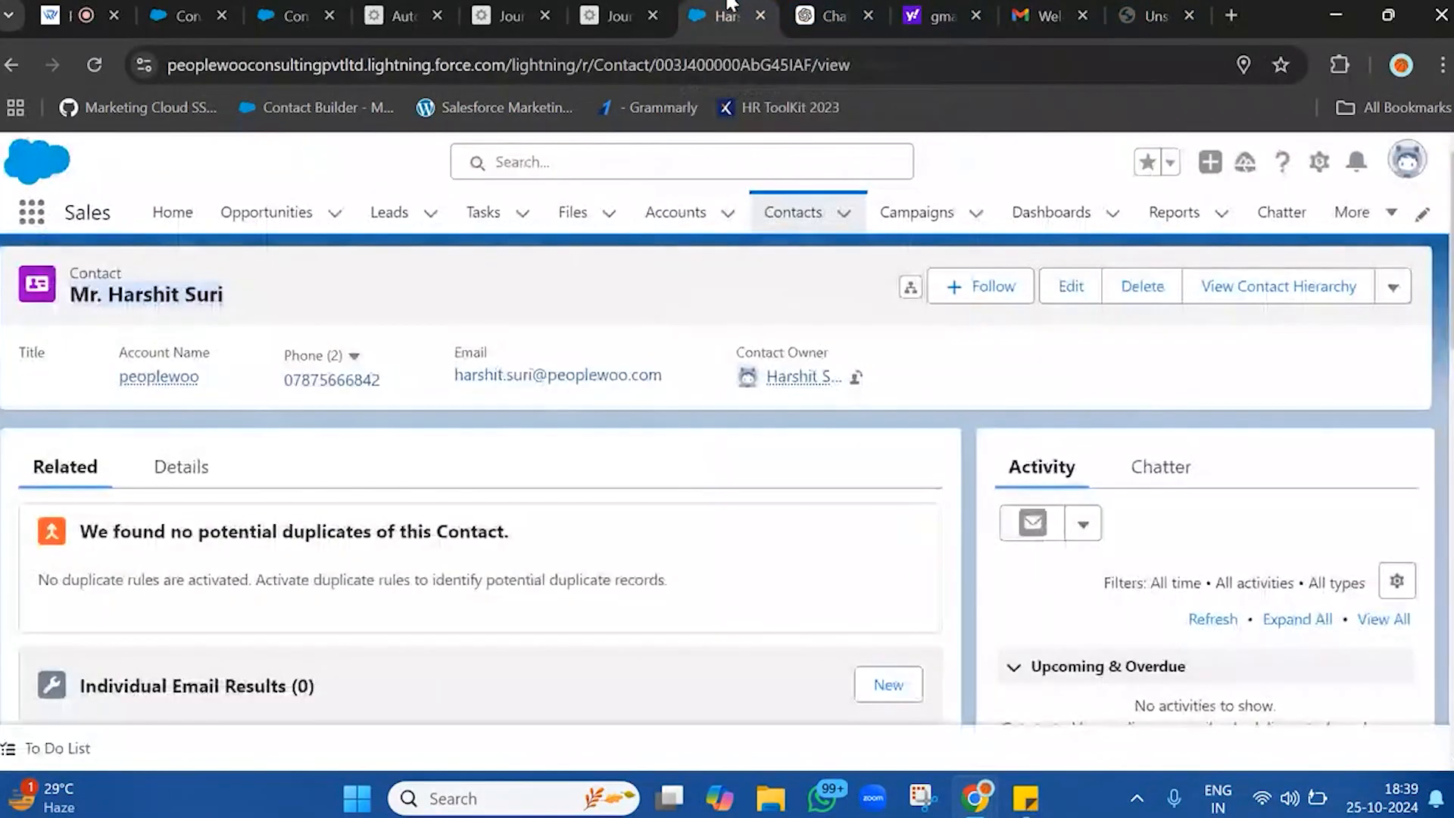
double_click(695, 74)
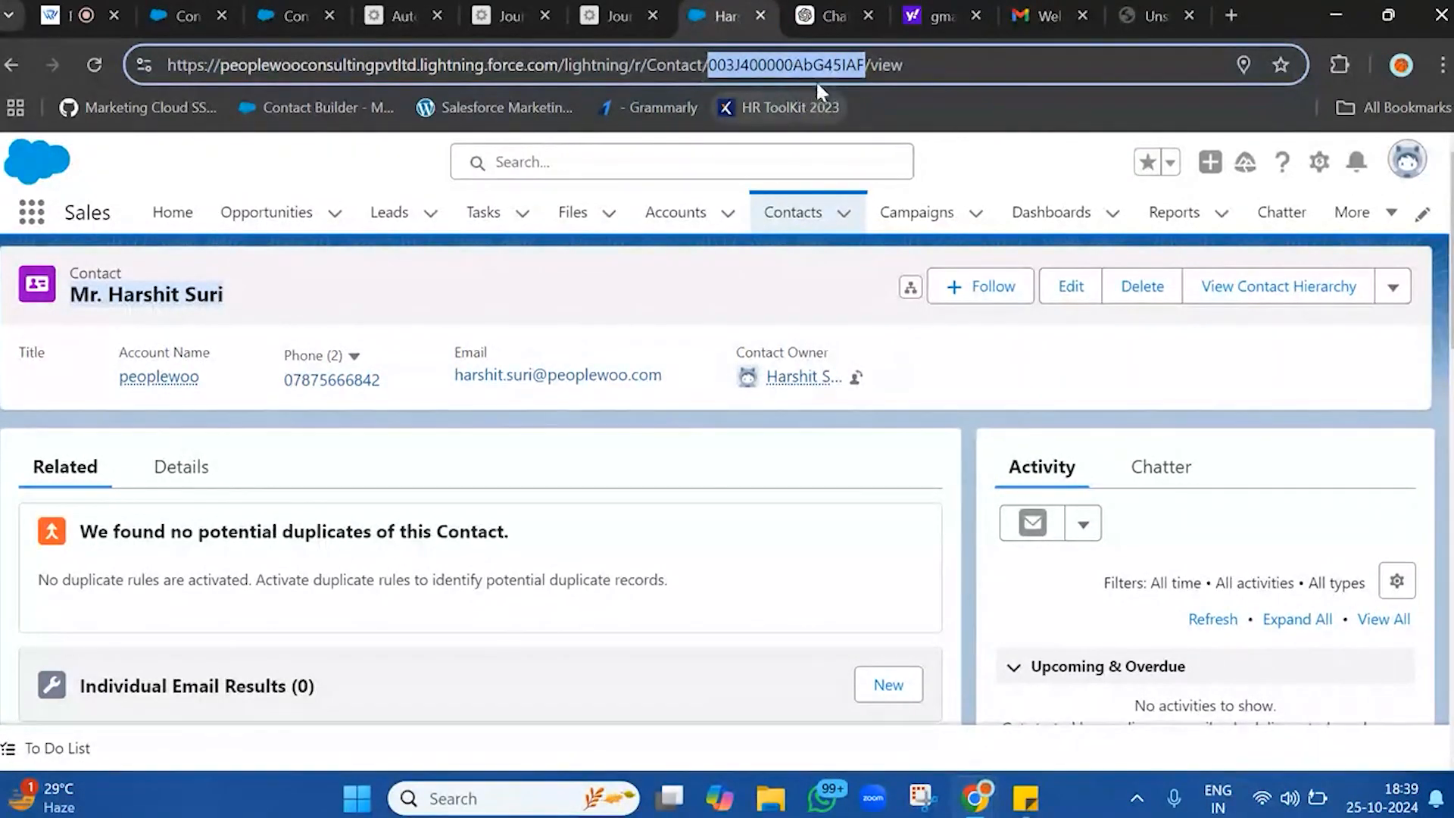
left_click(610, 16)
Return to the UnsubscribeData automation, reload its activity page and close the unneeded ChatGPT and Yahoo tabs
left_click(405, 15)
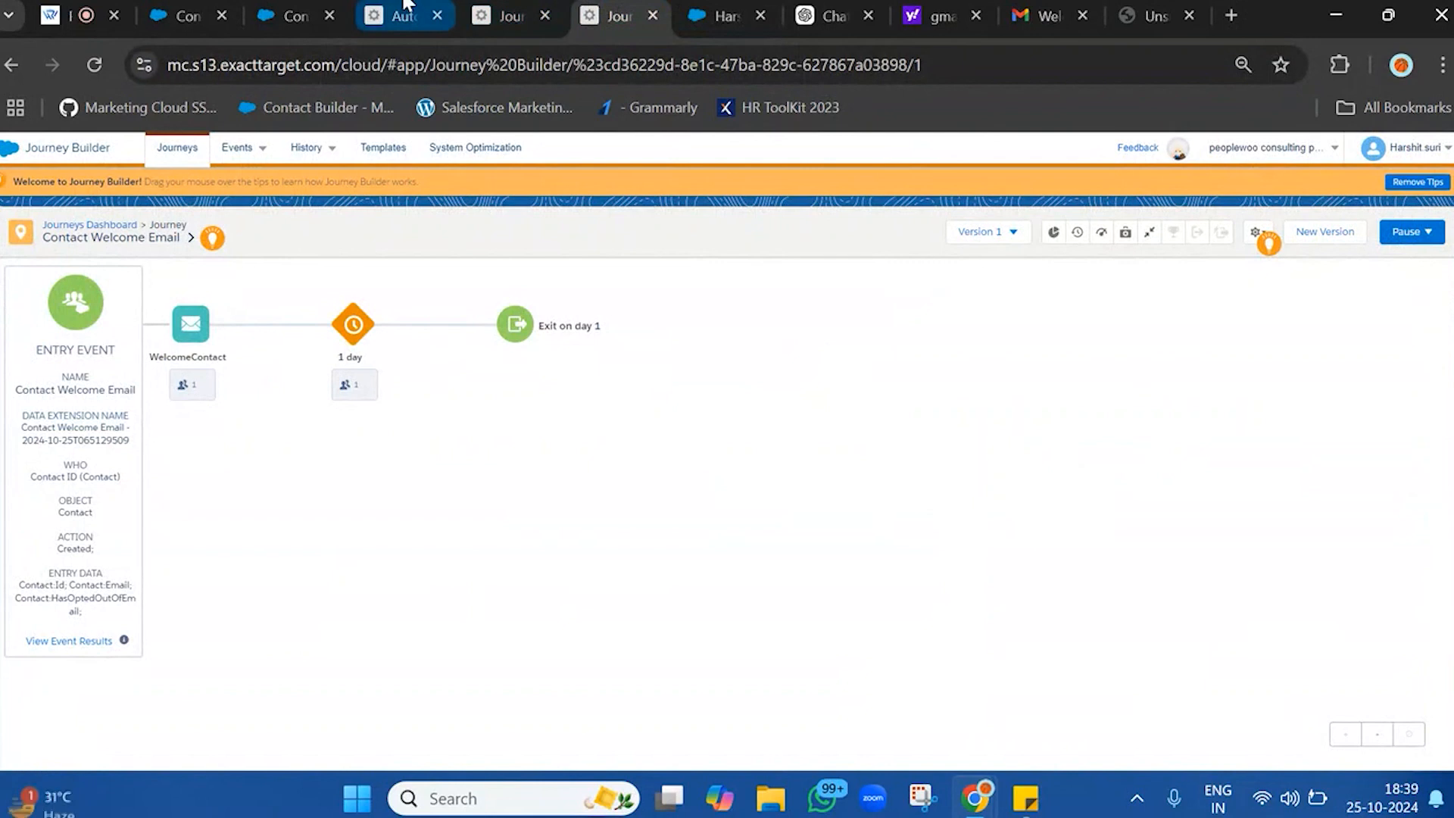
left_click(1442, 301)
left_click(1443, 301)
left_click(381, 243)
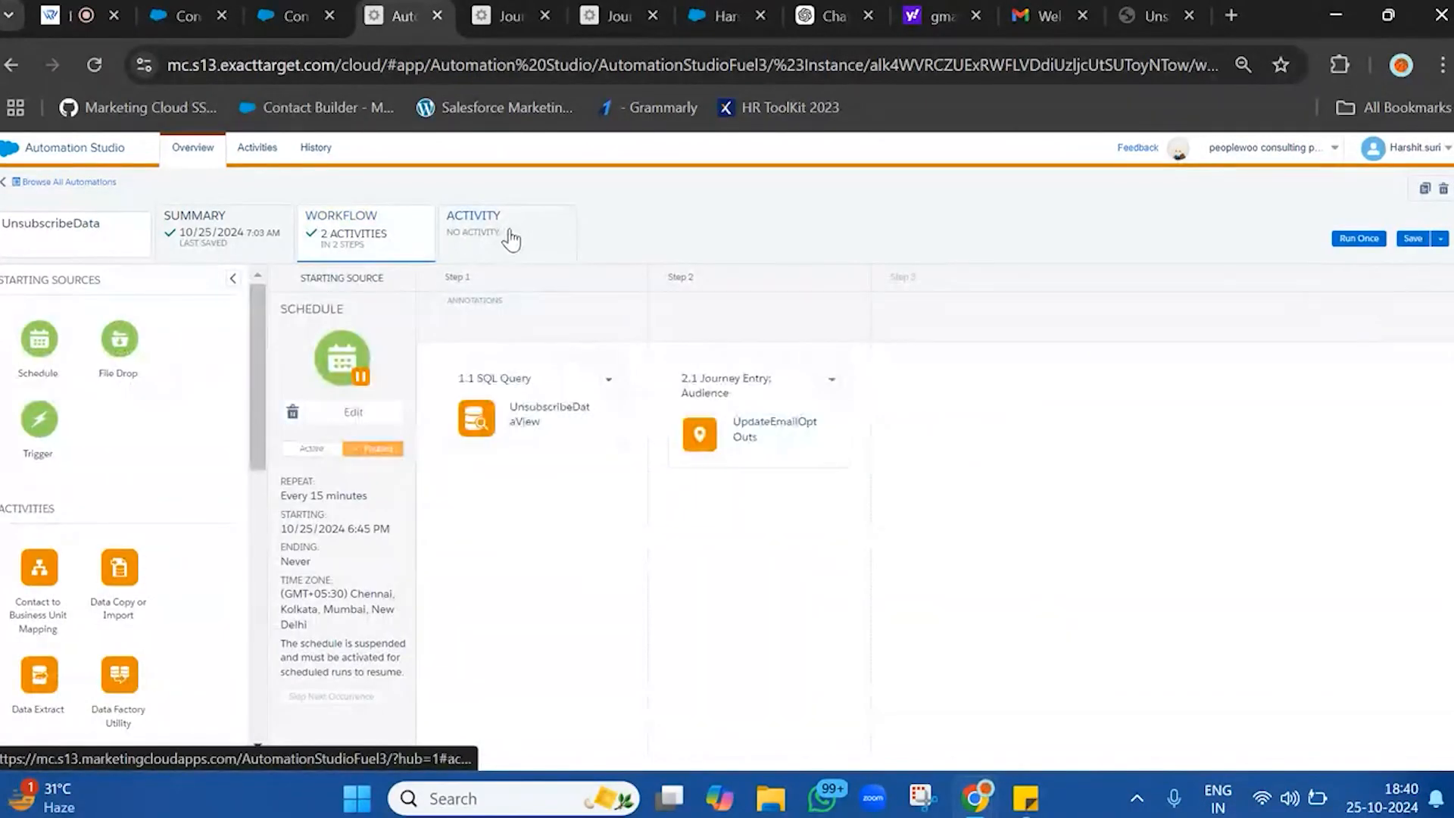
left_click(506, 237)
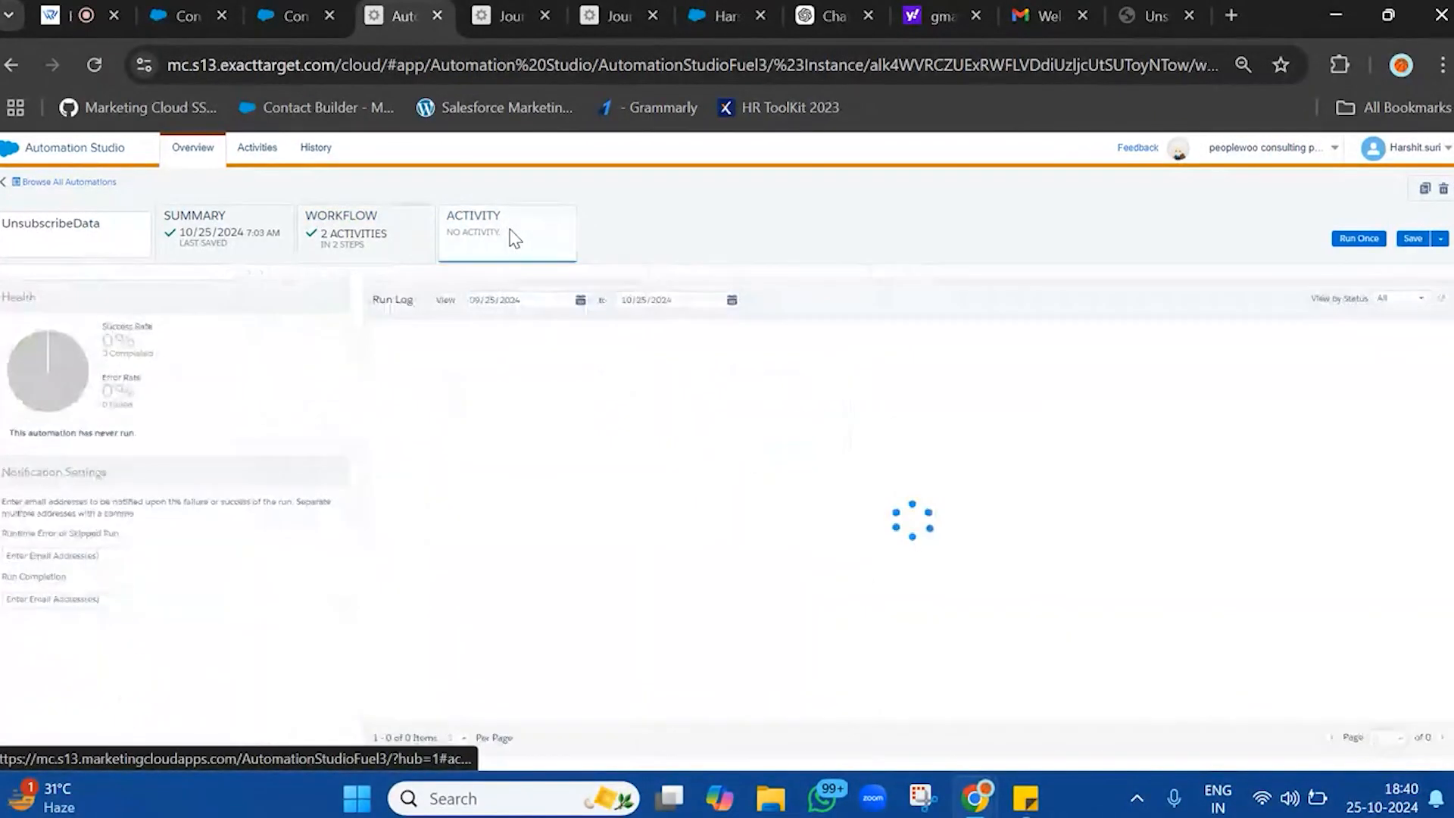
left_click(93, 67)
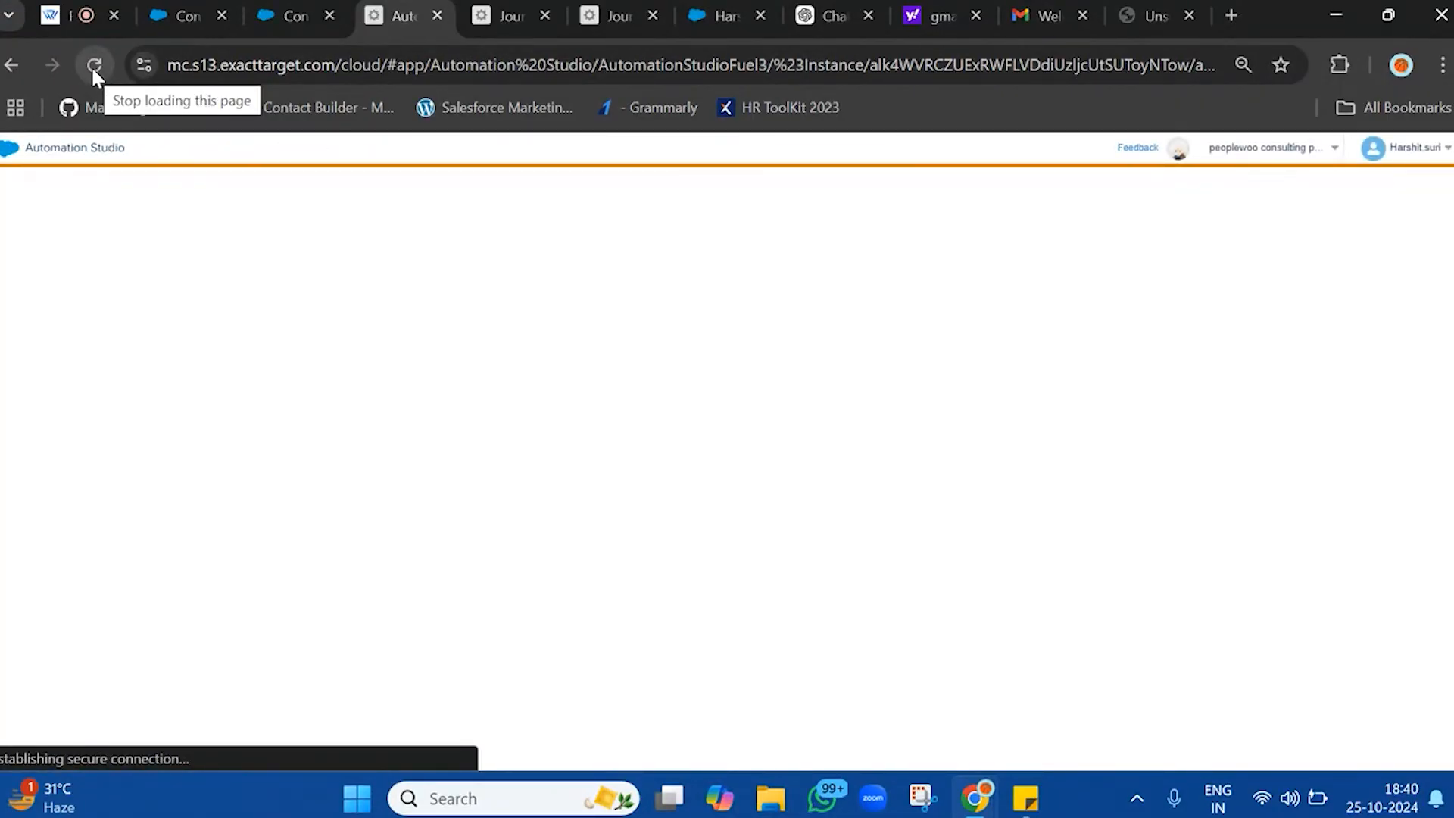
left_click(977, 16)
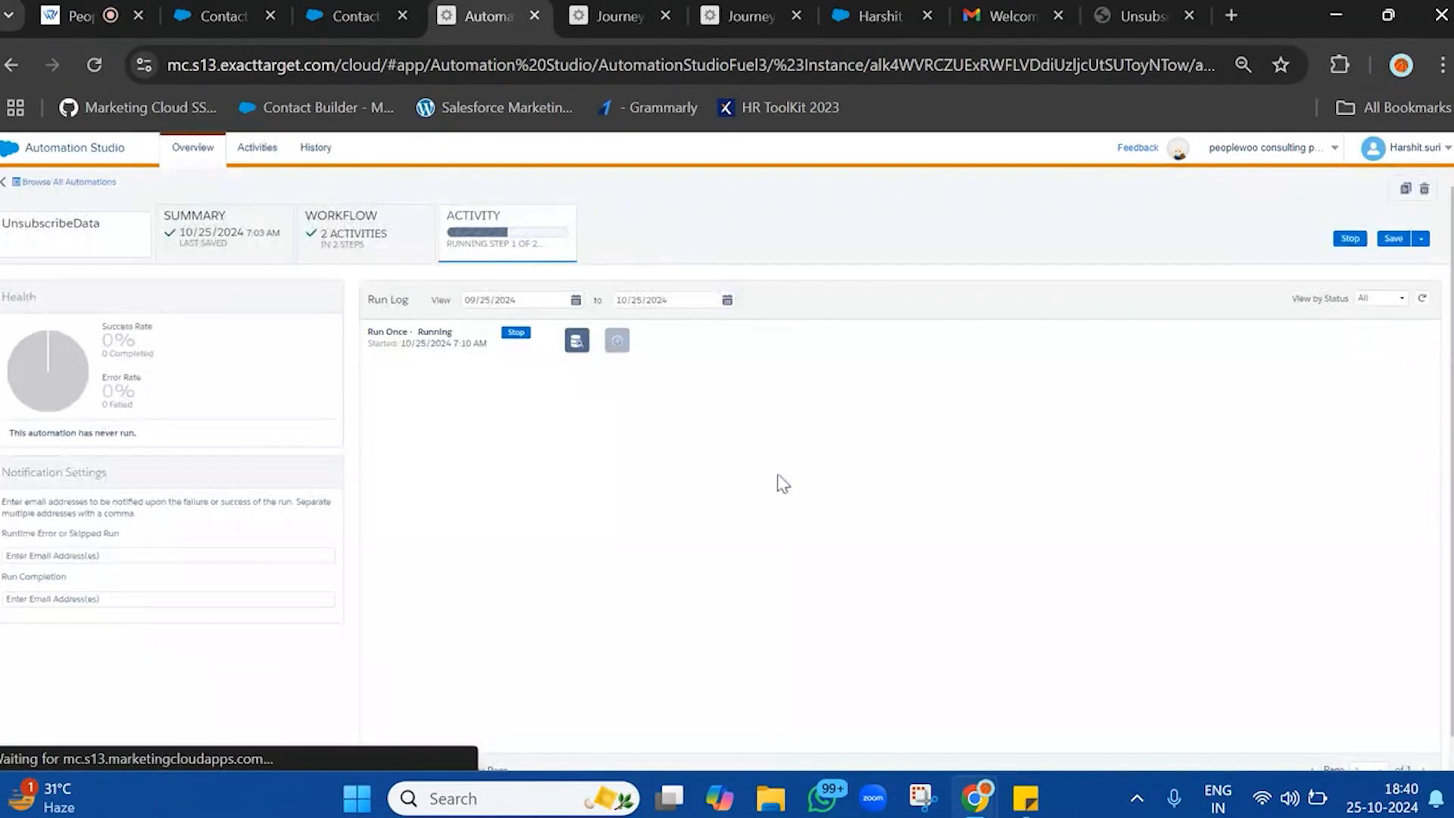
Refresh the UnsubscribeData run log repeatedly to monitor the progress of the Run Once execution
left_click(1424, 299)
left_click(1425, 300)
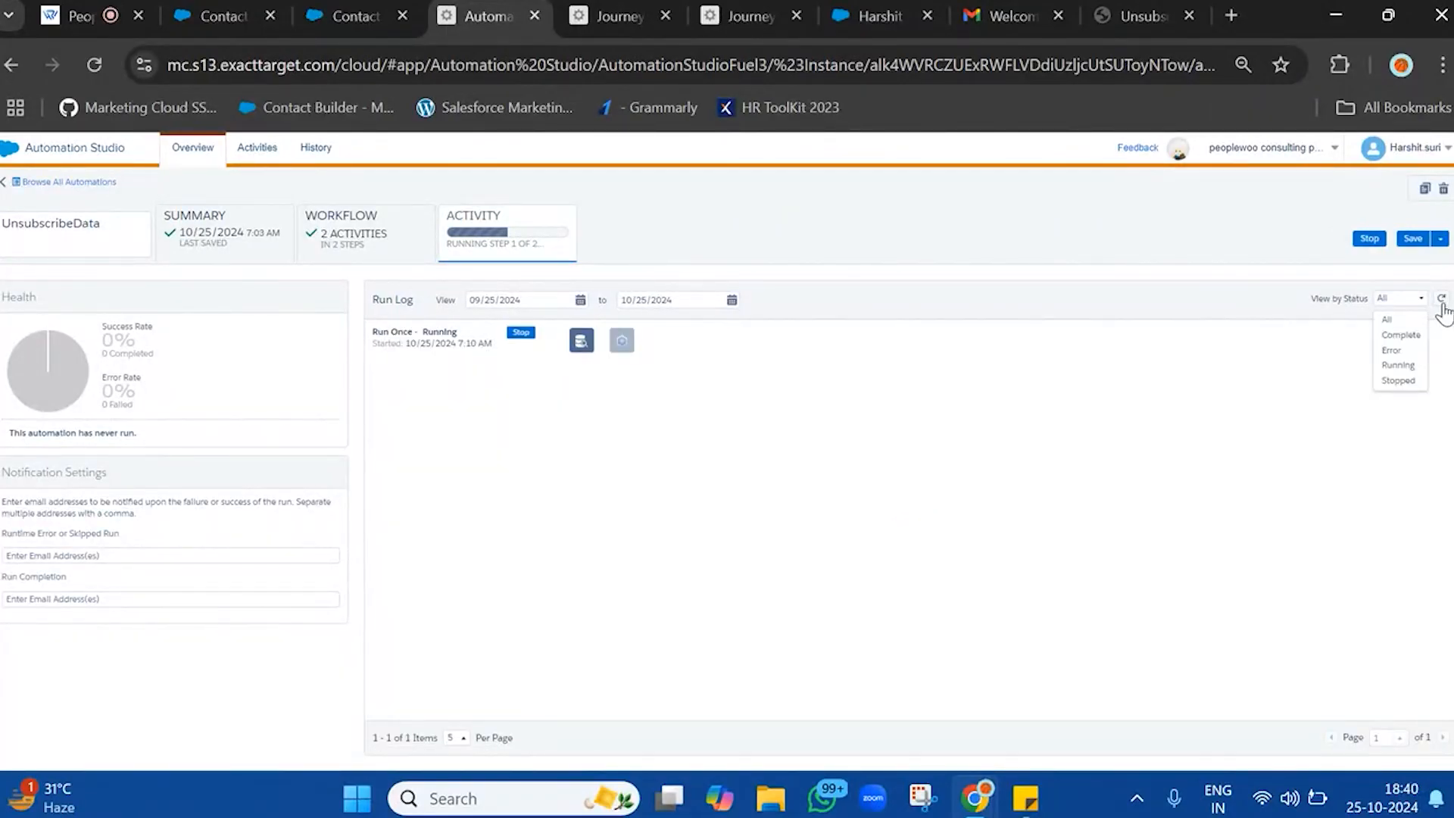
left_click(1442, 300)
left_click(1443, 302)
left_click(1442, 302)
left_click(1442, 301)
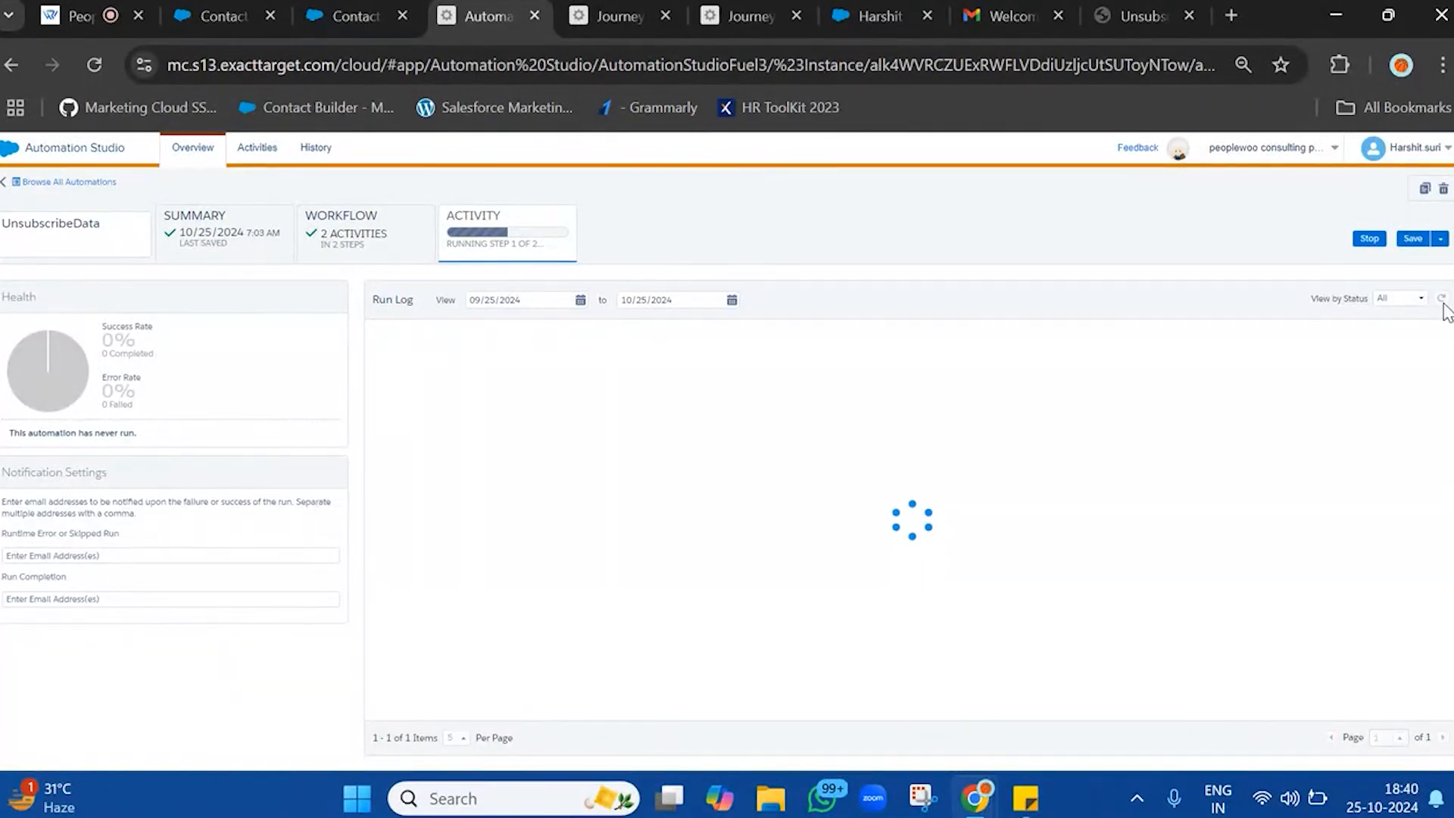
left_click(1443, 302)
left_click(1442, 301)
left_click(1442, 301)
left_click(1442, 301)
left_click(1441, 301)
left_click(1442, 301)
left_click(1442, 301)
left_click(1442, 302)
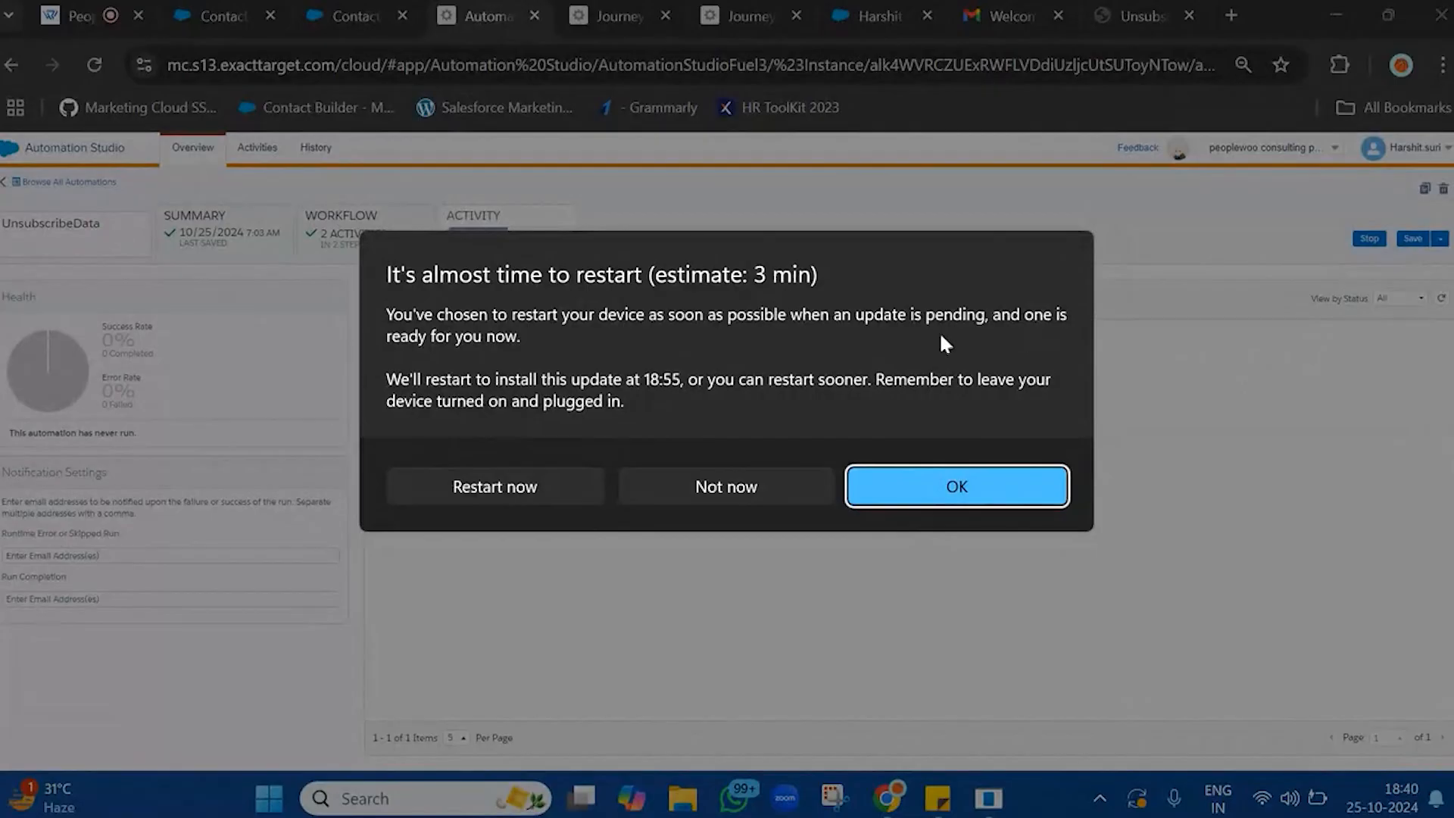
Postpone the Windows restart, dismiss the update notification and keep refreshing the run log to check the automation's status
left_click(751, 487)
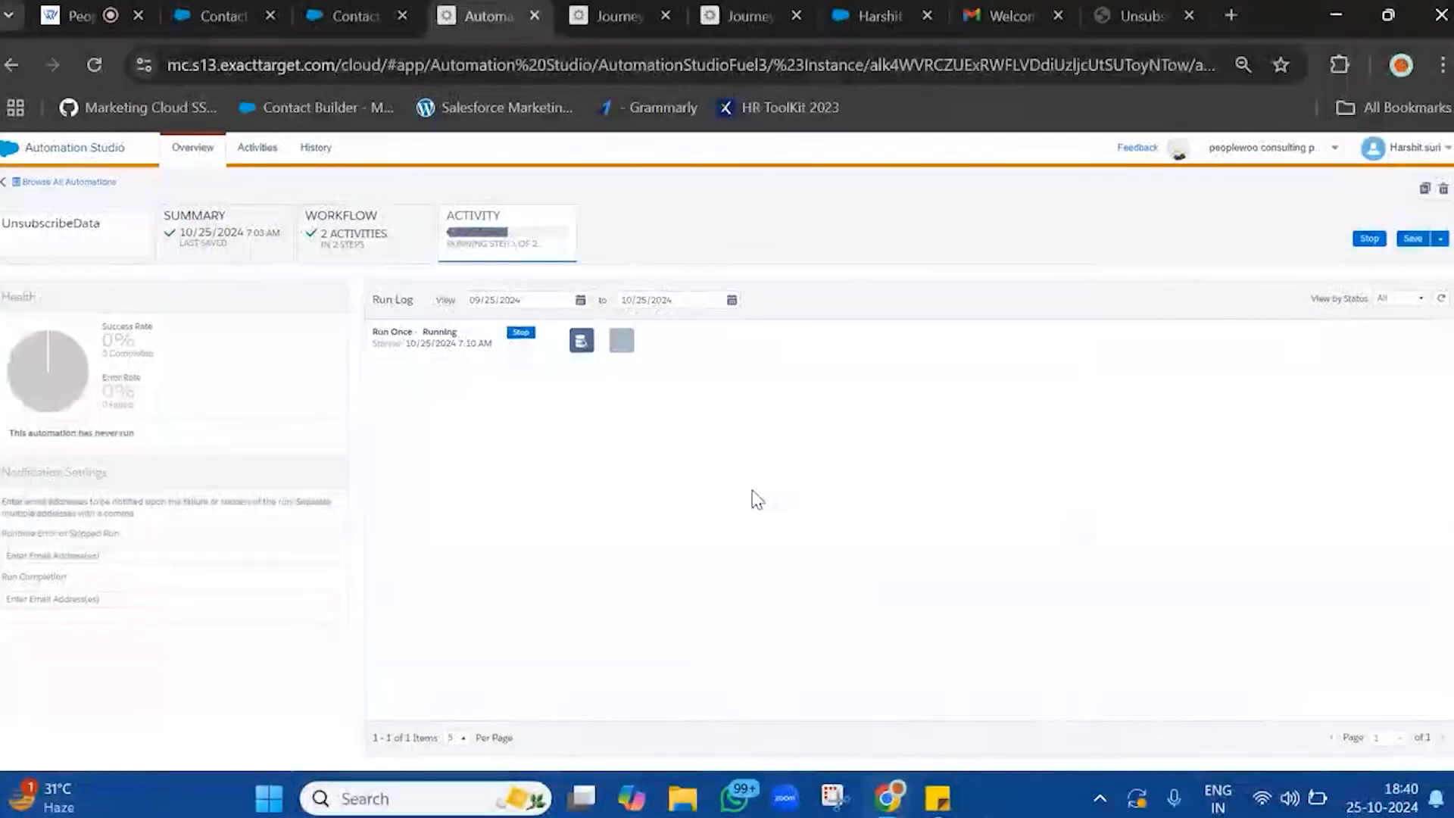
left_click(1439, 300)
left_click(1440, 301)
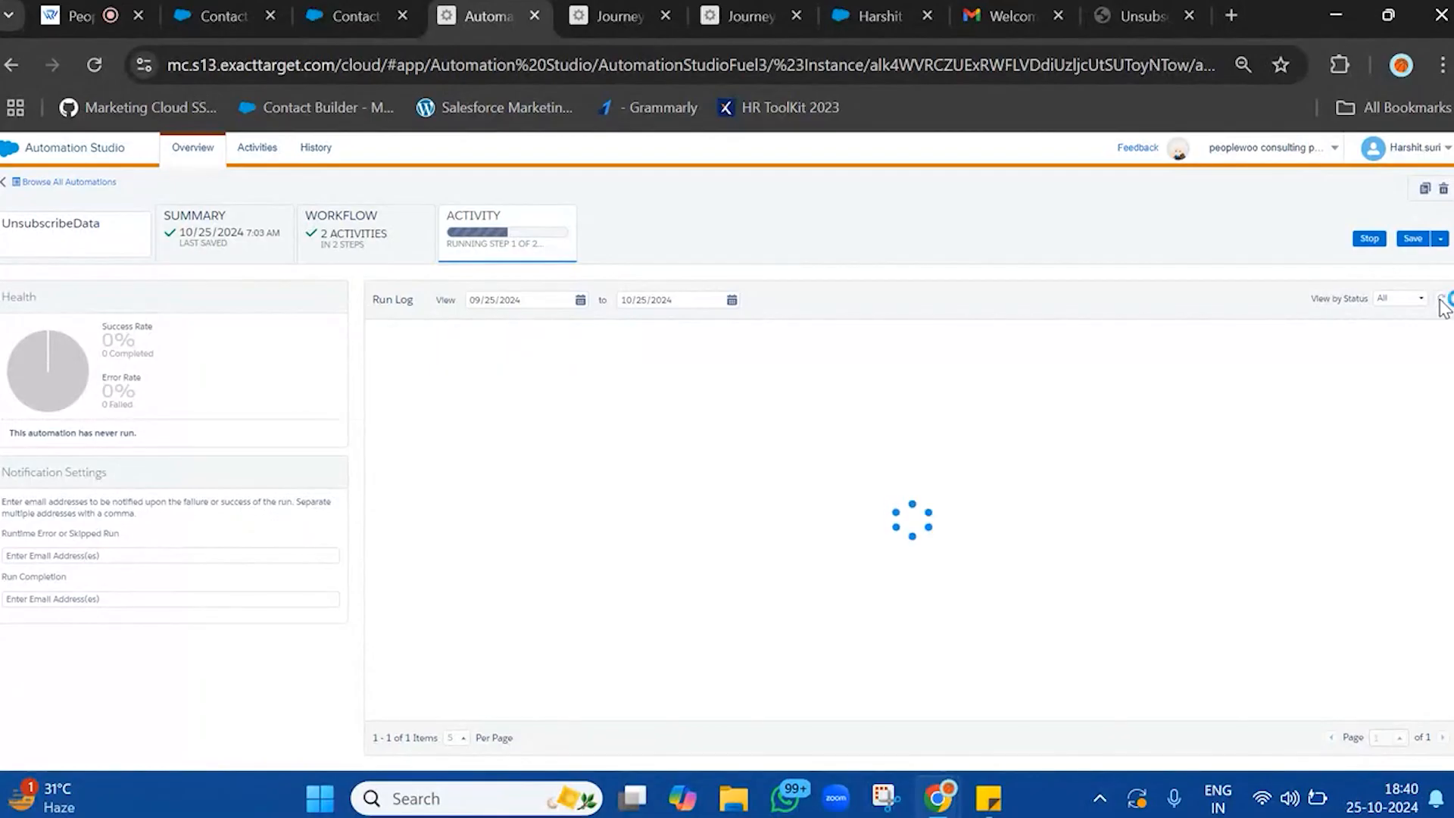
left_click(1441, 300)
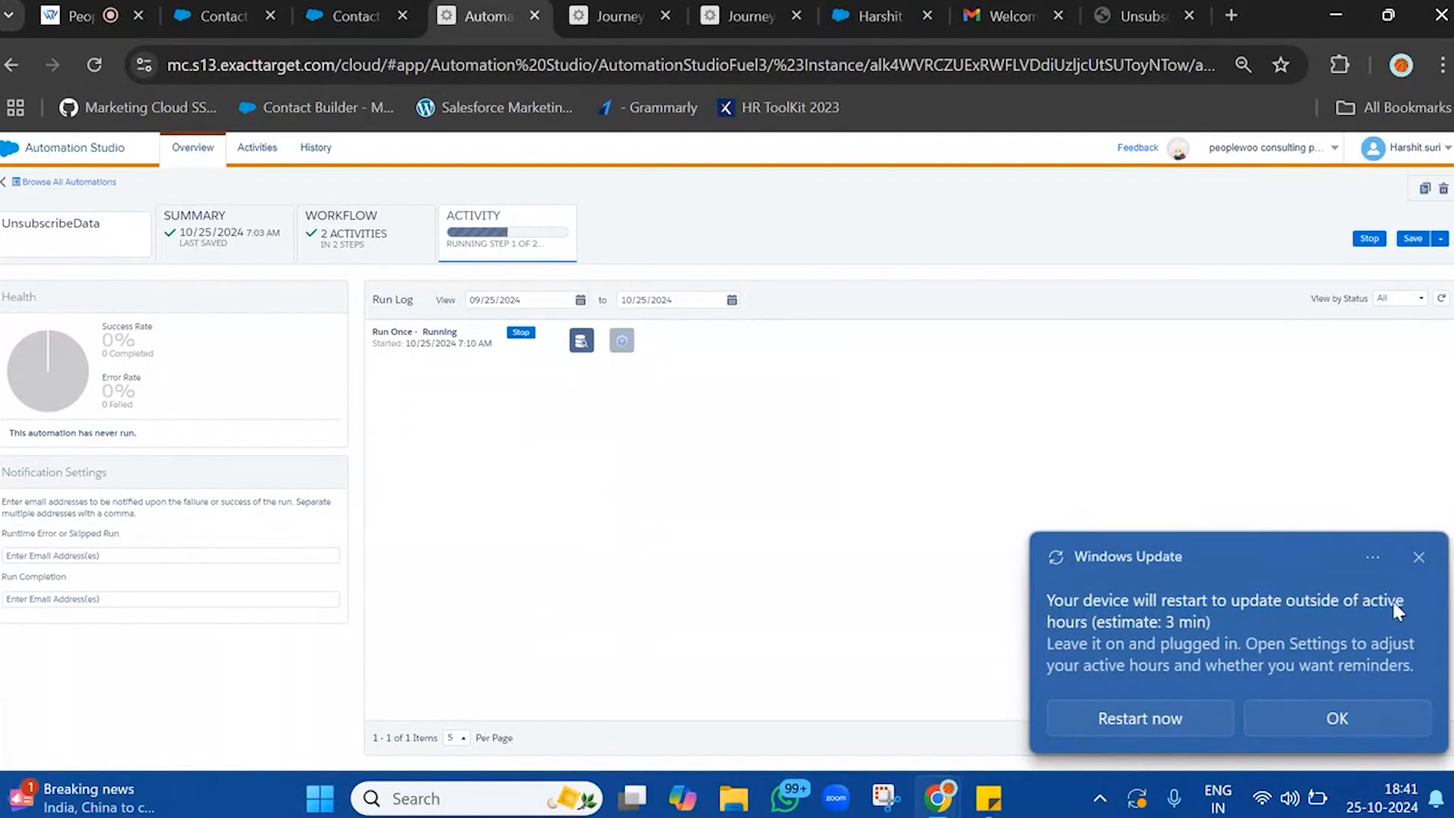
left_click(1419, 558)
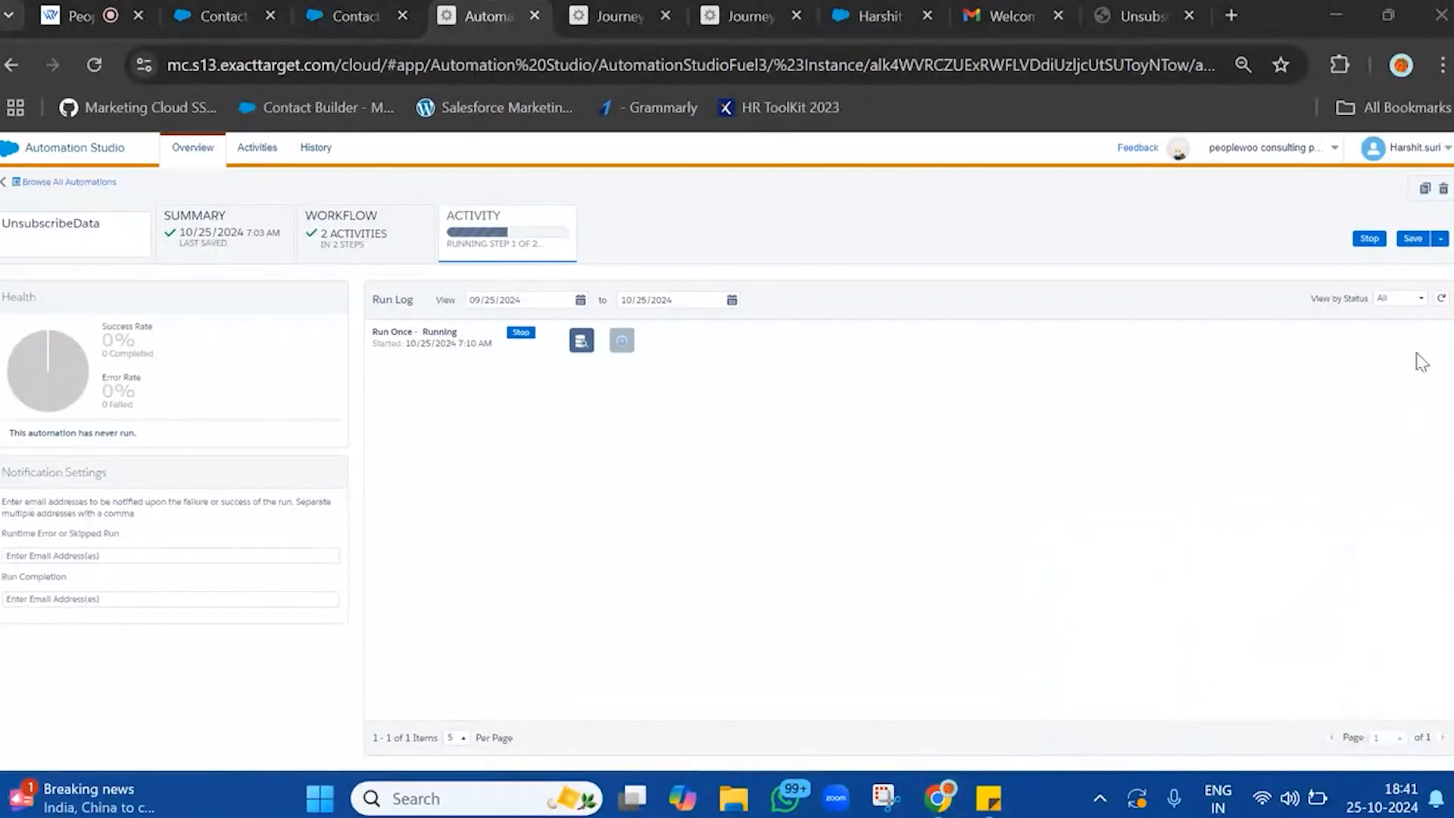
left_click(1441, 298)
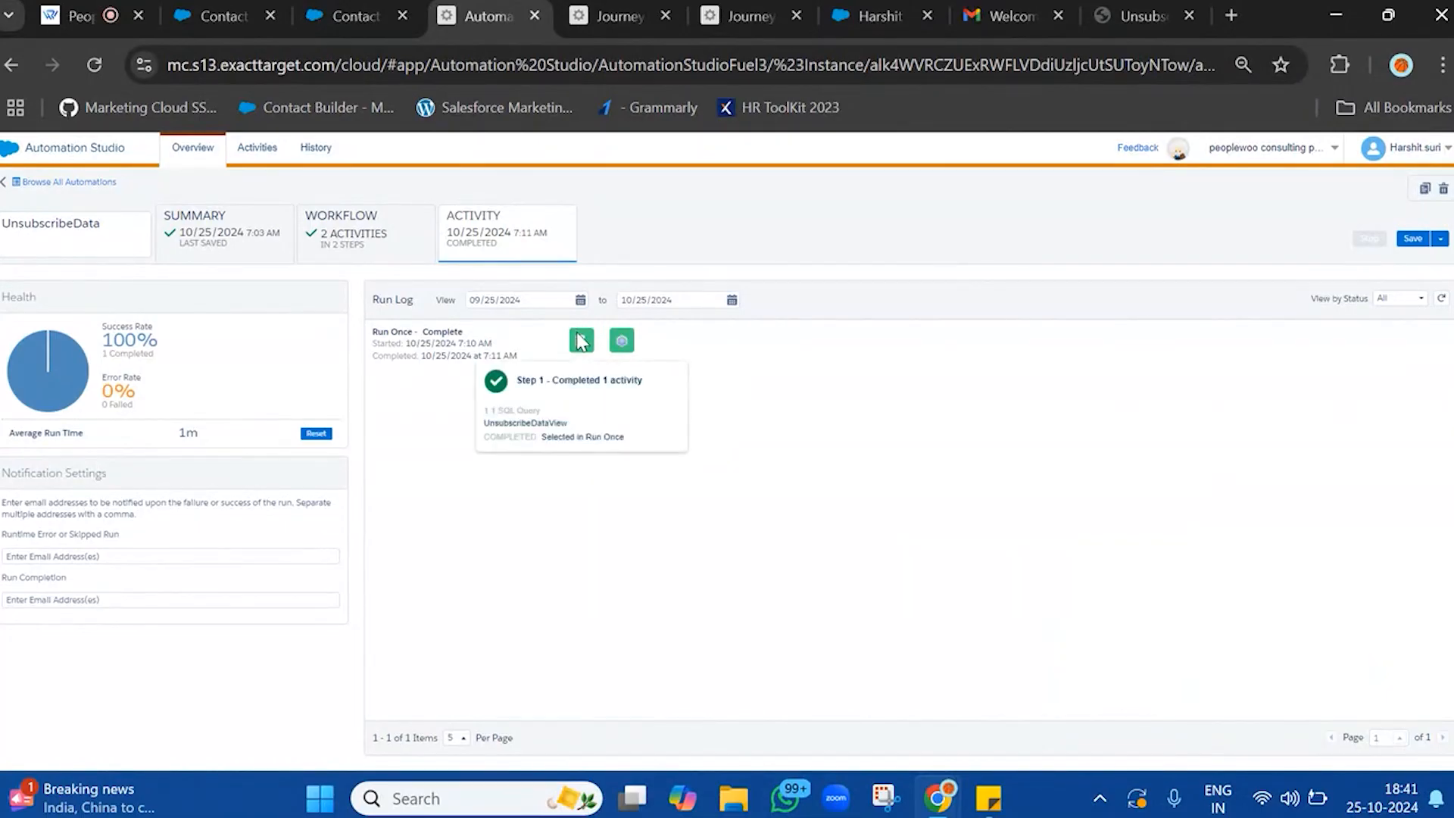
Open the records of UnsubscribeDataExtension from the Data Extensions in Contact Builder
left_click(348, 9)
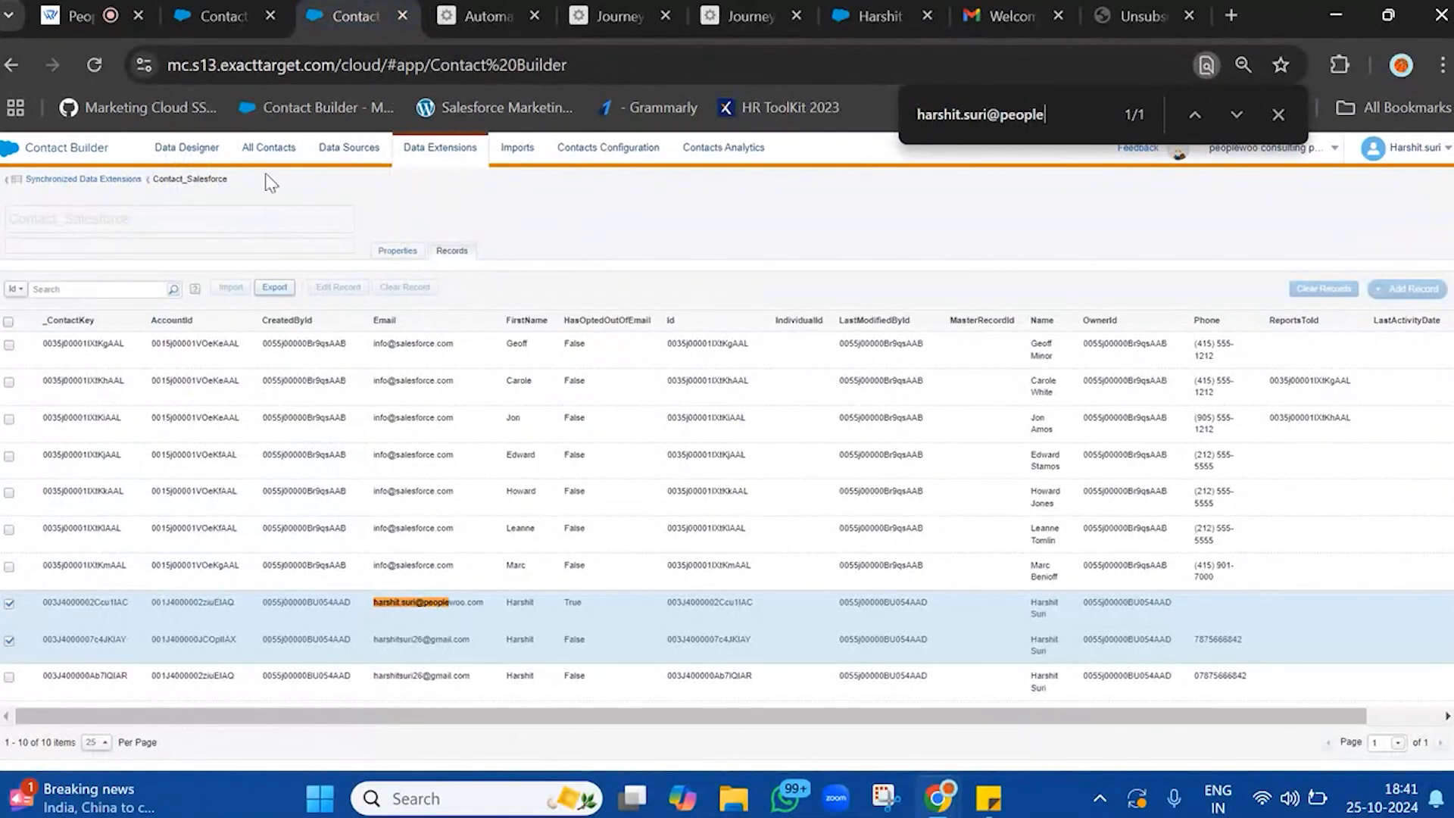
left_click(220, 11)
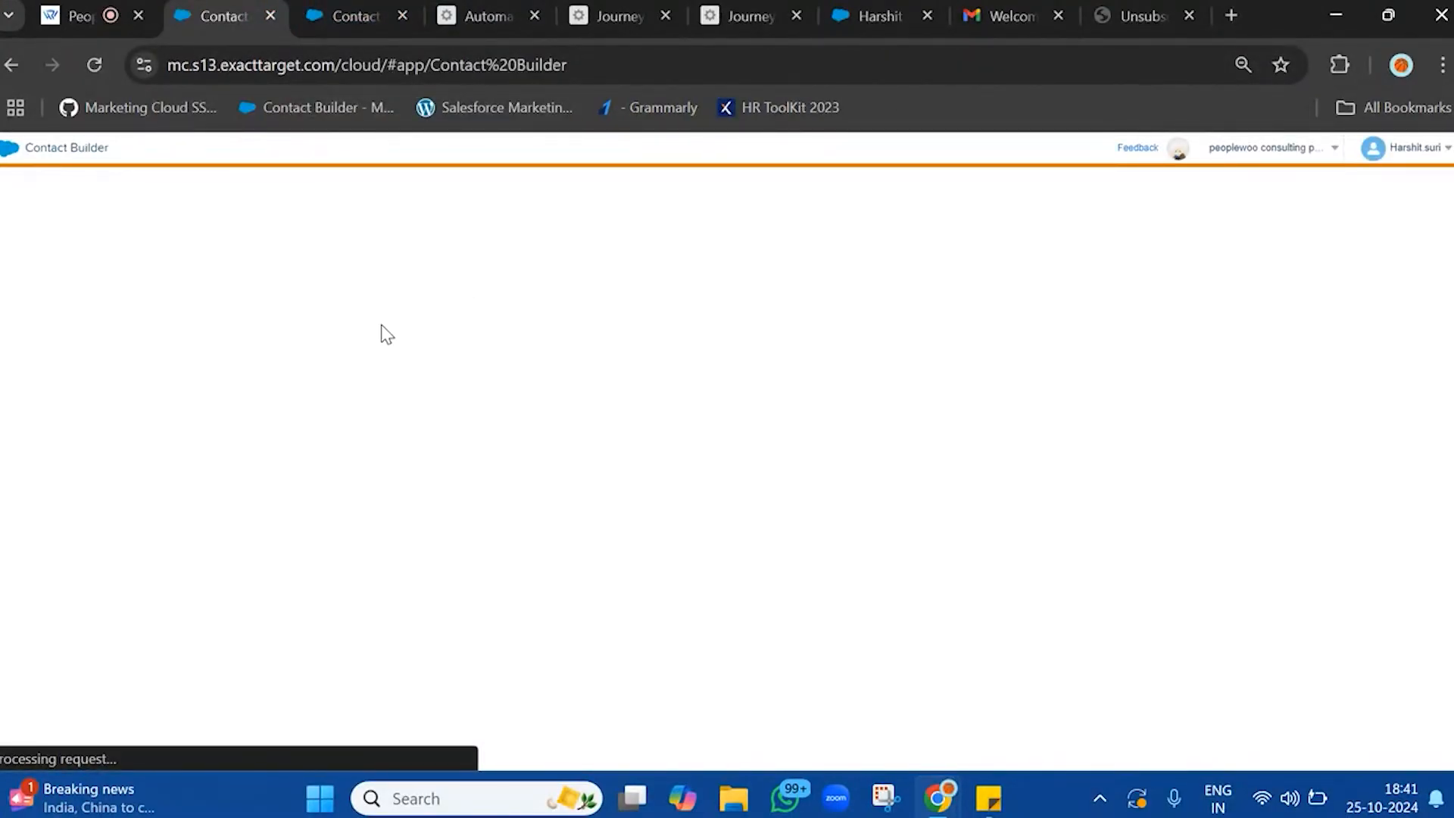
left_click(1047, 4)
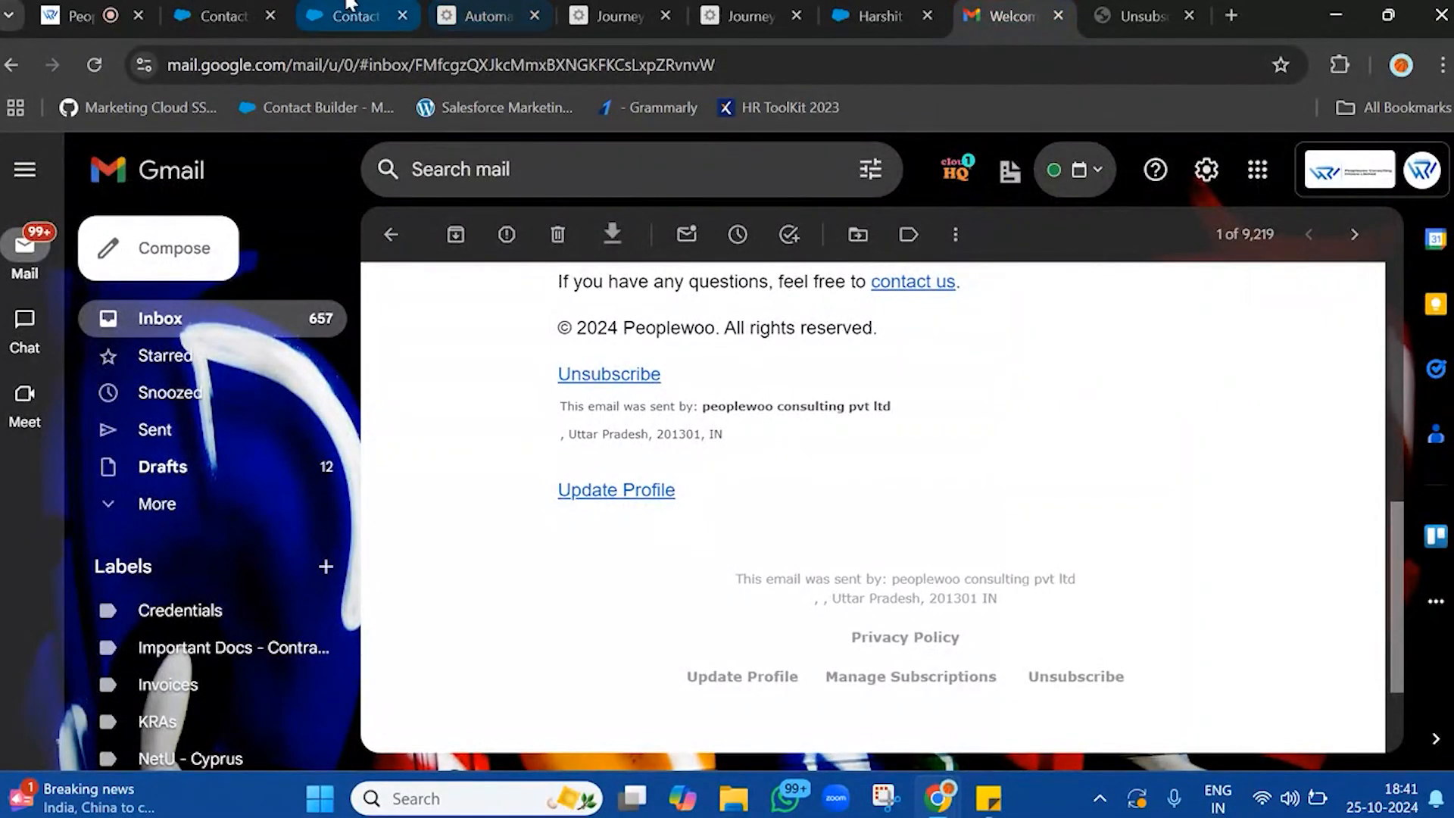
left_click(229, 6)
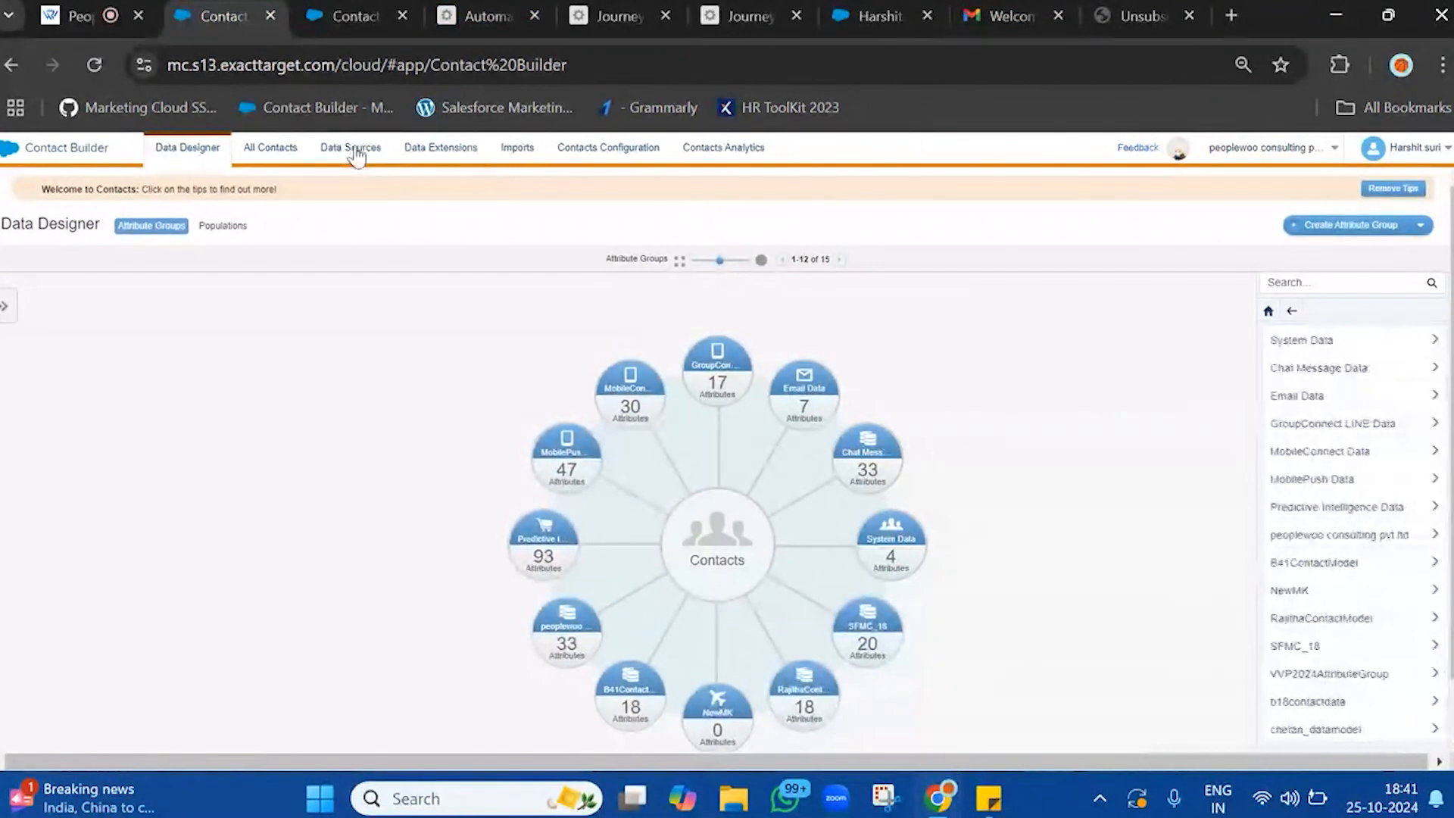
left_click(450, 152)
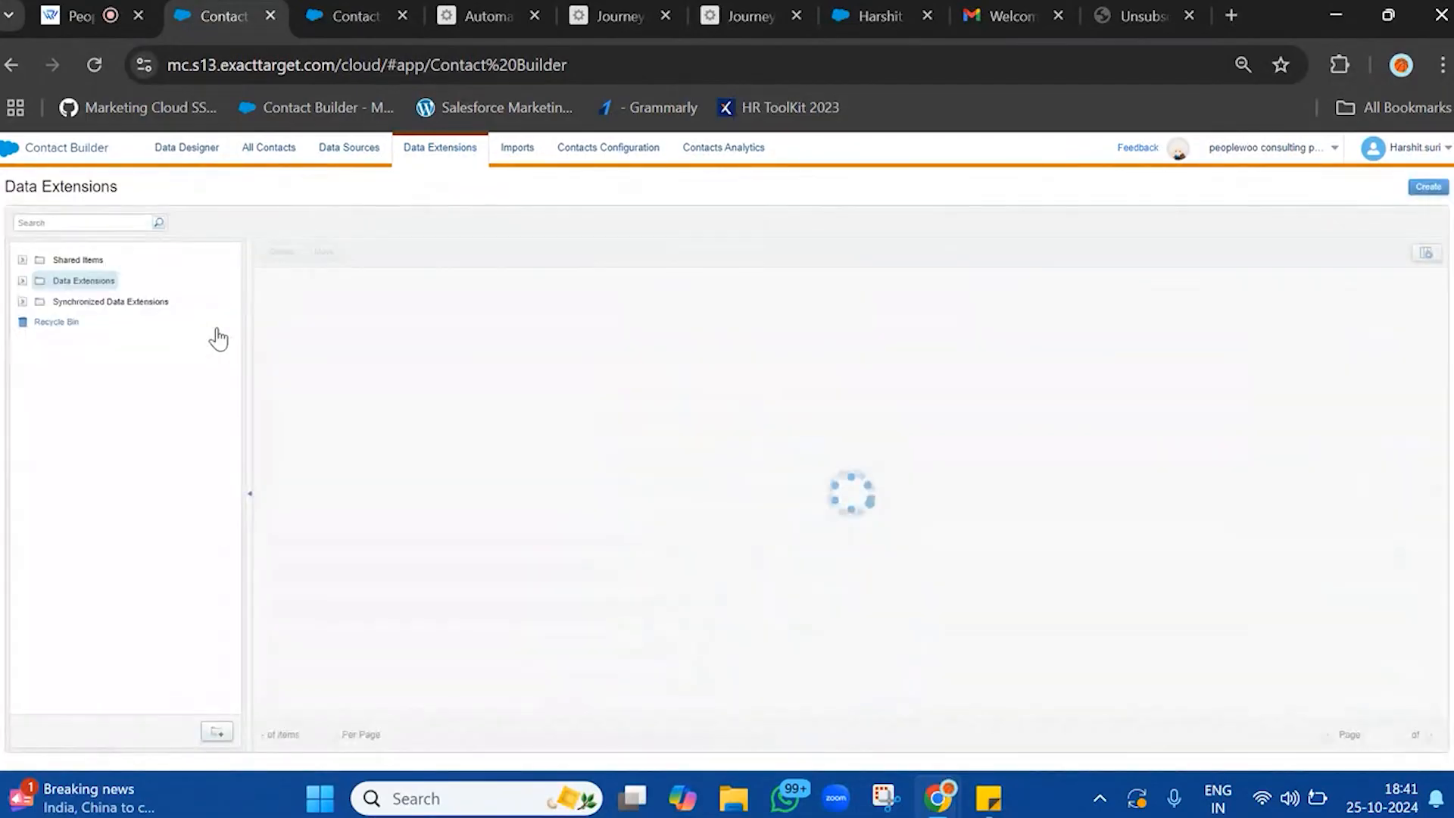
left_click(340, 308)
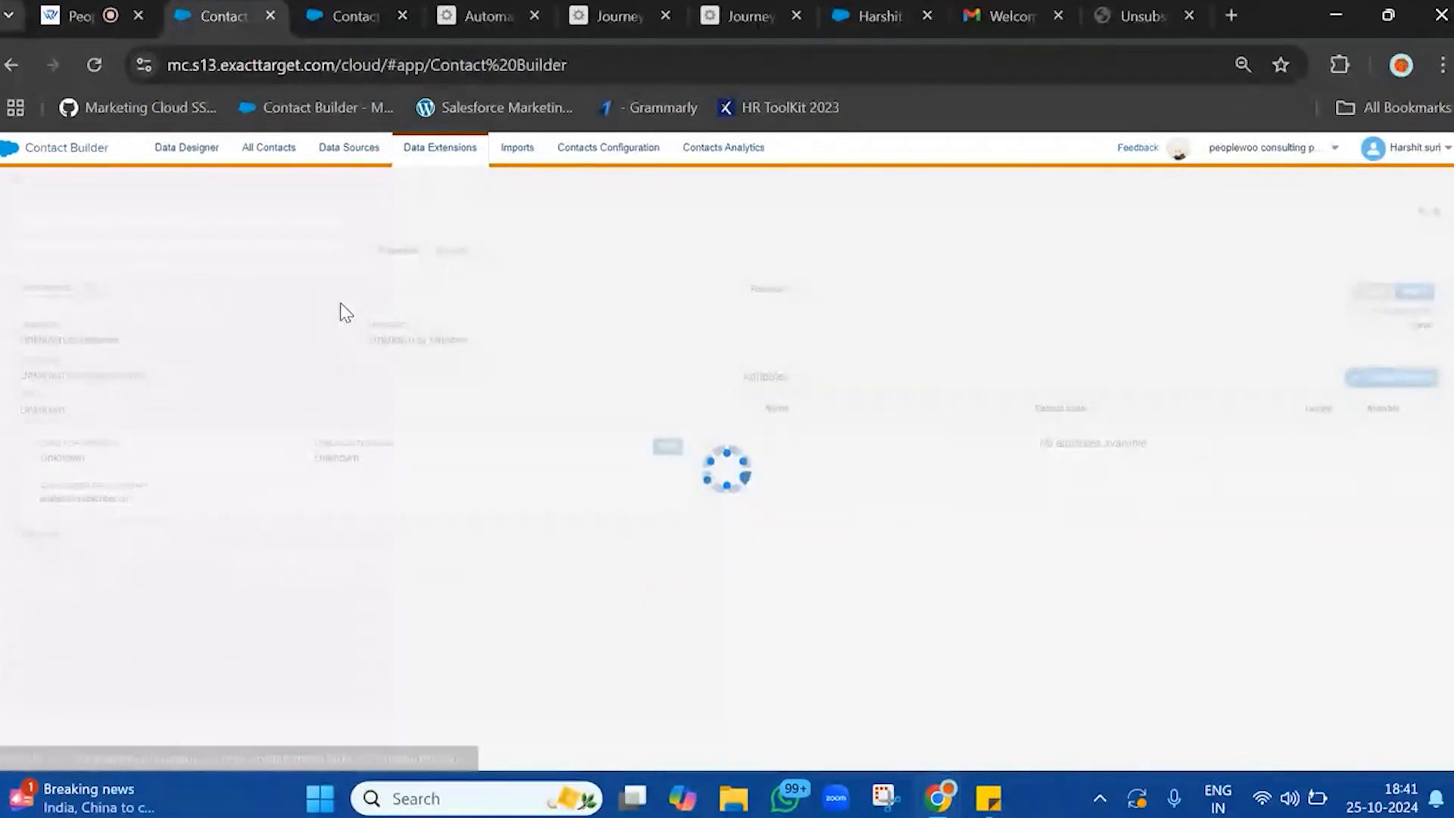
left_click(453, 254)
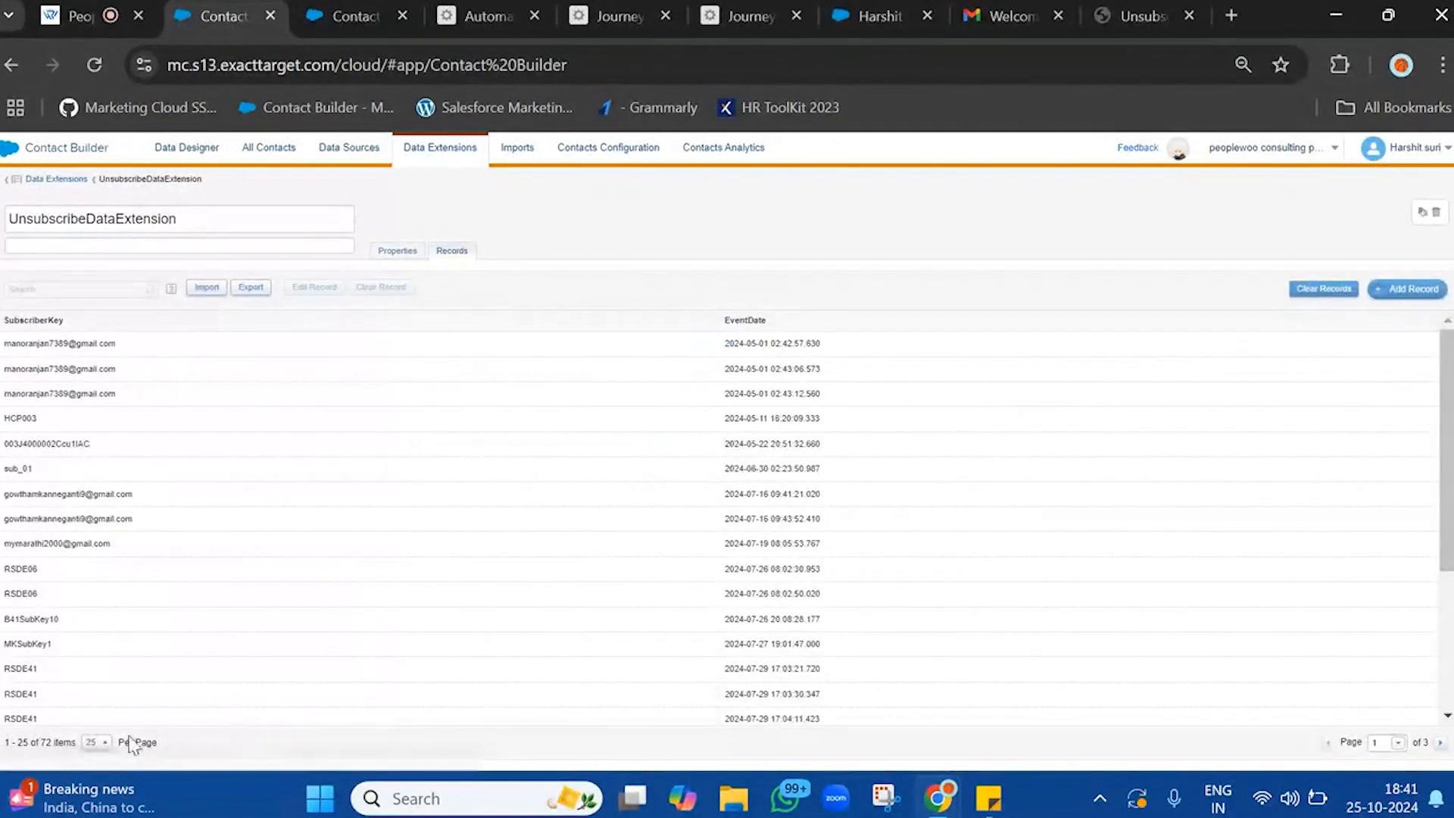
Show 200 records per page and find the copied contact ID among the subscriber keys
left_click(95, 742)
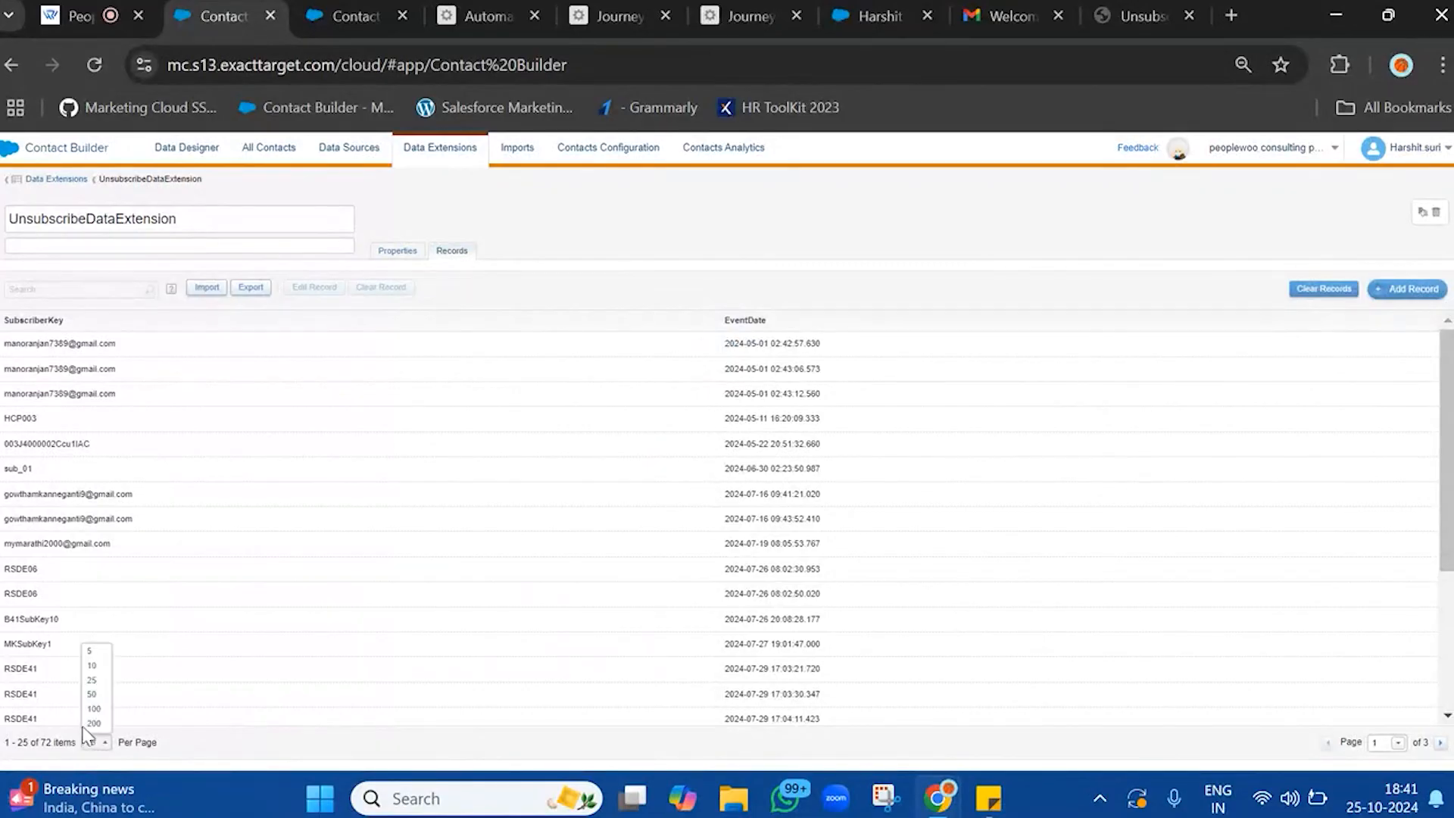
left_click(92, 723)
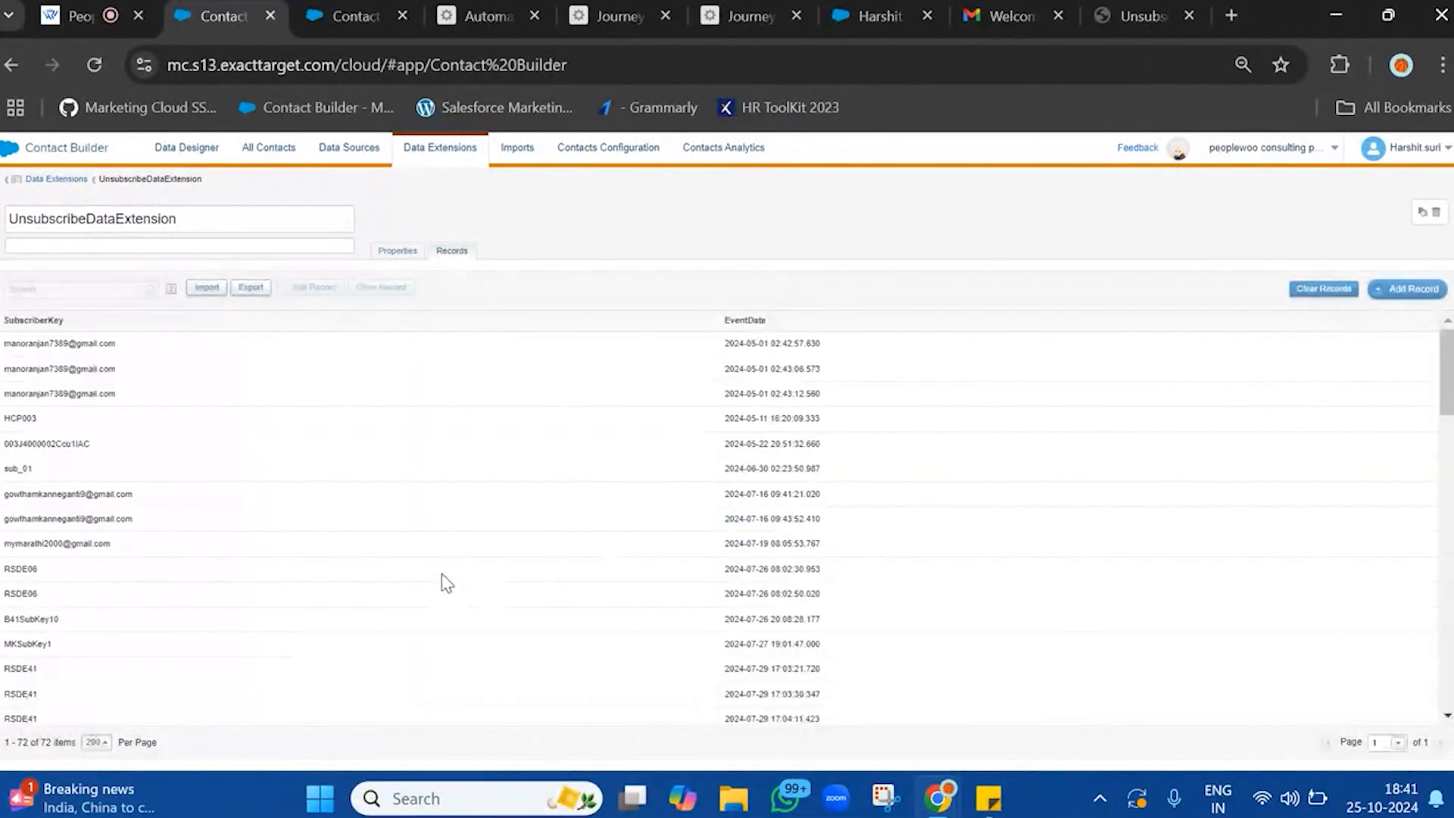
key("ctrl+f")
type("003J400000AbG45IAF")
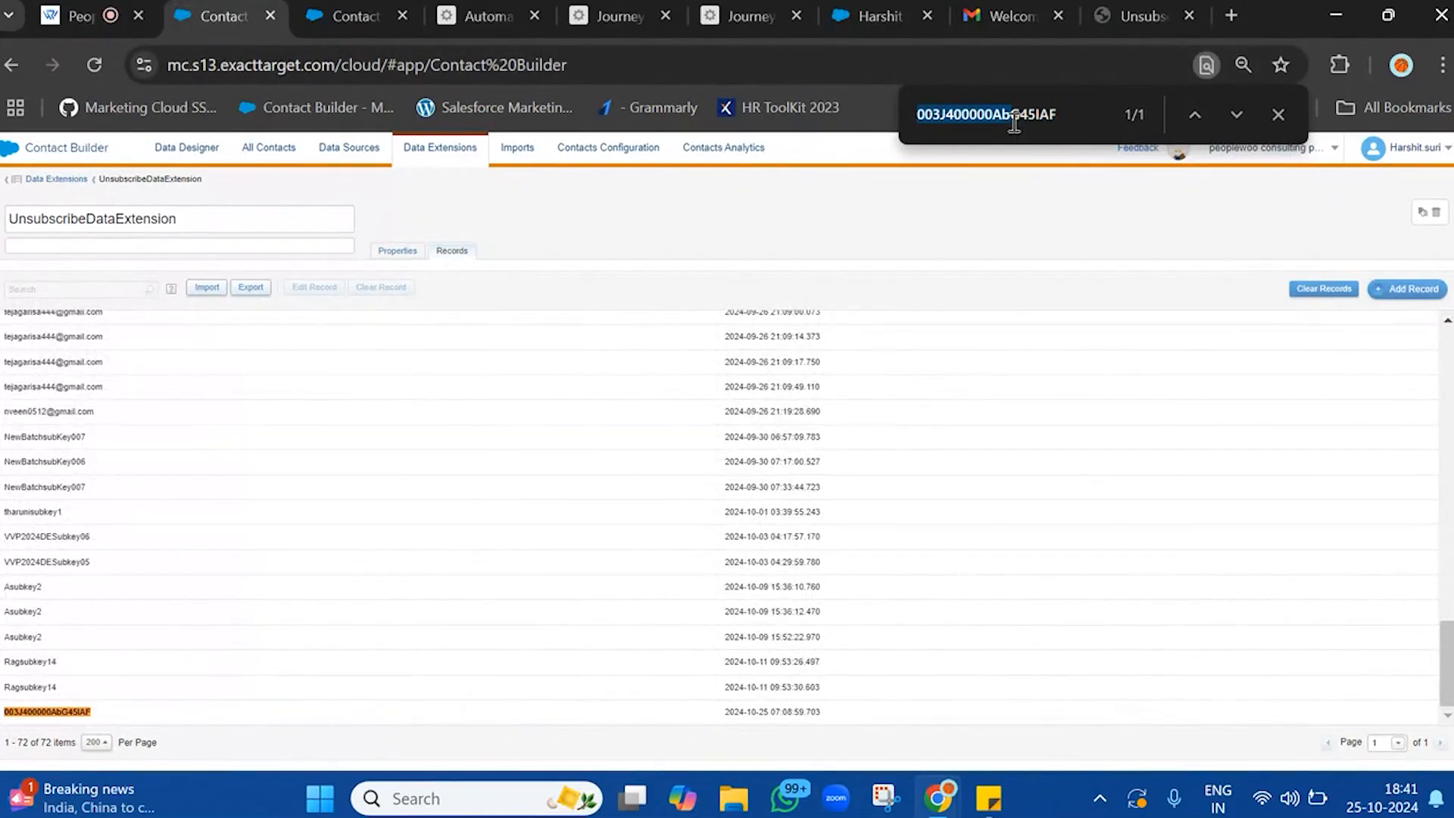
Compare the matching UnsubscribeDataExtension entry with the Salesforce contact page and the Welcome Contact email
left_click(854, 7)
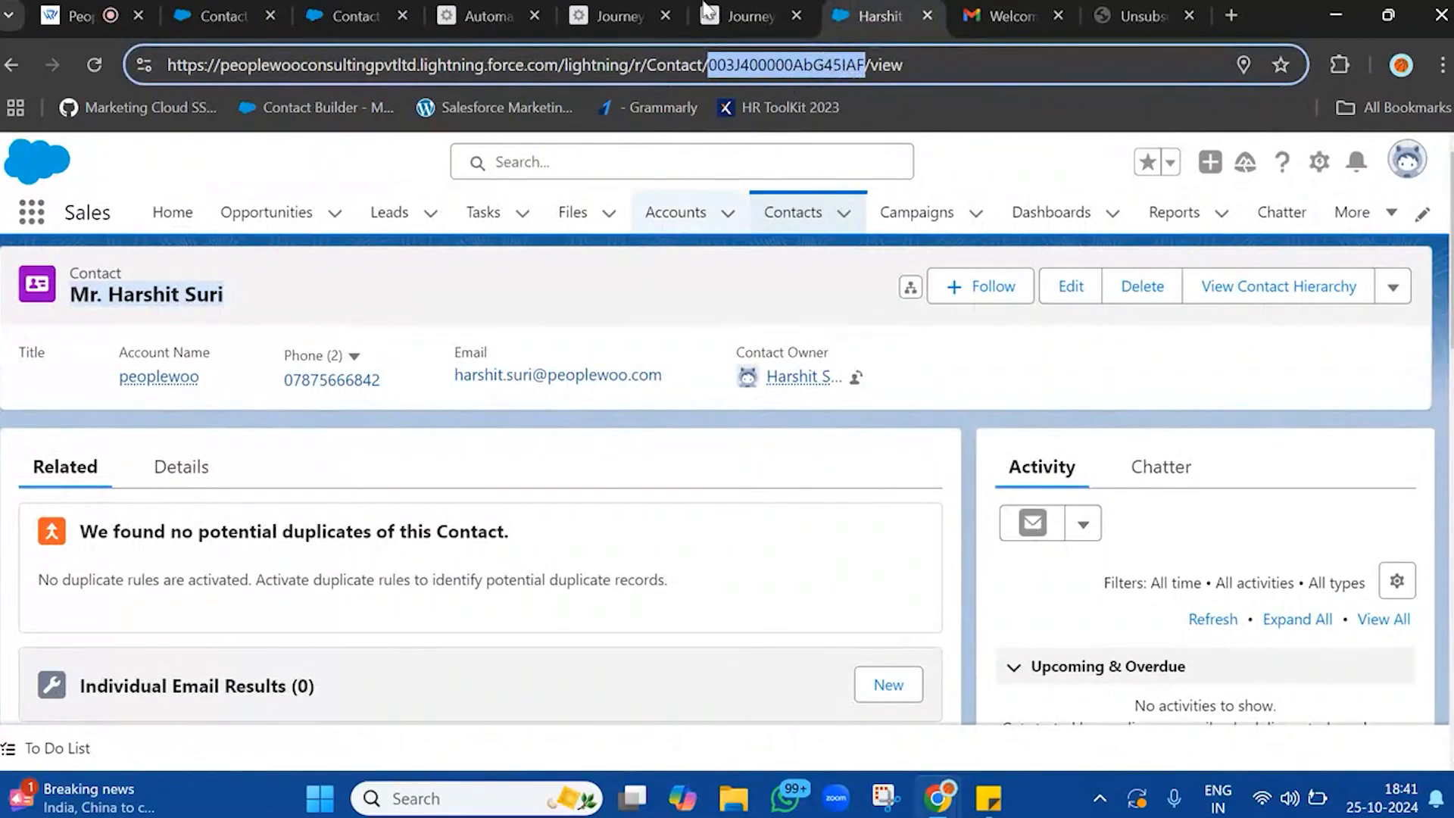
left_click(1009, 15)
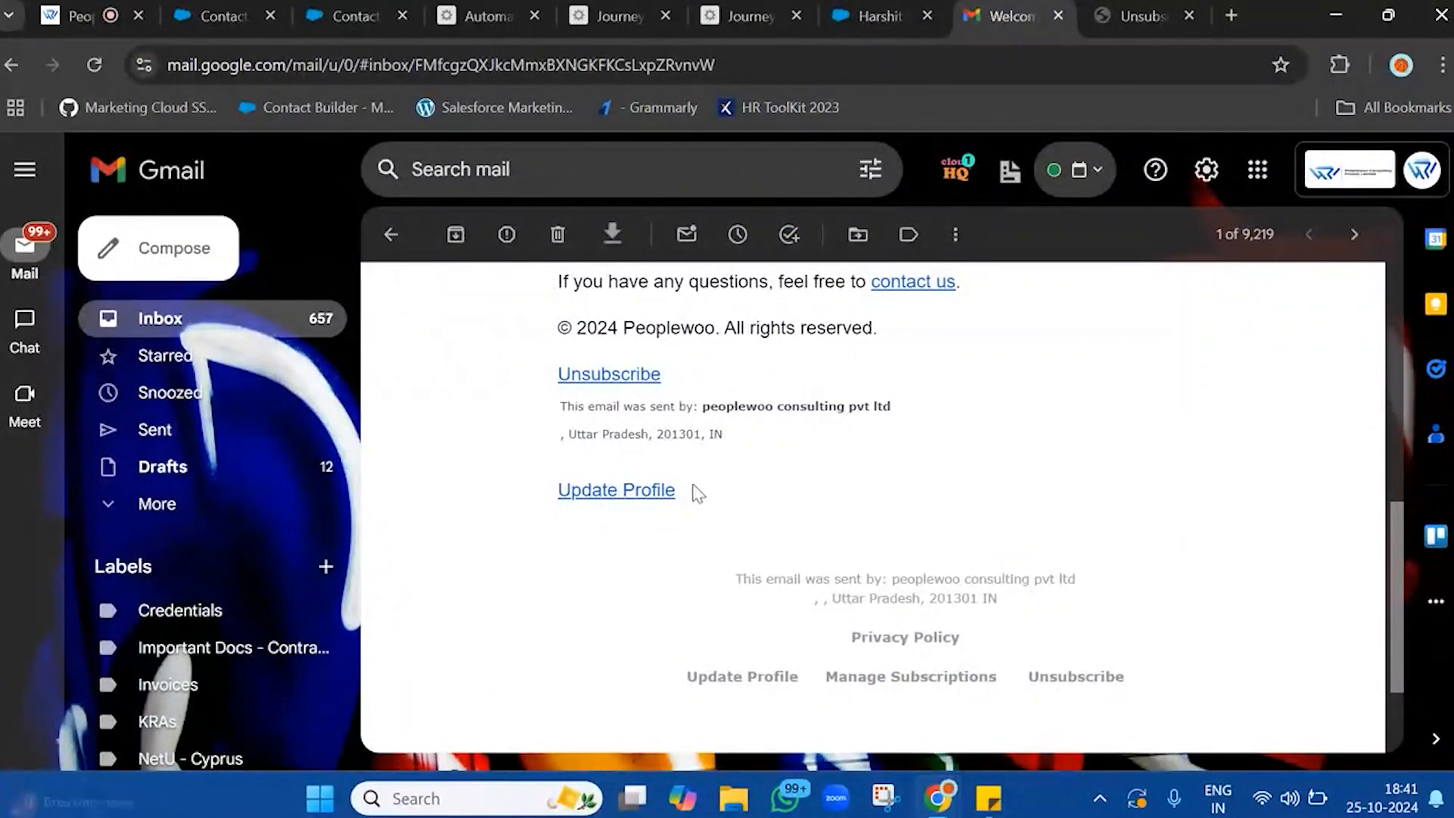
scroll(730, 477, "up", 6)
scroll(734, 471, "up", 3)
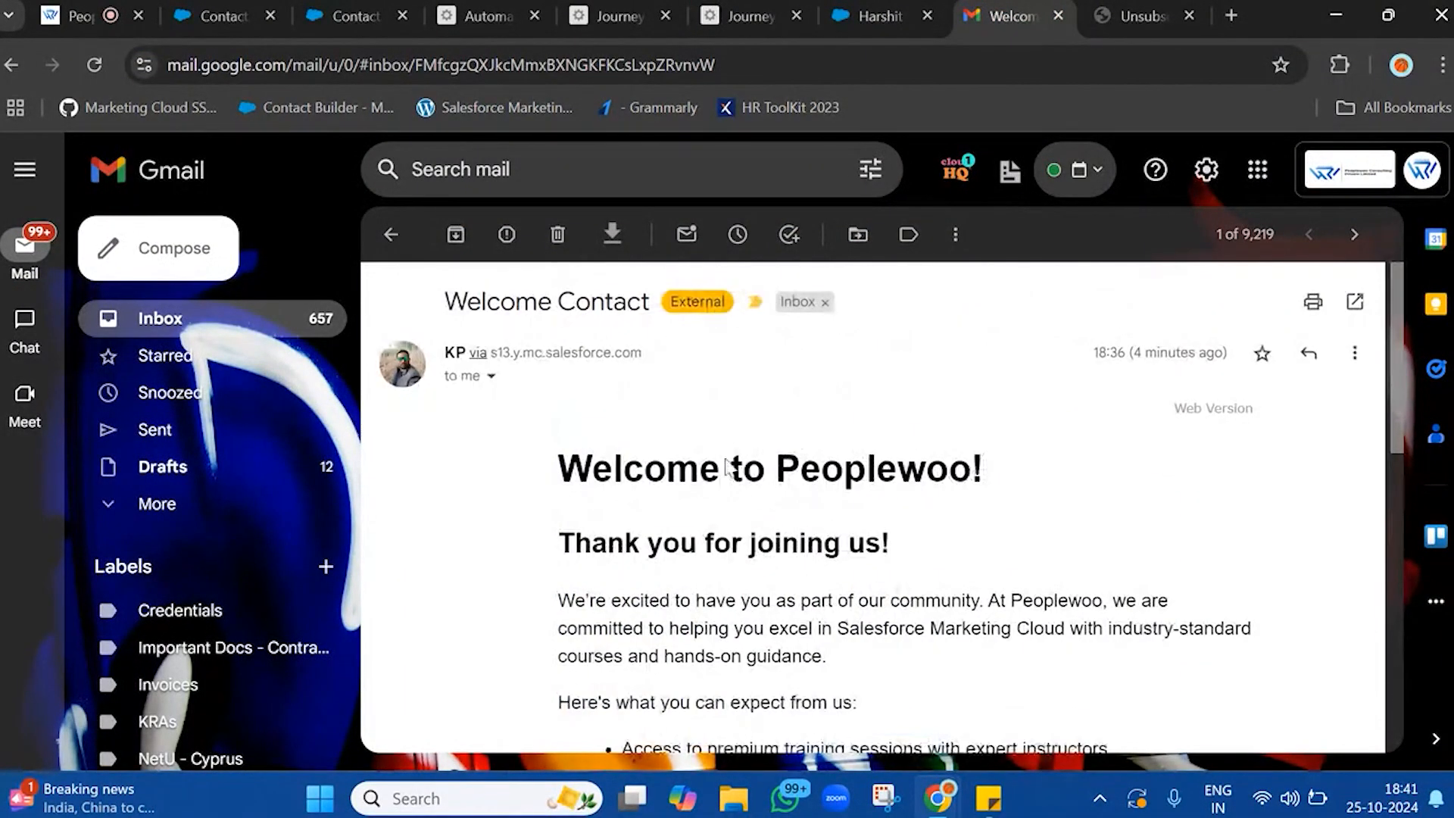
left_click(220, 15)
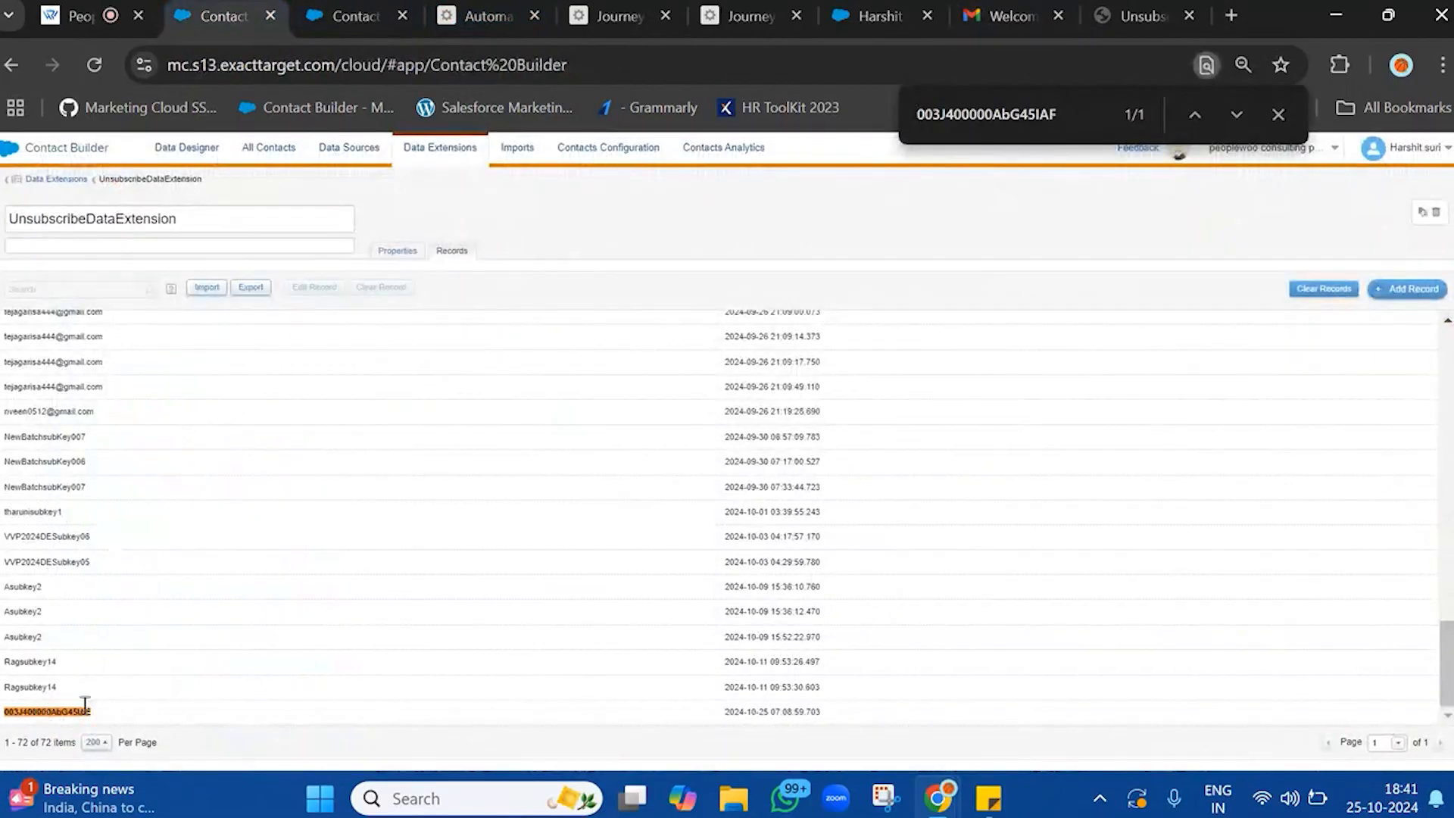
Highlight the matching subscriber key and its date, then reload the UpdateEmailOptOuts journey to check its entry results
left_click_drag(767, 716, 960, 728)
left_click_drag(23, 712, 939, 723)
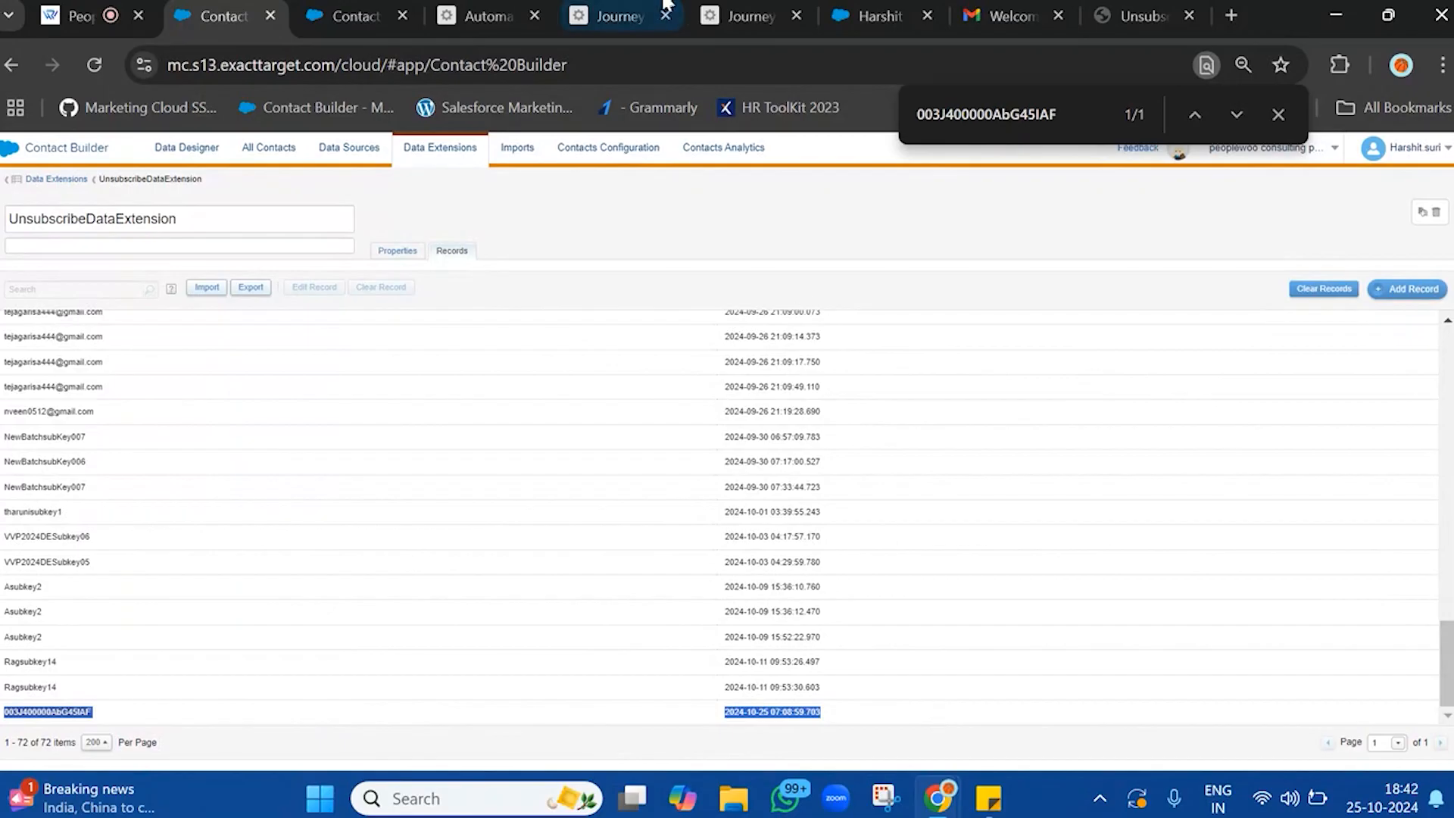
left_click(619, 16)
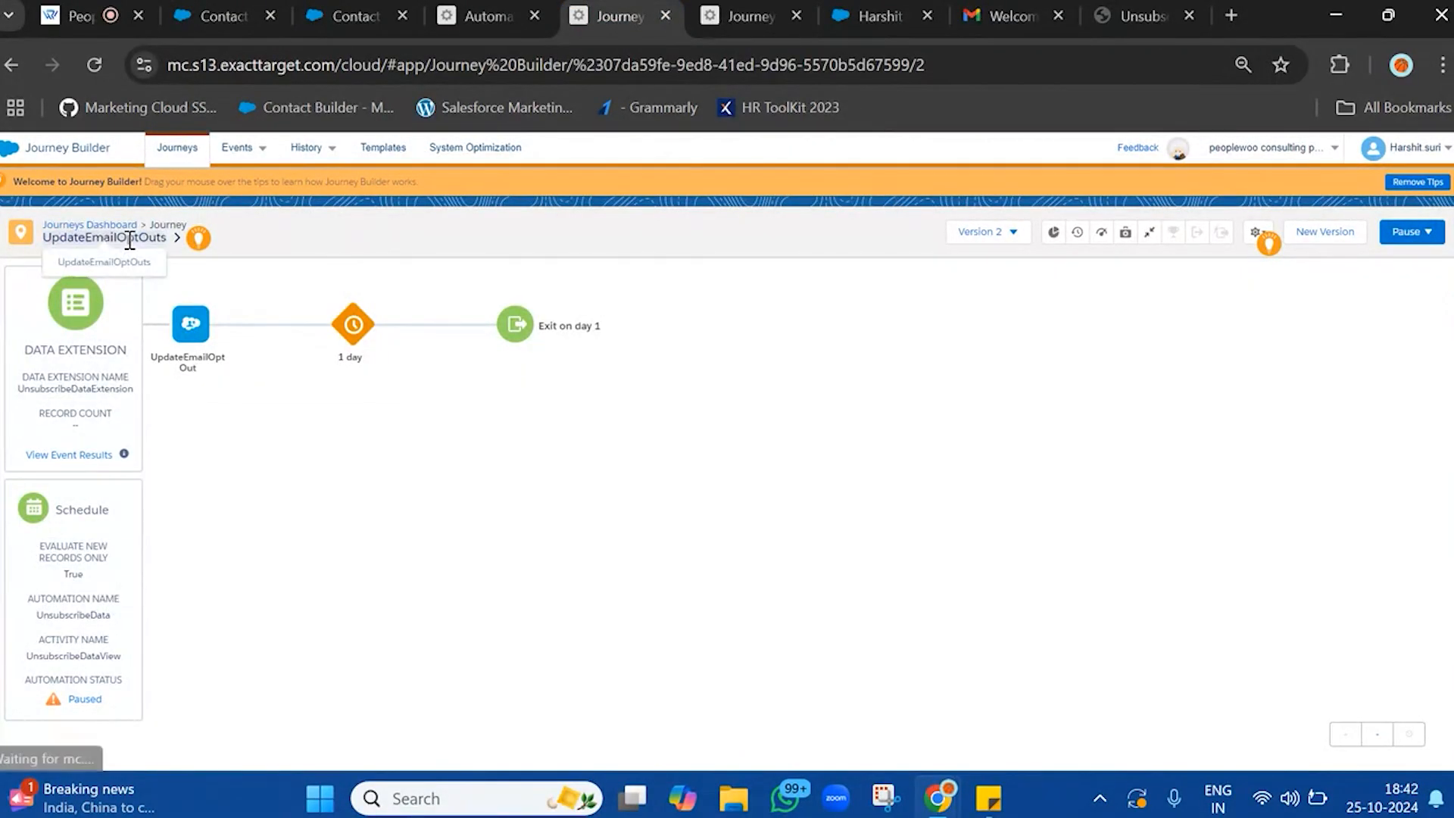
left_click(94, 65)
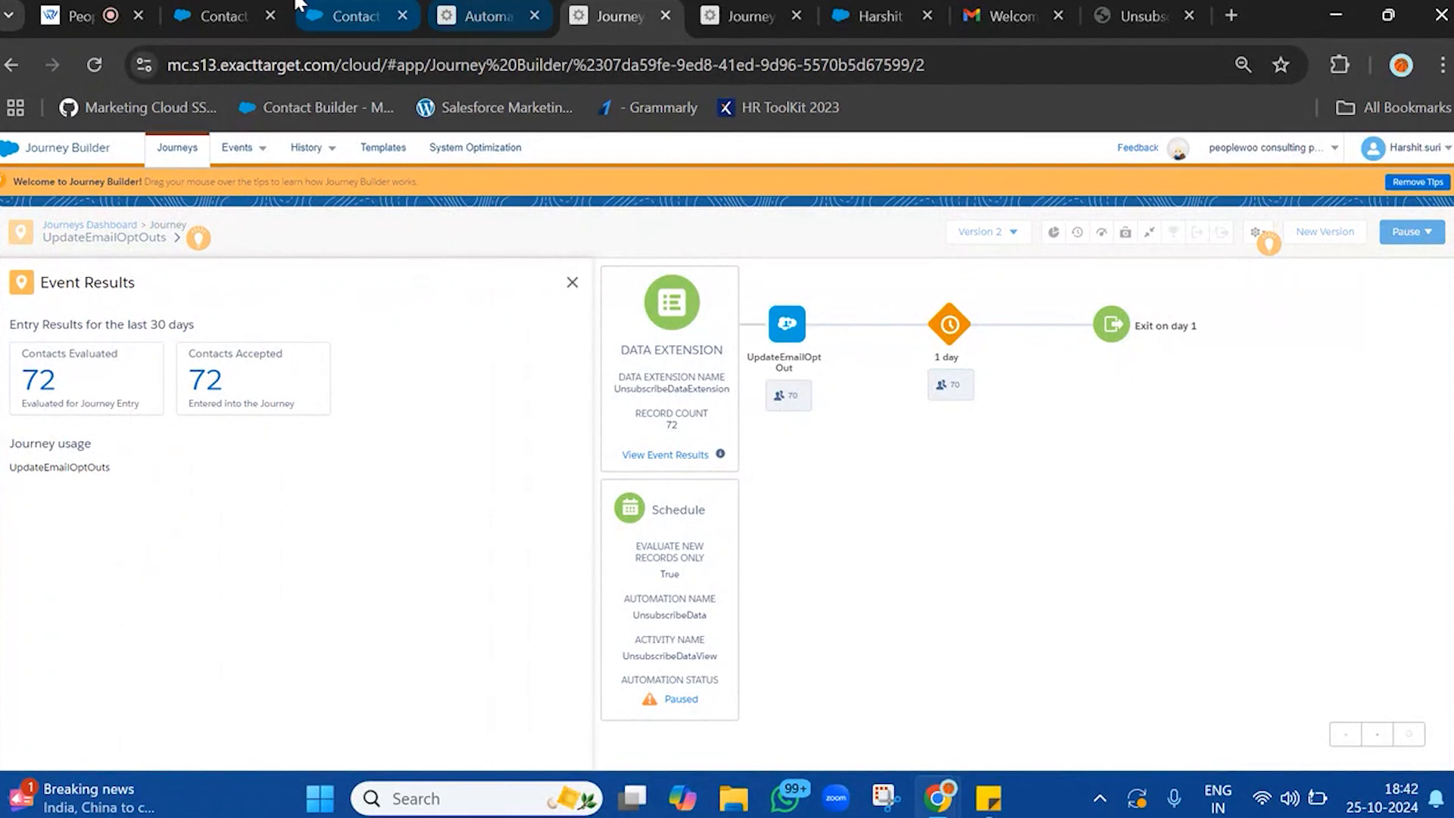
Return to the UnsubscribeDataExtension records and examine the older subscriber keys above the matching entry
left_click(350, 16)
left_click(278, 6)
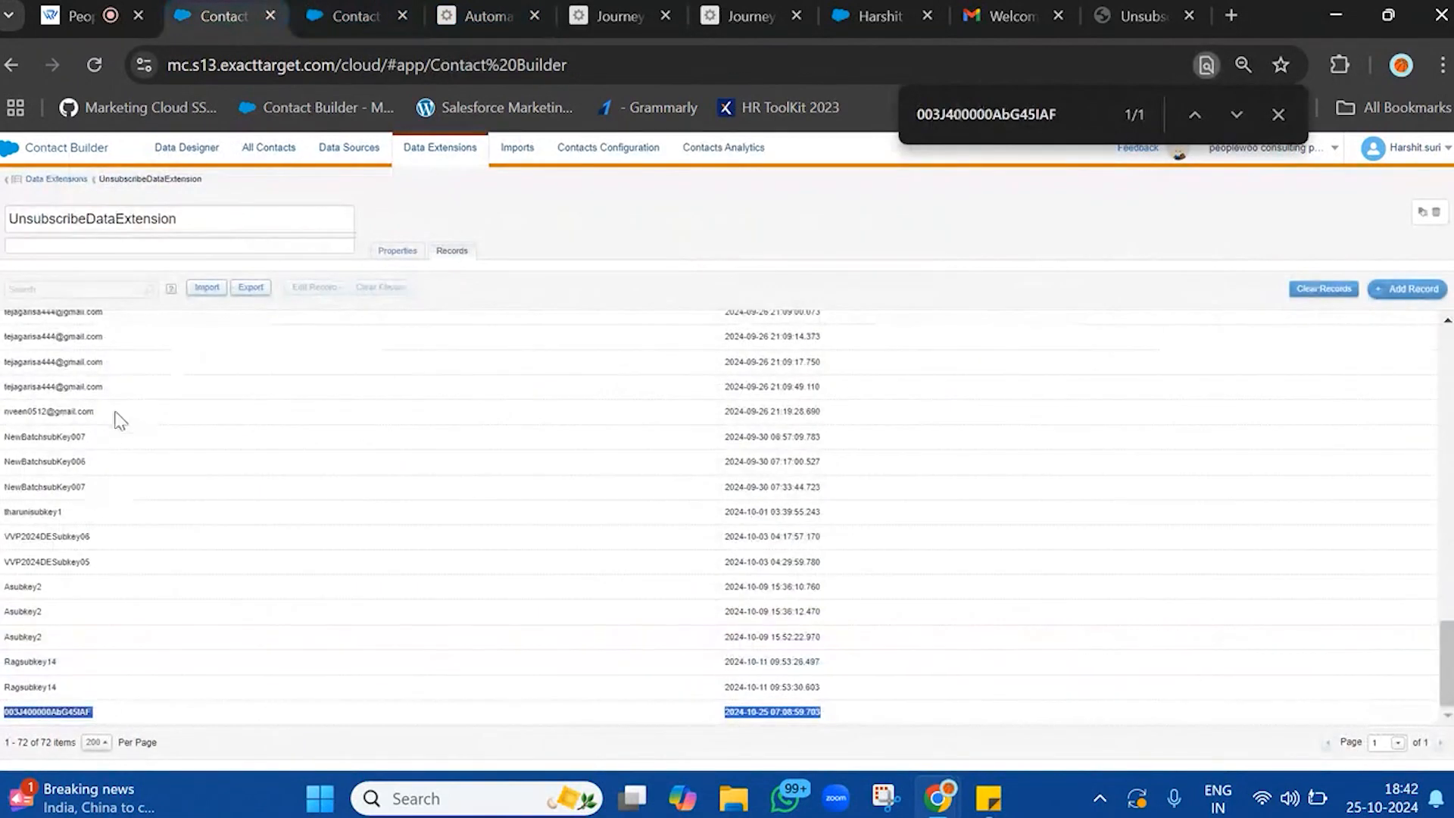
left_click_drag(56, 314, 55, 561)
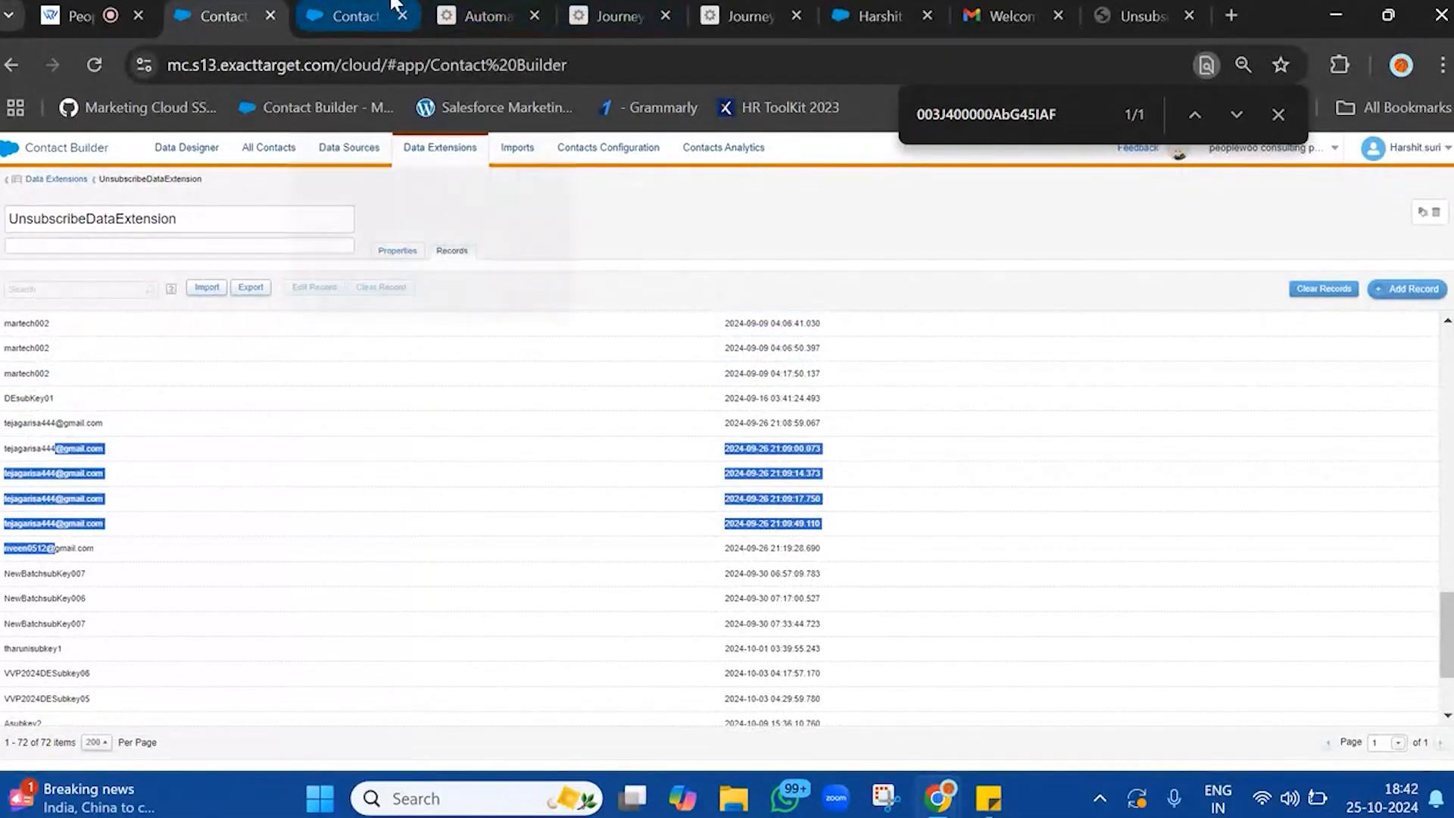
triple_click(67, 446)
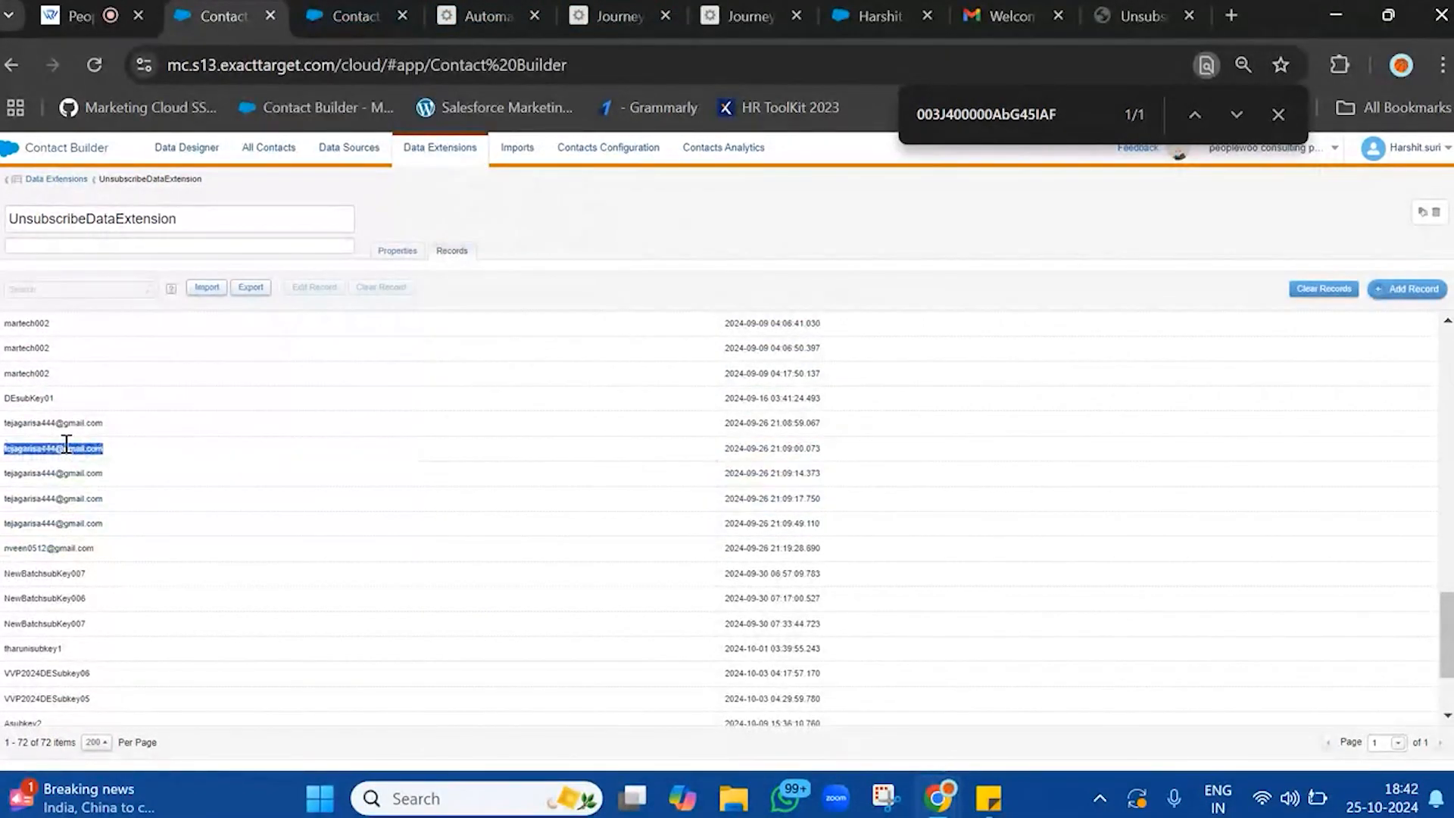
Go back to the UpdateEmailOptOuts journey, close its event results and refresh the activity contact counts
left_click(352, 15)
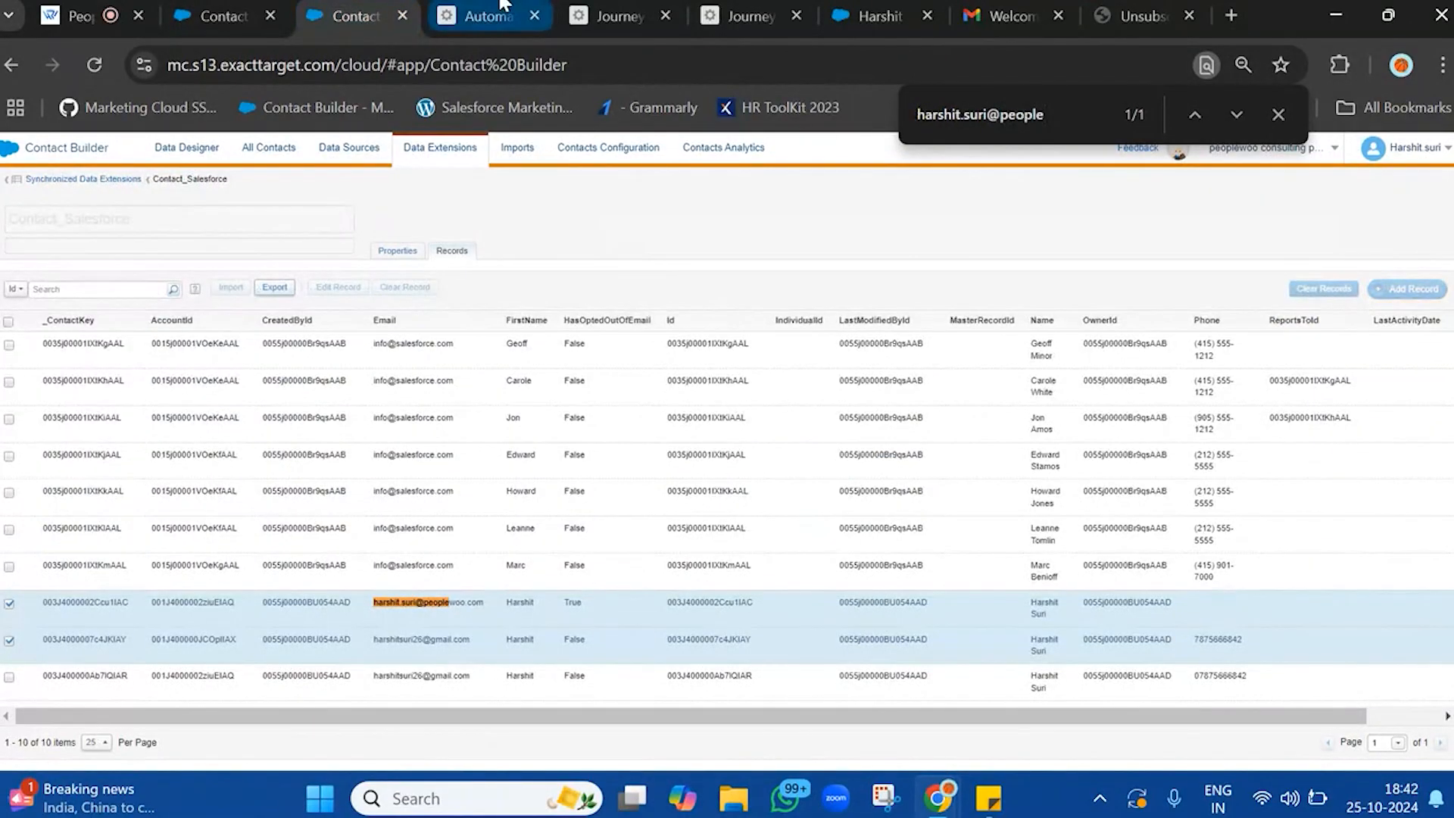
left_click(500, 9)
left_click(646, 8)
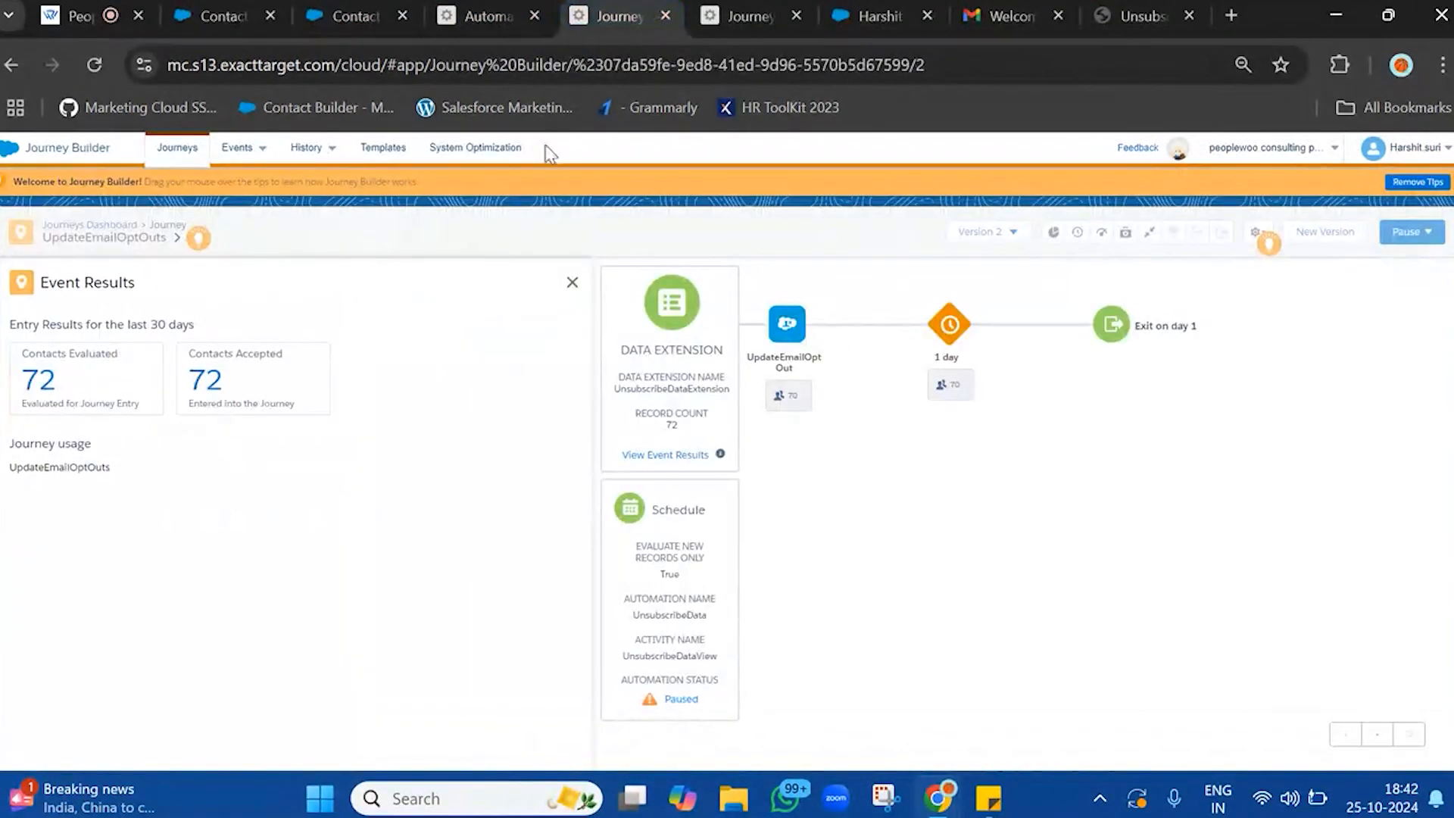
left_click(572, 282)
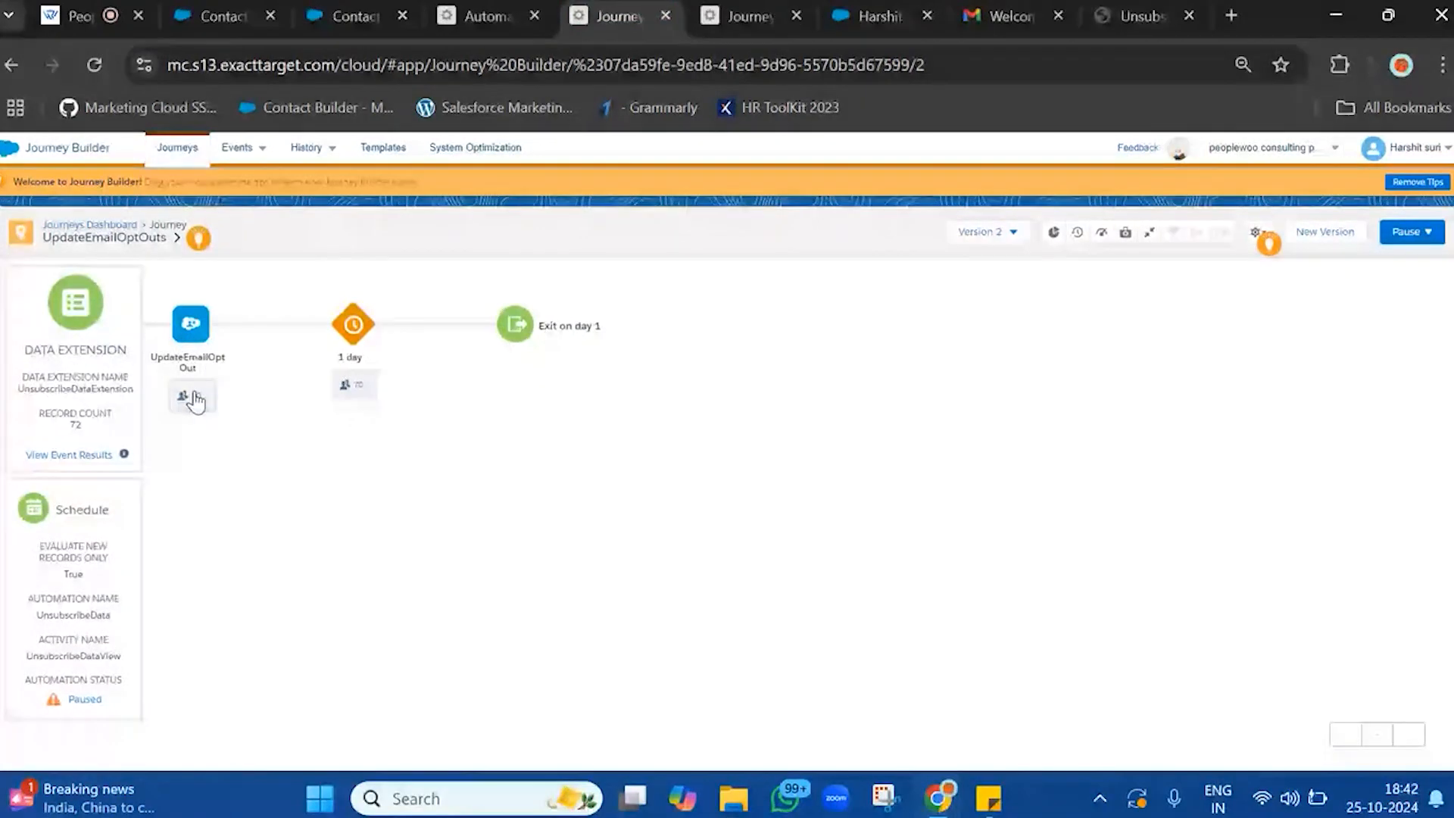
left_click(94, 65)
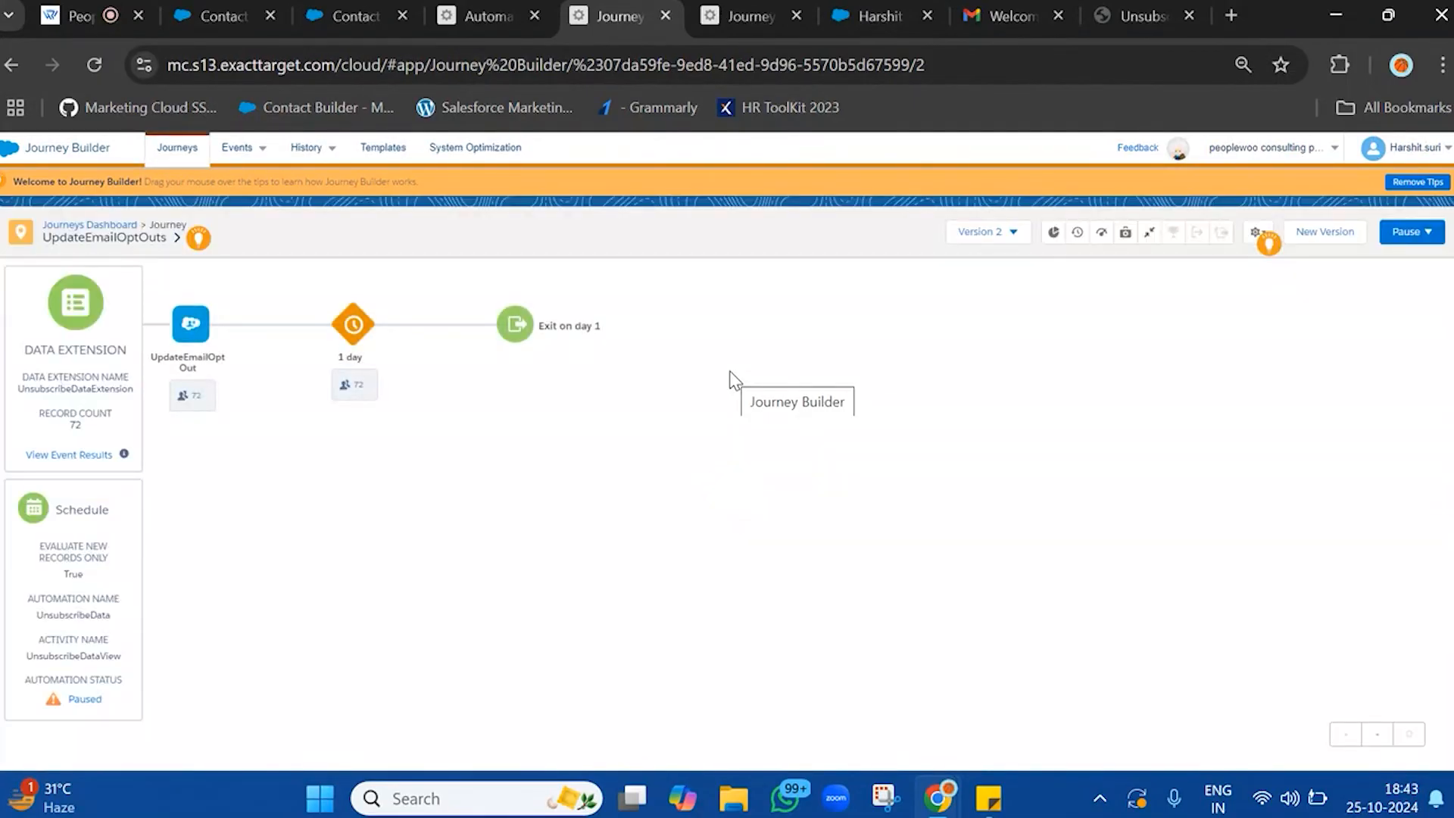
Open the contact details of the UpdateEmailOptOut activity and check the copied contact ID's status and Salesforce object ID
left_click(191, 394)
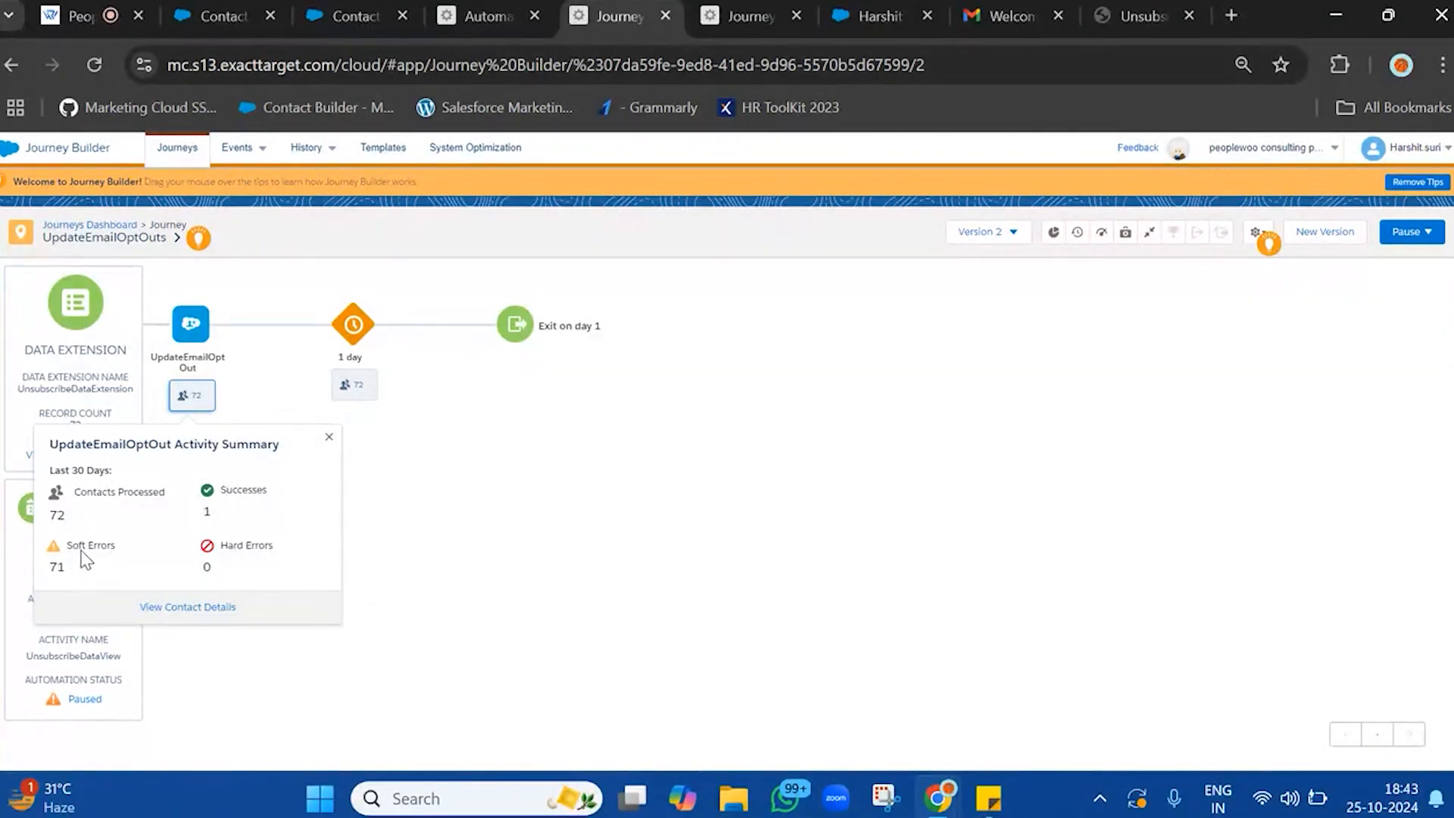
left_click(162, 608)
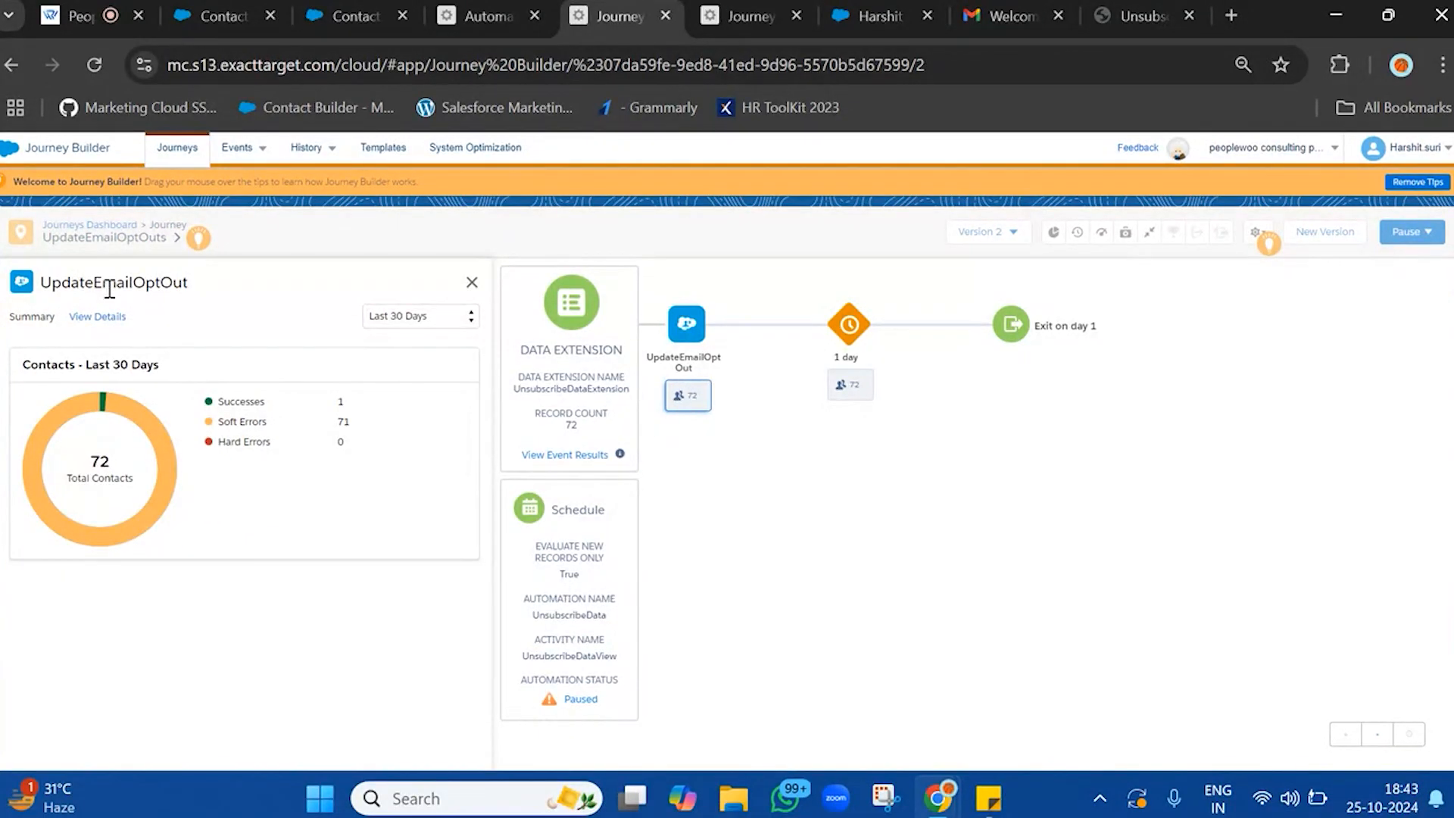
left_click(111, 321)
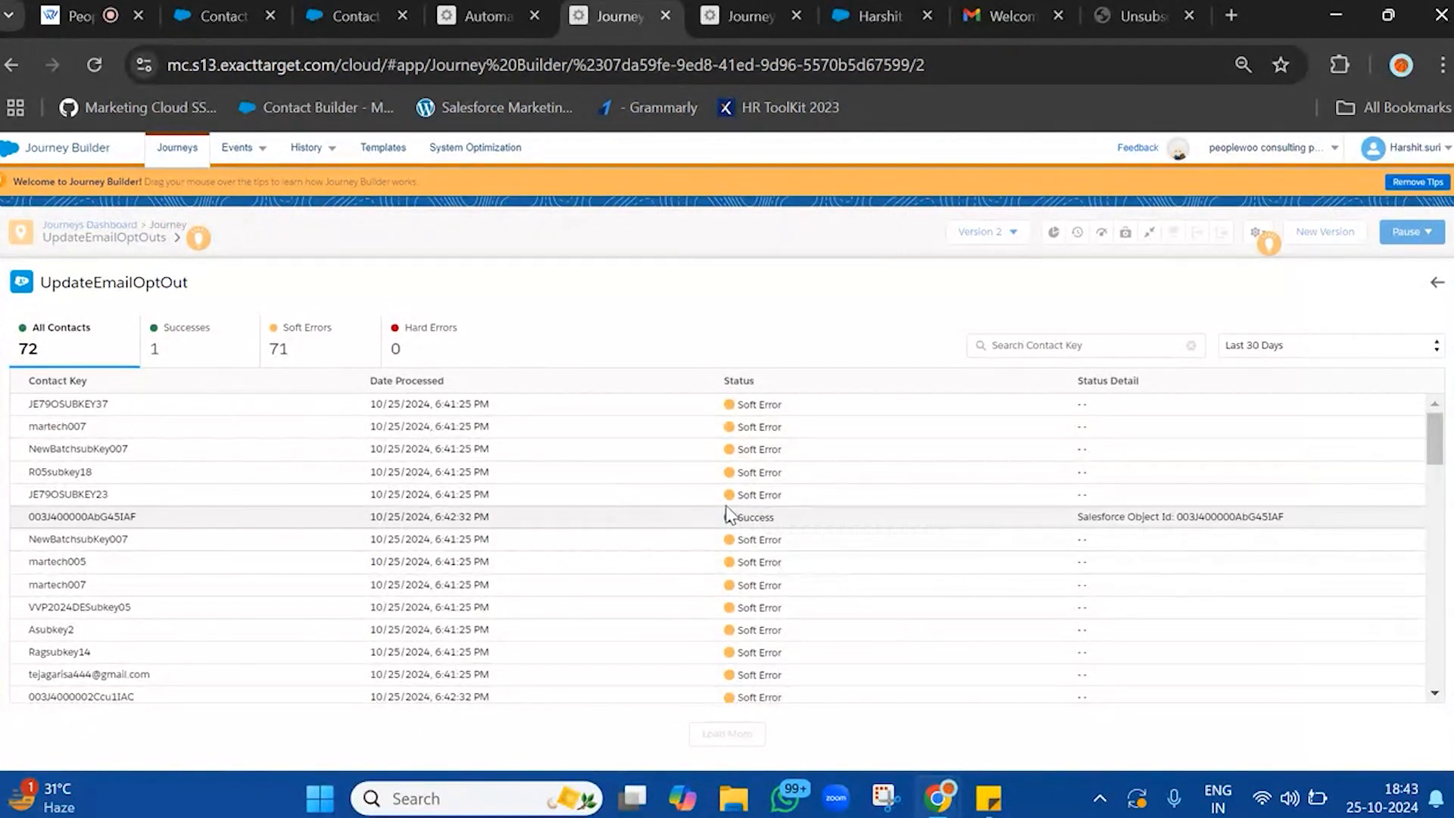
scroll(764, 415, "down", 10)
scroll(763, 416, "up", 10)
double_click(755, 517)
double_click(1225, 515)
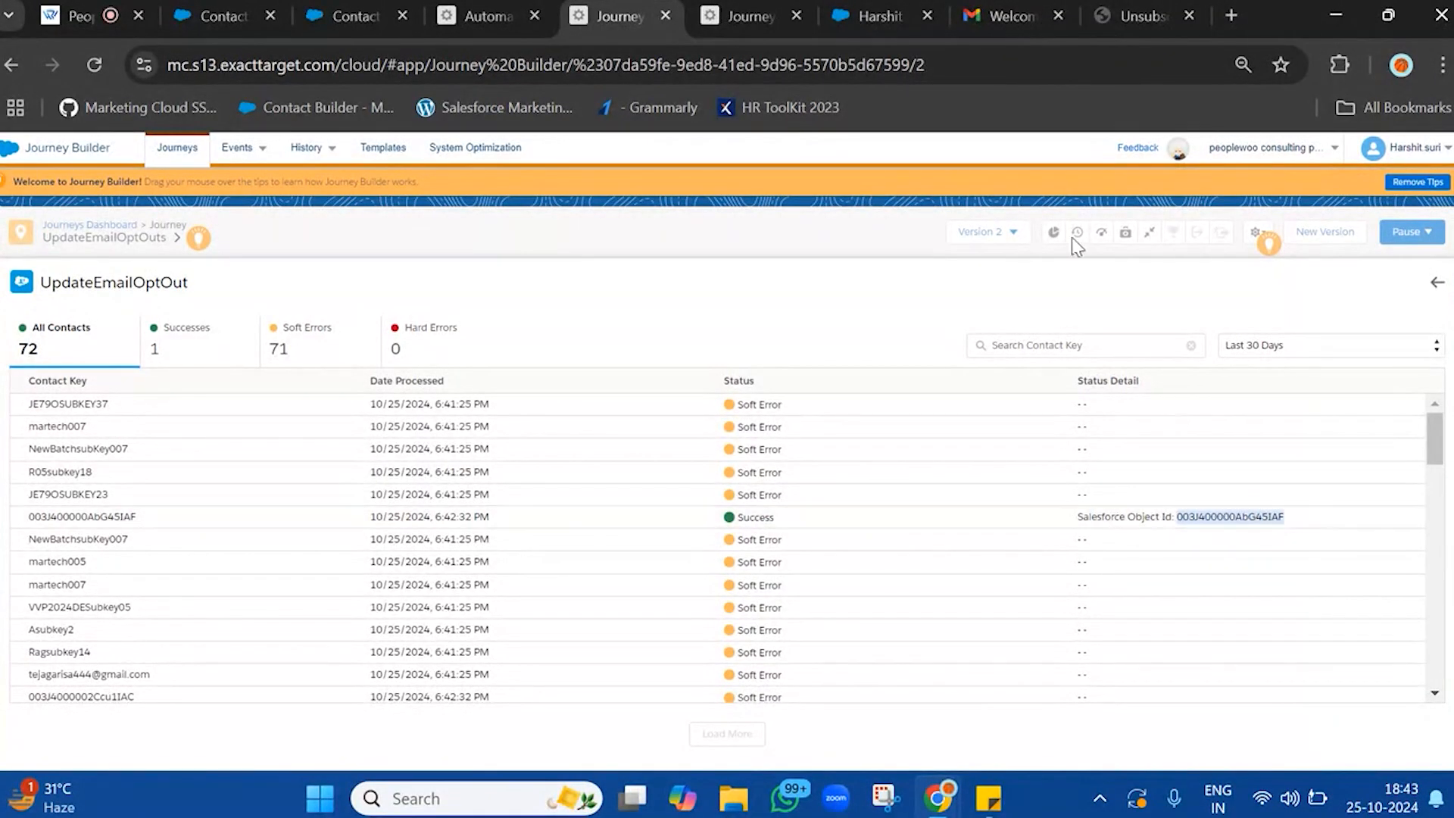
Switch to the Salesforce contact page, compare the contact ID in its address and reload the page
left_click(878, 16)
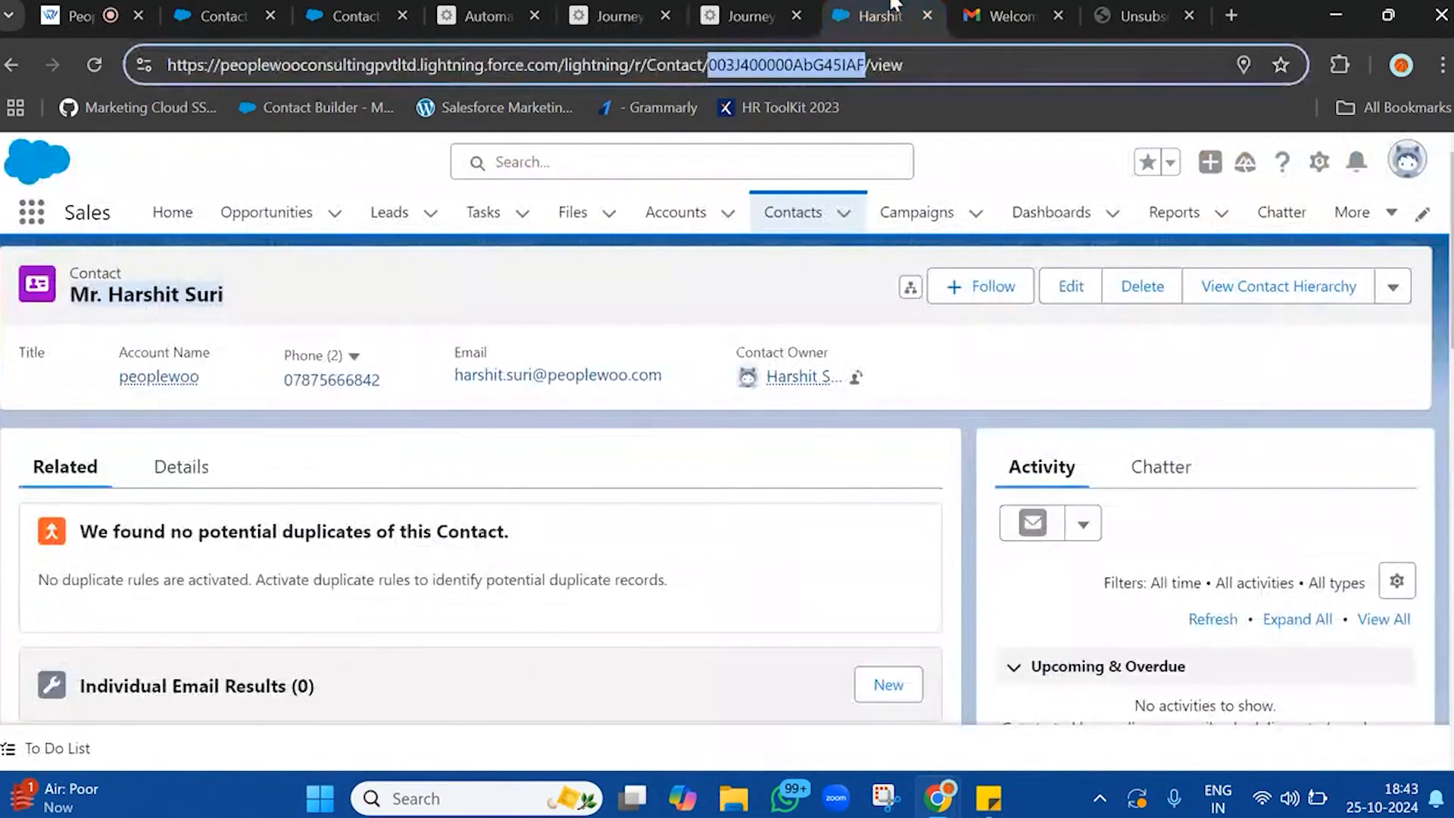
left_click(793, 67)
double_click(792, 65)
left_click(791, 64)
key("Return")
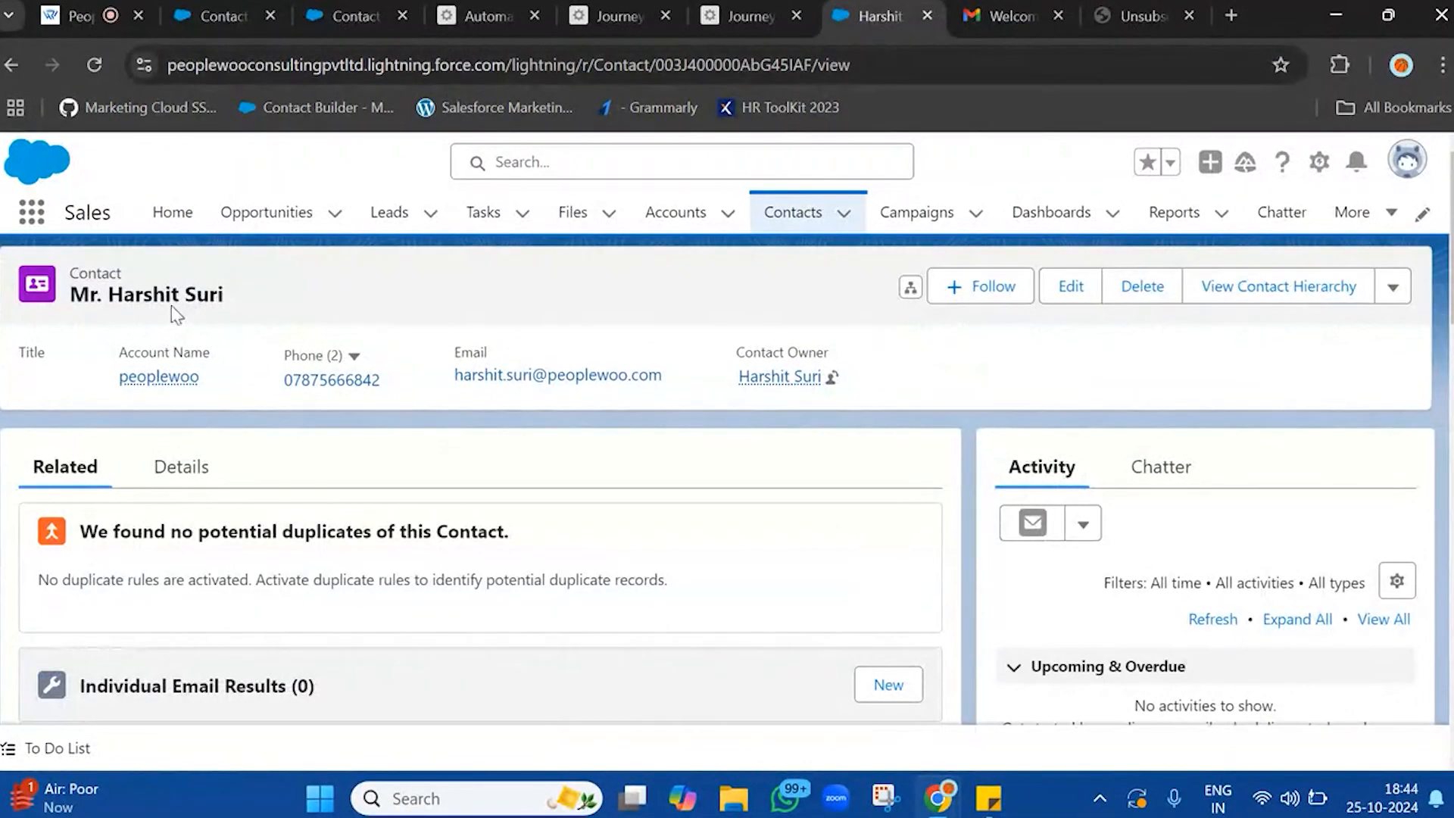
Look through the related lists of the reloaded Salesforce contact
triple_click(171, 303)
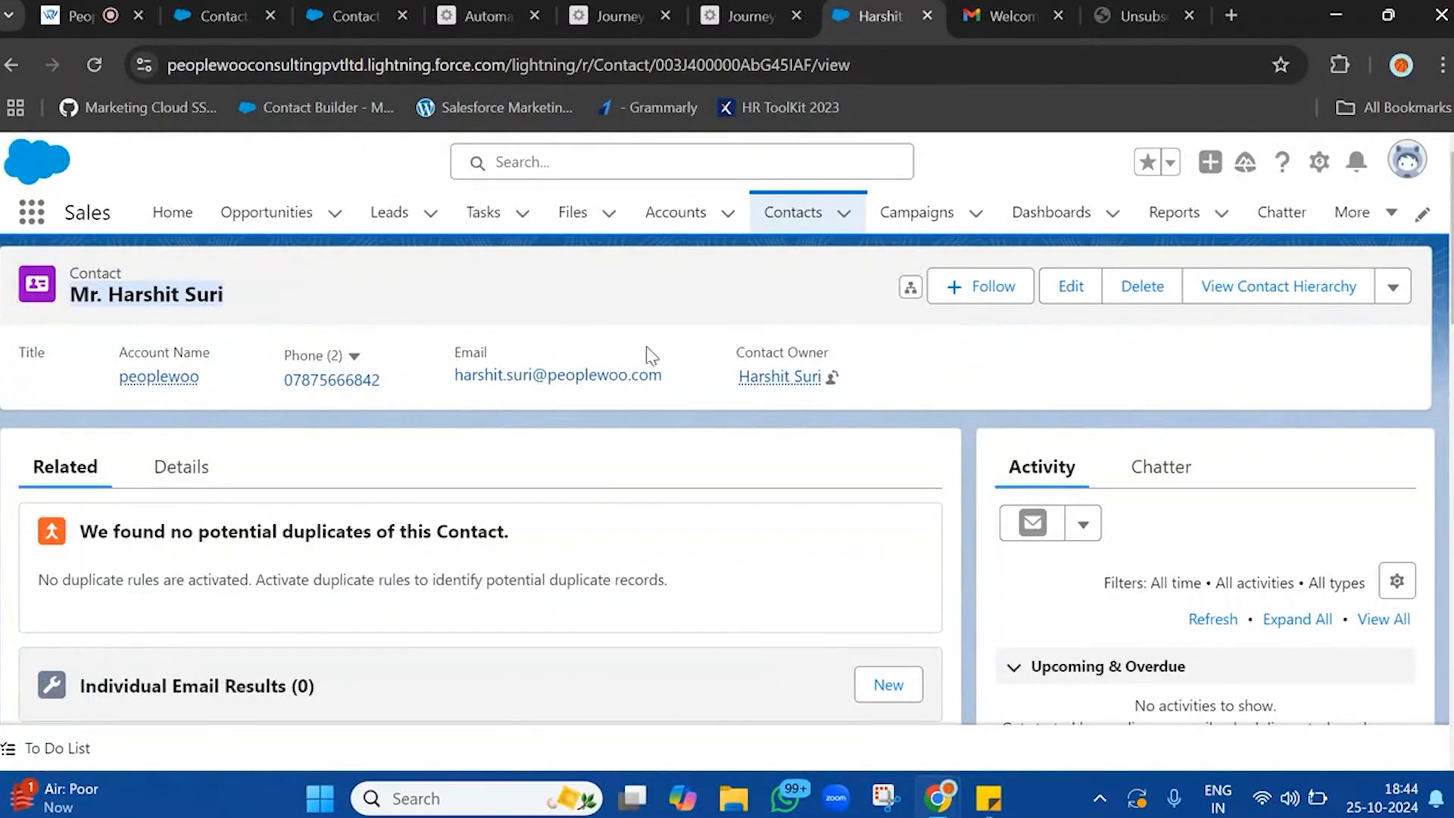
scroll(830, 498, "down", 4)
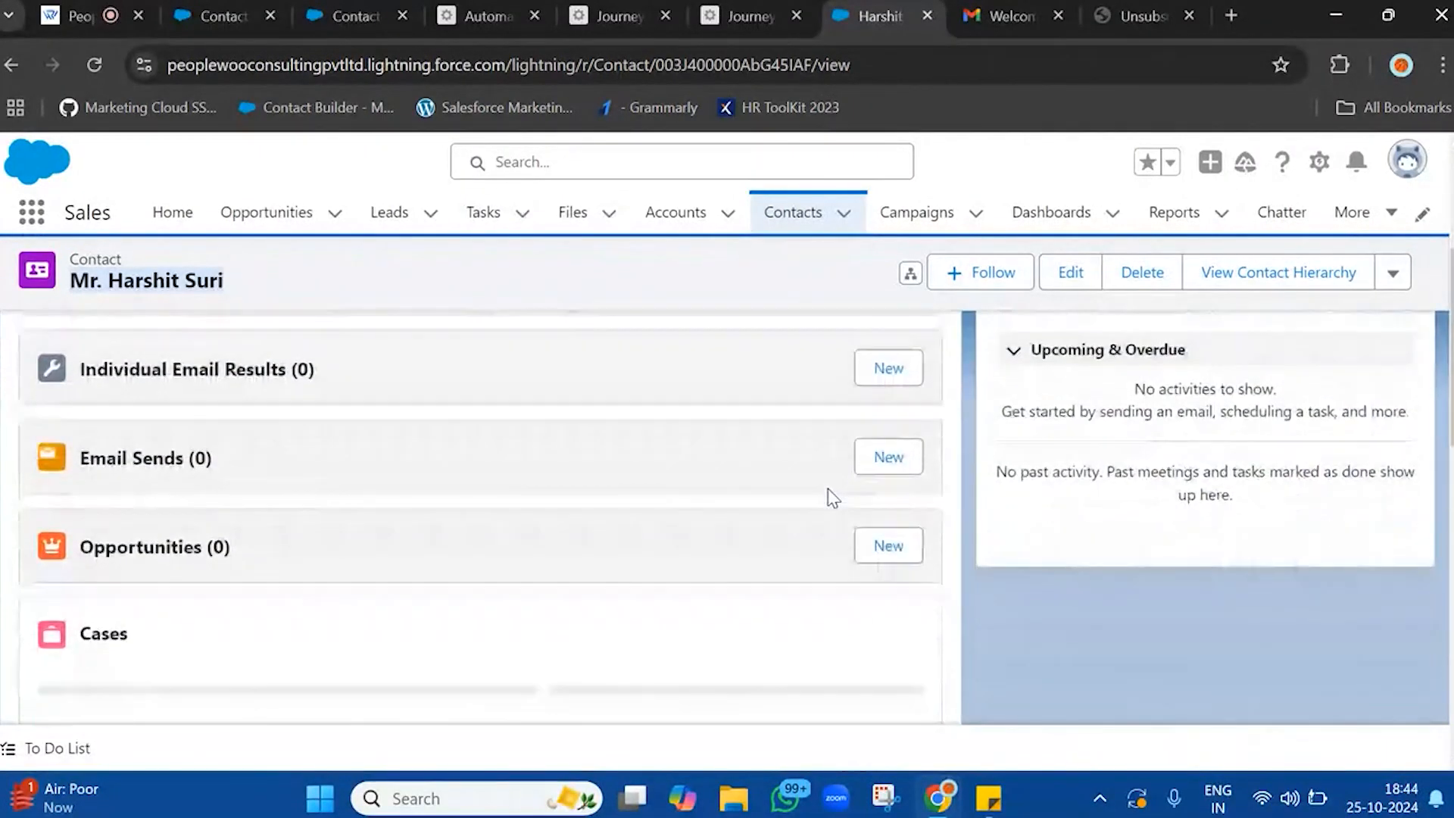
scroll(832, 497, "down", 3)
scroll(833, 498, "up", 8)
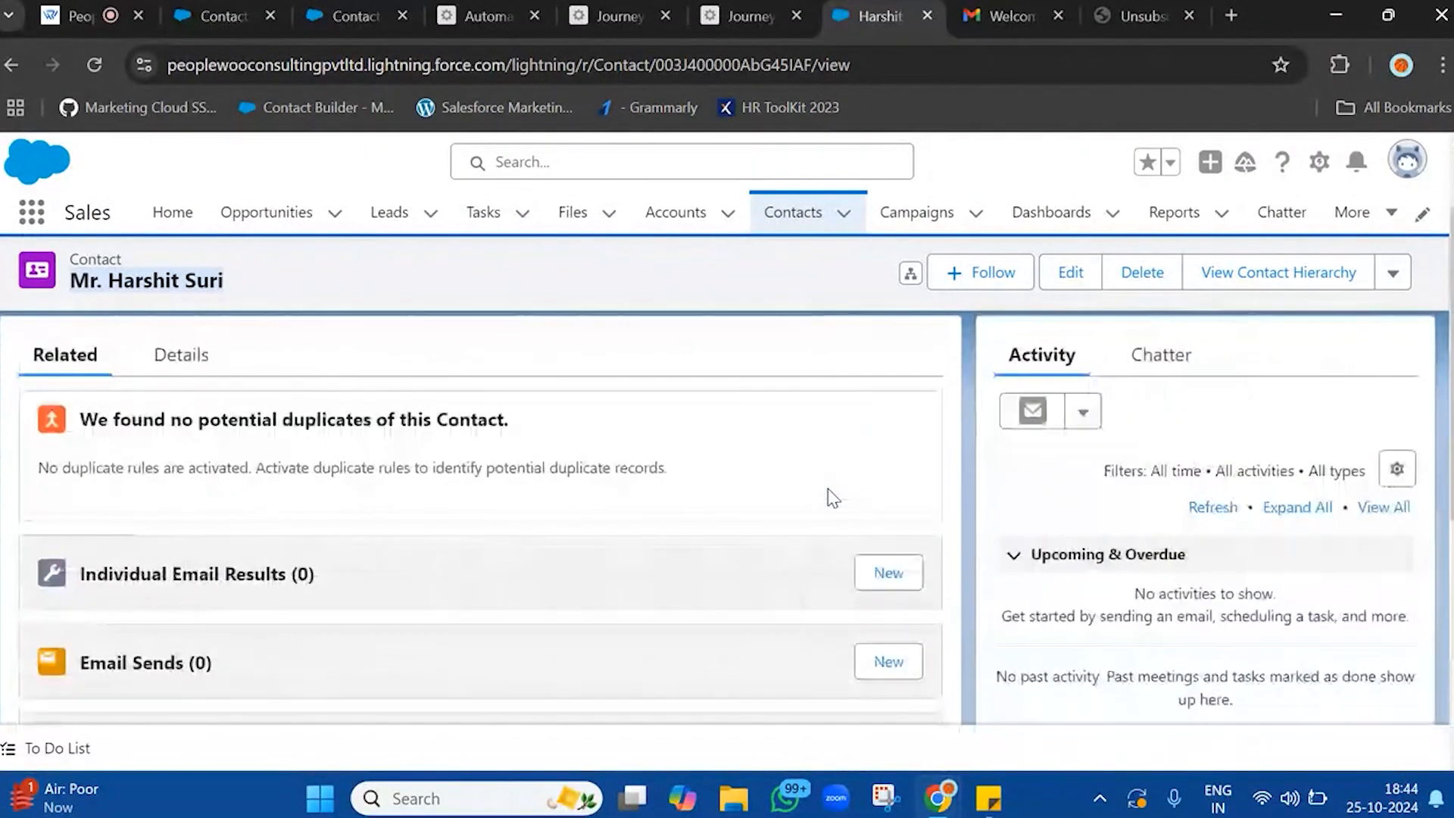
scroll(833, 498, "down", 4)
scroll(830, 498, "down", 3)
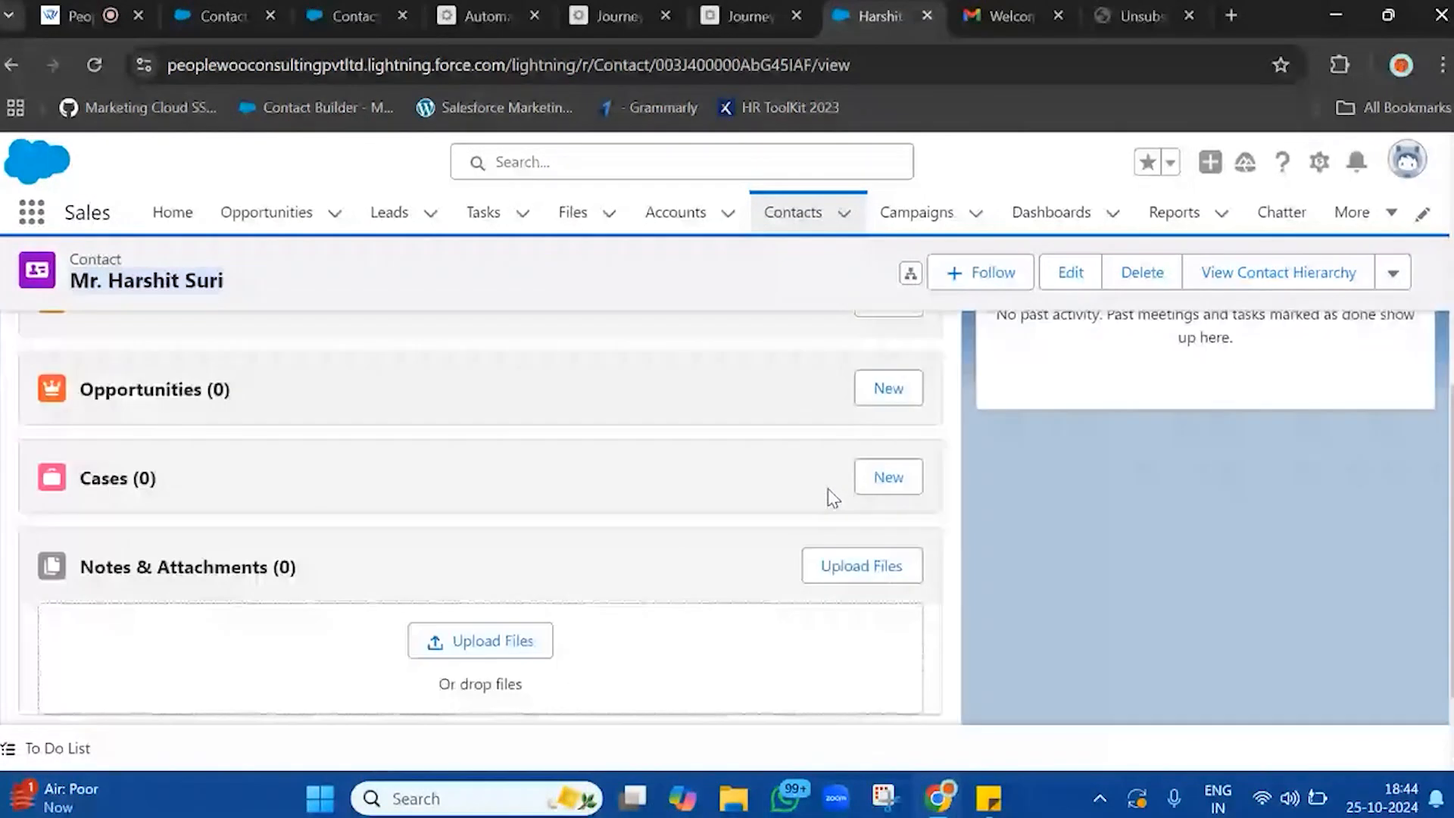
scroll(827, 496, "up", 6)
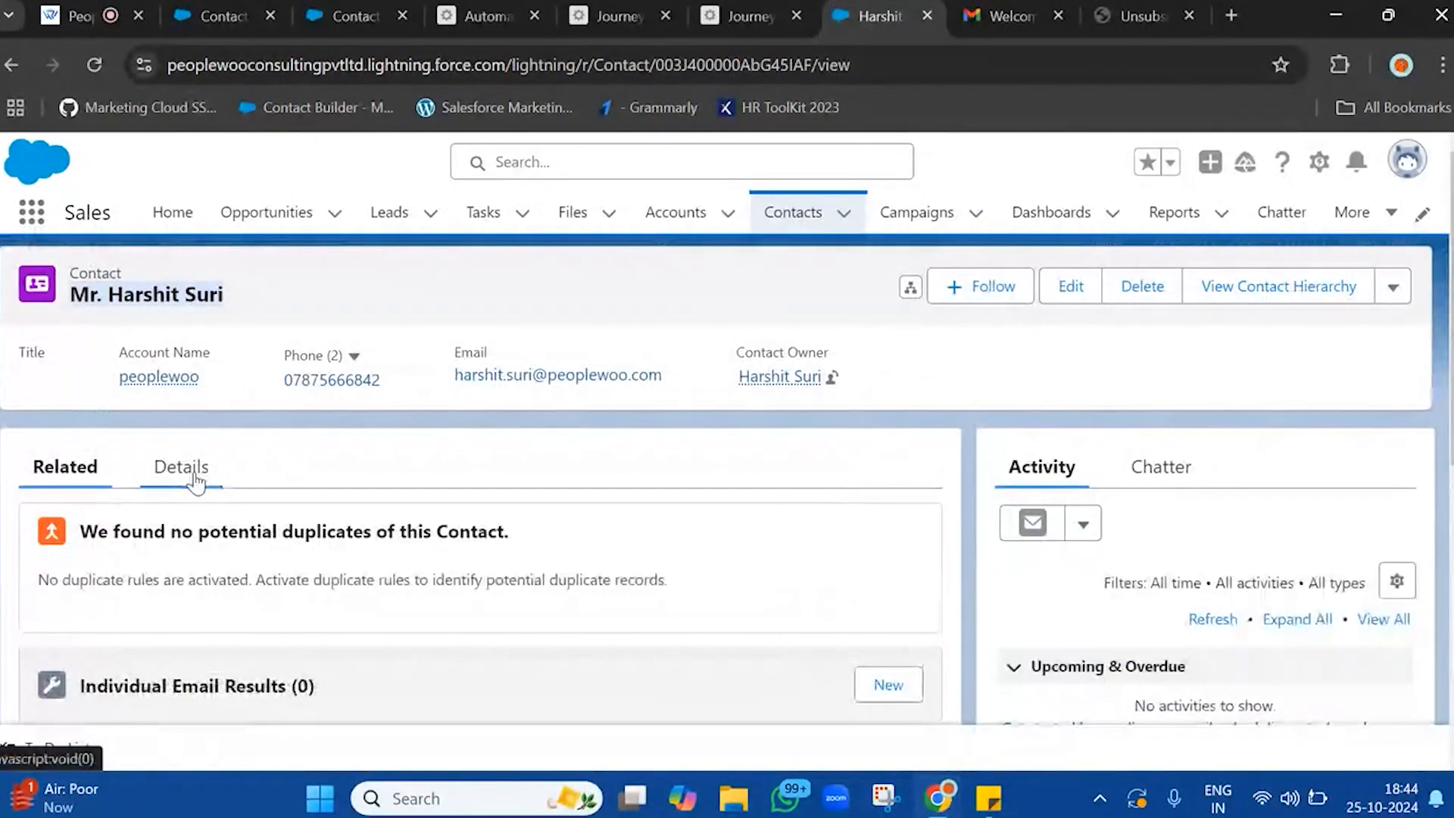
Check the Email Opt Out field in the contact's additional information and open it for editing
left_click(186, 468)
scroll(664, 497, "down", 2)
scroll(666, 500, "down", 3)
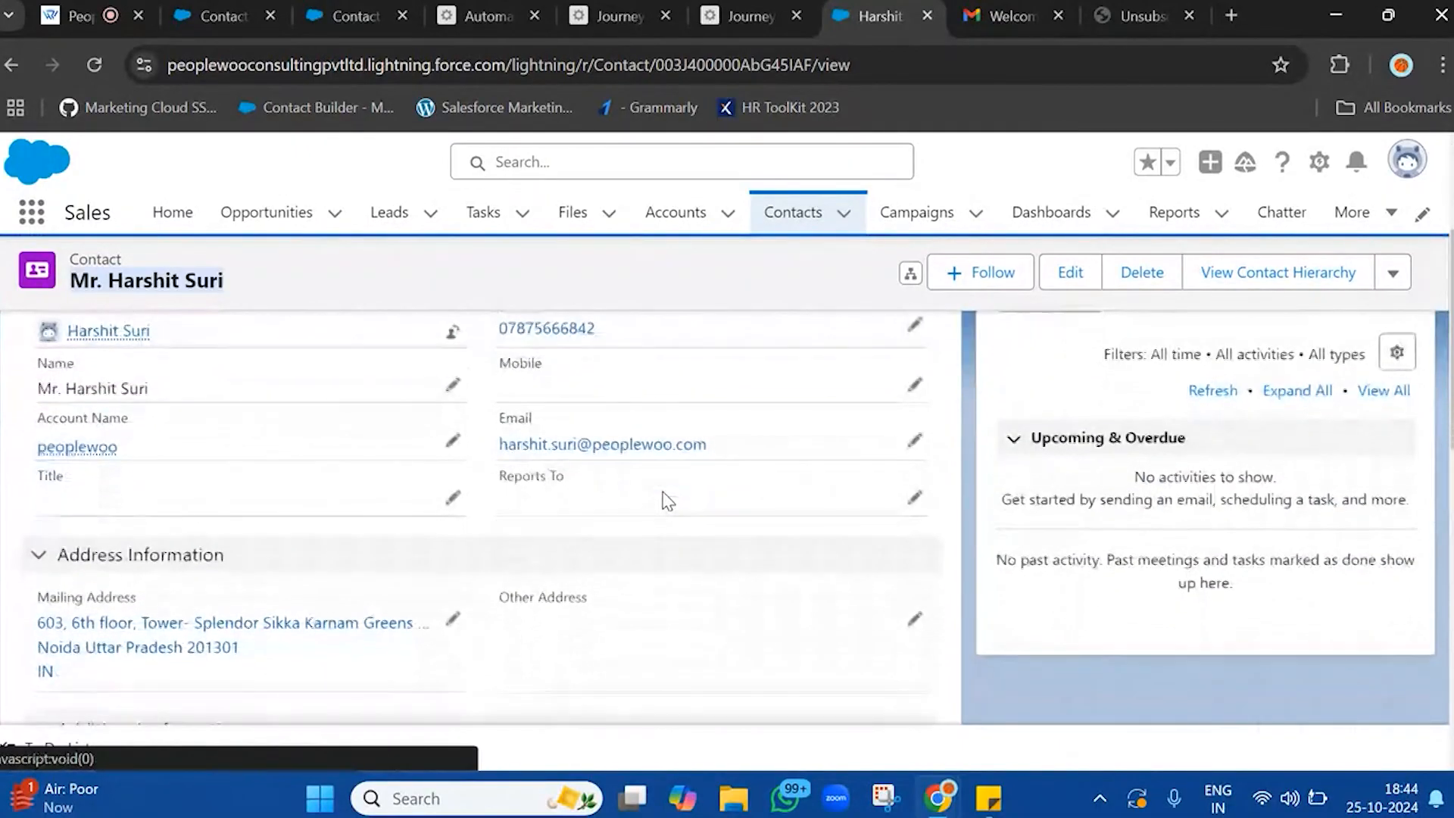
scroll(667, 499, "up", 3)
scroll(667, 500, "down", 2)
scroll(666, 500, "down", 7)
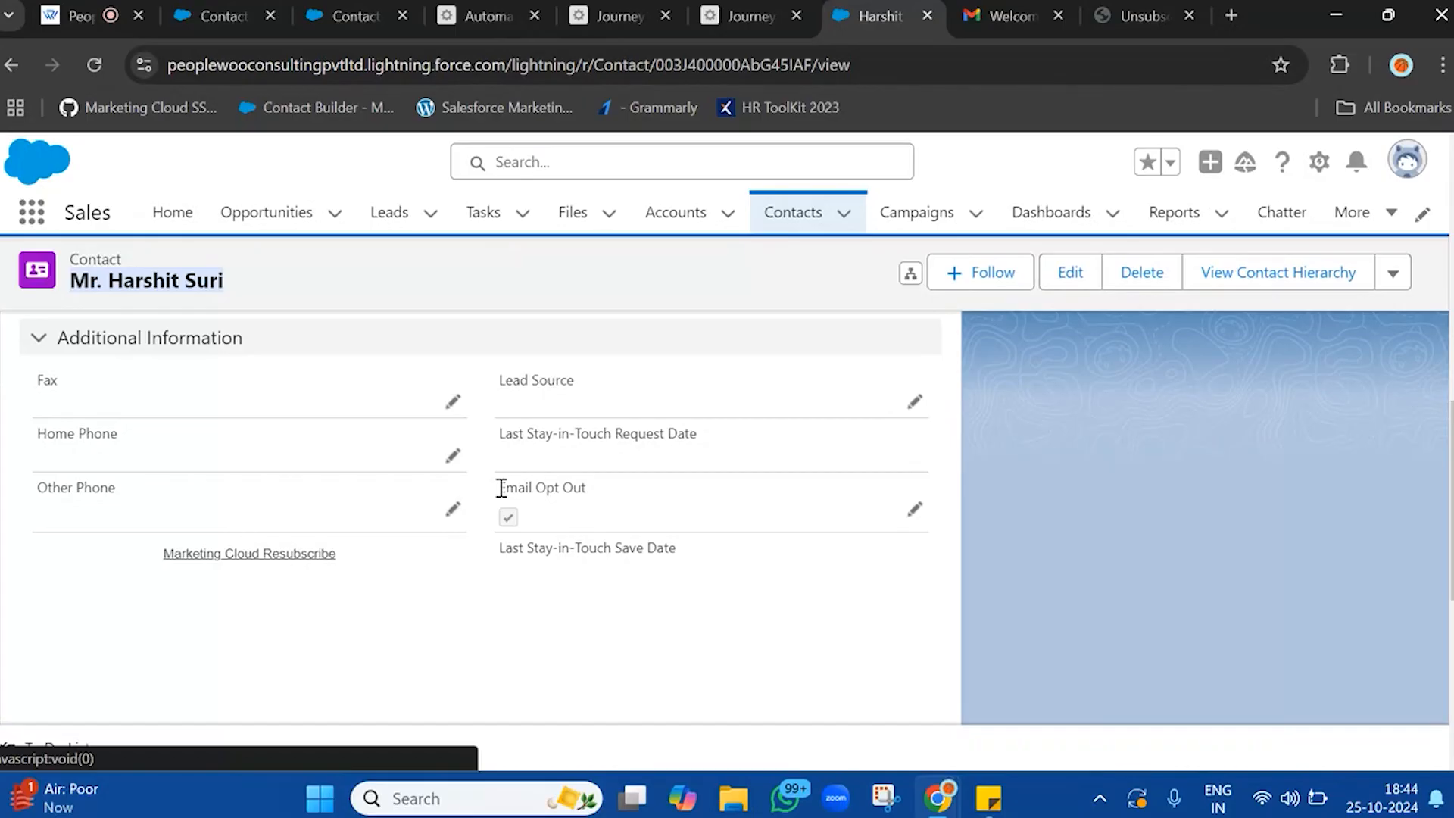
left_click_drag(502, 487, 662, 542)
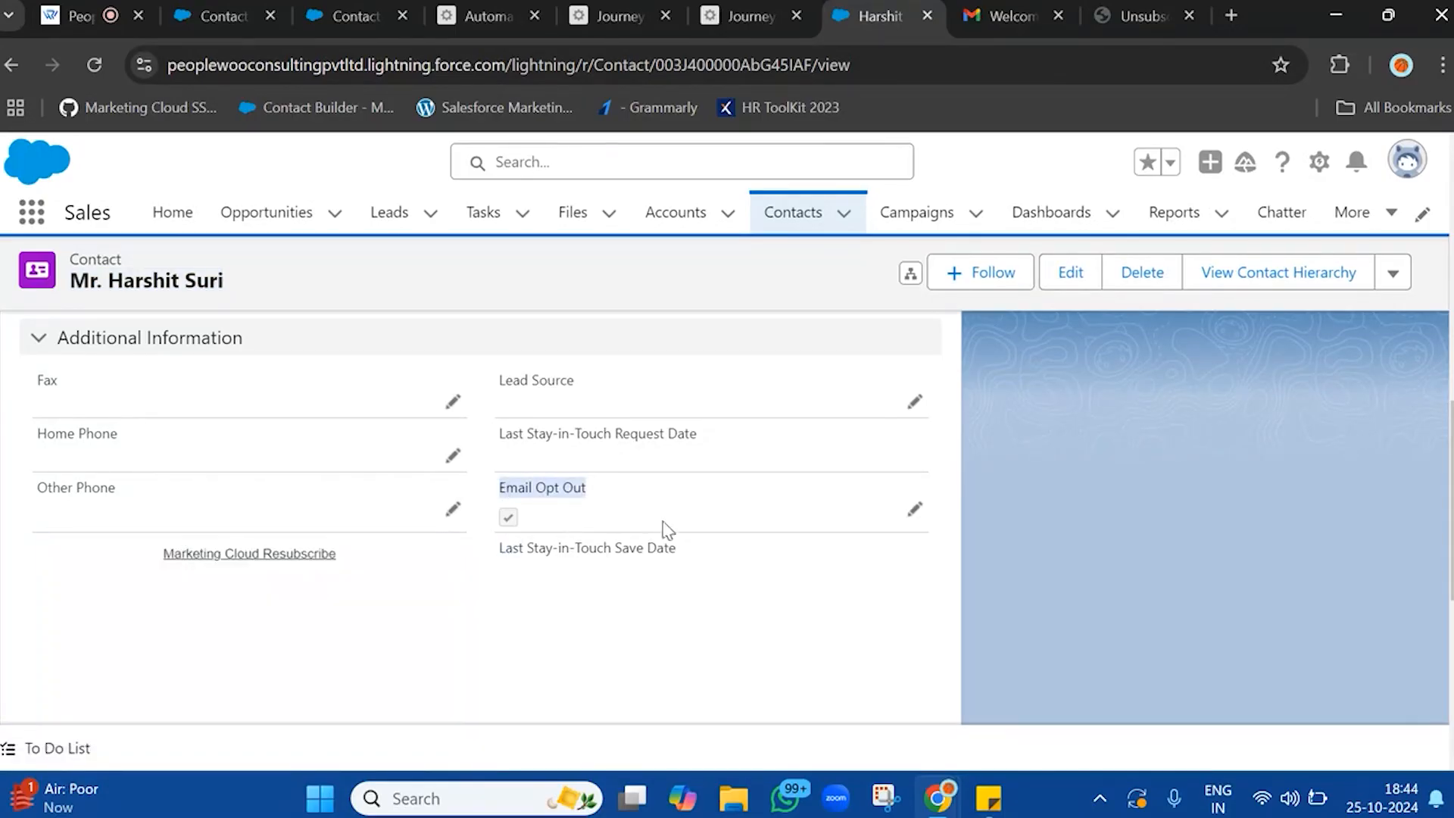
double_click(668, 523)
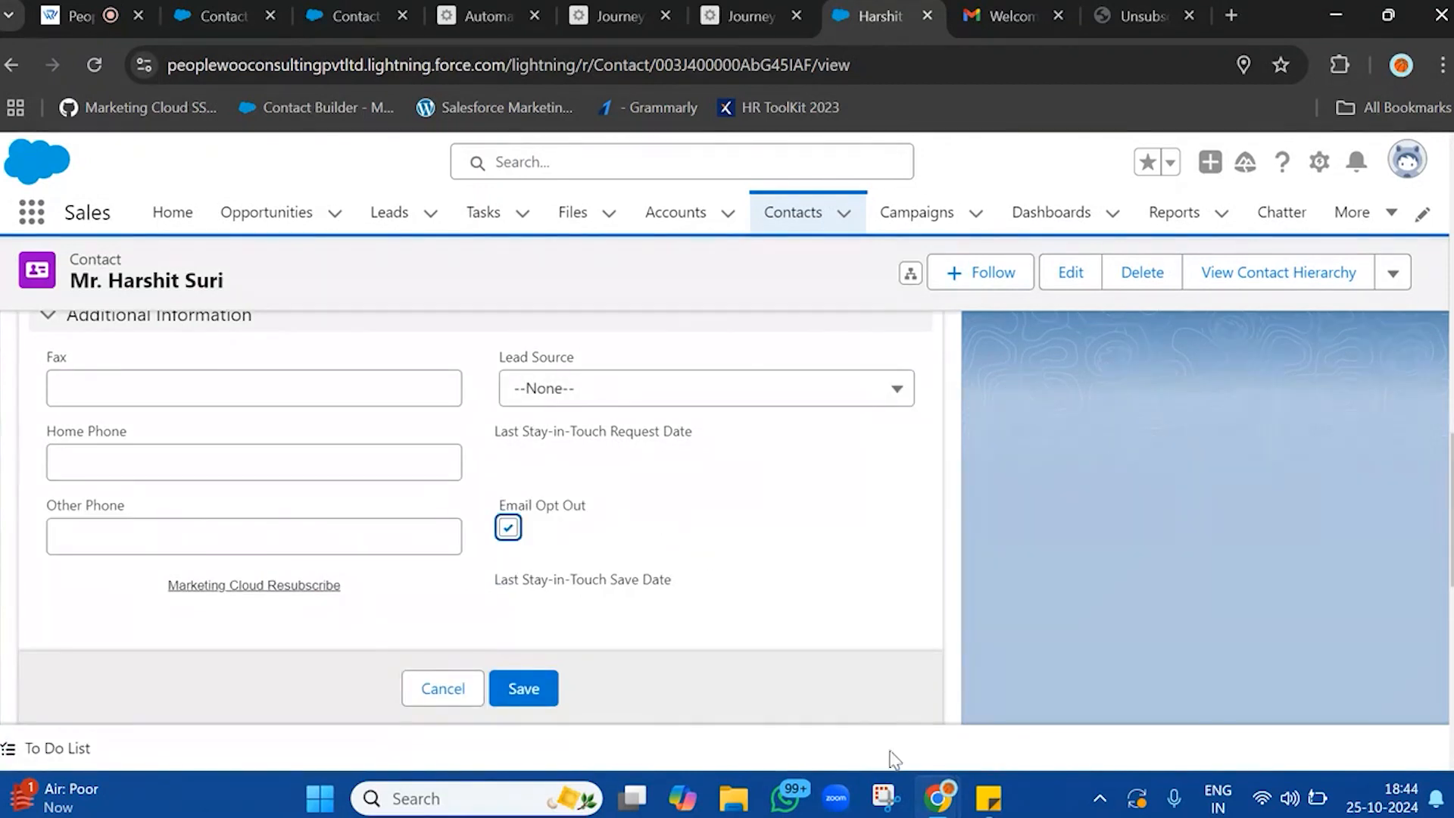
Switch to the Sticky Notes note and append "(How you will update unsubscribes back to Salesforce from SFMC?)" to the "Journey 2:" heading
mouse_move(988, 798)
left_click(825, 681)
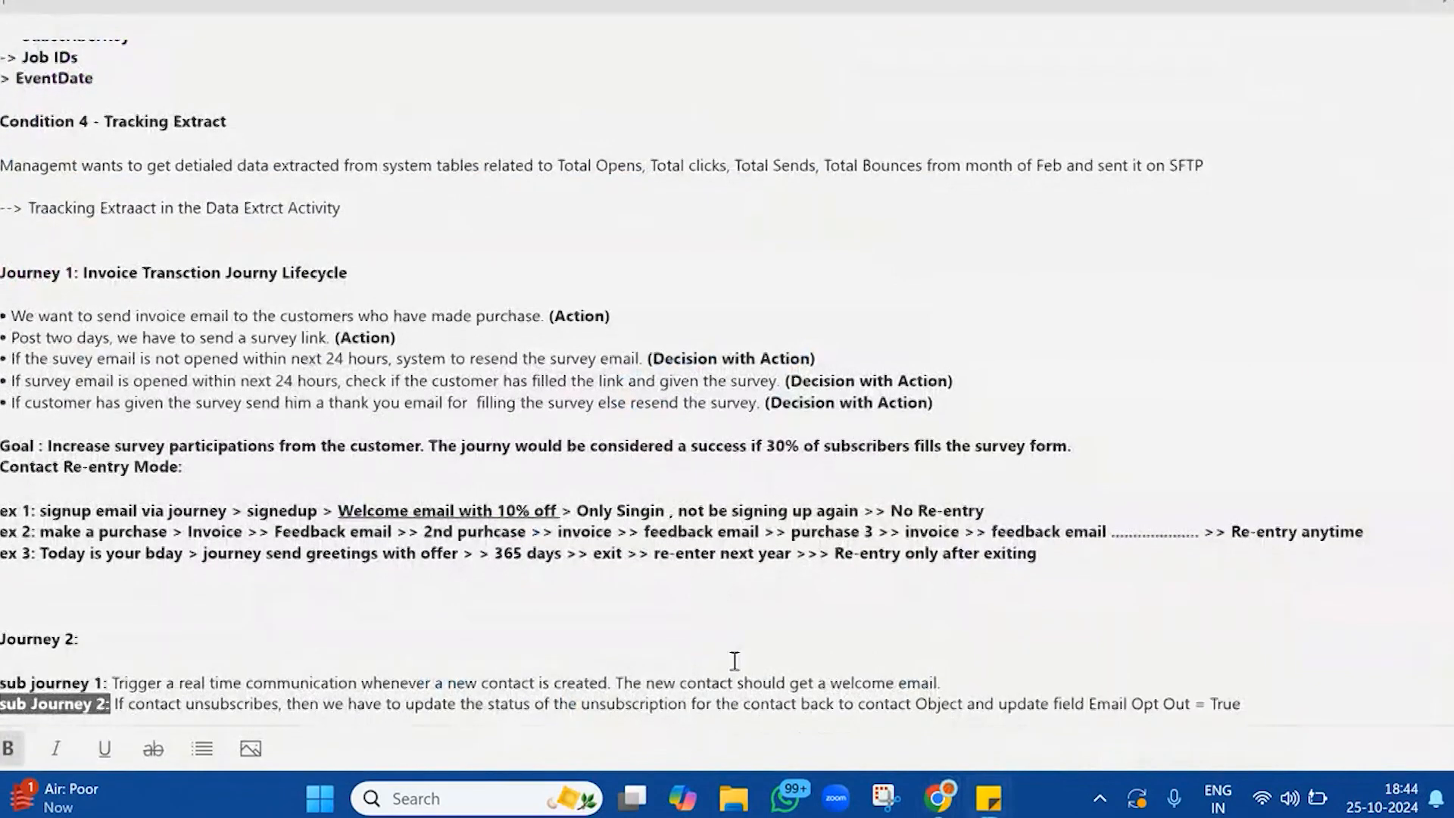
left_click(253, 643)
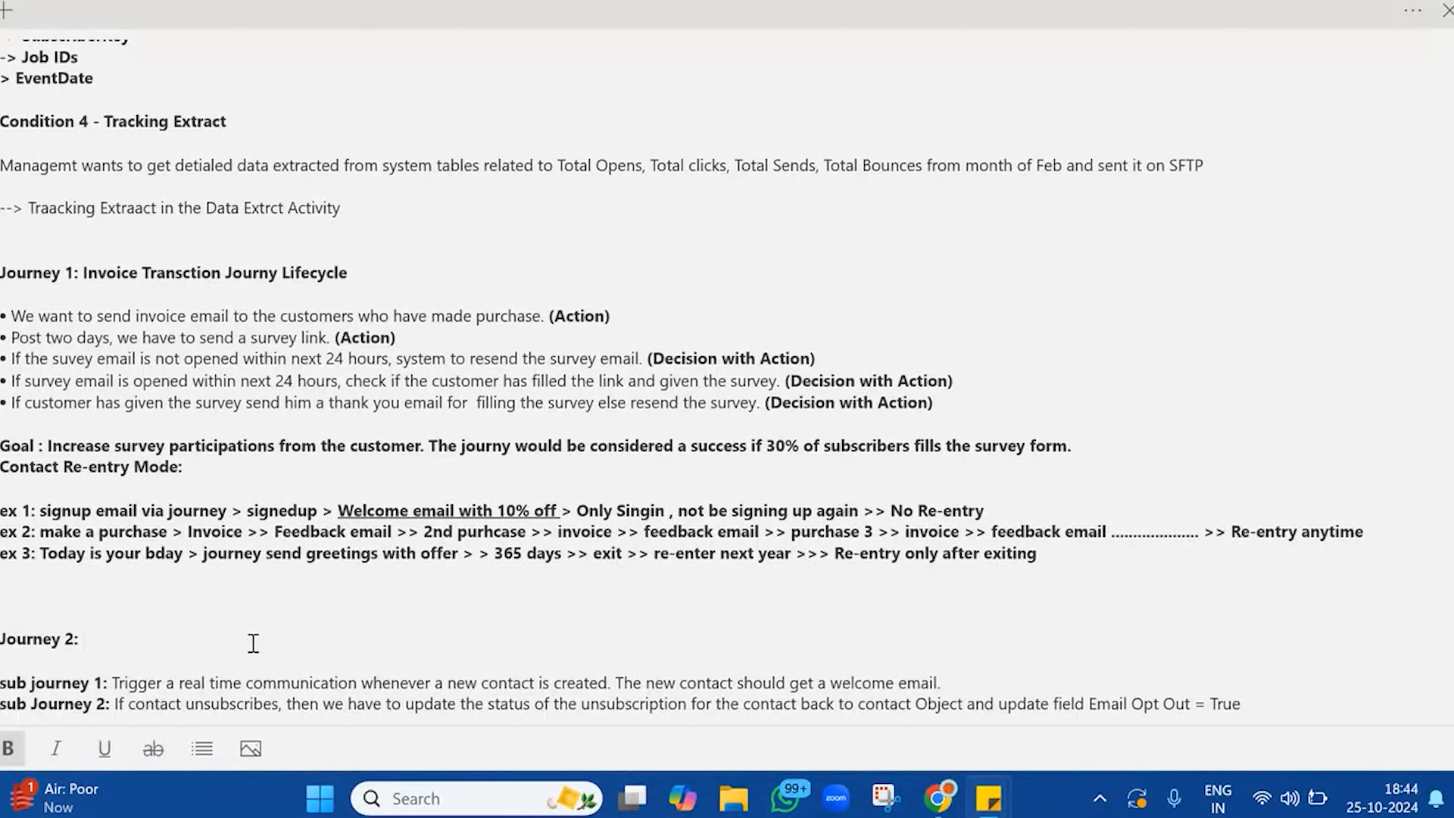
type("(")
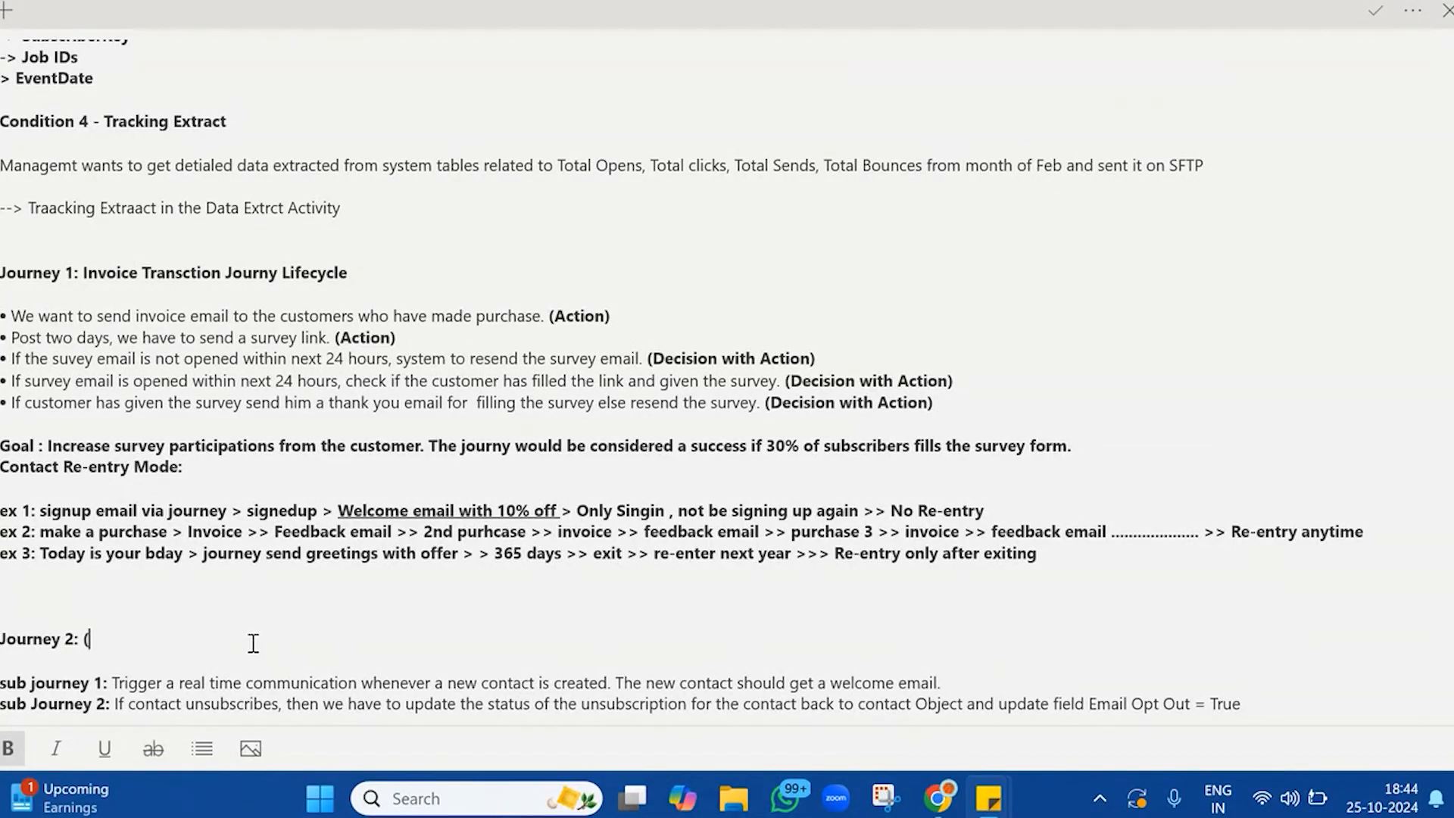
type("How you will update")
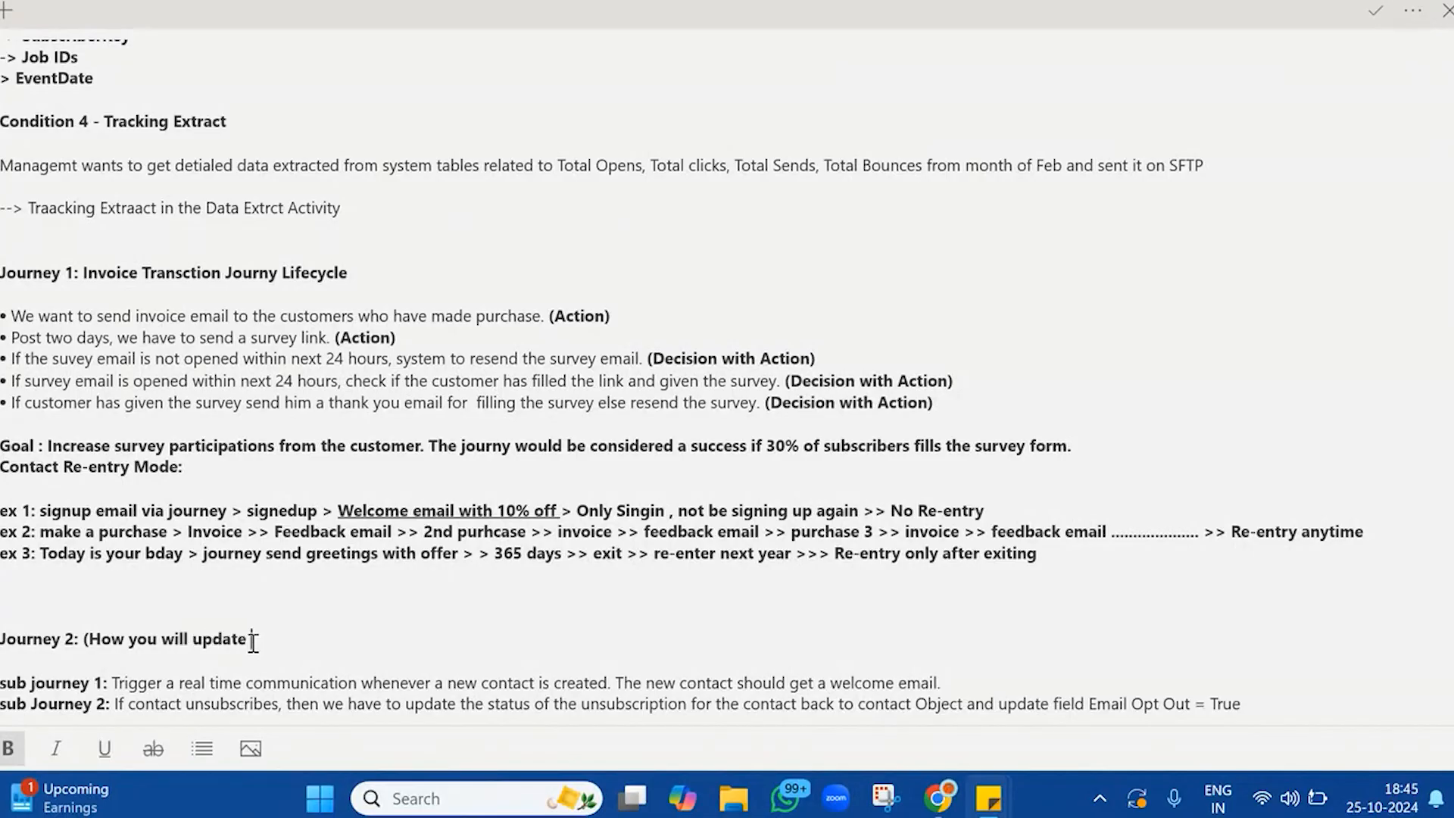
type(" unsubscribes back fro")
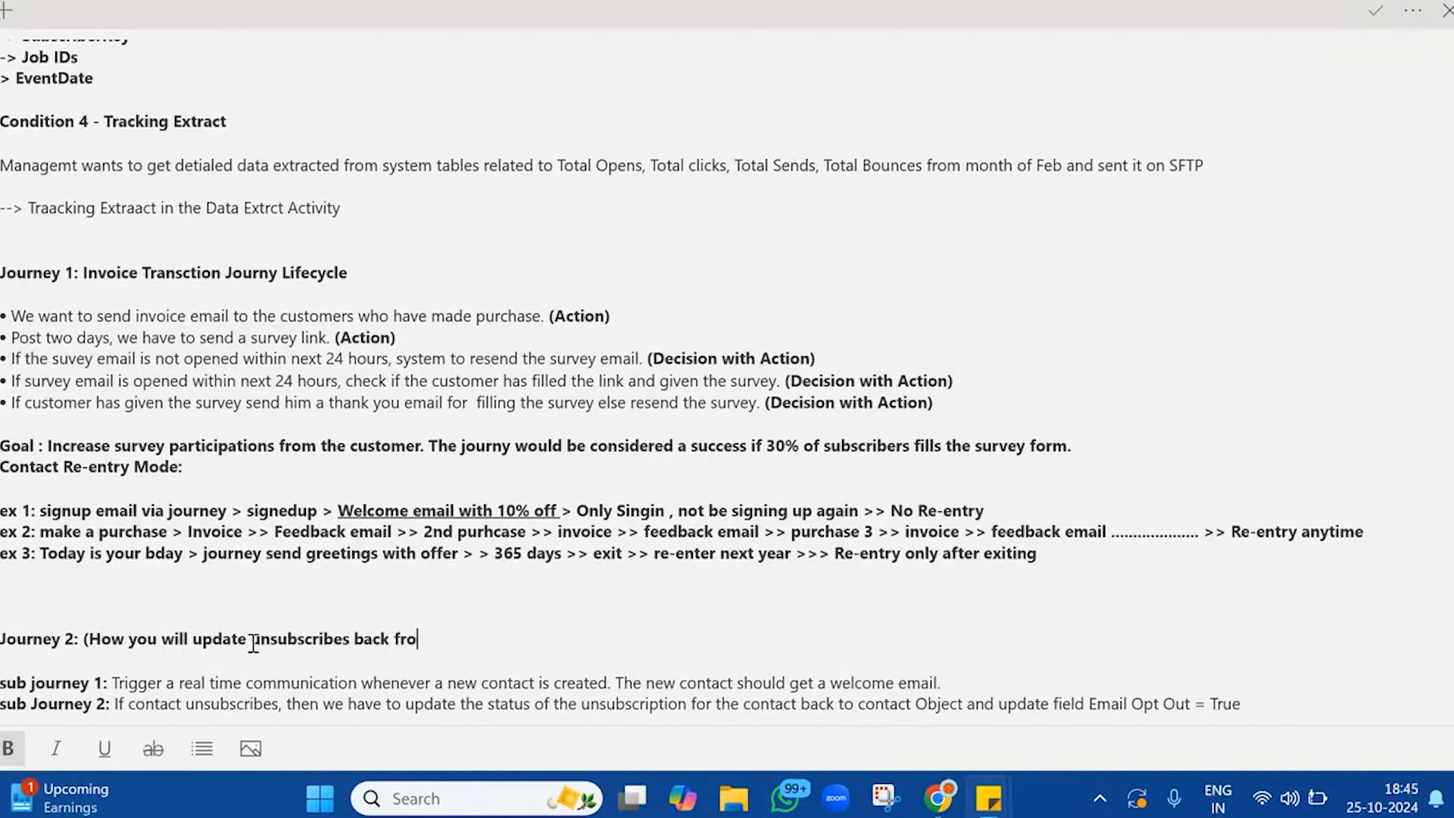
key("BackSpace")
key("BackSpace")
key("BackSpace")
type("to Salesfo")
key("BackSpace")
key("BackSpace")
type("force from SF")
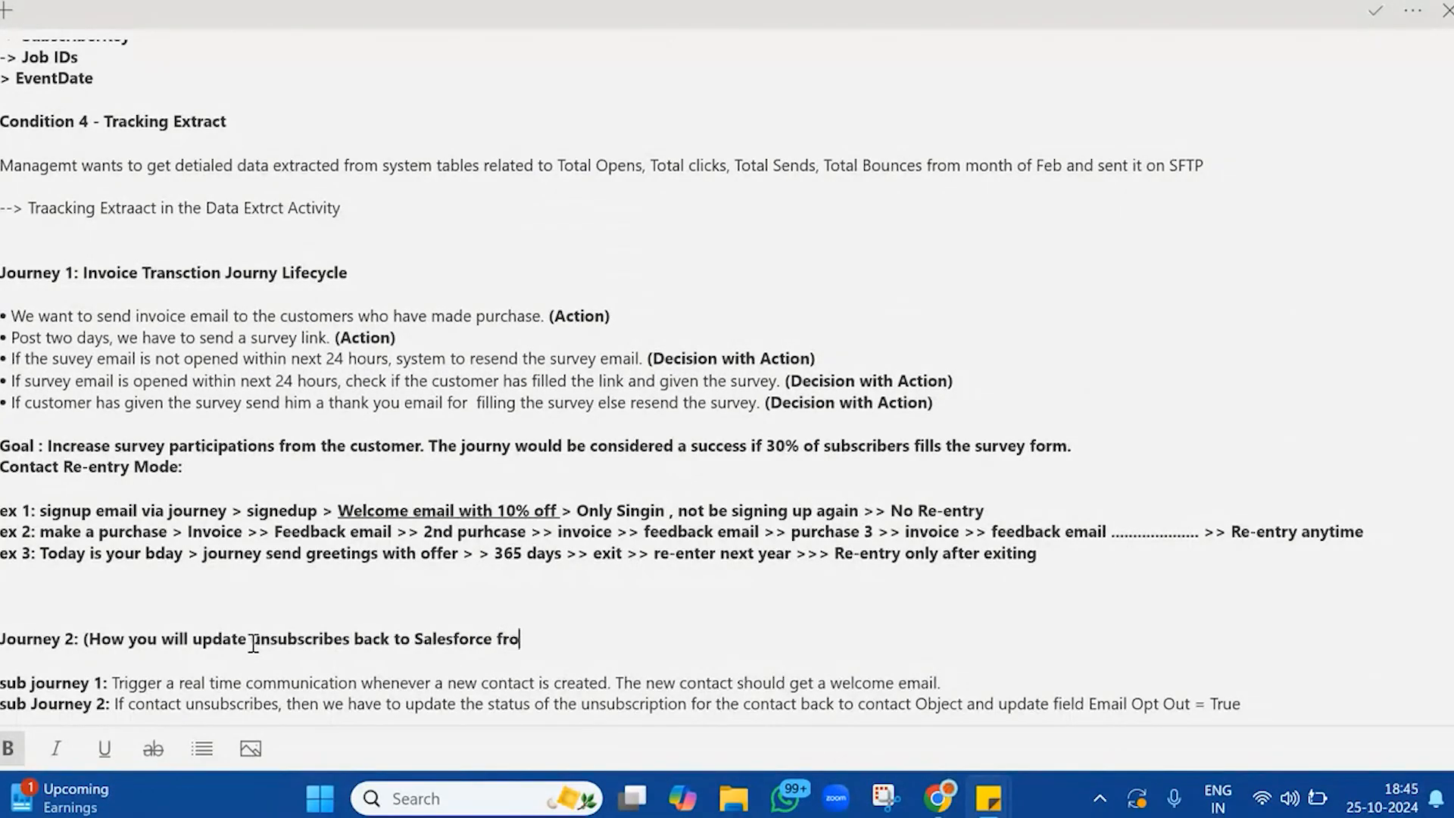
type("MC?)")
Review the extended Journey 2 heading and the earlier sections of the note
double_click(195, 638)
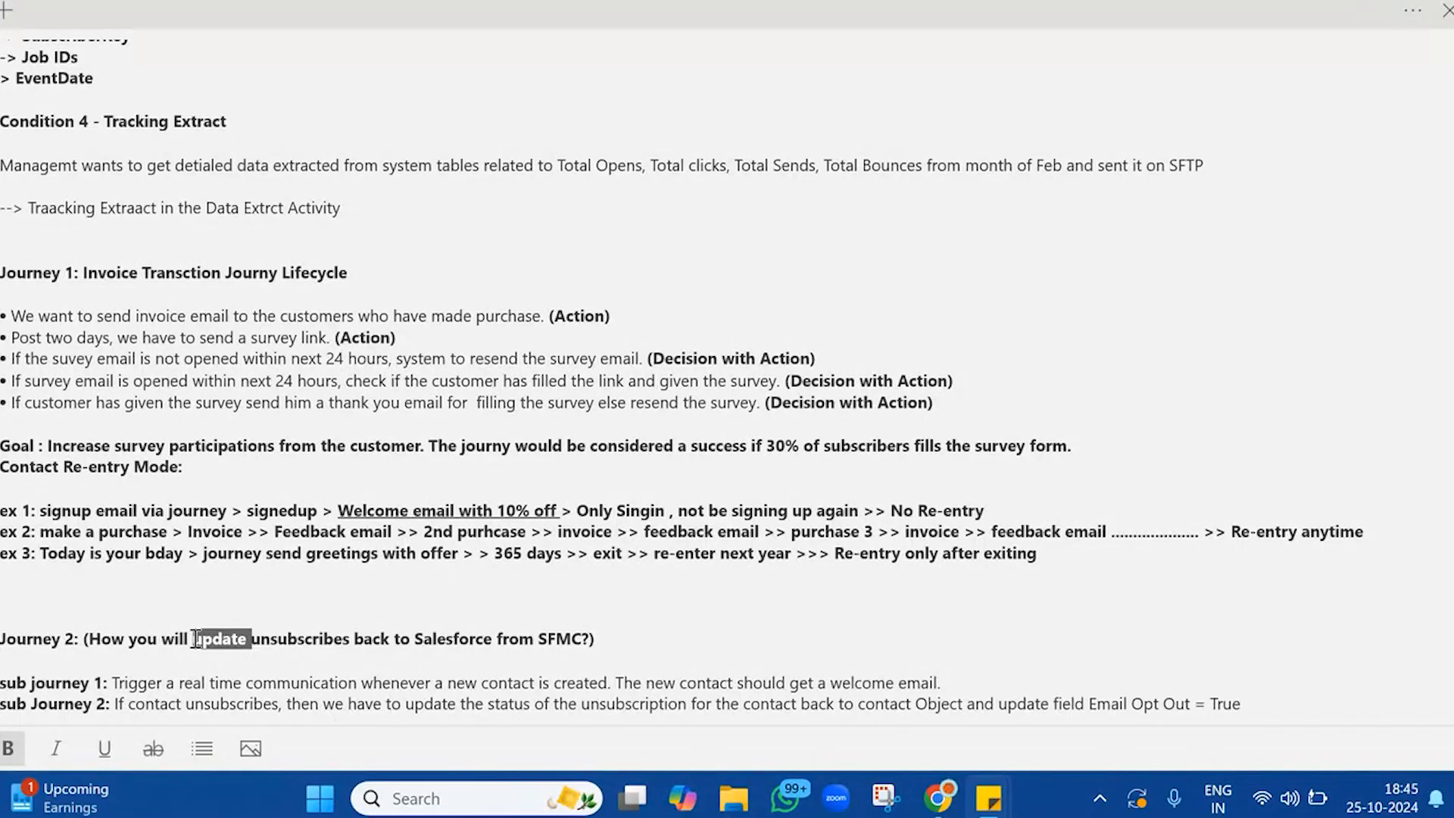
left_click(515, 655)
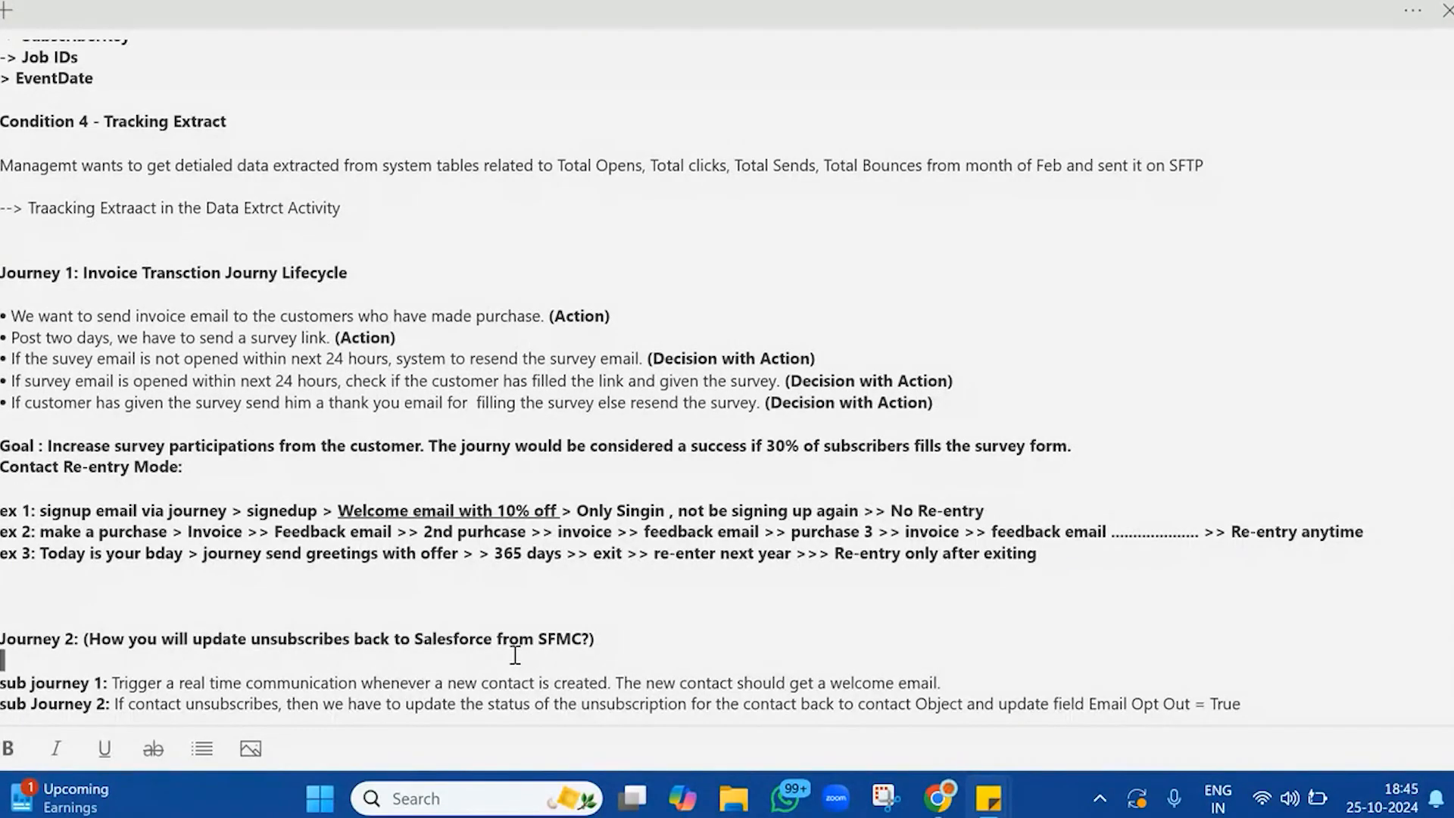
triple_click(615, 637)
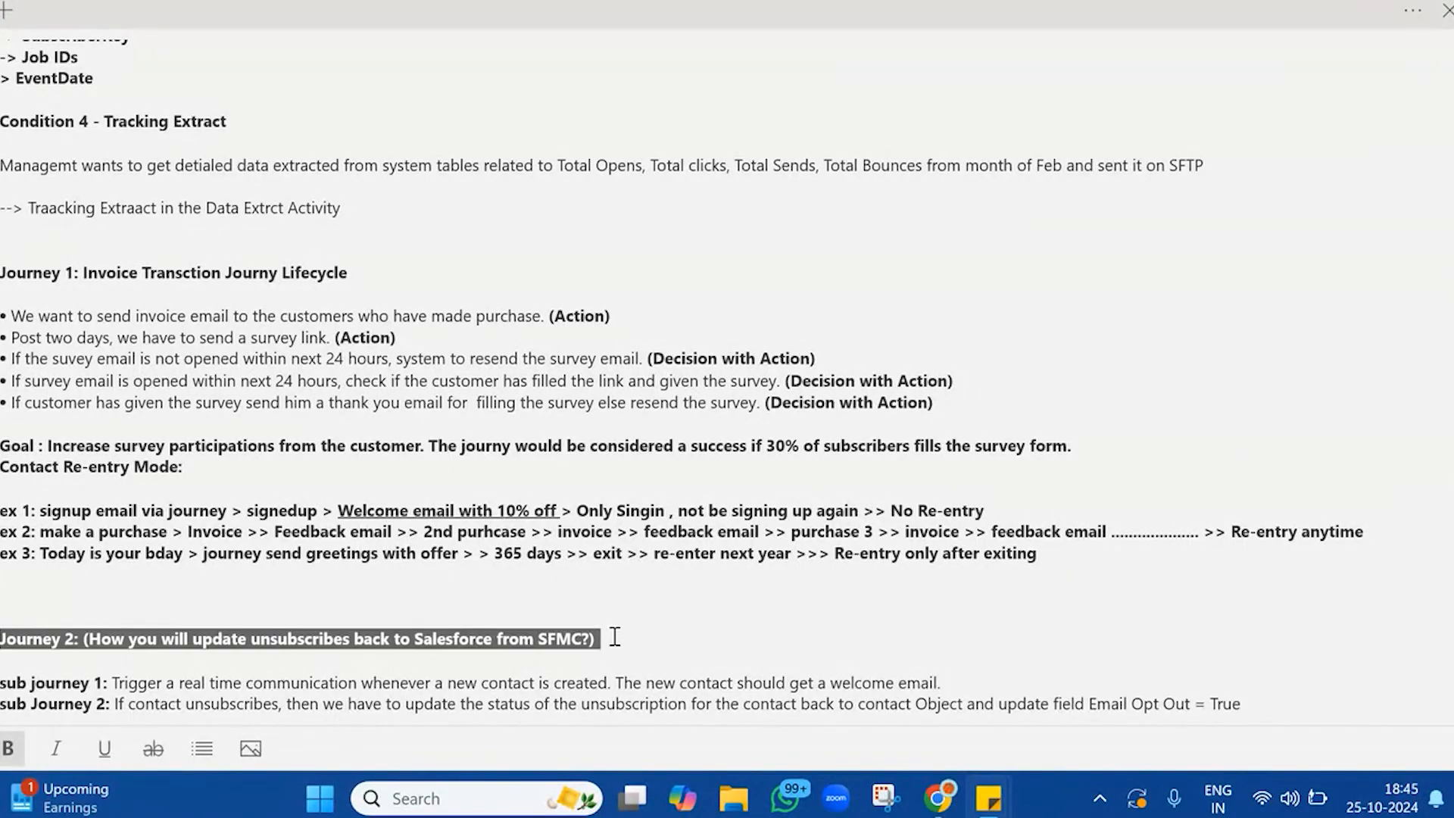
scroll(702, 491, "up", 20)
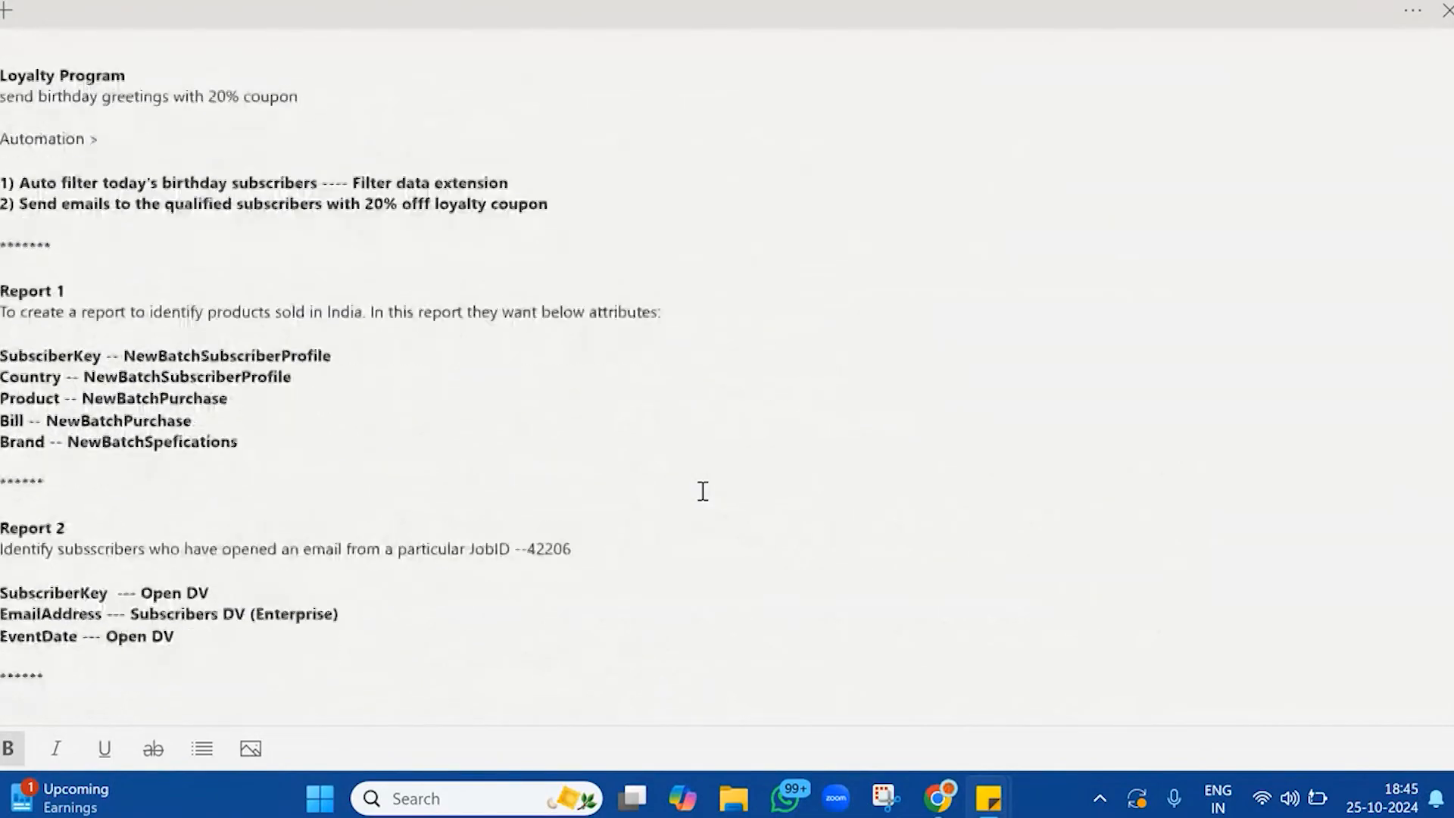
Go to the Journey 2 section at the end of the note and check its two sub journeys
scroll(703, 490, "down", 1)
left_click_drag(1, 61, 432, 697)
left_click(431, 697)
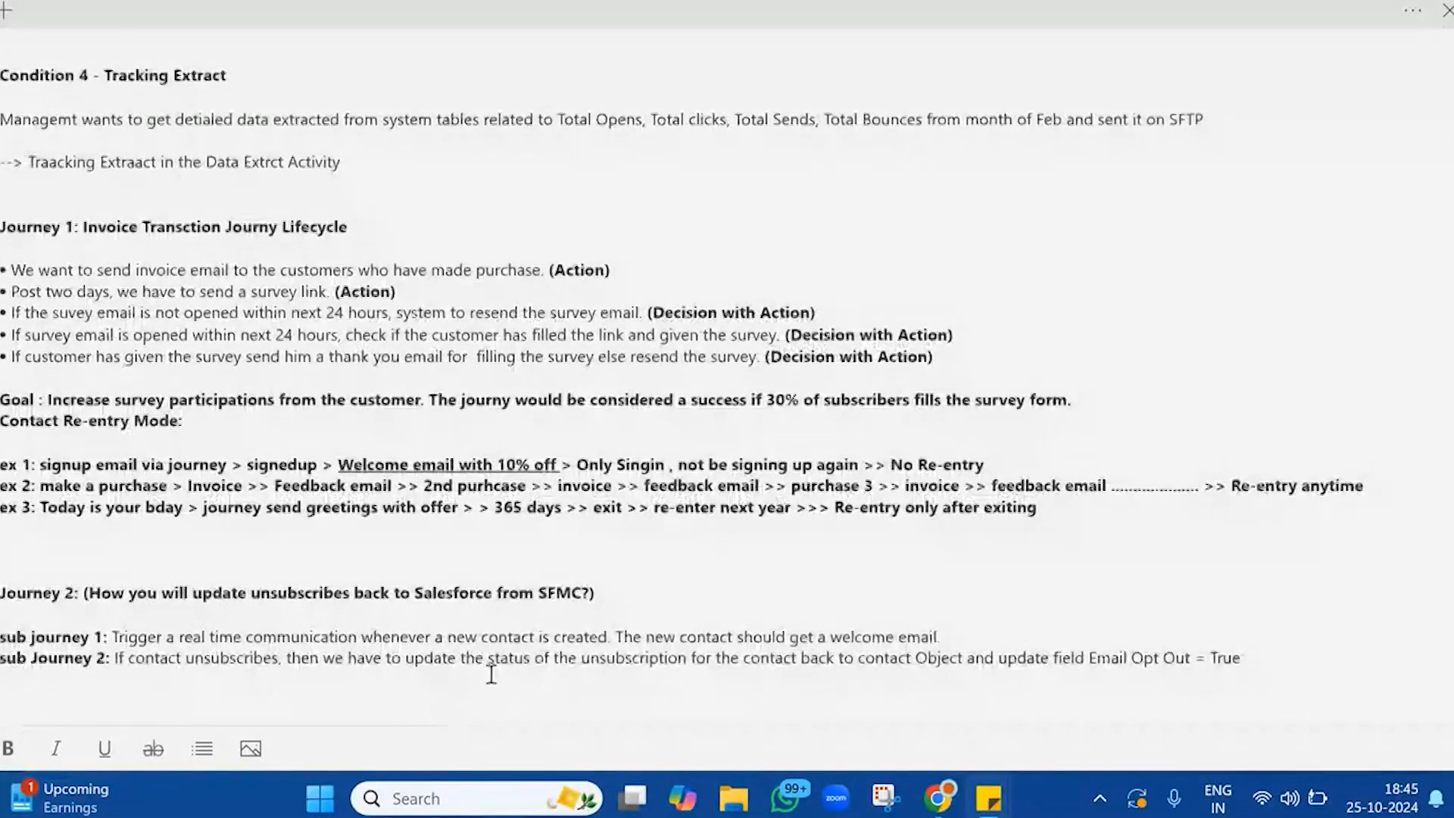
Switch to the UpdateEmailOptOuts journey in Chrome and close the UpdateEmailOptOut activity's results to return to the canvas
mouse_move(937, 799)
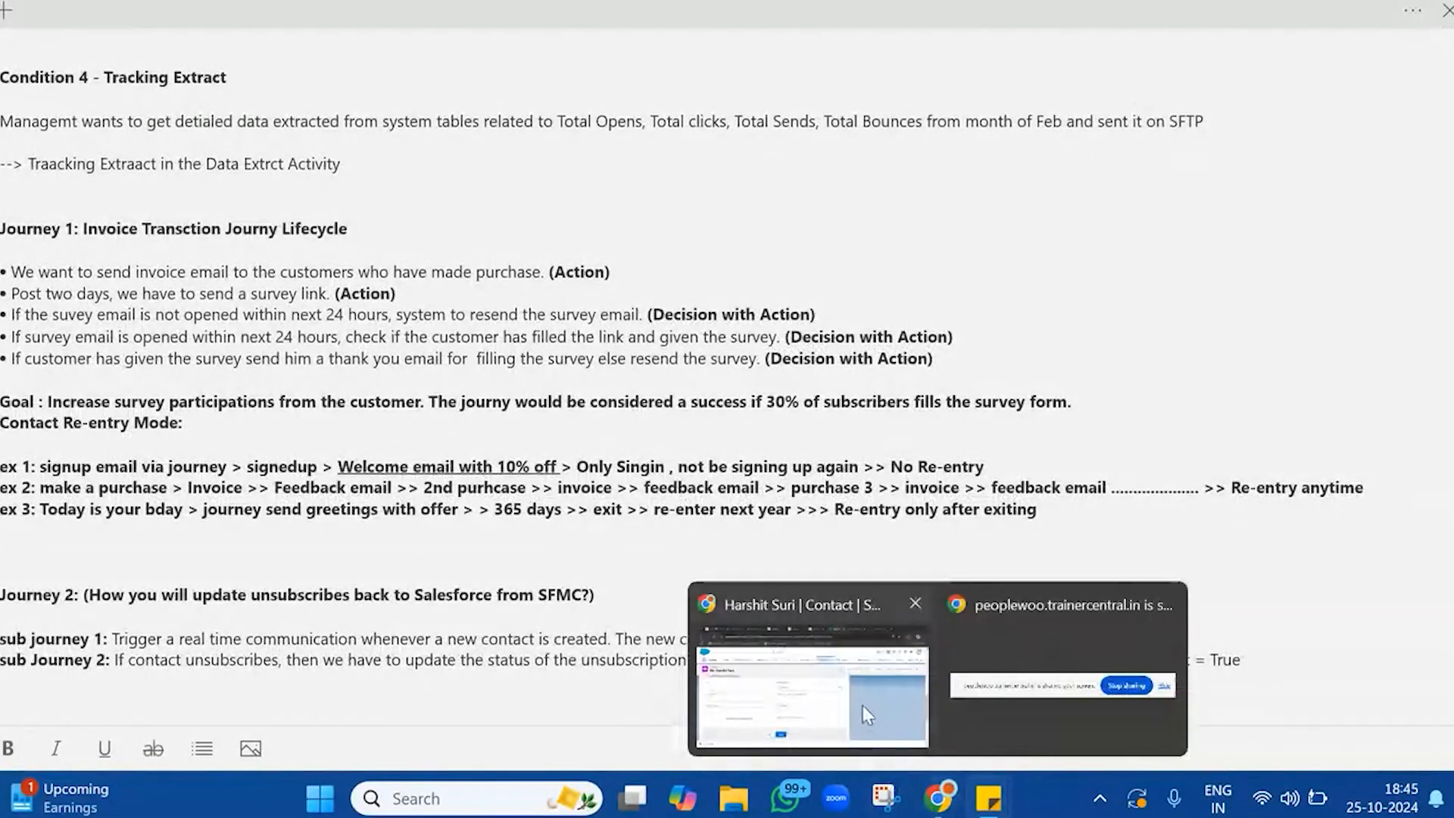
left_click(867, 715)
left_click(620, 16)
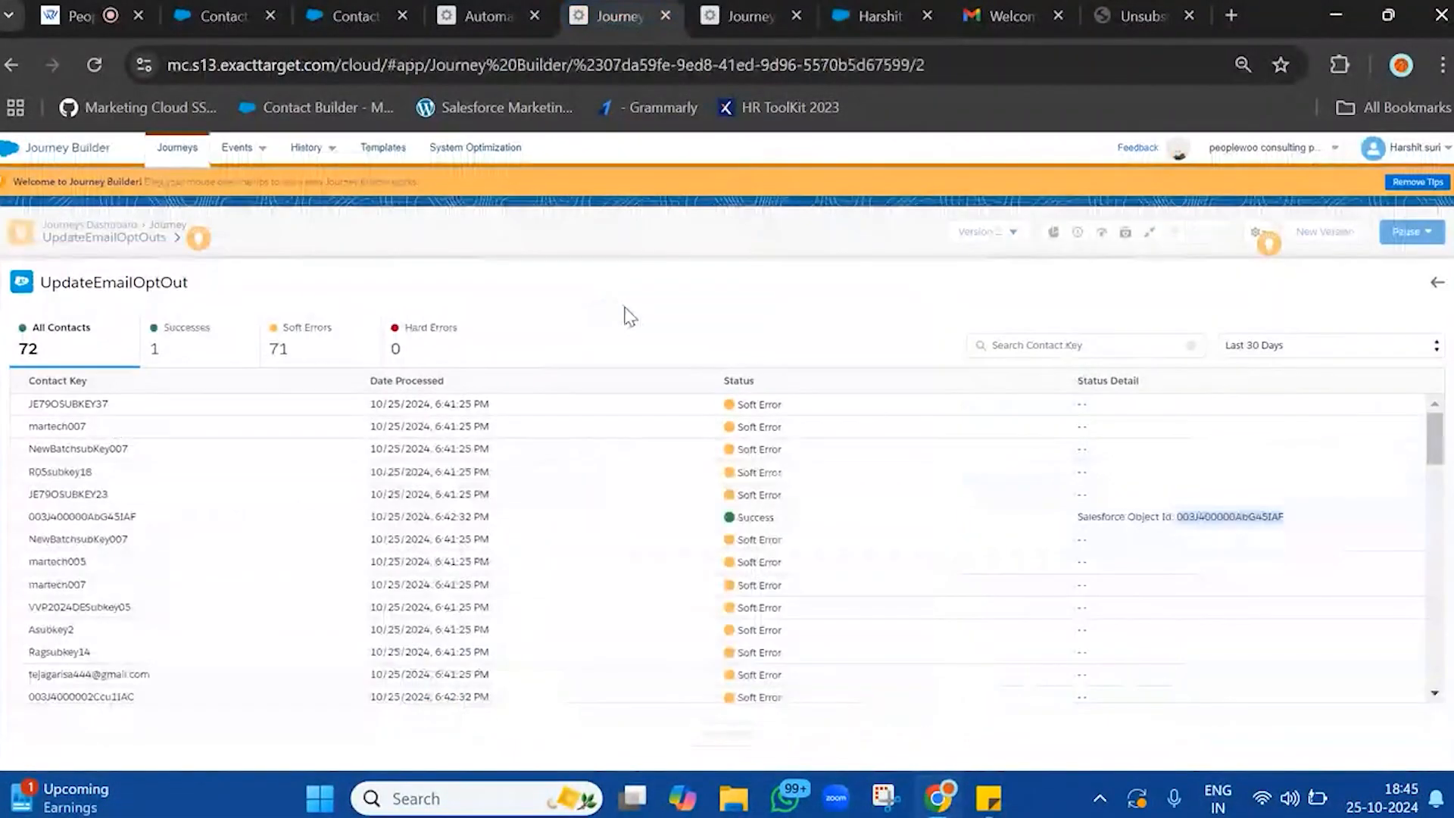
left_click(1433, 292)
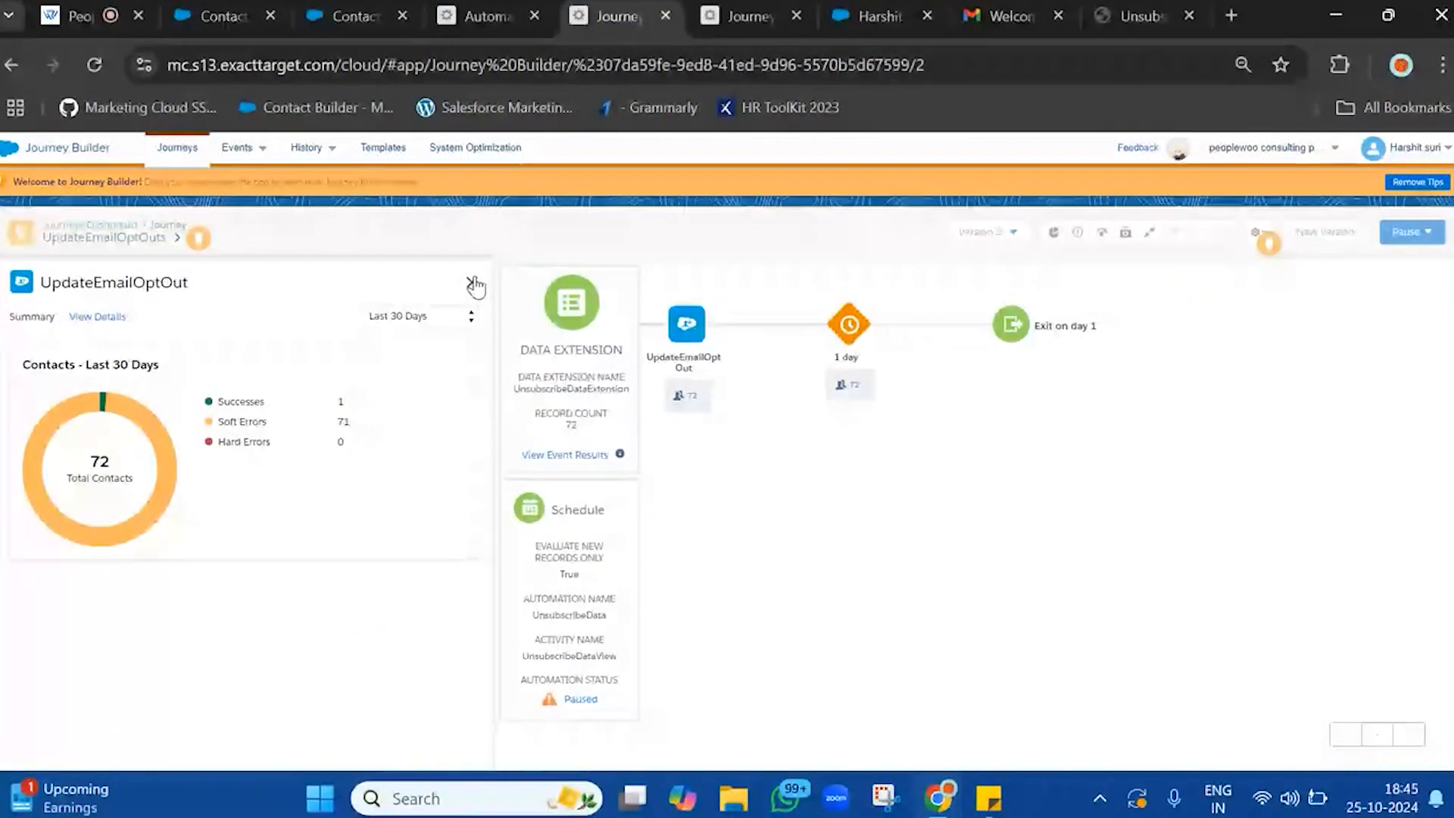
left_click(472, 283)
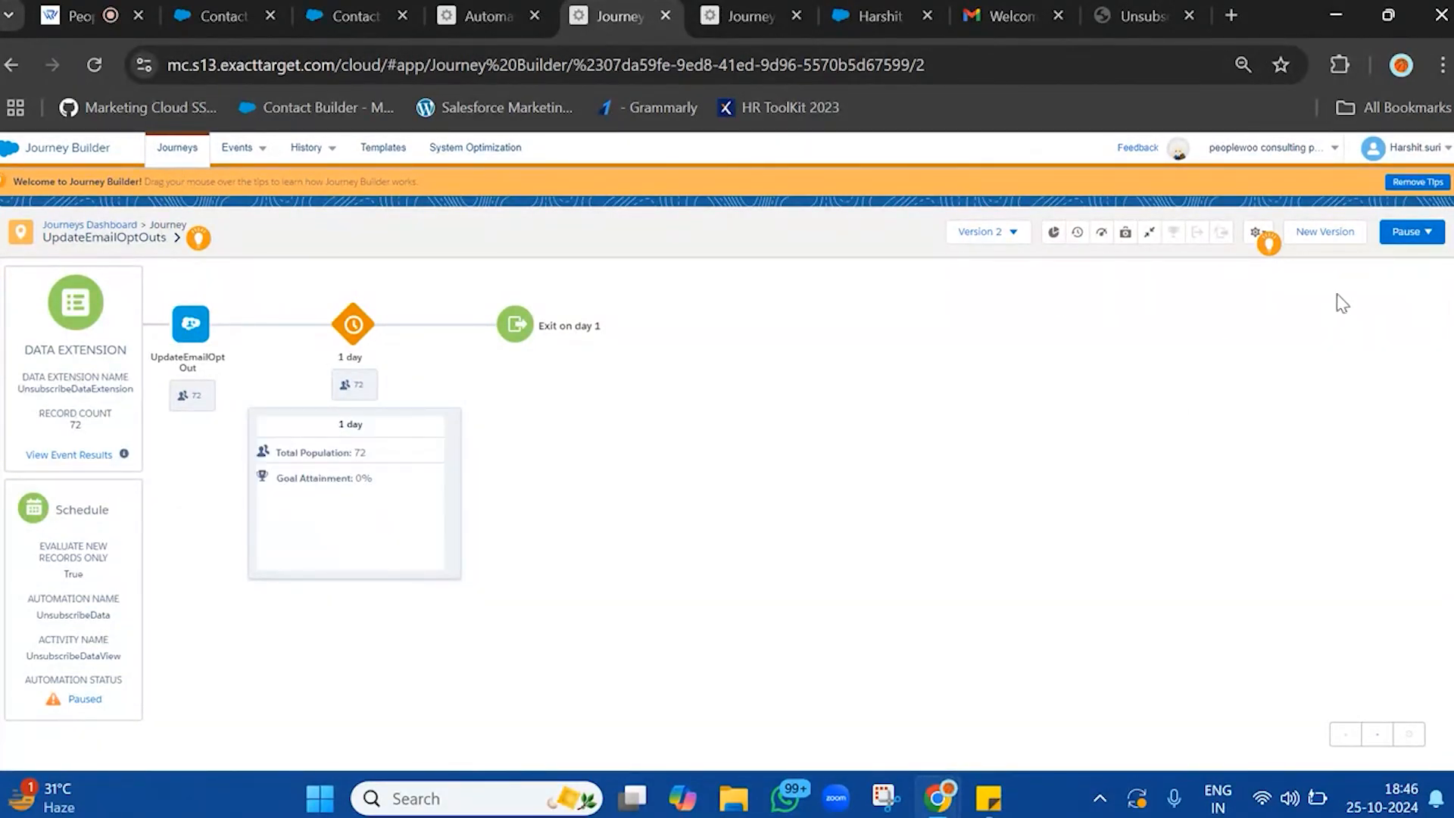
Create a new version of the UpdateEmailOptOuts journey and look over its Sales & Service Cloud activities
left_click(1337, 241)
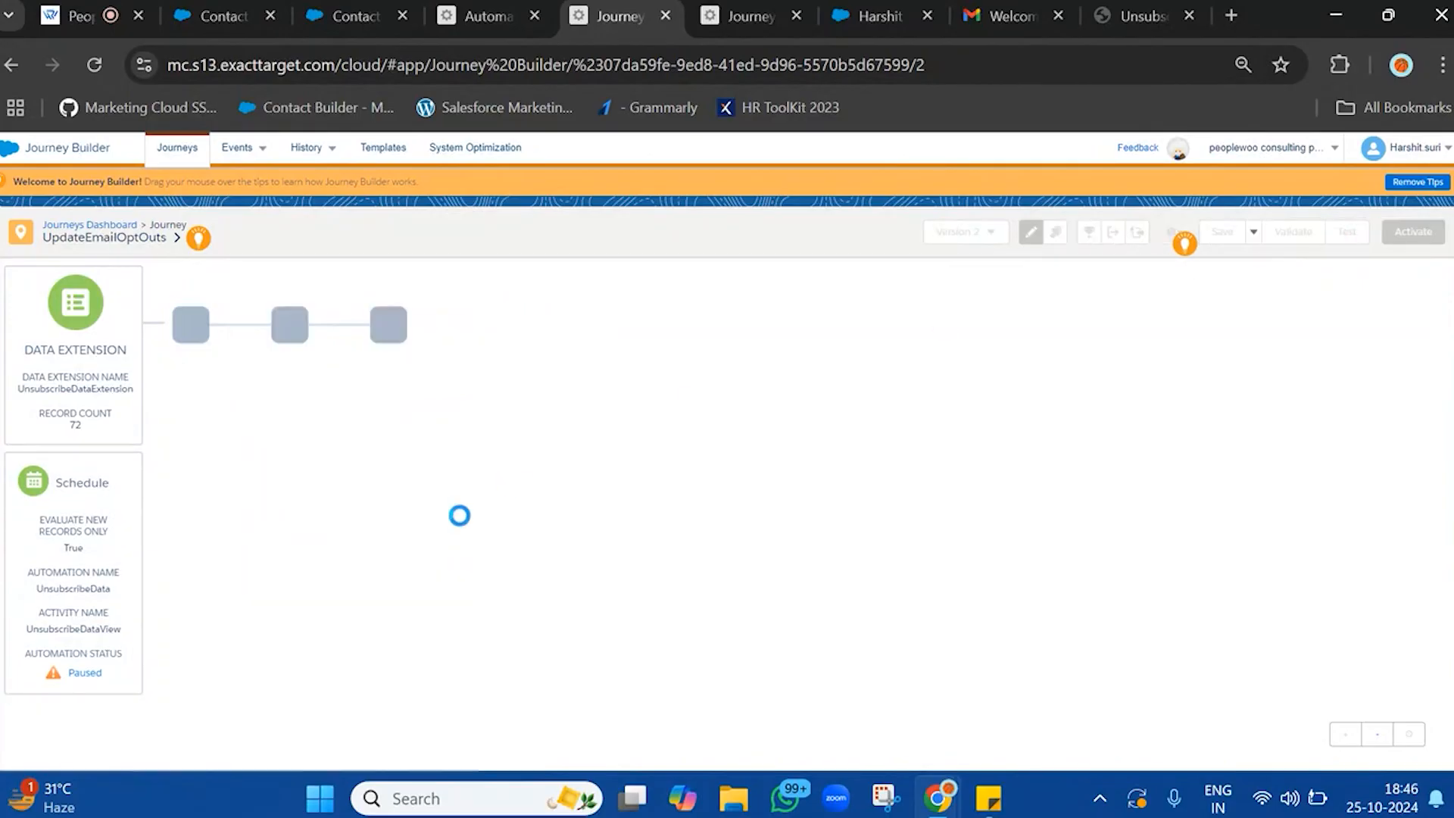
scroll(91, 530, "down", 7)
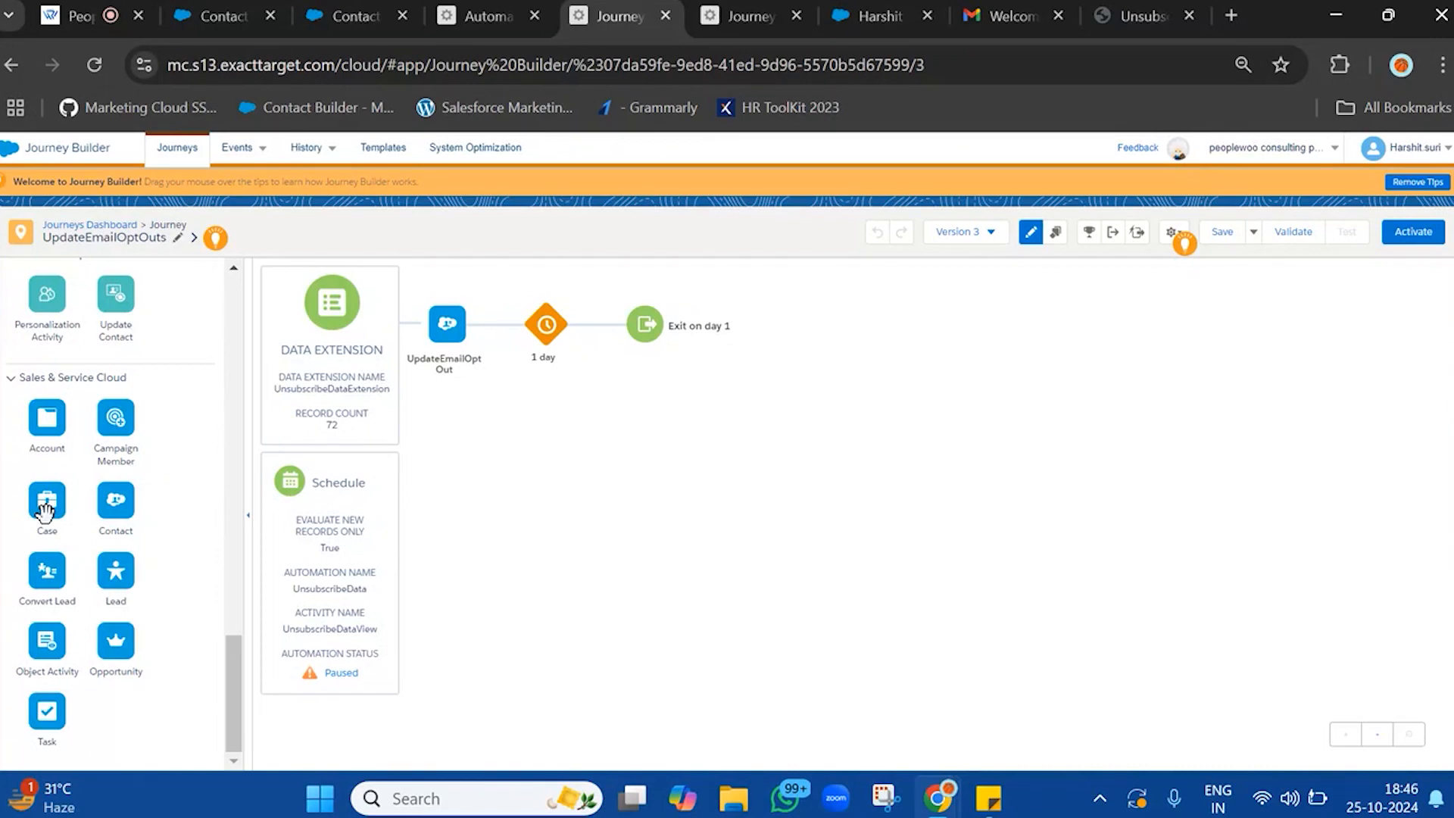
Switch to the Sticky Notes note and add a bold "Journey 3 :" heading below sub Journey 2
mouse_move(988, 799)
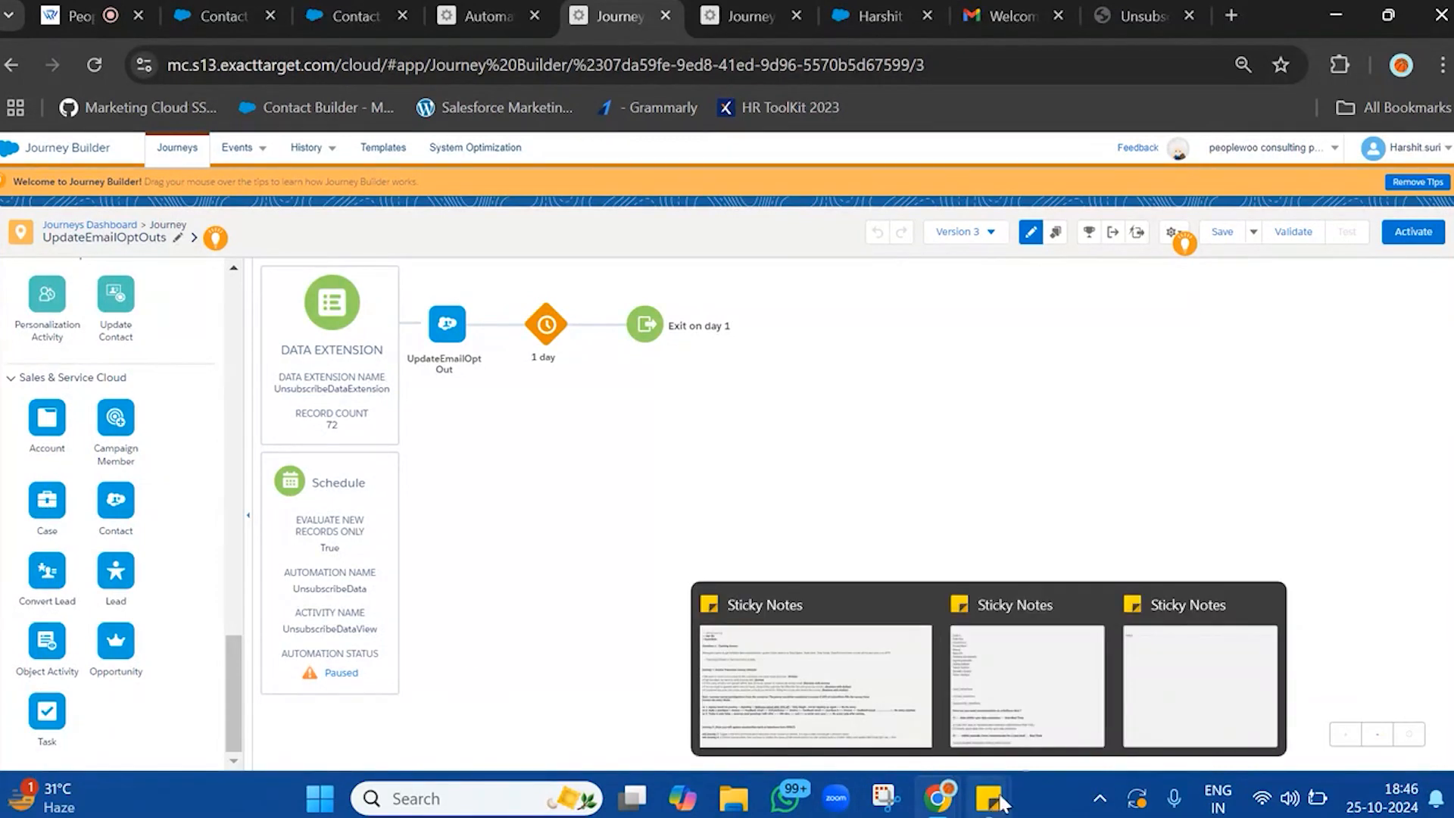
left_click(842, 689)
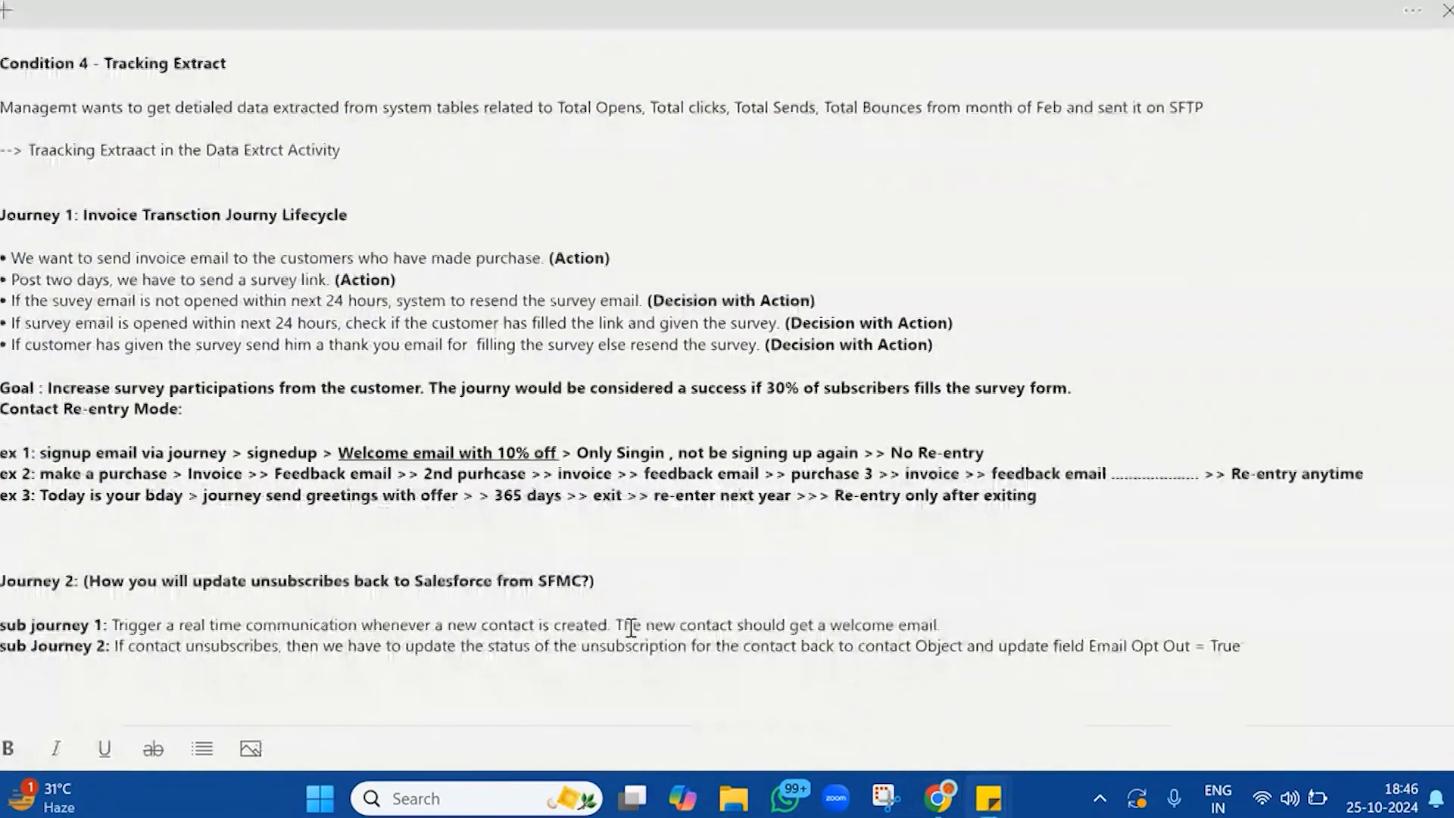
left_click(1294, 660)
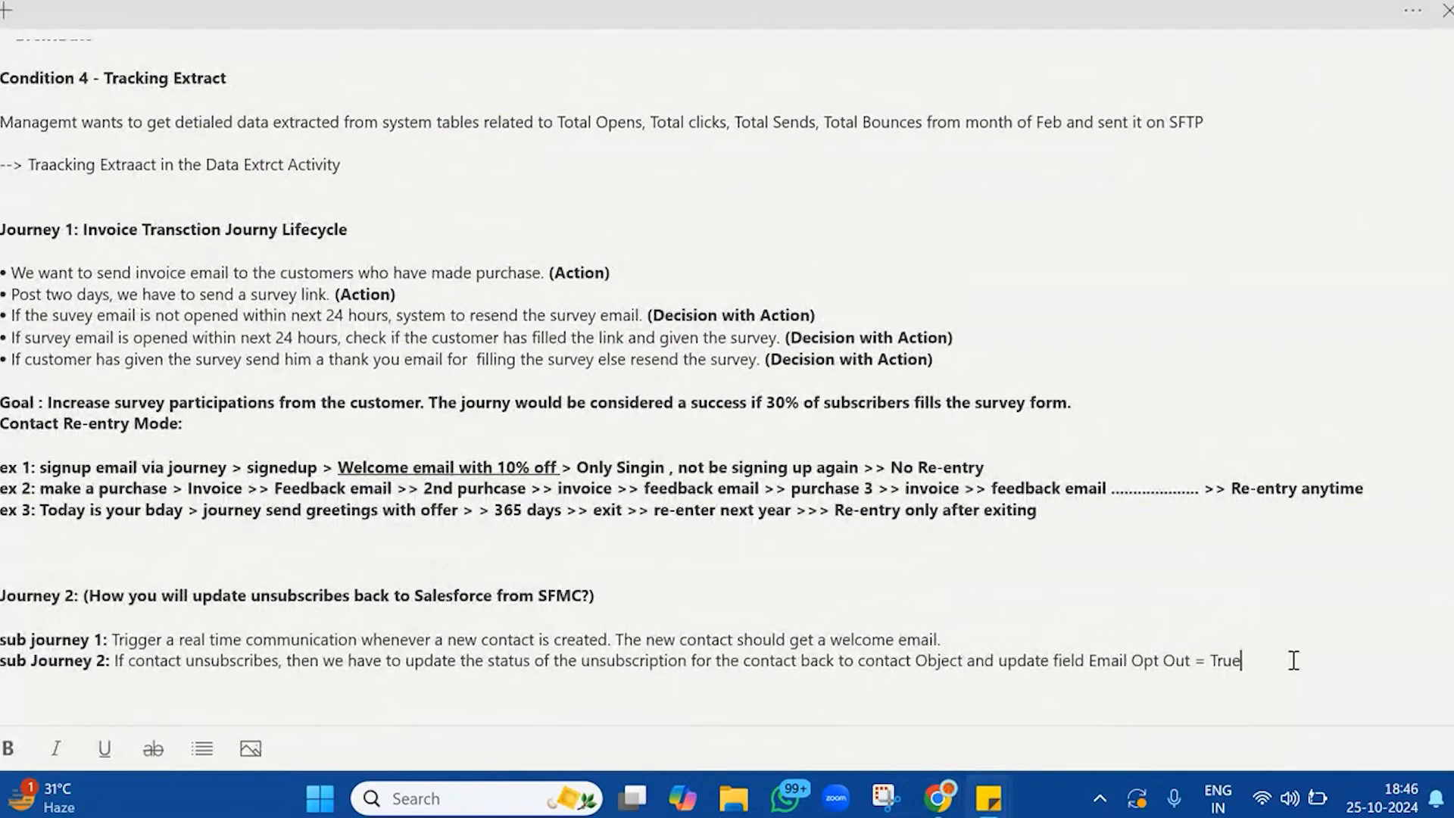
key("Return")
key("Return")
type("Journey 3 :")
key("Return")
key("Return")
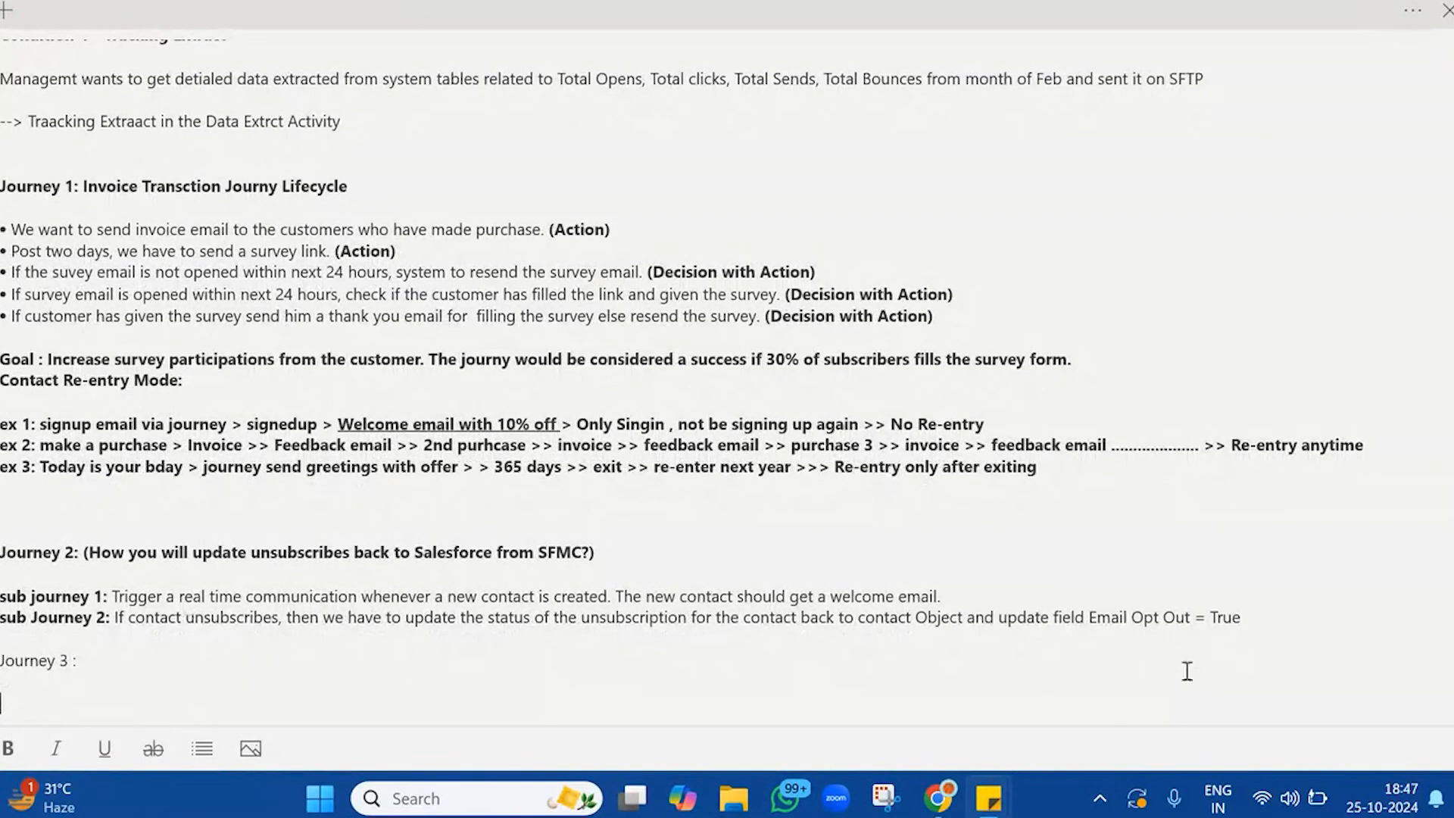
triple_click(156, 660)
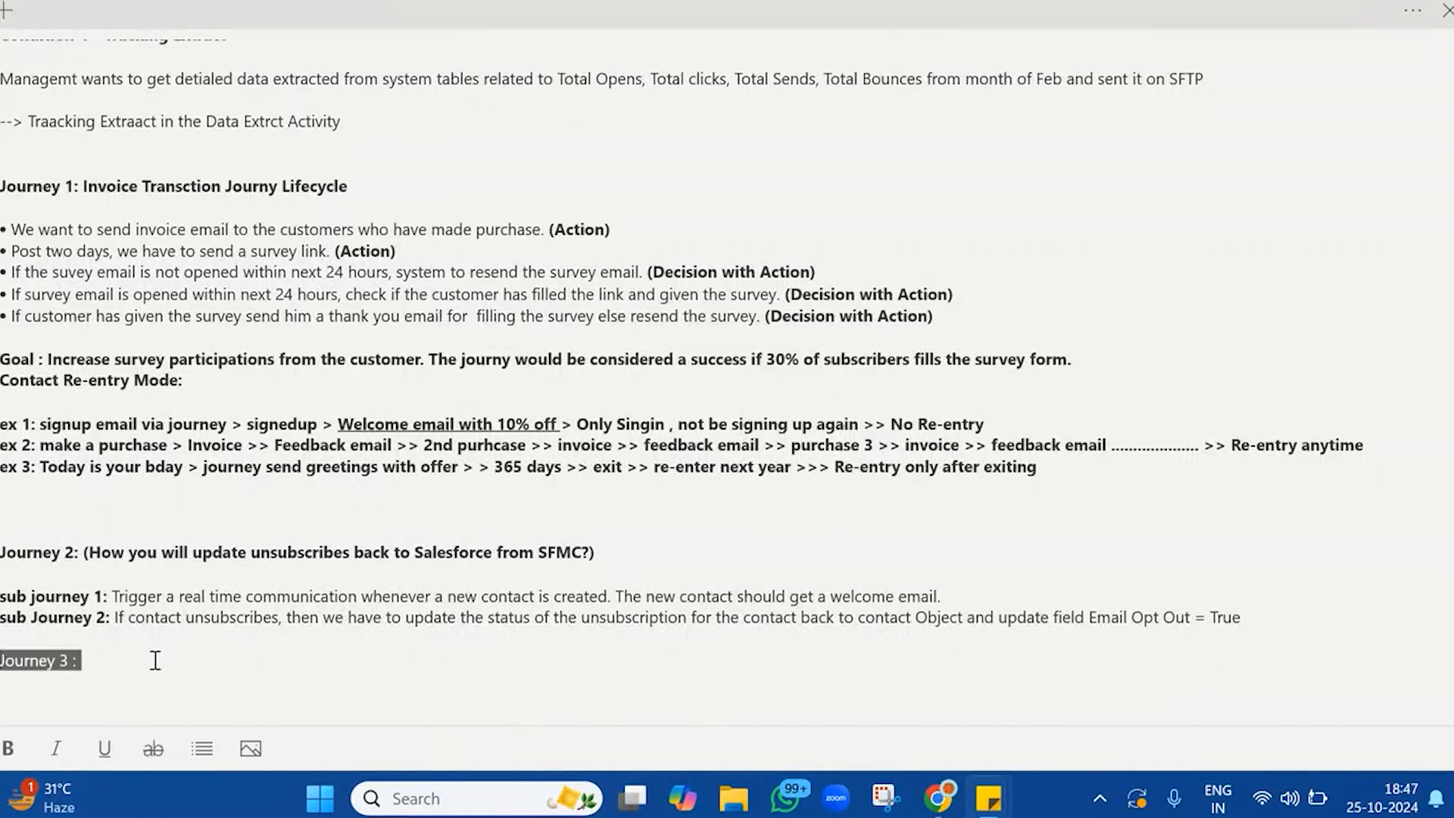
key("ctrl+b")
Write "Email is sent to Contact for marketing purpose." under the Journey 3 heading
left_click(126, 690)
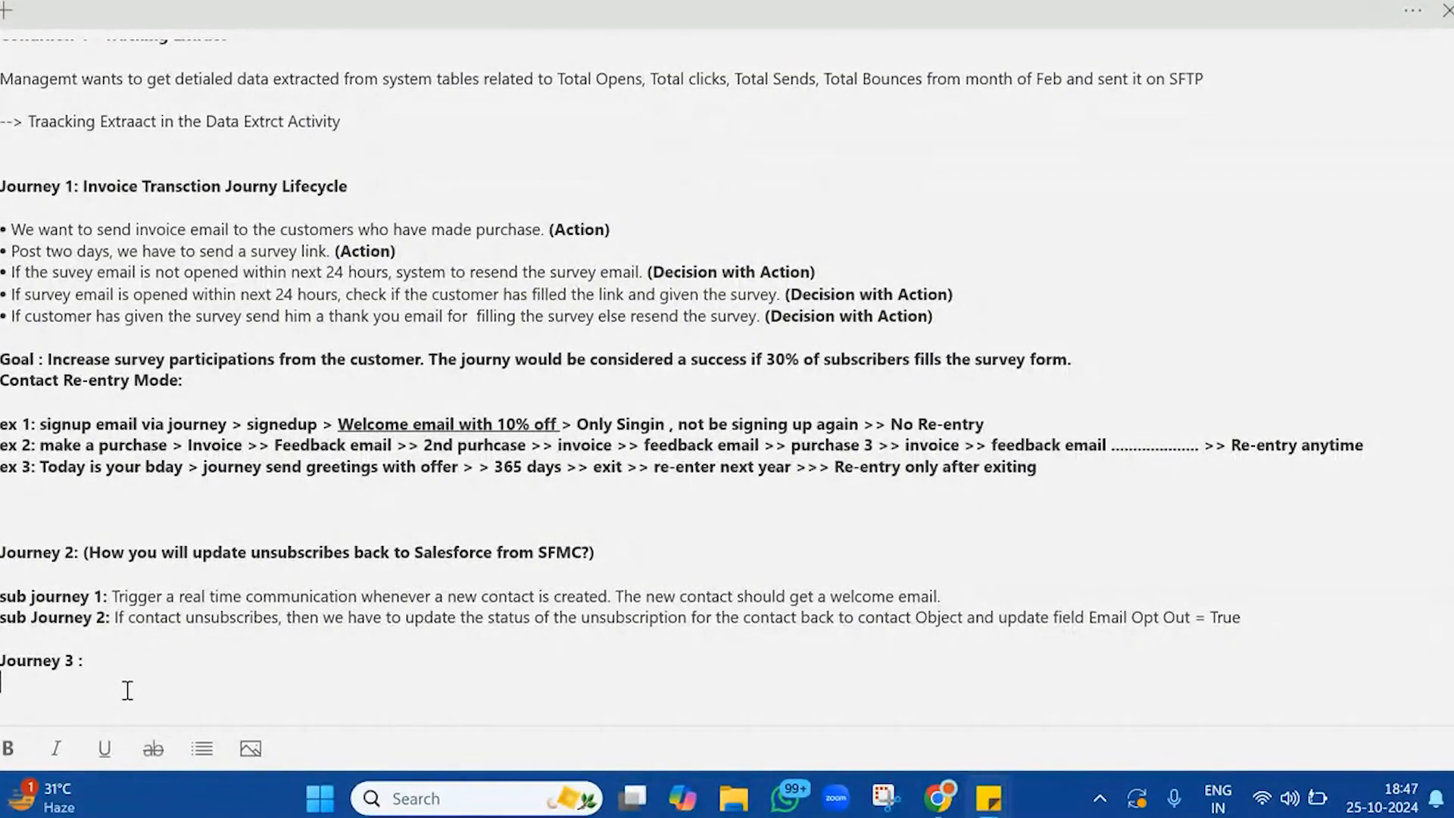
type("Journey ")
type("is sa")
key("BackSpace")
key("BackSpace")
key("BackSpace")
key("BackSpace")
key("BackSpace")
key("BackSpace")
key("BackSpace")
key("BackSpace")
key("BackSpace")
key("BackSpace")
key("BackSpace")
key("BackSpace")
key("BackSpace")
type("Ema")
type("il is sent to ")
type("Contact ")
type("for ")
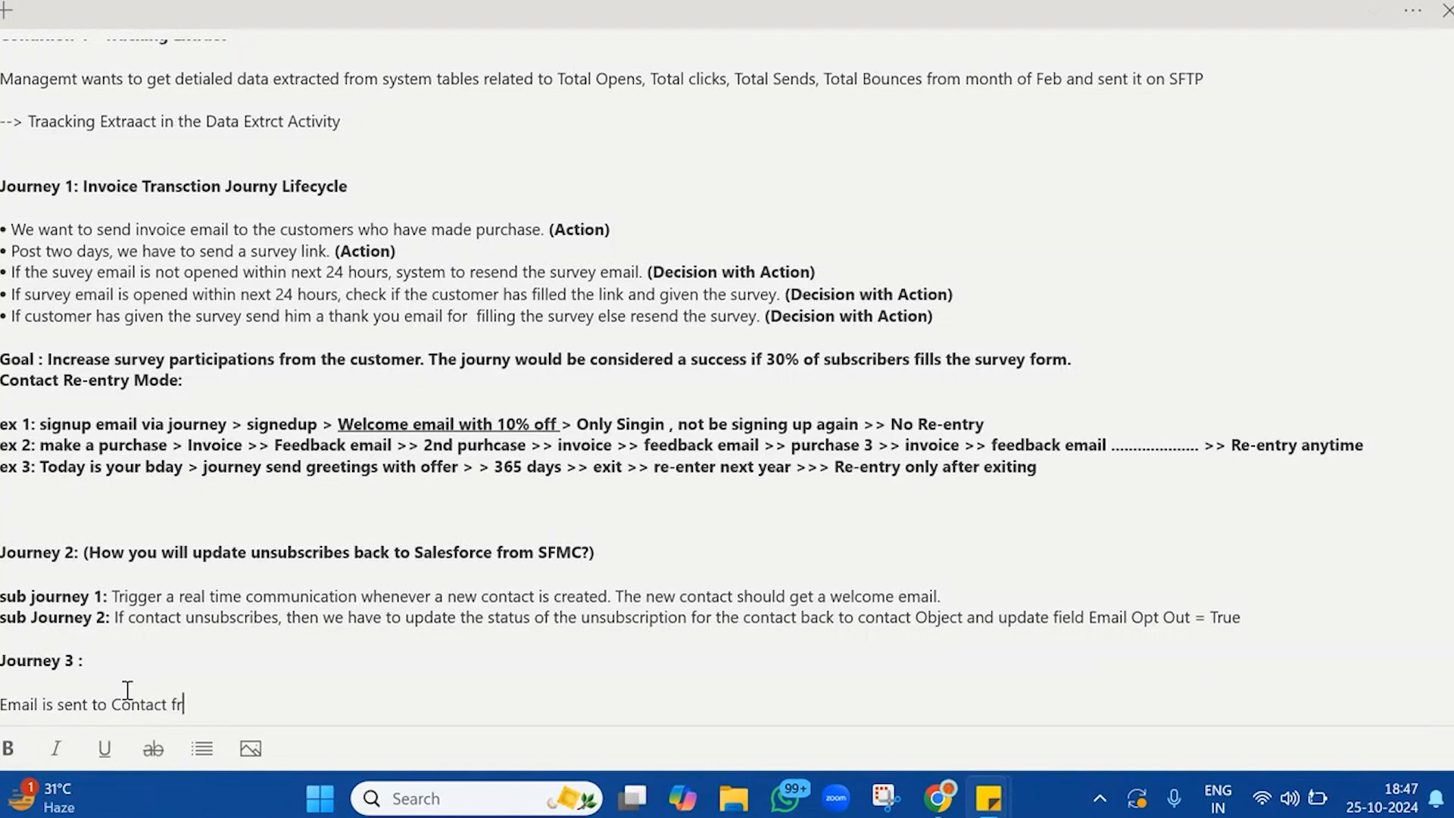
type("marketing purpo")
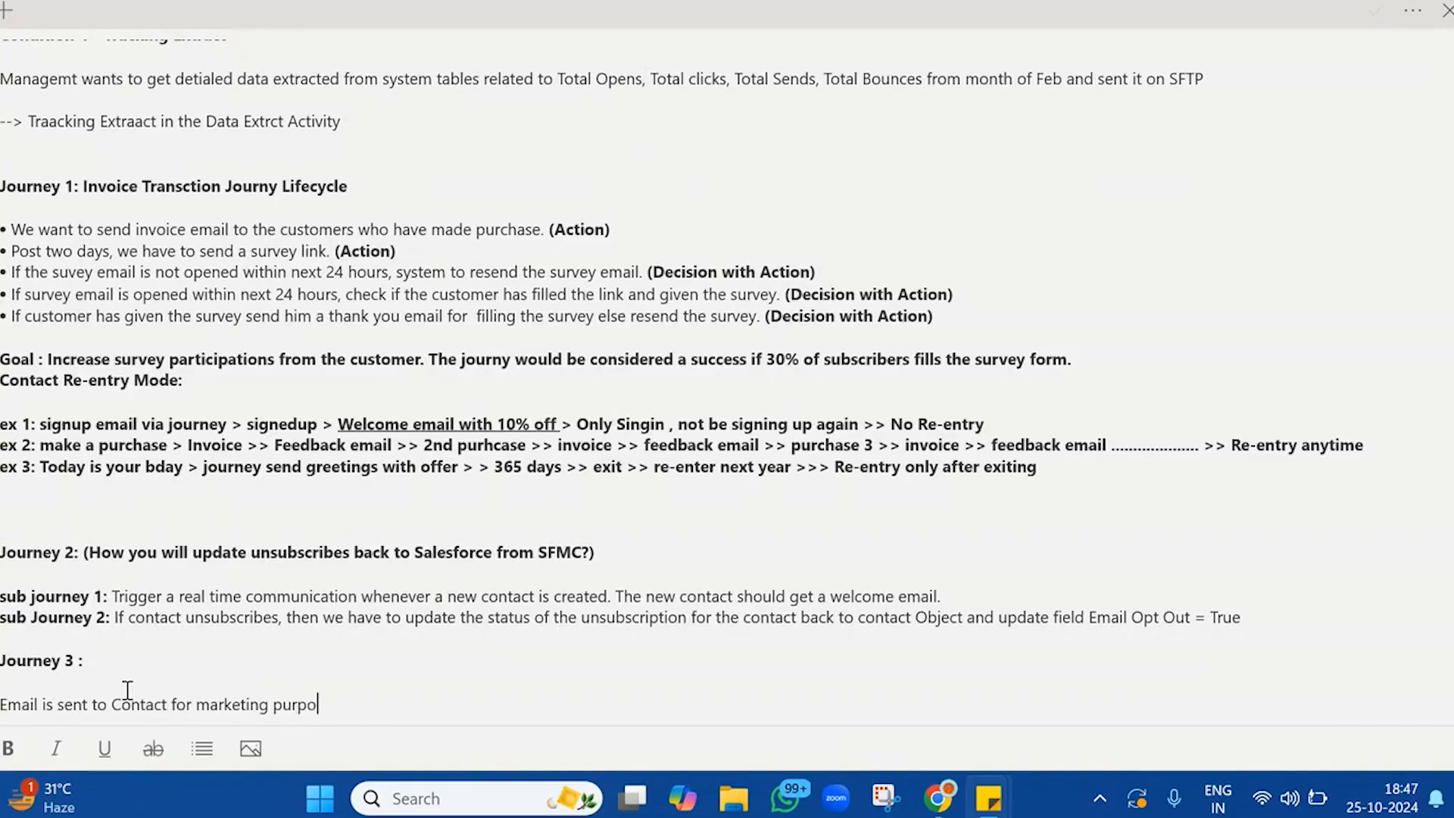
type("se. Customer might want to know more about the product.")
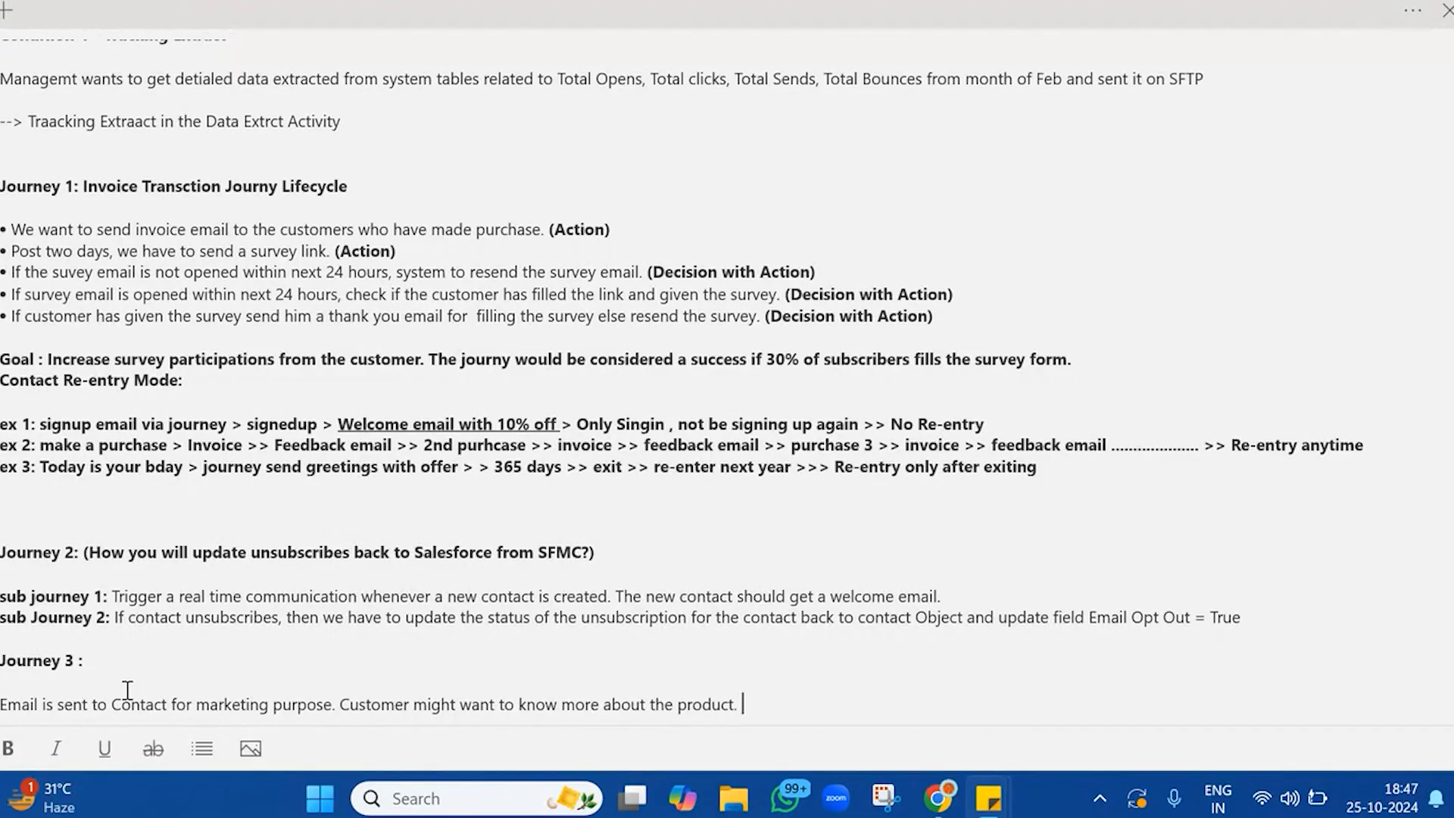
Continue Journey 3 with "Customer might request a calll back from the call back button preent in the email."
type("Customer might reu")
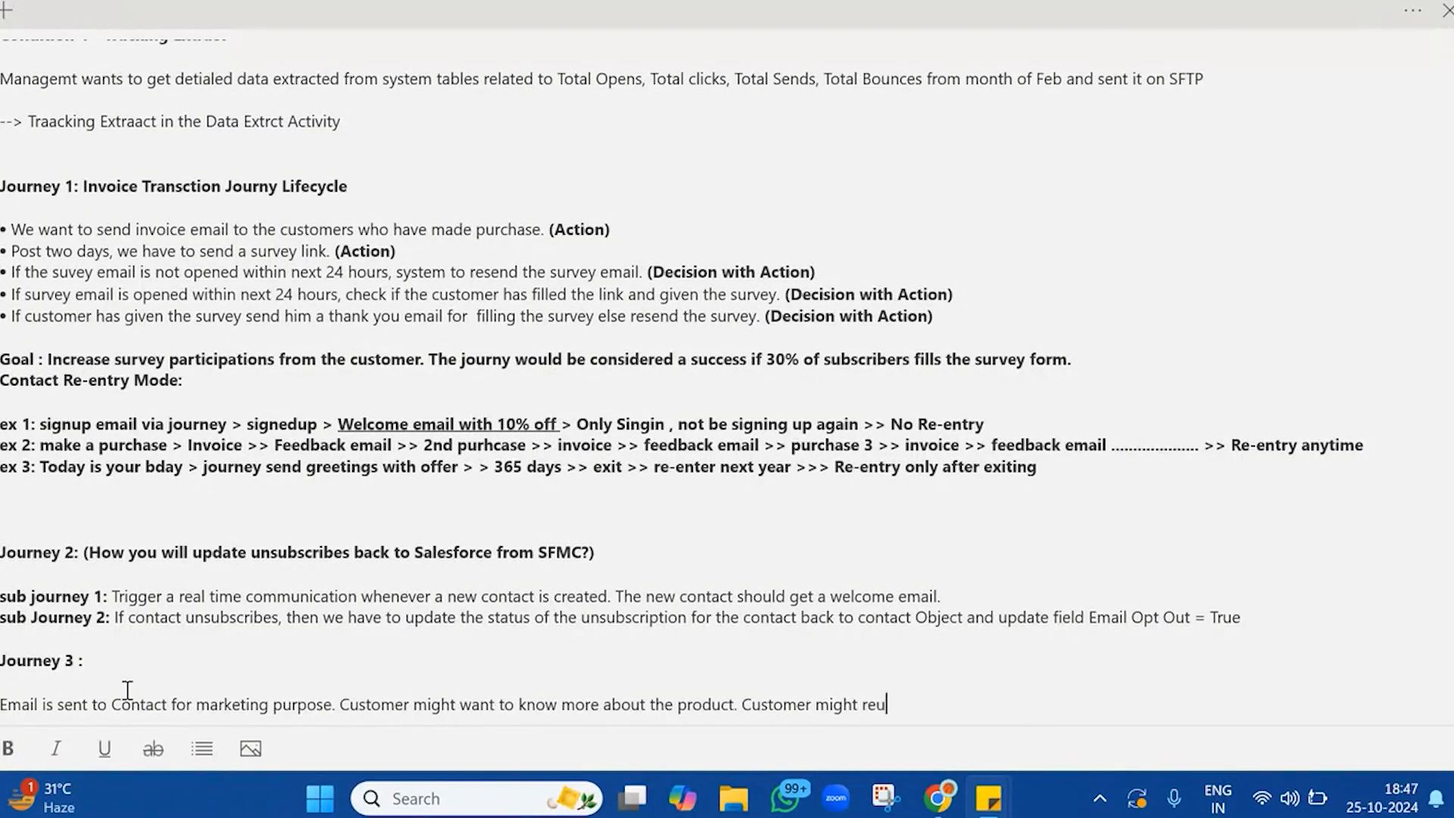
key("BackSpace")
type("quest a calll back from the call back button preent in the email.")
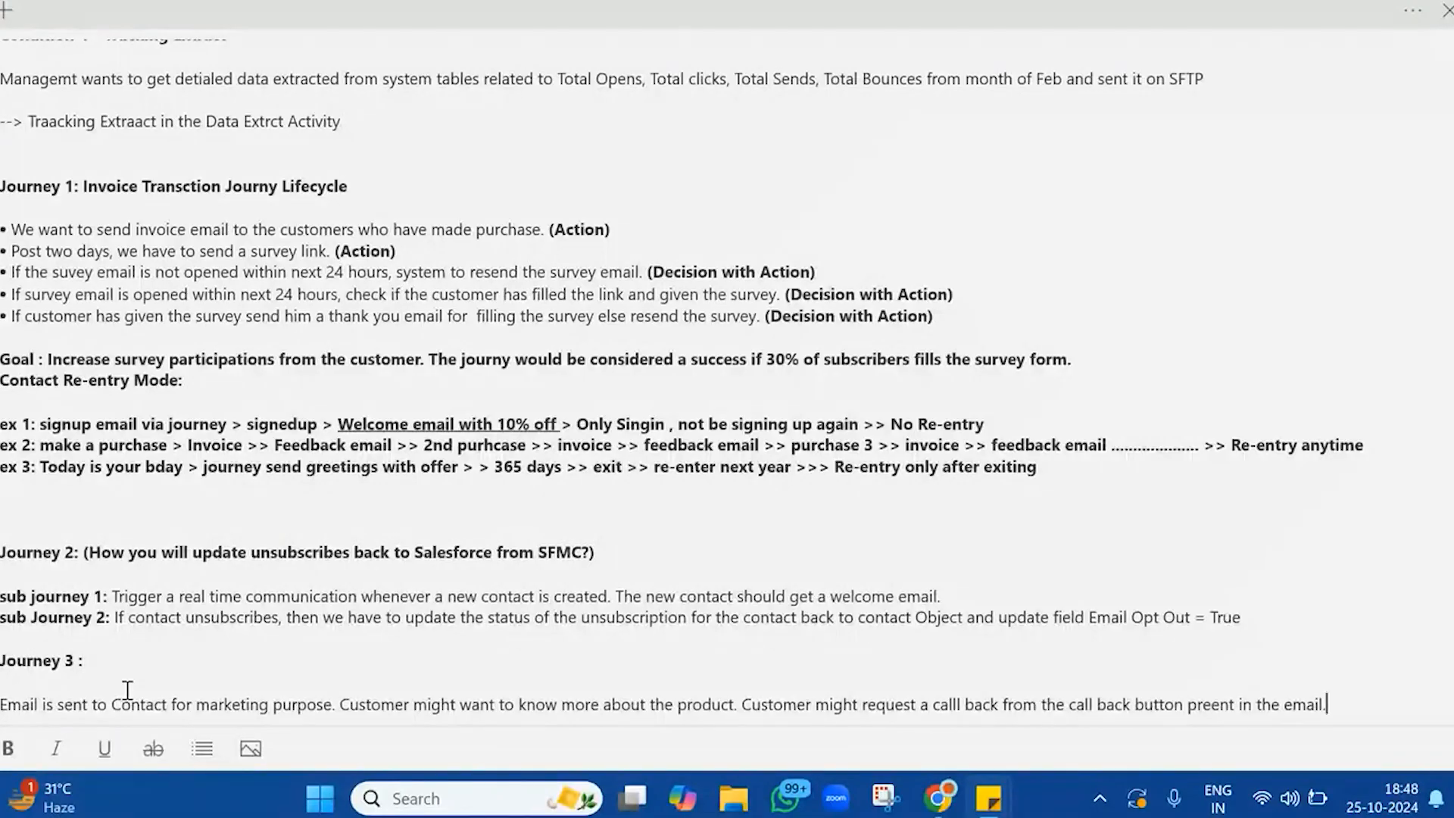
Add "If we get a call back request, we have to create a case in Service cloud" to the Journey 3 description
type("If we get a call ba")
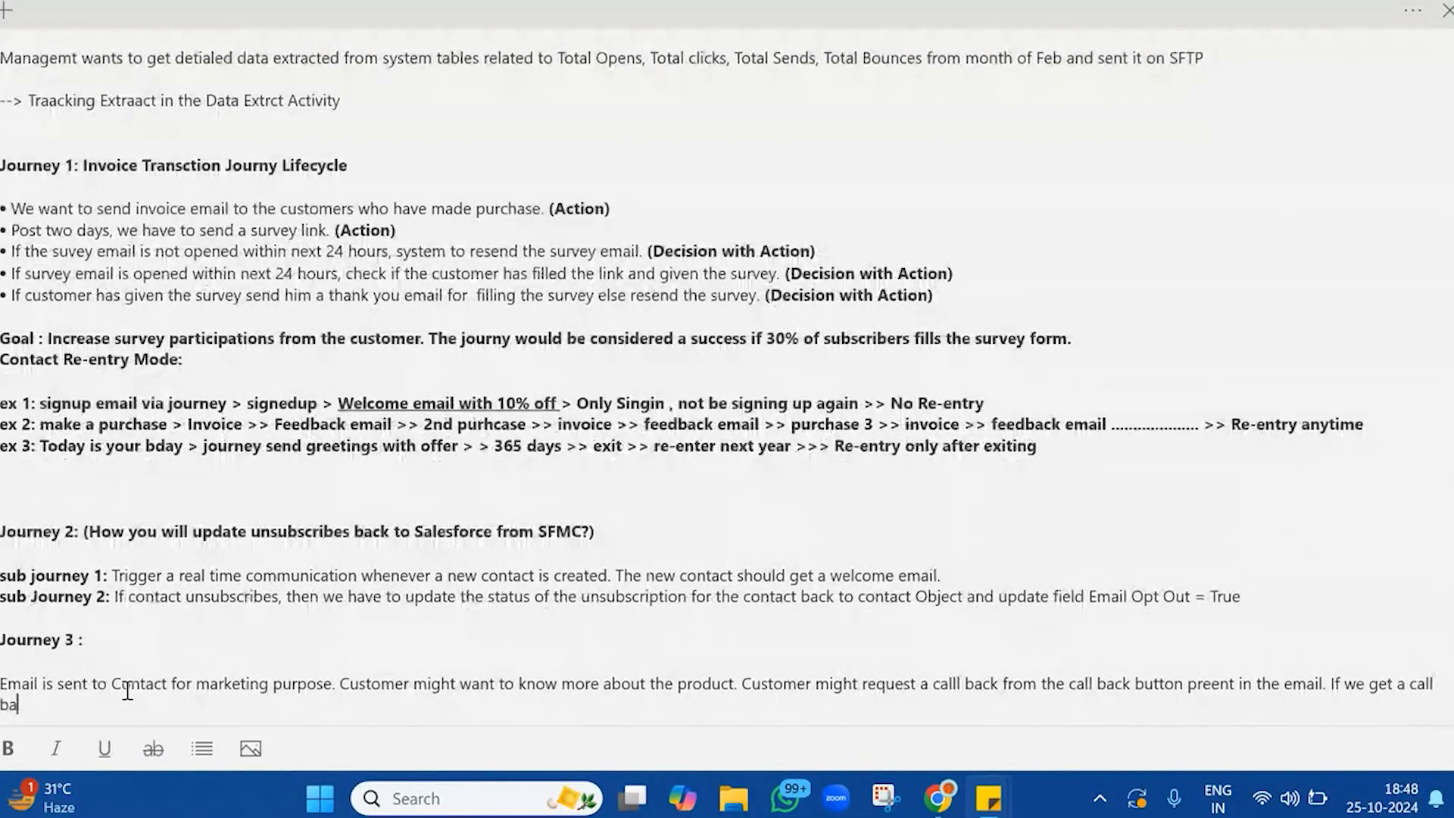
type("ck reques")
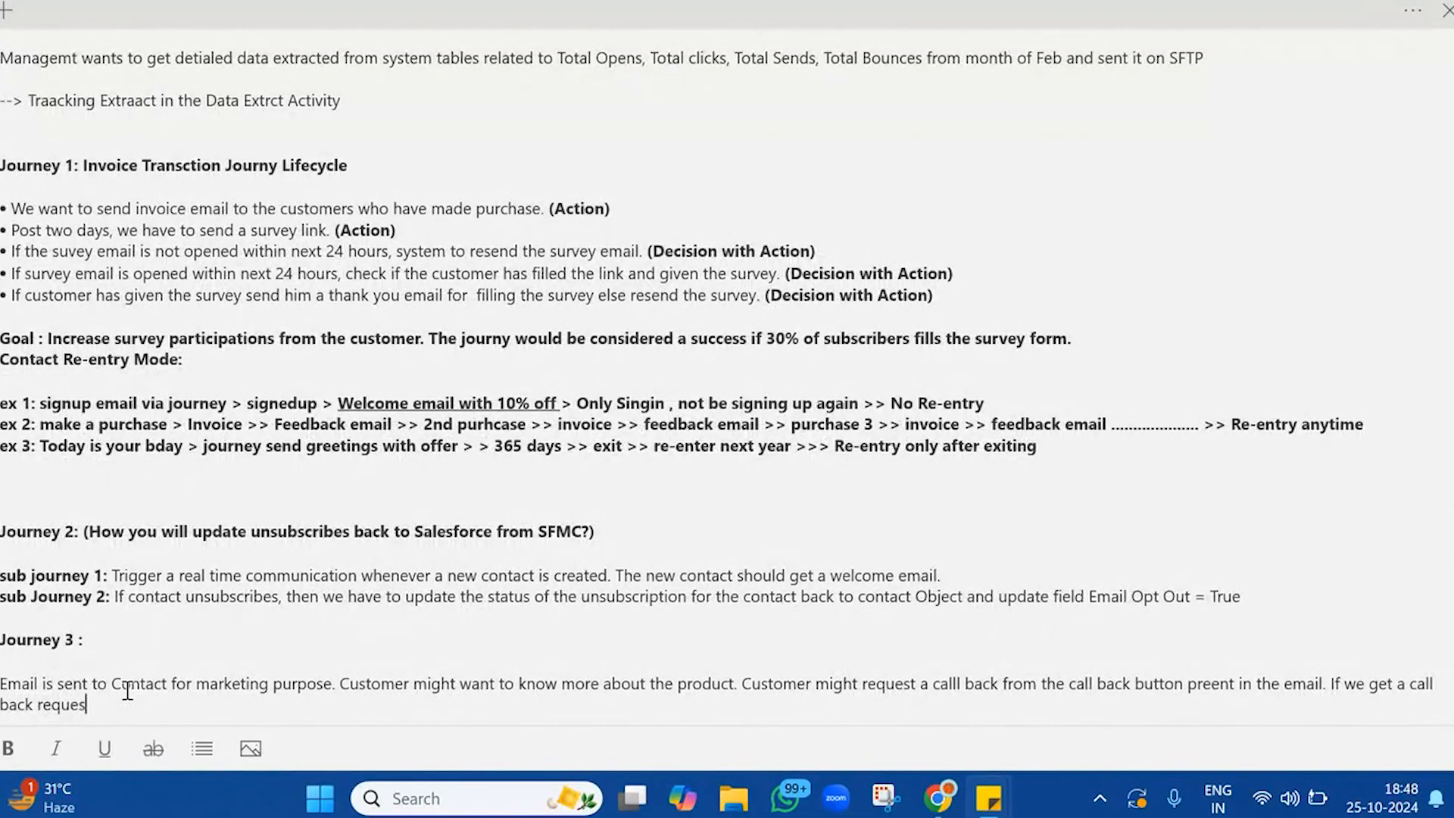
type("t, we have t")
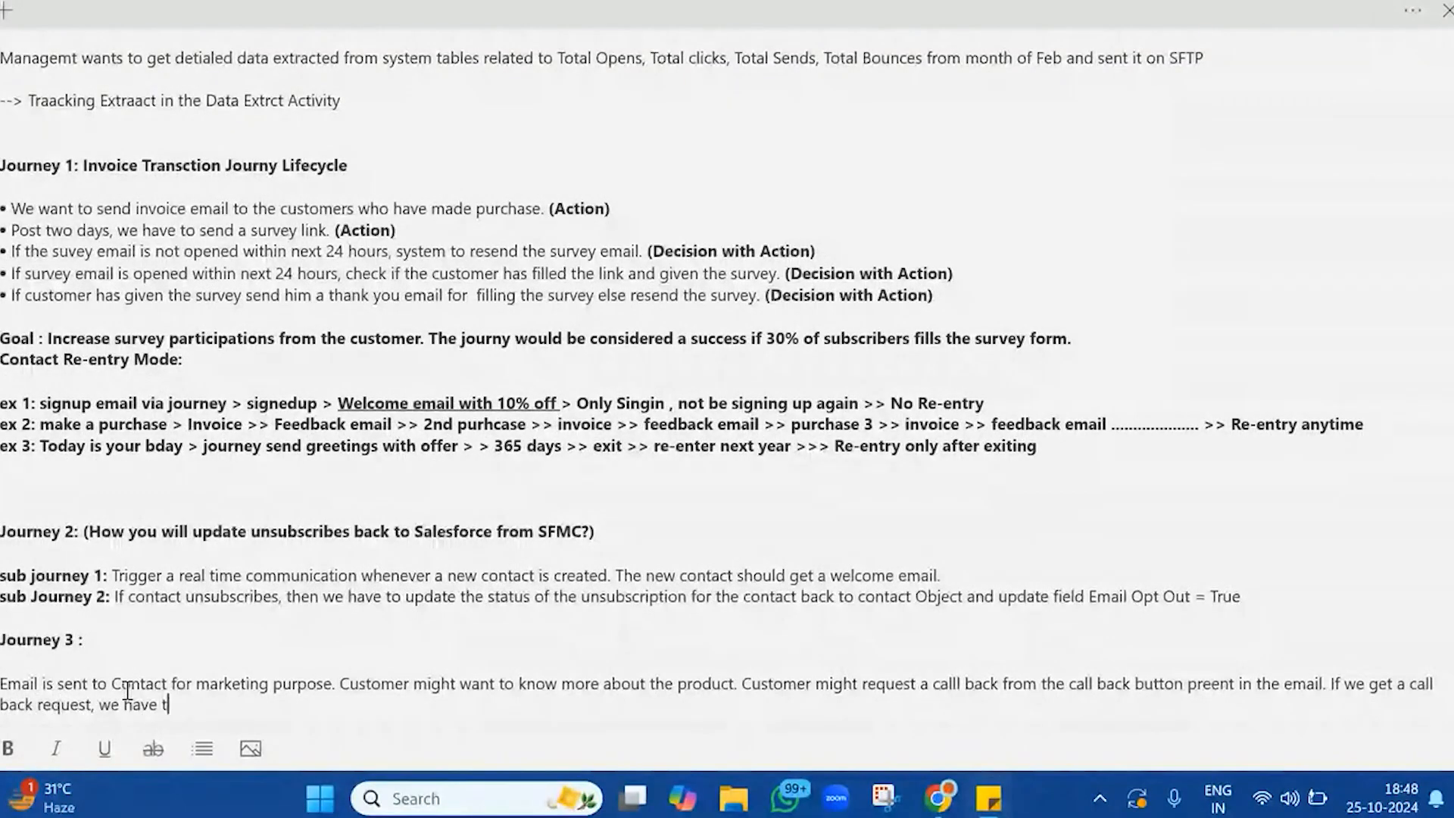
type("o create a c")
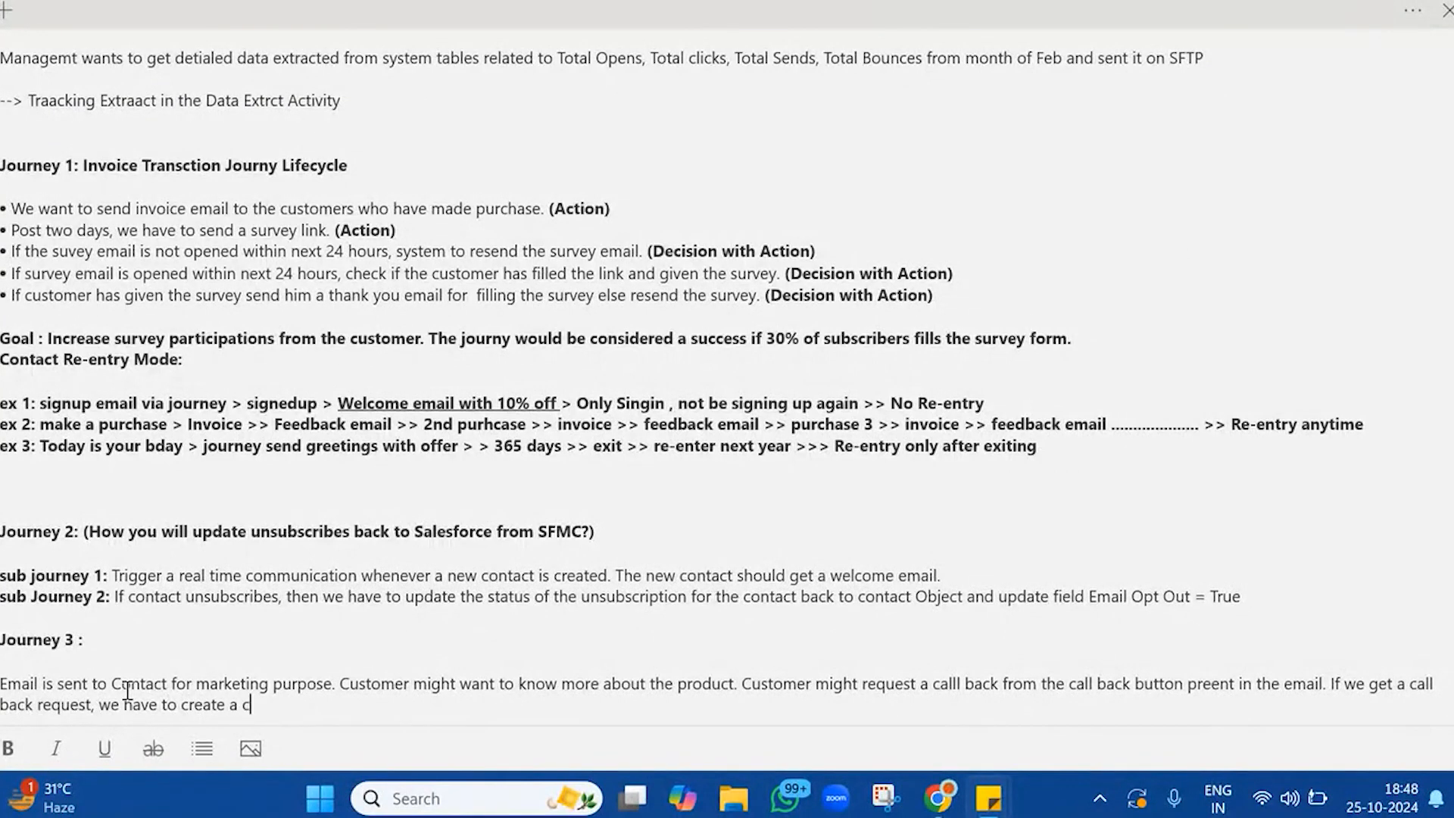
type("ase in Service cloud ")
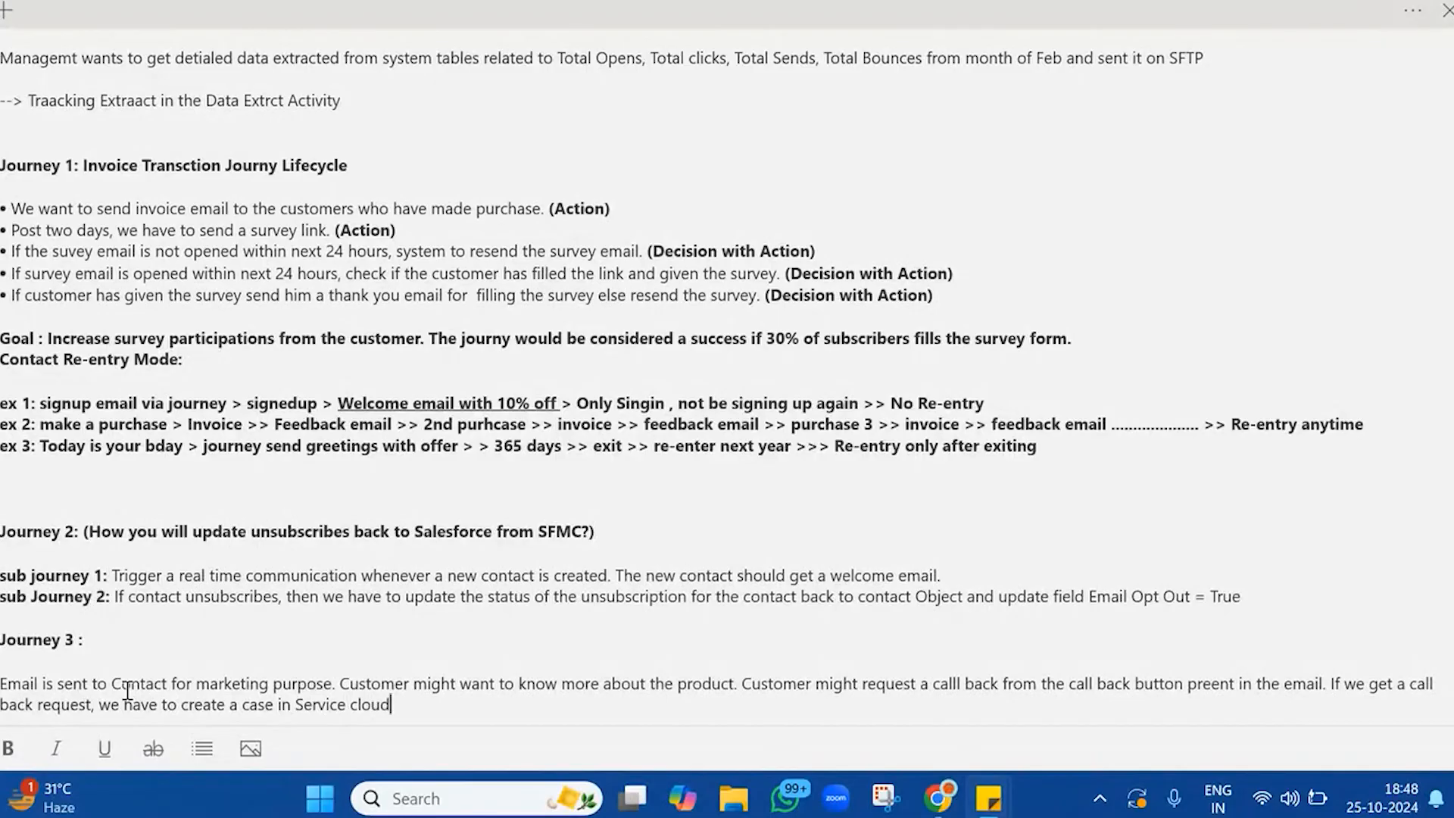
type("and asign it to an a")
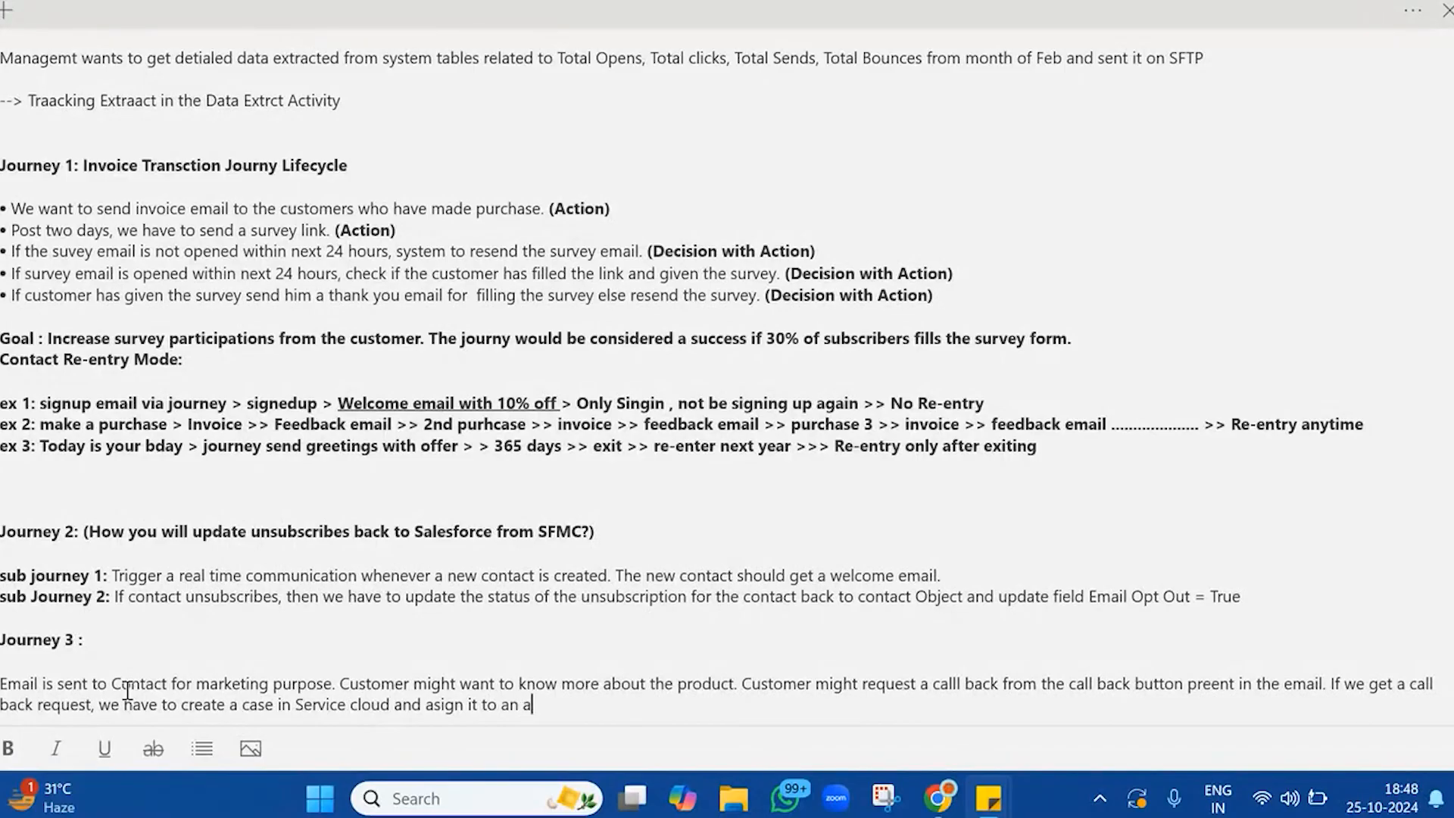
type("gent to discuss t")
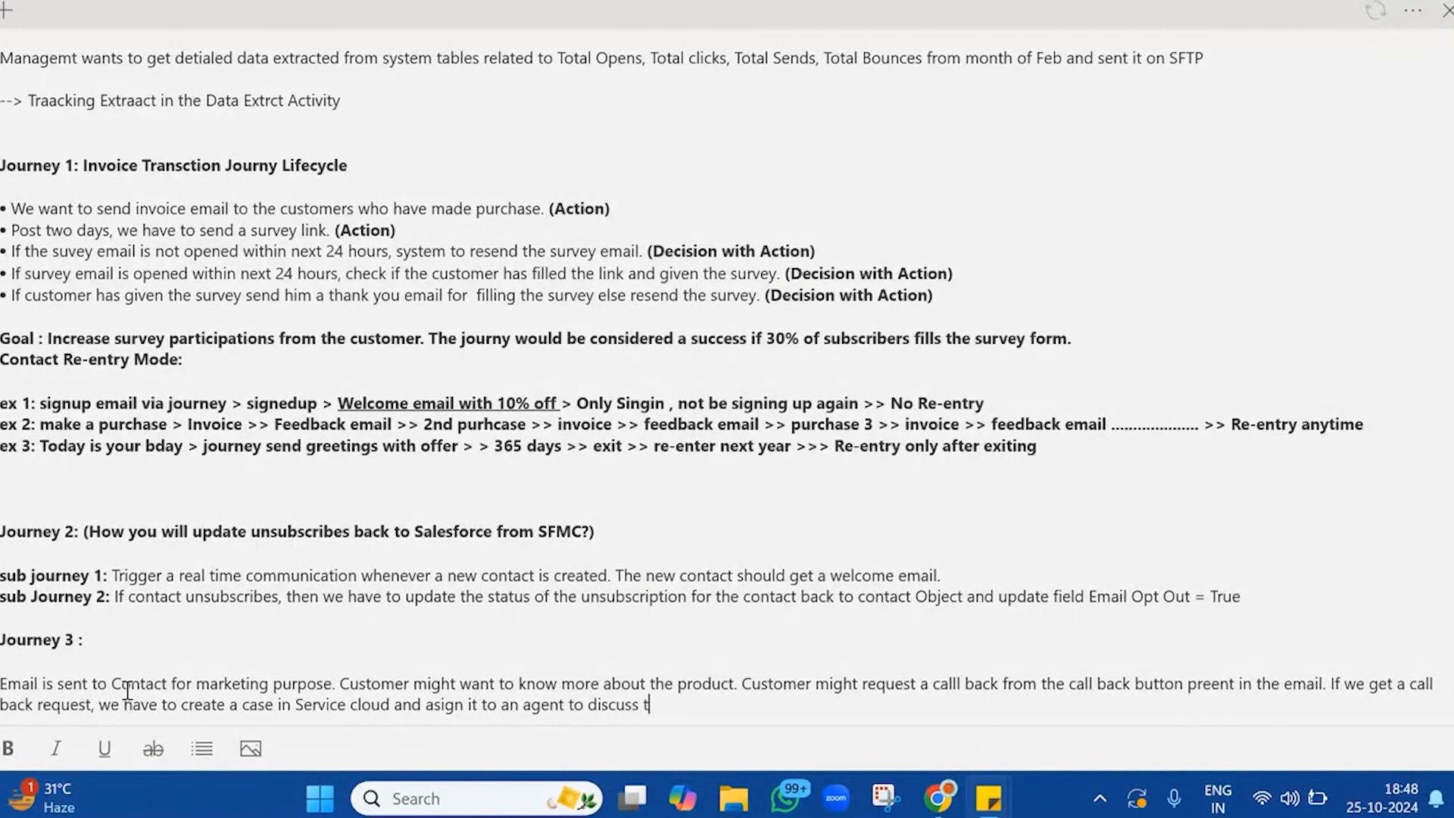
type("he opportunity with the")
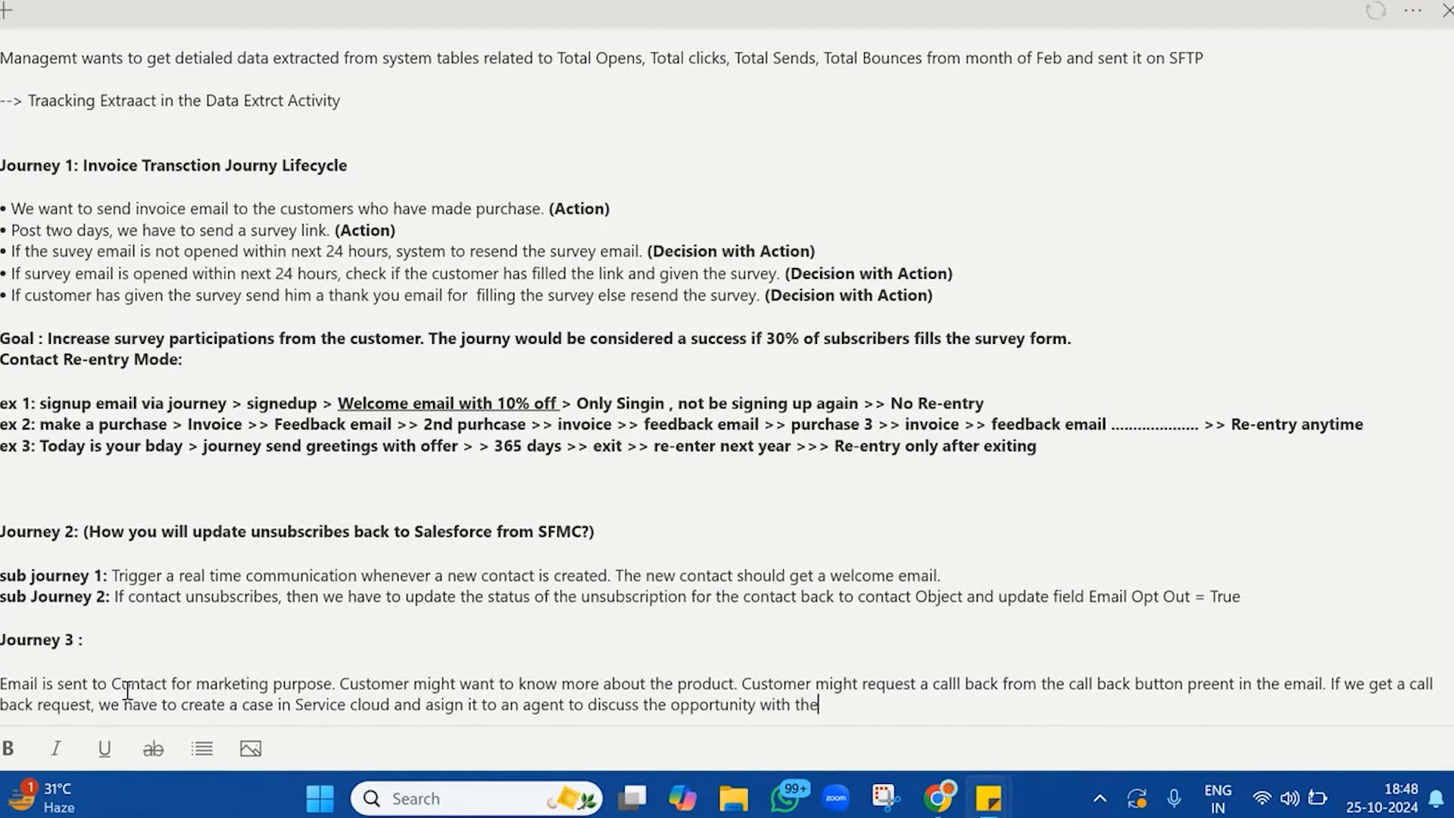
type(" customer over call.")
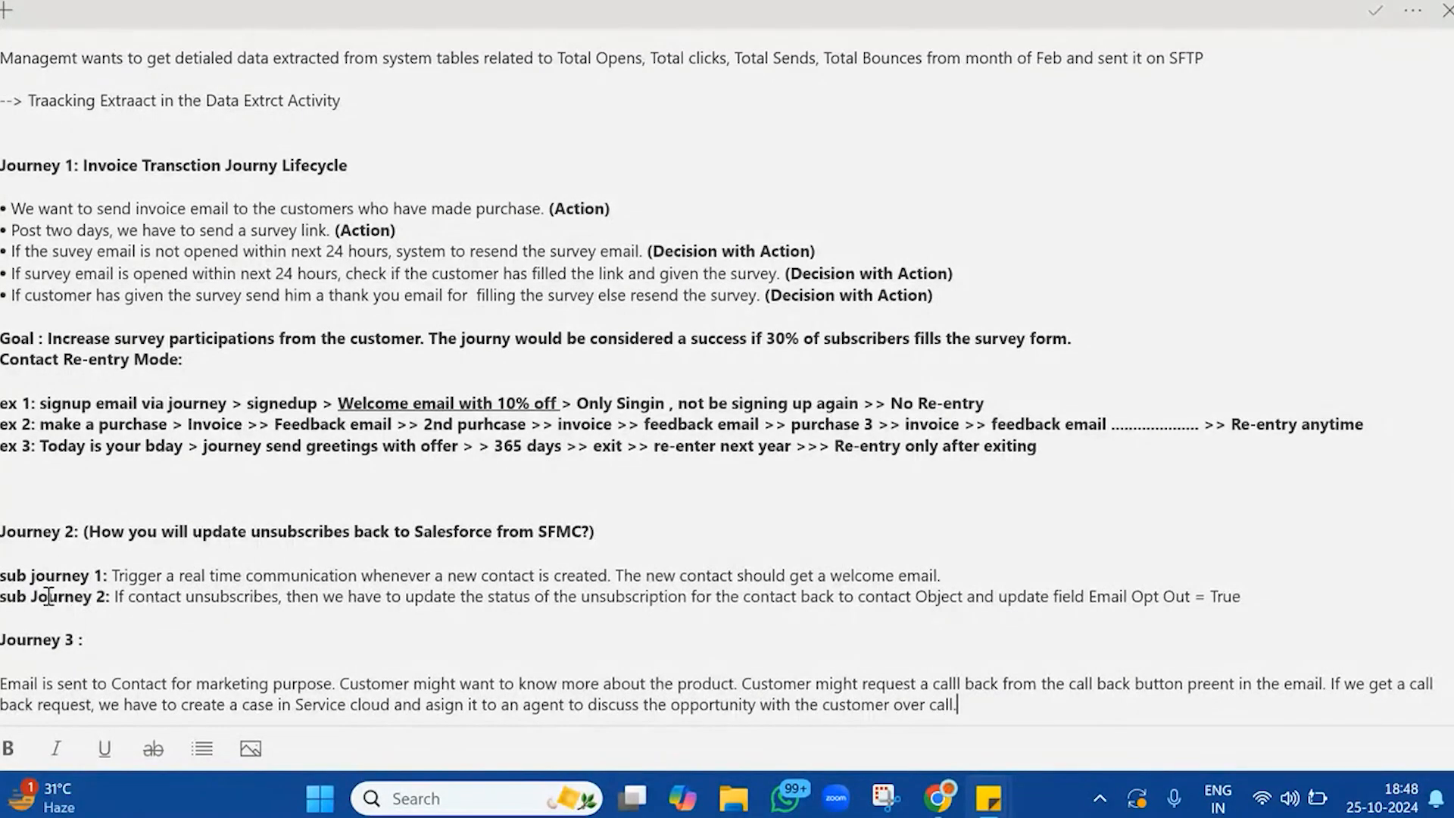
Insert "2nnd email after welcome" at the start of the Journey 3 description, before "Email is sent to Contact"
triple_click(176, 572)
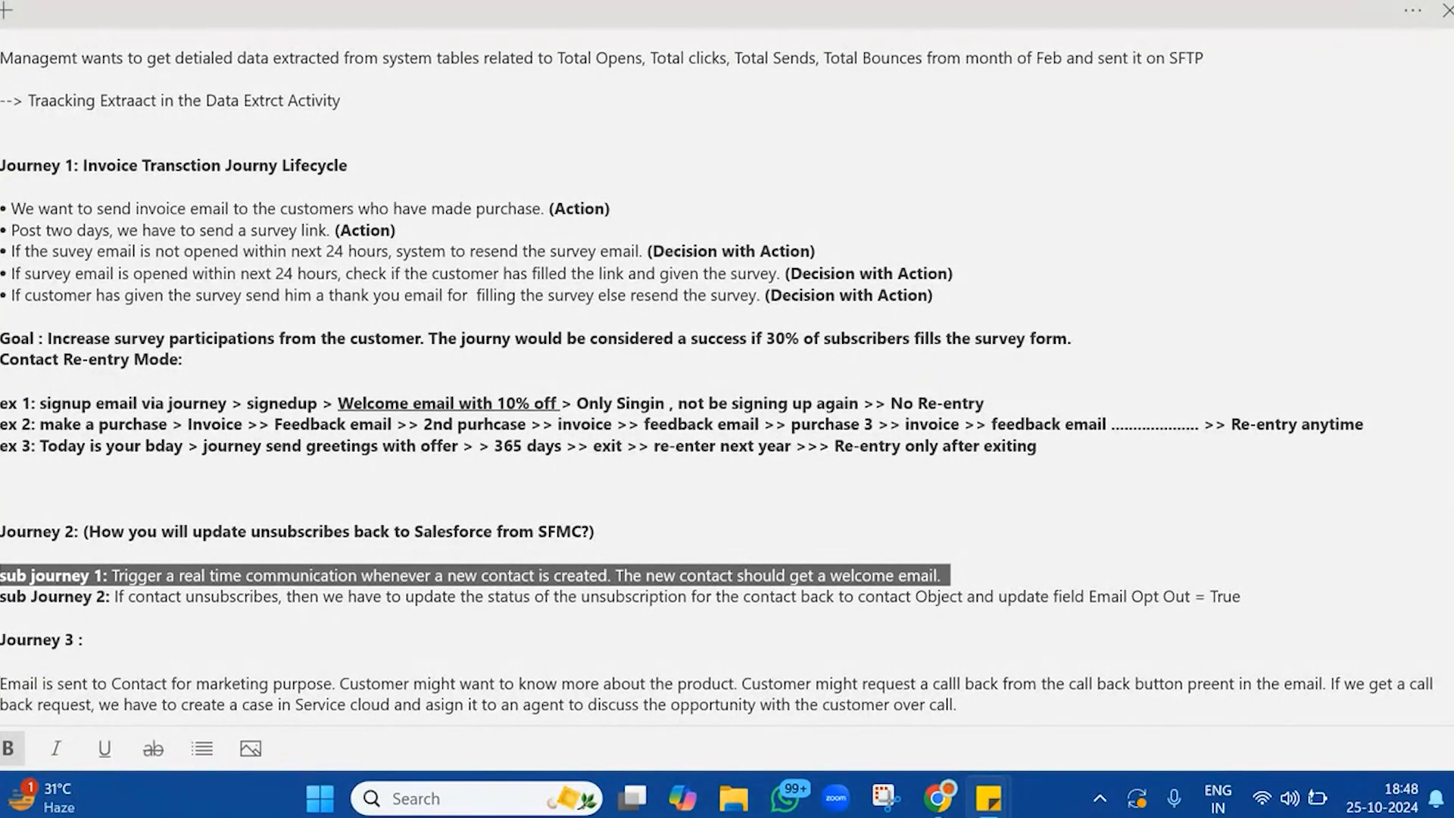
left_click_drag(1, 685, 1, 704)
left_click(1, 683)
type("2n")
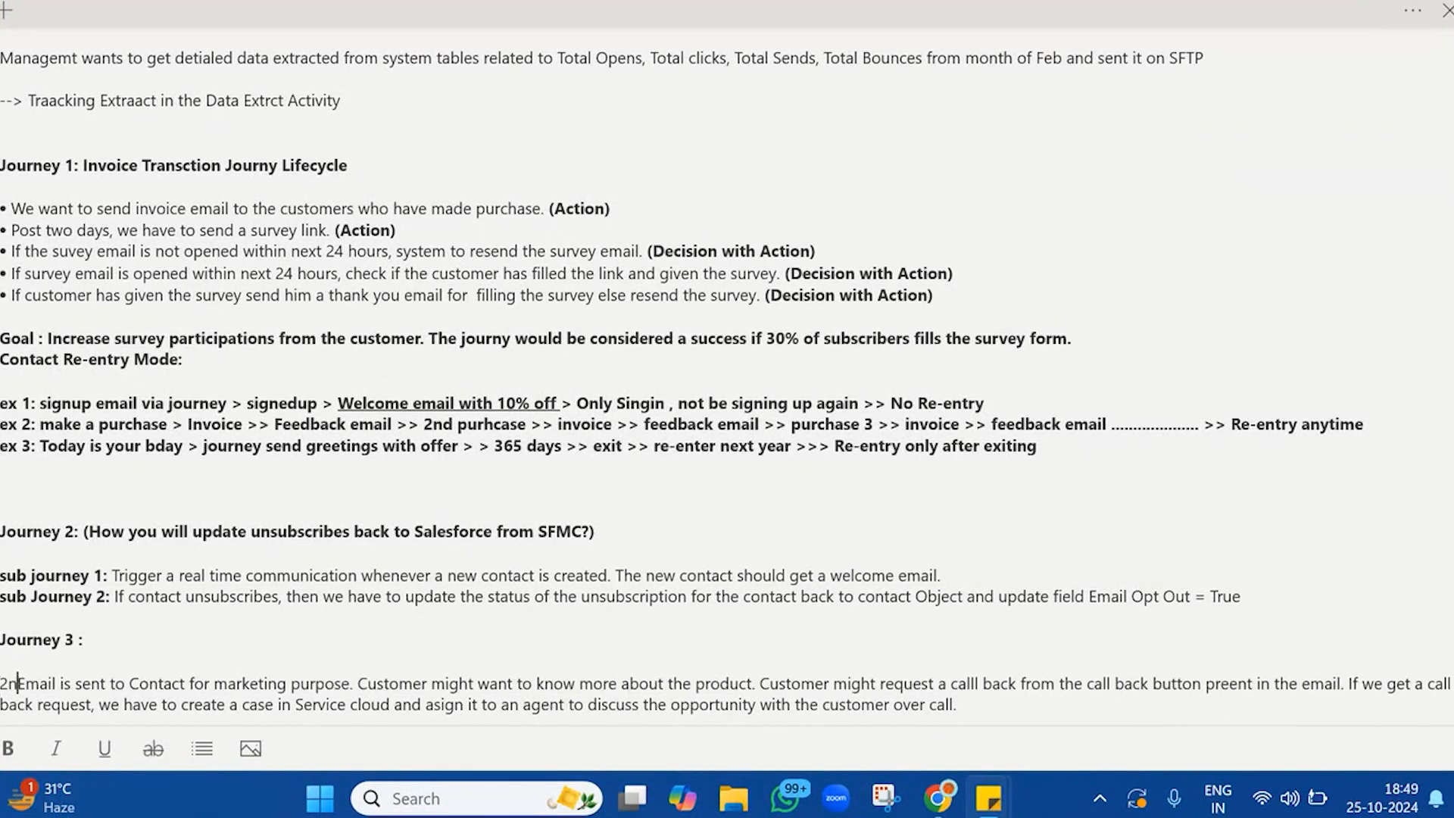
type("nd emai")
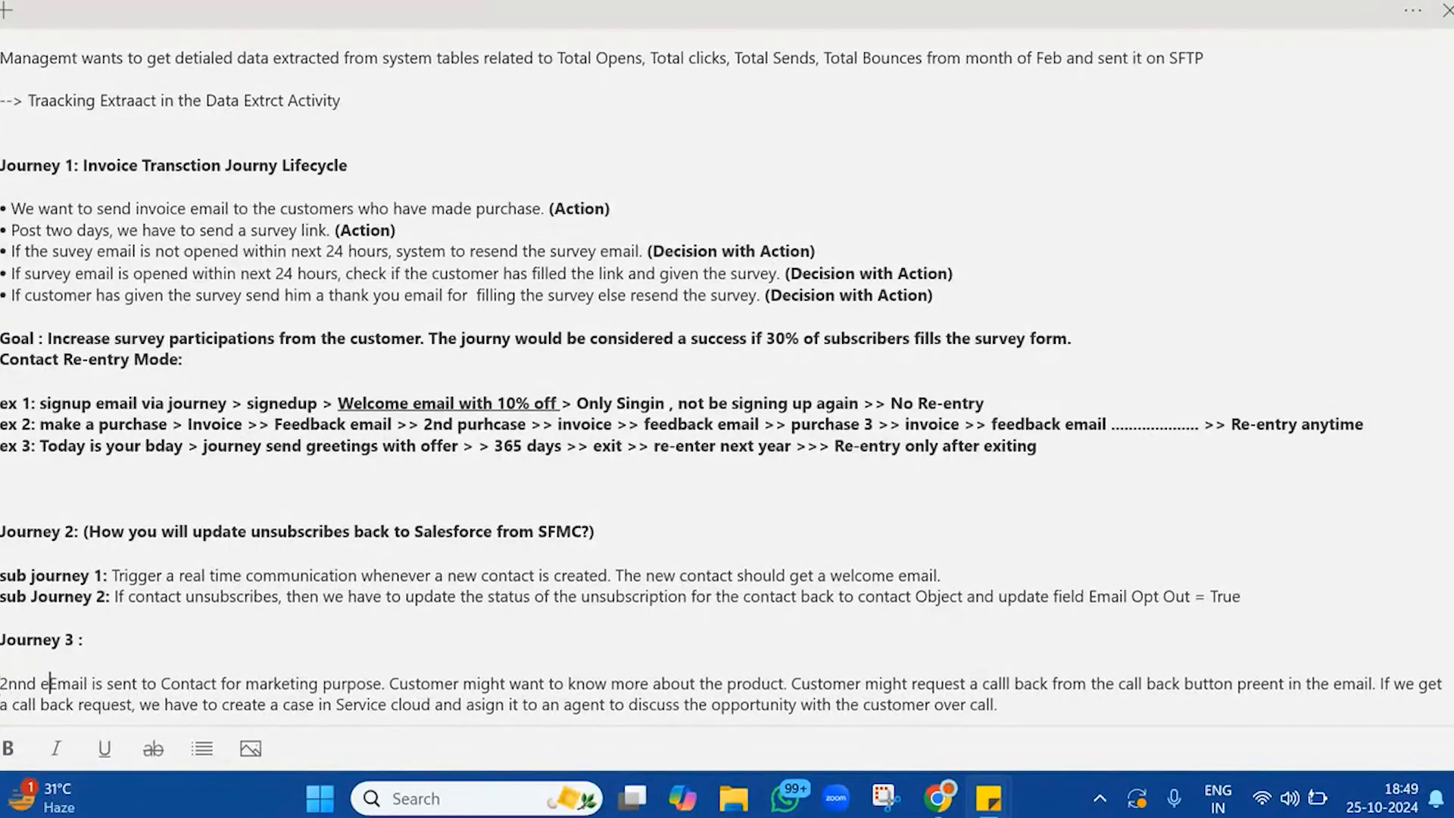
type("l after ")
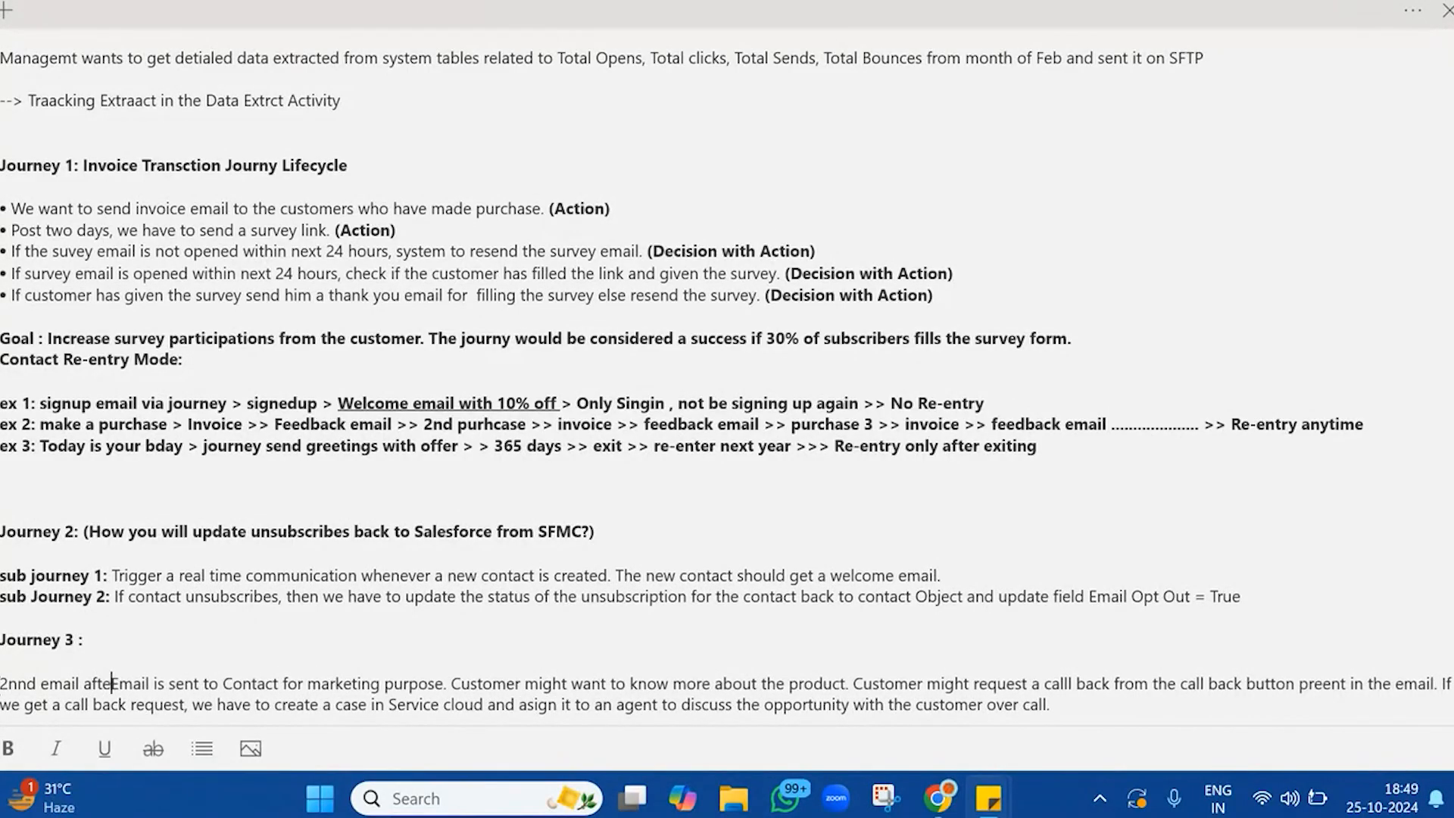
type("elcom")
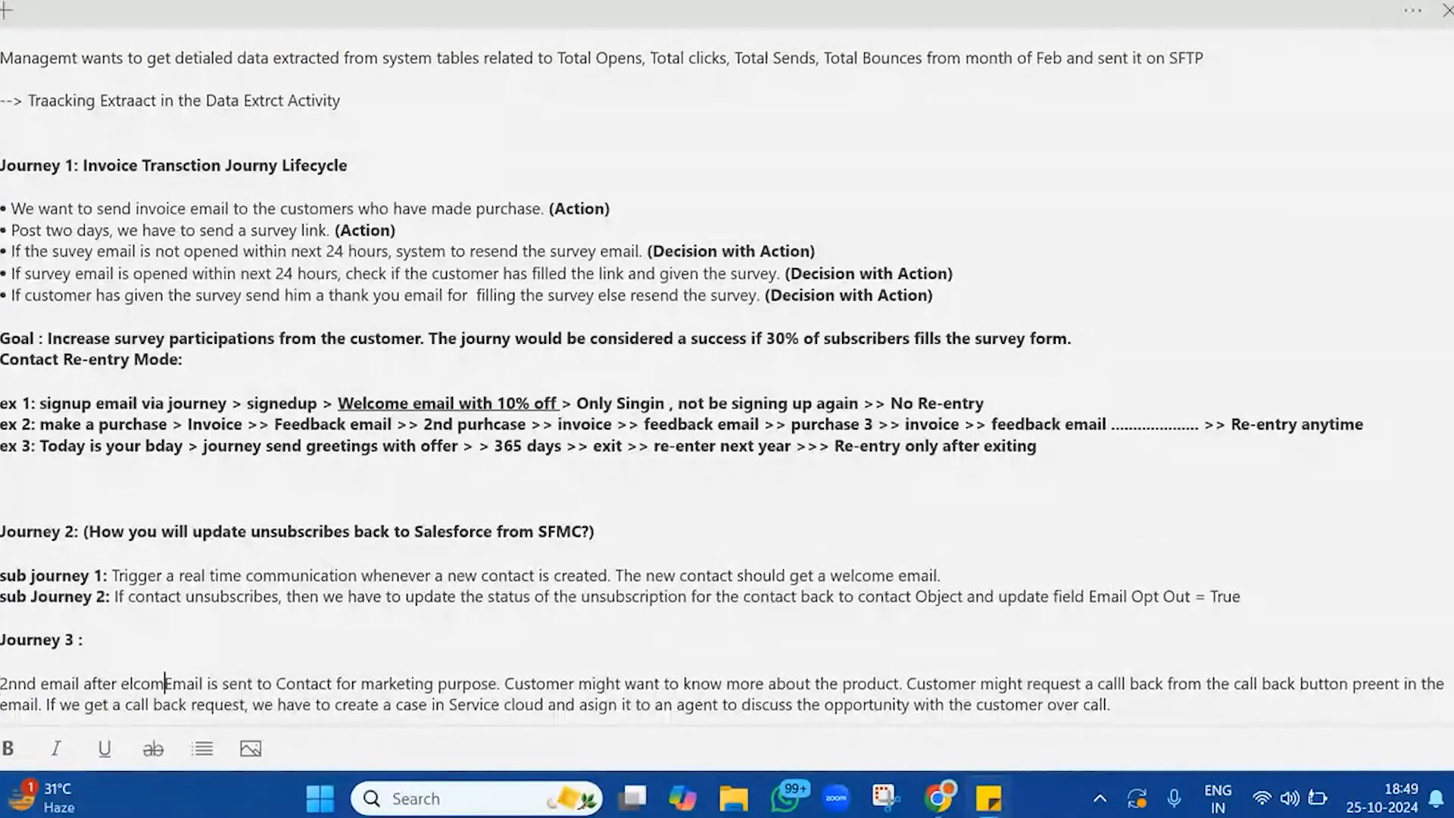
type("e")
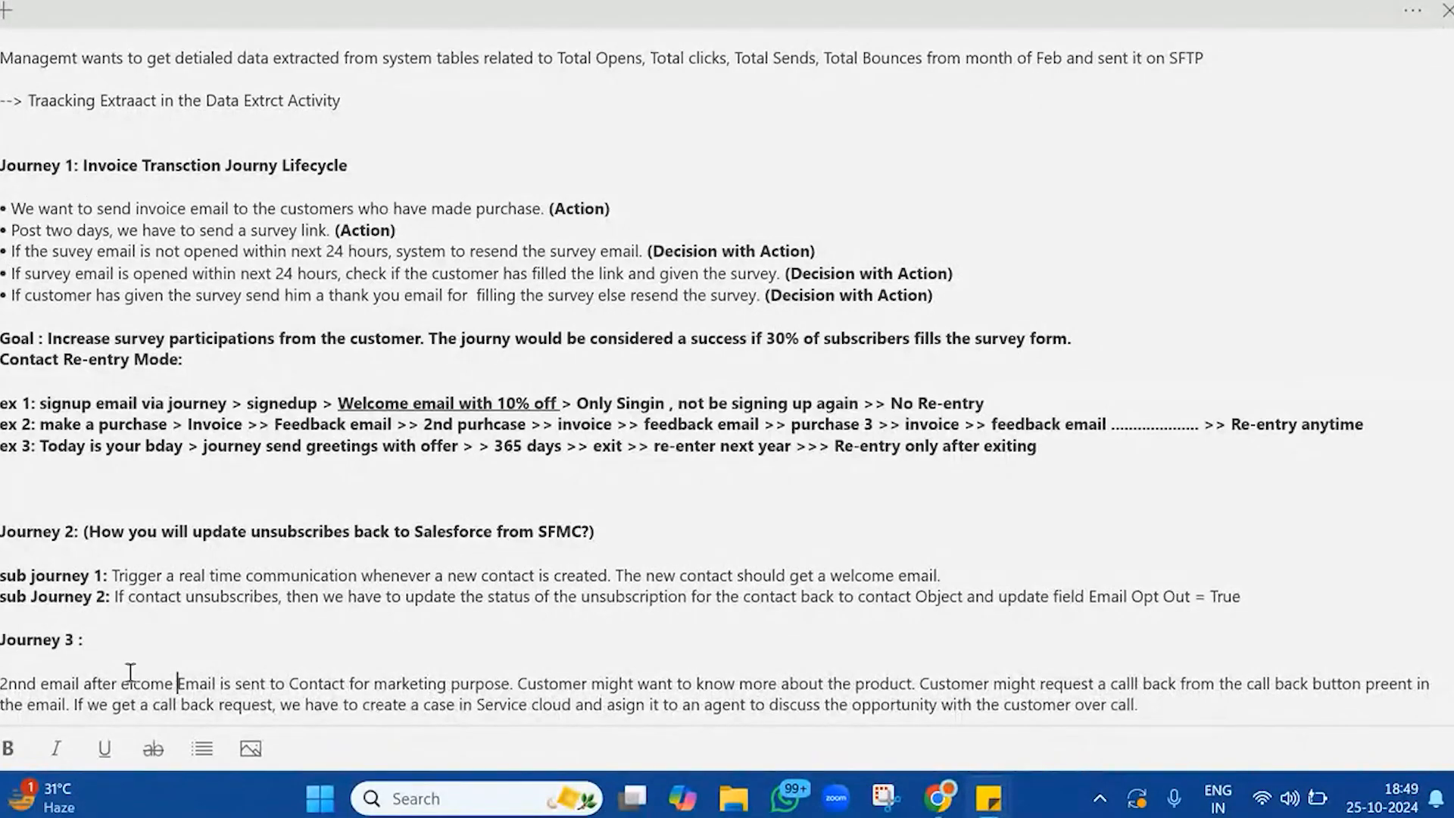
left_click(123, 685)
type("w")
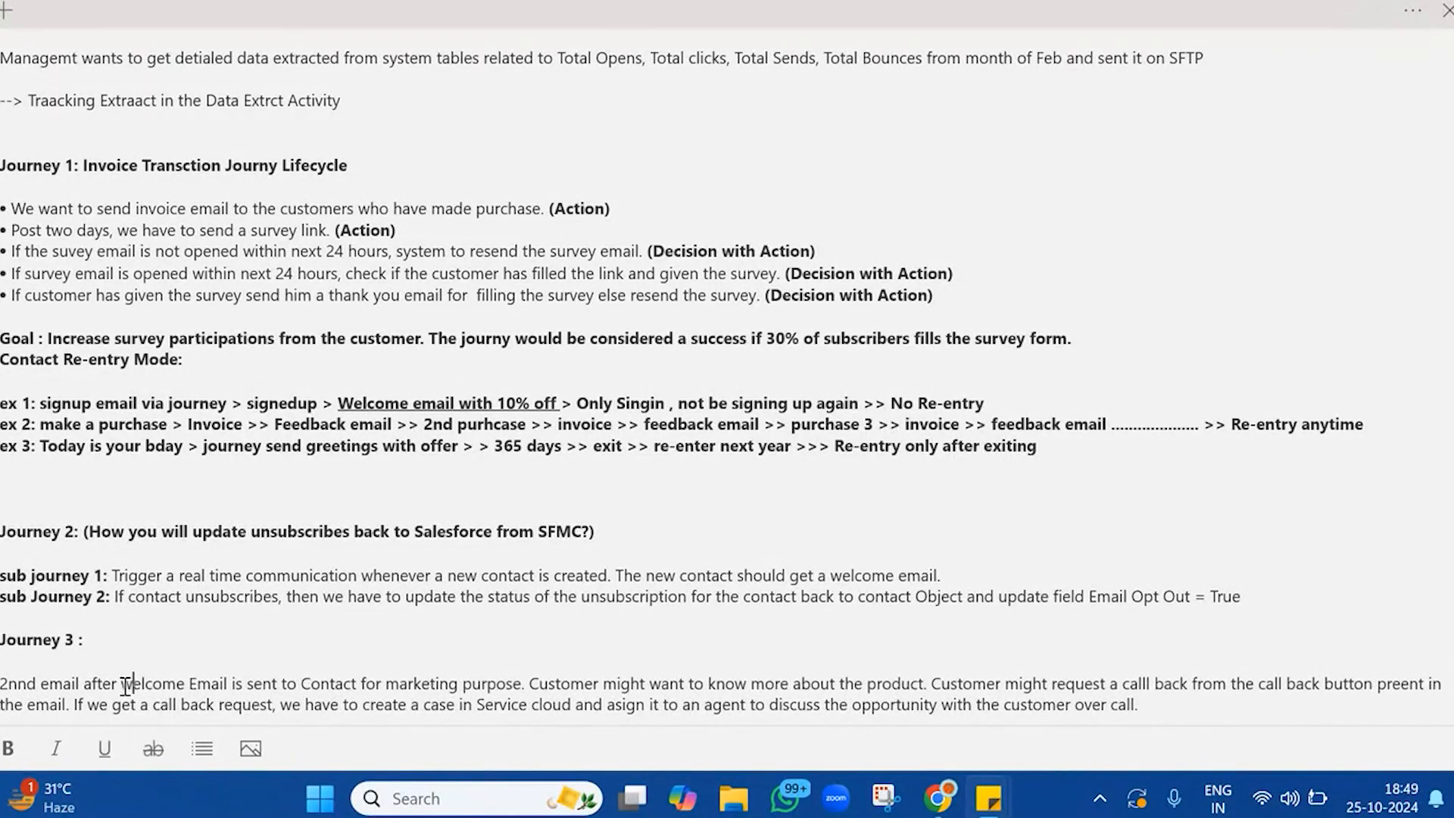
Review the first sentences of the Journey 3 description and correct "preent" to "present"
double_click(345, 686)
left_click(525, 686)
left_click(928, 684)
left_click_drag(928, 683, 1312, 690)
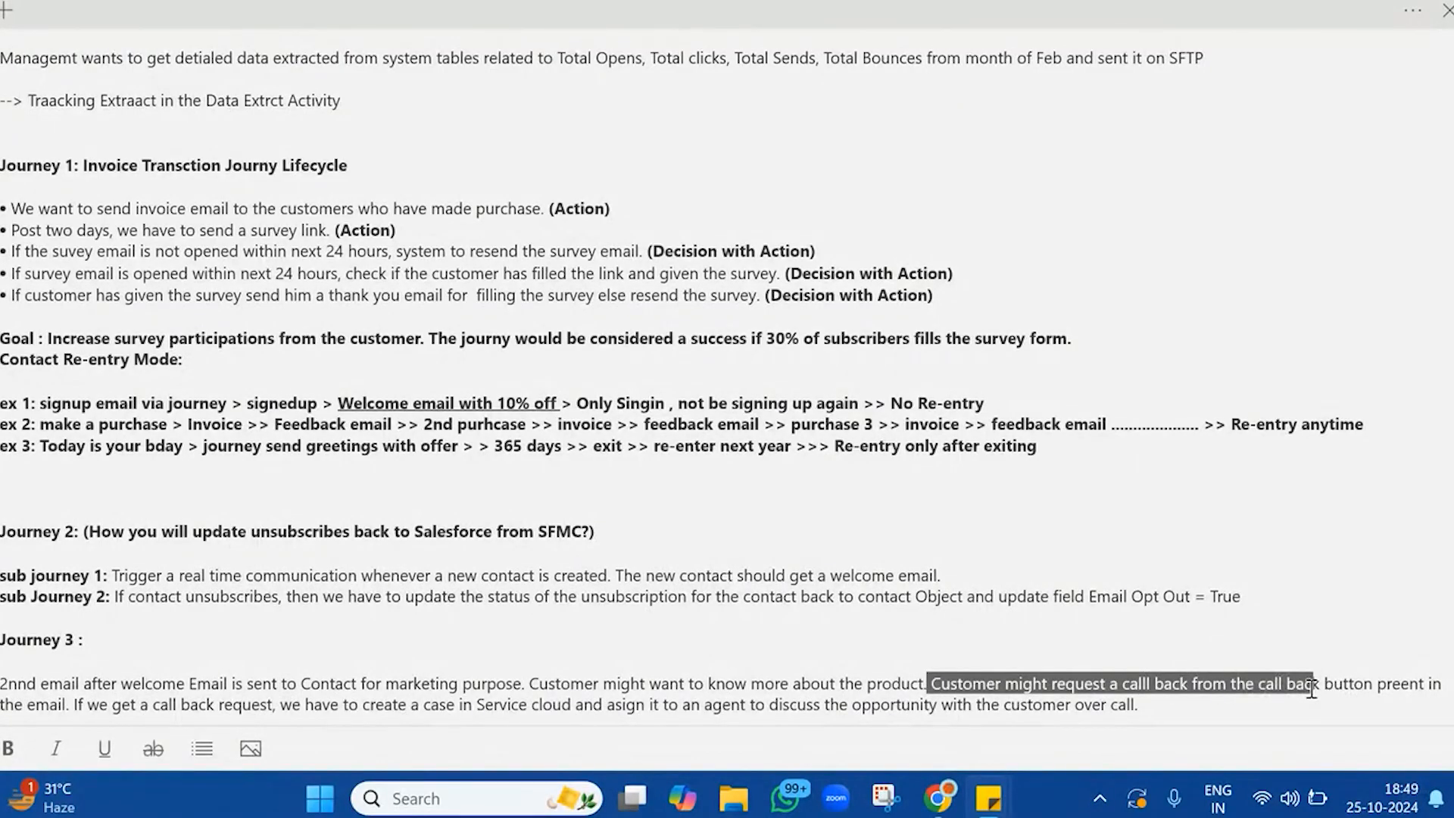
left_click(1311, 685)
left_click(1393, 685)
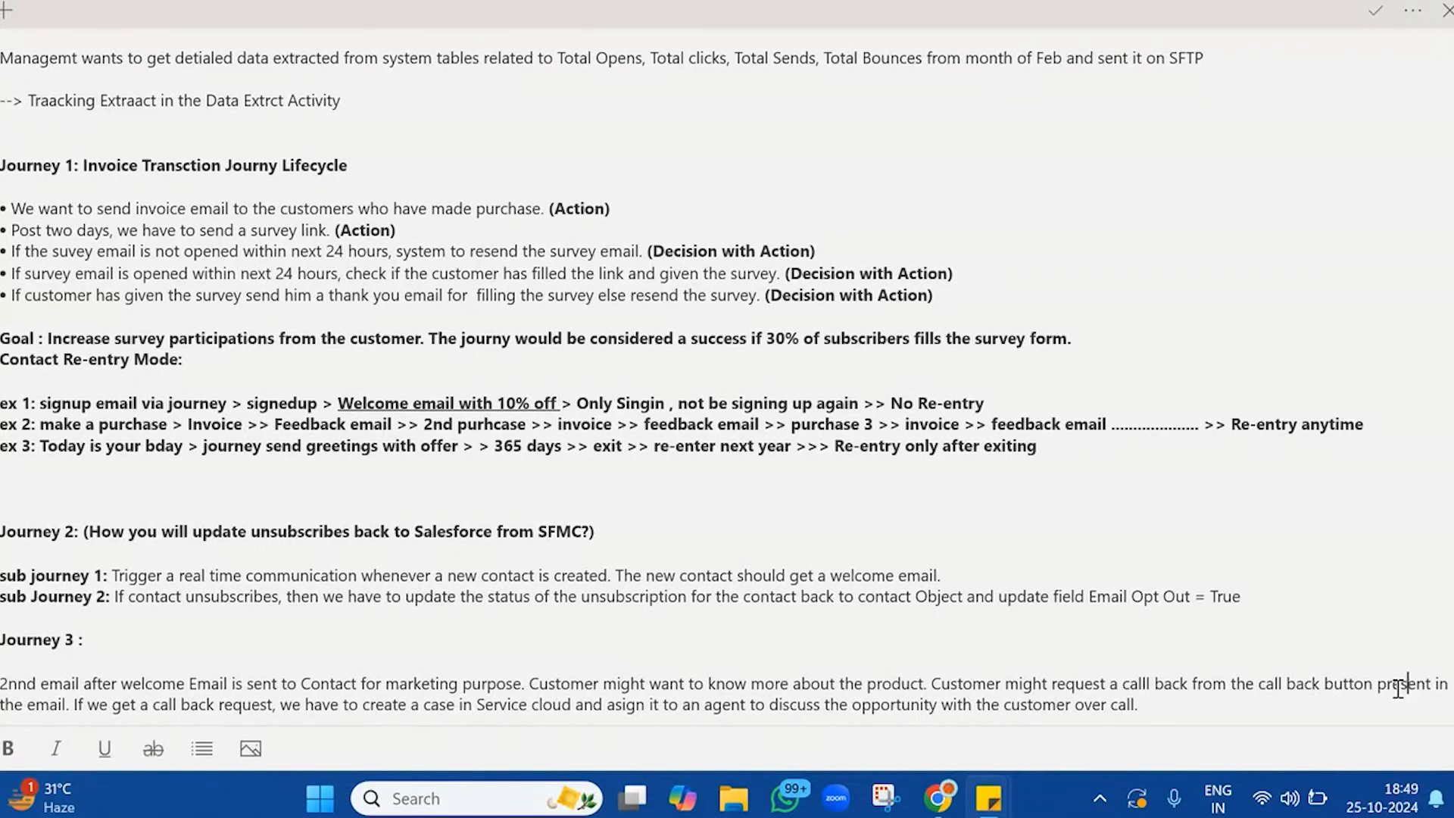
Move the sentence beginning "If we get a call back request" onto its own line in Journey 3
left_click(76, 705)
key("Return")
double_click(96, 704)
left_click_drag(114, 697, 500, 643)
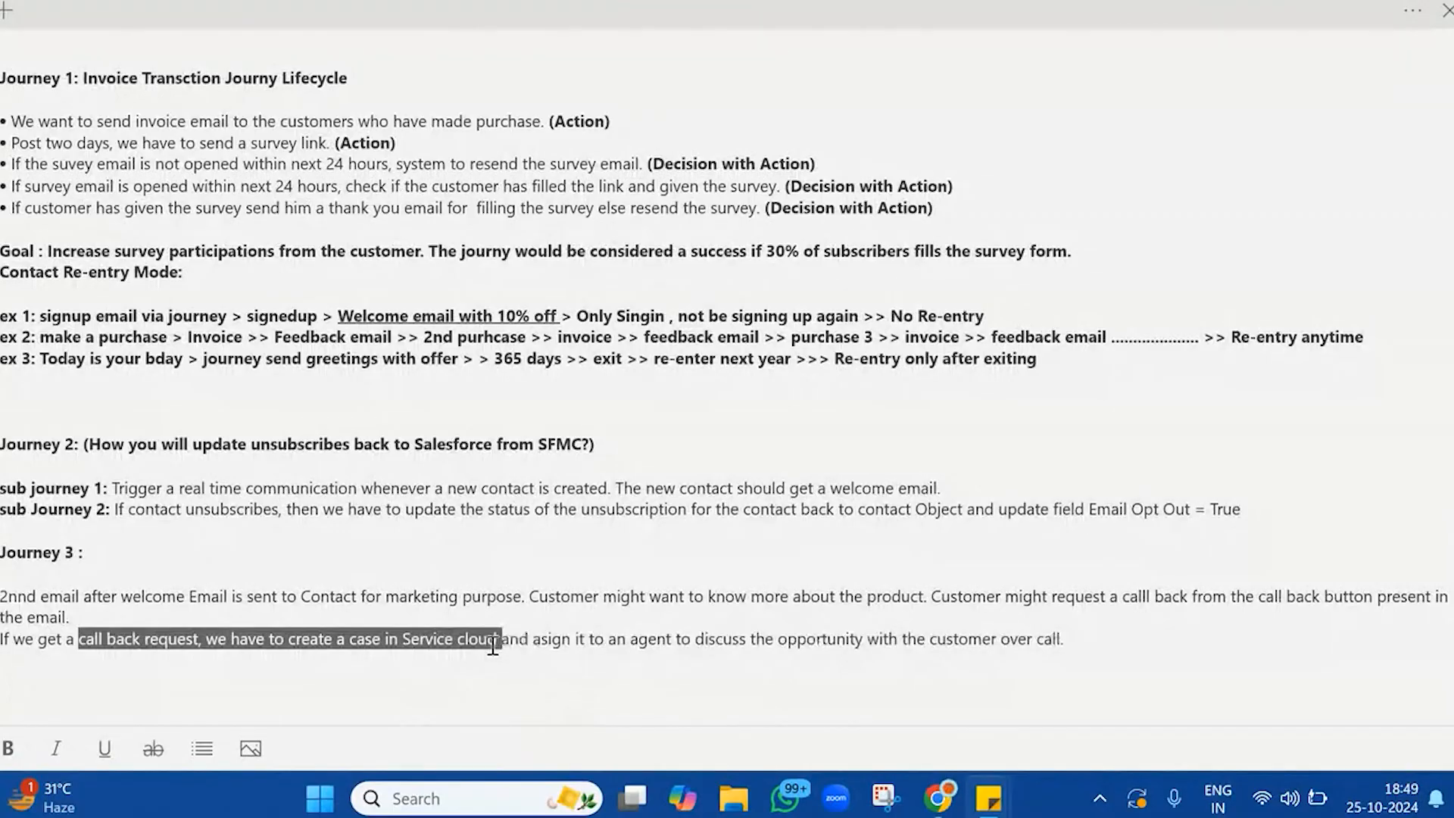
left_click(492, 644)
Read over the completed Journey 3 description and correct "2nnd" to "2nd" at its start
double_click(617, 639)
left_click_drag(660, 636, 615, 614)
triple_click(1091, 641)
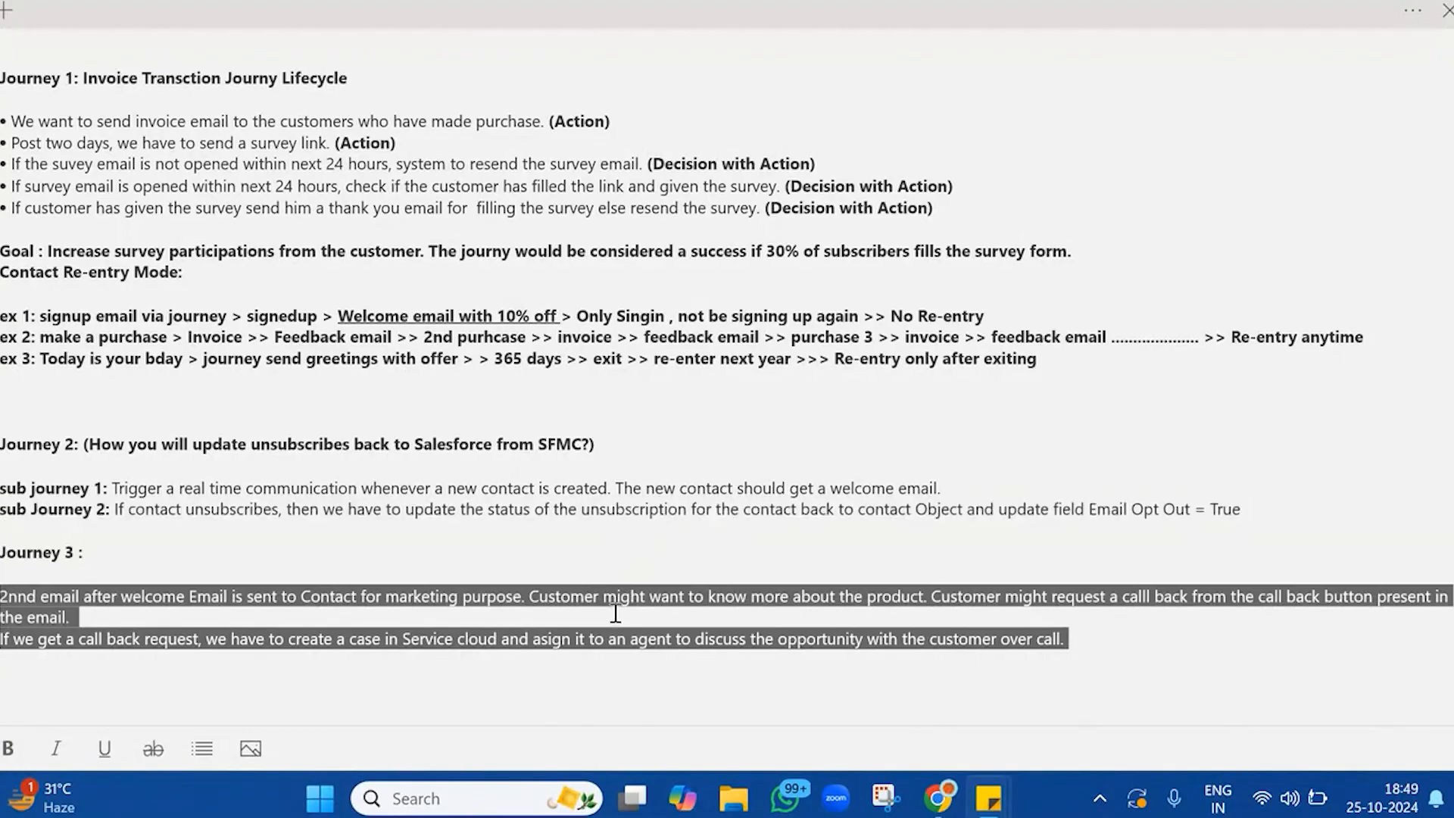
left_click(615, 614)
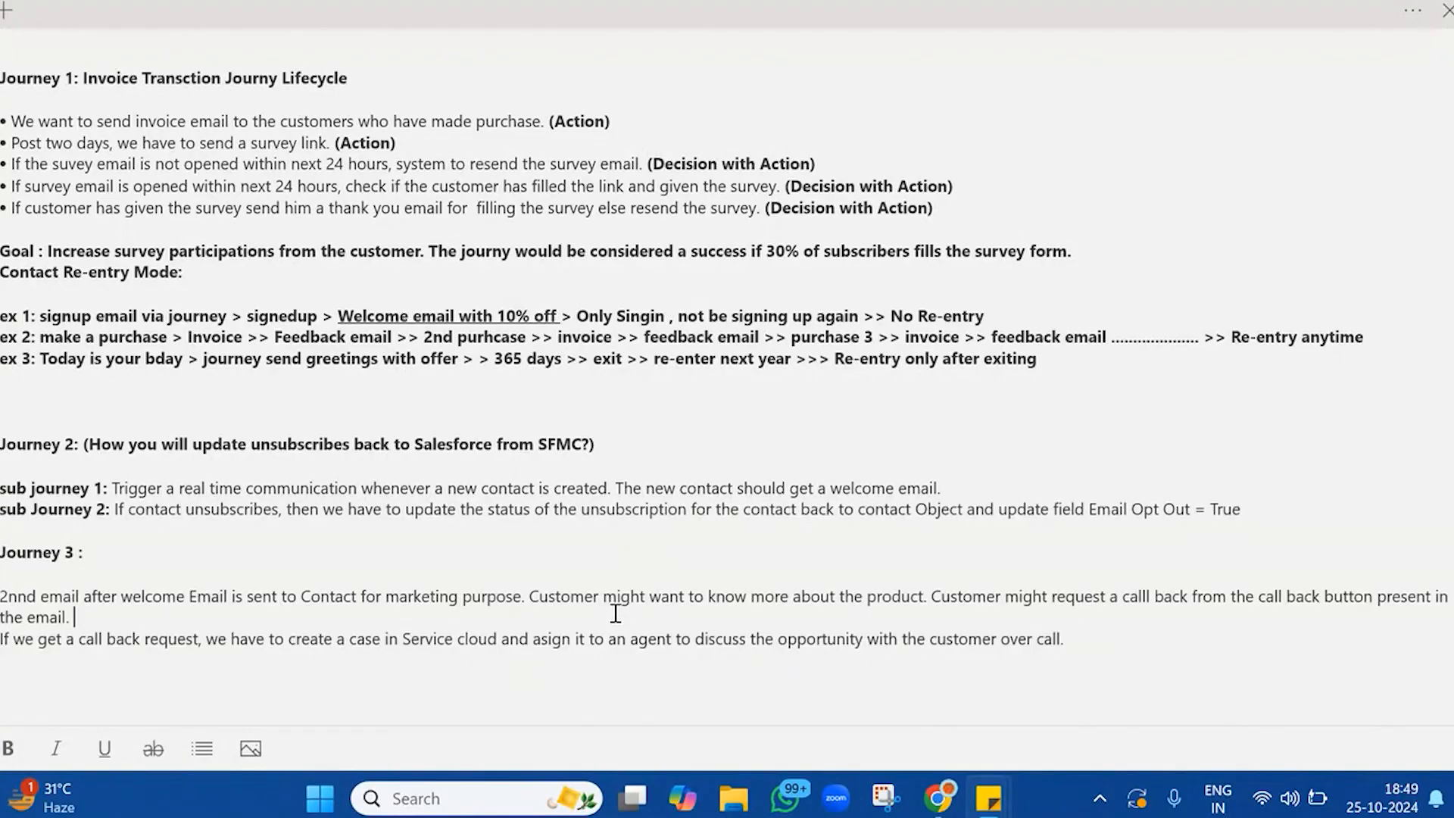
left_click(22, 598)
key("BackSpace")
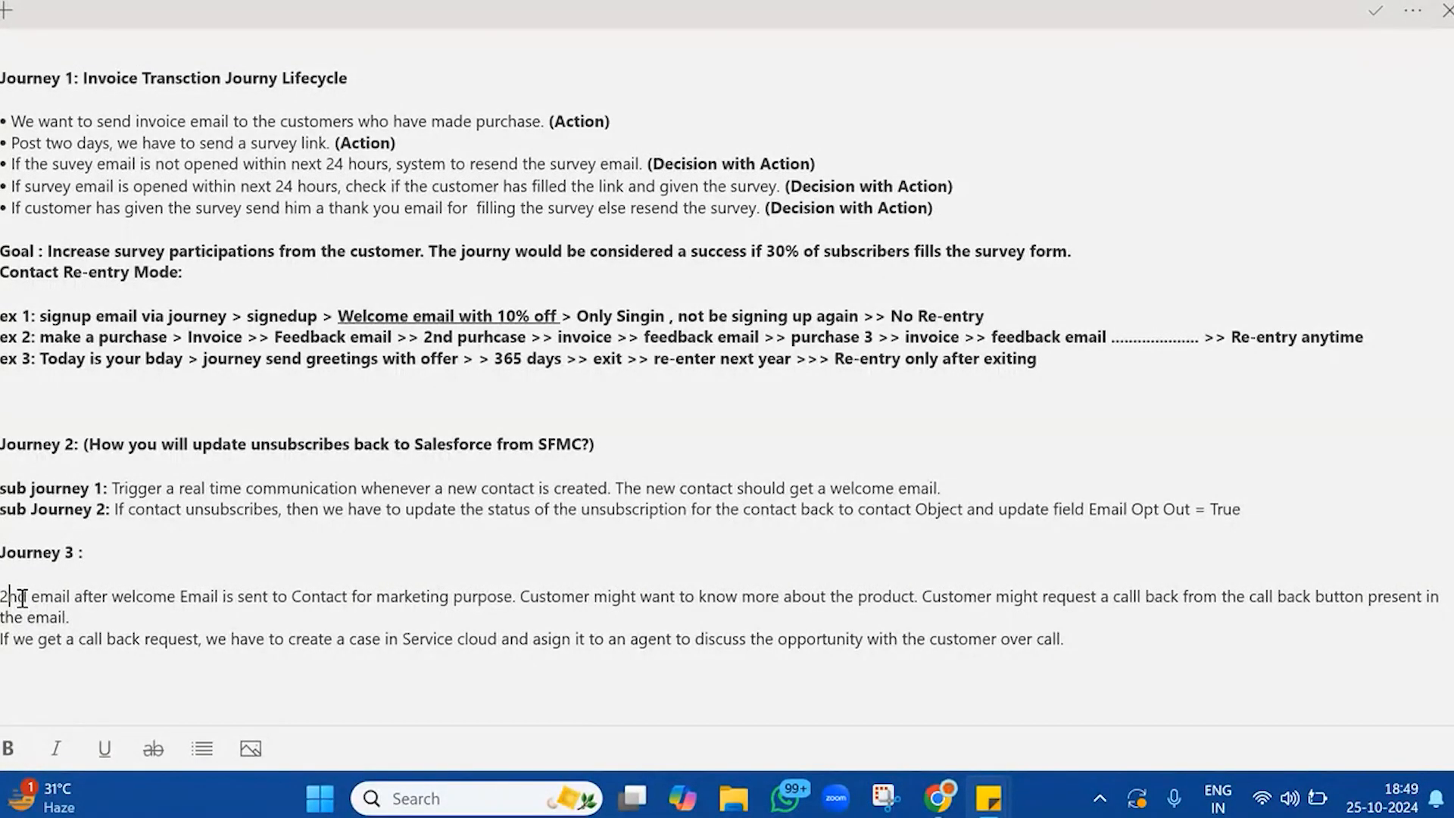